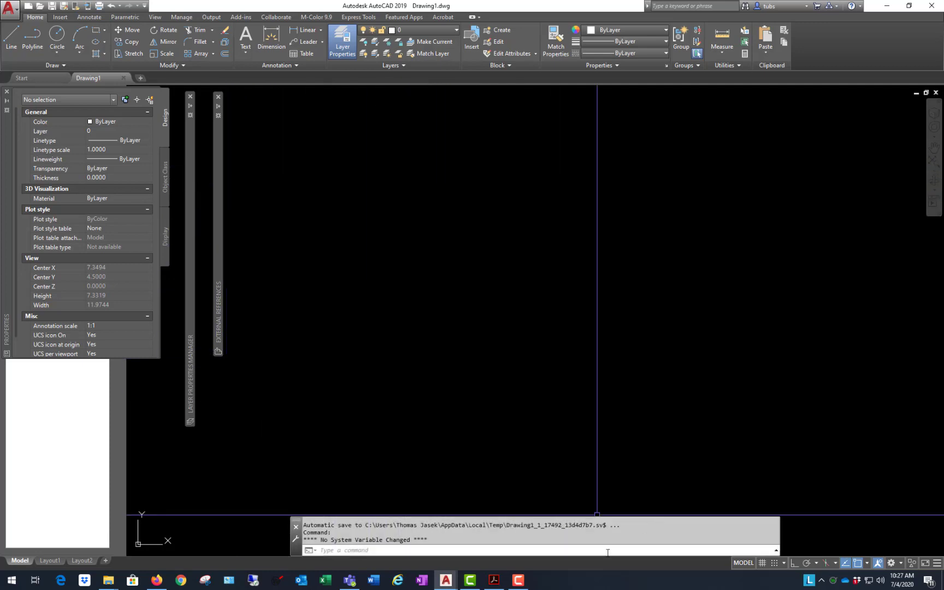
Step: Switch to Acrobat, dismiss the sign-in prompt and examine the rendered site plan close-ups on pages 3 and 4 of the portfolio
left_click(495, 581)
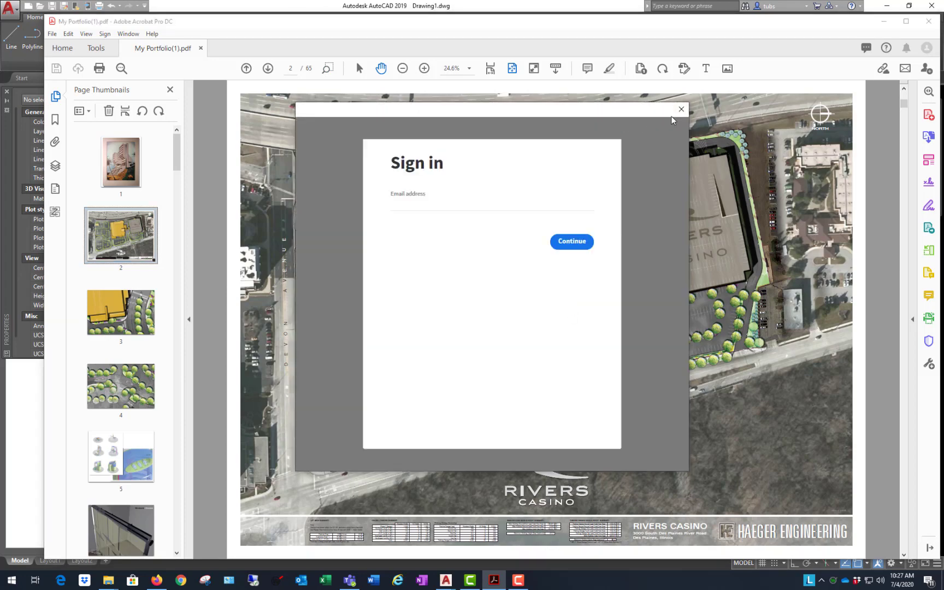
left_click(681, 109)
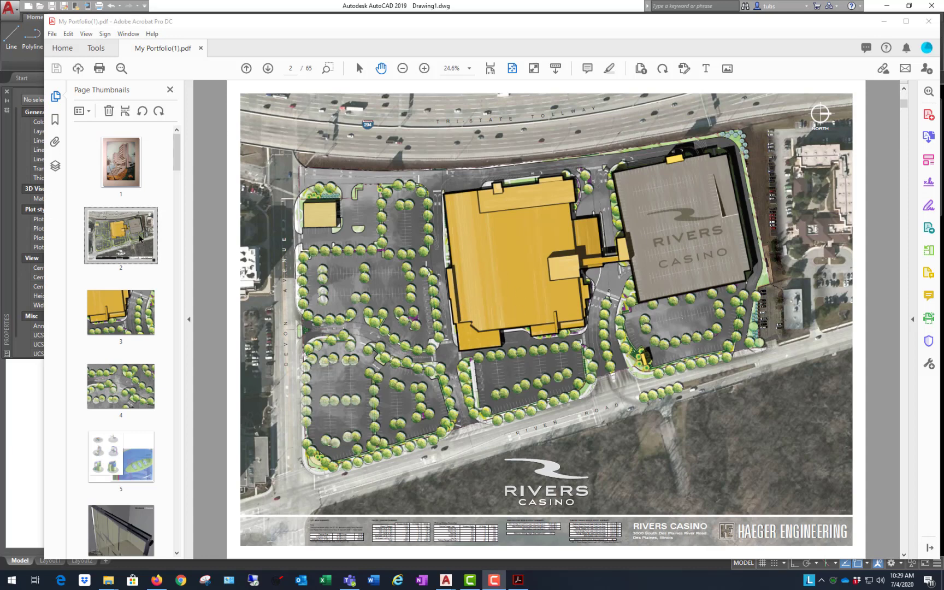
left_click(129, 317)
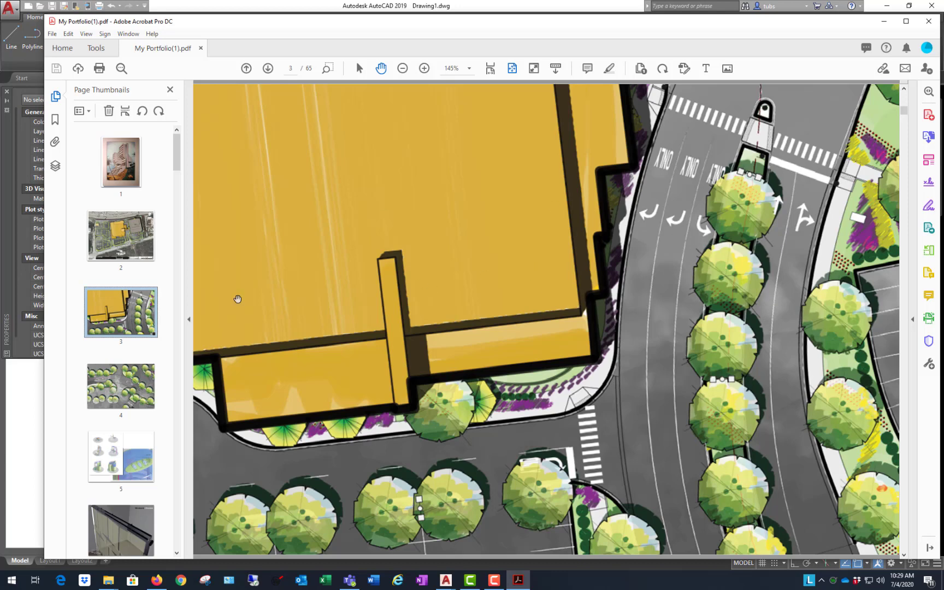
left_click(124, 384)
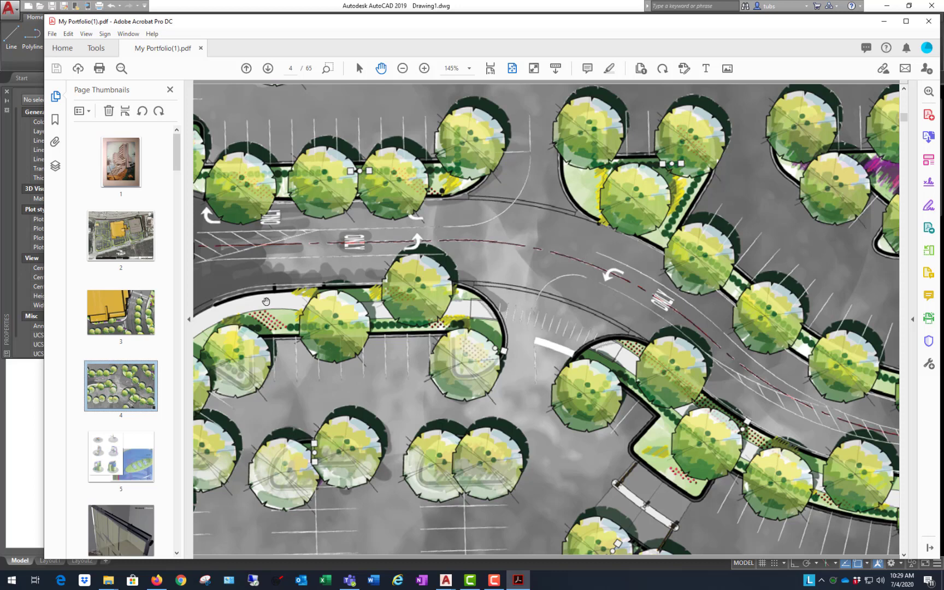
left_click(127, 318)
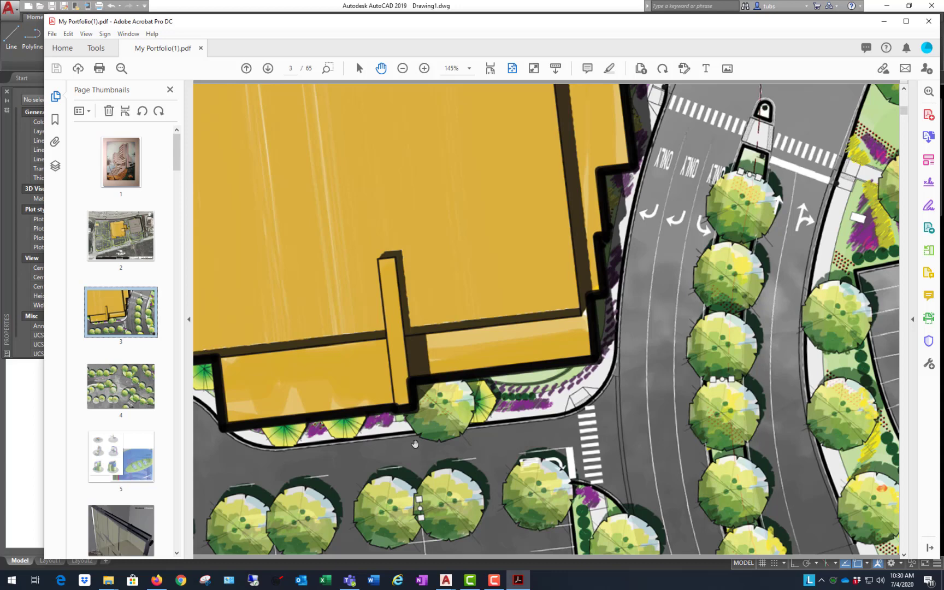
left_click(122, 390)
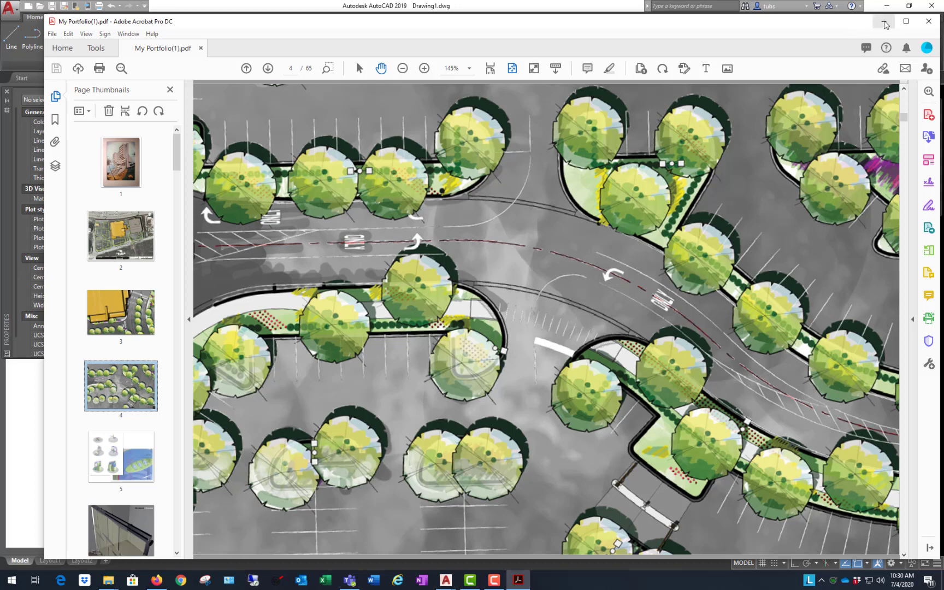
left_click(883, 21)
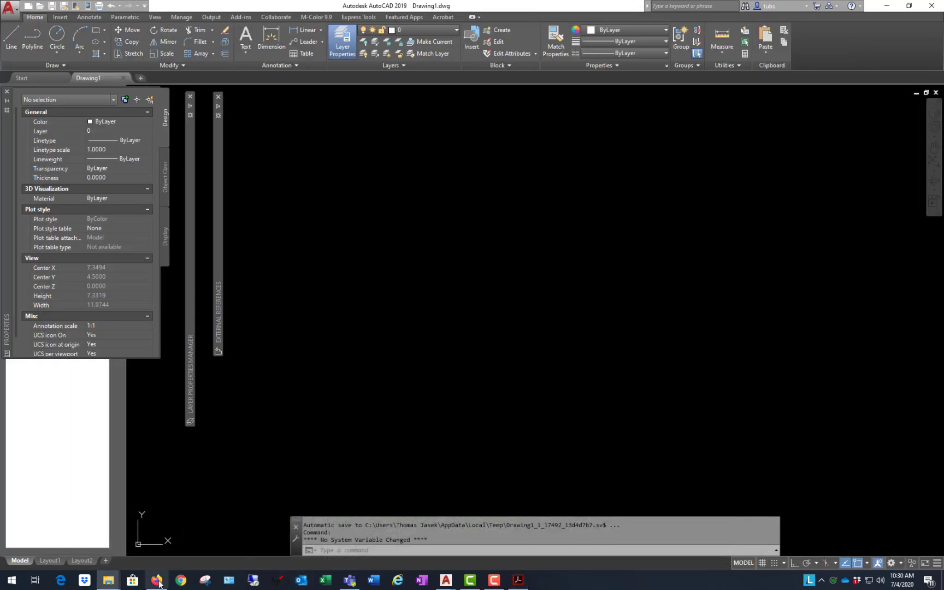
Step: Switch to Firefox and open the Dreamstime plan view tree page from the image results for landscape tree symbol plan view
left_click(157, 580)
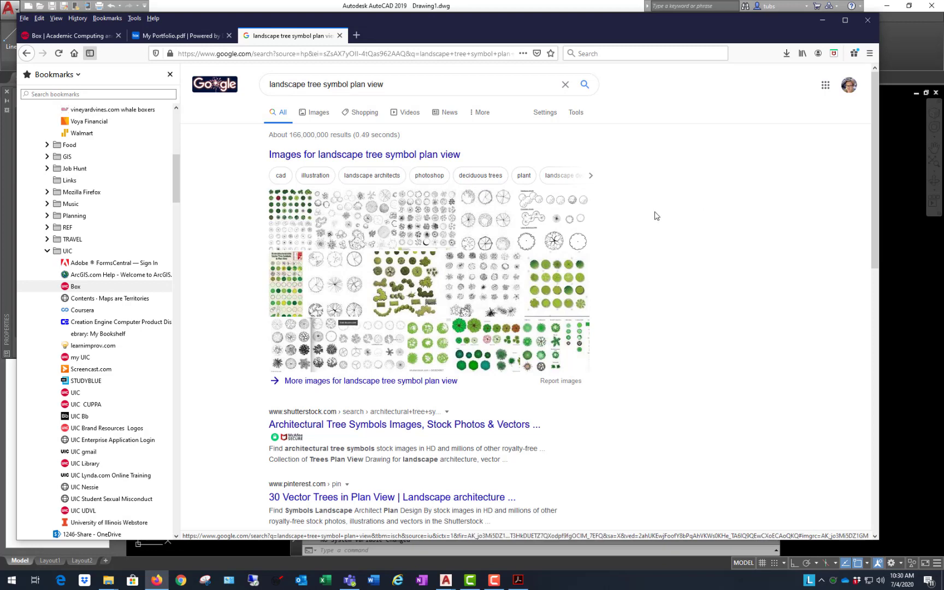
left_click(321, 115)
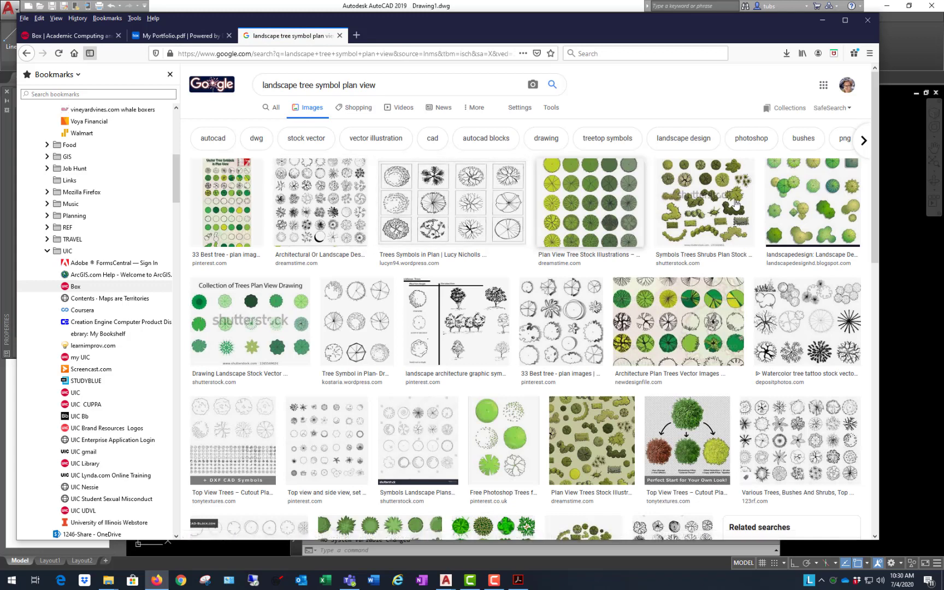
left_click(589, 207)
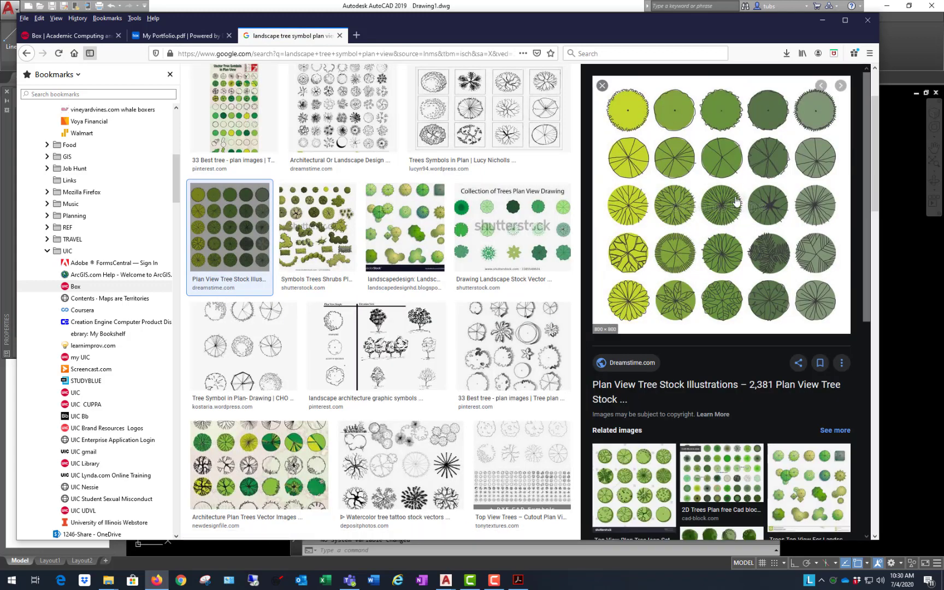
left_click(727, 201)
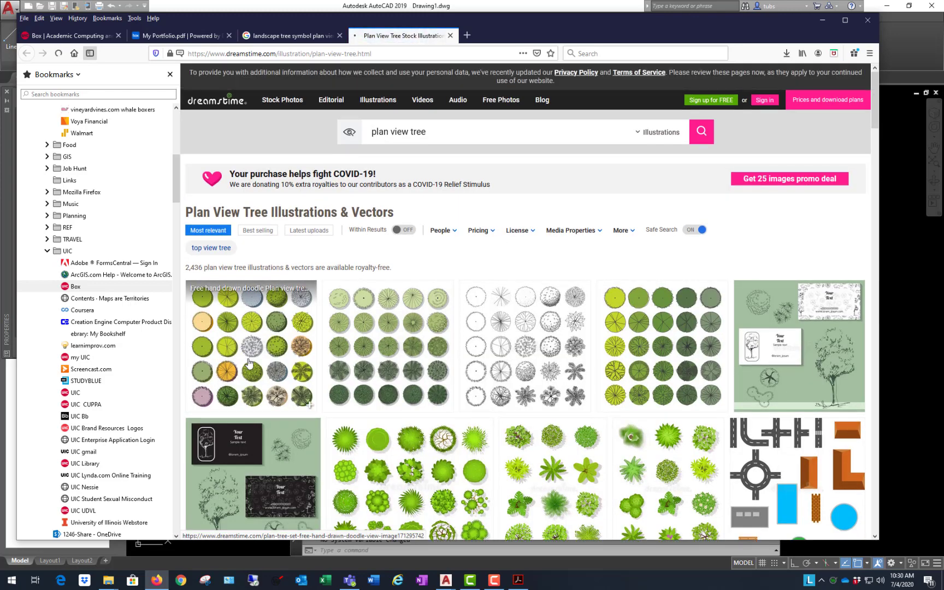
Step: Examine the coloured and the black-and-white sets of free hand drawn doodle plan view trees
left_click(248, 363)
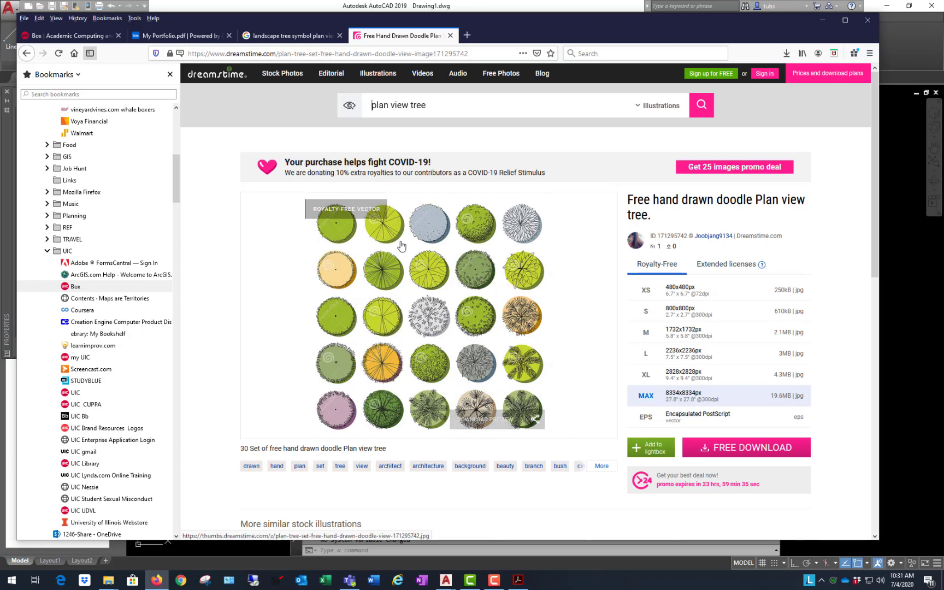
left_click(25, 54)
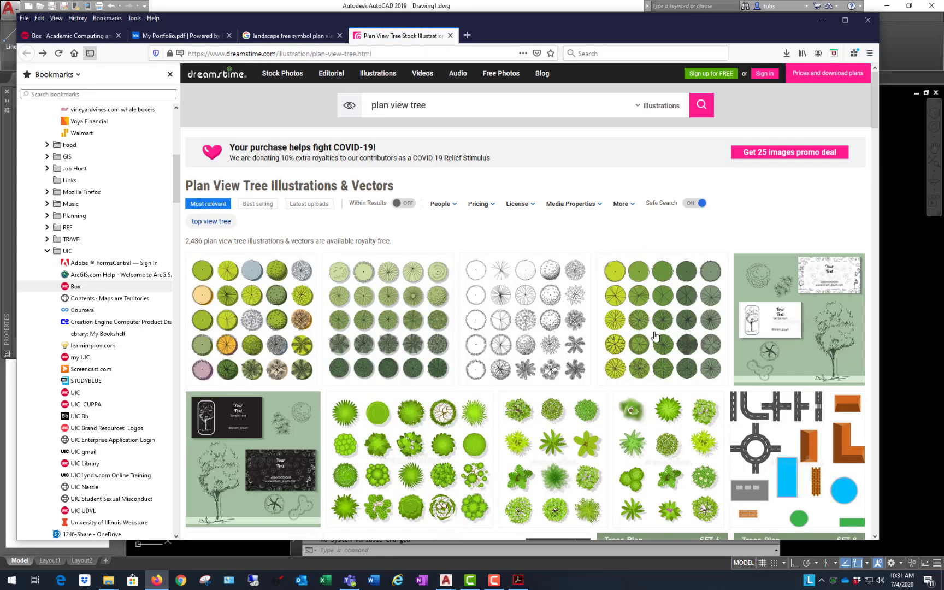
left_click(529, 320)
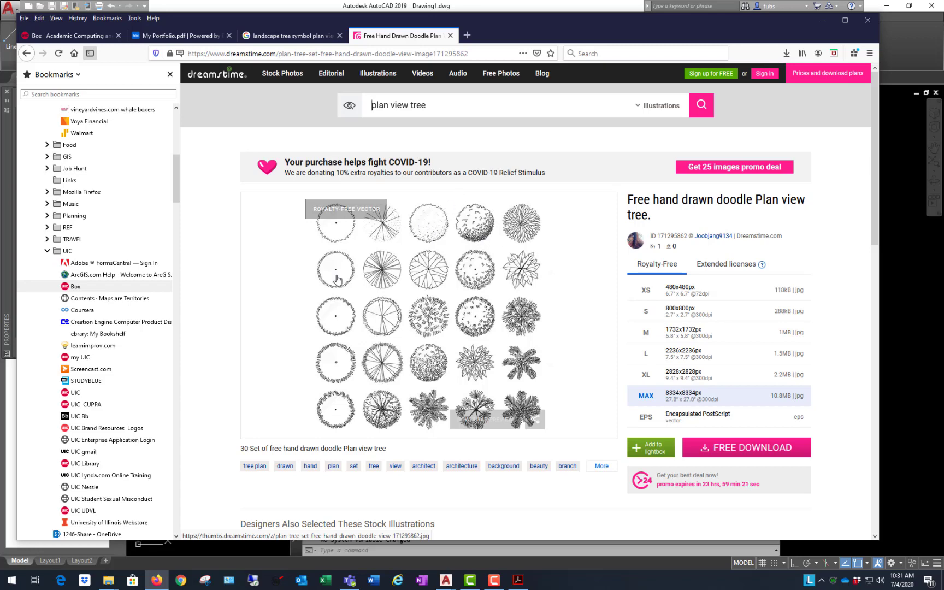
left_click(26, 53)
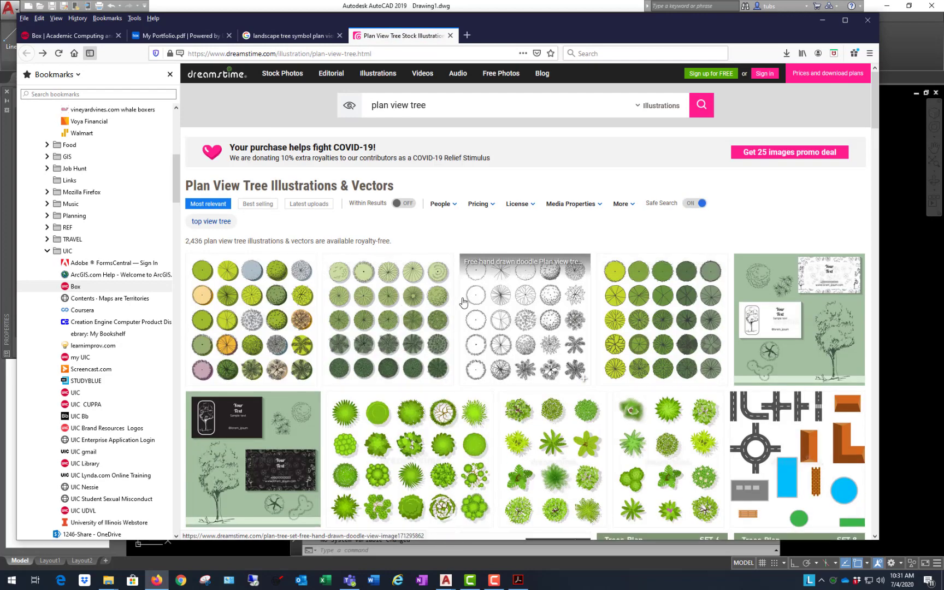
Step: Examine the green trees, bushes and shrubs set and the seamless pattern of tree and shrub symbols among the plan view illustrations
scroll(439, 324, "down", 4)
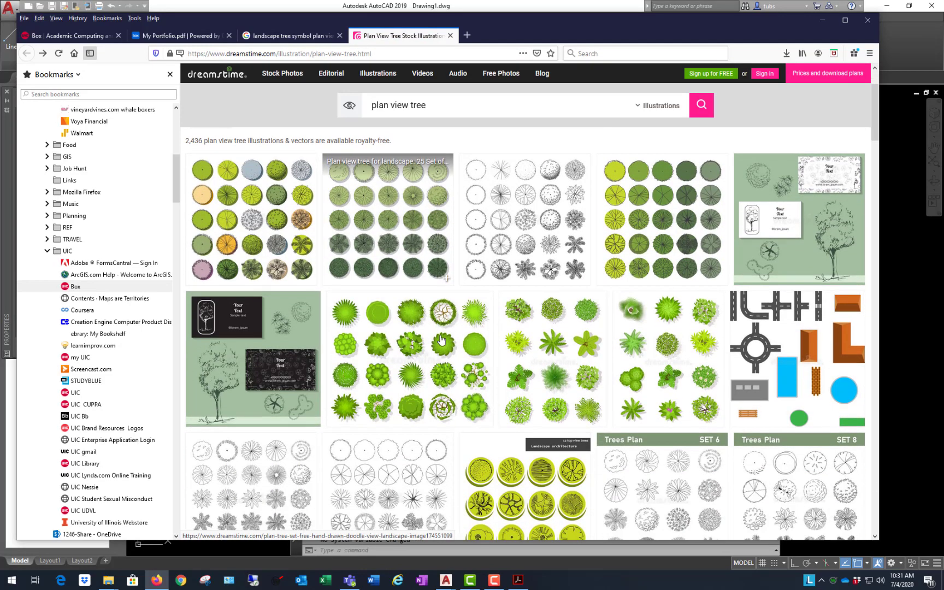
scroll(454, 336, "down", 2)
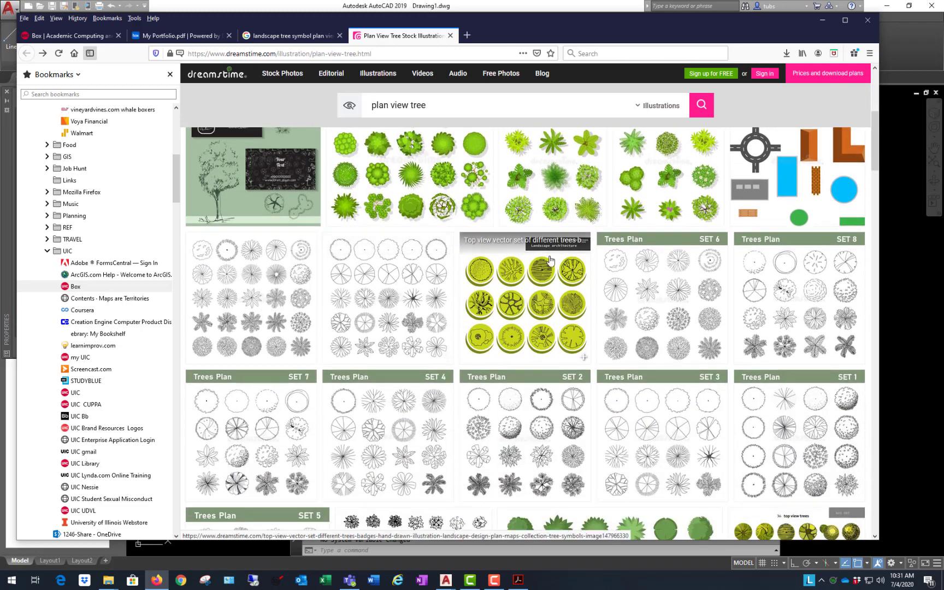
scroll(557, 308, "down", 1)
scroll(552, 319, "down", 3)
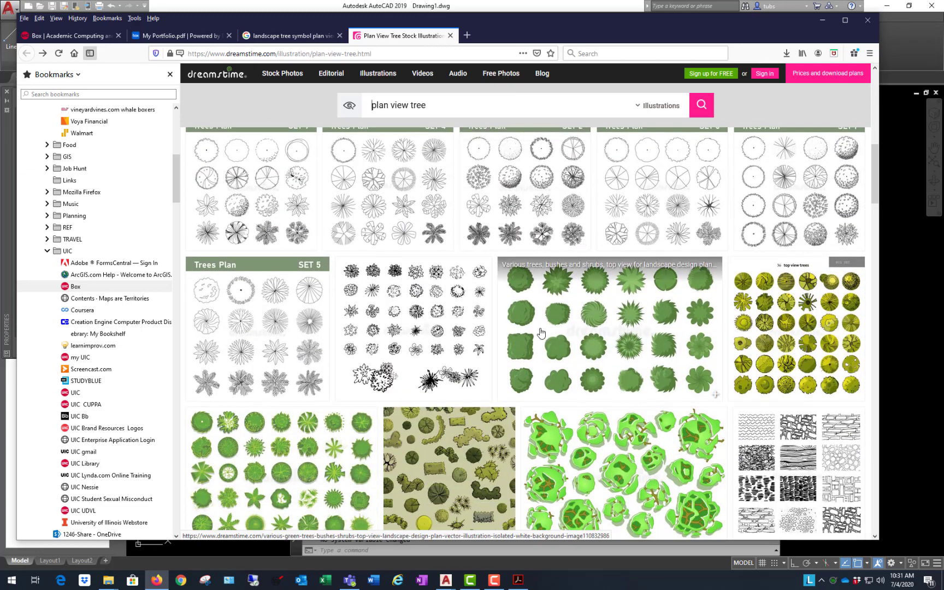
left_click(540, 333)
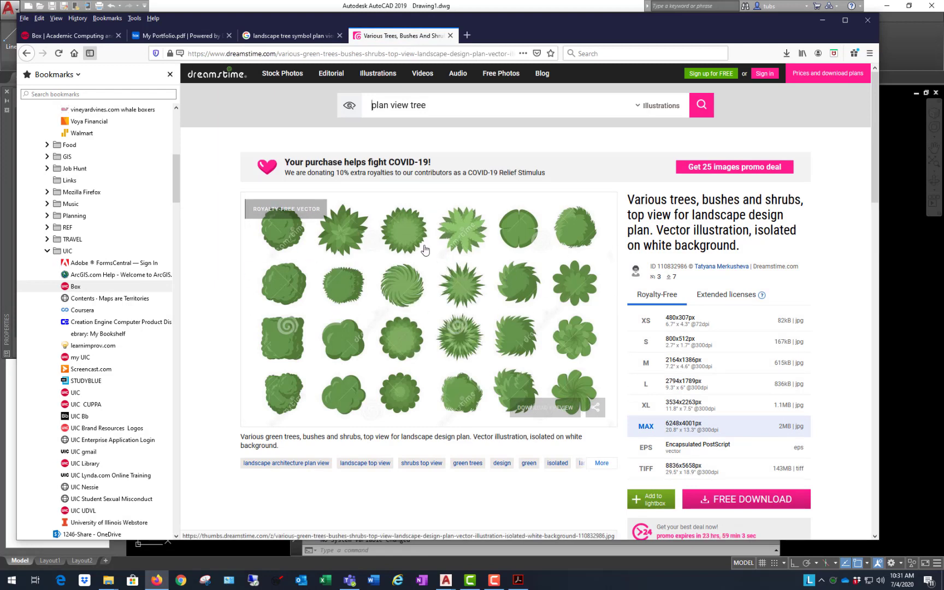
left_click(26, 53)
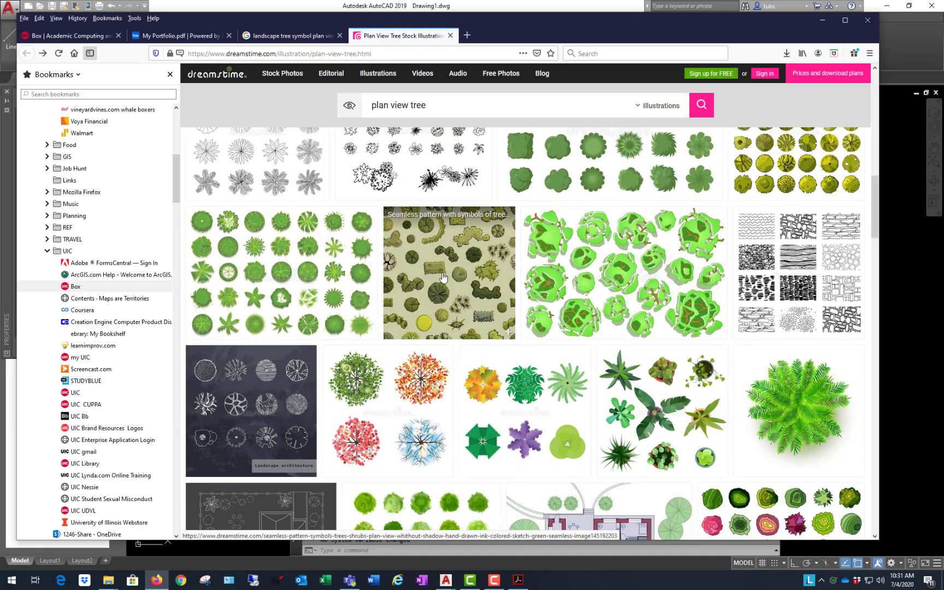
left_click(443, 278)
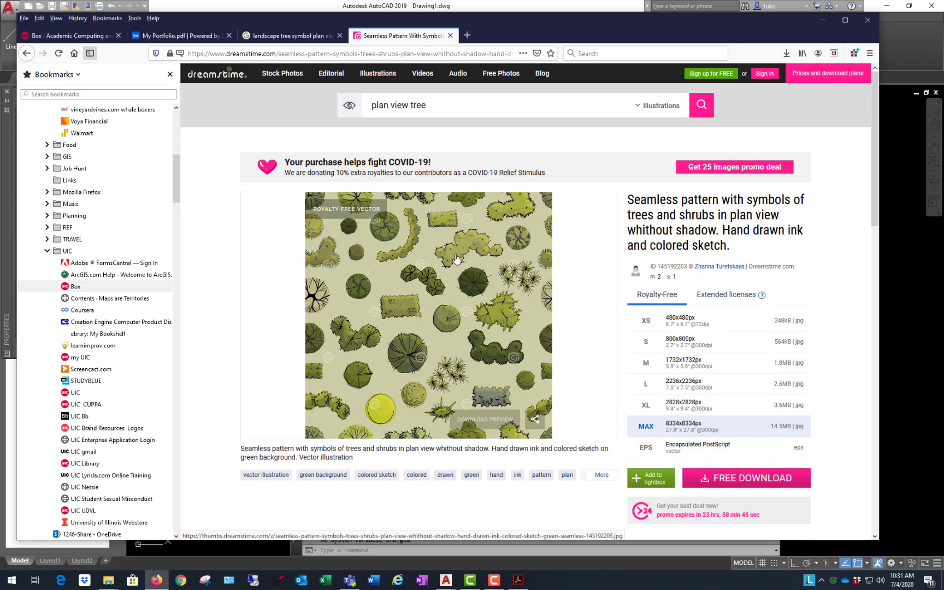
left_click(25, 54)
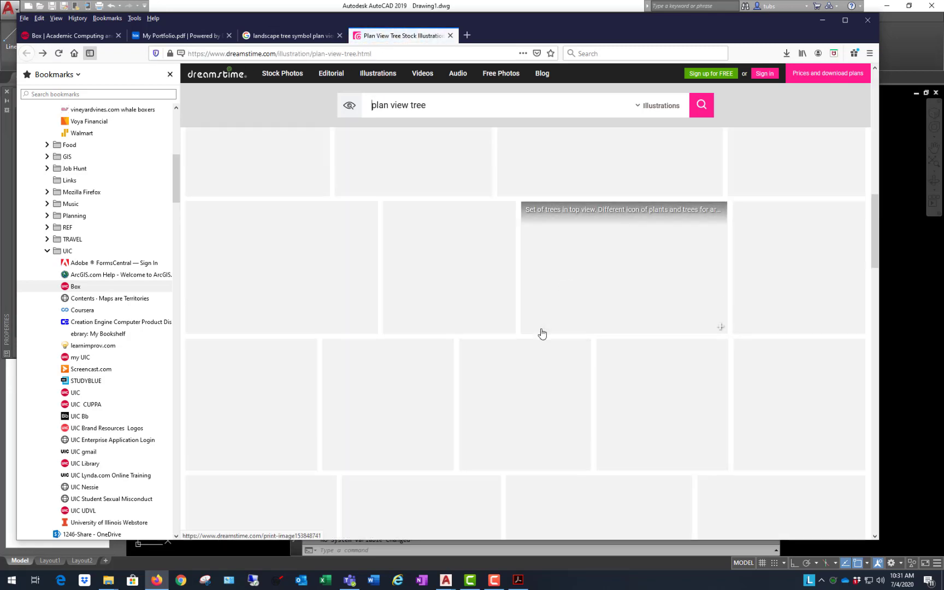
Step: Browse the rest of the first page of plan view tree illustrations for different tree symbol styles
scroll(668, 269, "down", 3)
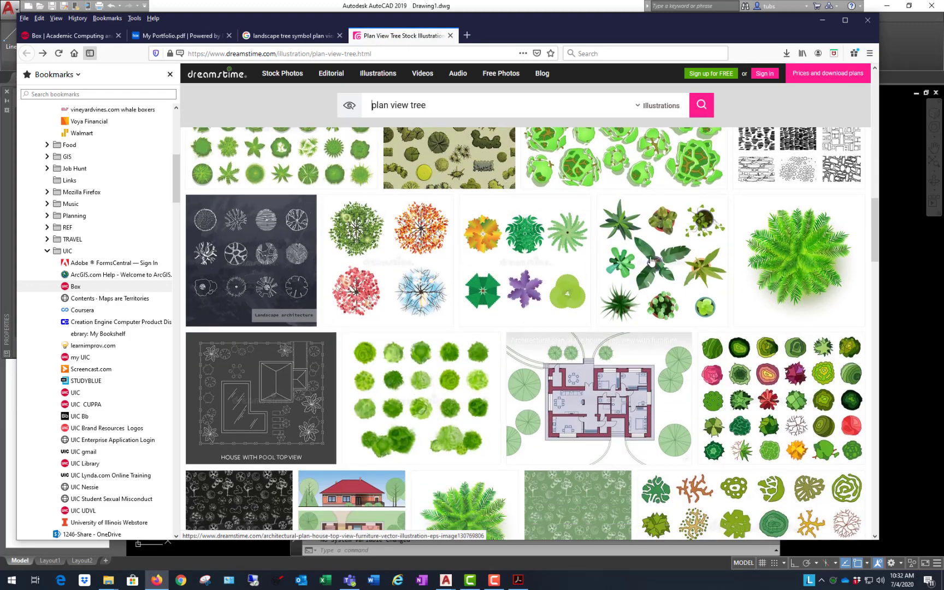
scroll(668, 269, "down", 3)
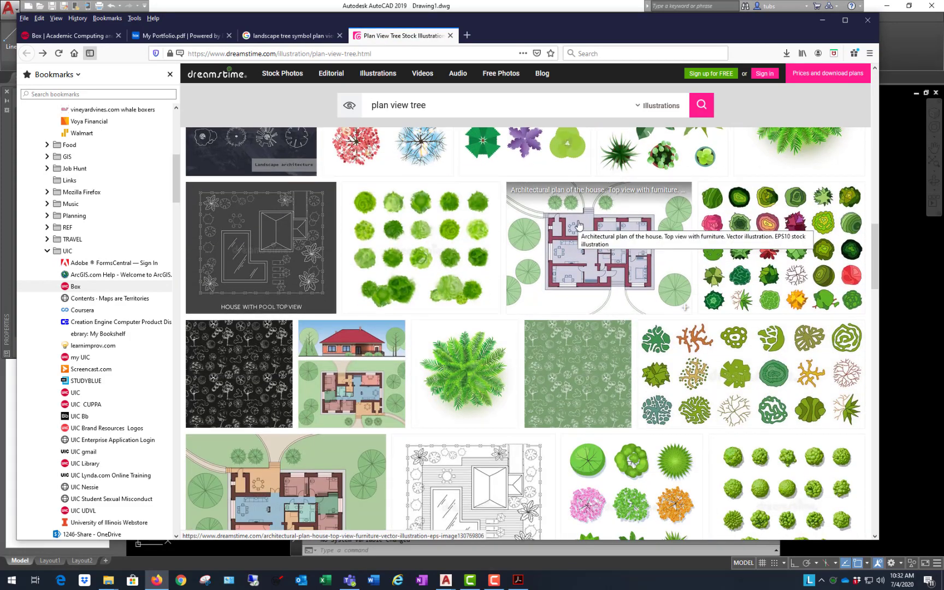
scroll(590, 246, "down", 3)
scroll(601, 270, "down", 3)
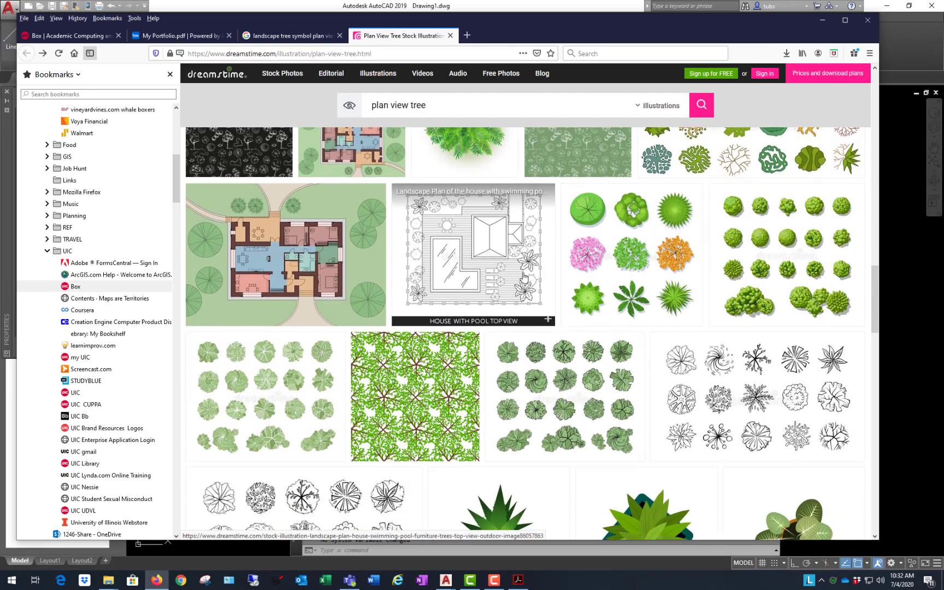
scroll(554, 340, "down", 2)
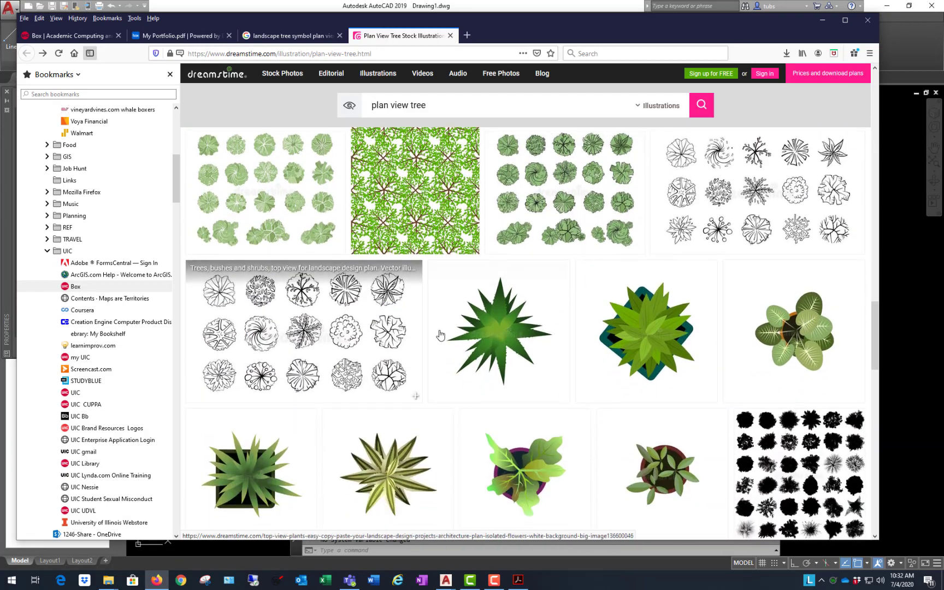
scroll(442, 330, "down", 3)
scroll(400, 332, "down", 4)
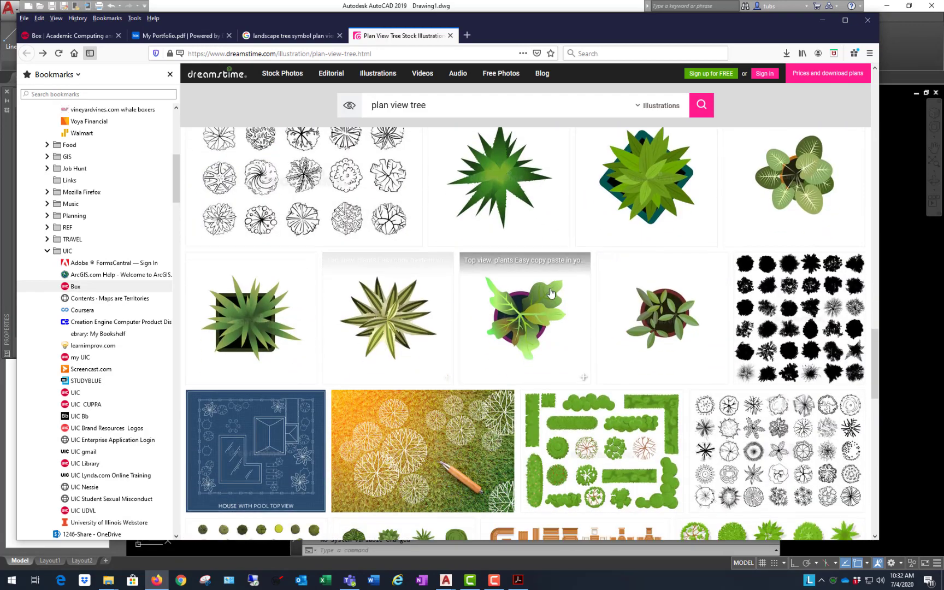
scroll(595, 253, "down", 2)
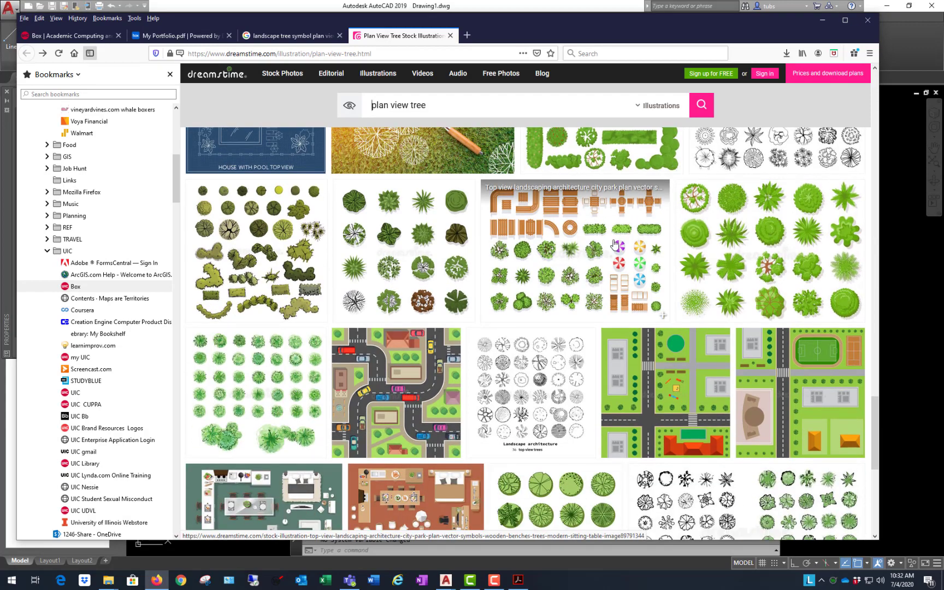
scroll(618, 244, "down", 6)
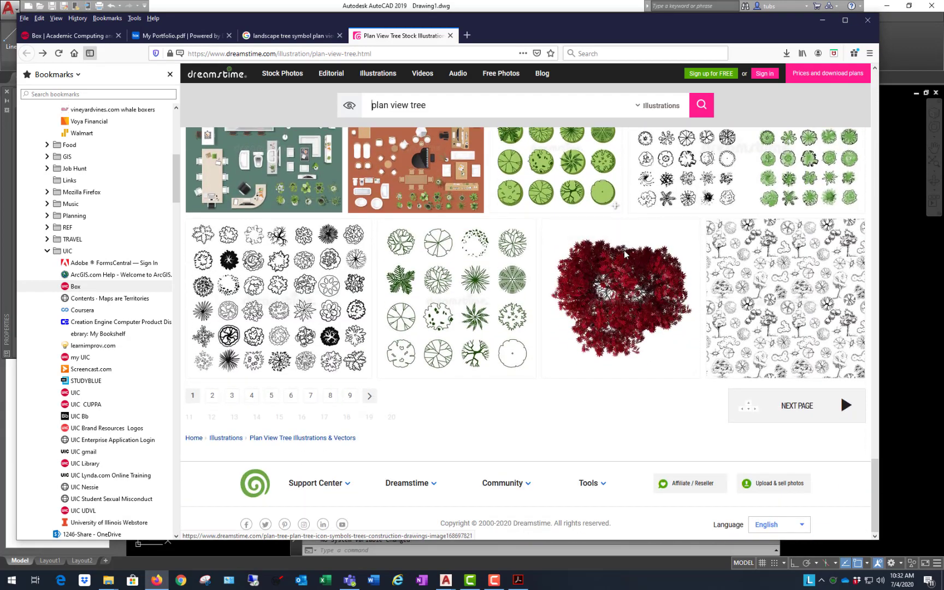
Step: Open the enlarged preview of the coloured free hand drawn doodle plan view tree set
scroll(627, 277, "up", 12)
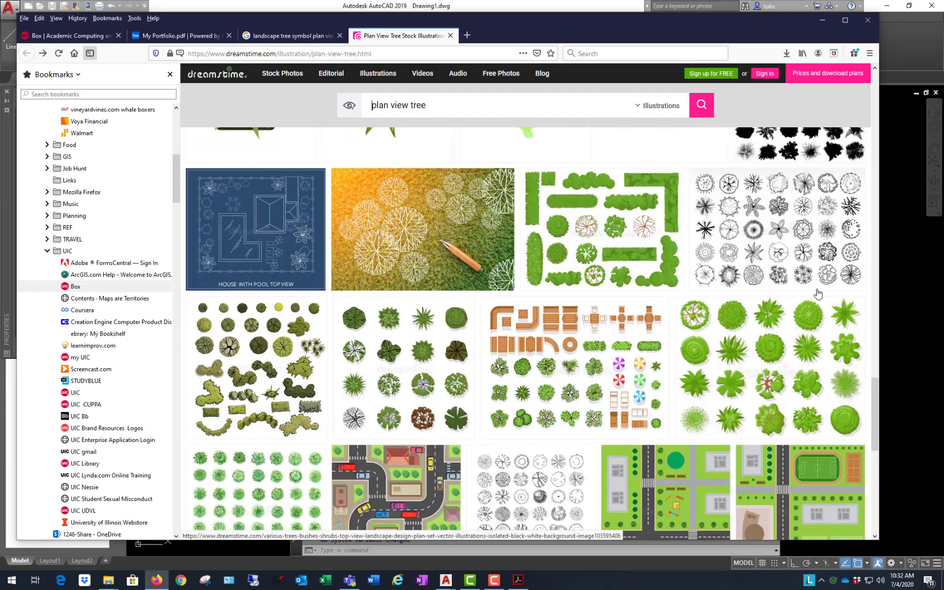
scroll(818, 293, "up", 10)
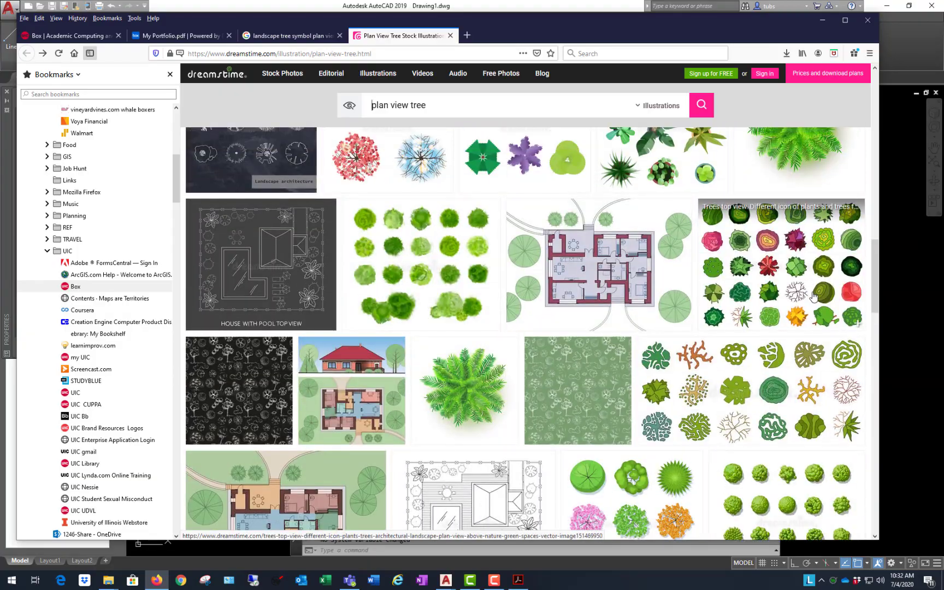
scroll(812, 298, "up", 10)
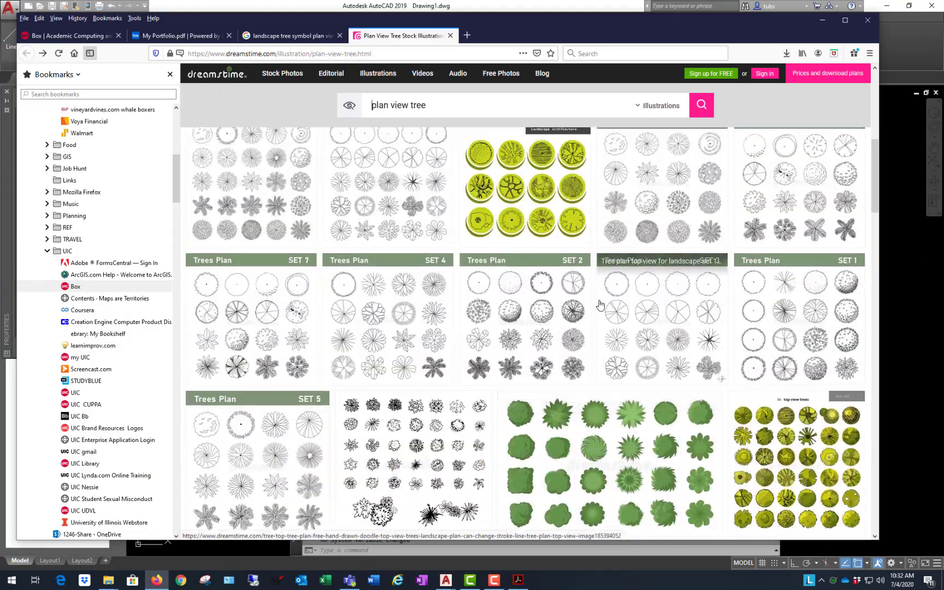
scroll(599, 305, "up", 3)
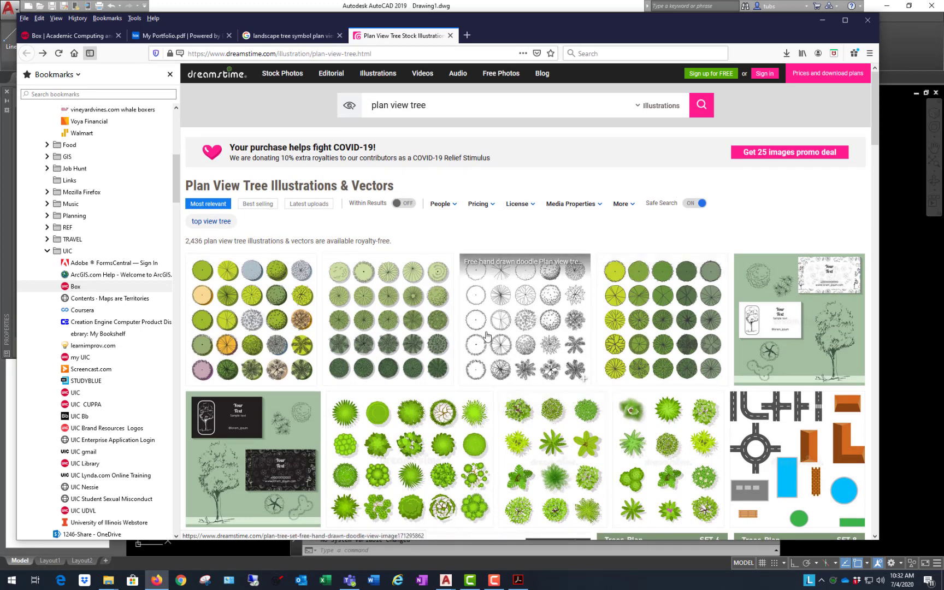
left_click(227, 277)
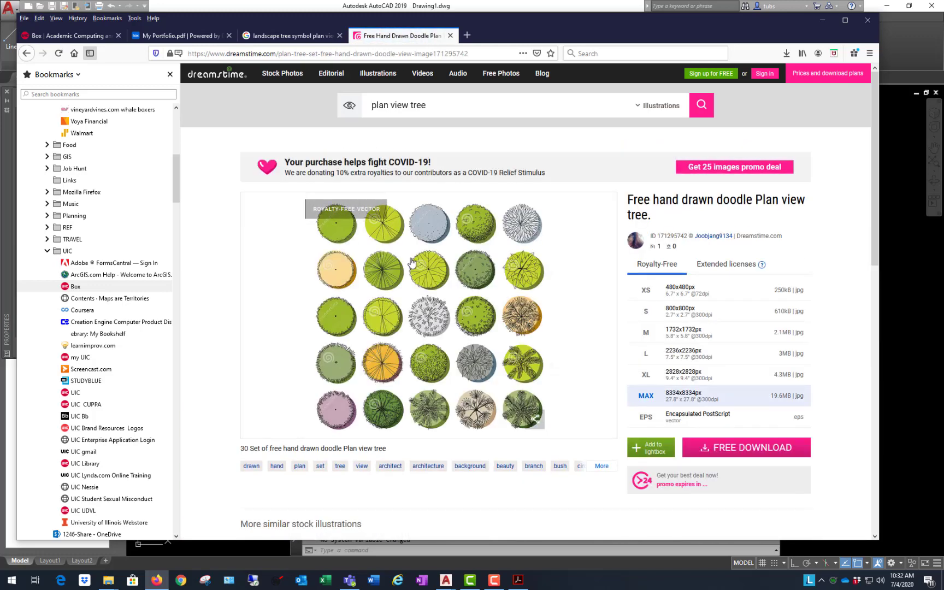
left_click(384, 236)
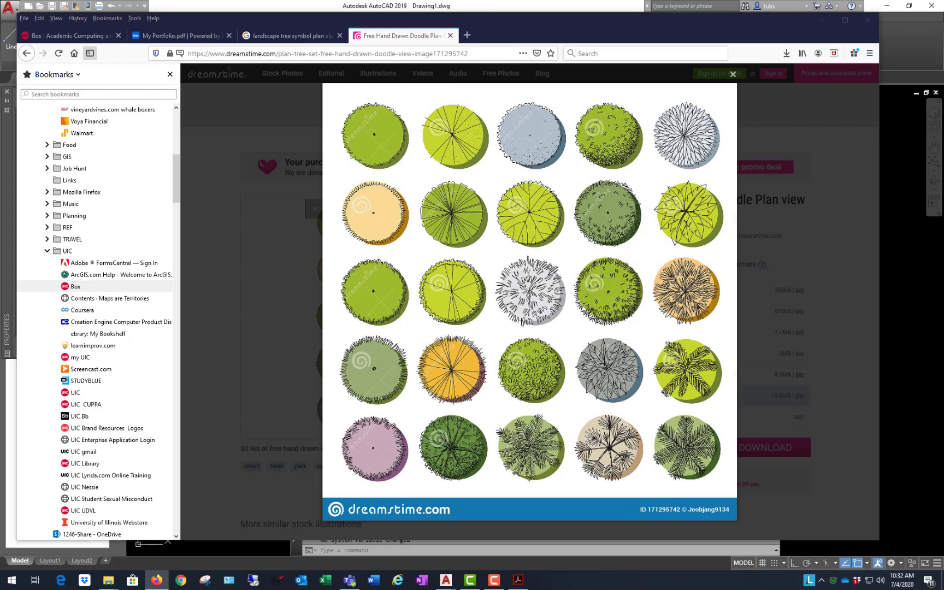
Step: Snip the lime-green tree with radiating branch lines from the upper row of the preview and copy the capture
key("ctrl+n")
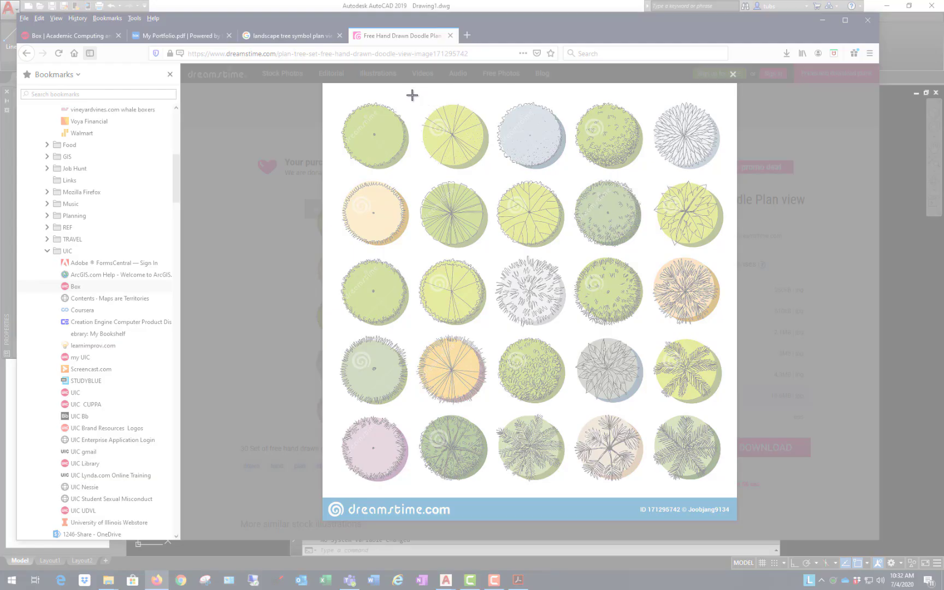
left_click_drag(412, 95, 517, 186)
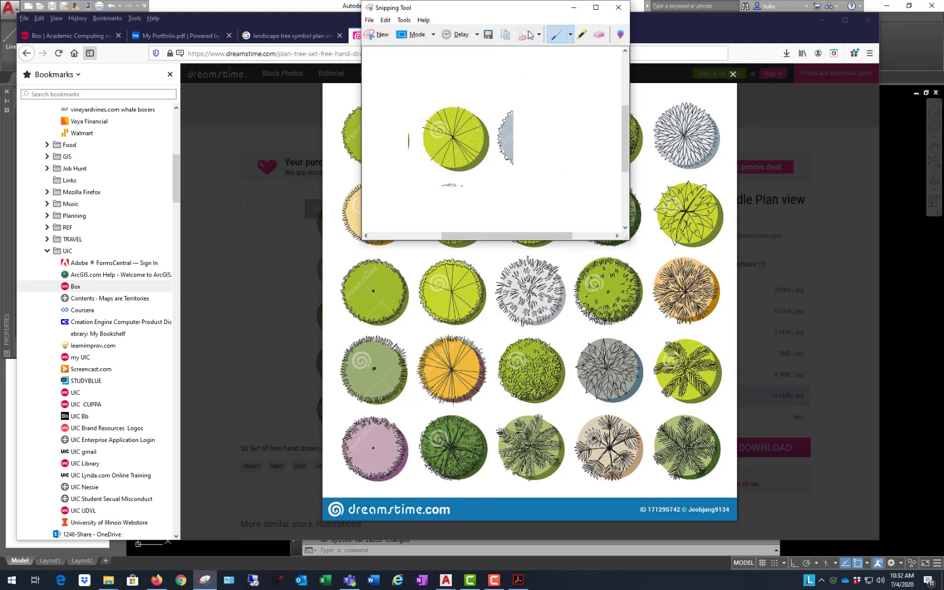
left_click(507, 36)
Step: Switch to the AutoCAD drawing and paste the captured tree image into the empty model space
left_click(914, 57)
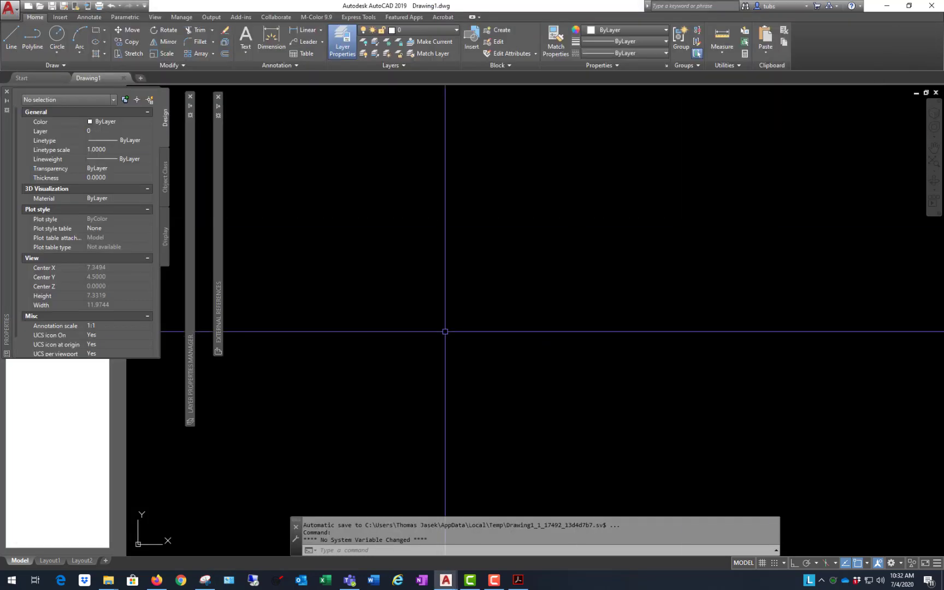
key("ctrl+v")
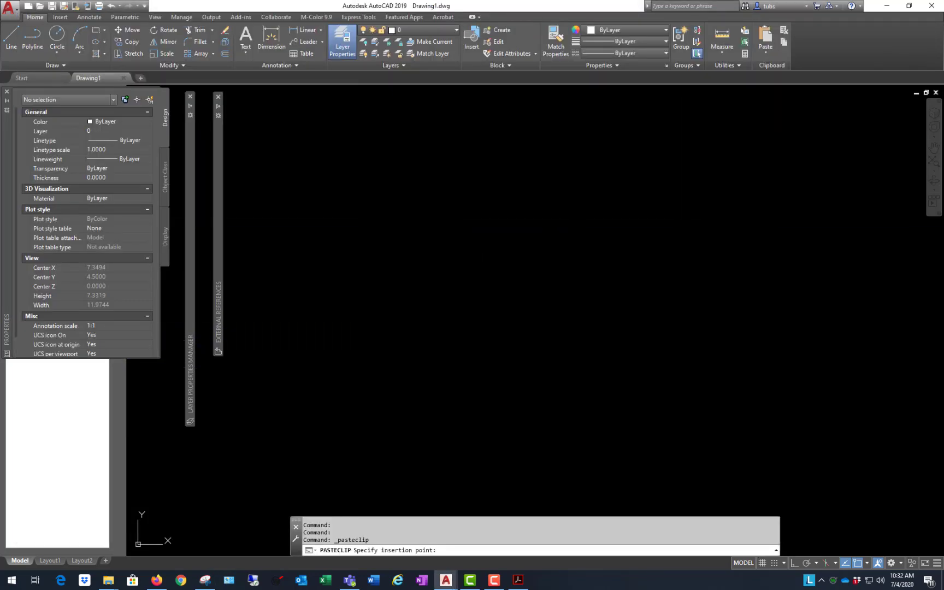
left_click(362, 278)
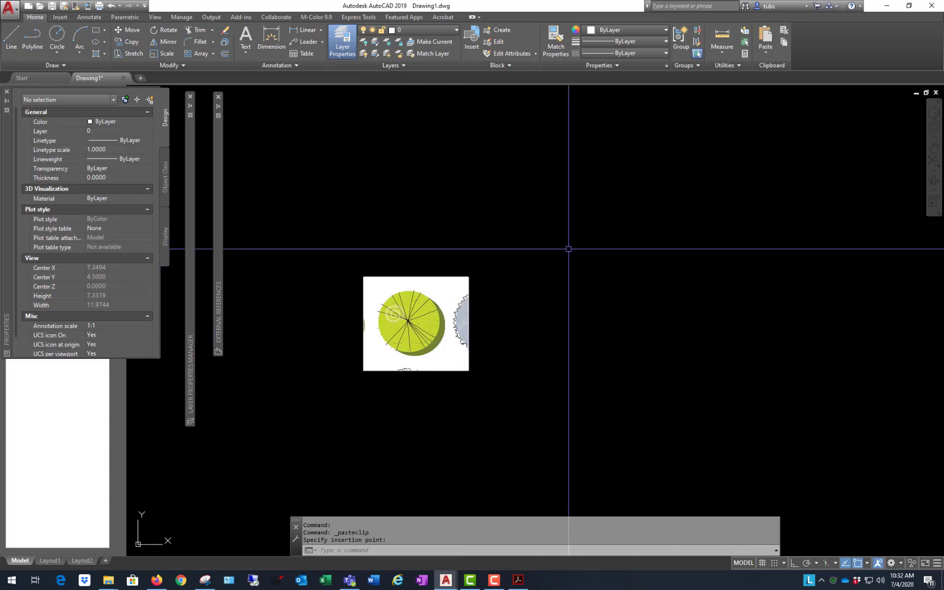
scroll(566, 248, "down", 2)
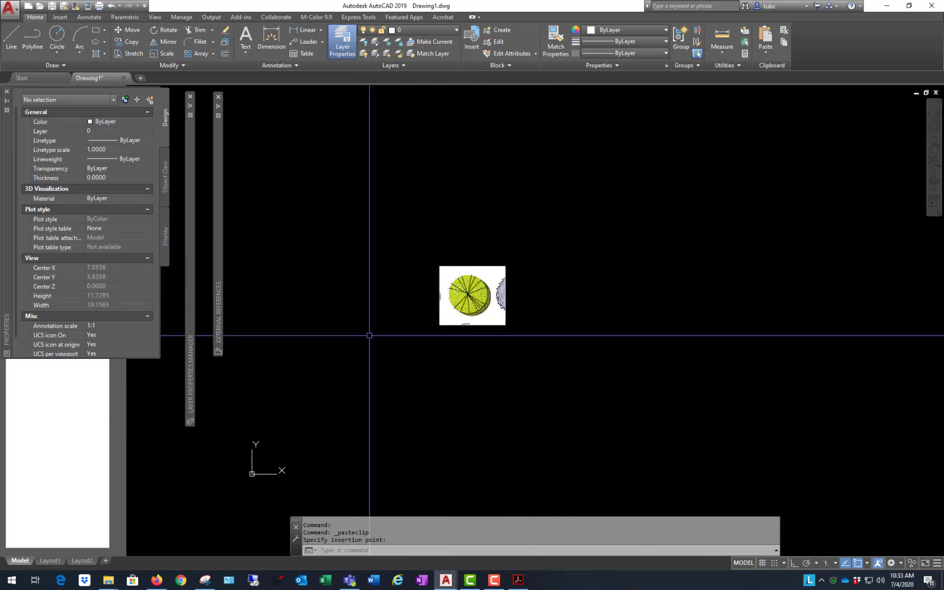
scroll(465, 308, "up", 5)
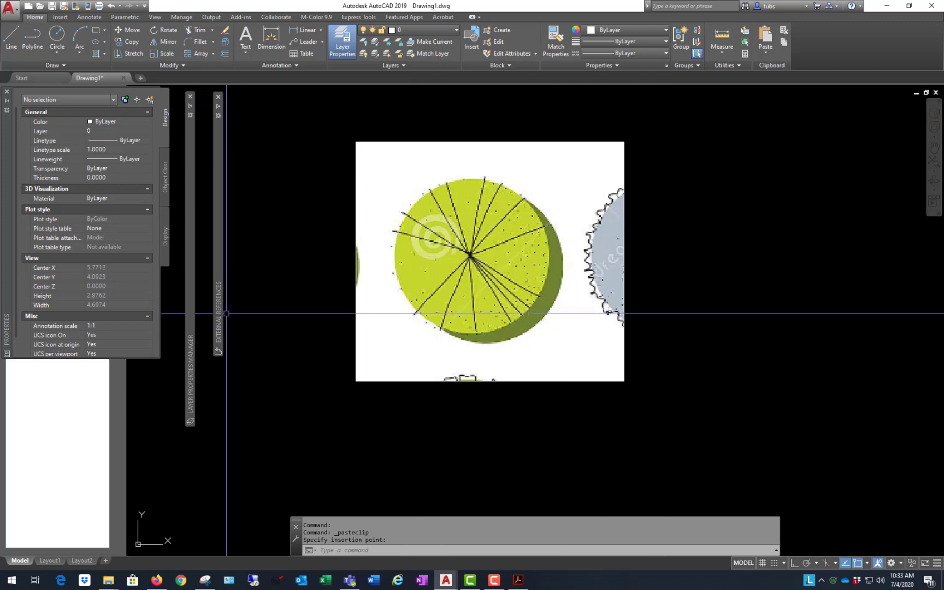
Step: Check the layers of the current drawing, minimize AutoCAD and launch Civil 3D 2019
mouse_move(192, 252)
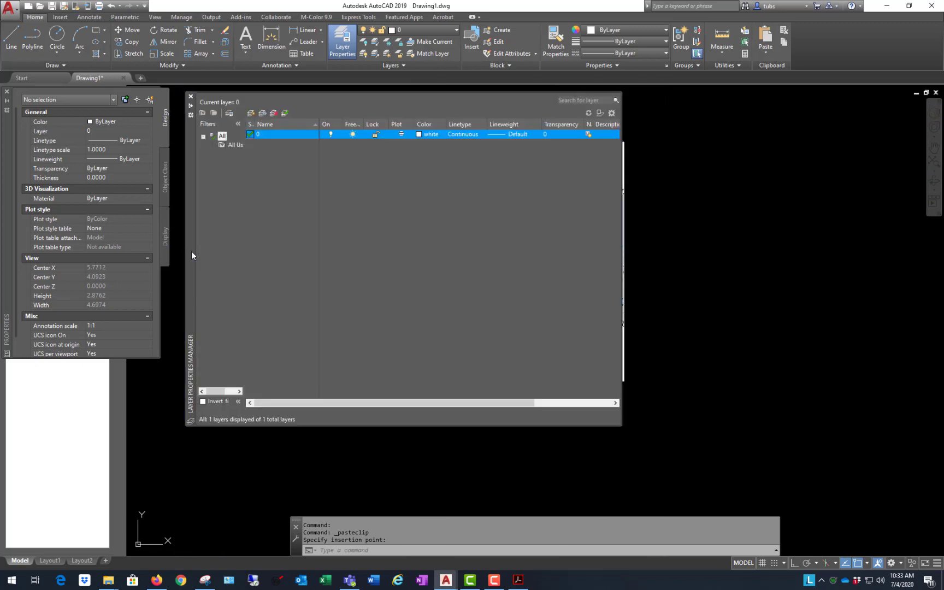
left_click(885, 5)
double_click(690, 10)
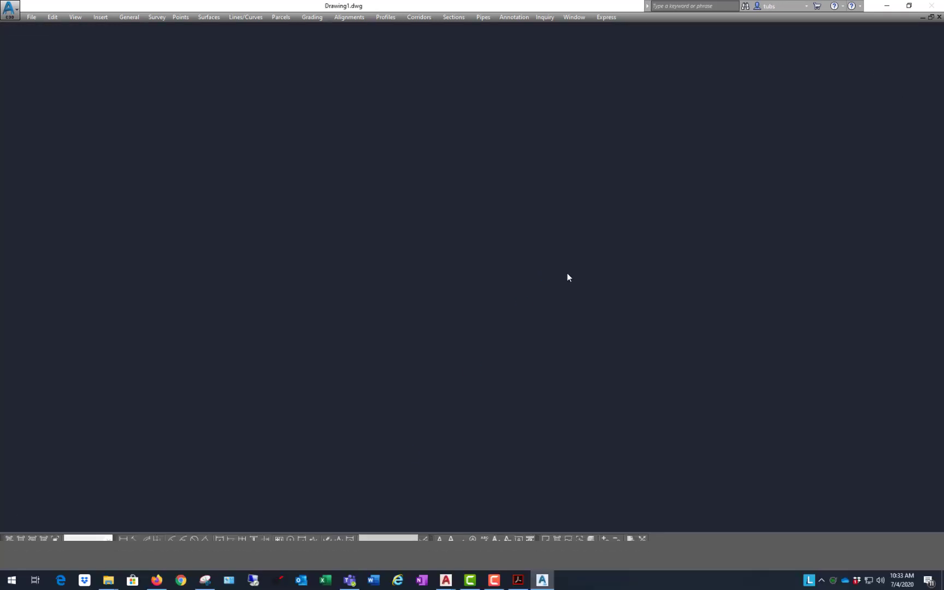
mouse_move(445, 579)
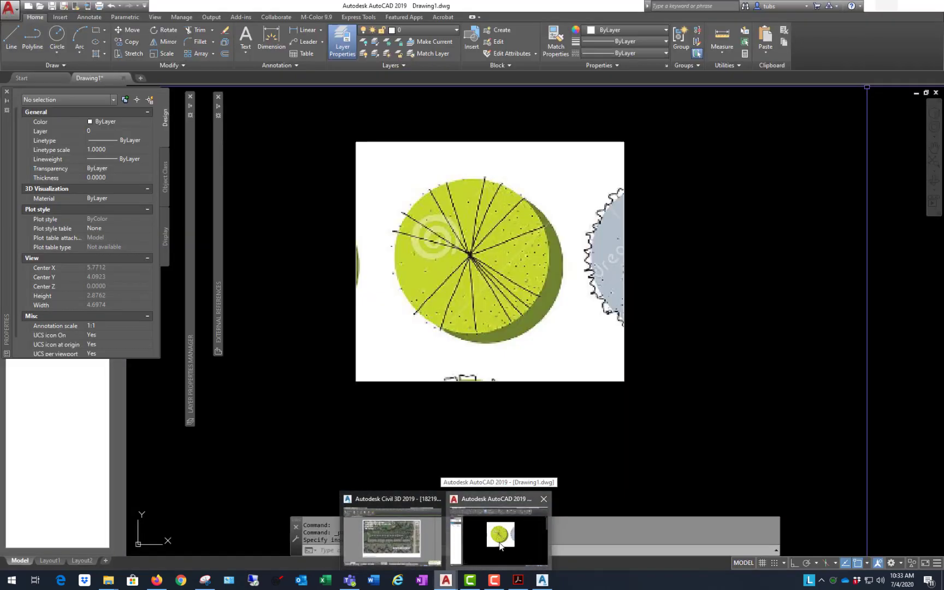
left_click(497, 546)
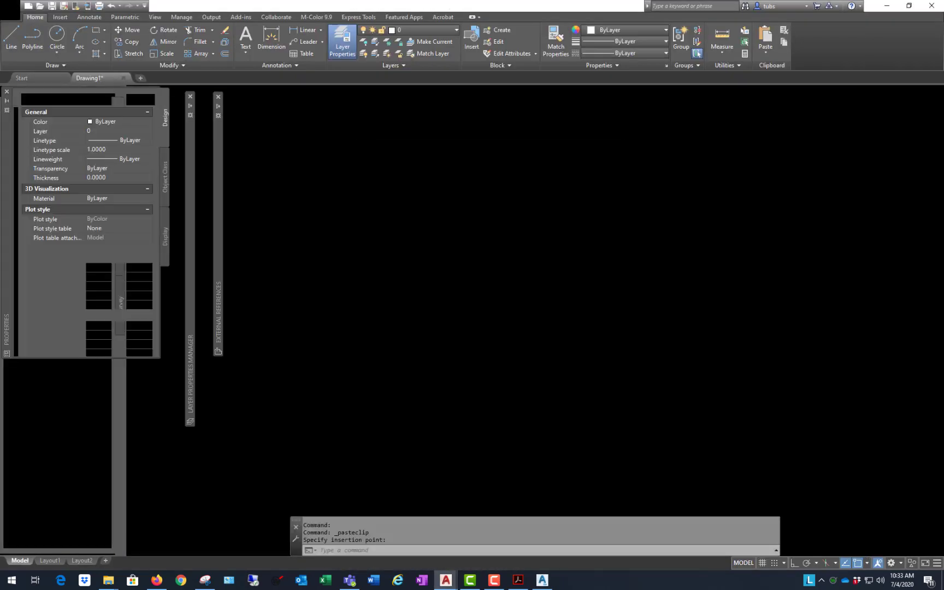
left_click(542, 581)
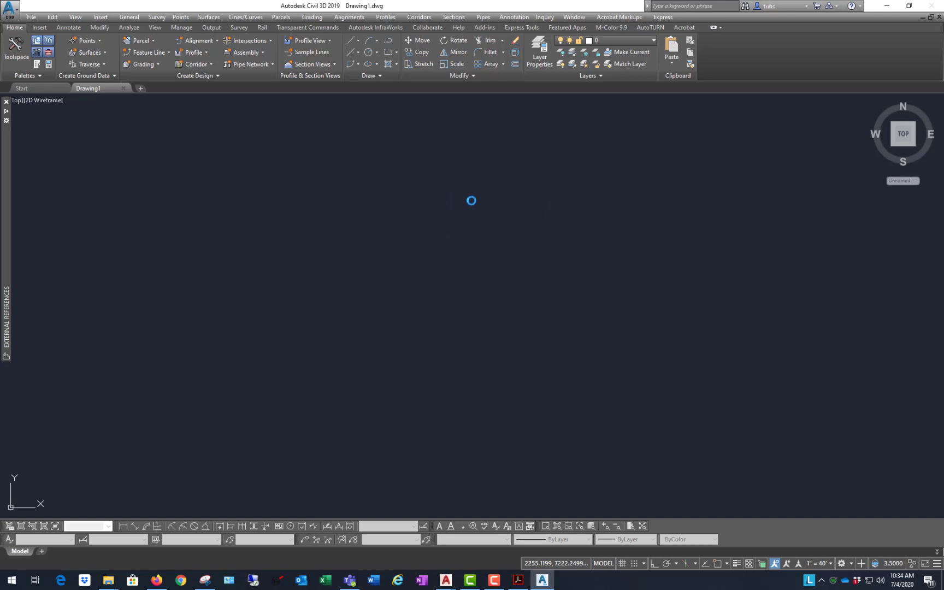
mouse_move(447, 583)
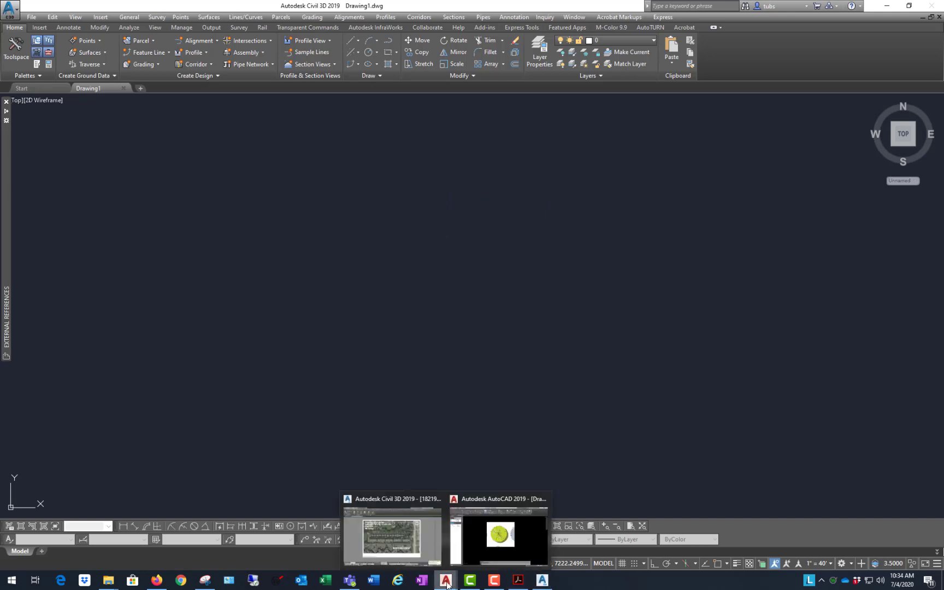
left_click(509, 554)
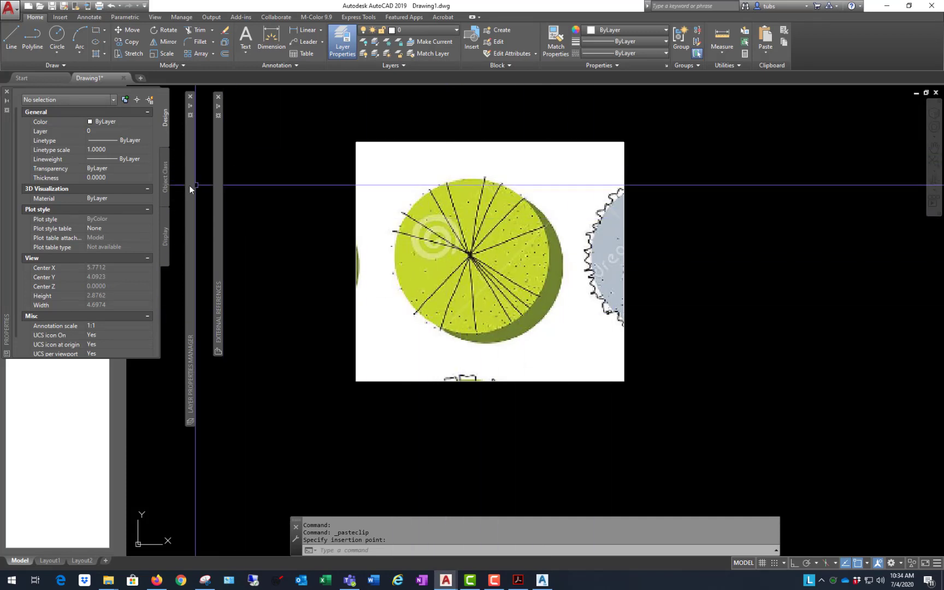
left_click(708, 169)
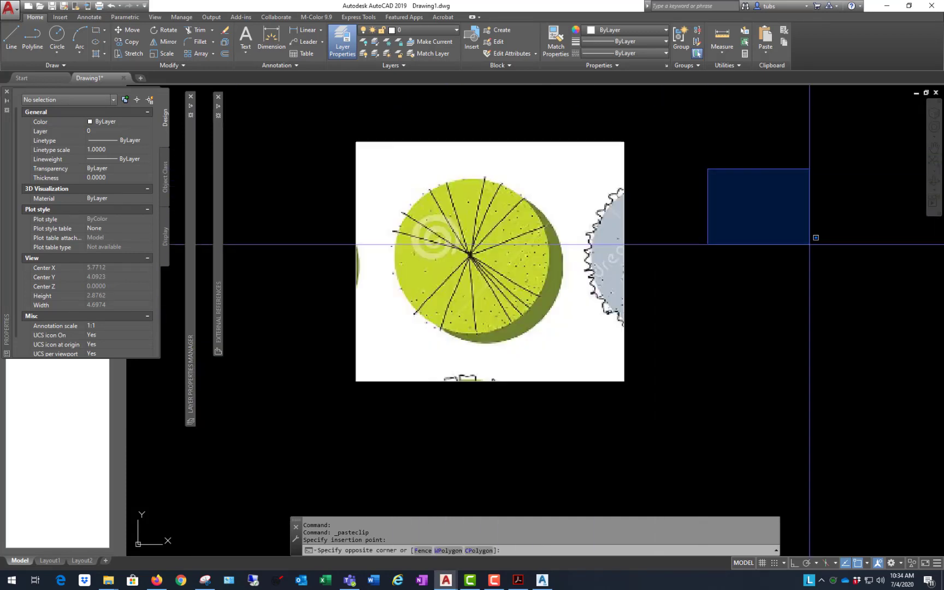
left_click(808, 244)
Step: Switch to Civil 3D, examine the naming, colours and linetypes of its template layers, and return to the AutoCAD drawing
left_click(542, 580)
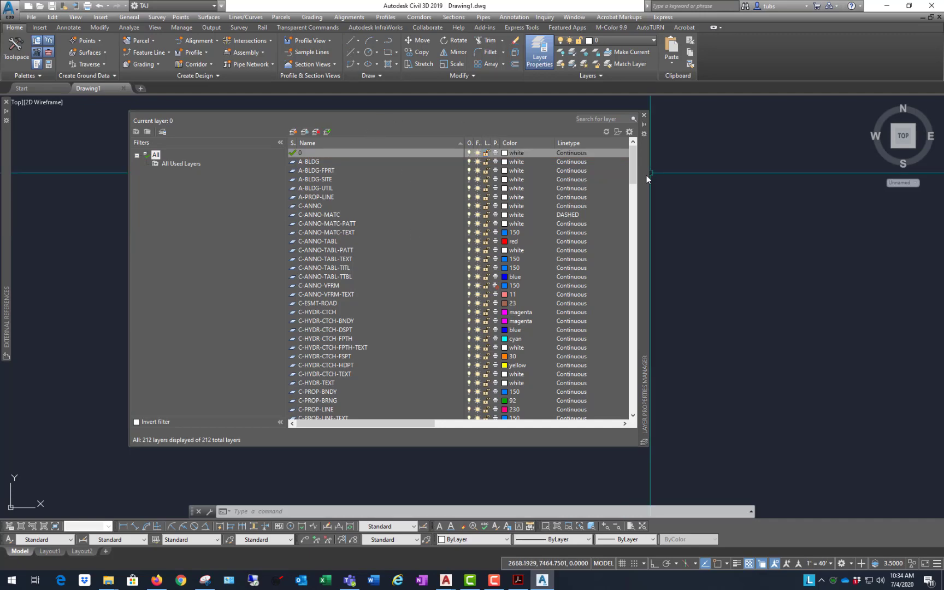
left_click_drag(646, 175, 702, 182)
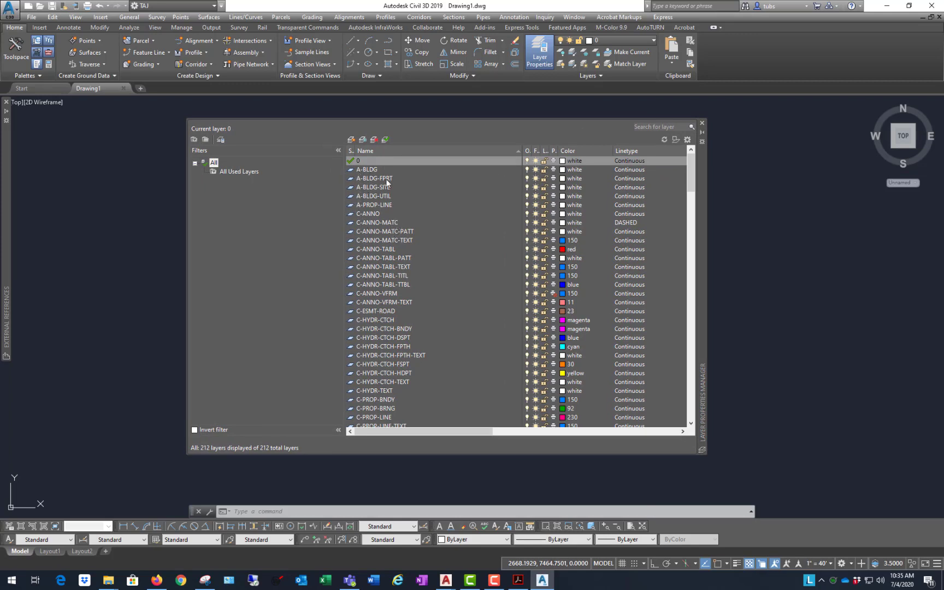
scroll(434, 257, "down", 20)
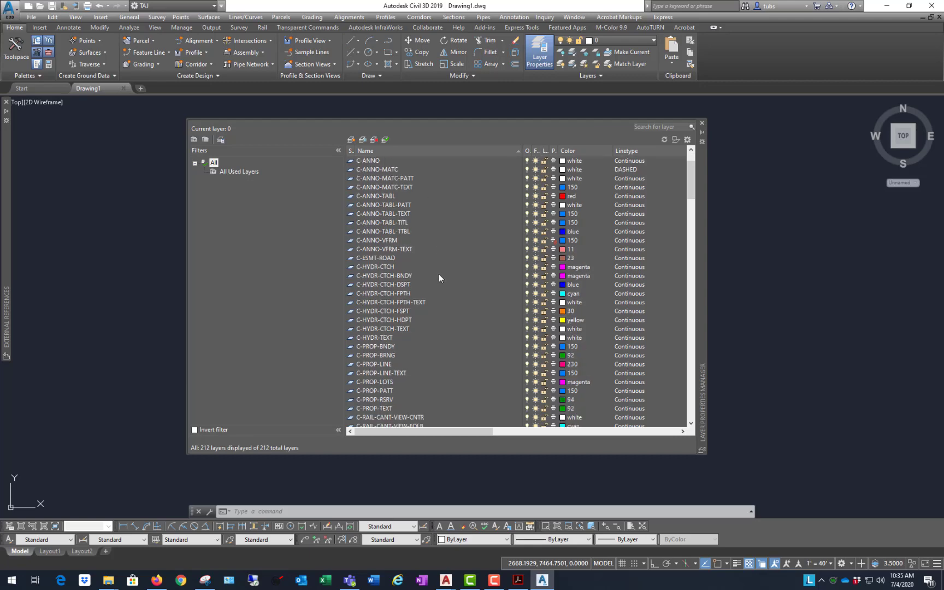
scroll(484, 295, "down", 20)
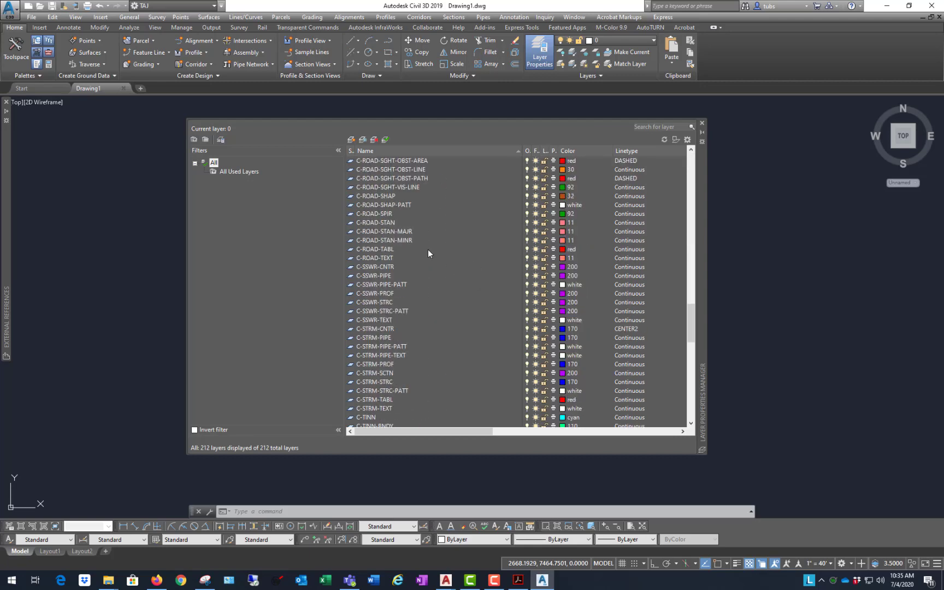
scroll(420, 261, "down", 3)
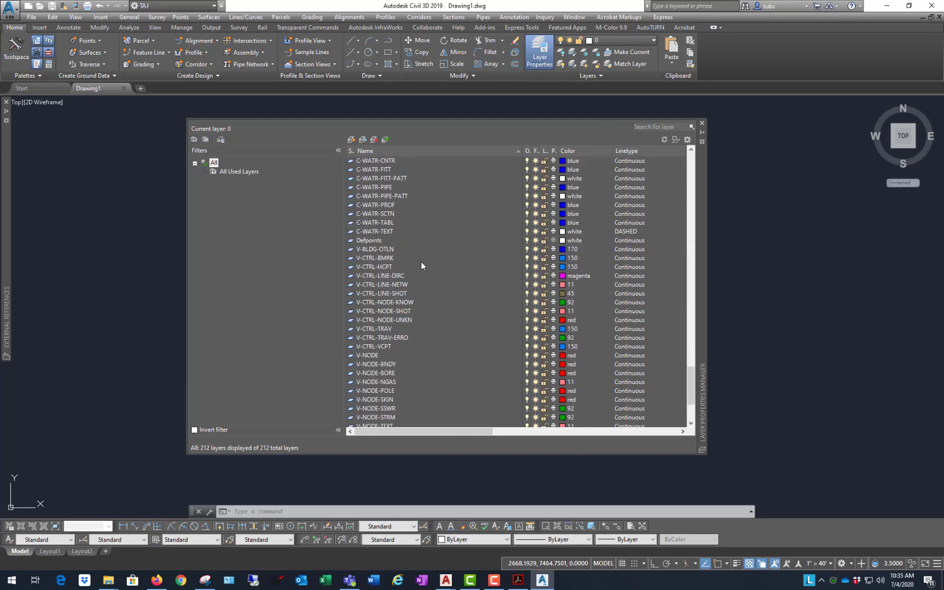
scroll(425, 307, "up", 9)
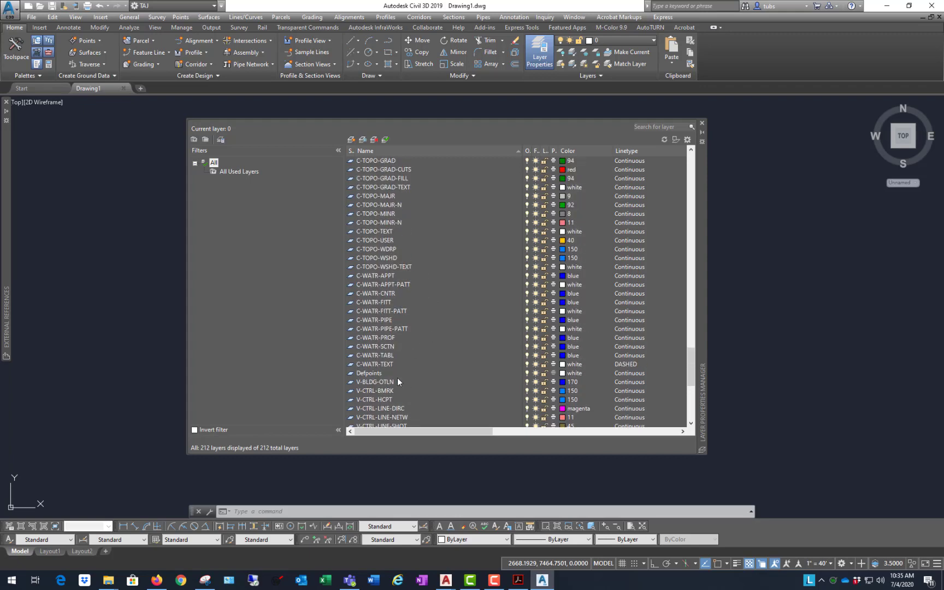
scroll(395, 366, "down", 9)
scroll(386, 359, "up", 15)
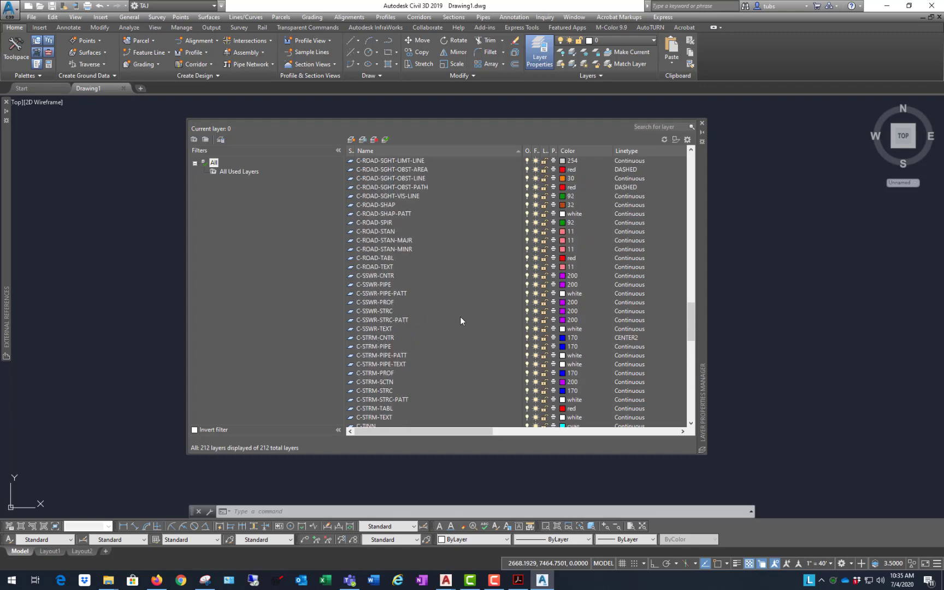
scroll(441, 241, "up", 12)
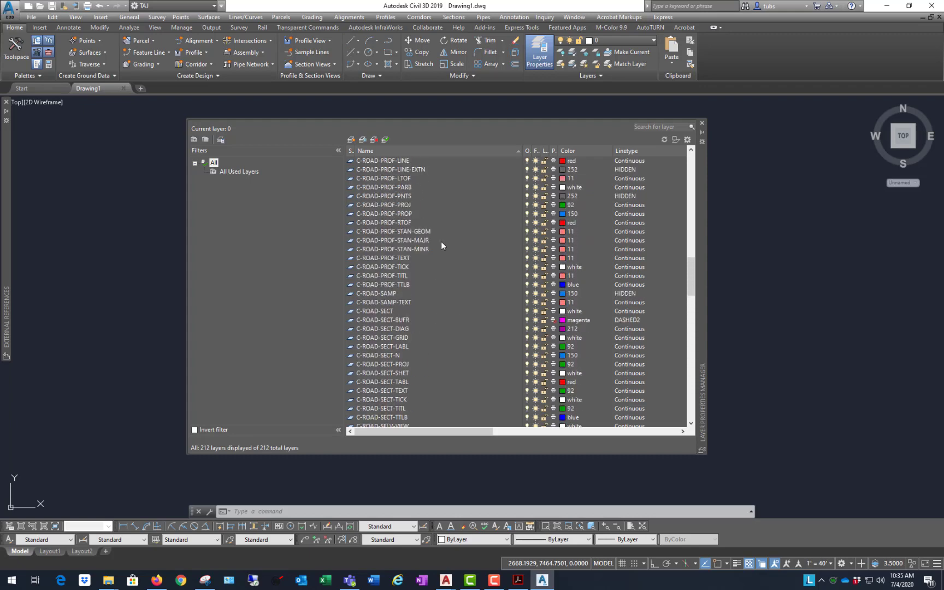
scroll(449, 260, "down", 20)
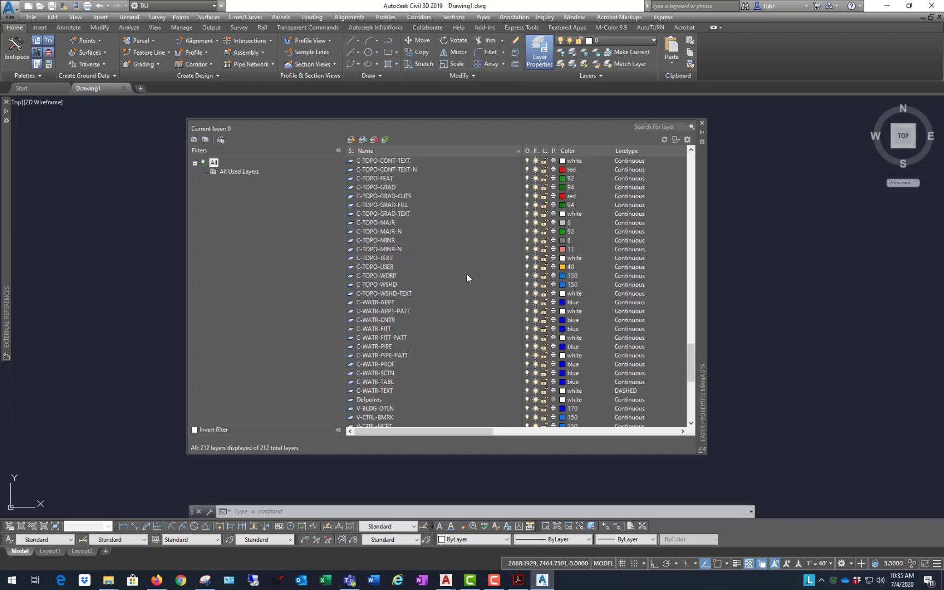
scroll(410, 264, "down", 3)
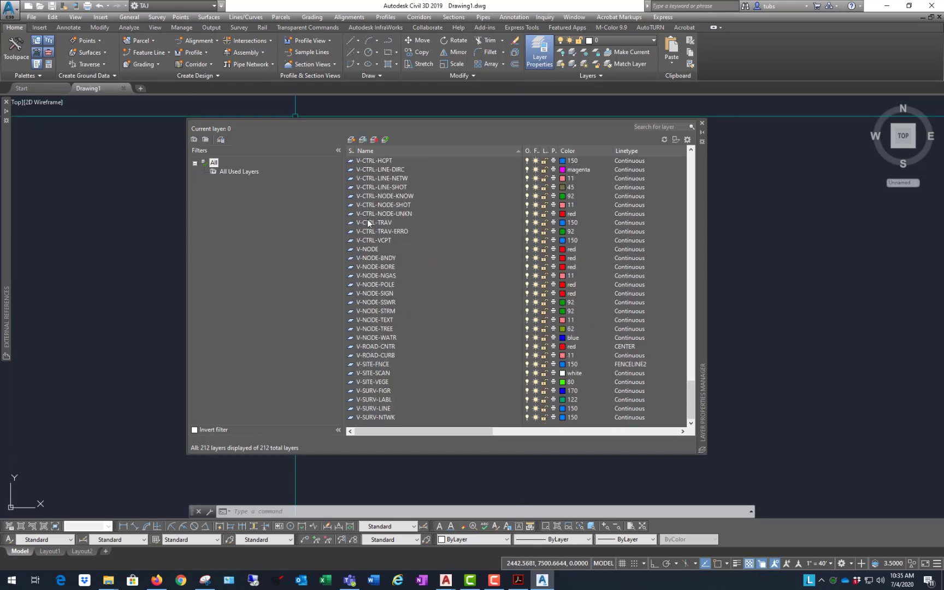
scroll(392, 245, "up", 5)
scroll(392, 245, "up", 10)
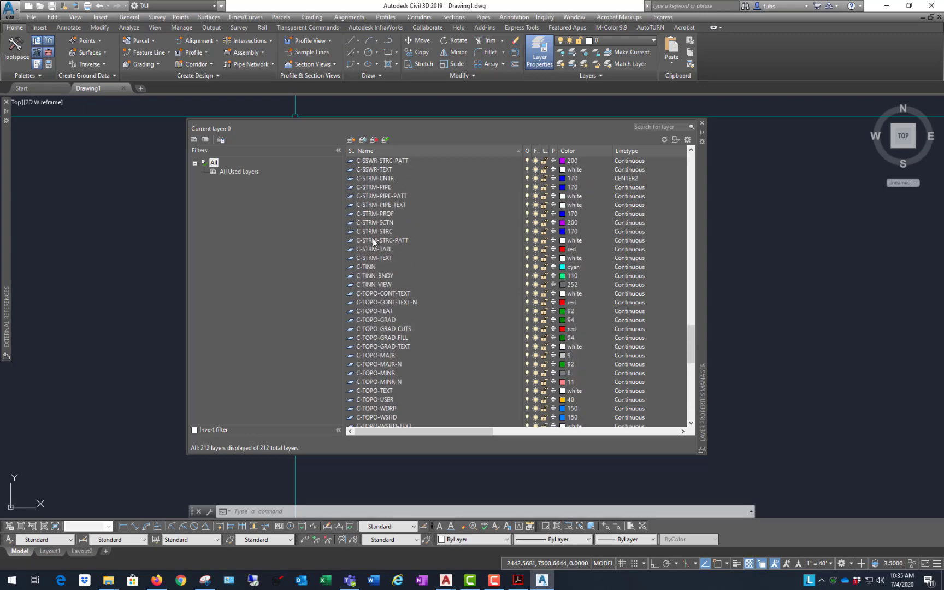
scroll(367, 236, "up", 20)
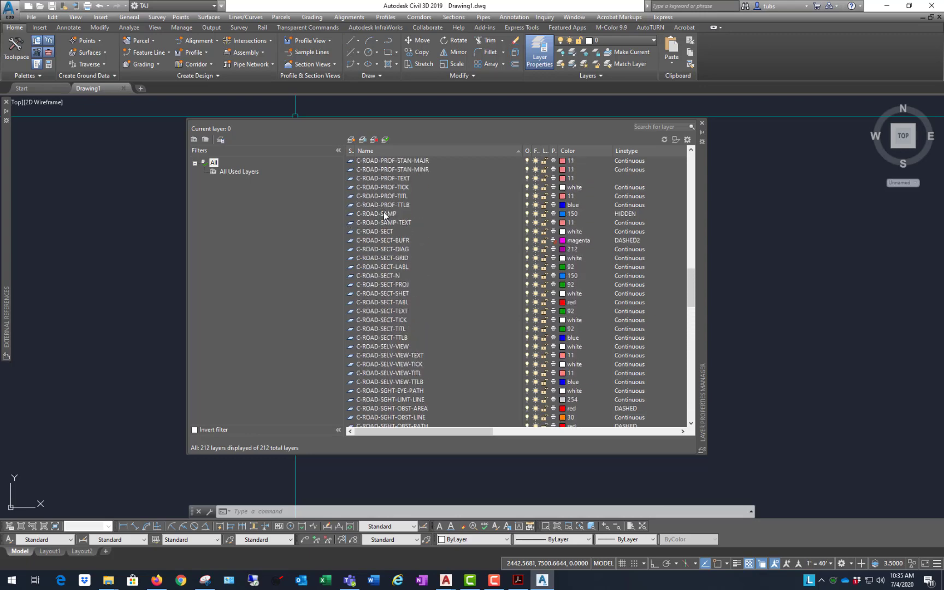
scroll(385, 216, "up", 15)
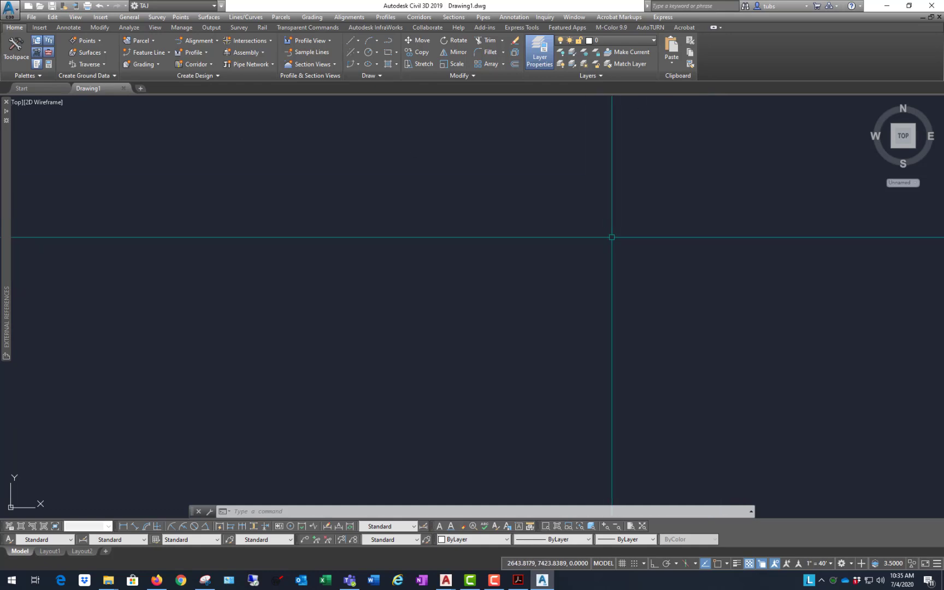
left_click(520, 196)
left_click(775, 151)
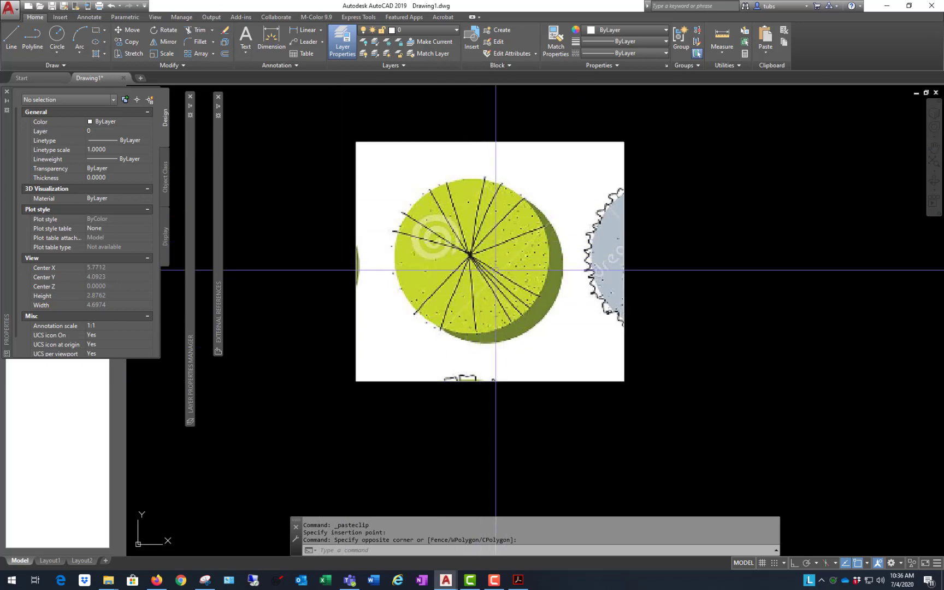
Step: Create five new layers in the drawing with the tree image
mouse_move(189, 228)
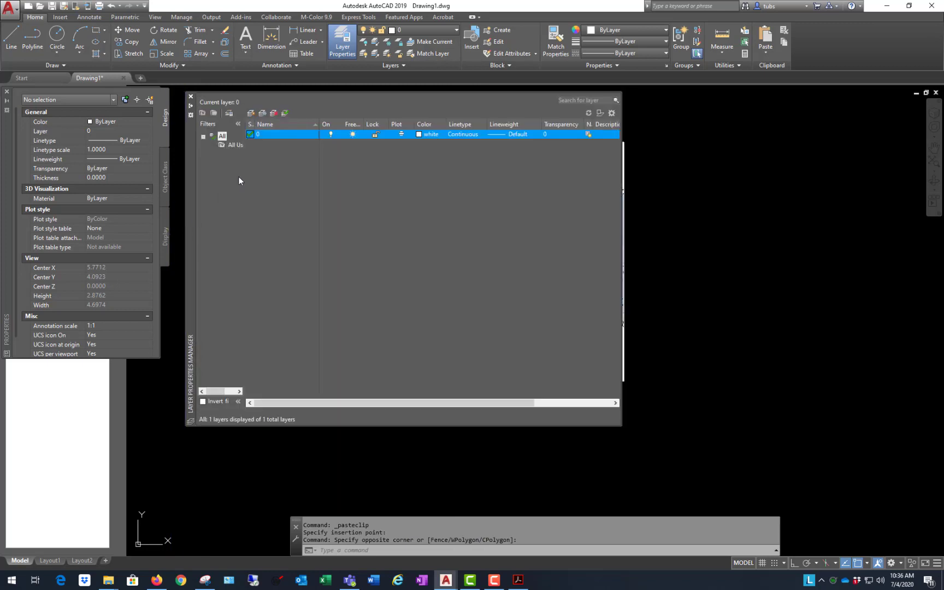
left_click(250, 115)
left_click(250, 114)
left_click(250, 115)
left_click(251, 115)
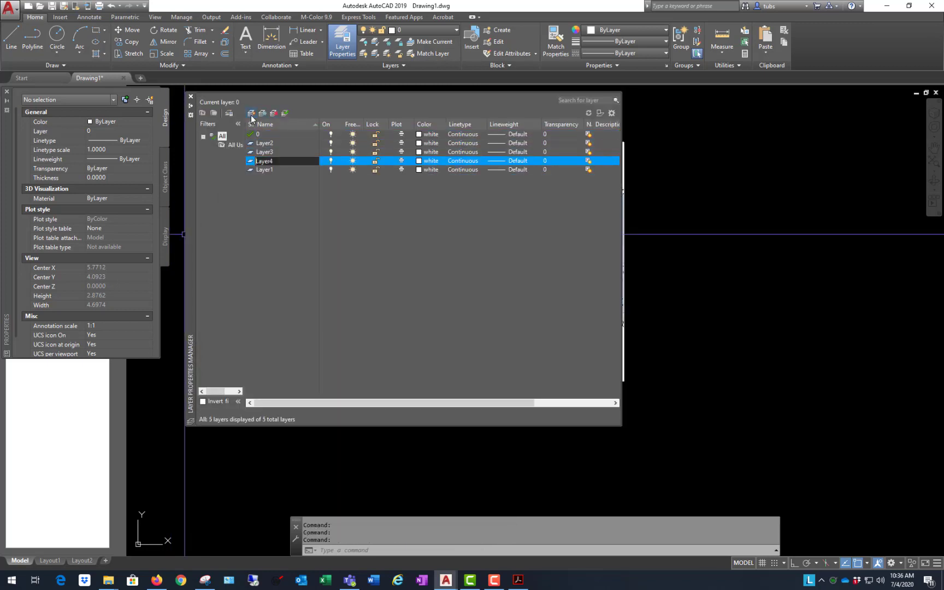
left_click(250, 115)
Step: Rename the layer listed directly below layer 0 as LS-HATCH-GREEN01 and move the layer manager aside
left_click(264, 144)
left_click(271, 144)
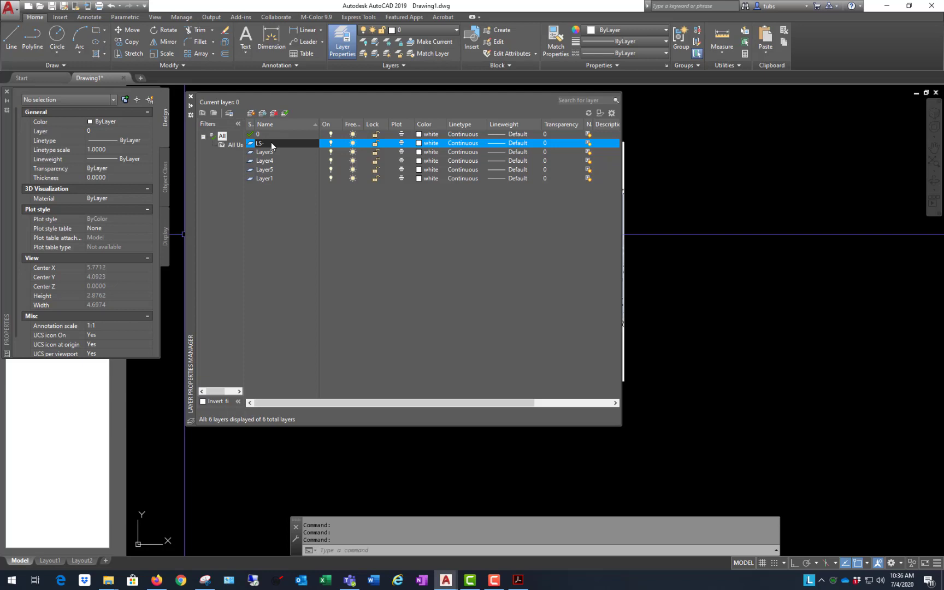
key("Return")
mouse_move(194, 150)
left_mouse_down()
mouse_move(430, 260)
mouse_move(514, 287)
mouse_move(511, 322)
mouse_move(519, 256)
left_mouse_up()
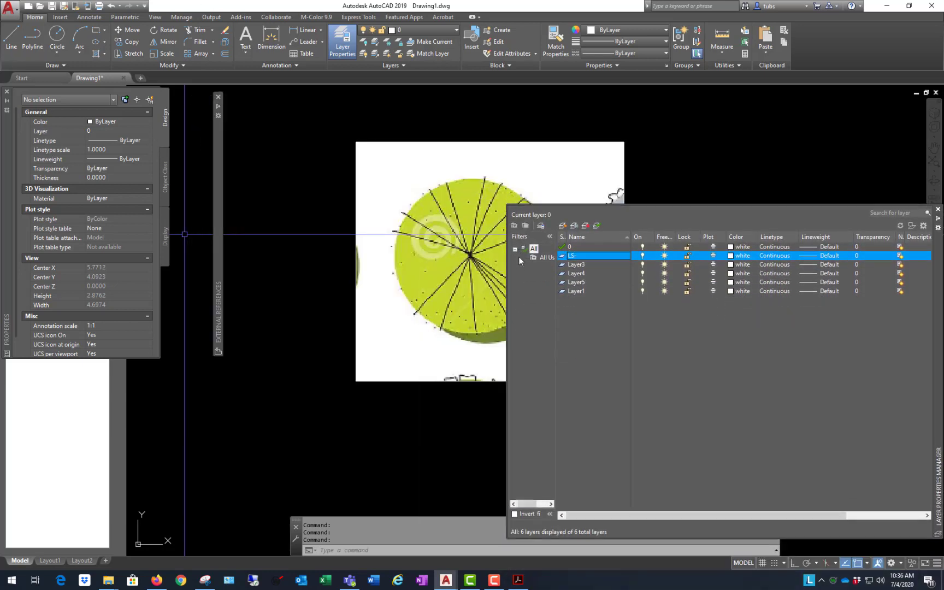
left_click(589, 256)
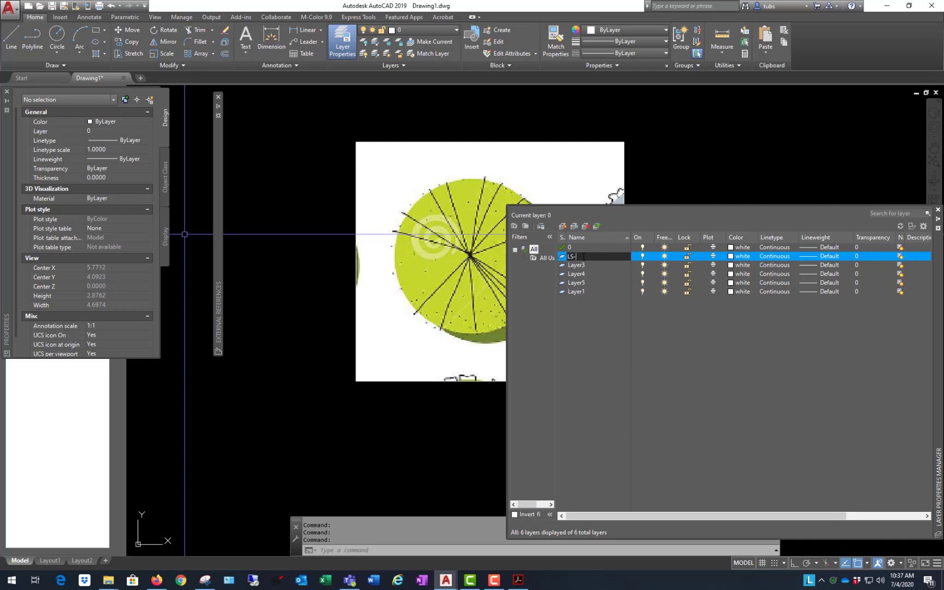
type("HATCH")
key("Return")
type("-GREEN01")
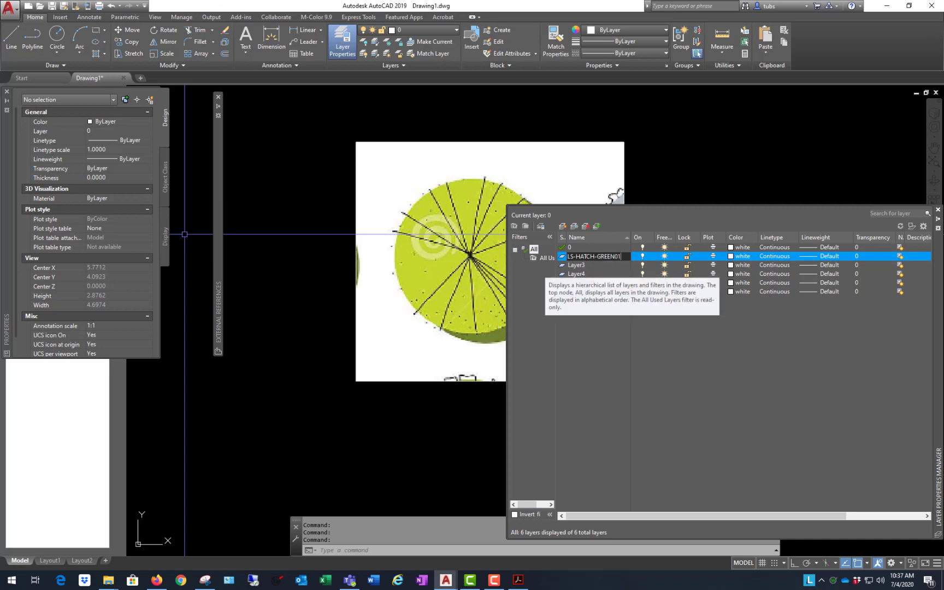
Step: Start Layer3's name with LS- and rename the LS-HATCH-GREEN01 layer as LS-DECTREE01-HATCH-GREEN01
left_click(577, 265)
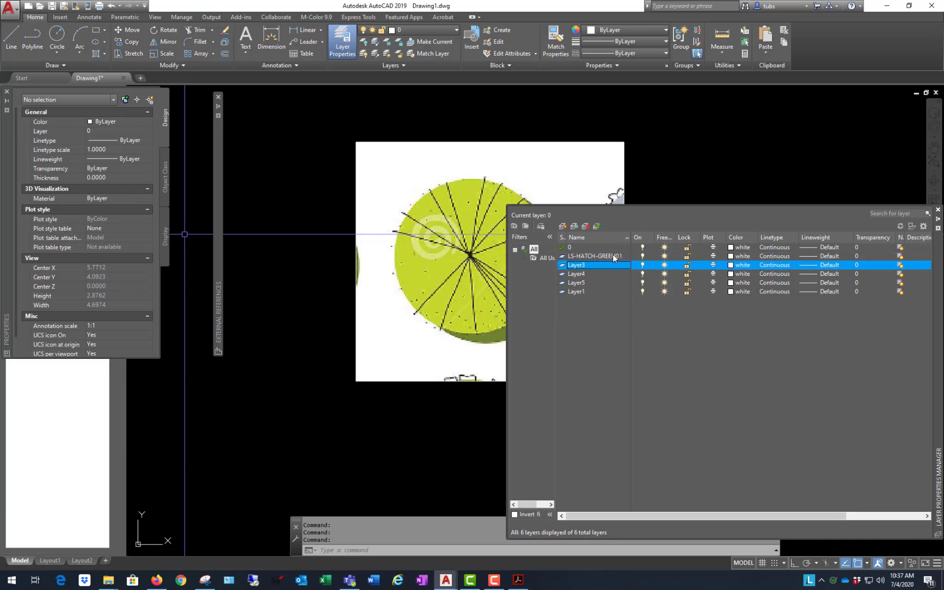
left_click(583, 267)
left_click(579, 257)
left_click(577, 256)
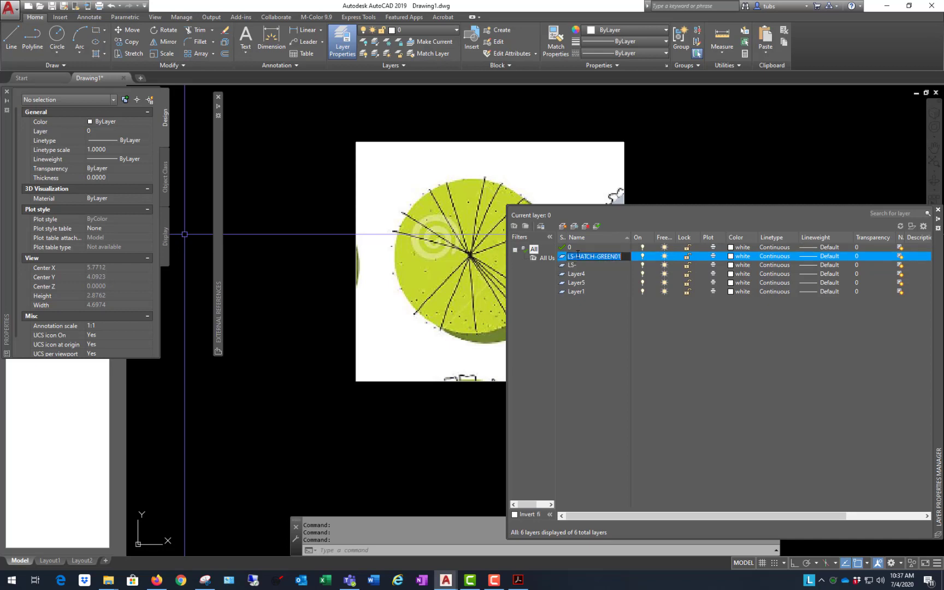
type("TR")
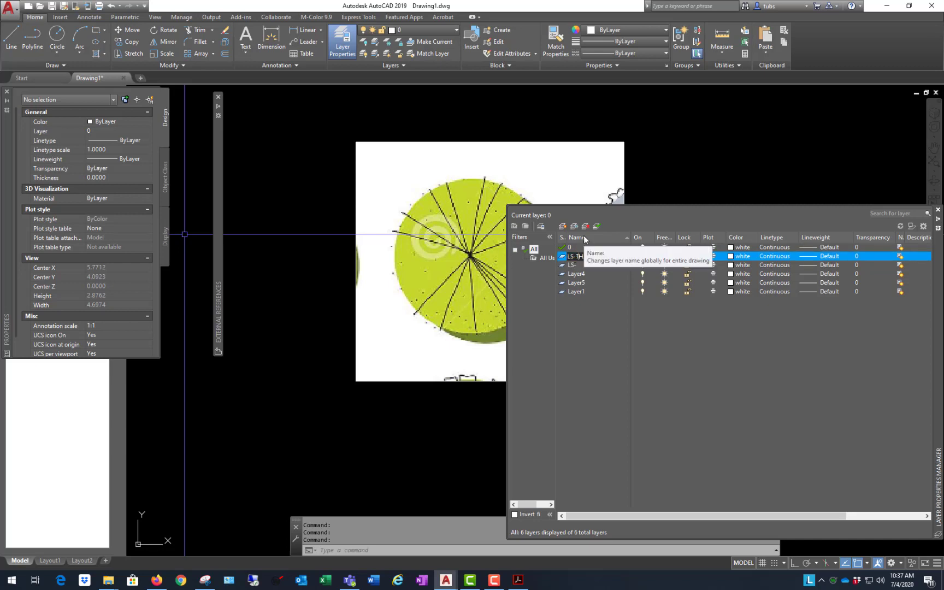
key("BackSpace")
key("BackSpace")
type("HATCH-GREEN01")
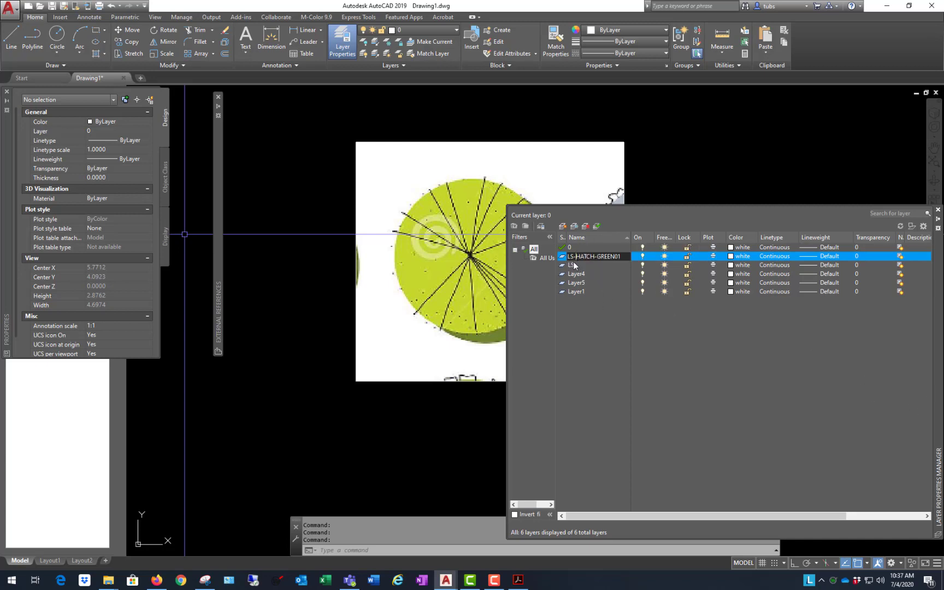
type("DECTREE01-")
Step: Widen the layer name column and rename the LS- layer as LS-DECTREE01-HATCH-DROPSHADOW
left_click_drag(631, 237, 675, 237)
left_click(600, 265)
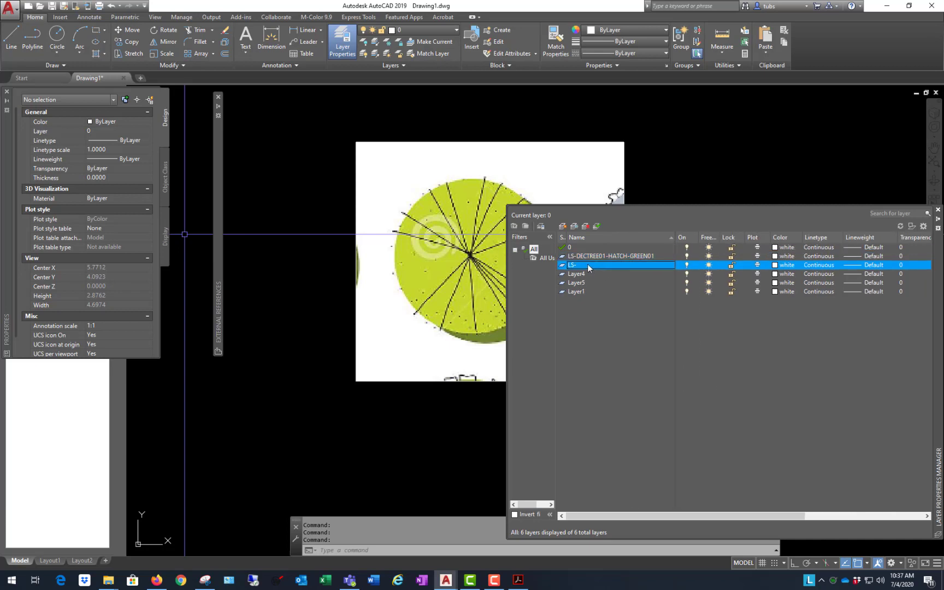
left_click(587, 264)
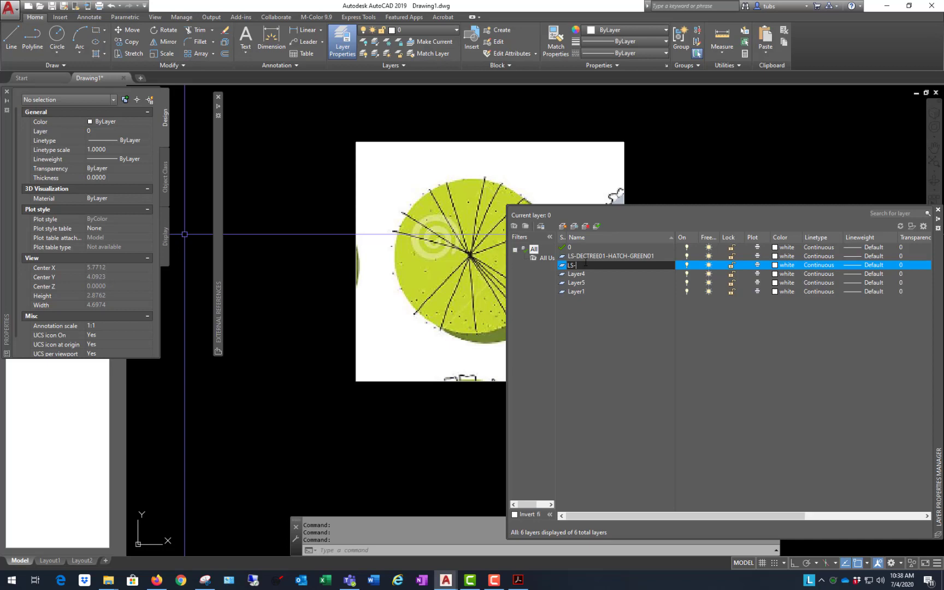
type("DECTREE01-HATCH-DROPSHADOW")
Step: Rename Layer4 as LS-DECTREE01-LINES, copying the LS-DECTREE01 prefix for reuse
left_click(590, 274)
left_click(582, 276)
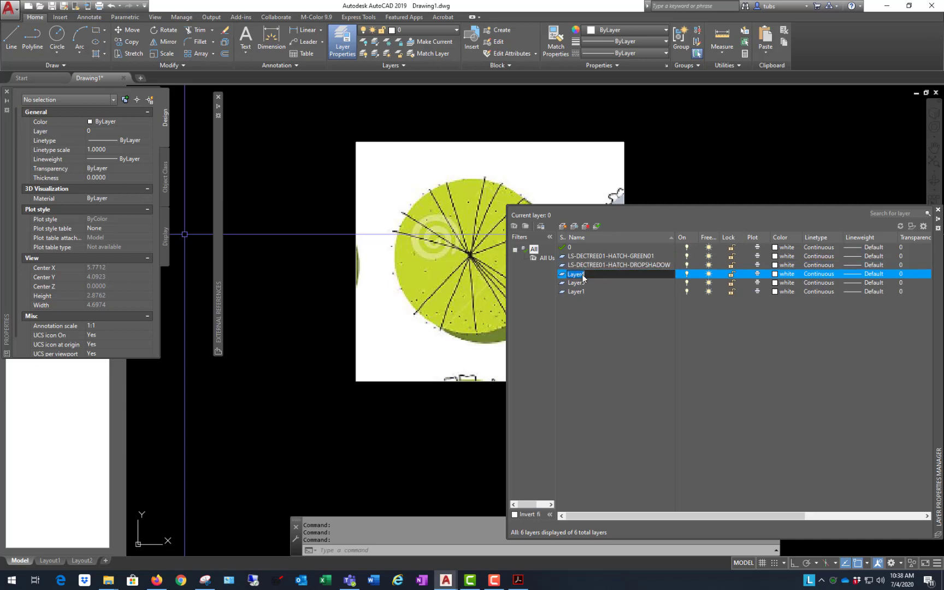
type("LS")
type("-HATCH")
type("DECTREE01")
left_click_drag(616, 273, 563, 273)
key("ctrl+c")
left_click(619, 274)
Step: Rename Layer5 as LS-DECTREE01-DOTS and Layer1 as LS-DECTREE01-NOPRINT, reusing the copied prefix
left_click(579, 283)
left_click(580, 283)
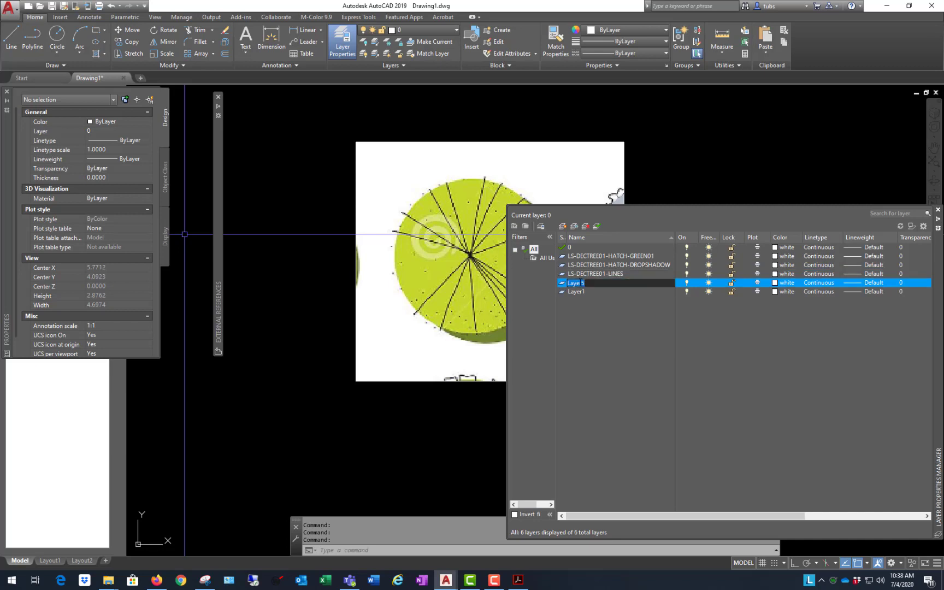
key("ctrl+v")
left_click(579, 292)
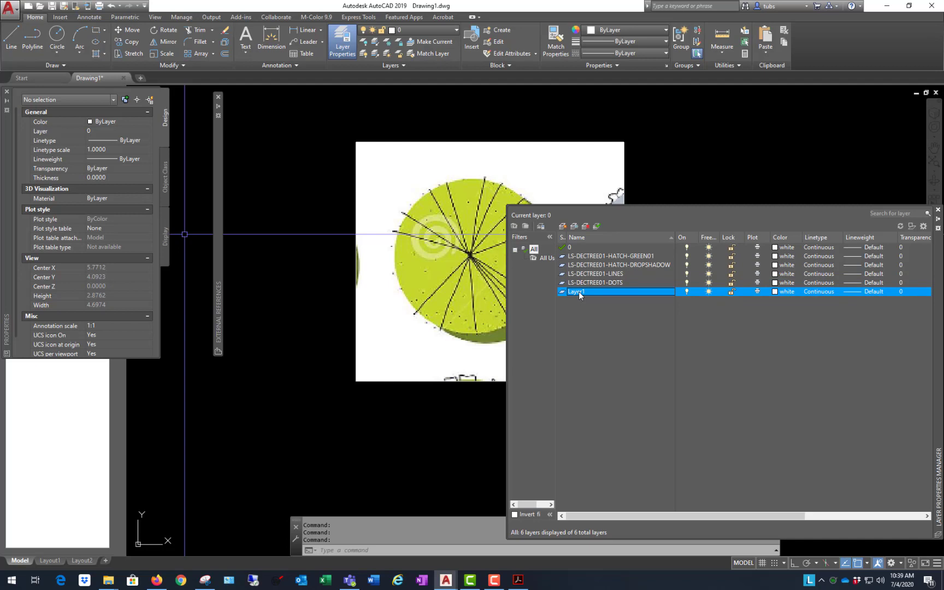
left_click(578, 291)
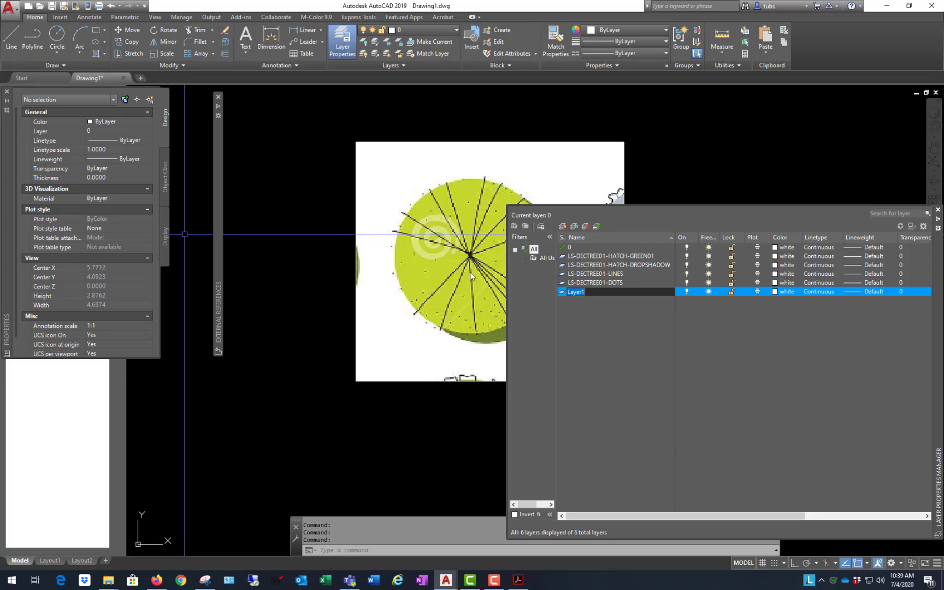
key("ctrl+v")
type("-NO")
key("BackSpace")
Step: Set the LS-DECTREE01-HATCH-GREEN01 layer's color to the yellow-green true color 199,213,93
left_click_drag(939, 256, 889, 211)
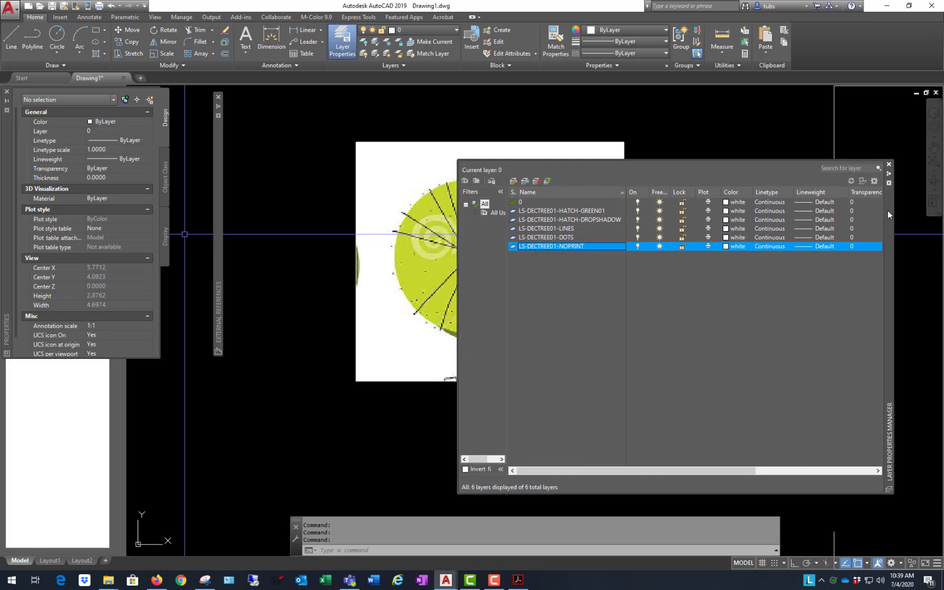
left_click(586, 210)
left_click(730, 211)
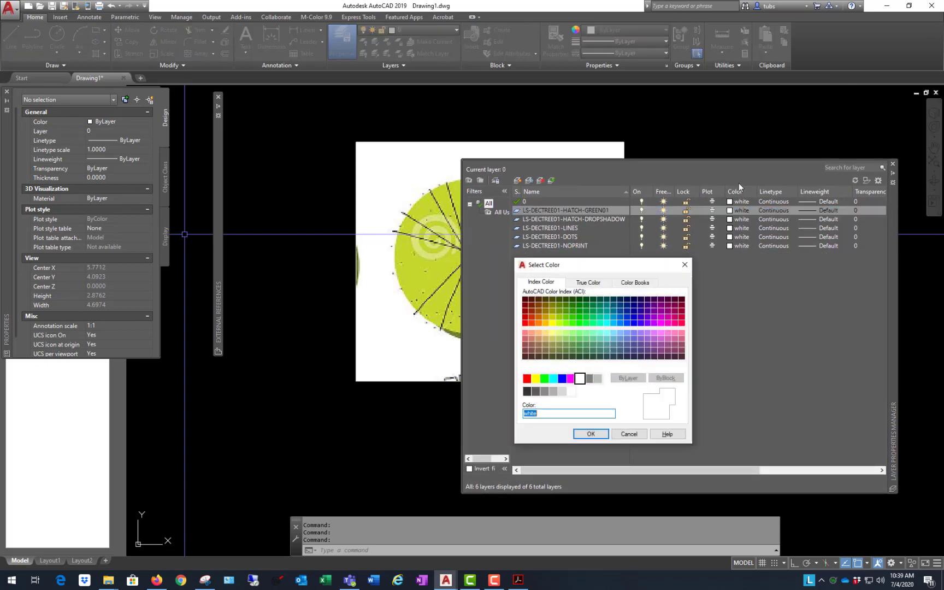
left_click(566, 340)
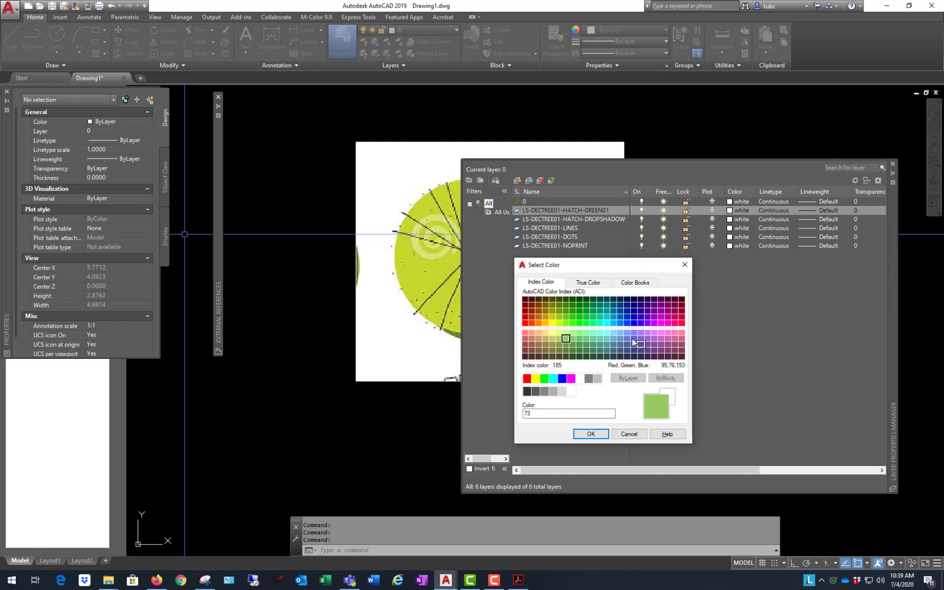
left_click(592, 283)
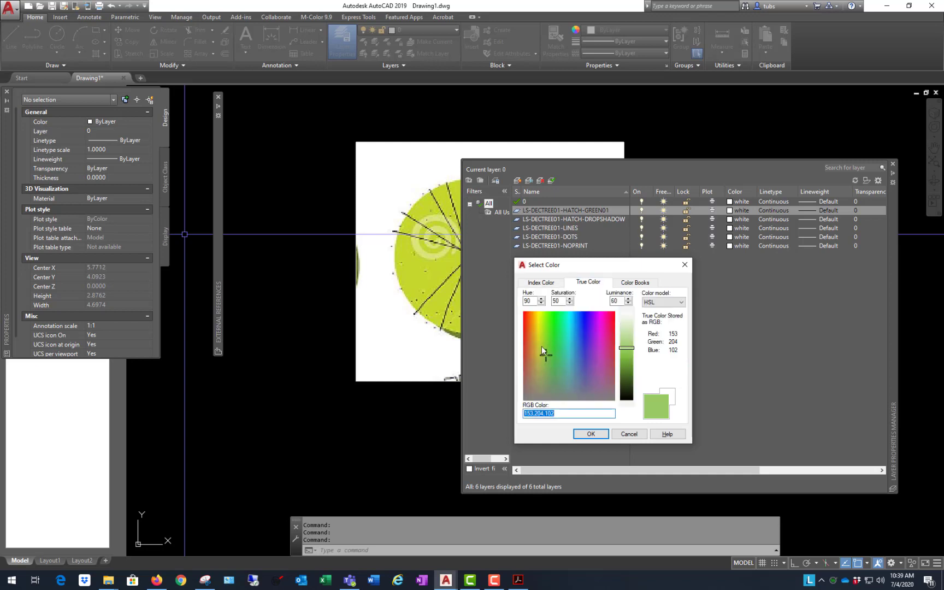
left_click(540, 346)
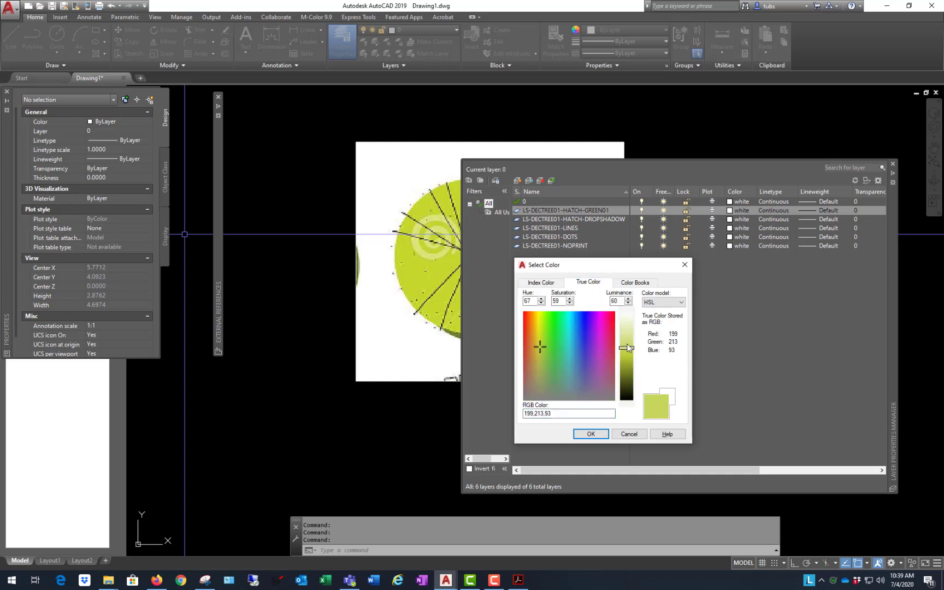
left_click(593, 434)
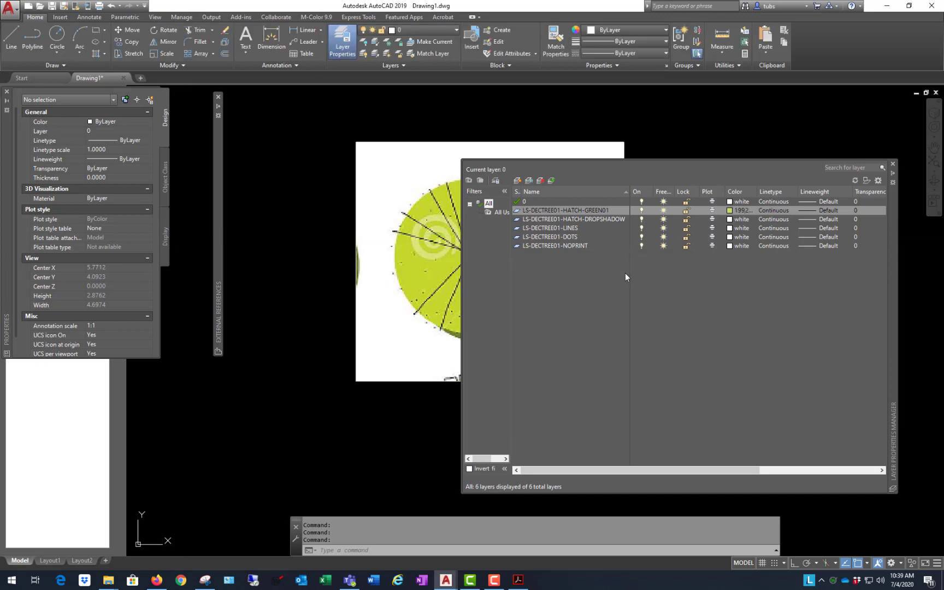
Step: Copy the green hatch layer's RGB color 199,213,93 and apply it to the LS-DECTREE01-HATCH-DROPSHADOW layer
left_click(546, 210)
scroll(346, 269, "down", 3)
scroll(445, 285, "up", 4)
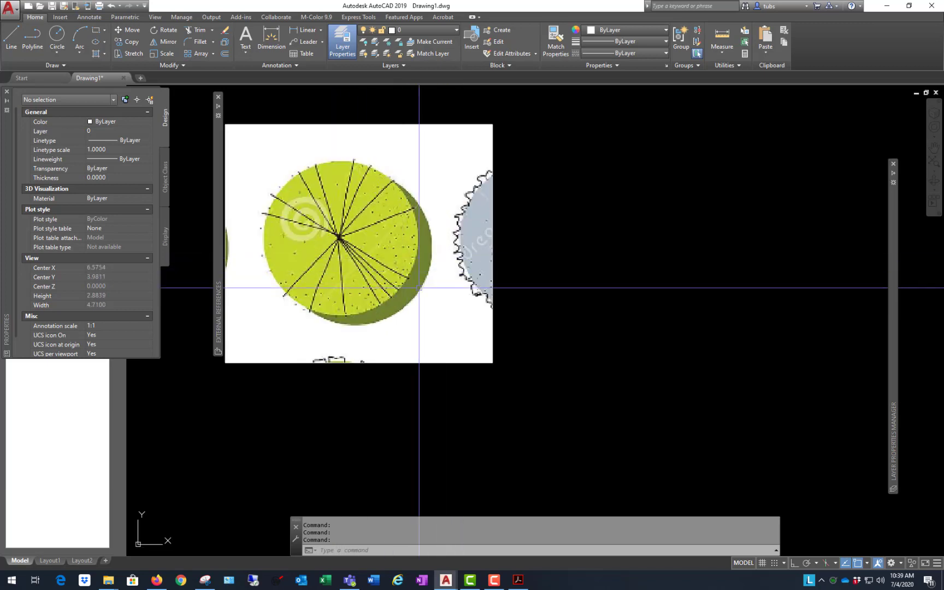
mouse_move(894, 251)
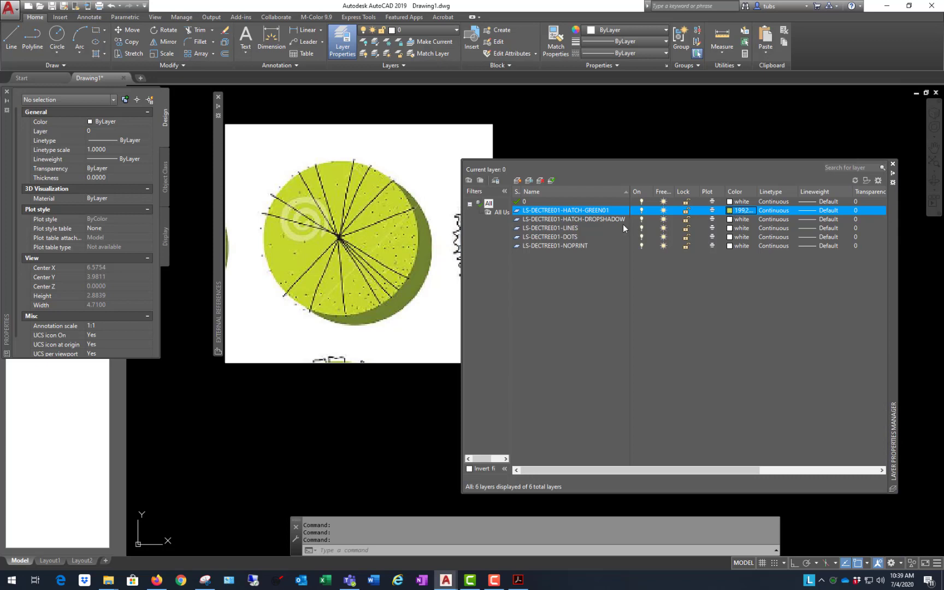
left_click(731, 211)
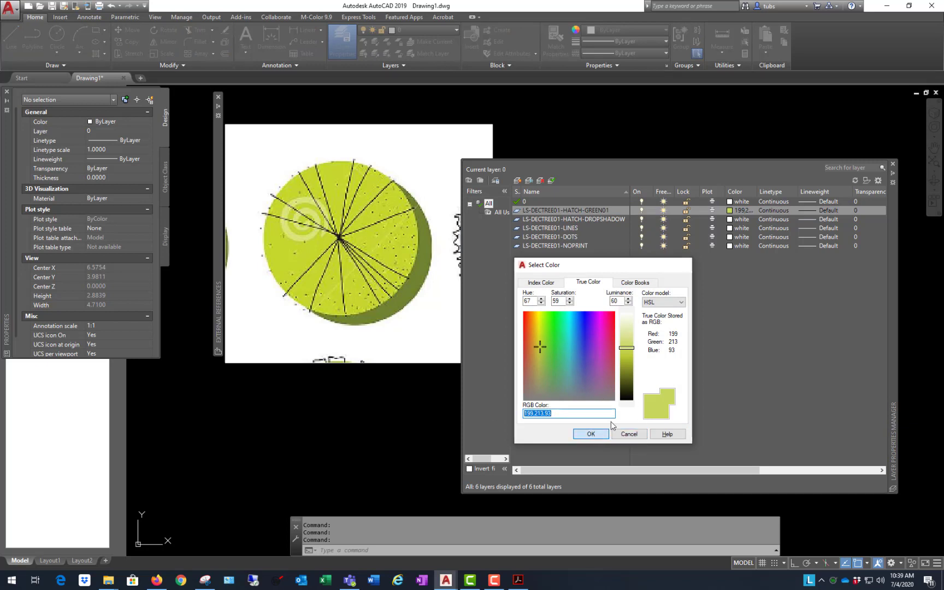
left_click(591, 434)
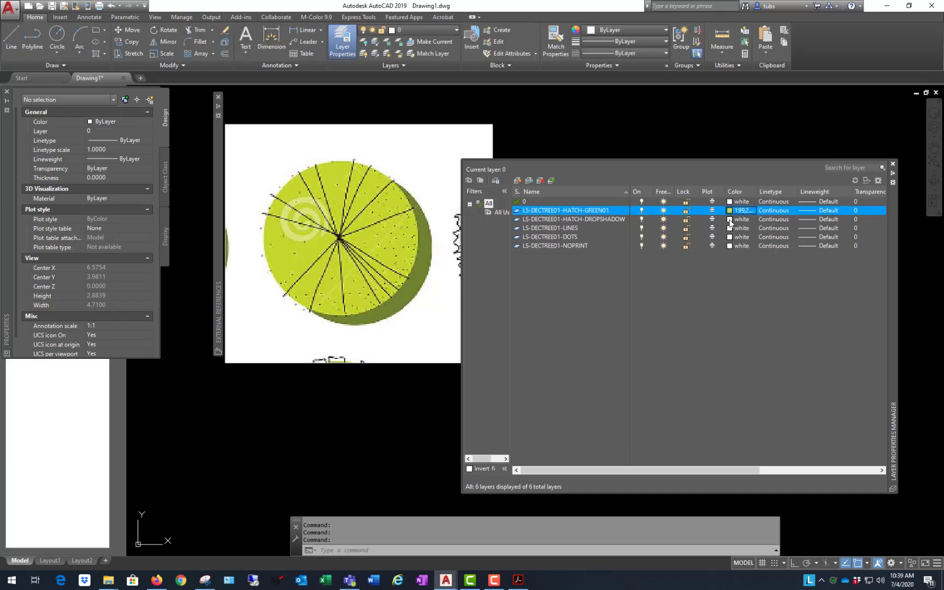
left_click(730, 219)
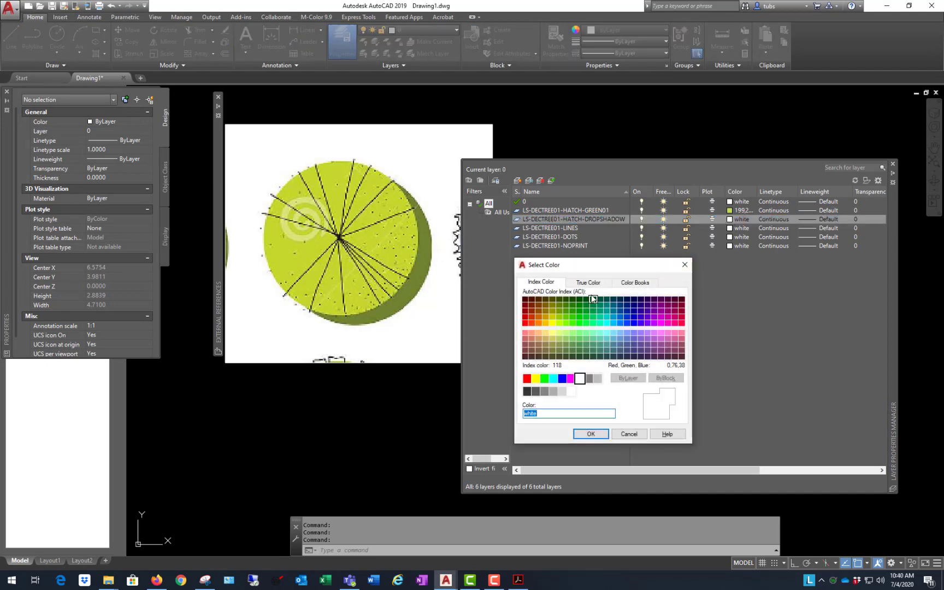
left_click(589, 282)
key("ctrl+v")
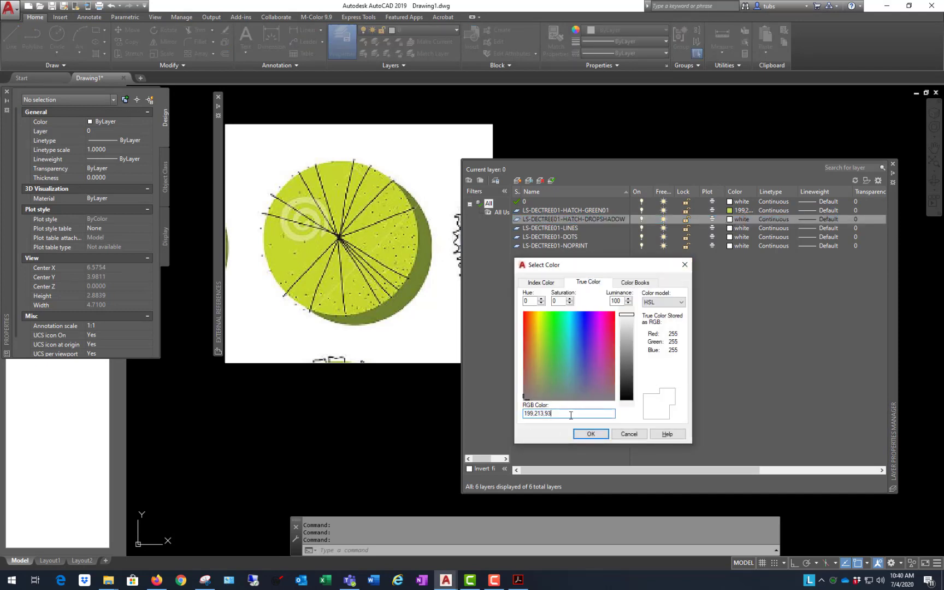
left_click(591, 434)
Step: Darken the LS-DECTREE01-HATCH-DROPSHADOW layer's color to the dark olive true color 69,69,28
left_click(729, 220)
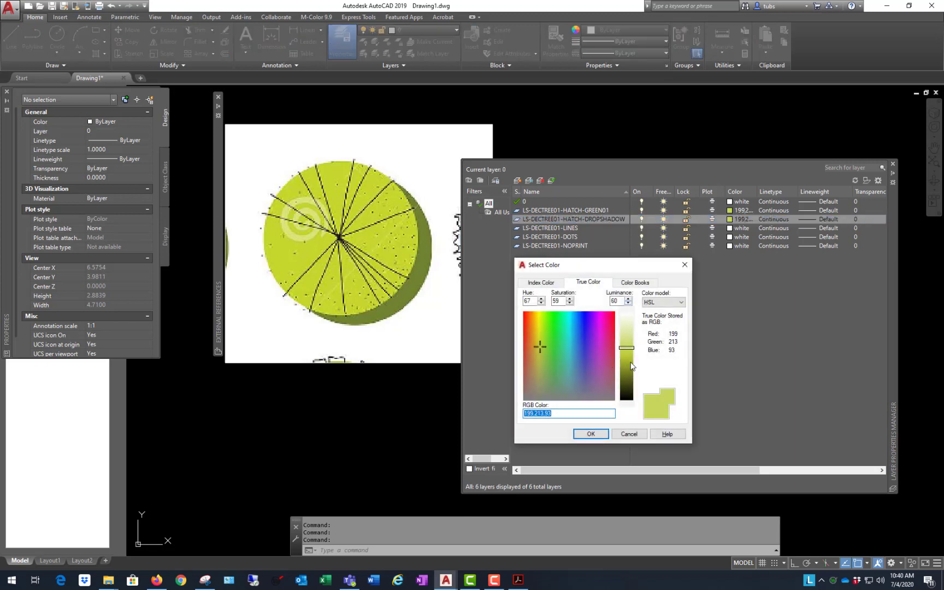
left_click(629, 362)
left_click(628, 373)
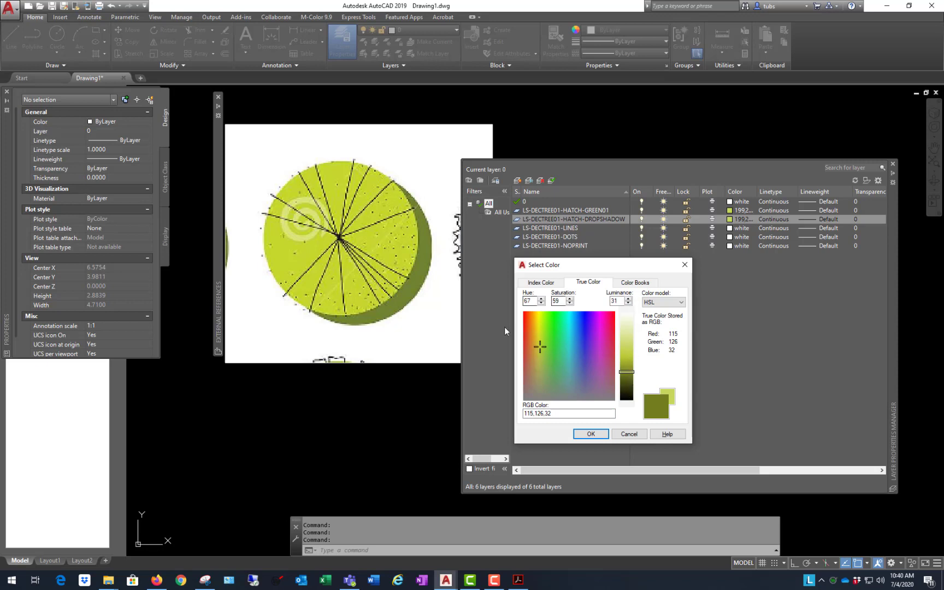
left_click(539, 361)
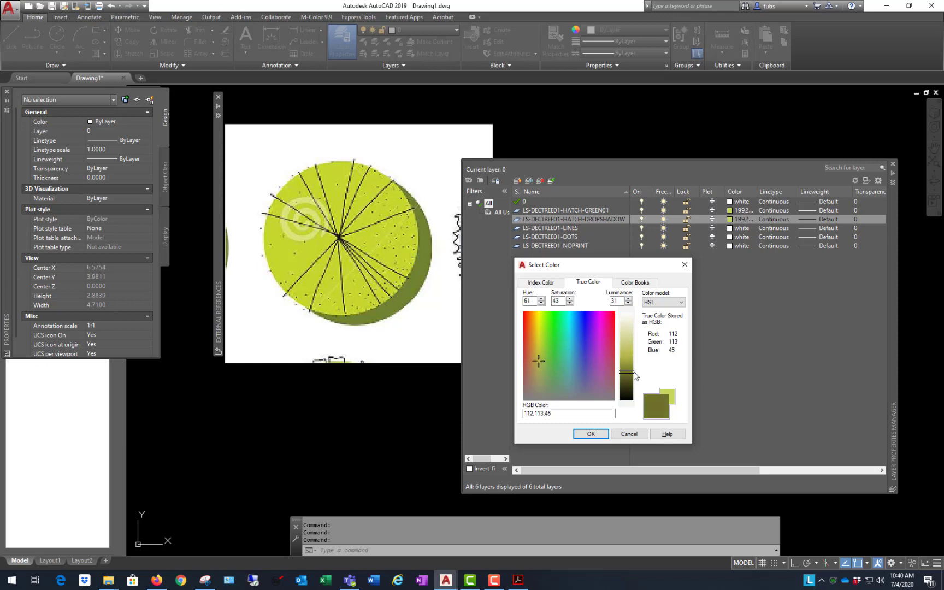
left_click_drag(631, 377, 631, 378)
left_click_drag(628, 377, 627, 384)
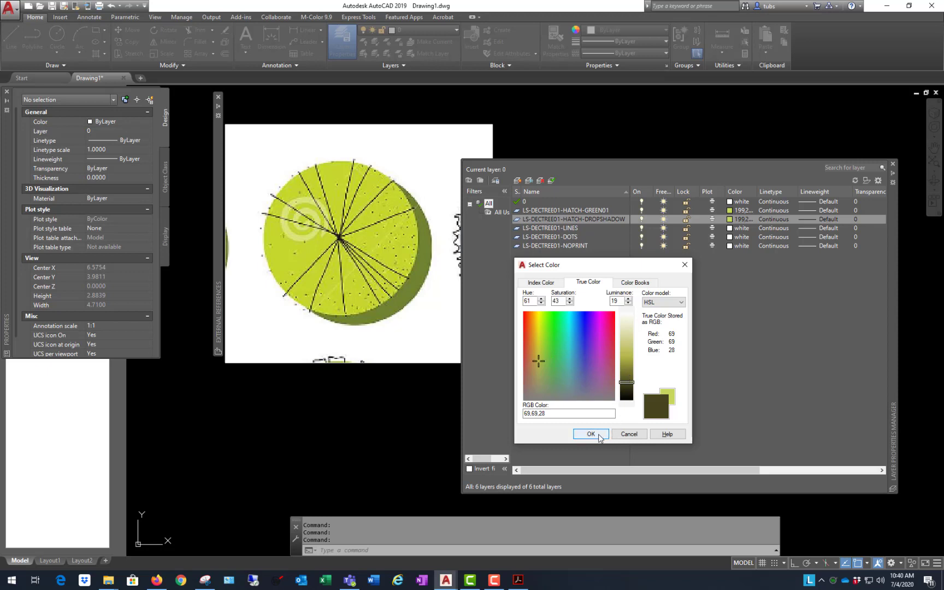
left_click(591, 434)
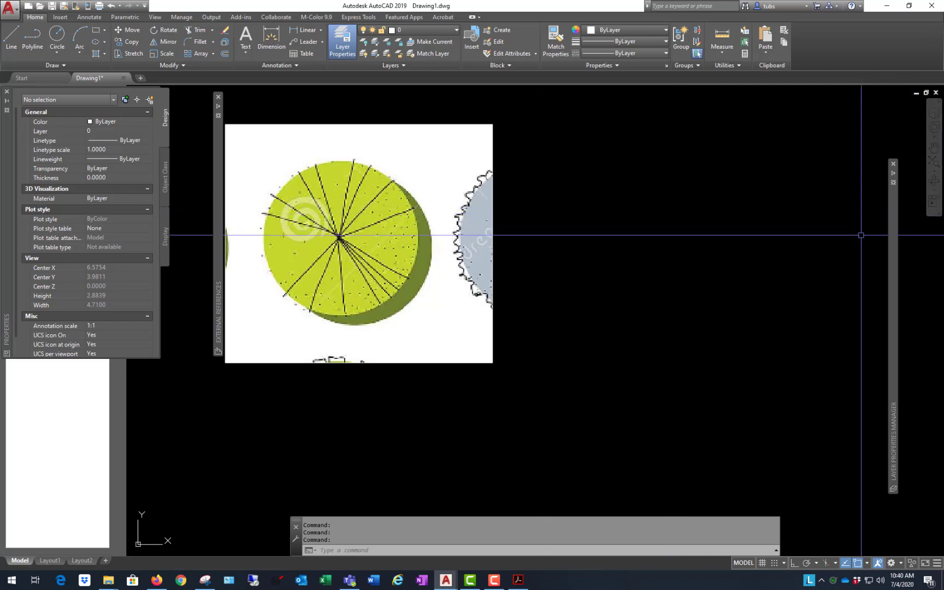
Step: Set the LS-DECTREE01-LINES layer's color to index color 11
mouse_move(894, 232)
left_click(579, 228)
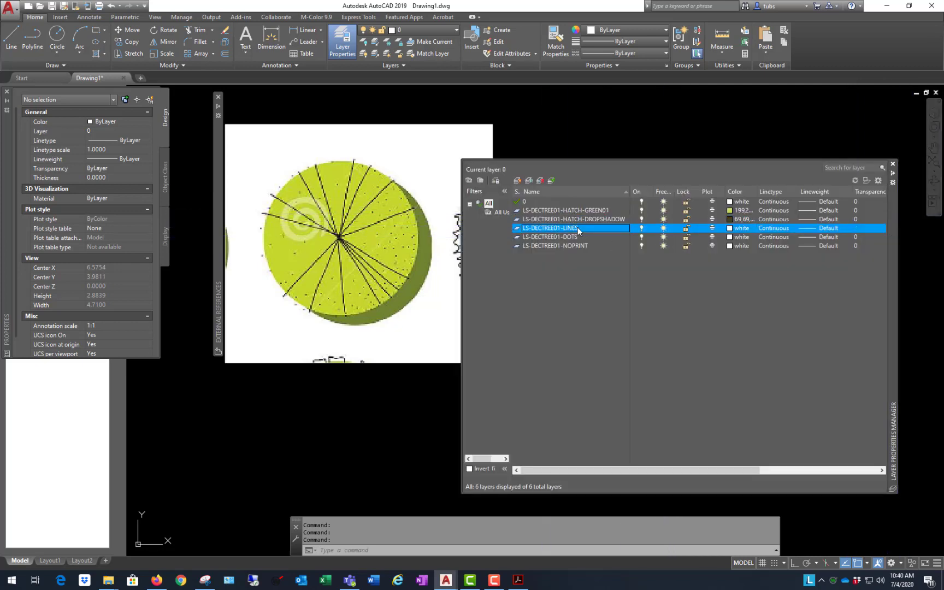
left_click(747, 229)
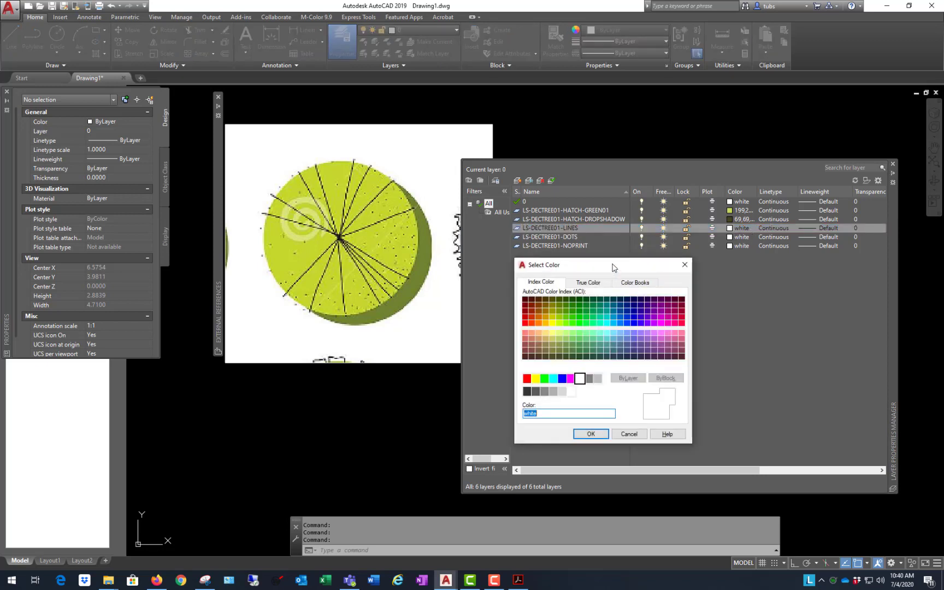
left_click_drag(613, 268, 646, 247)
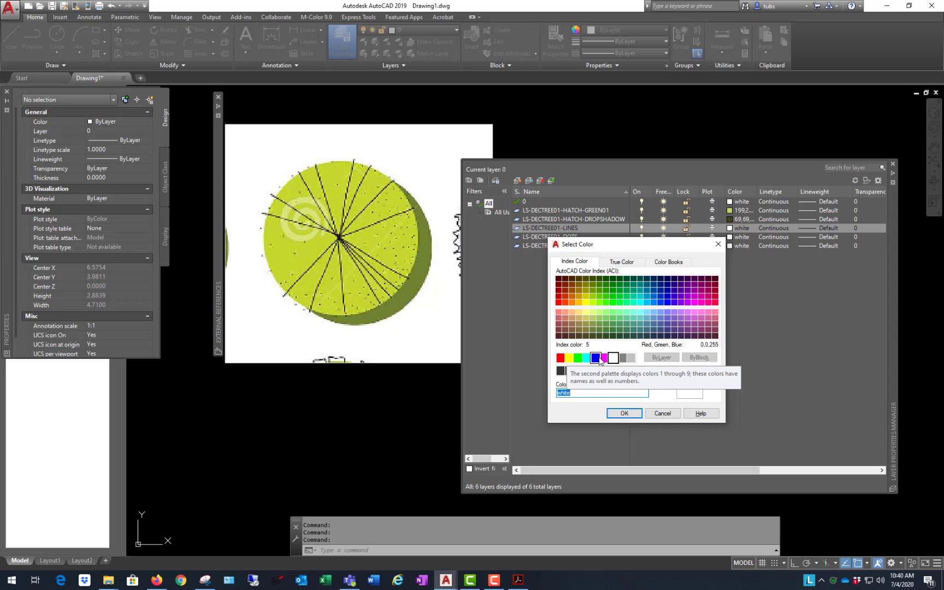
left_click(631, 358)
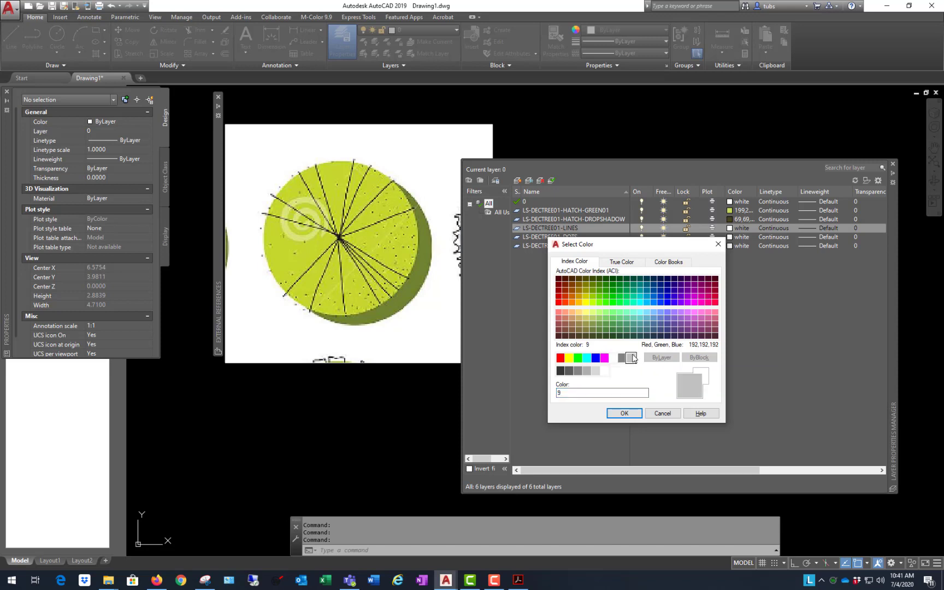
left_click(559, 313)
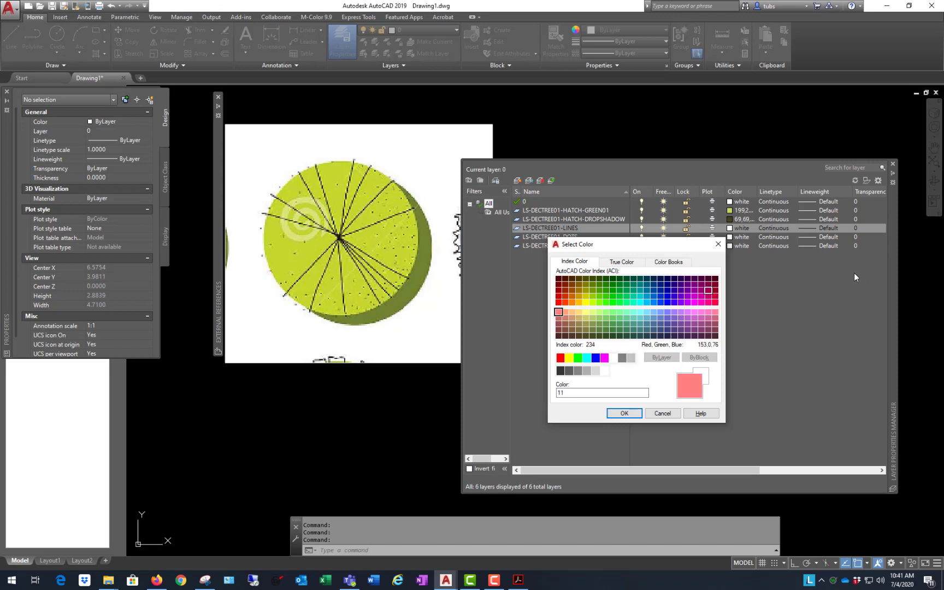
left_click(625, 413)
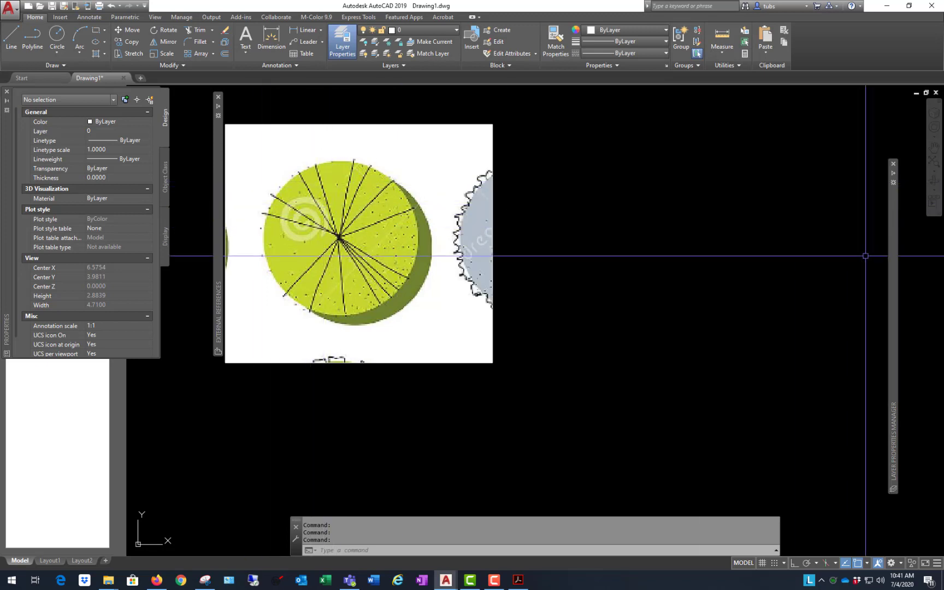
Step: Switch to Acrobat and view the rendered landscape plan with tree symbols on page 4 of My Portfolio(1).pdf
mouse_move(895, 252)
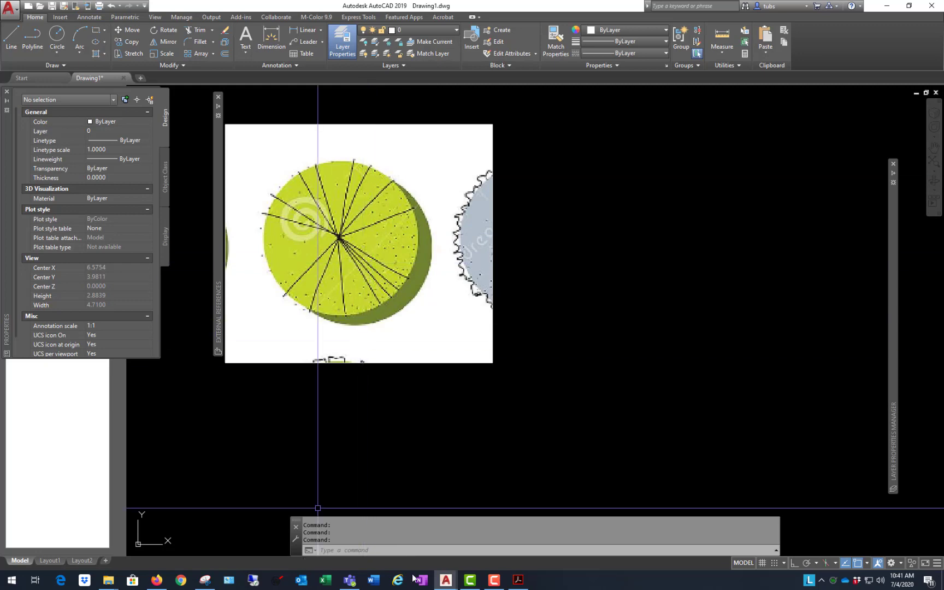
left_click(516, 580)
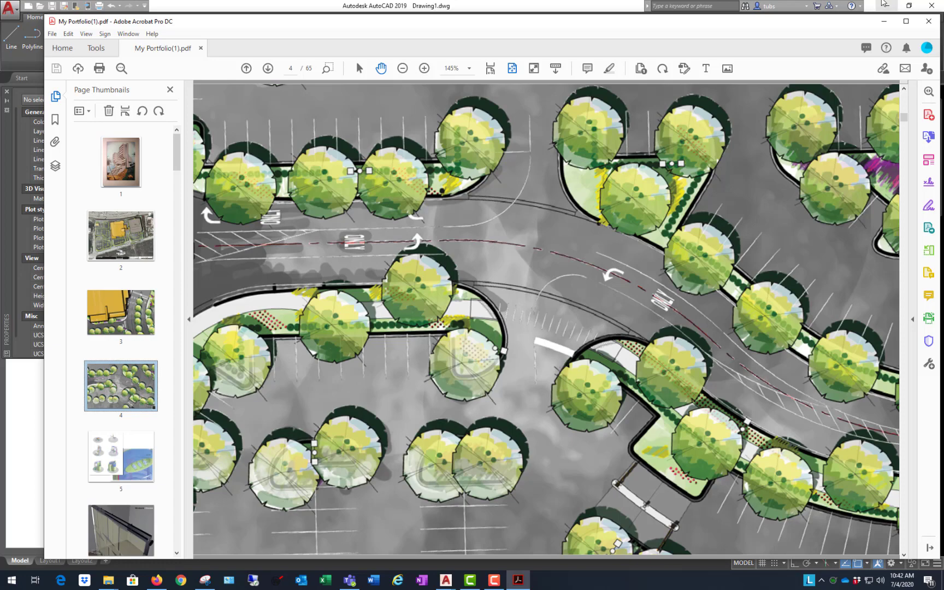
Step: Return to AutoCAD and set the LS-DECTREE01-DOTS layer's color to red
left_click(883, 20)
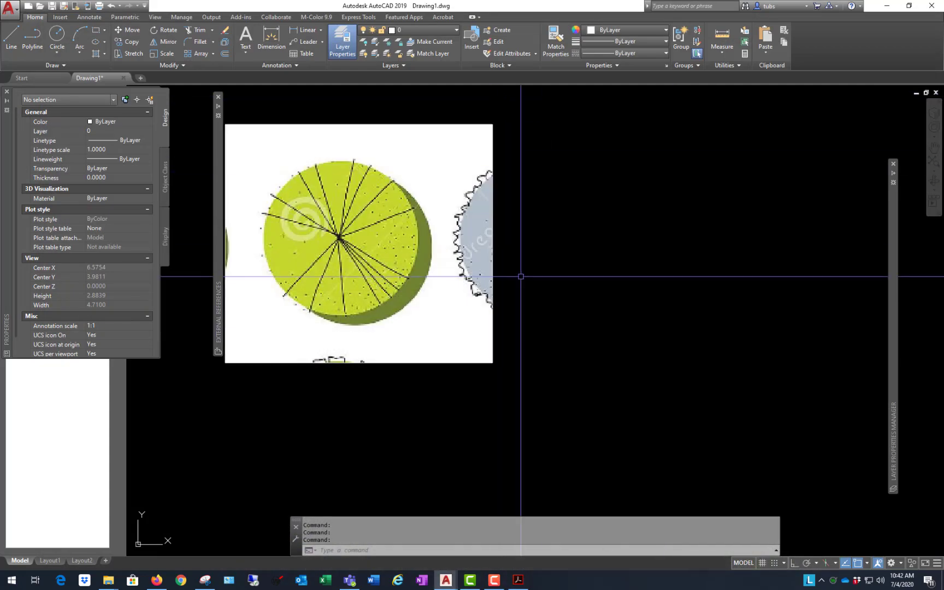
mouse_move(892, 289)
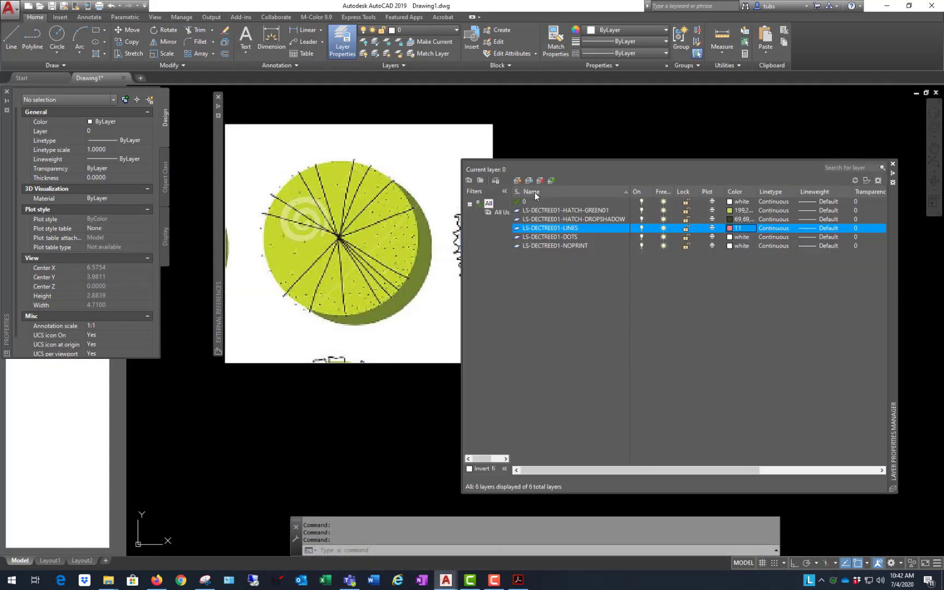
left_click(559, 238)
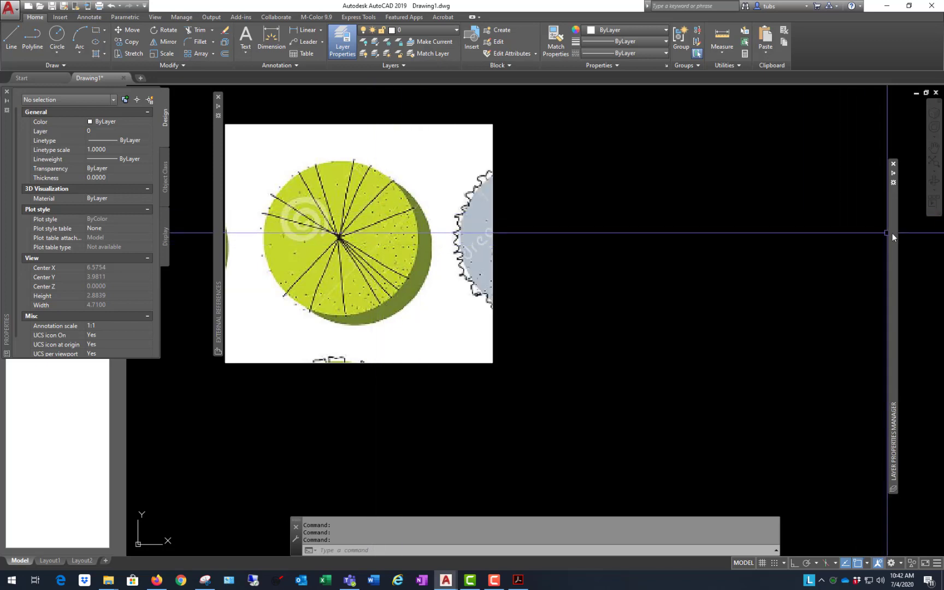
mouse_move(892, 237)
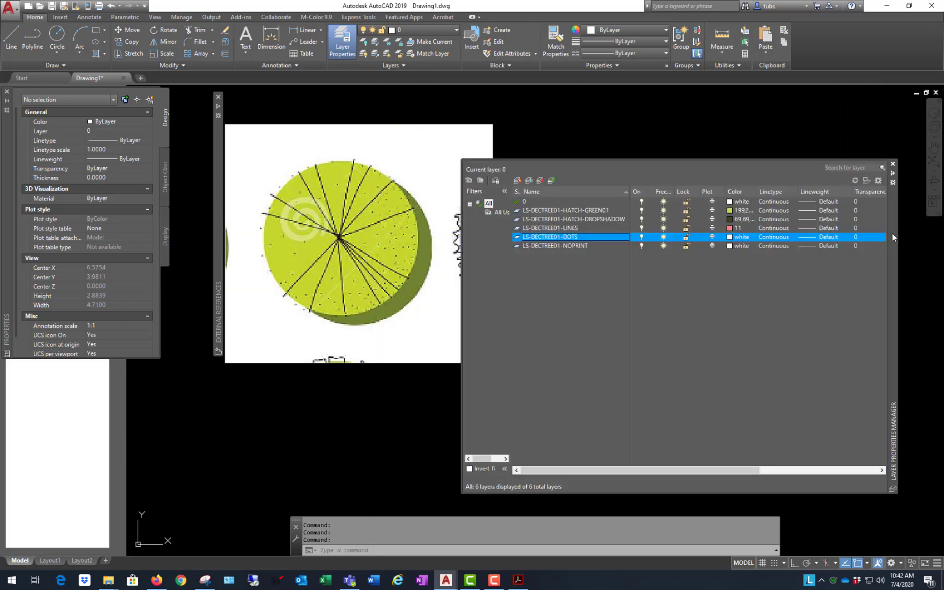
left_click(730, 238)
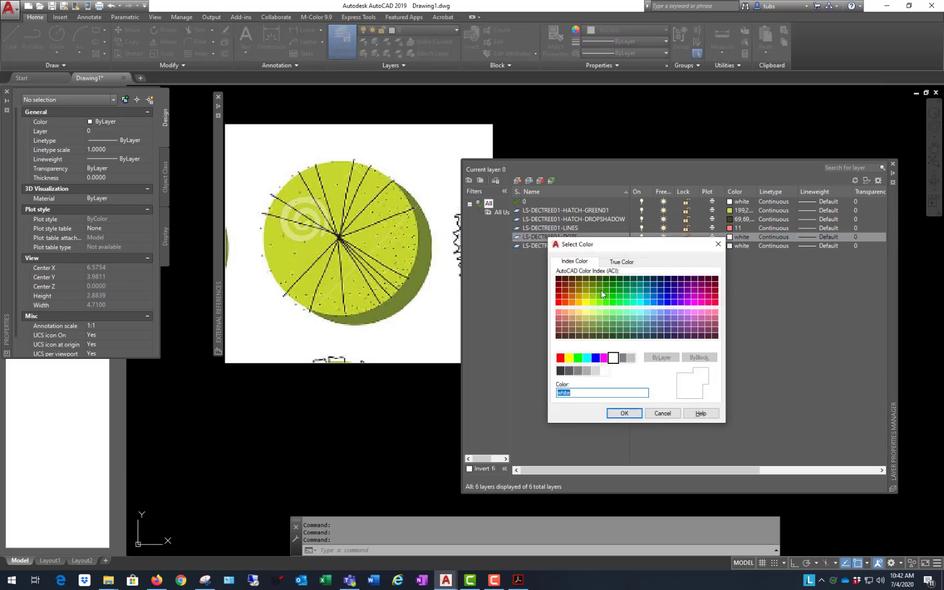
left_click(560, 357)
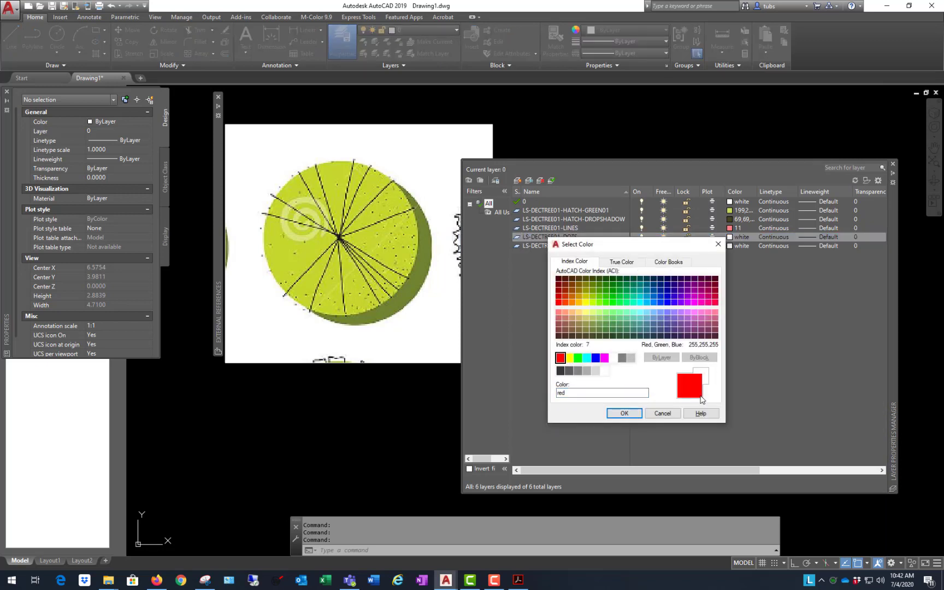
left_click(624, 413)
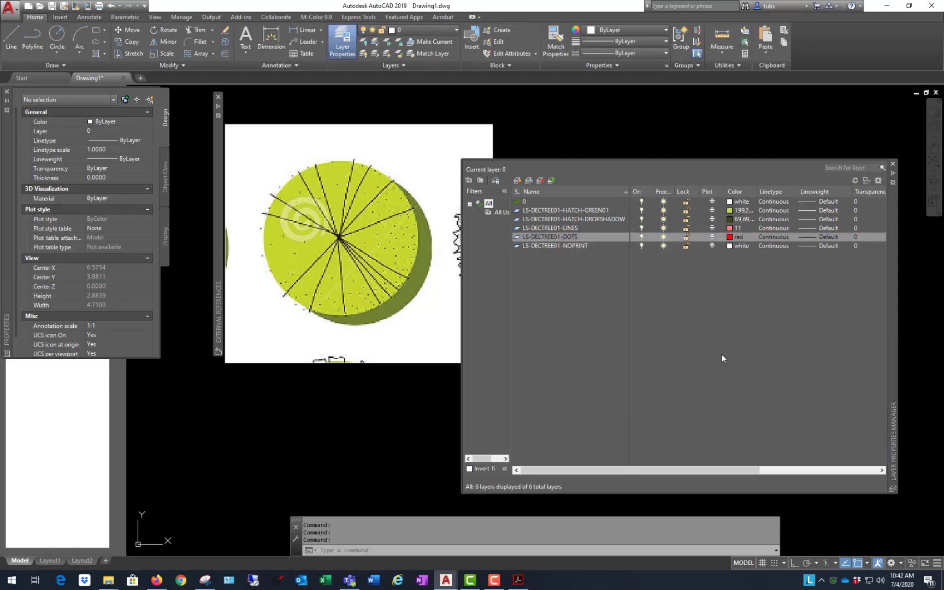
Step: Set the LS-DECTREE01-NOPRINT layer's color to the muted purple true color 146,73,130
left_click(729, 246)
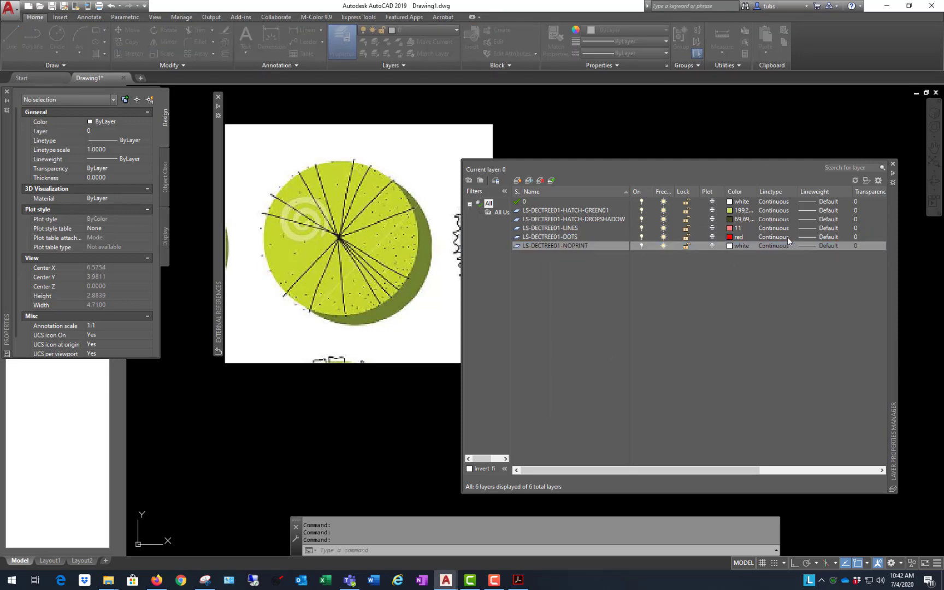
left_click(636, 267)
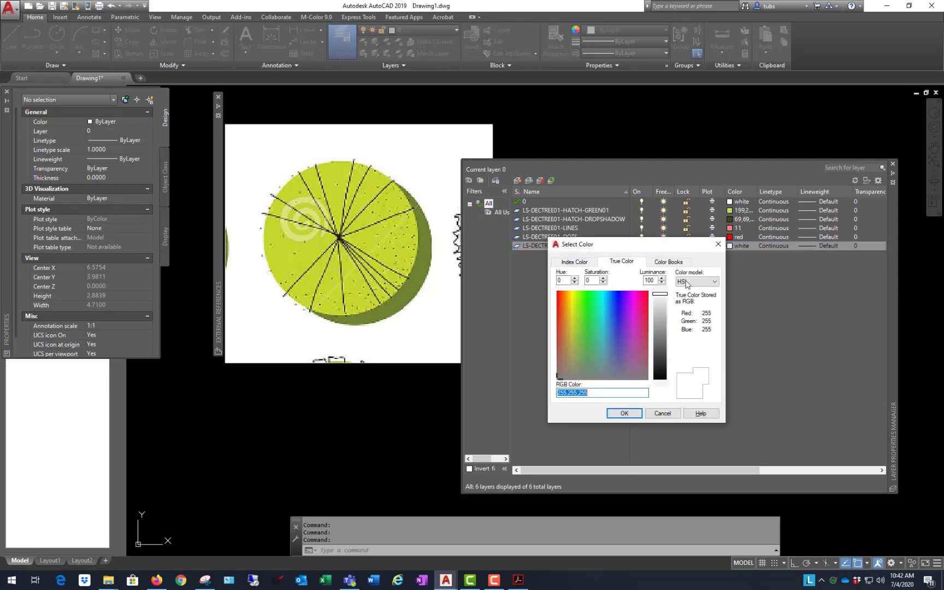
left_click(613, 320)
left_click(634, 331)
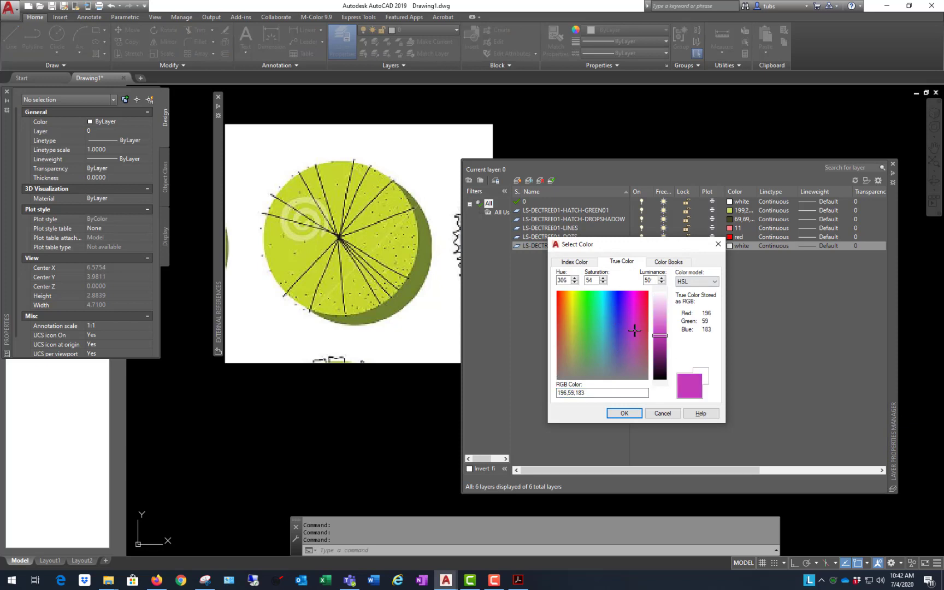
left_click(661, 342)
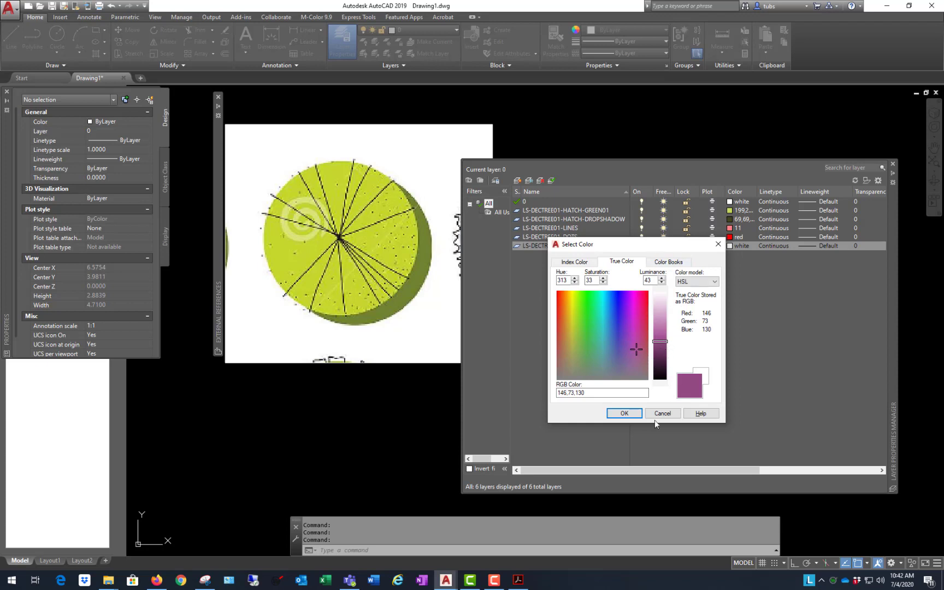
left_click(624, 413)
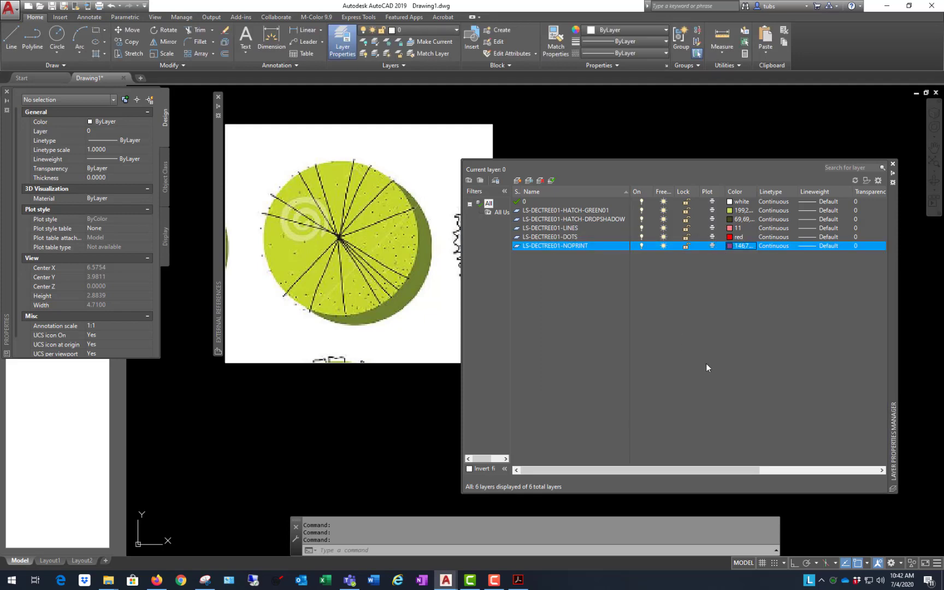
Step: Switch to Acrobat to examine the tree symbols on pages 3 and 4 of the portfolio, and return to AutoCAD
left_click(518, 580)
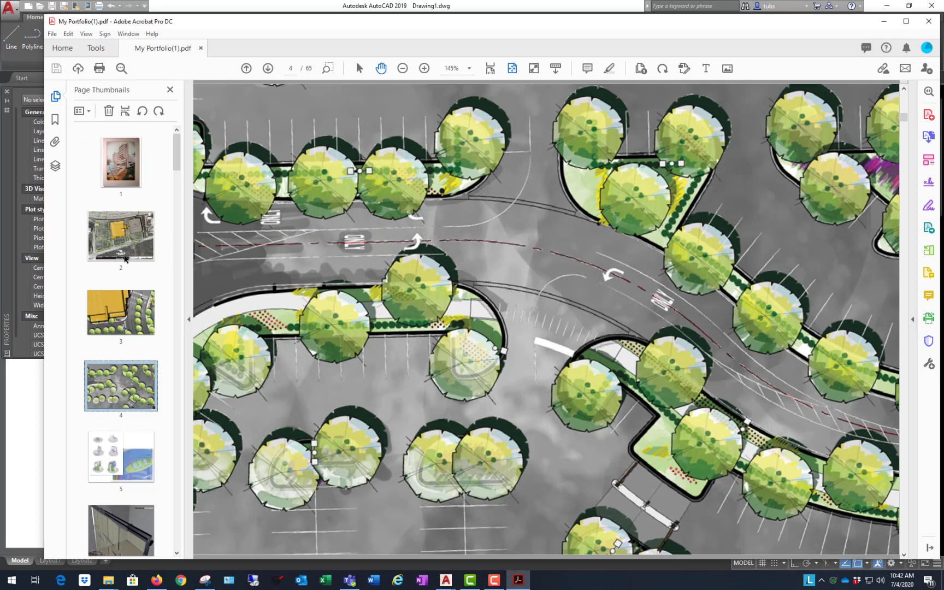
left_click(120, 323)
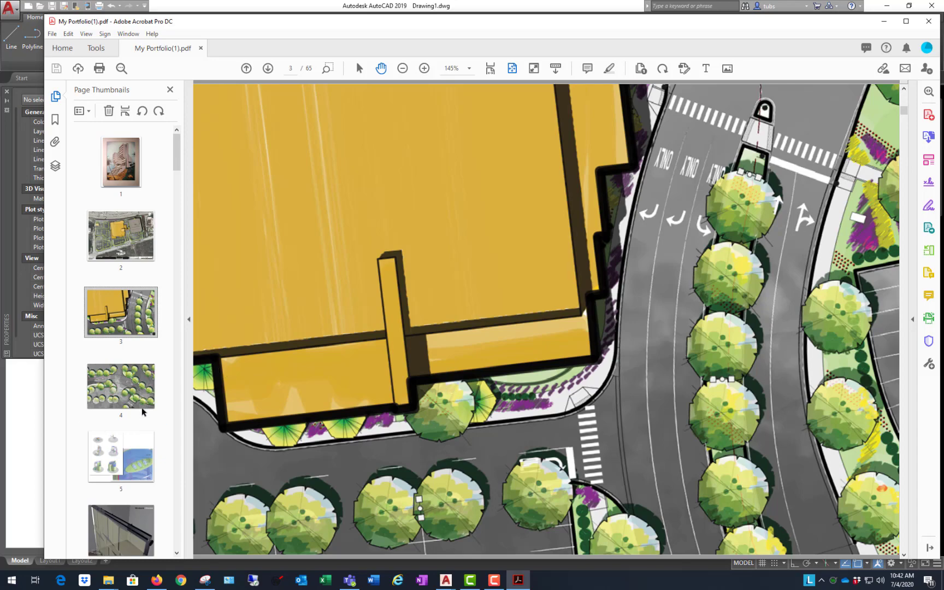
left_click(132, 392)
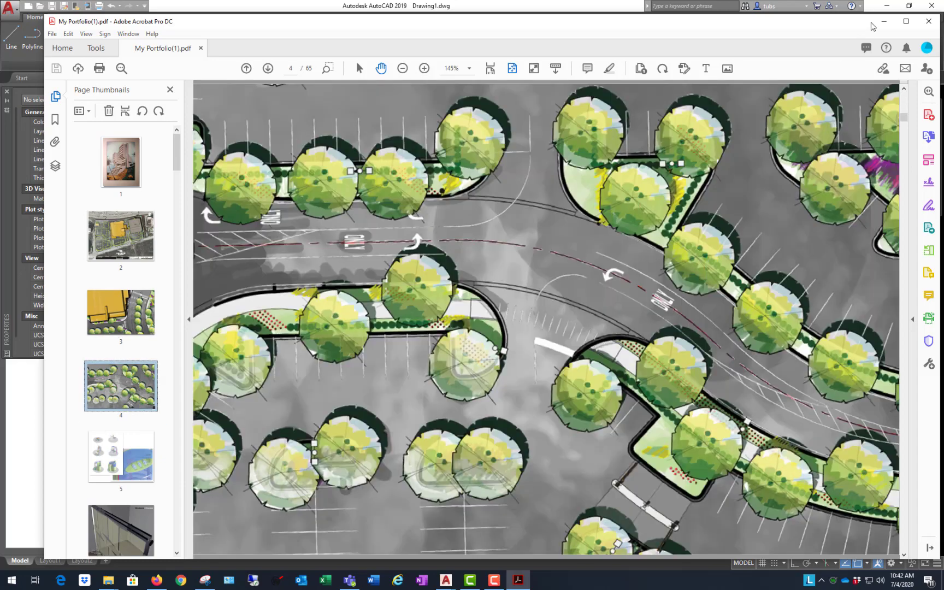
left_click(885, 23)
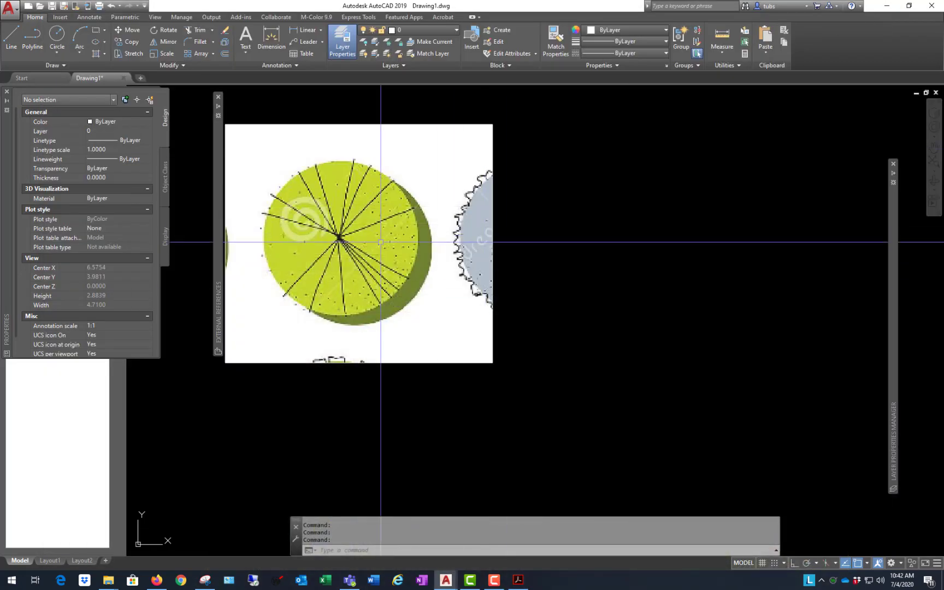
Step: Create a new layer named LS-DECTREE01
scroll(565, 267, "down", 2)
scroll(556, 250, "up", 2)
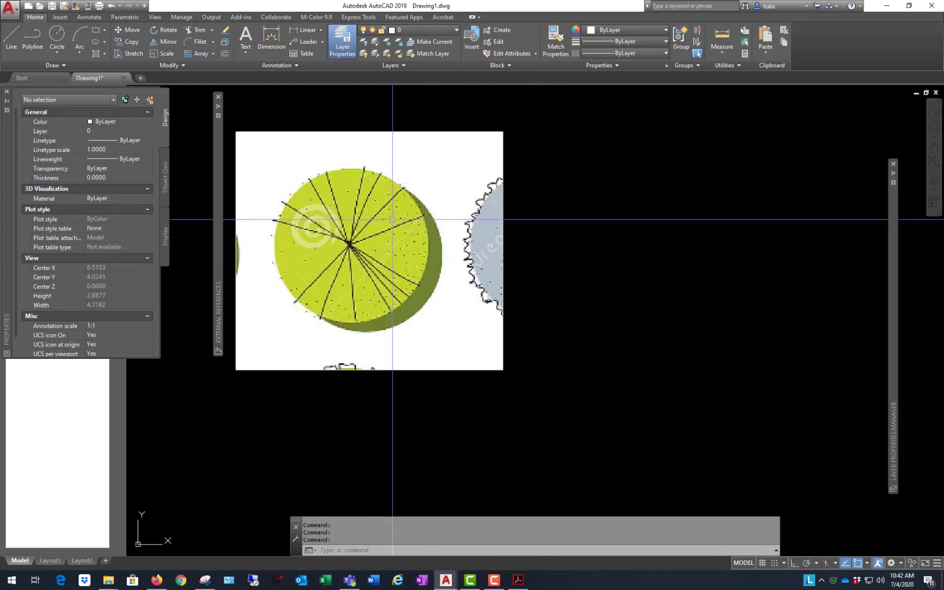
scroll(543, 238, "down", 2)
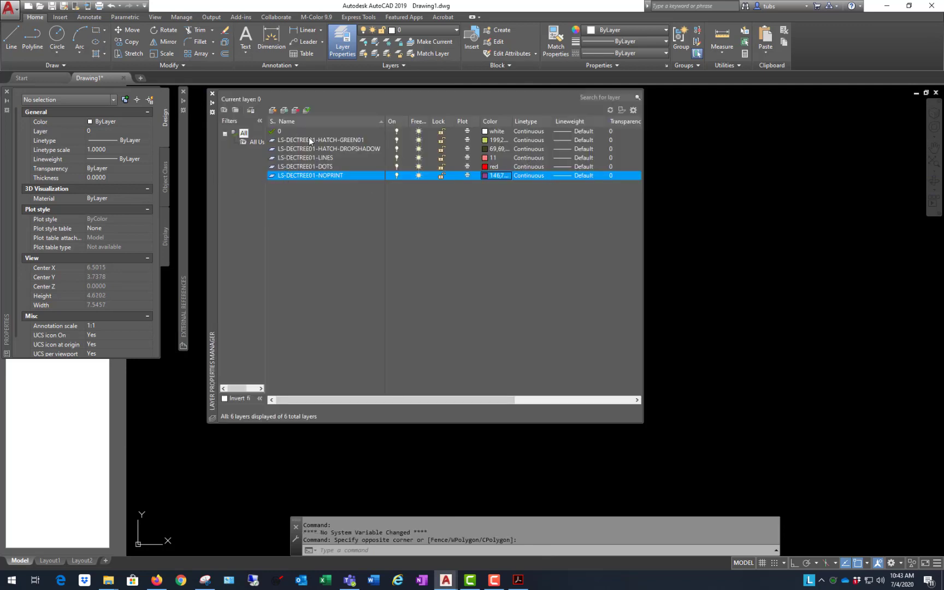
left_click(274, 111)
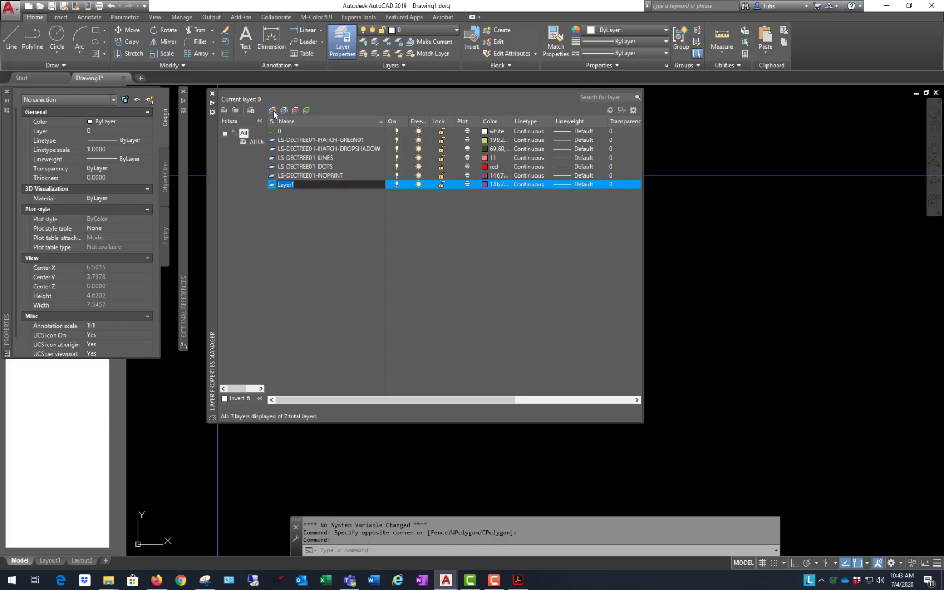
key("BackSpace")
key("Return")
Step: Set the LS-DECTREE01 layer's color to index color 9
left_click(484, 185)
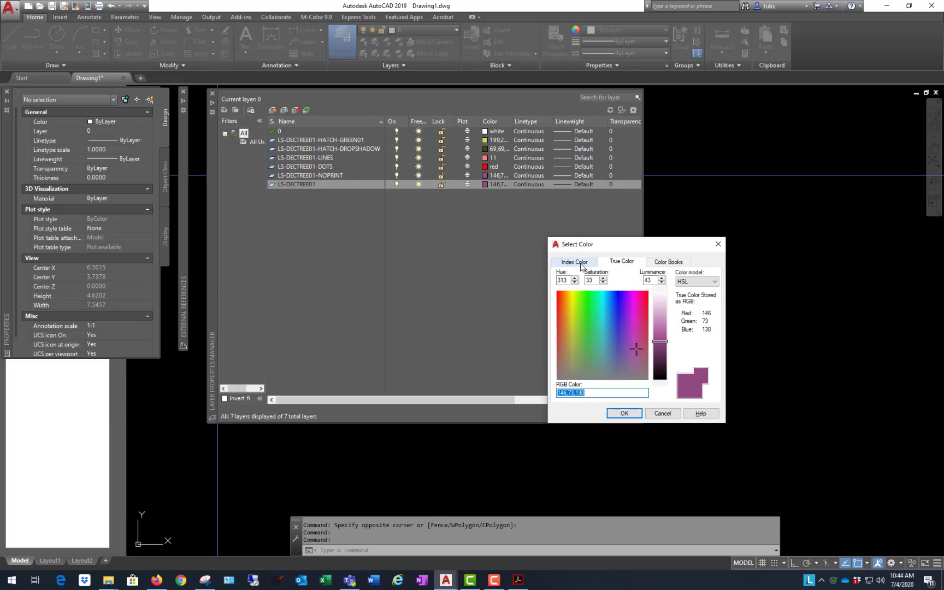
left_click(581, 264)
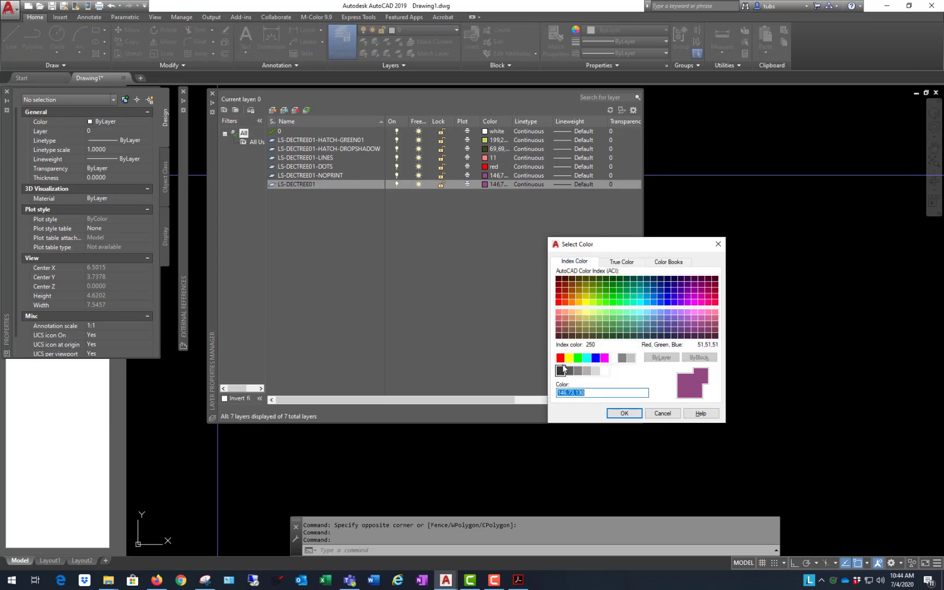
left_click(630, 358)
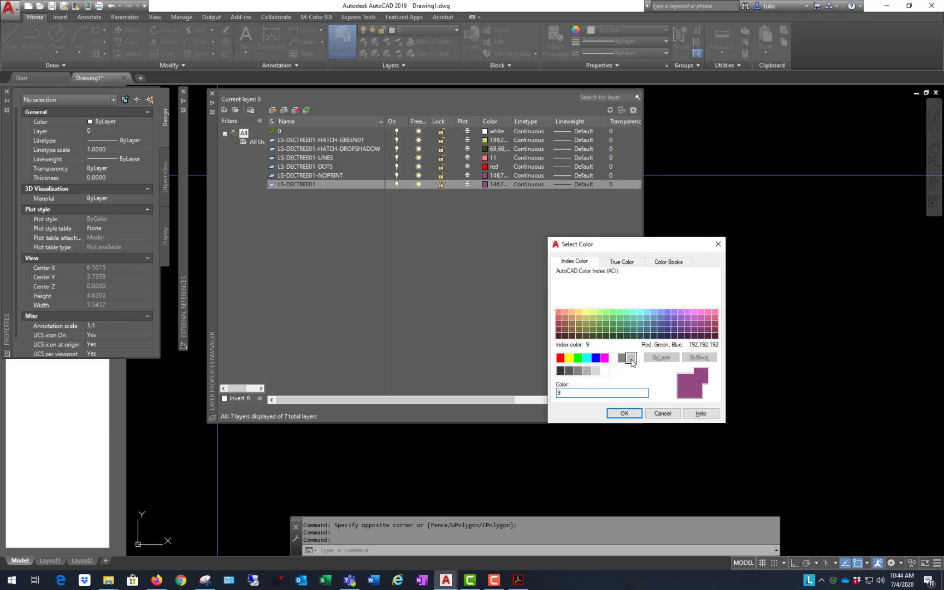
left_click(624, 413)
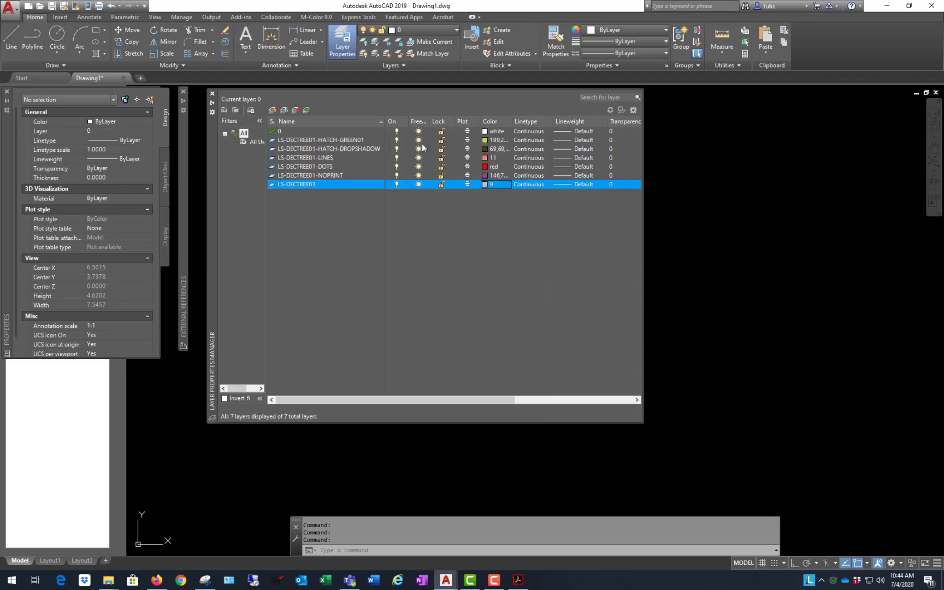
Step: Make LS-DECTREE01-NOPRINT the current layer and slightly widen the layer list's status column
left_click(305, 175)
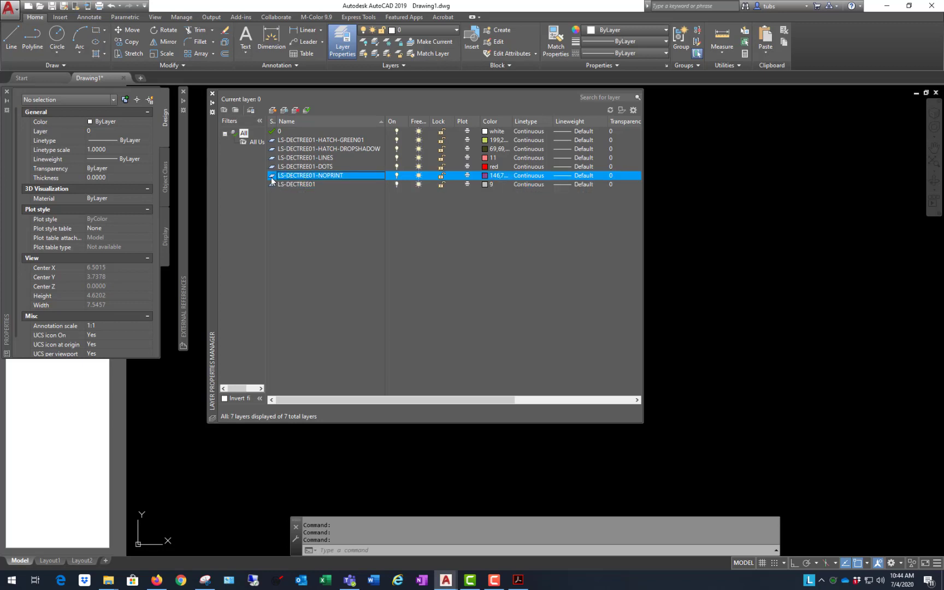
double_click(271, 176)
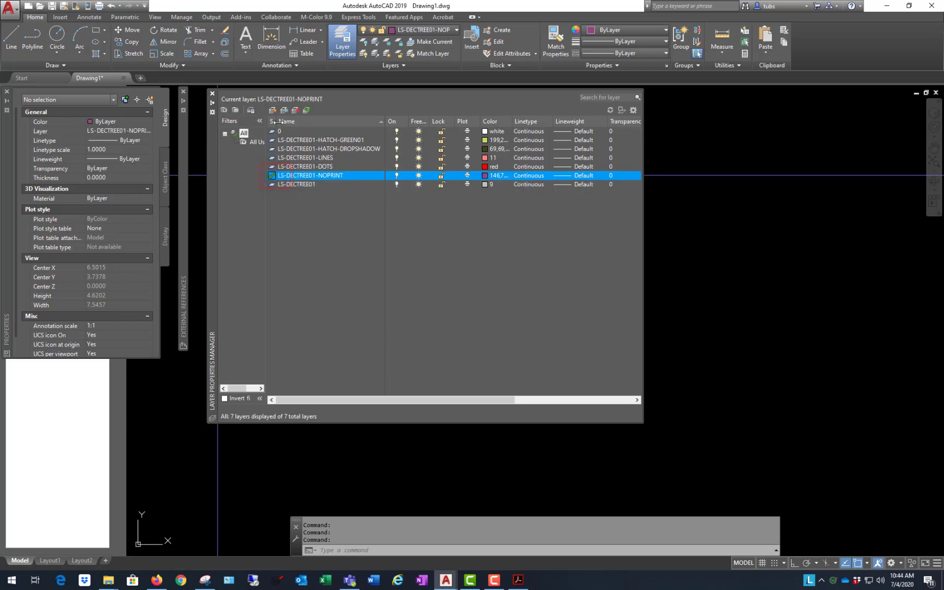
mouse_move(275, 122)
left_mouse_down()
mouse_move(309, 121)
mouse_move(280, 122)
left_mouse_up()
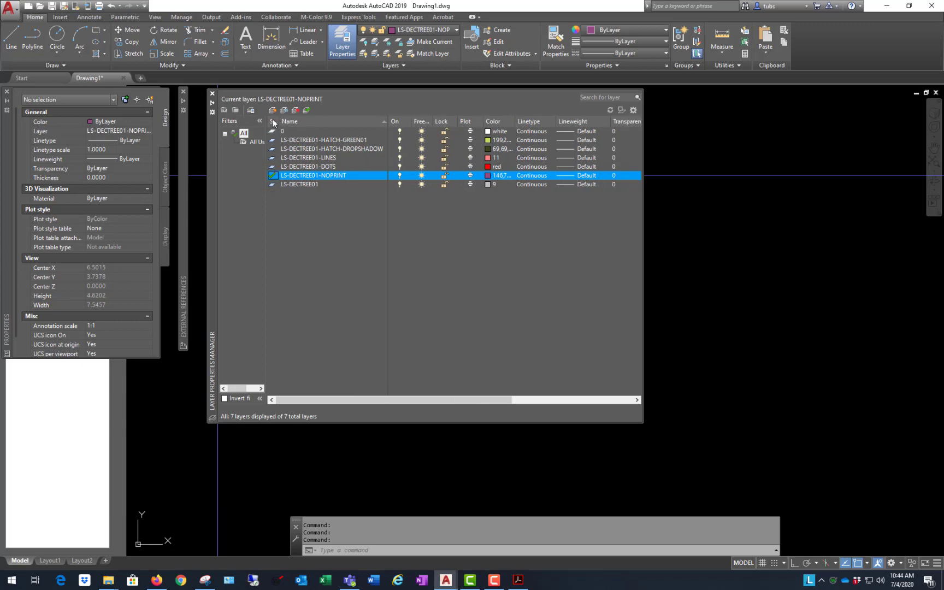
right_click(275, 176)
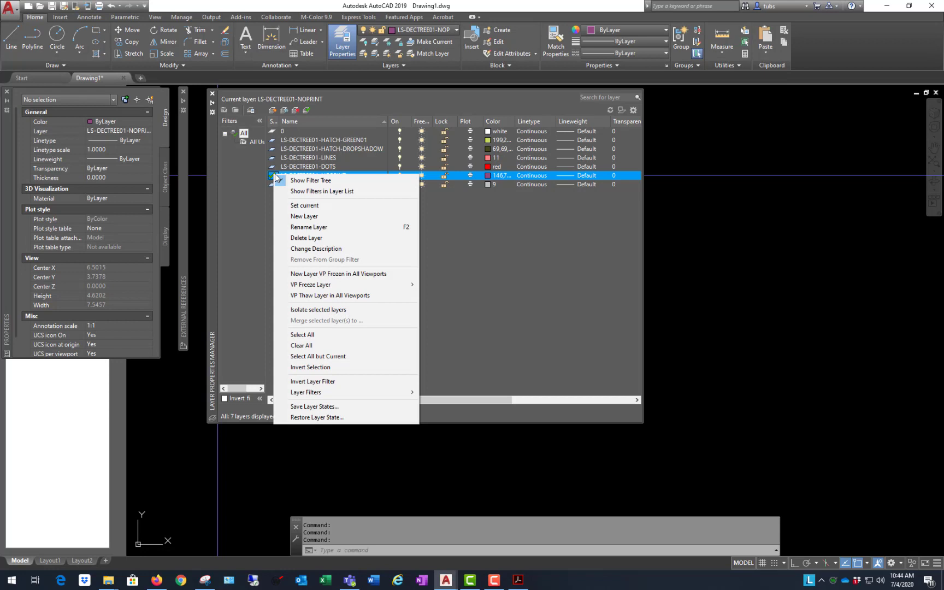
left_click(304, 205)
left_click(765, 188)
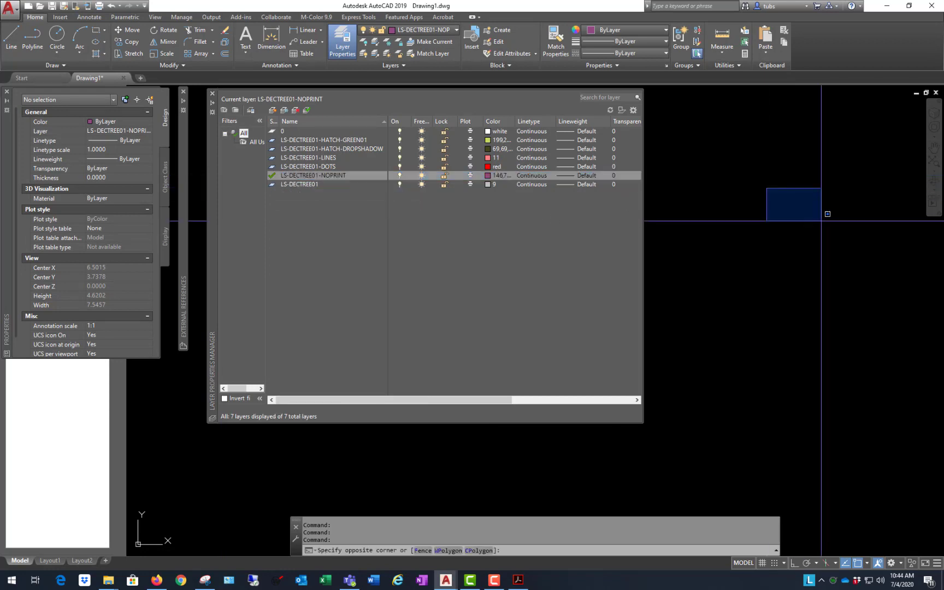
left_click(822, 219)
type("c")
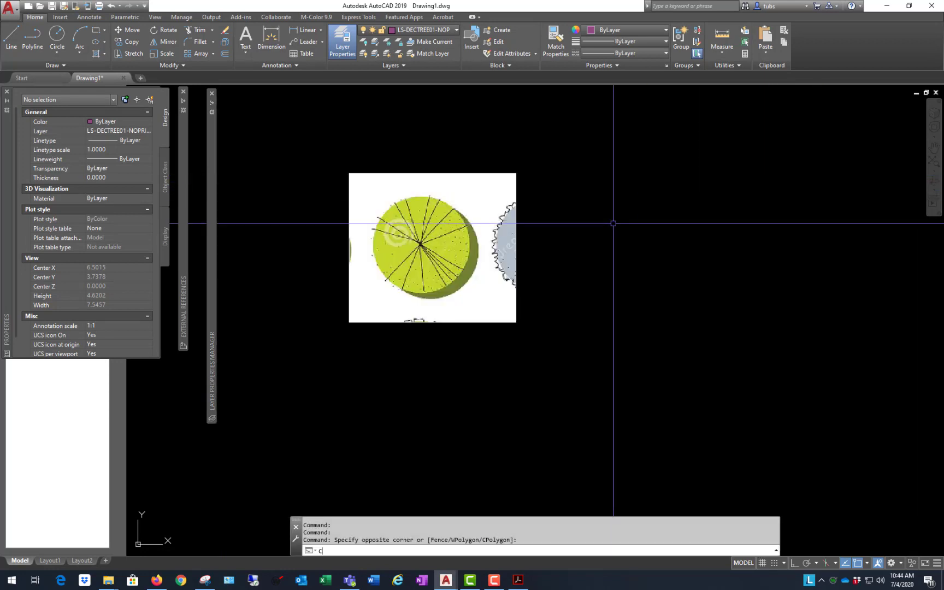
key("Return")
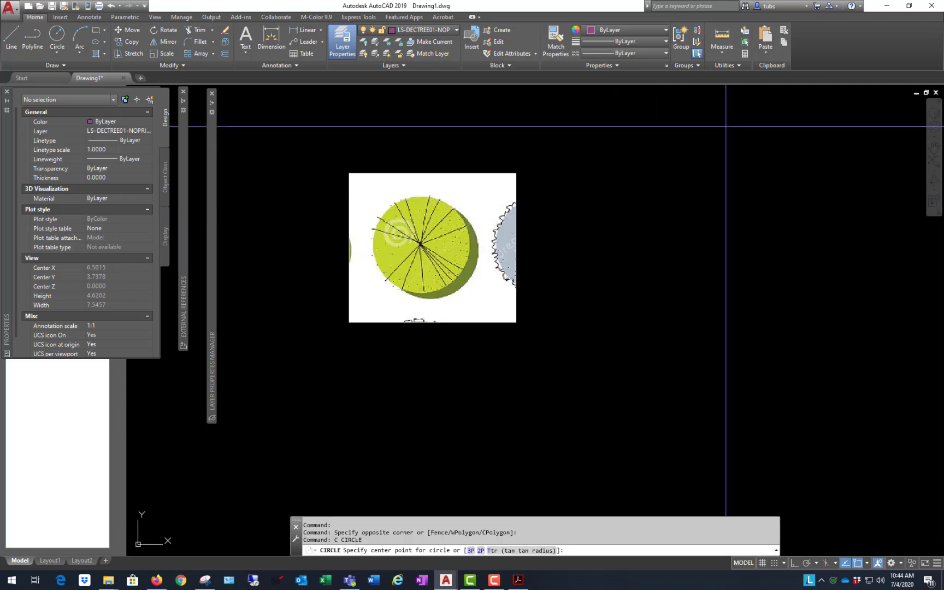
key("Escape")
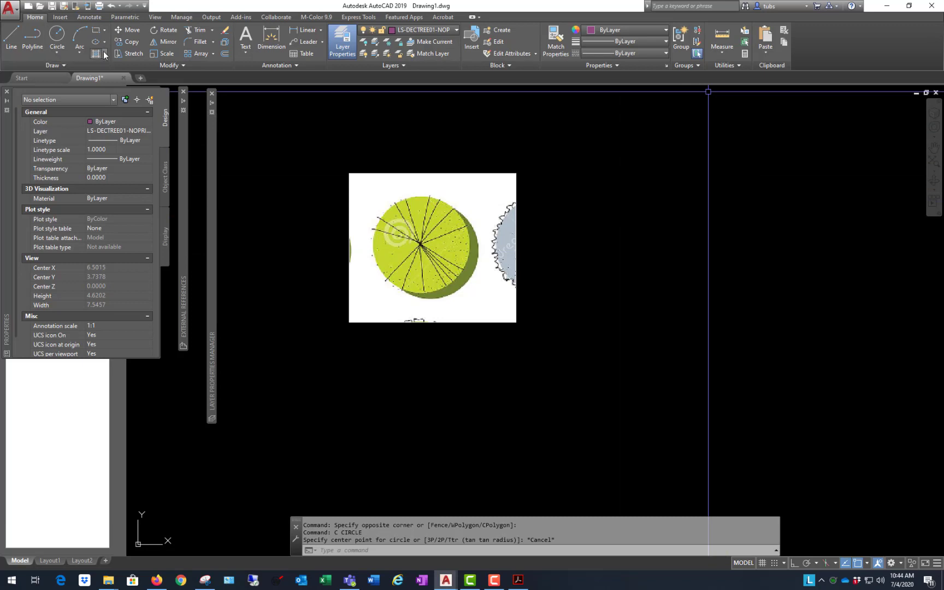
Step: Draw a center-radius circle of radius 1 near the lower right corner of the reference image and select it
left_click(57, 50)
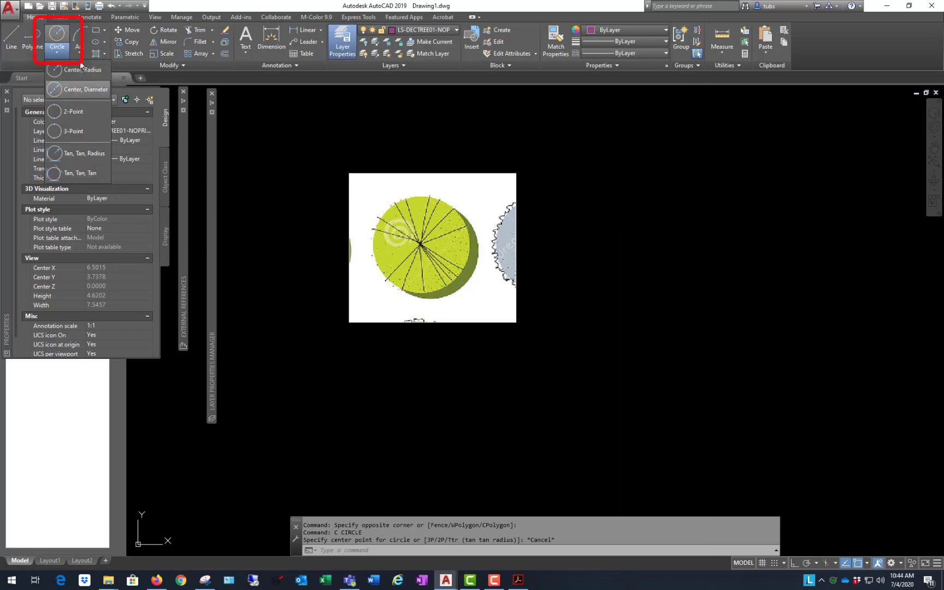
left_click(79, 69)
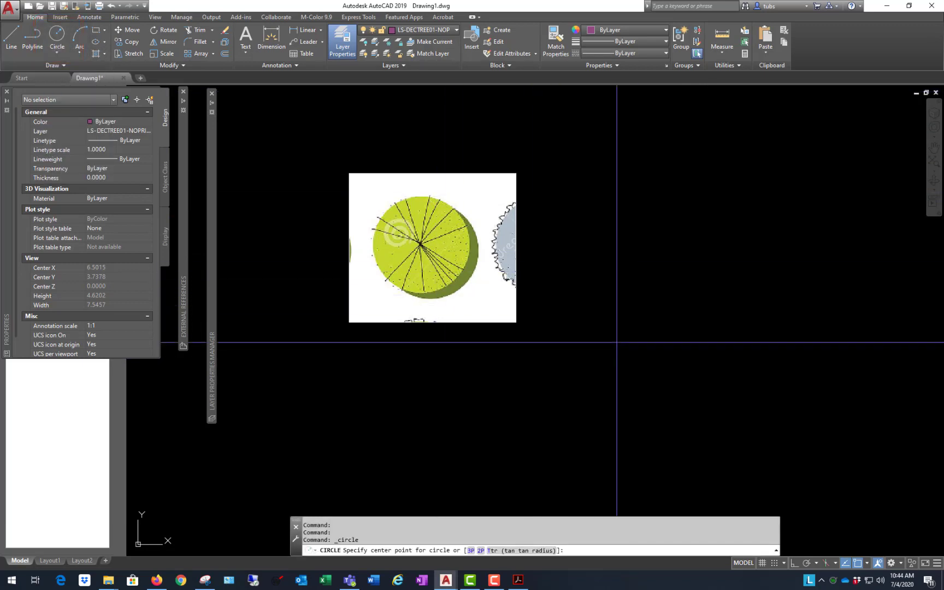
left_click(557, 384)
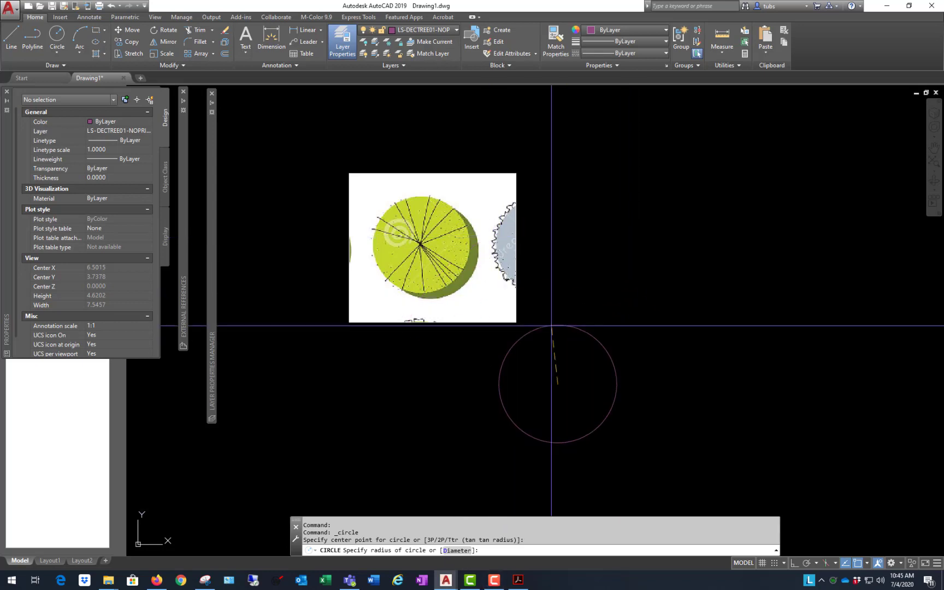
type("1")
key("Return")
left_click(696, 194)
left_click(556, 383)
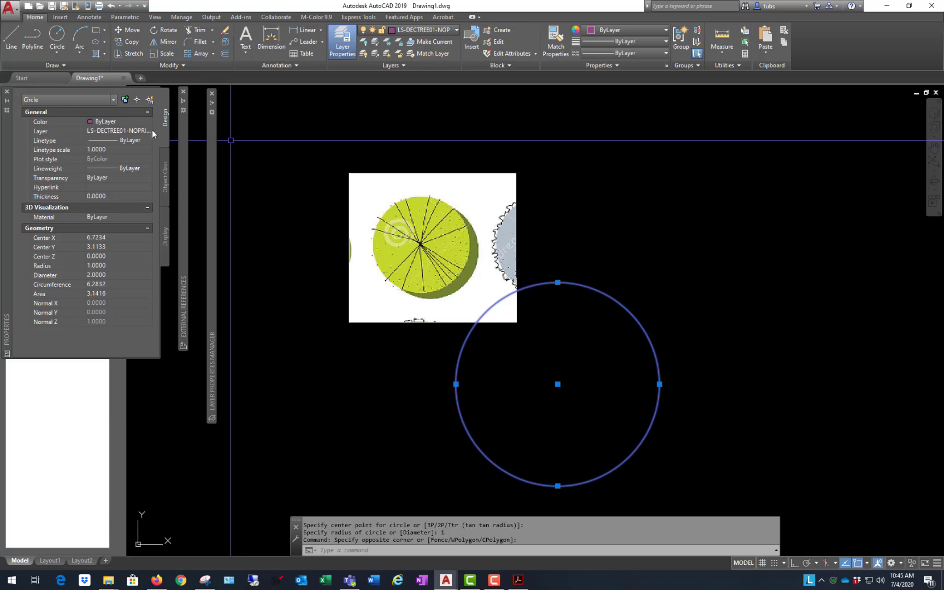
Step: Set the selected circle's diameter to 1 and clear the selection
left_click(112, 274)
type("1")
key("Tab")
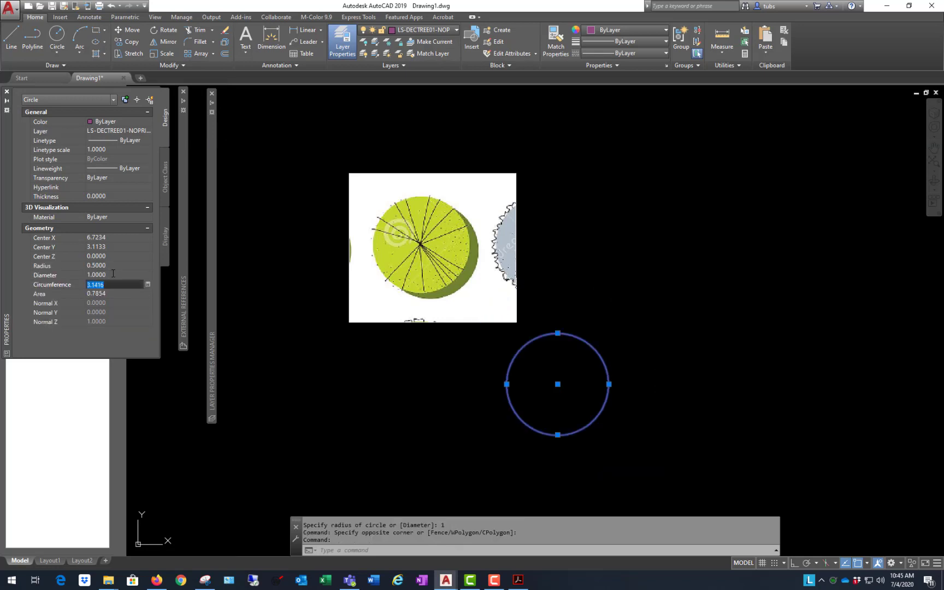
left_click(668, 247)
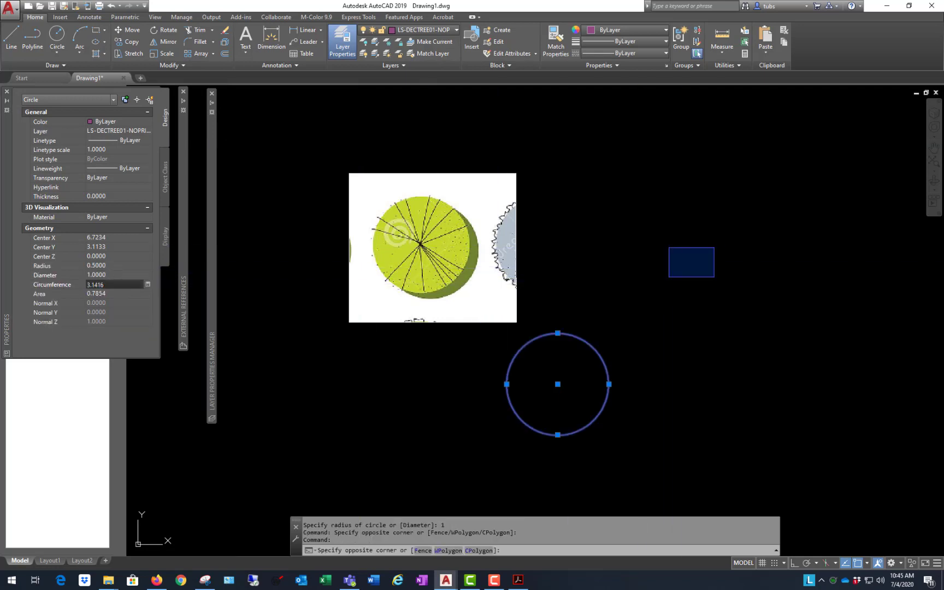
left_click(714, 277)
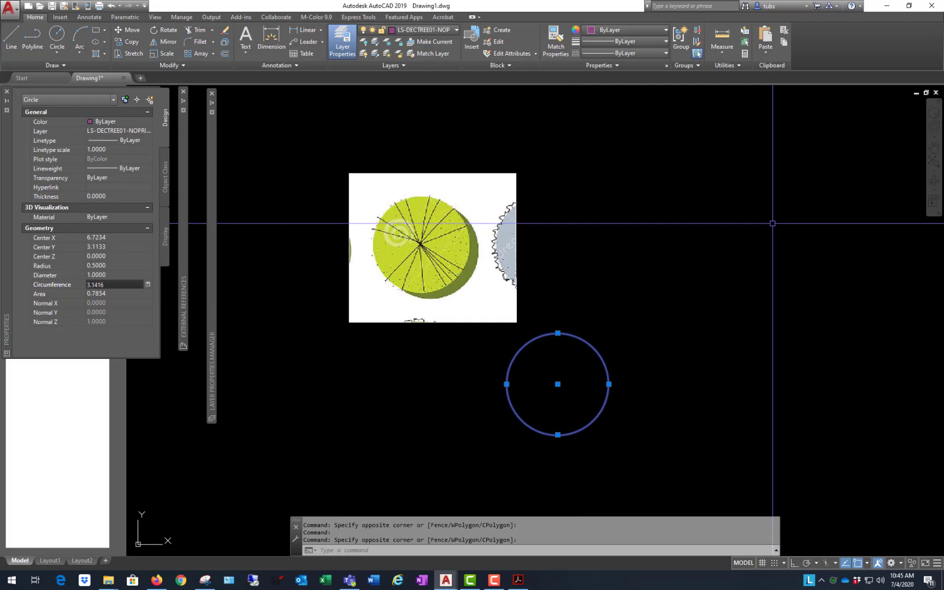
key("Escape")
type("c")
key("Return")
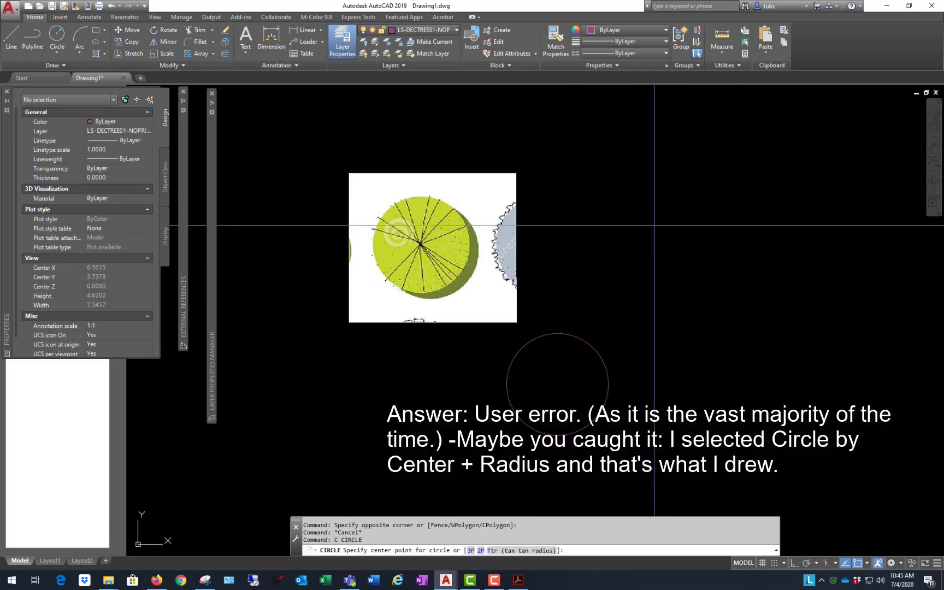
key("Escape")
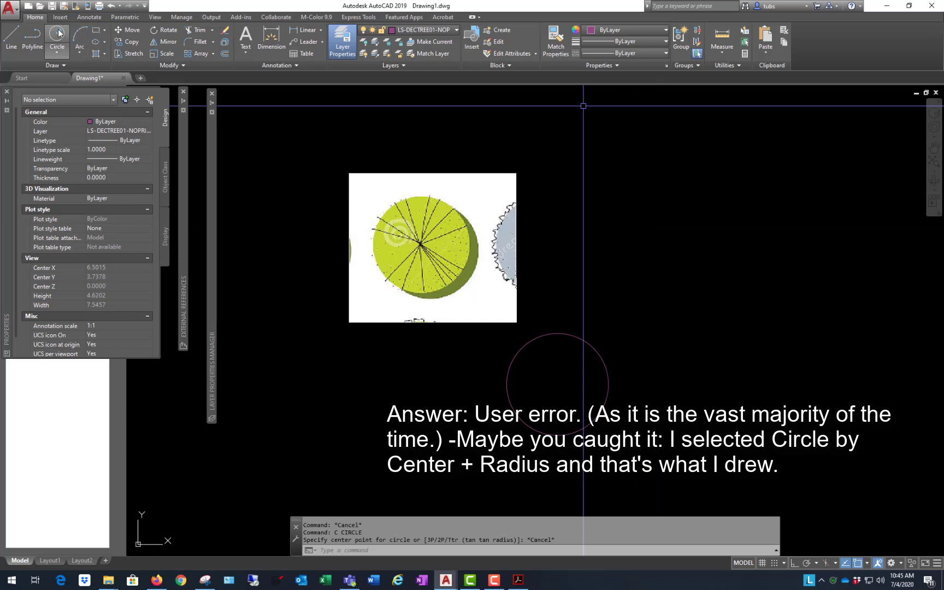
key("Escape")
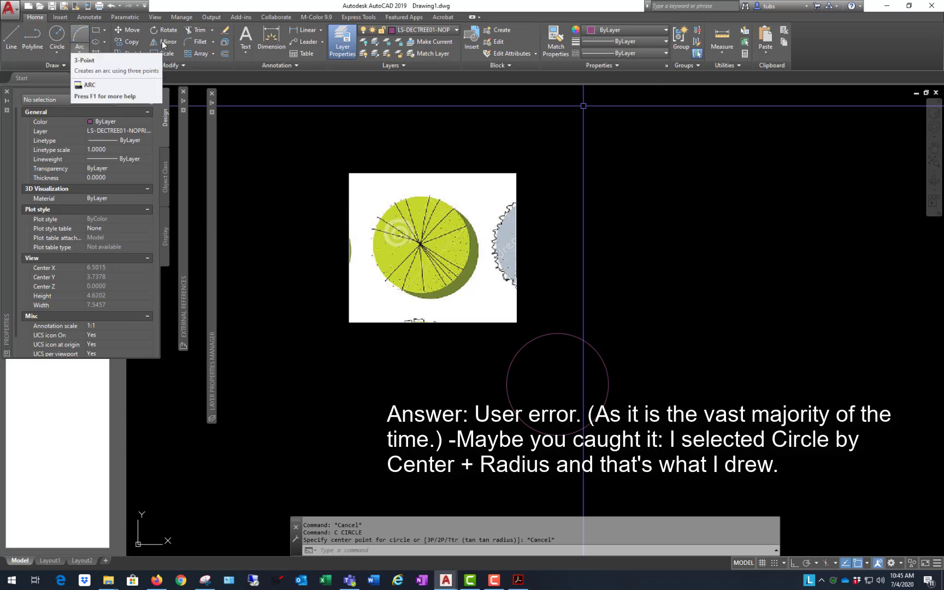
left_click(616, 170)
left_click(684, 203)
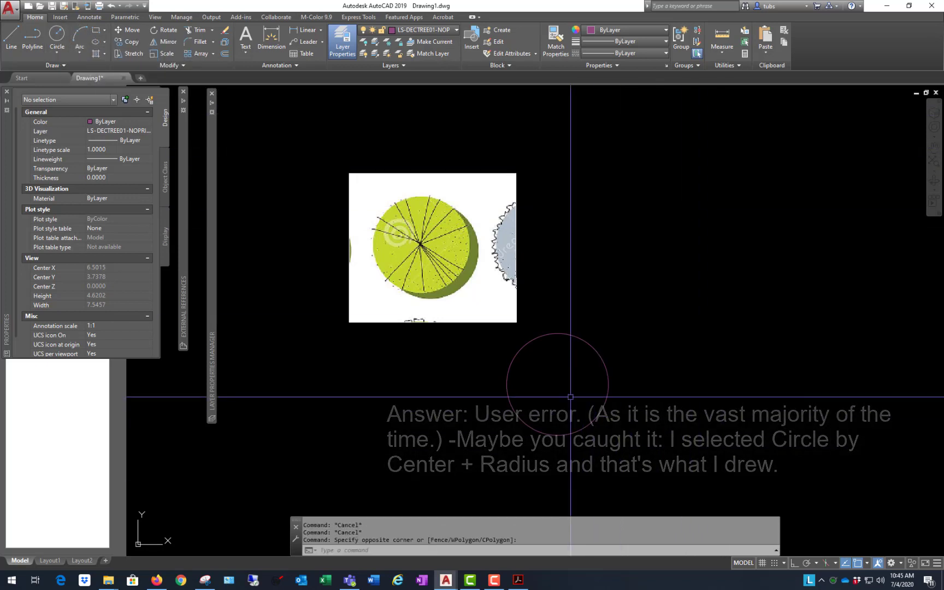
Step: With ortho on, draw a horizontal line 1.5 long above the circle, then select it to check its length
scroll(570, 403, "up", 2)
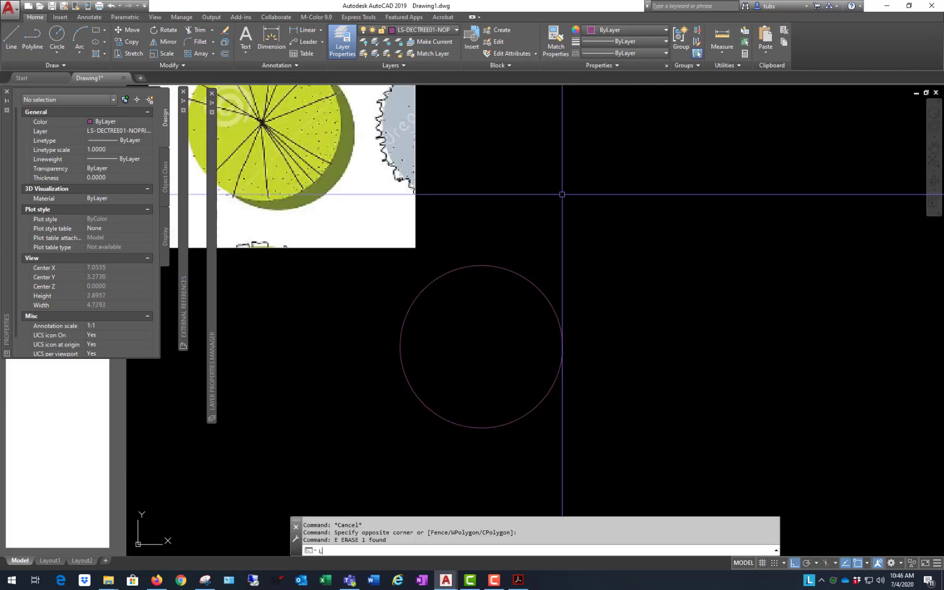
key("Return")
left_click(492, 218)
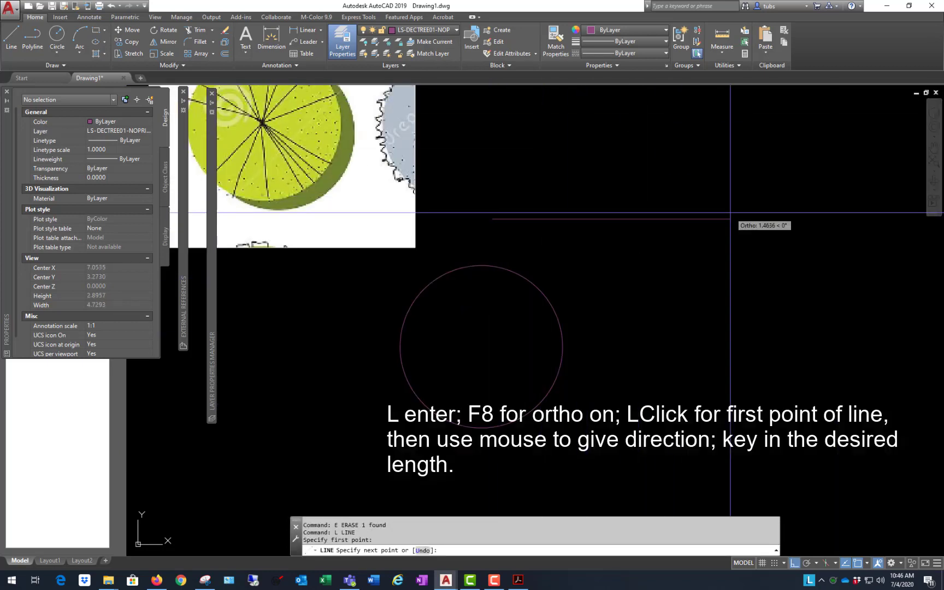
type("1.5")
key("Return")
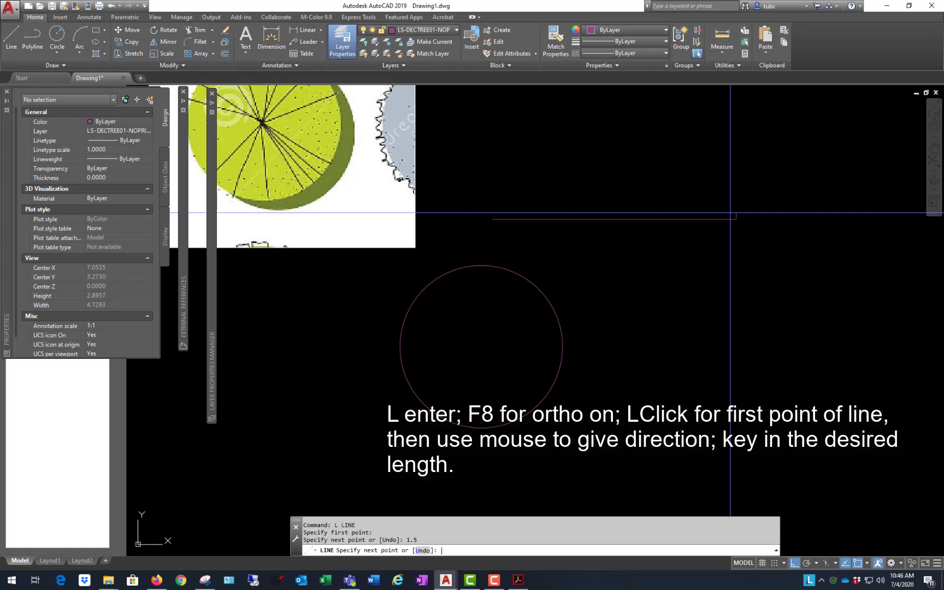
key("Return")
left_click(712, 196)
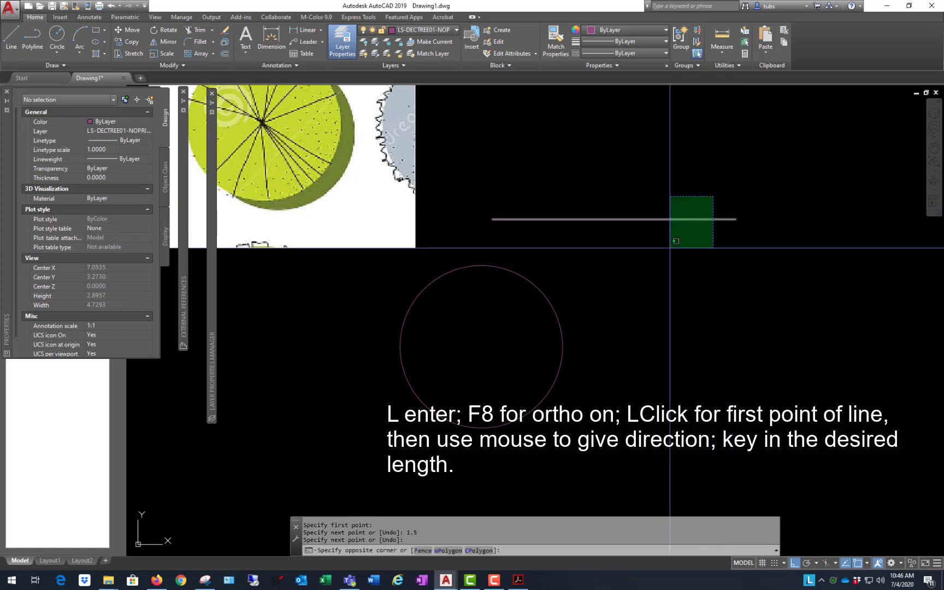
left_click(652, 273)
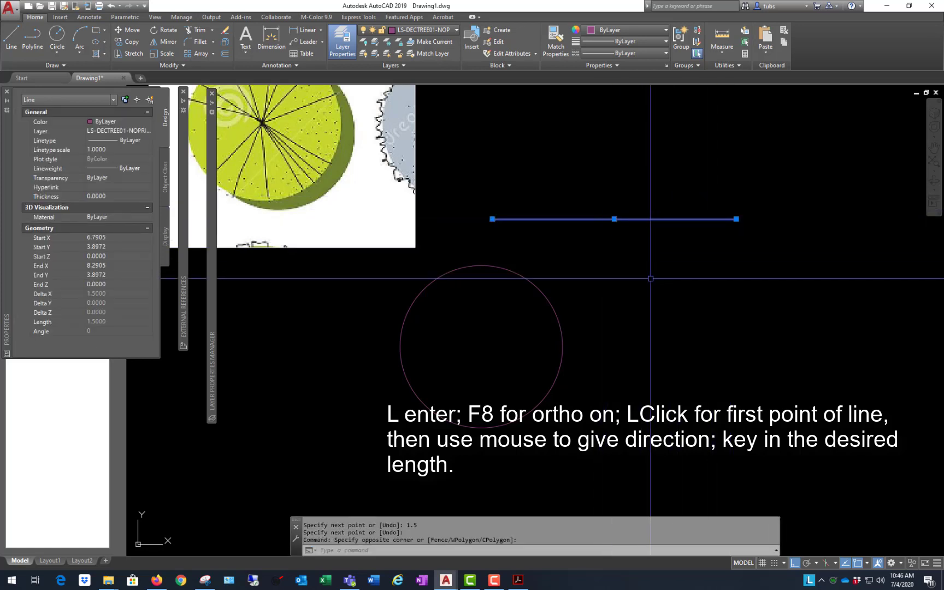
key("Escape")
Step: Draw a vertical line 1.5 long to the right of the circle, crossing the horizontal line
type("l")
key("Return")
left_click(635, 371)
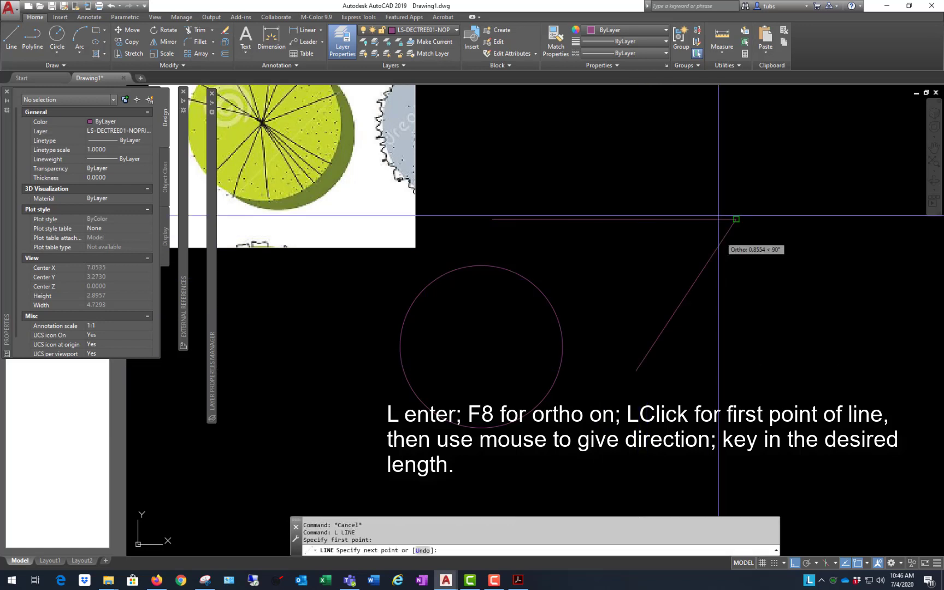
type("1.5")
key("Return")
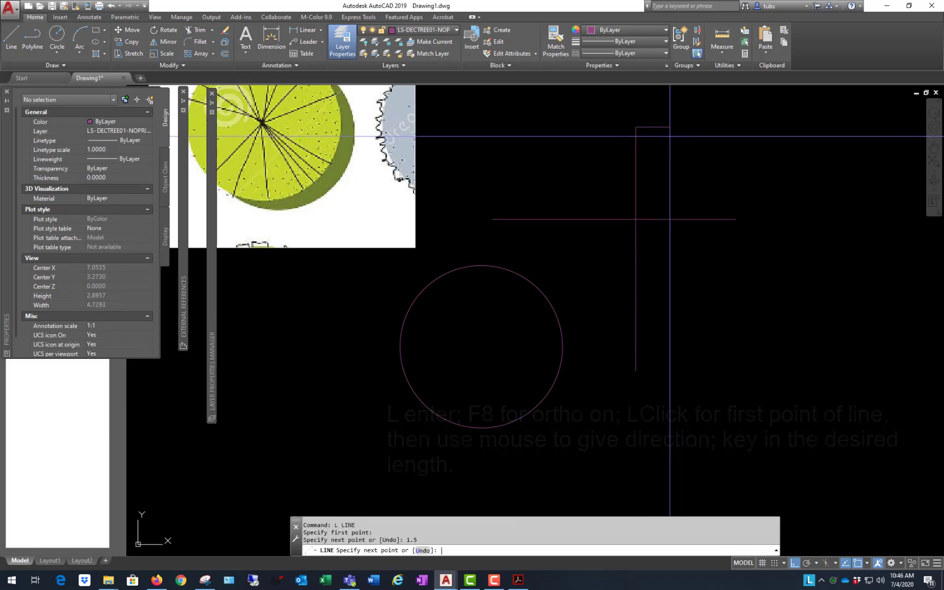
key("Return")
Step: Move the vertical line by its midpoint onto the circle's center
left_click(685, 171)
left_click(552, 185)
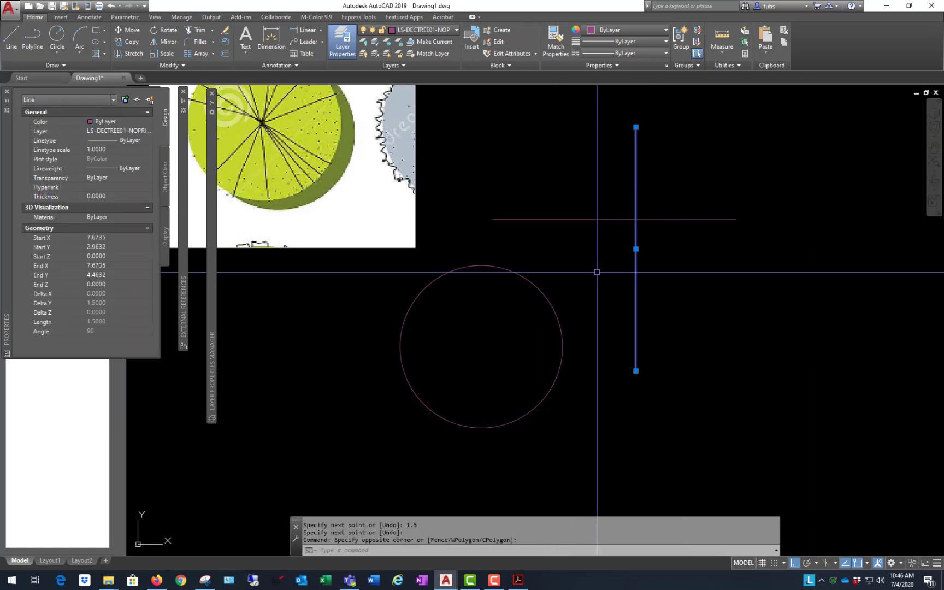
left_click(635, 249)
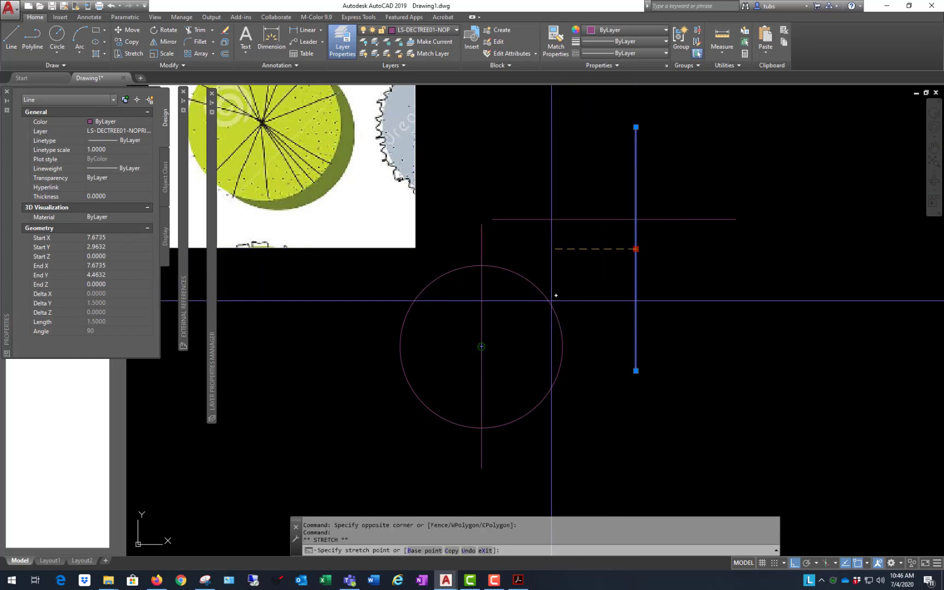
left_click(546, 314)
Step: Move the horizontal line by its midpoint onto the circle's center so the two lines form a cross
left_click(653, 247)
left_click(611, 215)
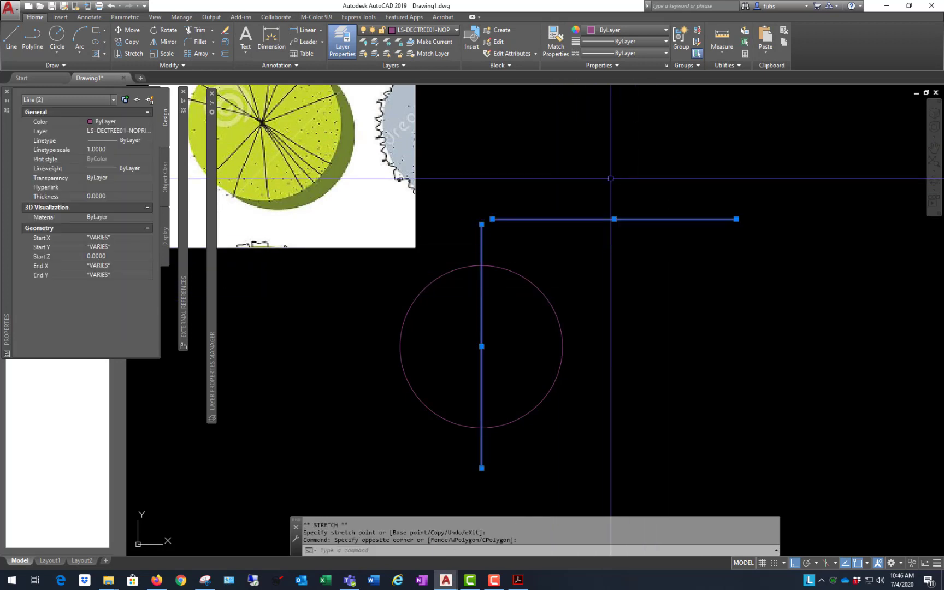
left_click(612, 217)
left_click(634, 222)
left_click(621, 225)
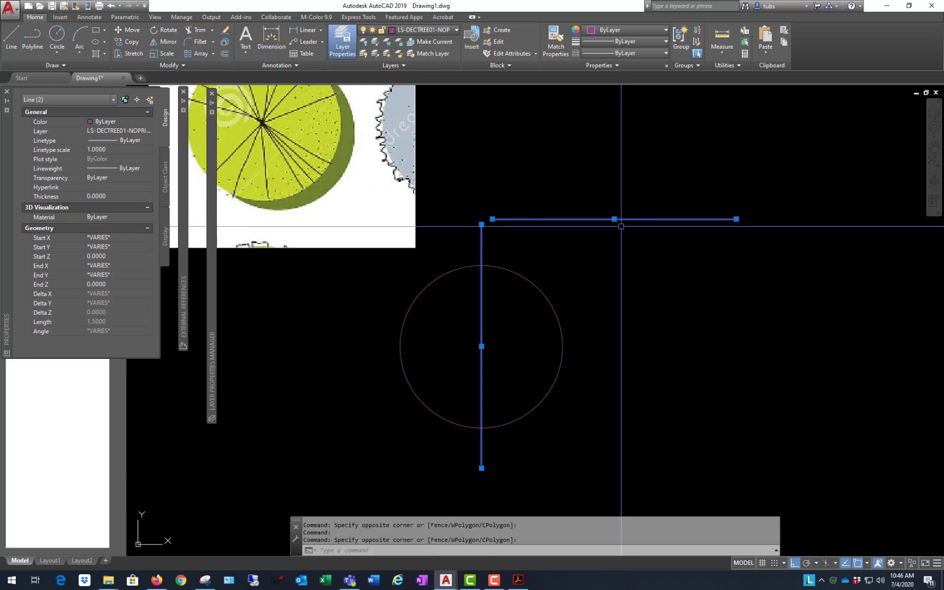
left_click(614, 219)
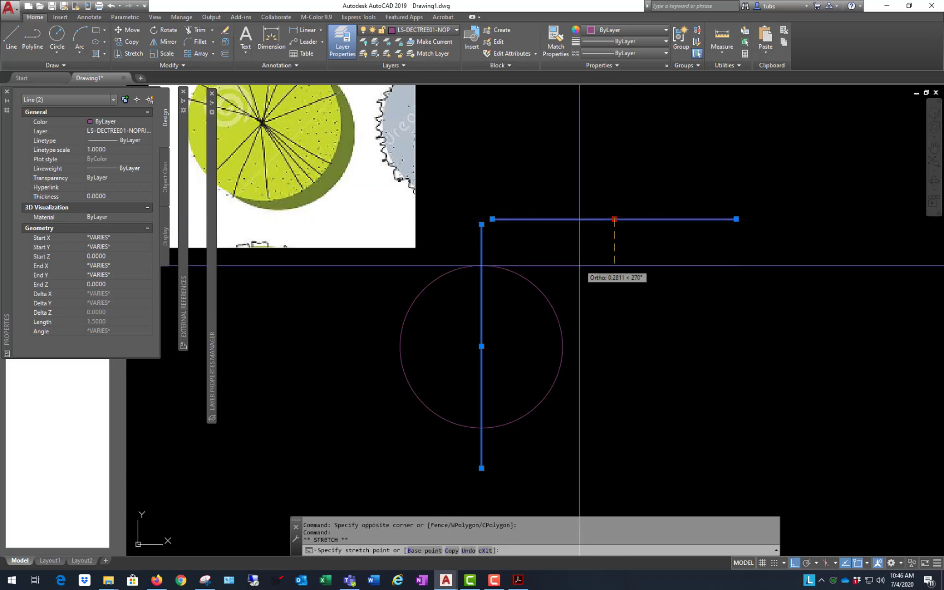
left_click(540, 292)
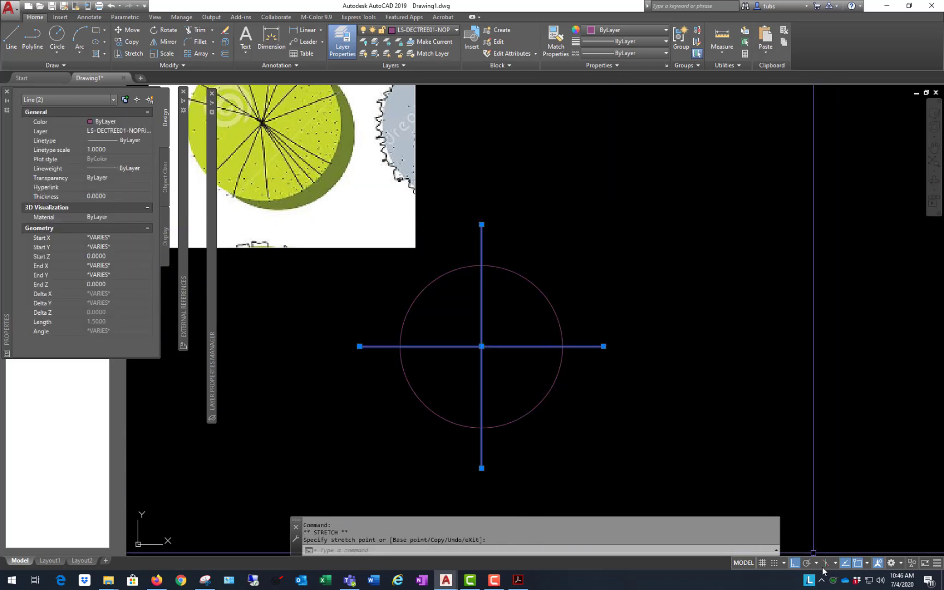
Step: Enable the Node object snap mode in the drafting settings, alongside Endpoint, Midpoint, Center, Intersection and Insertion
left_click(867, 563)
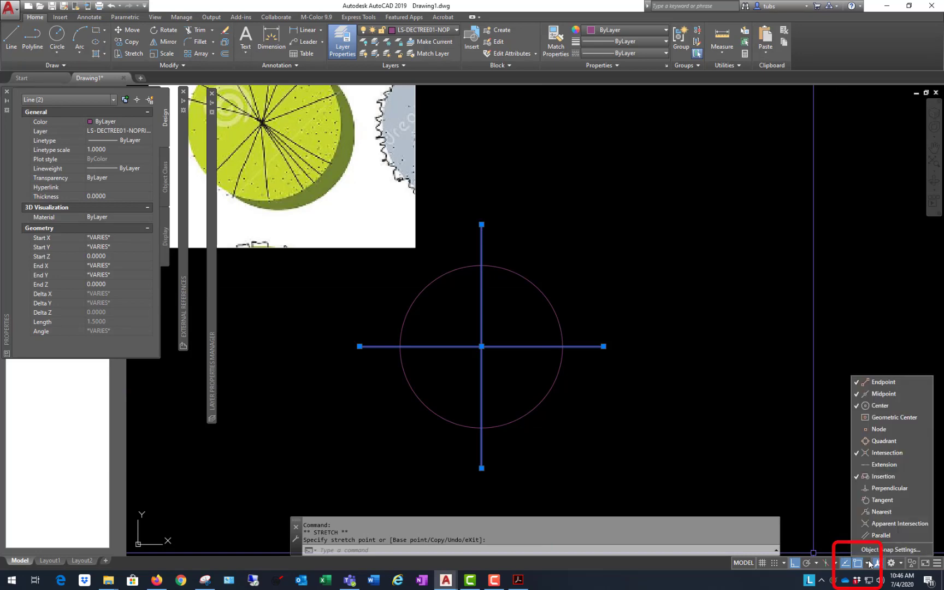
left_click(877, 549)
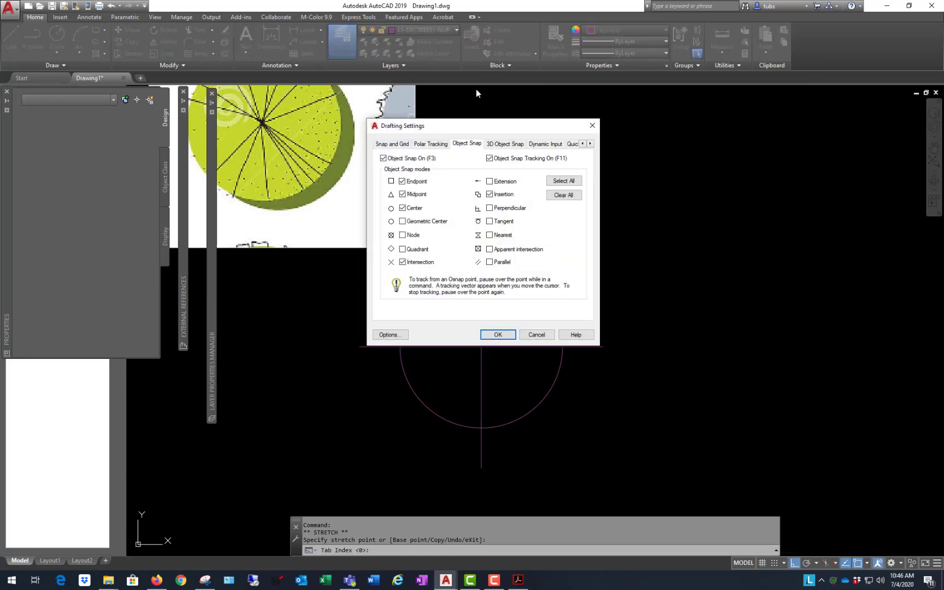
left_click_drag(457, 131, 577, 101)
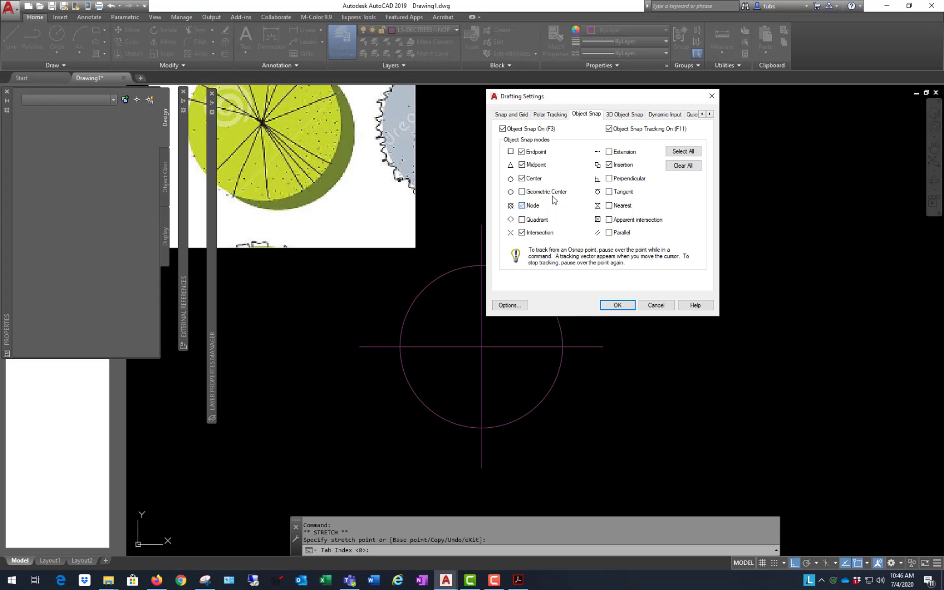
left_click(617, 305)
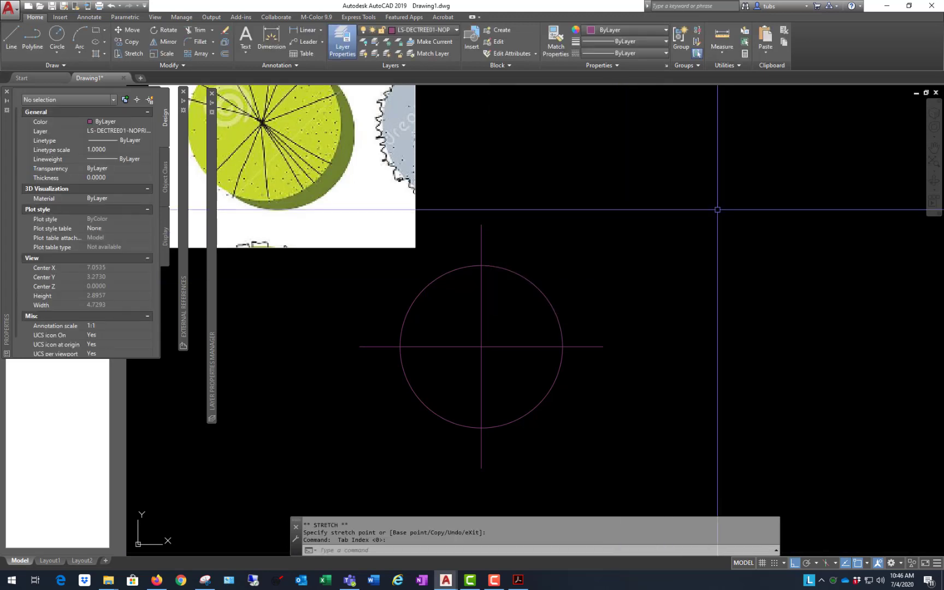
key("Escape")
Step: Select both crossing lines through the circle and check which linetypes are available for them
left_click(506, 327)
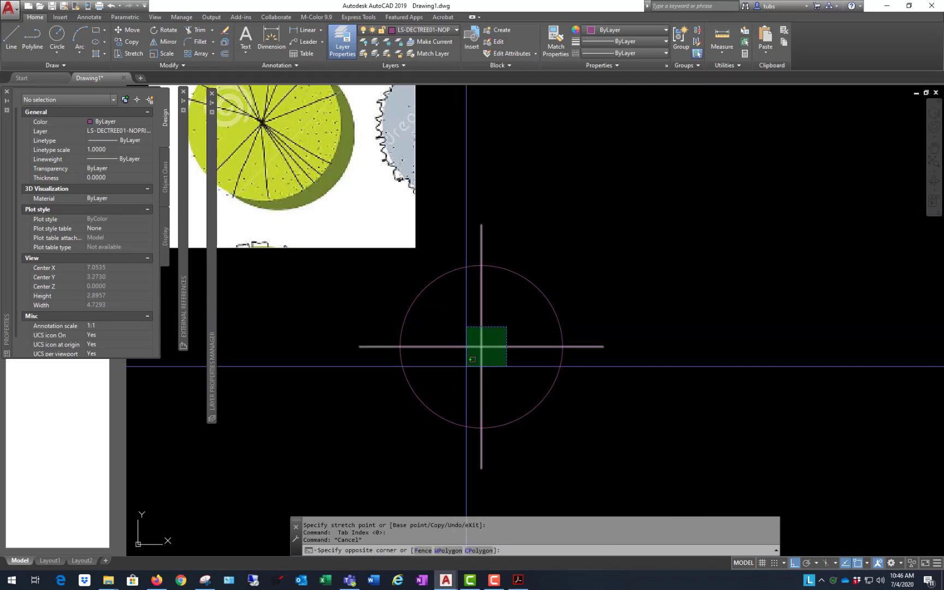
left_click(465, 362)
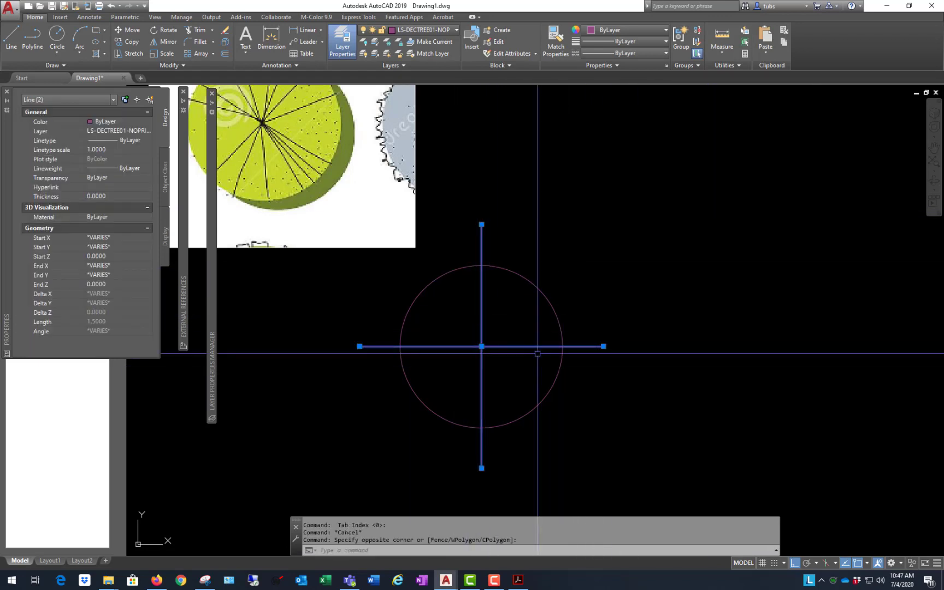
left_click(136, 140)
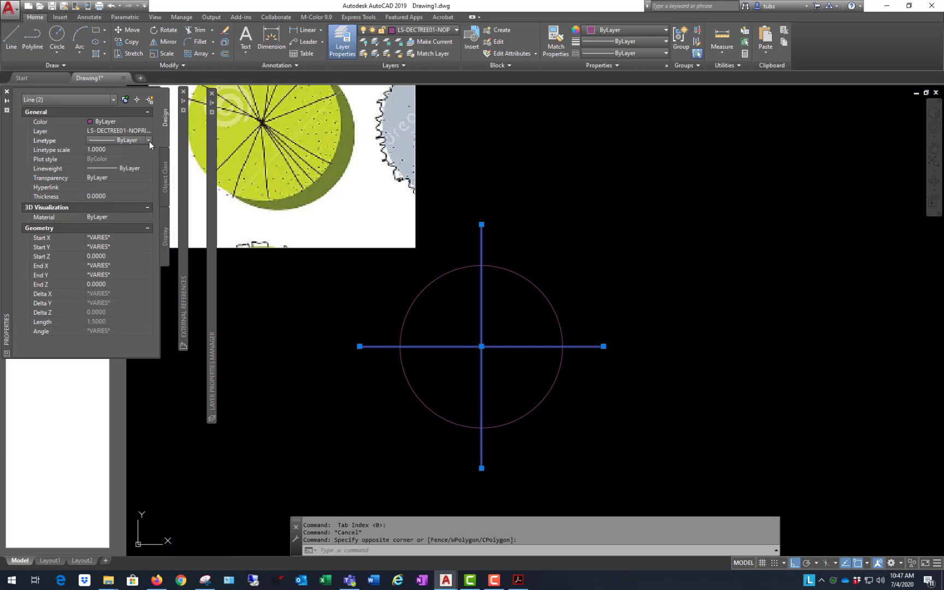
left_click(149, 140)
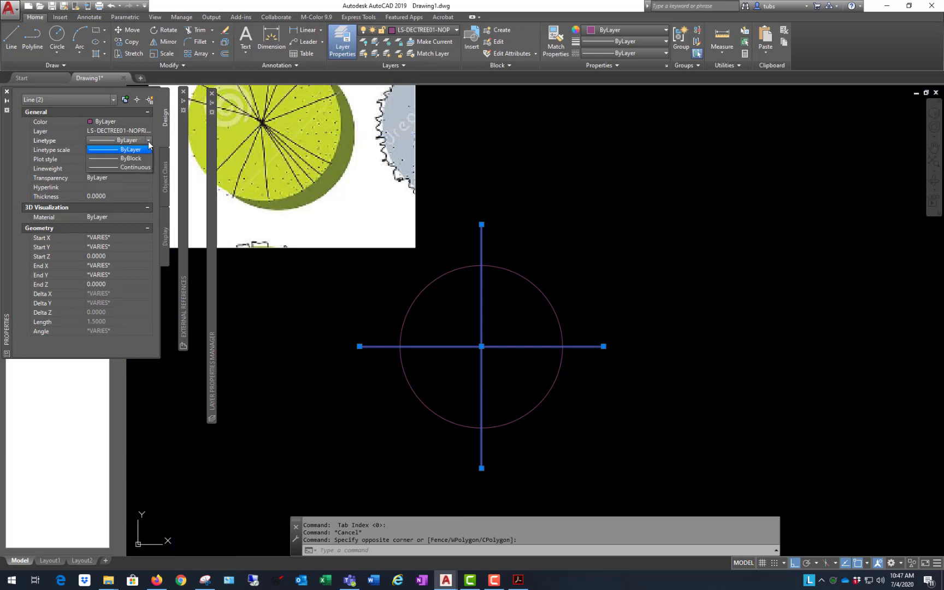
left_click(138, 142)
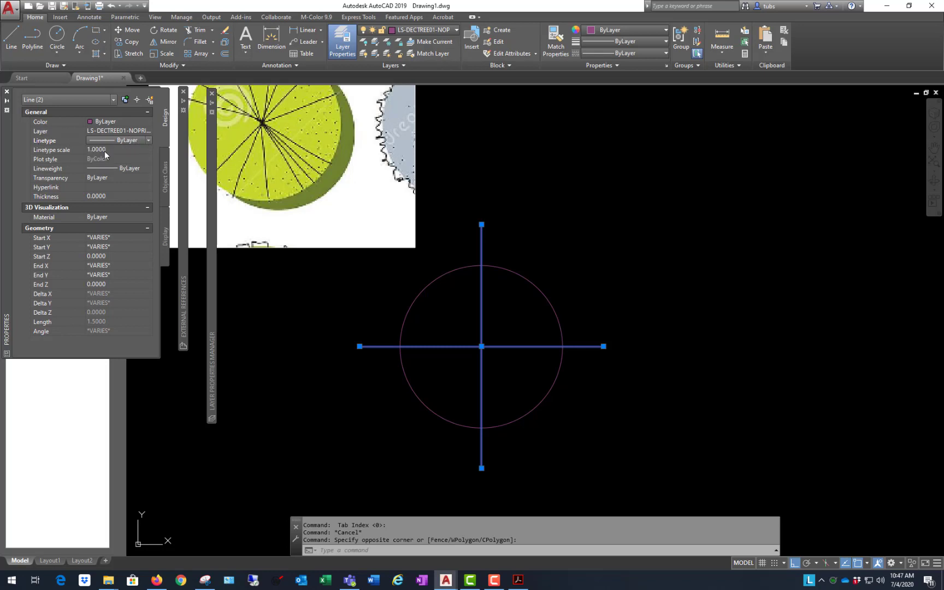
Step: Load all linetypes from acad.lin, keeping Continuous as the linetype of the LS-DECTREE01-NOPRINT layer
mouse_move(214, 260)
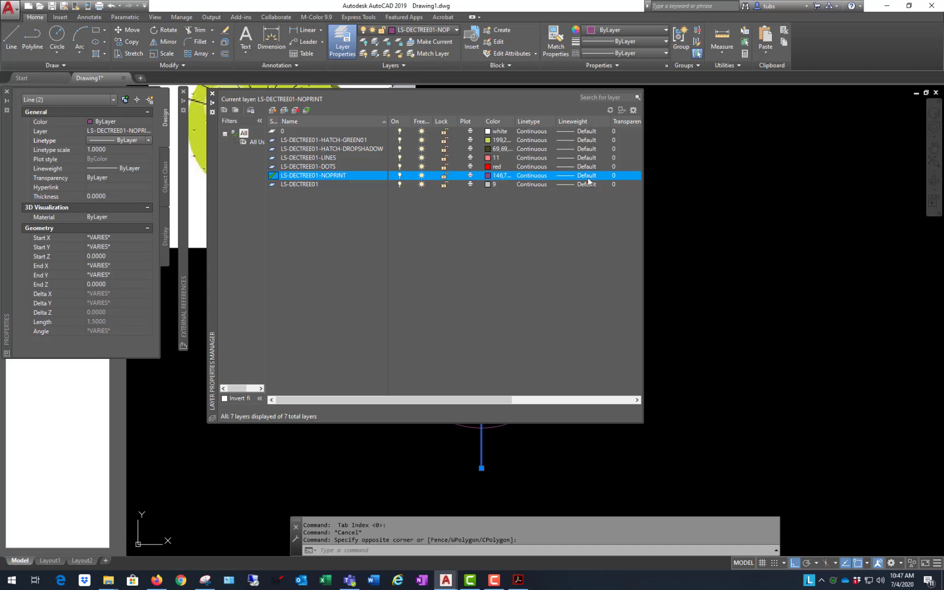
left_click(531, 176)
left_click(514, 322)
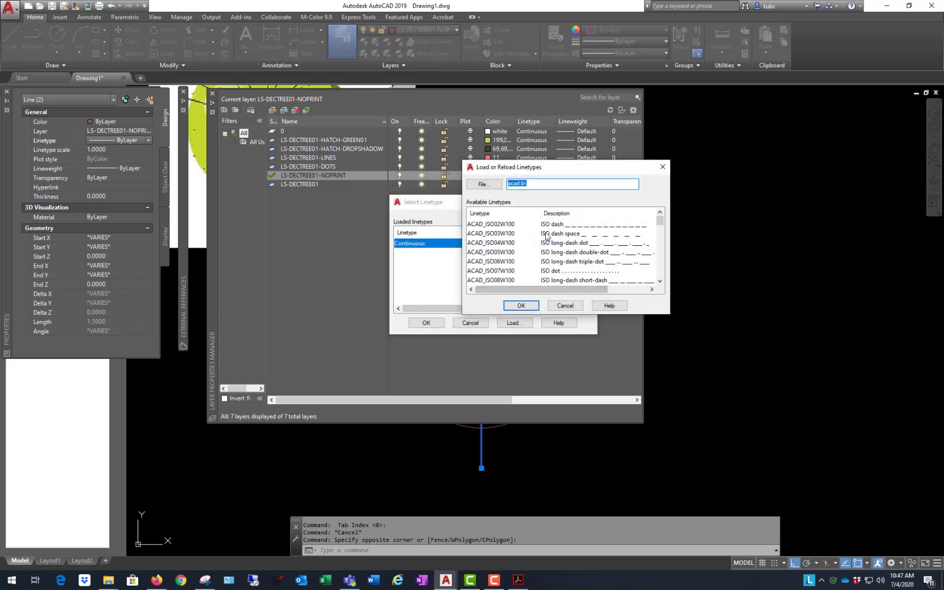
right_click(529, 226)
left_click(546, 232)
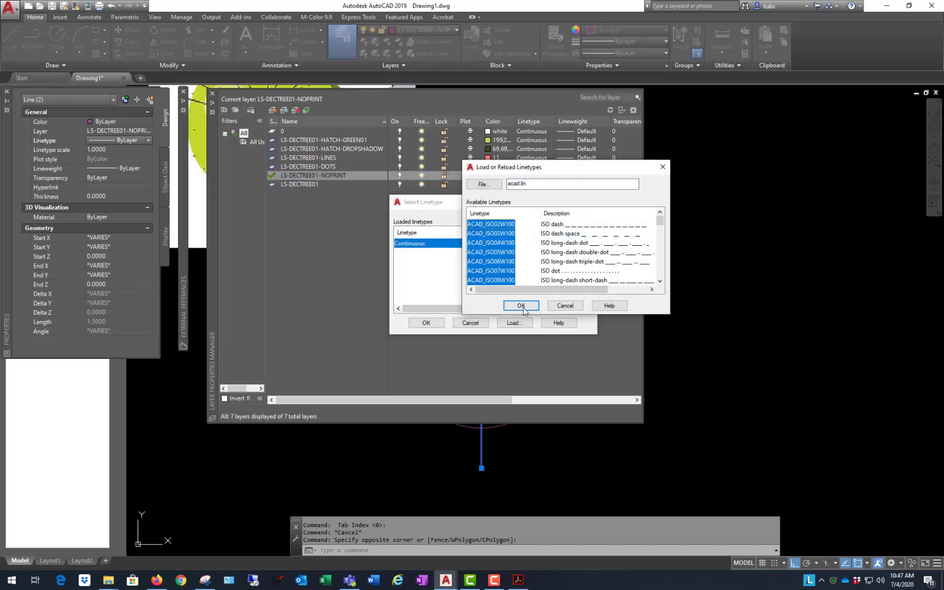
left_click(521, 305)
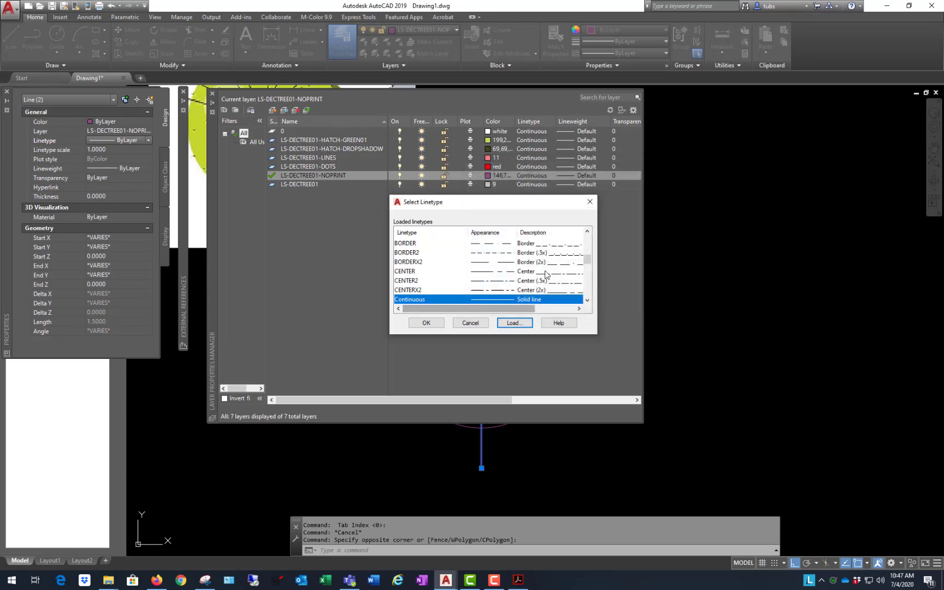
left_click(426, 322)
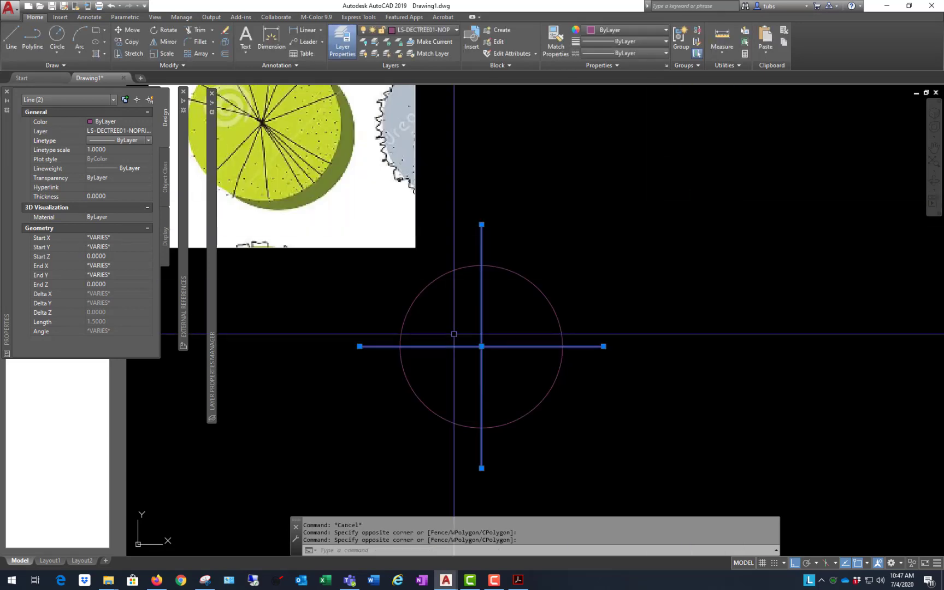
Step: Change the linetype of the two selected crossing lines to CENTER2 and clear the selection
left_click(148, 140)
left_click_drag(151, 160, 151, 186)
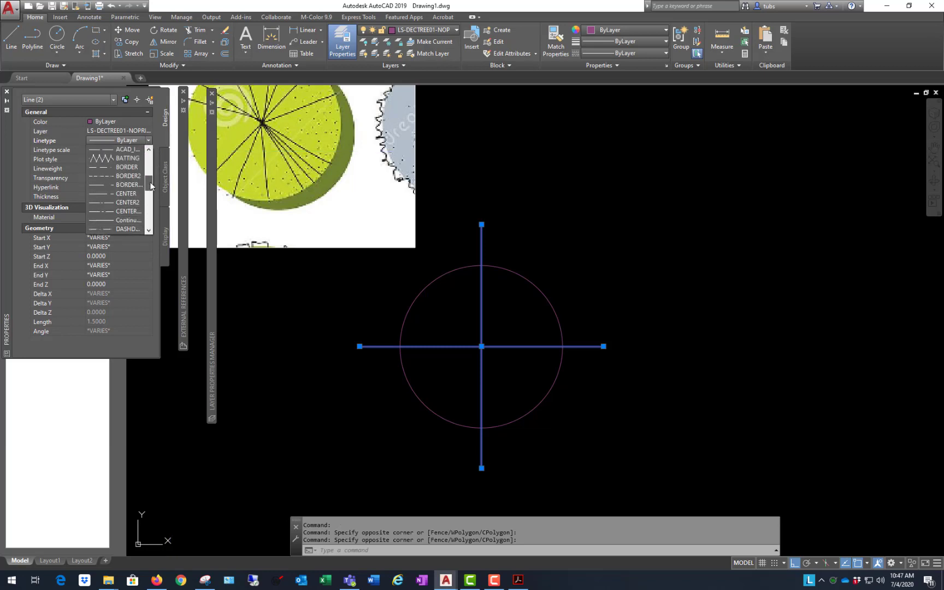
left_click(131, 203)
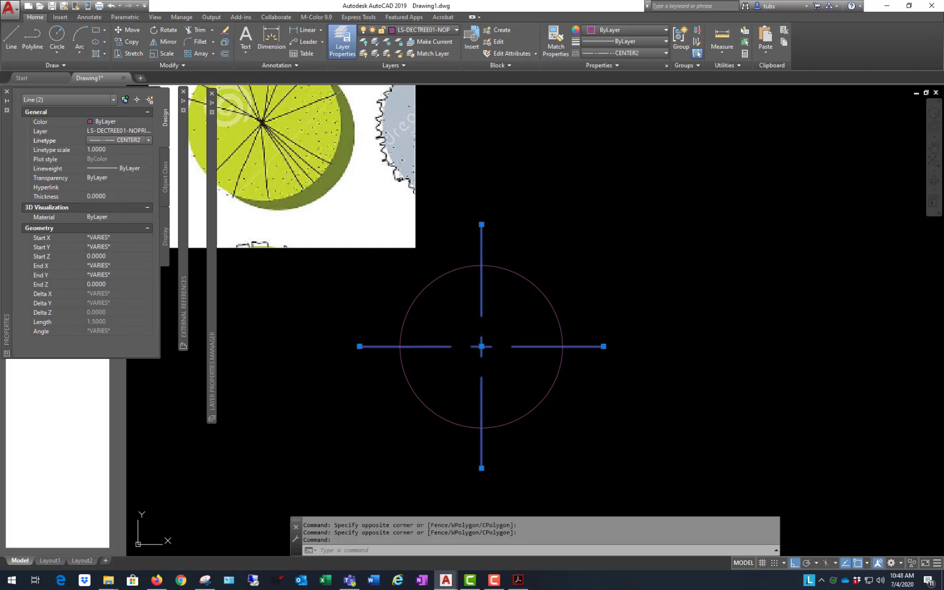
key("Escape")
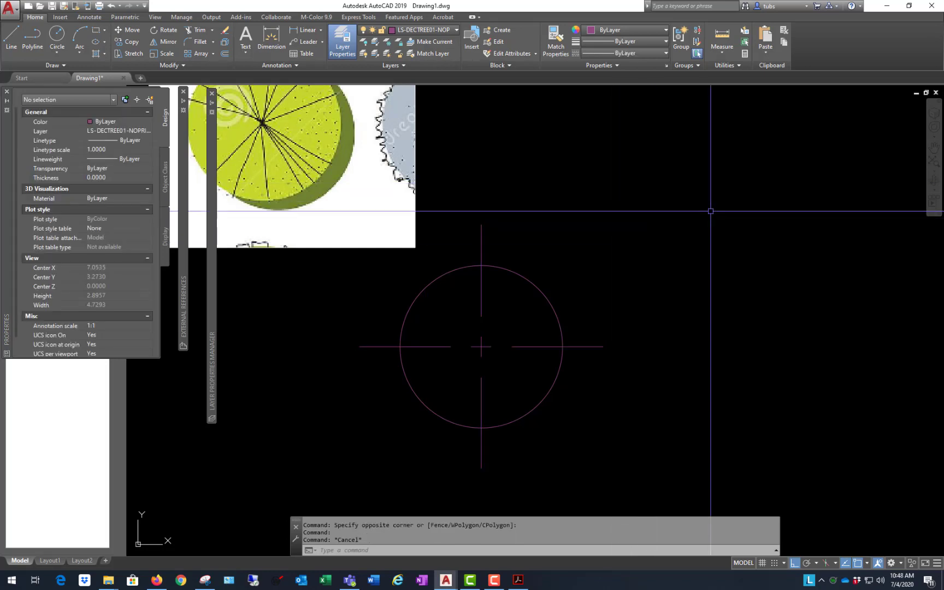
Step: Select the guide circle and turn Ortho mode off during a trial copy, then cancel that copy
scroll(713, 211, "down", 1)
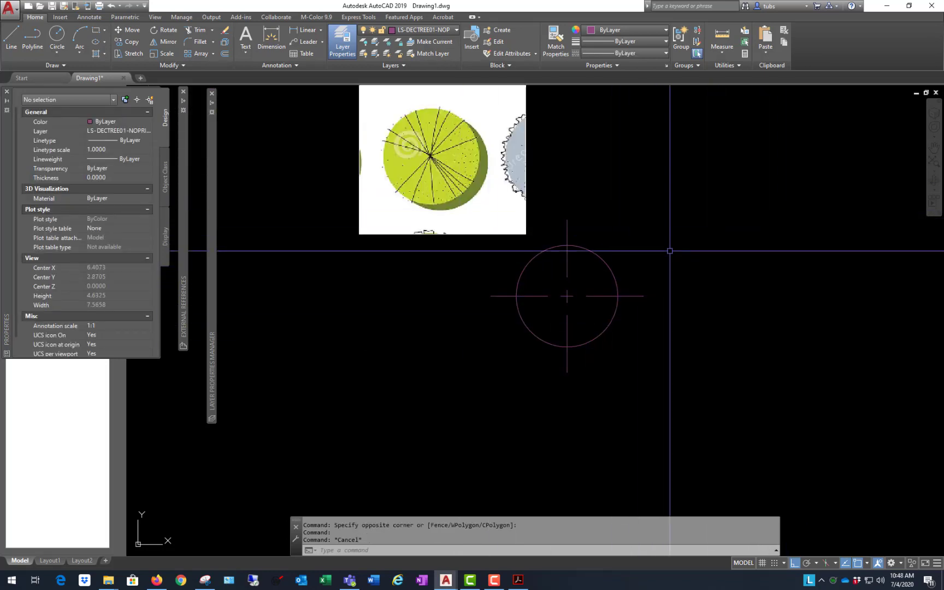
scroll(670, 249, "up", 2)
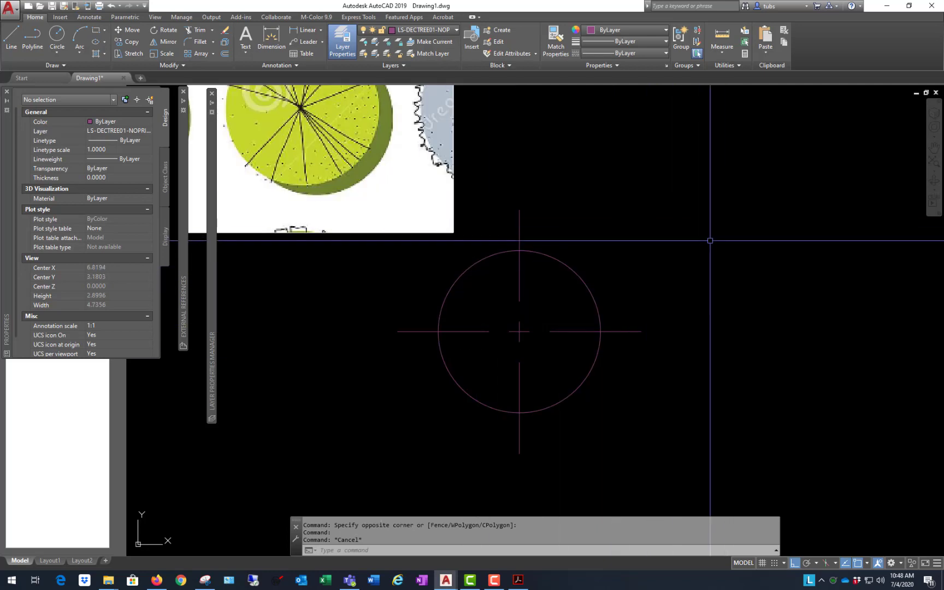
scroll(415, 245, "down", 3)
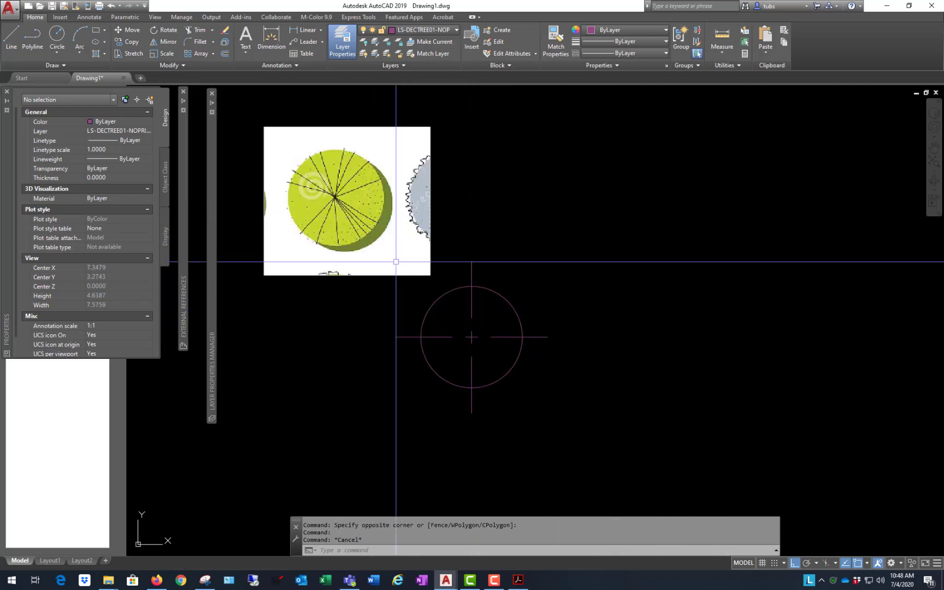
scroll(506, 347, "up", 2)
scroll(576, 316, "down", 2)
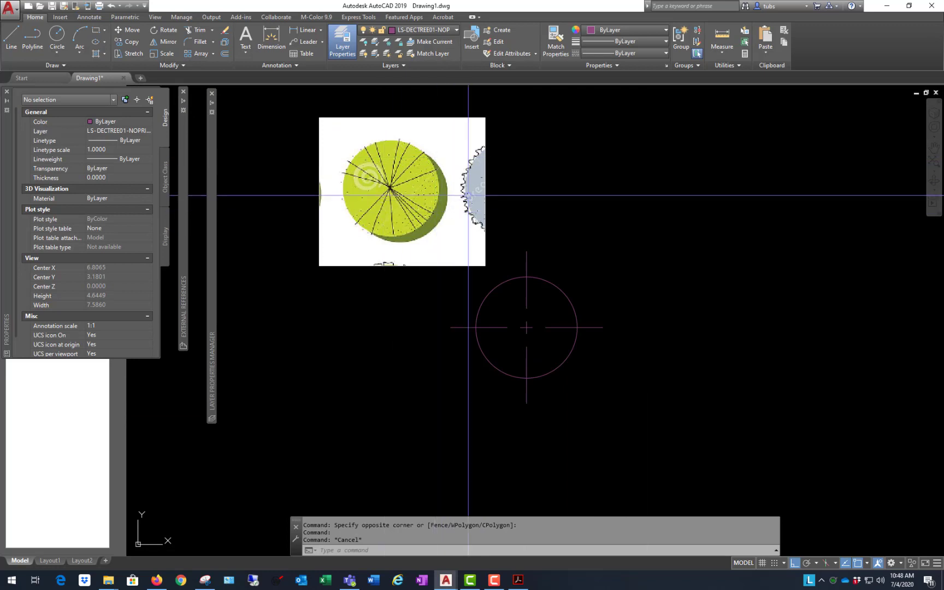
left_click(570, 299)
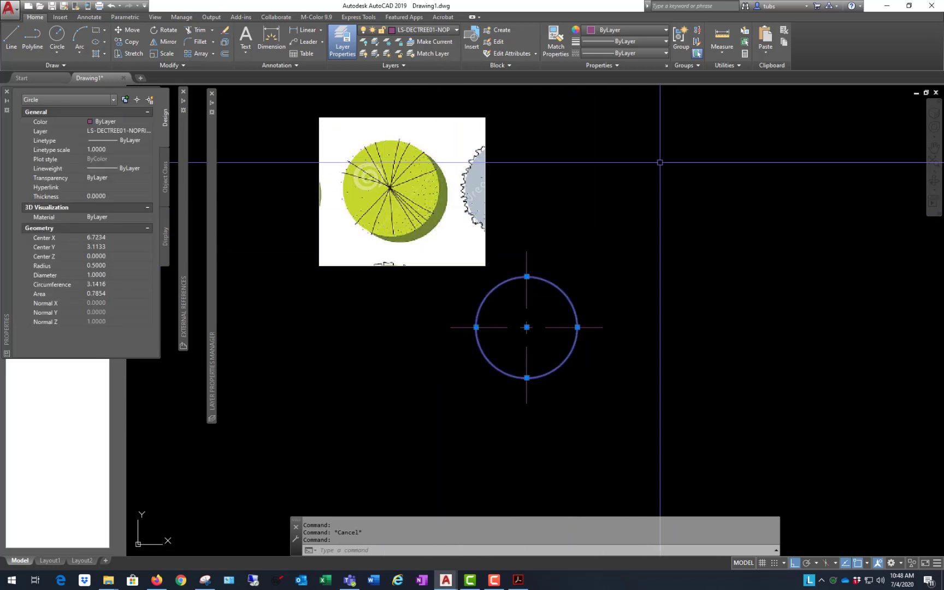
left_click(127, 41)
scroll(680, 308, "up", 2)
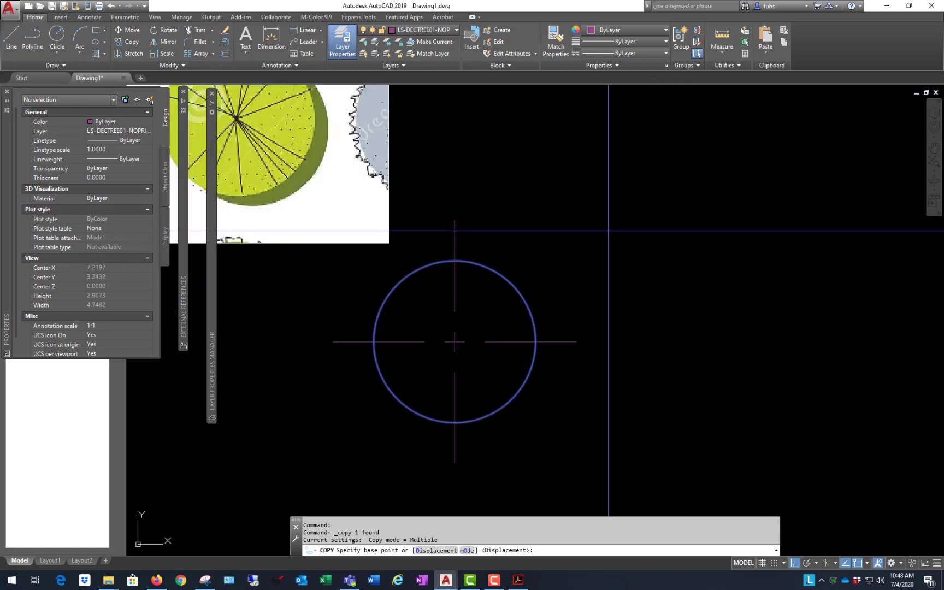
left_click(542, 181)
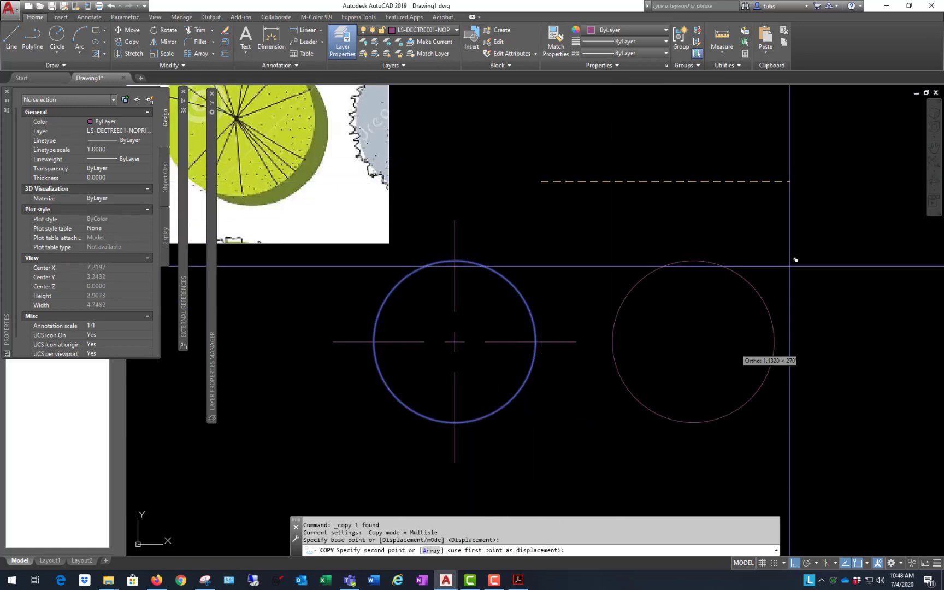
key("F8")
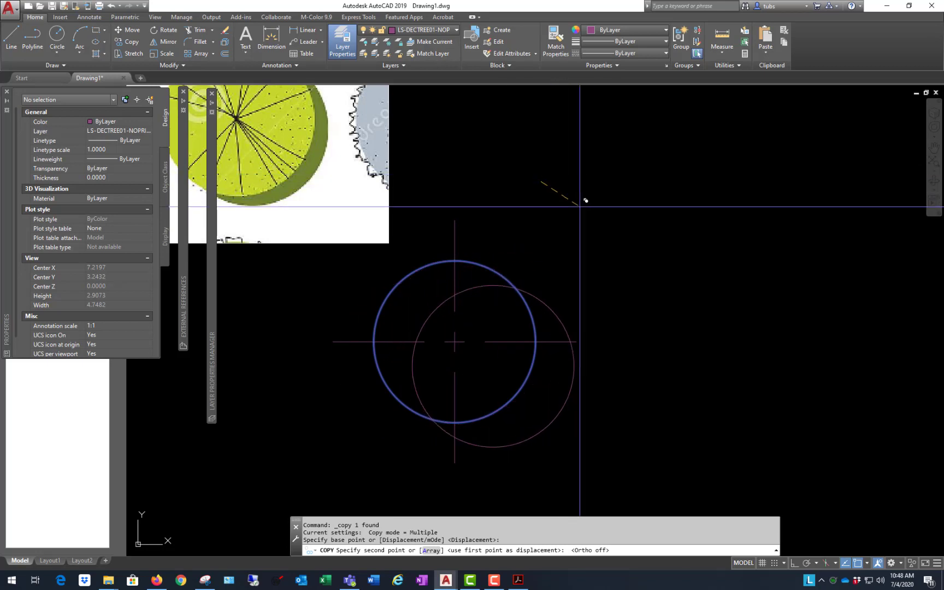
key("Escape")
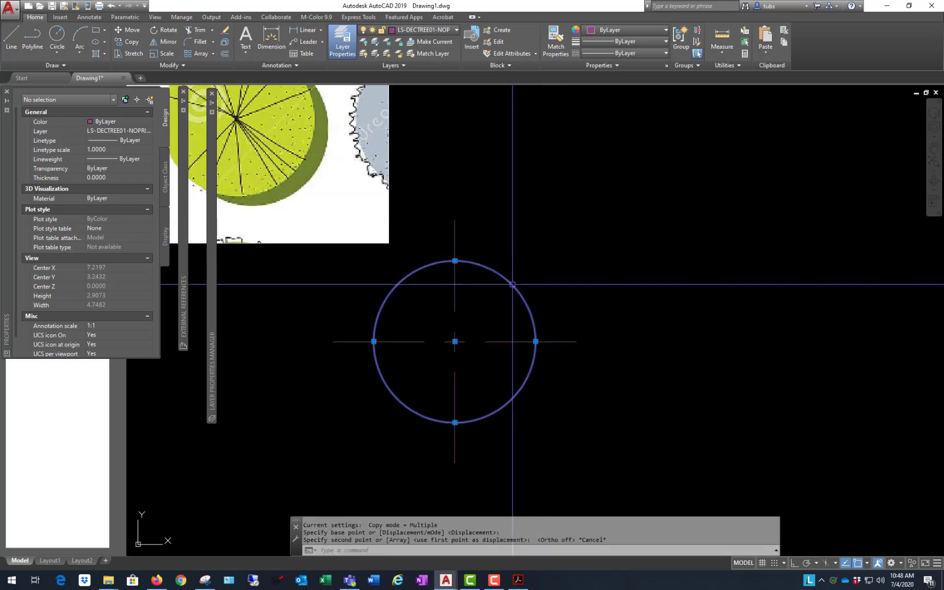
Step: Copy the selected guide circle by the relative offset @.125,-.125 to outline the drop shadow
left_click(126, 46)
left_click(540, 187)
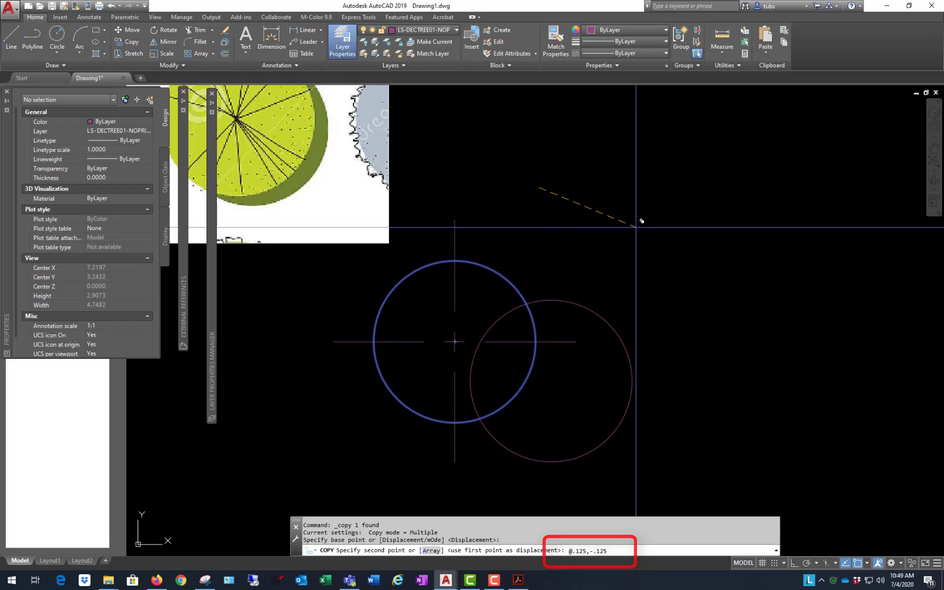
key("Return")
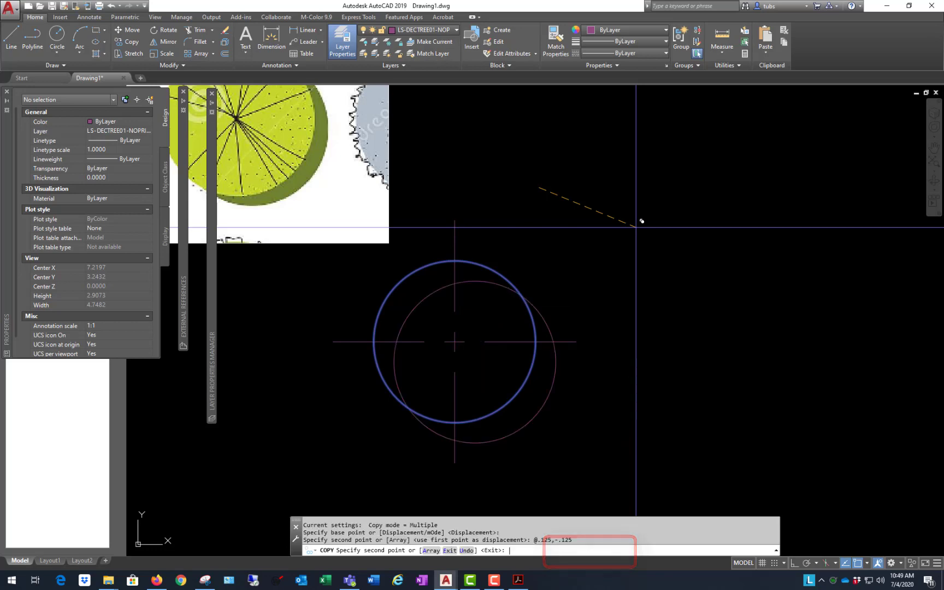
key("Return")
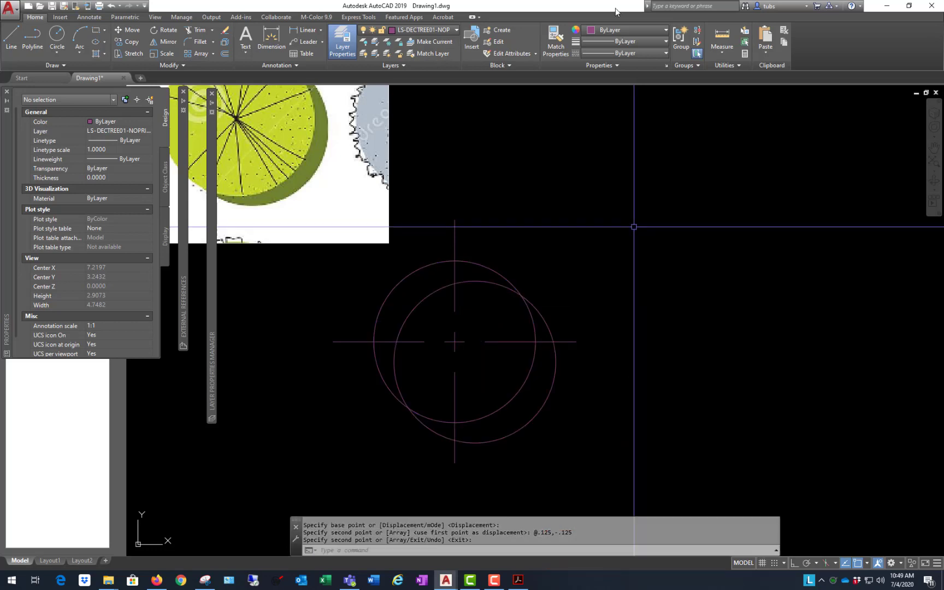
Step: Trim away the part of the copied circle inside the original circle, using the original circle as the cutting edge
scroll(759, 197, "down", 5)
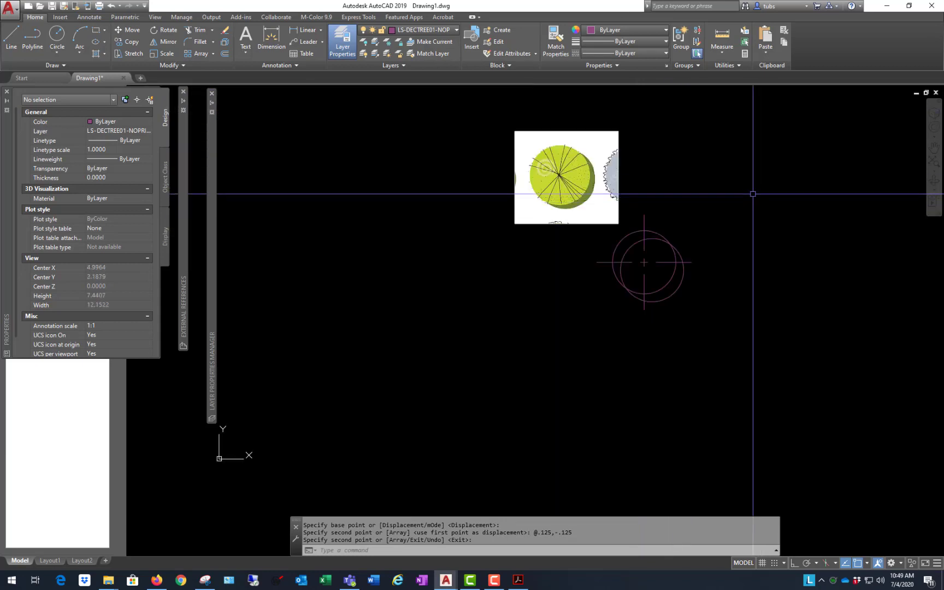
scroll(740, 142, "up", 5)
scroll(568, 164, "down", 2)
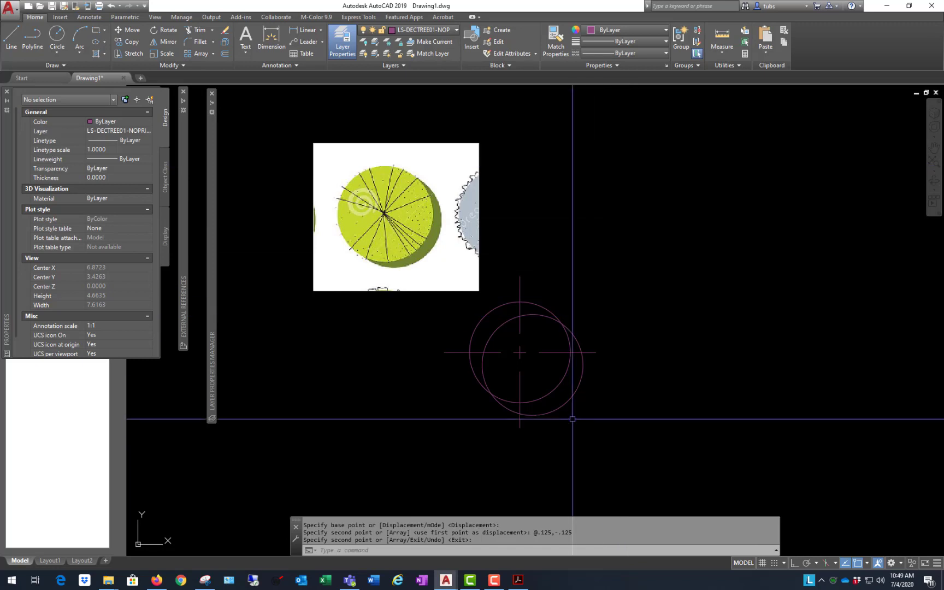
scroll(568, 404, "up", 2)
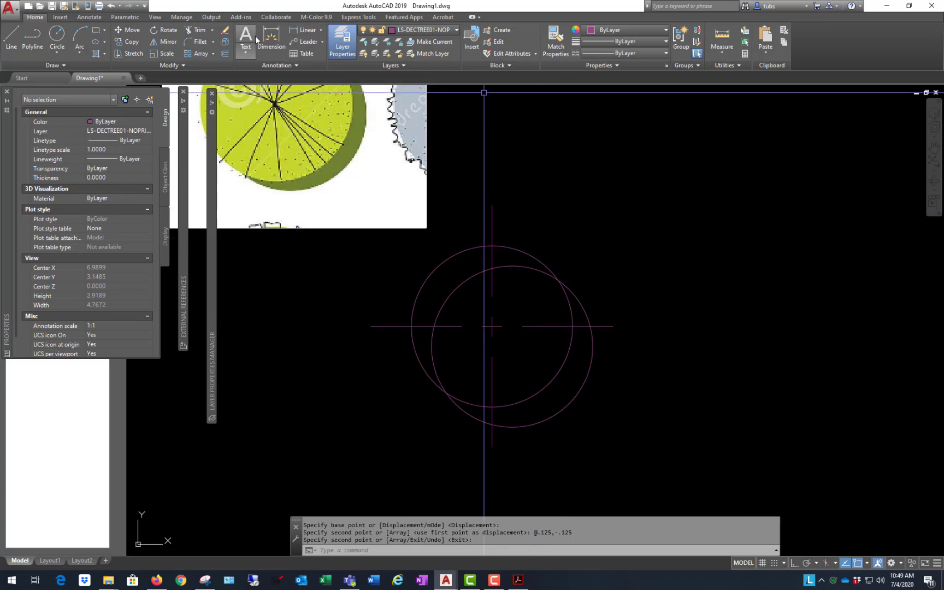
left_click(211, 31)
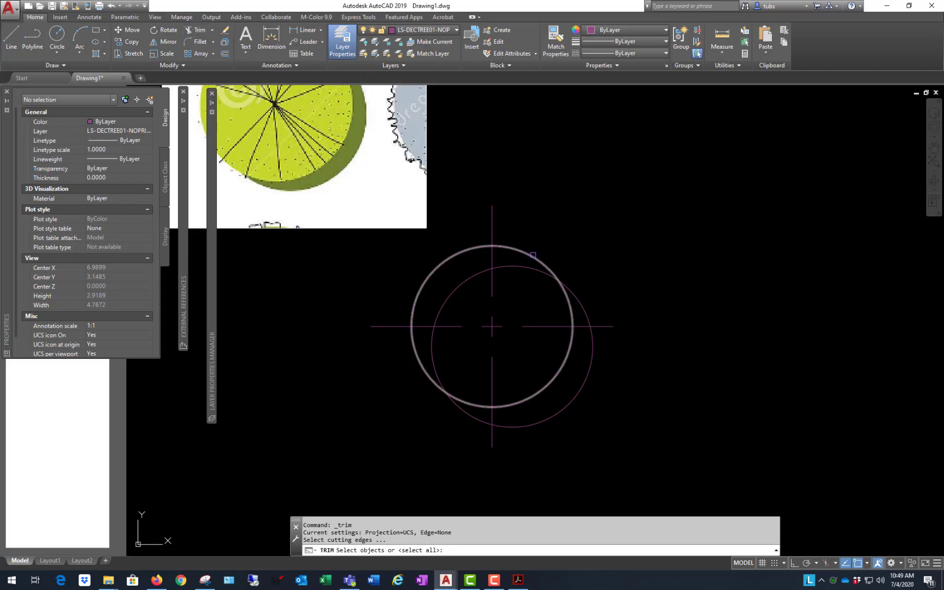
left_click(537, 258)
key("Return")
left_click(495, 320)
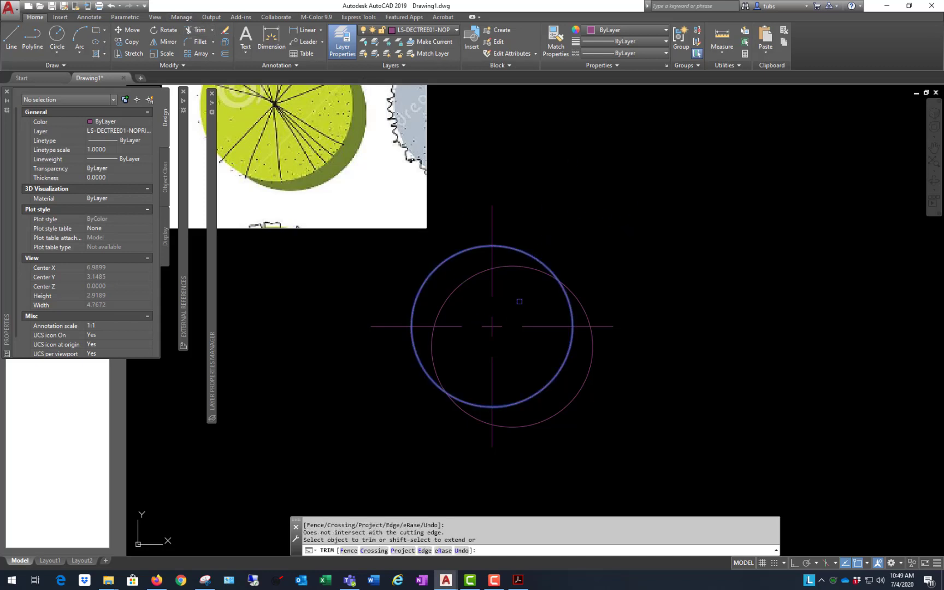
key("Return")
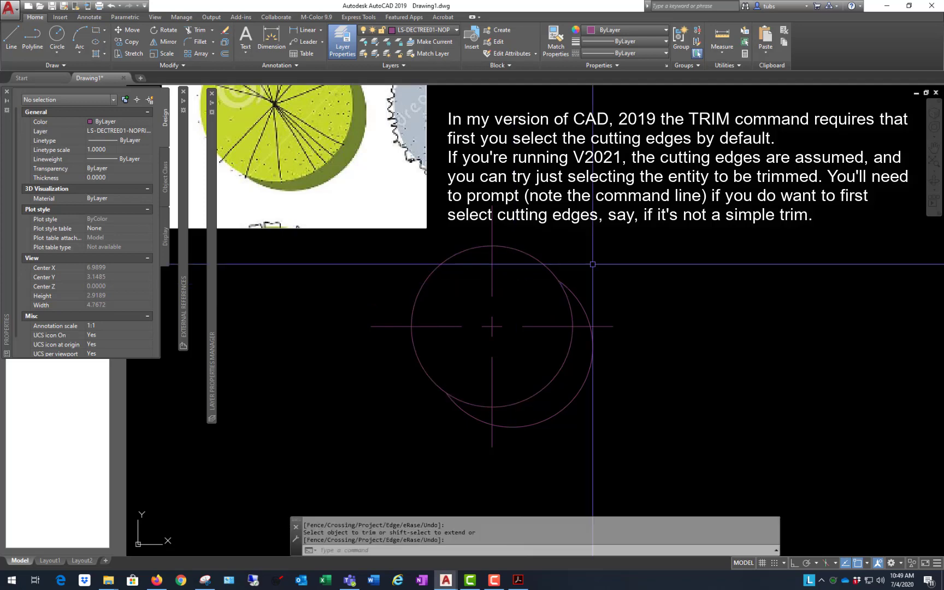
Step: Make LS-DECTREE01-HATCH-GREEN01 the current layer
scroll(755, 353, "down", 2)
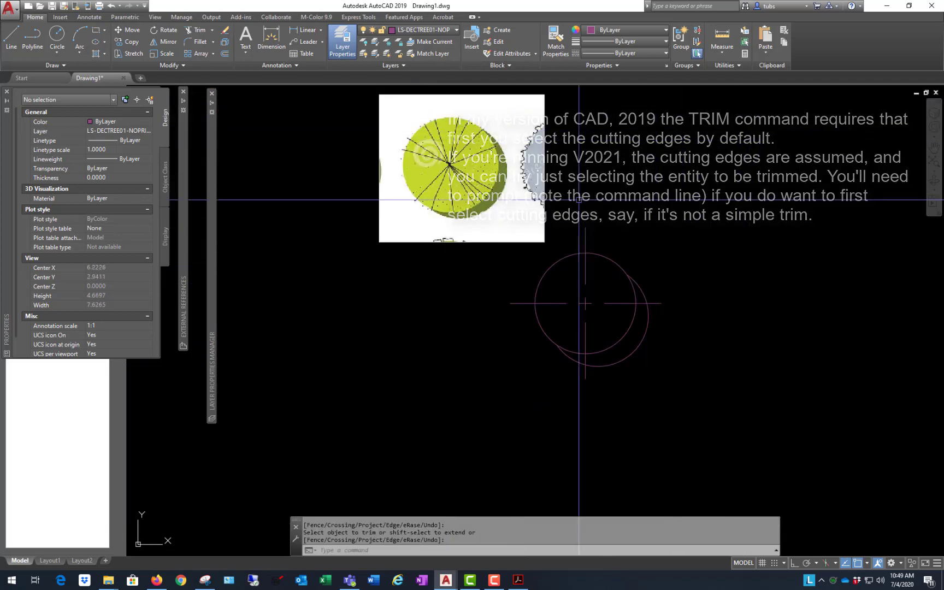
scroll(646, 128, "up", 2)
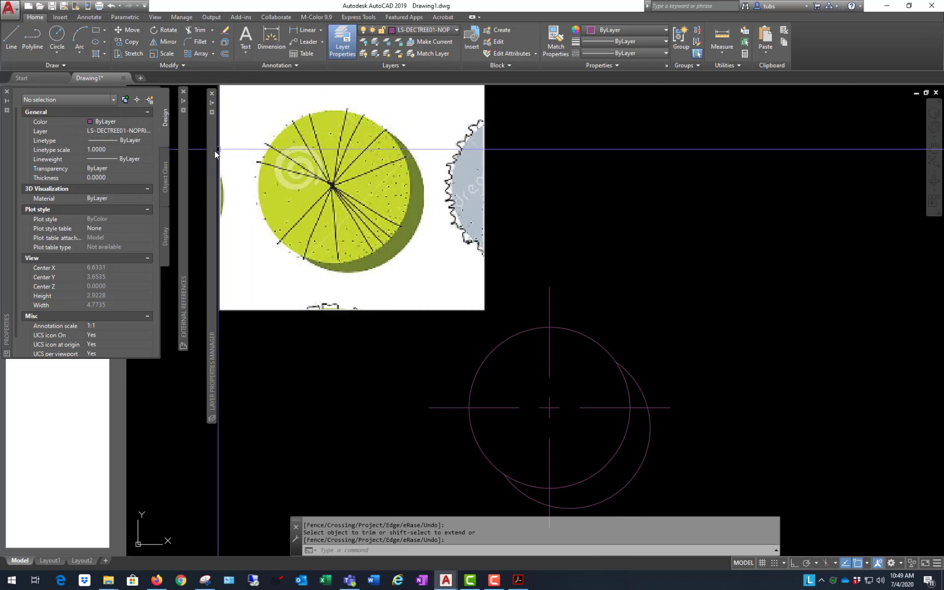
mouse_move(214, 150)
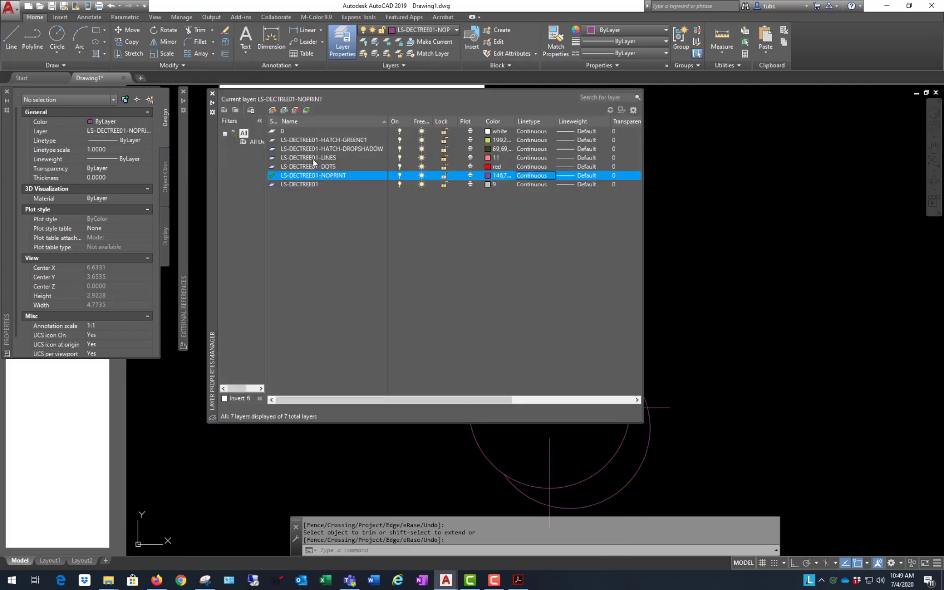
double_click(273, 143)
left_click(726, 224)
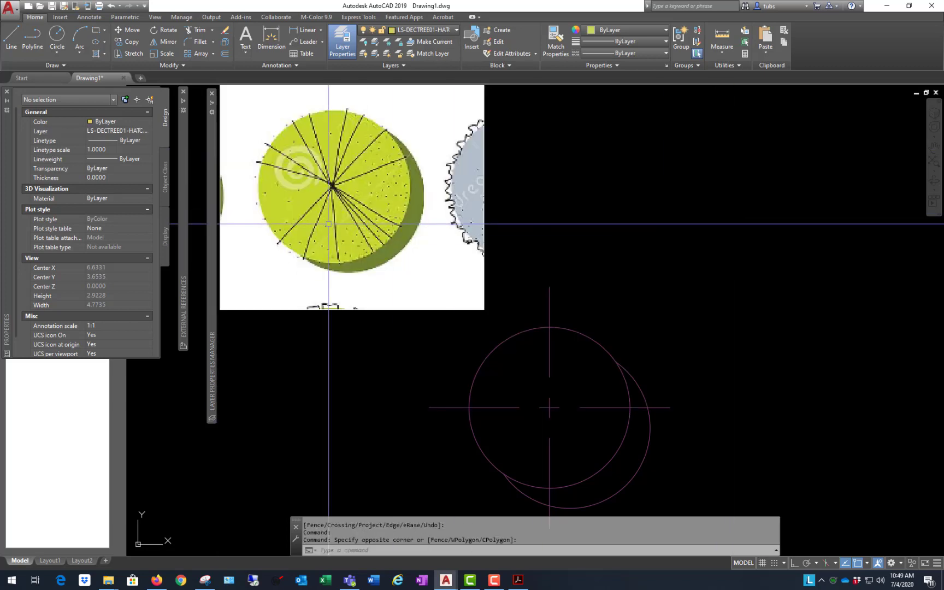
Step: Start the Hatch command with its full Hatch and Gradient settings and place the dialog clear of the reference tree image
left_click(96, 52)
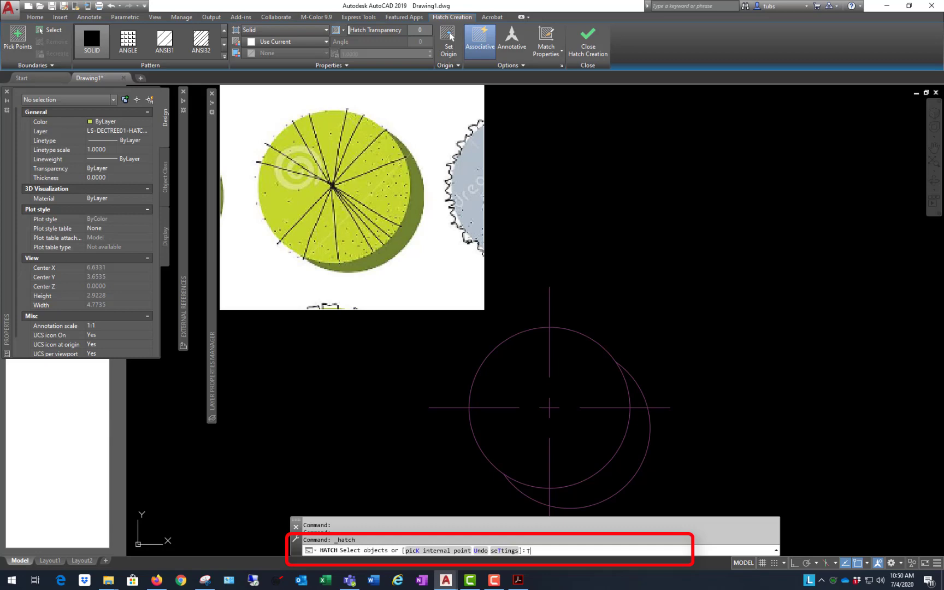
key("Return")
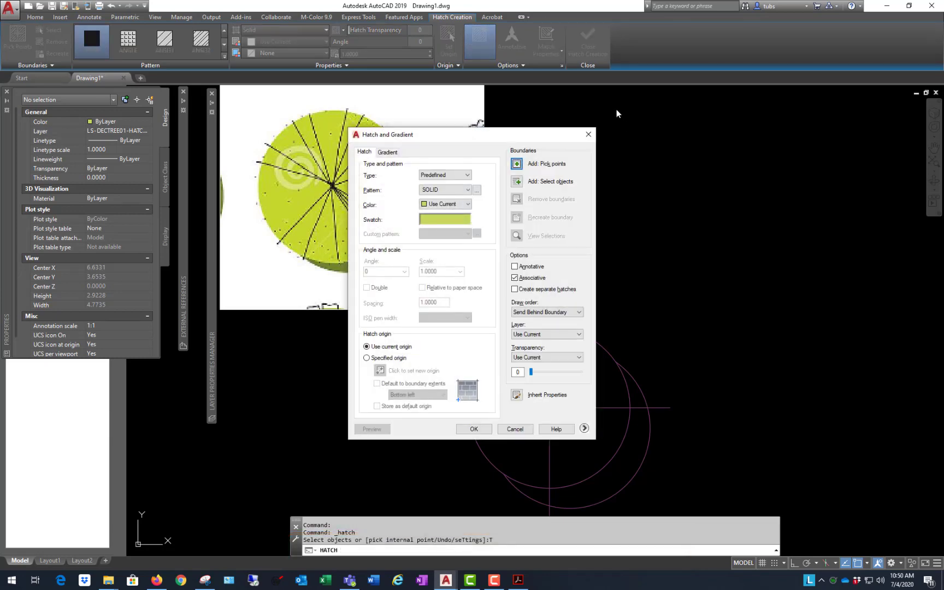
mouse_move(508, 137)
left_mouse_down()
mouse_move(581, 98)
mouse_move(588, 108)
left_mouse_up()
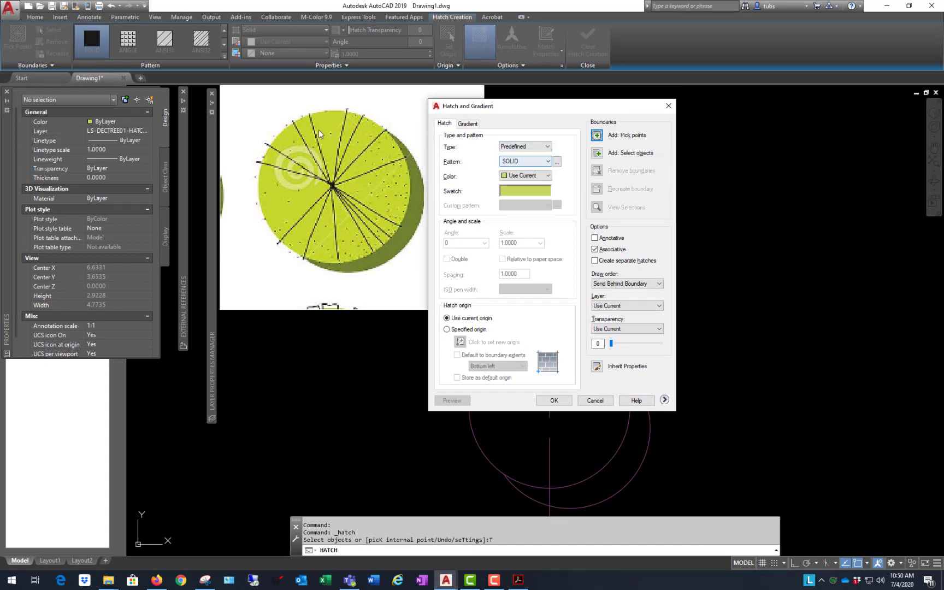
Step: Look through the ANSI and other predefined hatch patterns and confirm SOLID as the pattern
left_click(548, 162)
left_click(556, 161)
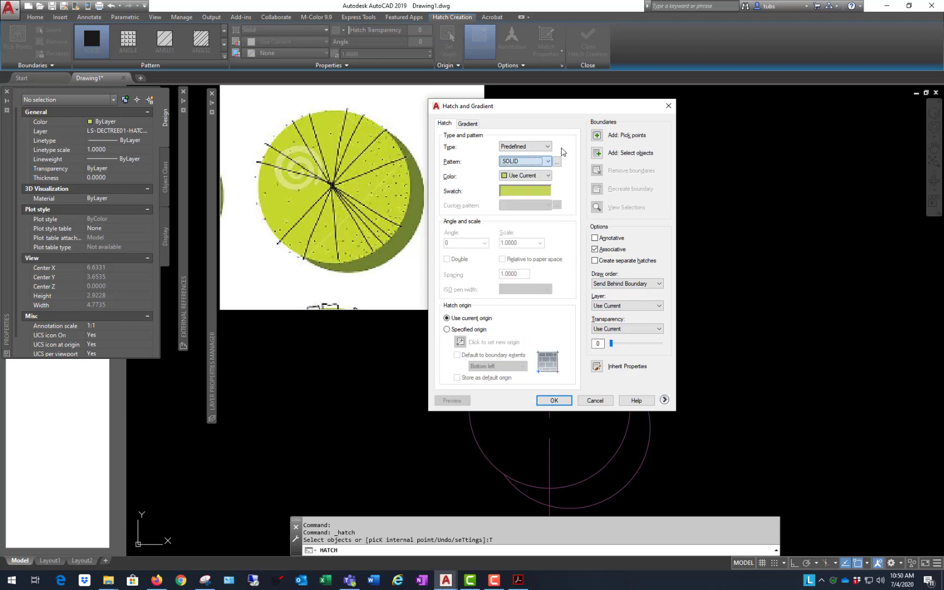
left_click(557, 161)
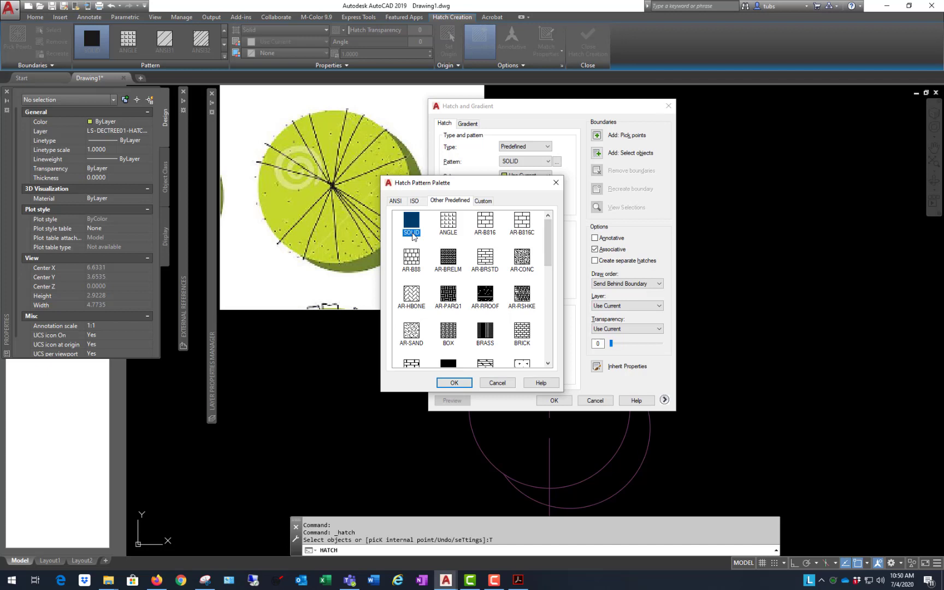
mouse_move(551, 254)
left_mouse_down()
mouse_move(547, 330)
mouse_move(546, 248)
left_mouse_up()
left_click(393, 200)
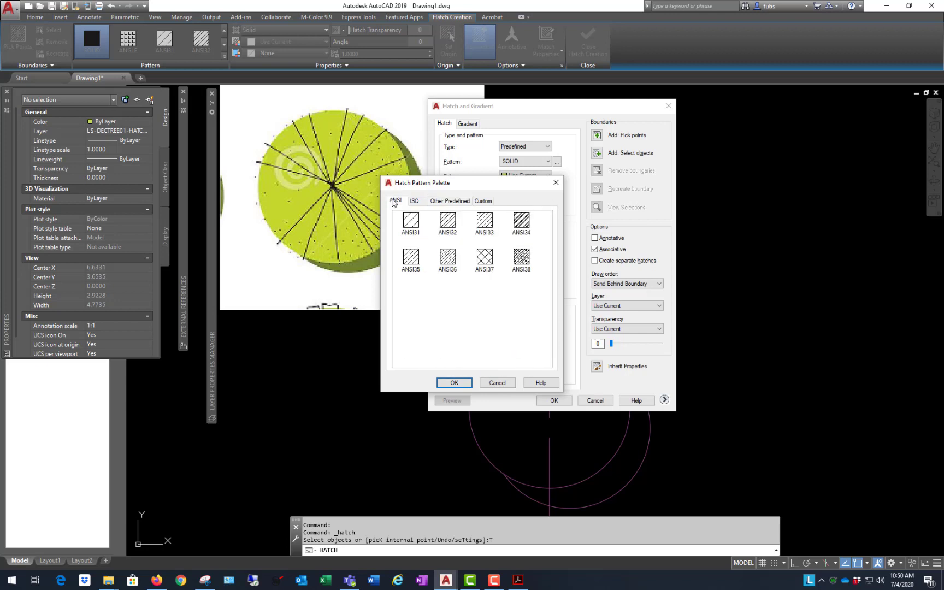
left_click(411, 222)
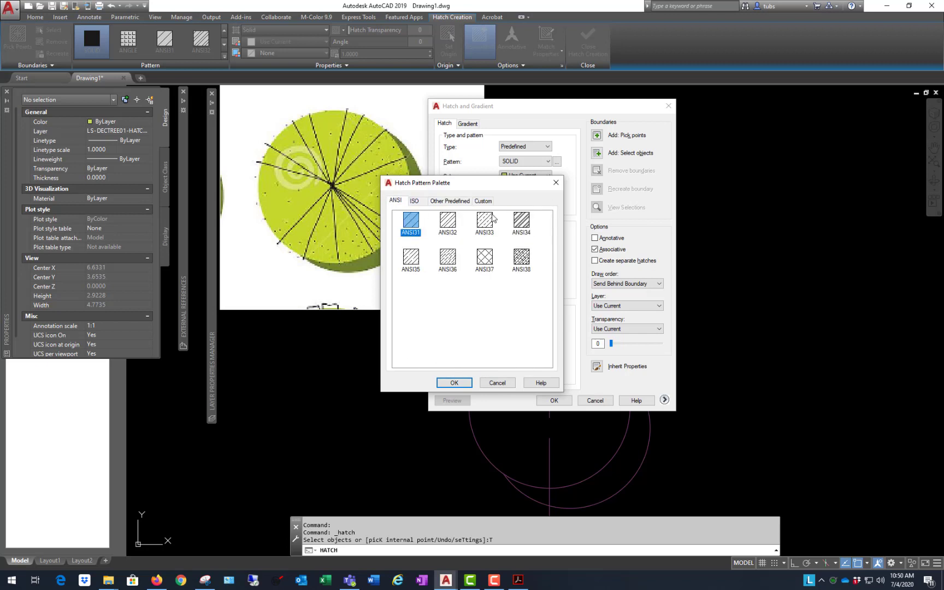
left_click(455, 201)
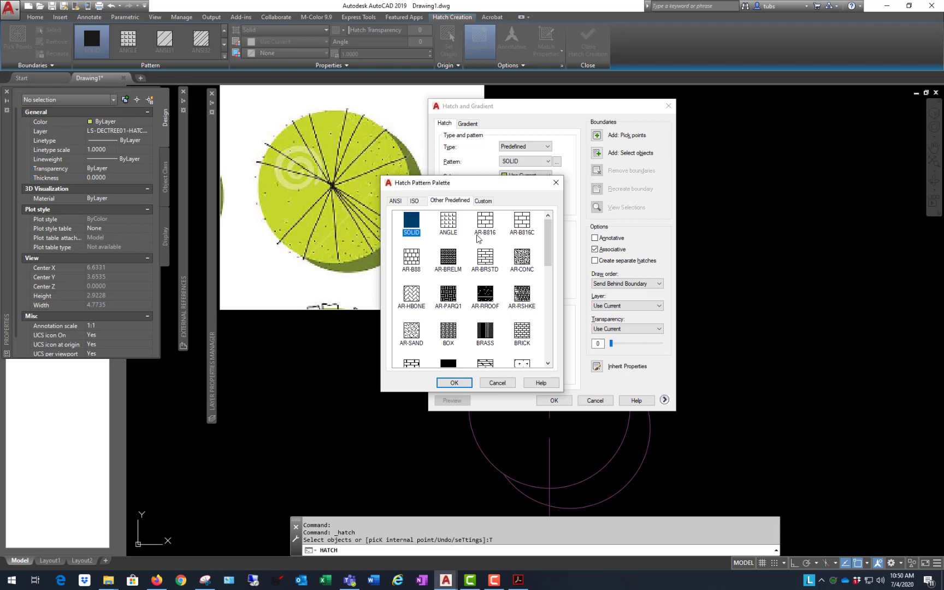
left_click(458, 381)
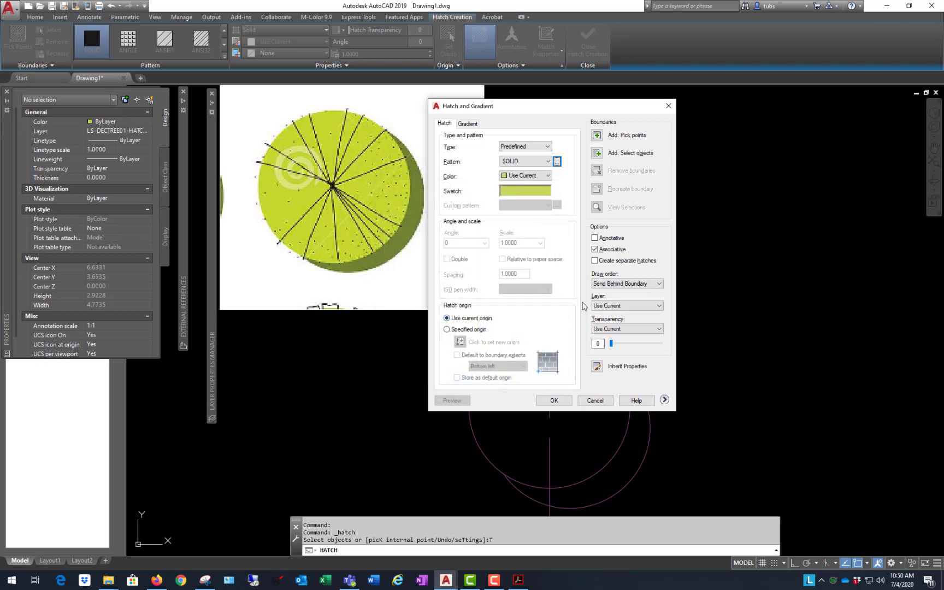
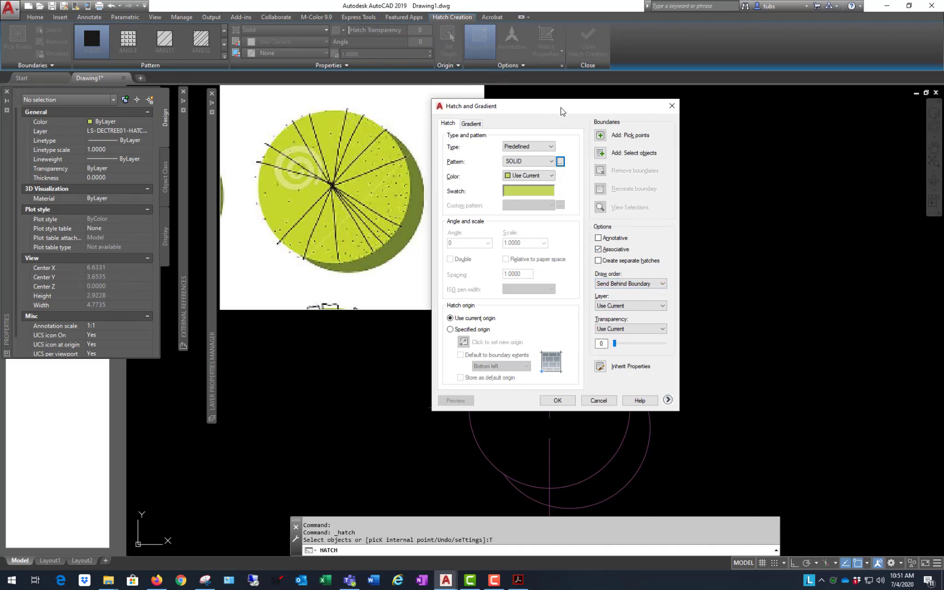
Step: Fill the main circle with the SOLID hatch, selecting the circle itself as the boundary
left_click_drag(532, 104, 571, 106)
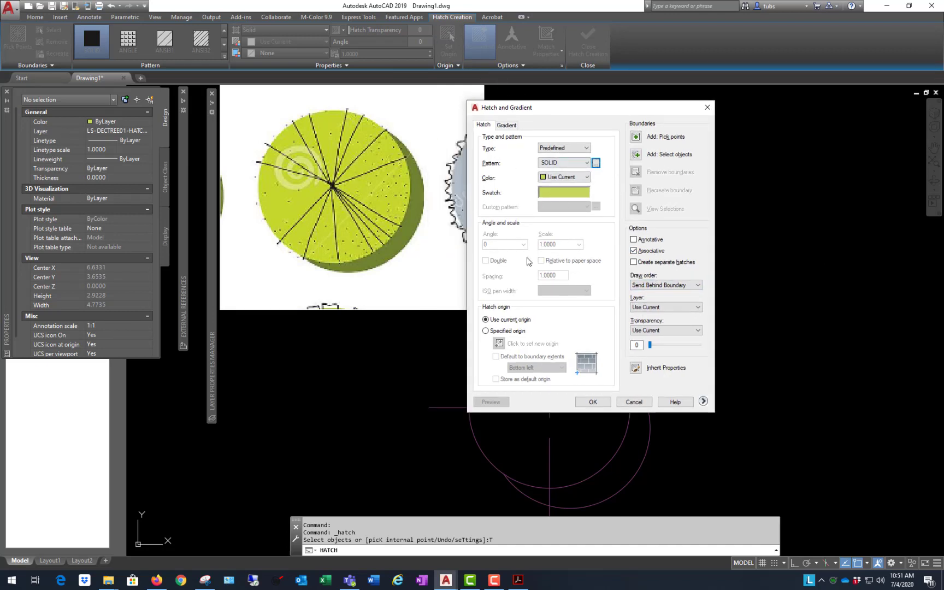
left_click(592, 402)
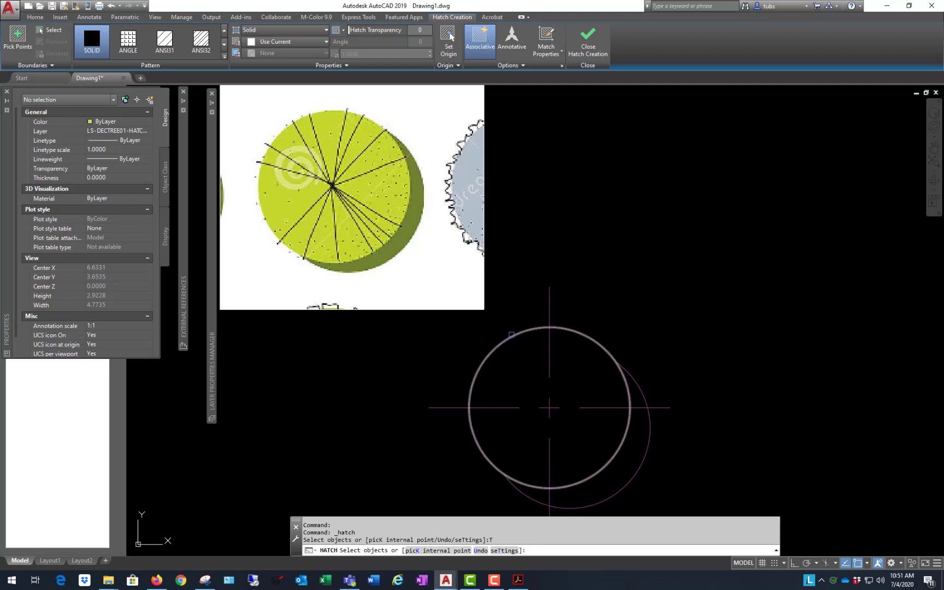
left_click(510, 335)
key("Return")
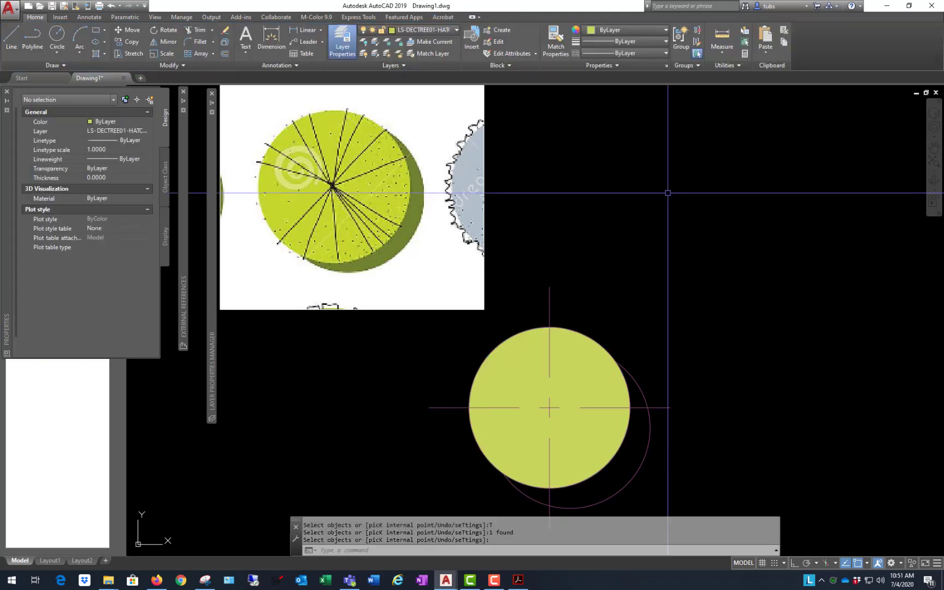
Step: Make LS-DECTREE01-HATCH-DROPSHADOW the current layer
mouse_move(214, 133)
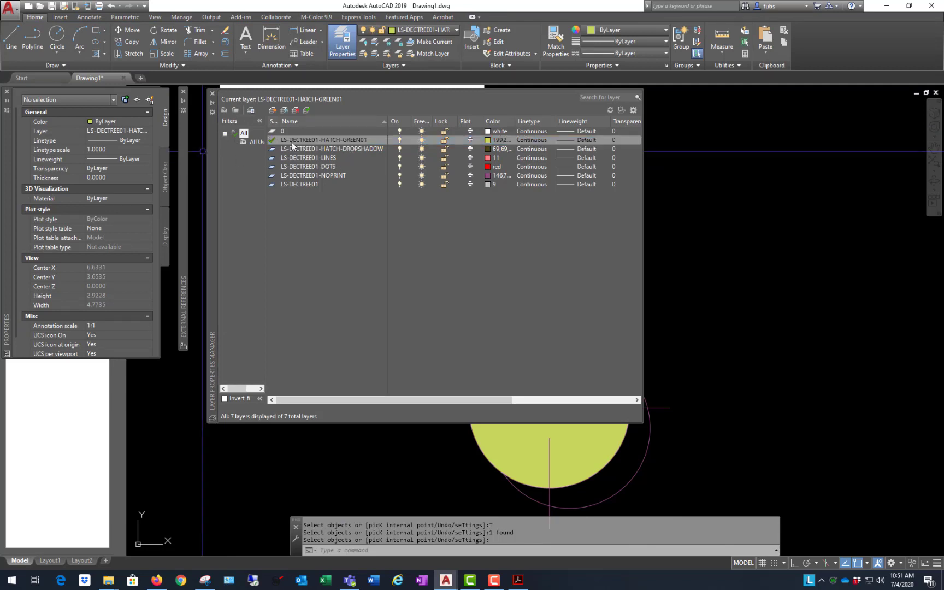
left_click(273, 150)
right_click(274, 150)
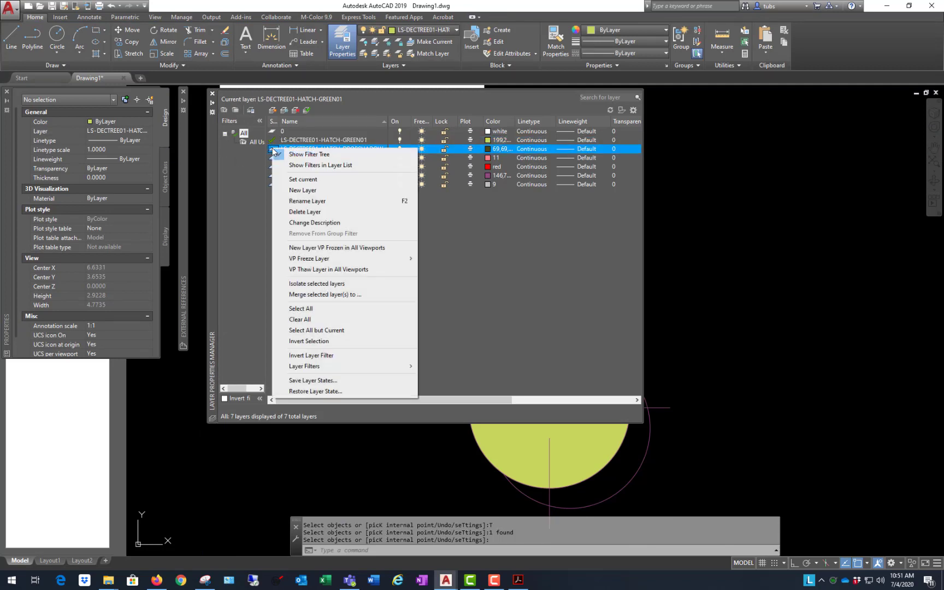
left_click(332, 181)
left_click(761, 158)
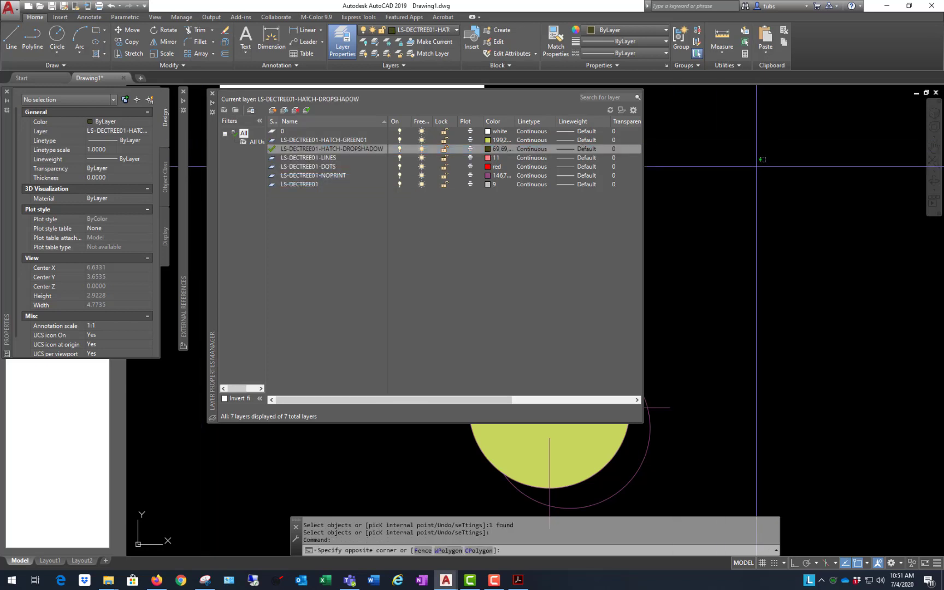
left_click(757, 159)
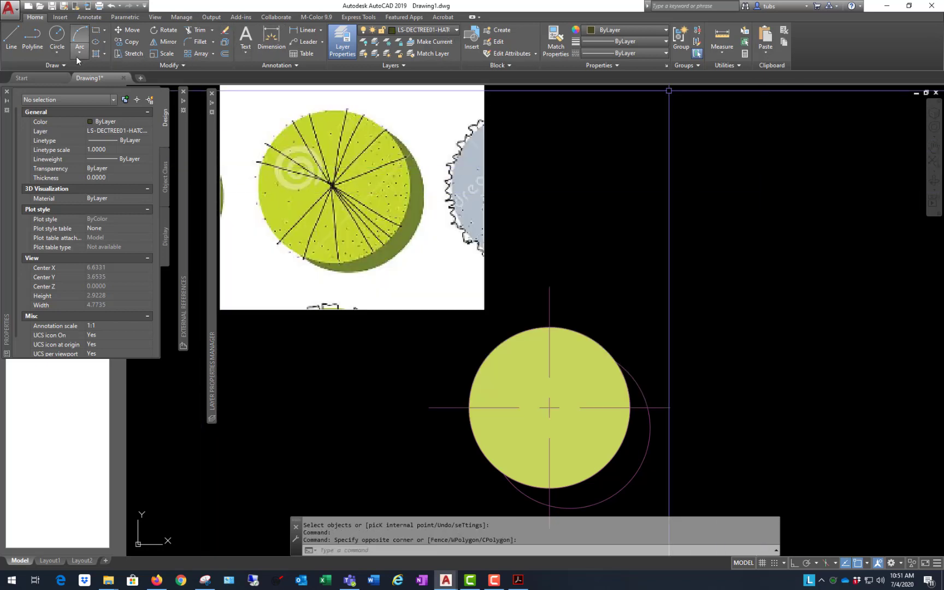
Step: Try to fill the drop shadow with a solid hatch by selecting its trimmed outer arc as the boundary
left_click(96, 54)
scroll(617, 273, "down", 2)
scroll(647, 343, "up", 2)
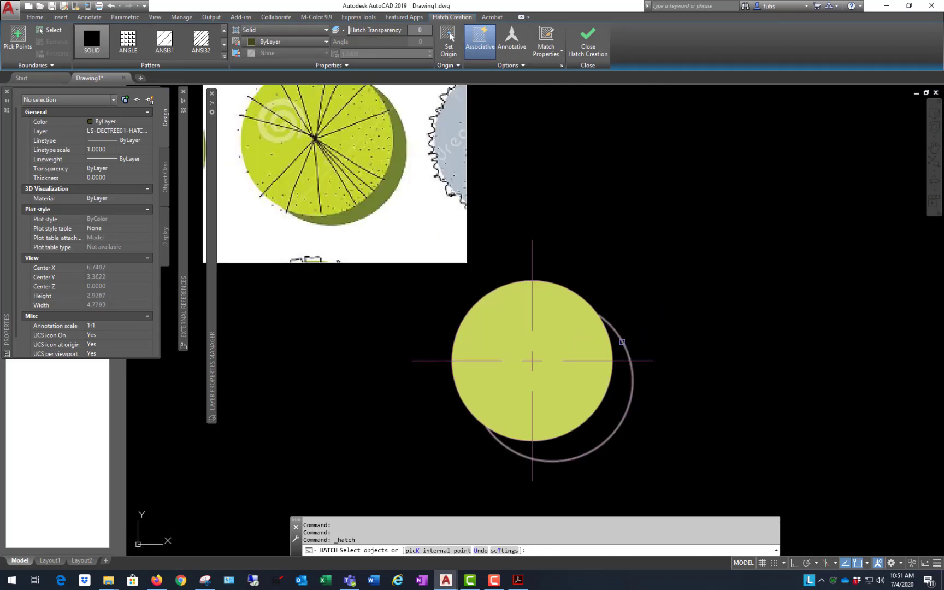
left_click(621, 342)
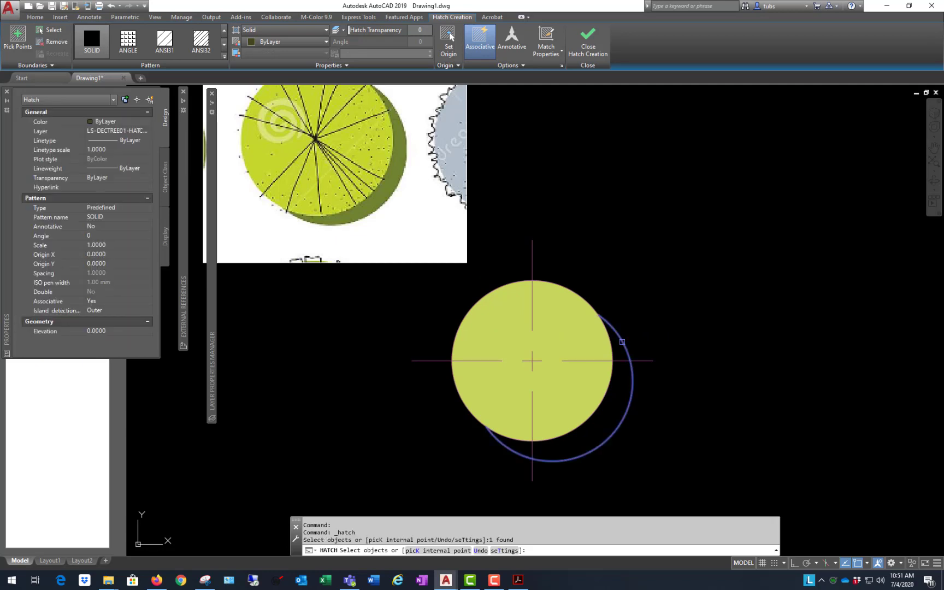
key("Return")
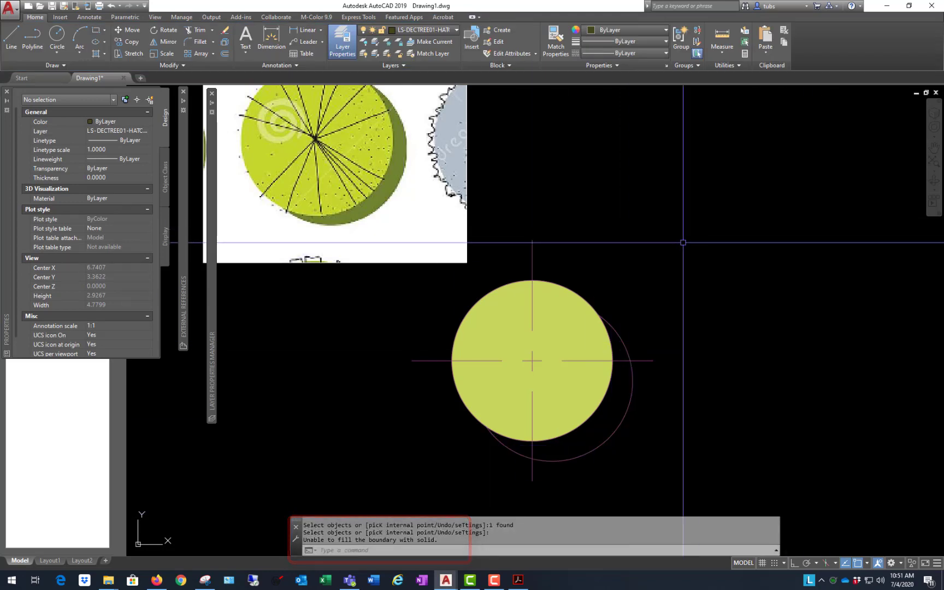
Step: Hatch the upper section of the drop-shadow crescent solid by picking an internal point above the horizontal center line
key("Return")
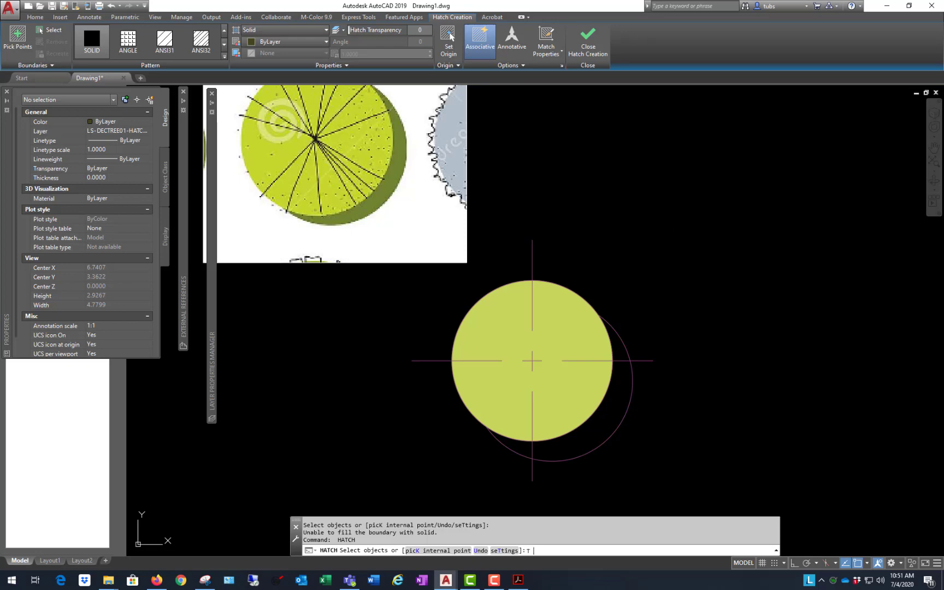
type("T")
key("Return")
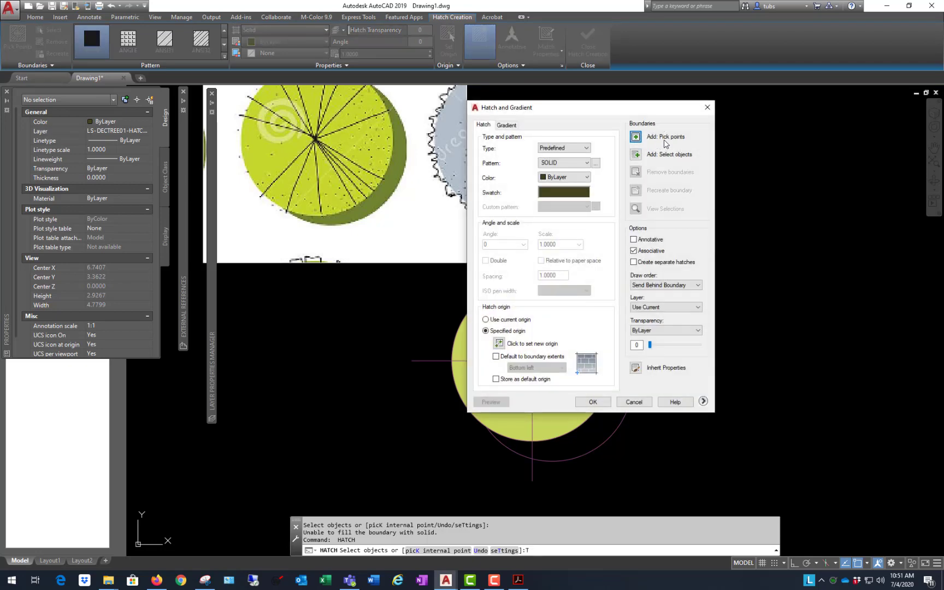
left_click(636, 138)
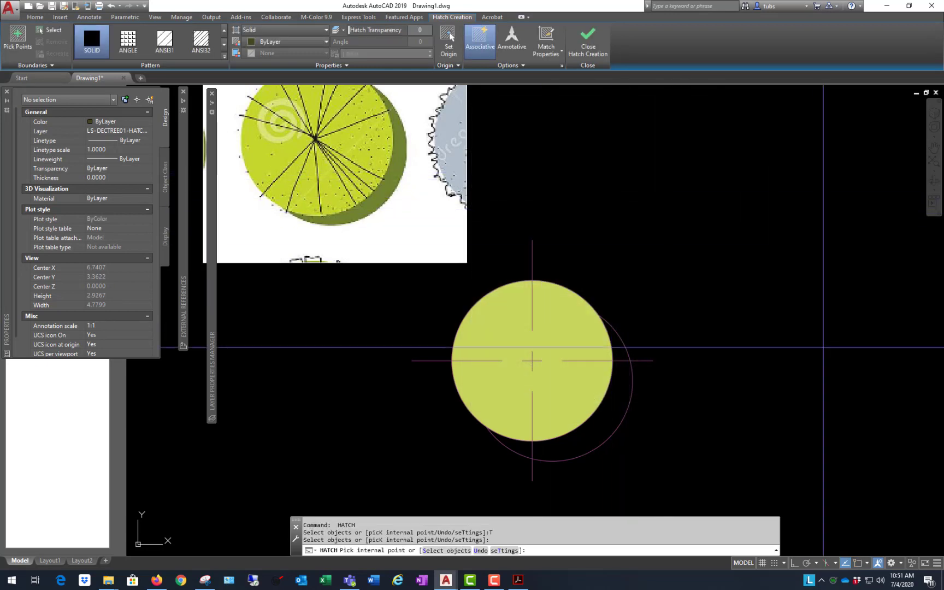
scroll(560, 350, "up", 2)
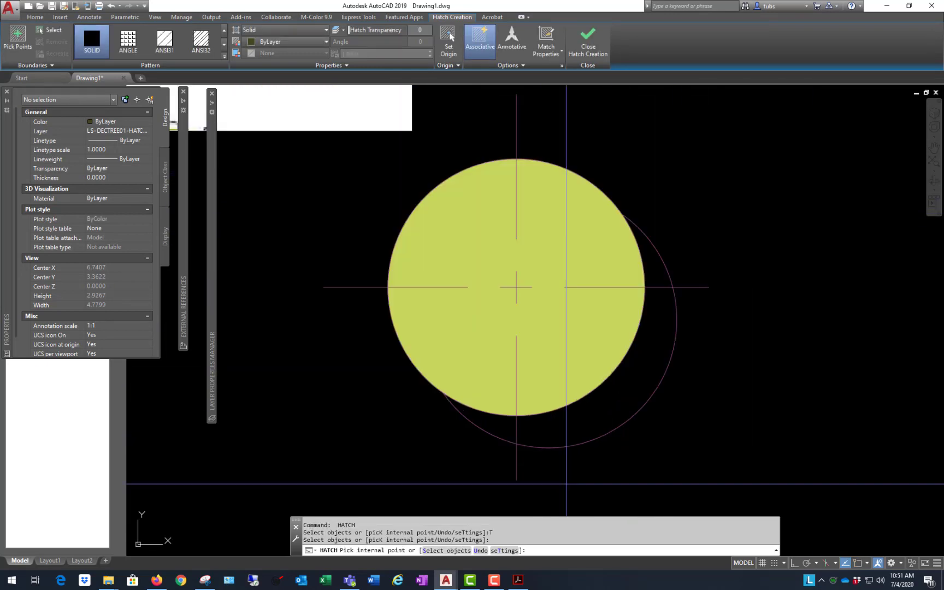
left_click(654, 268)
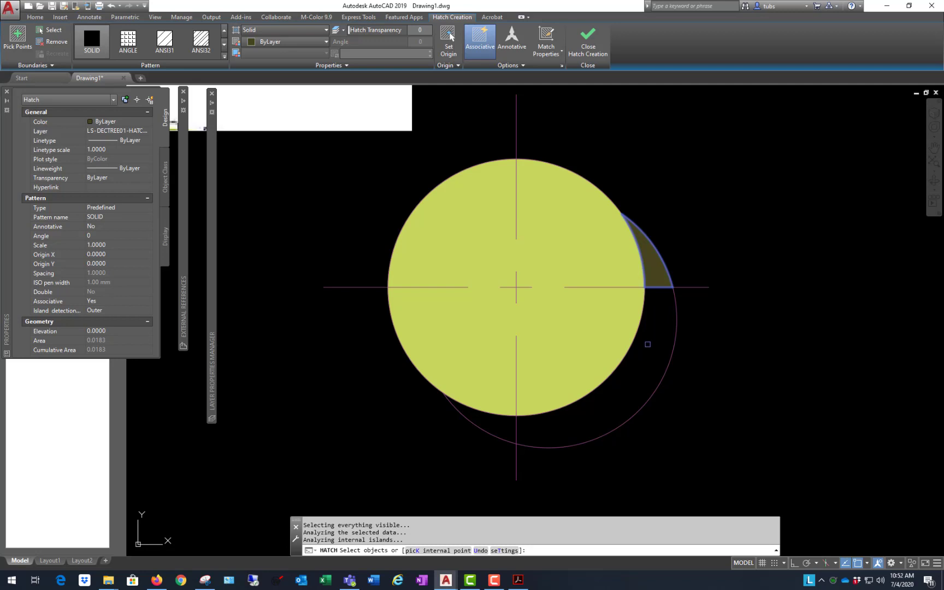
key("Return")
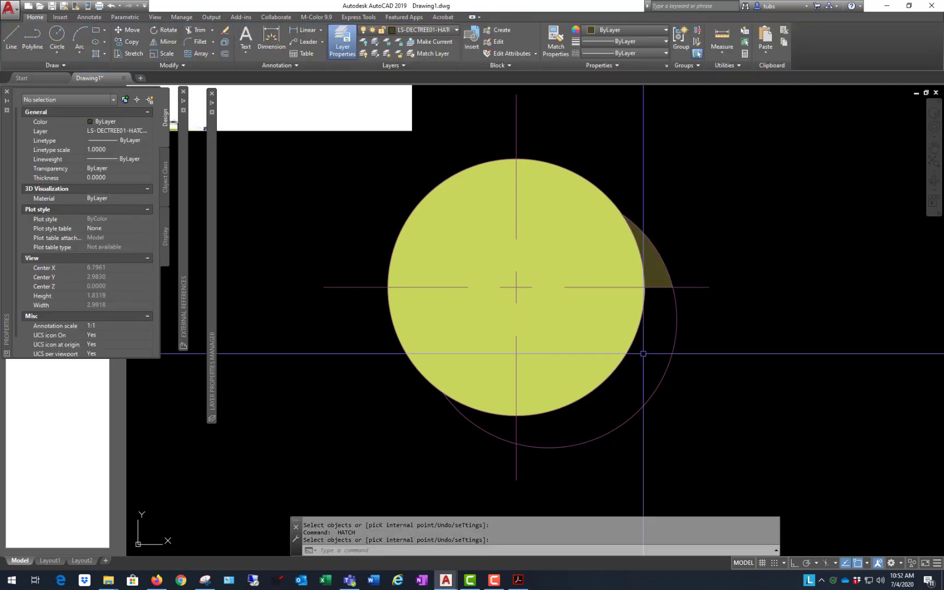
Step: Add a solid hatch to the remaining sections of the drop-shadow crescent by picking internal points
key("Return")
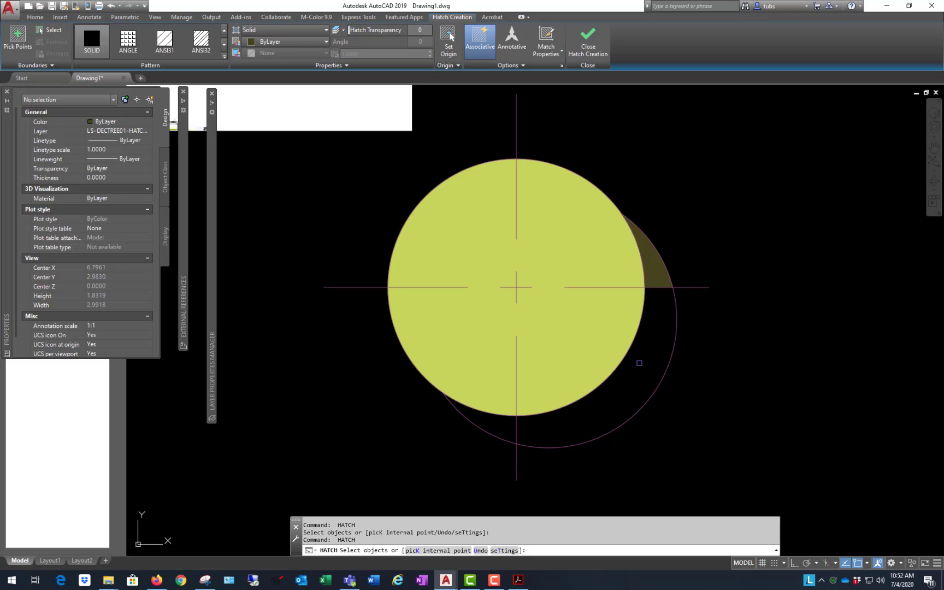
type("k")
key("Return")
left_click(507, 421)
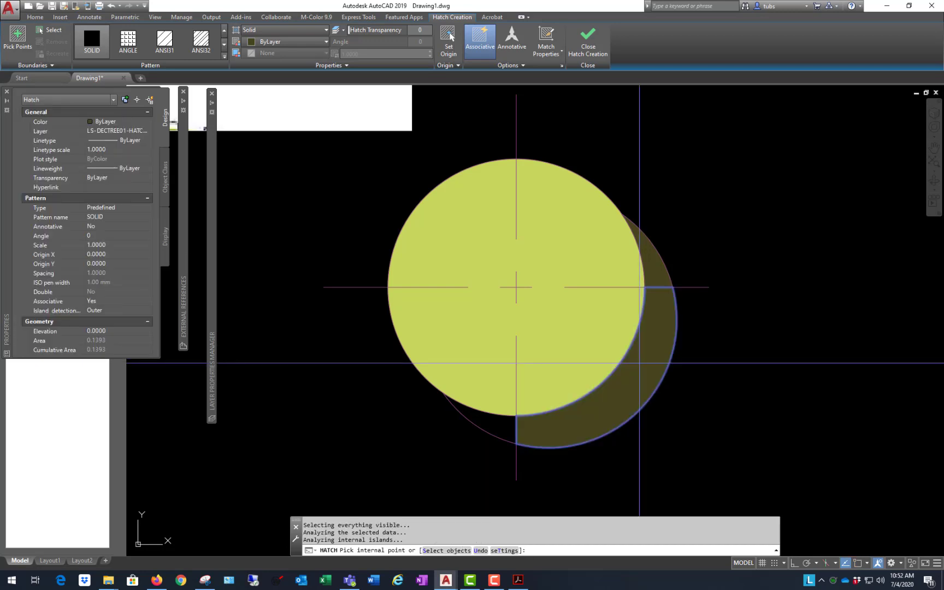
key("Return")
Step: Erase both separate drop-shadow hatches
left_click(502, 424)
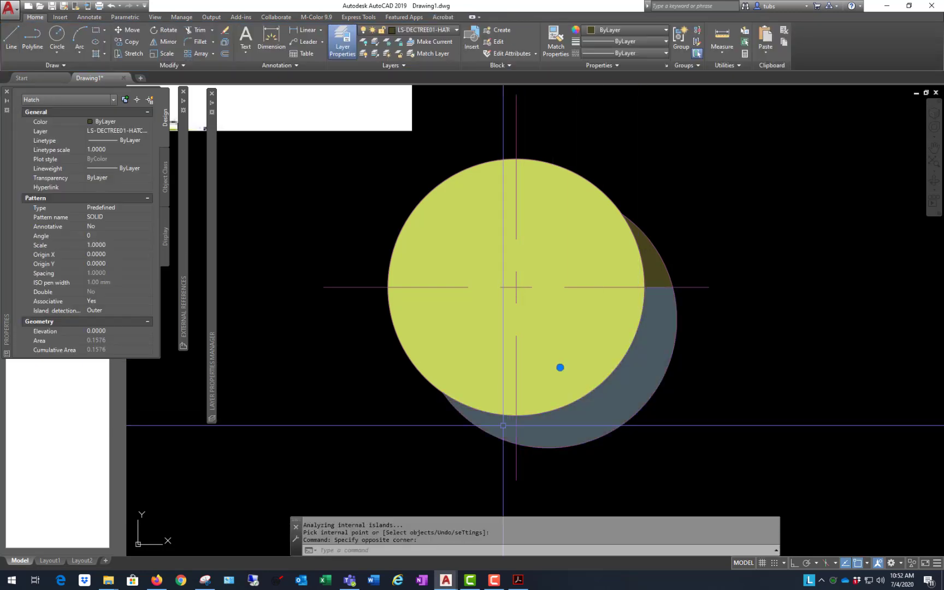
left_click(650, 256)
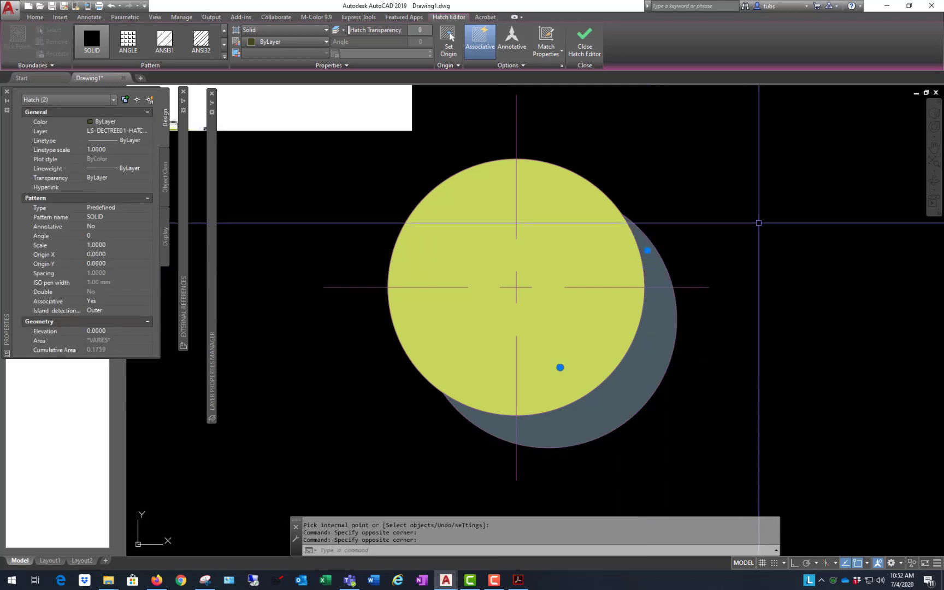
type("e")
key("Return")
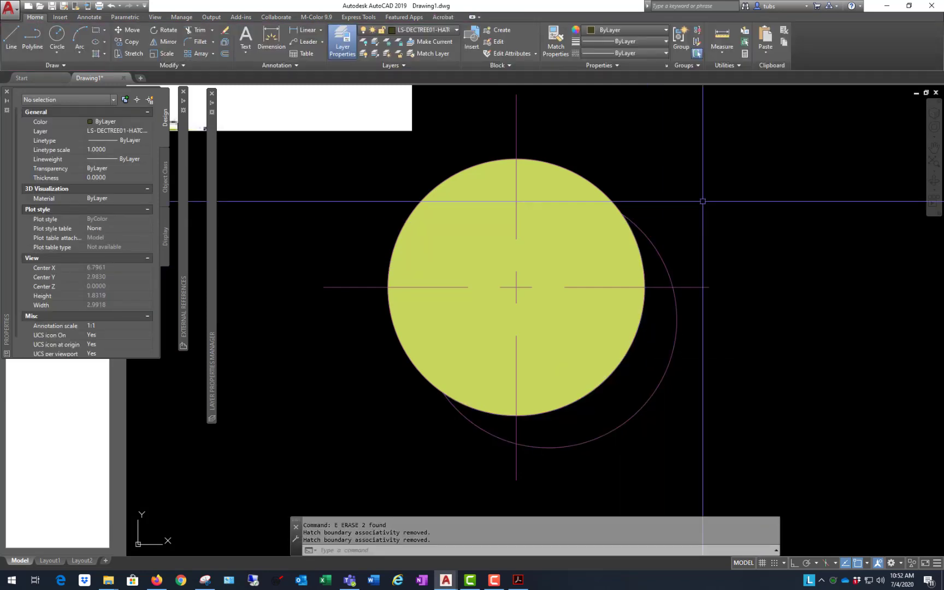
Step: Fill the whole drop-shadow crescent with a single solid hatch, picking an internal point in each of its sections
left_click(93, 57)
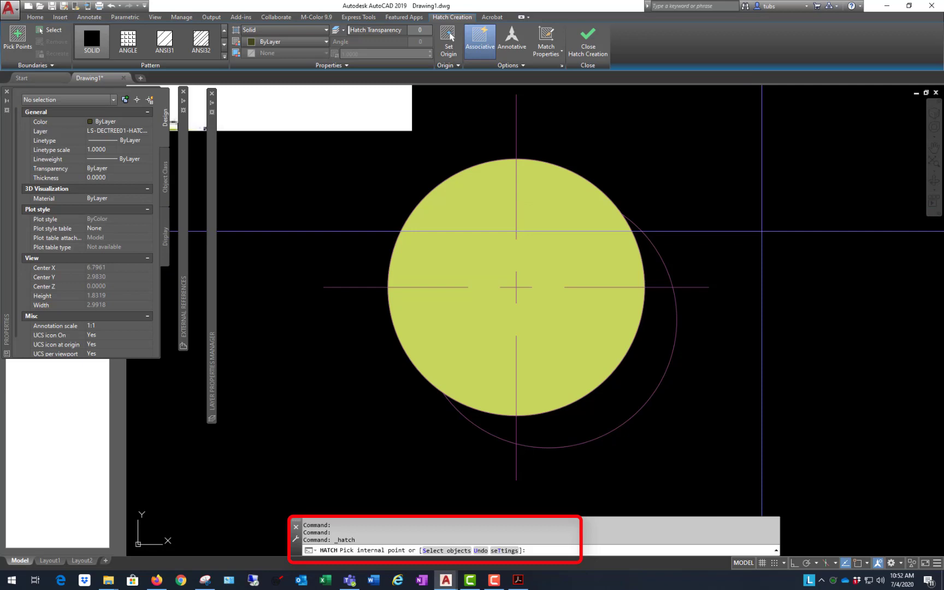
type("s")
key("Return")
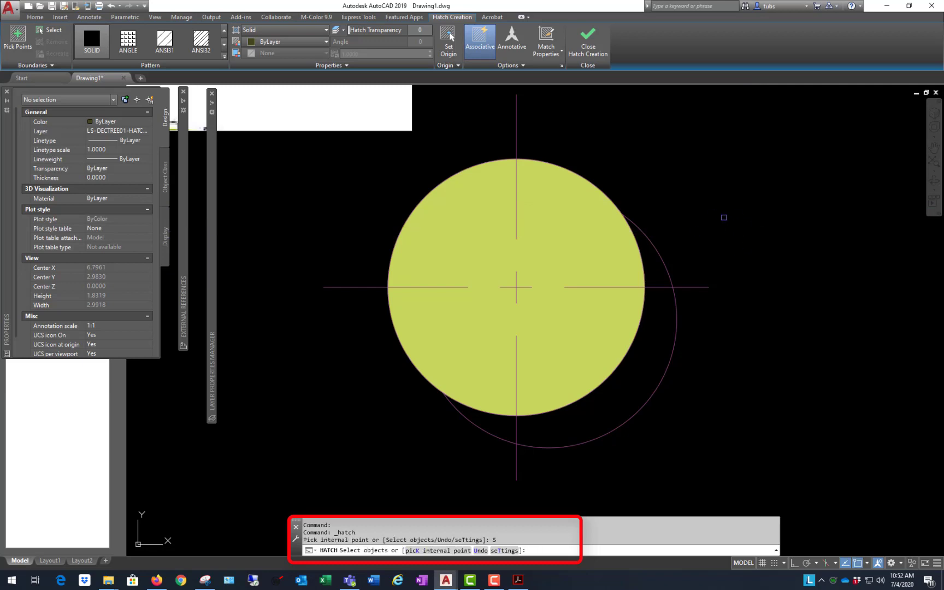
type("k")
key("Return")
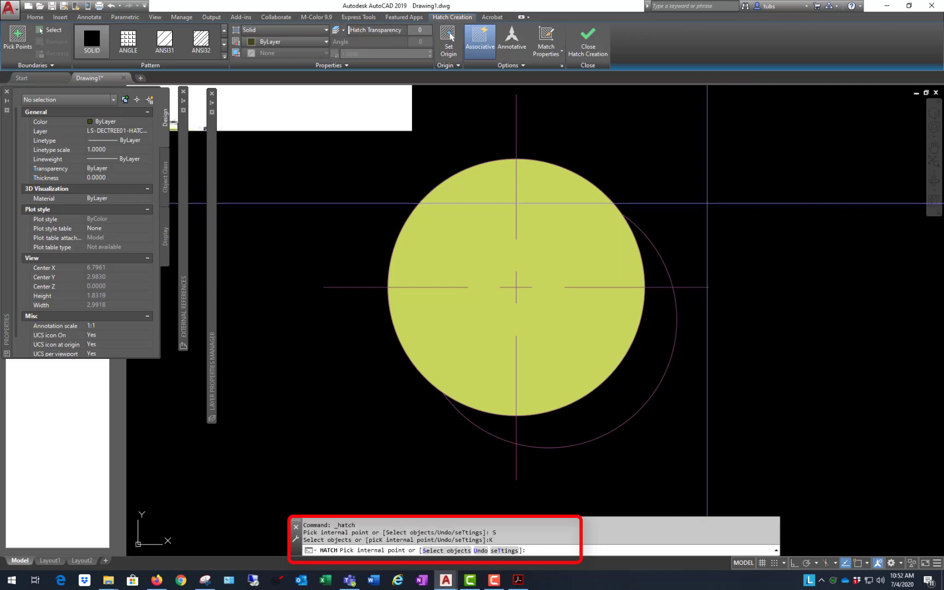
left_click(666, 338)
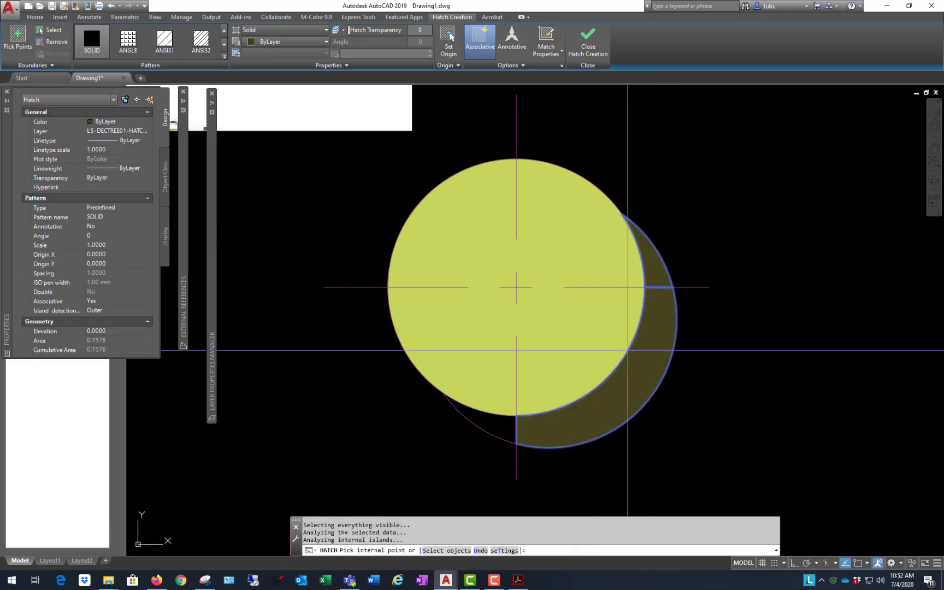
key("Return")
scroll(472, 379, "down", 2)
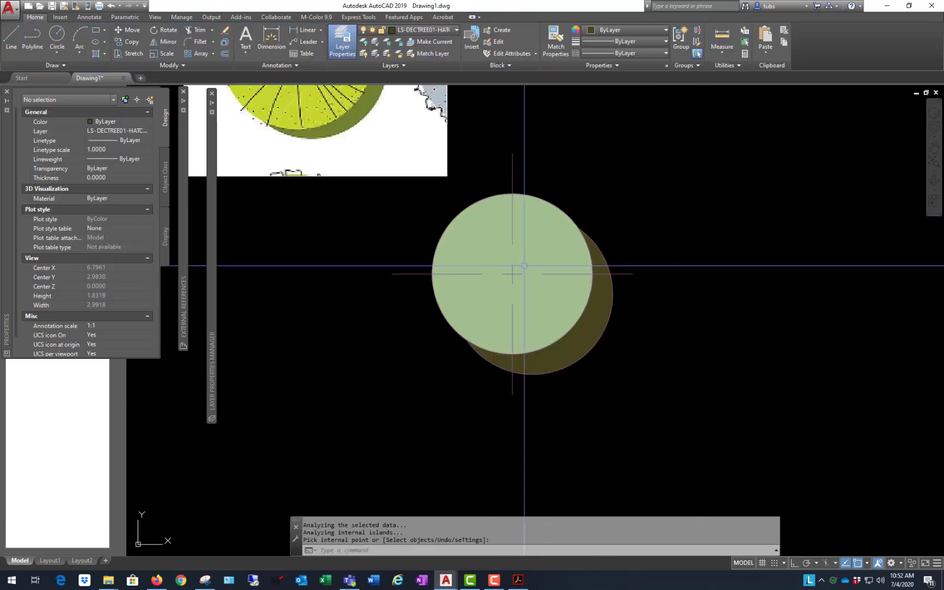
Step: Check that the drop-shadow hatch selects as one object and compare the symbol with the reference tree image
left_click(597, 316)
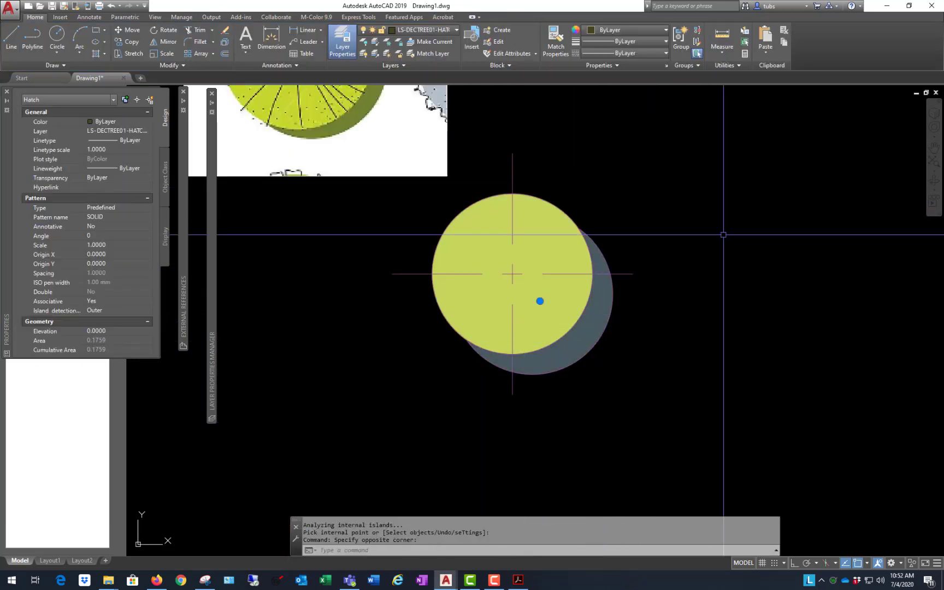
scroll(496, 371, "up", 4)
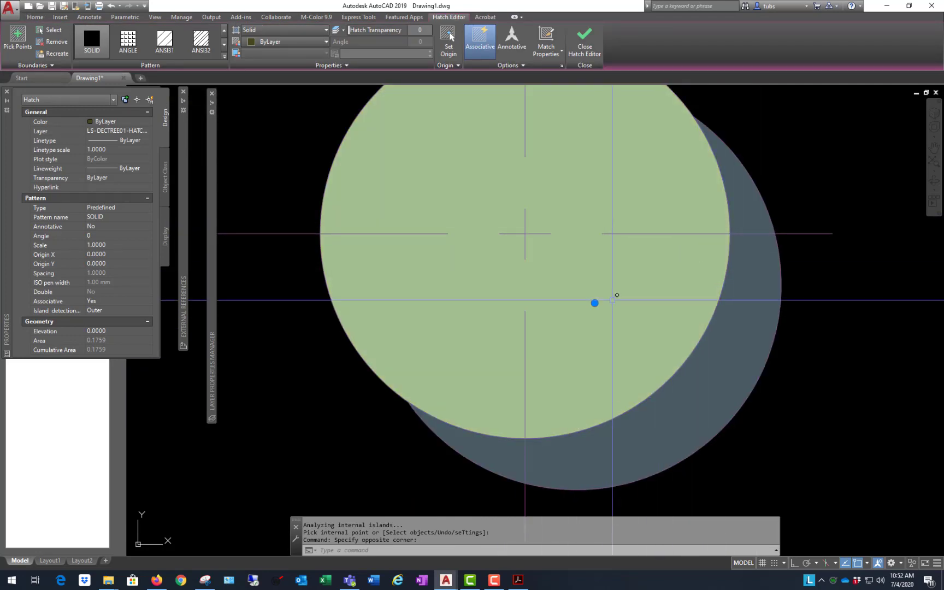
scroll(615, 295, "down", 4)
key("Escape")
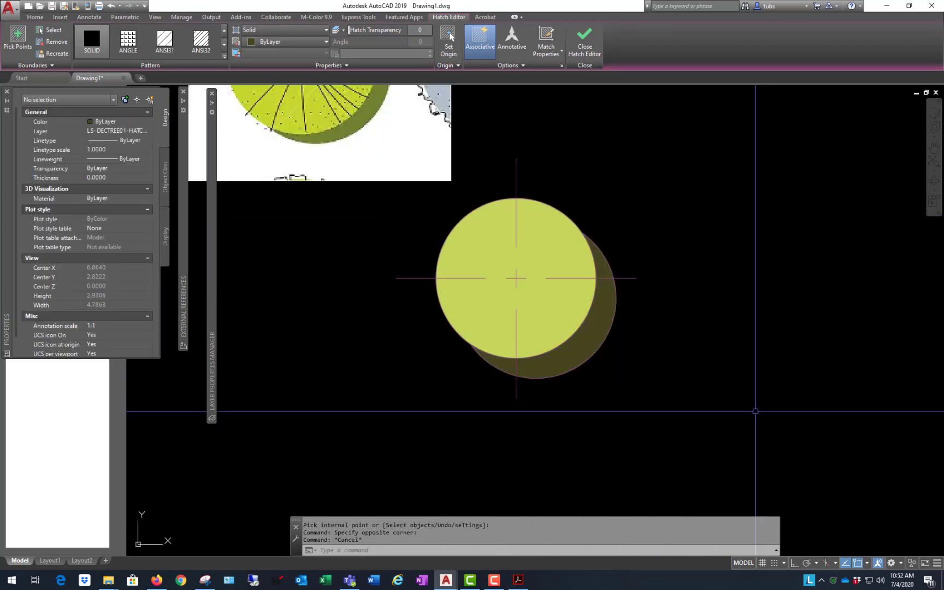
scroll(660, 437, "down", 2)
scroll(626, 180, "up", 2)
scroll(495, 200, "down", 2)
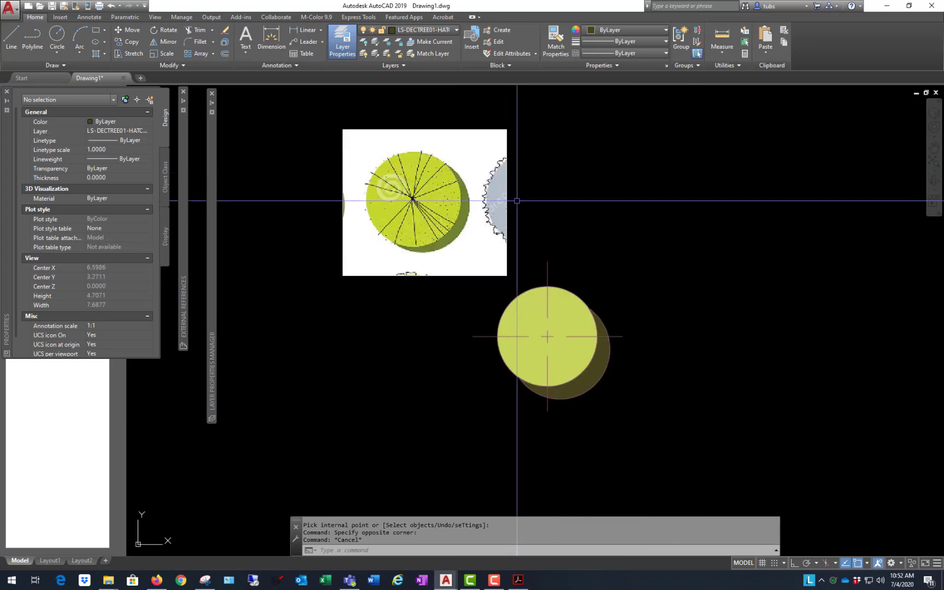
scroll(490, 257, "up", 2)
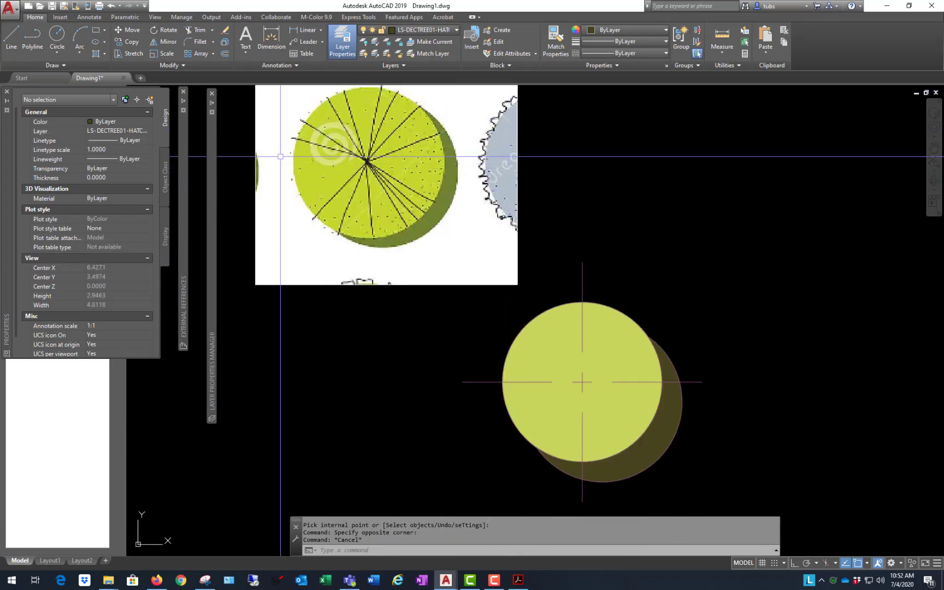
Step: Make LS-DECTREE01-LINES the current layer
mouse_move(213, 144)
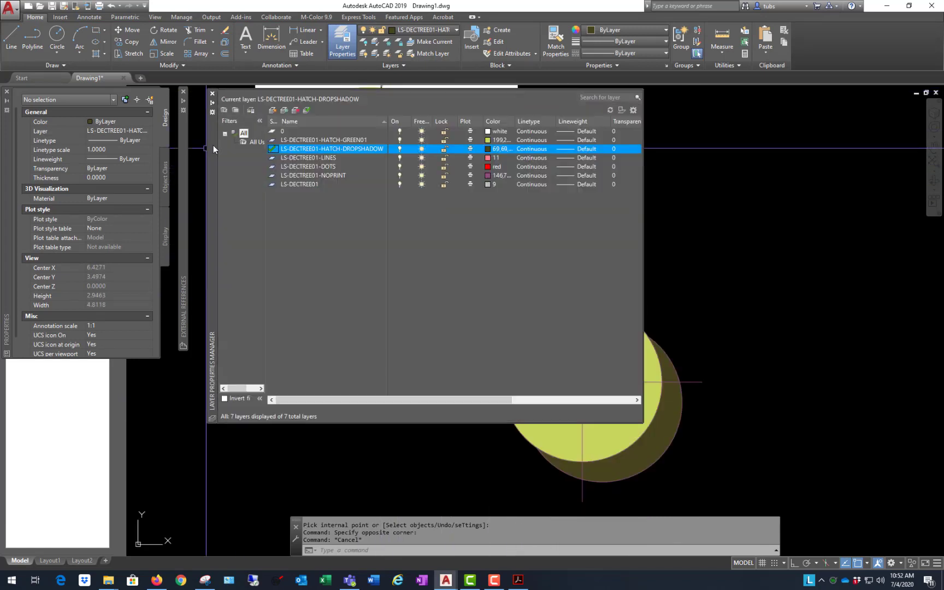
left_click(310, 159)
double_click(273, 158)
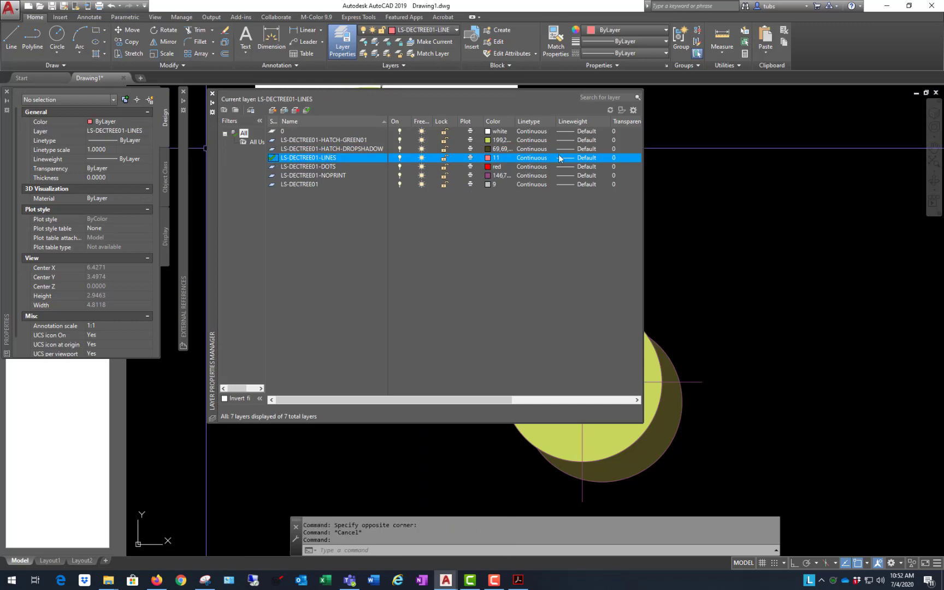
left_click(786, 247)
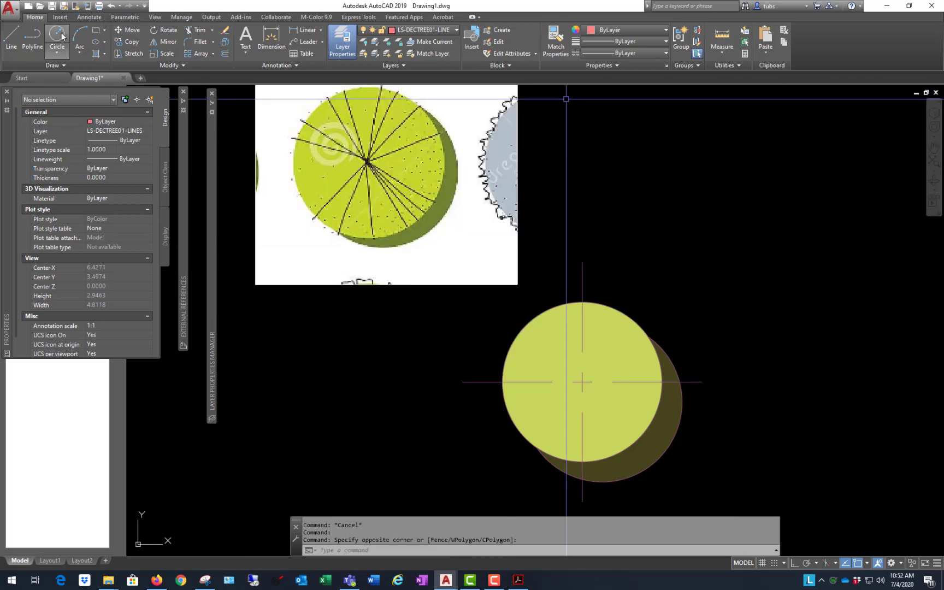
Step: Draw two branch lines from the circle's center past its upper edge, the first about 0.58 long at about 79° and the second farther right
left_click(11, 37)
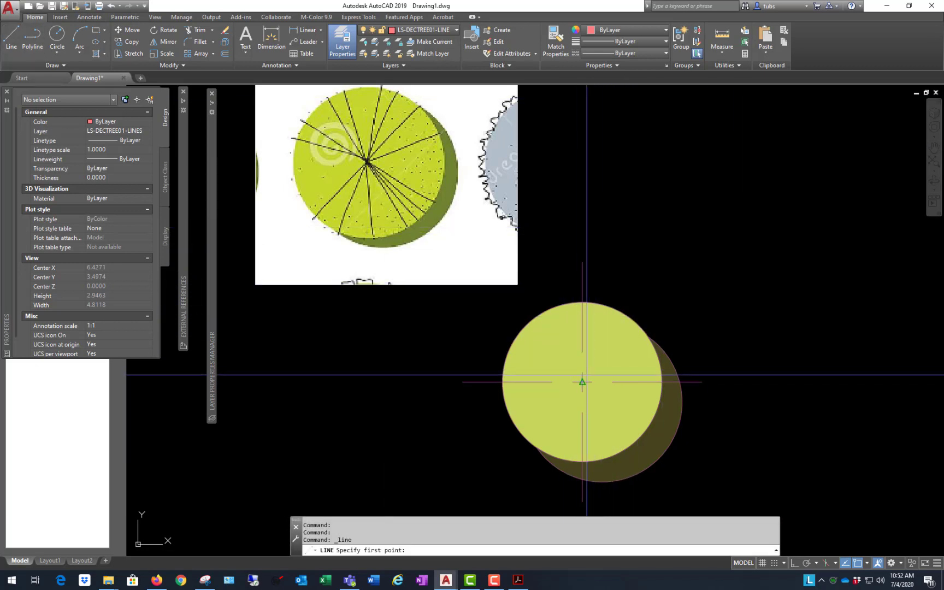
left_click(582, 382)
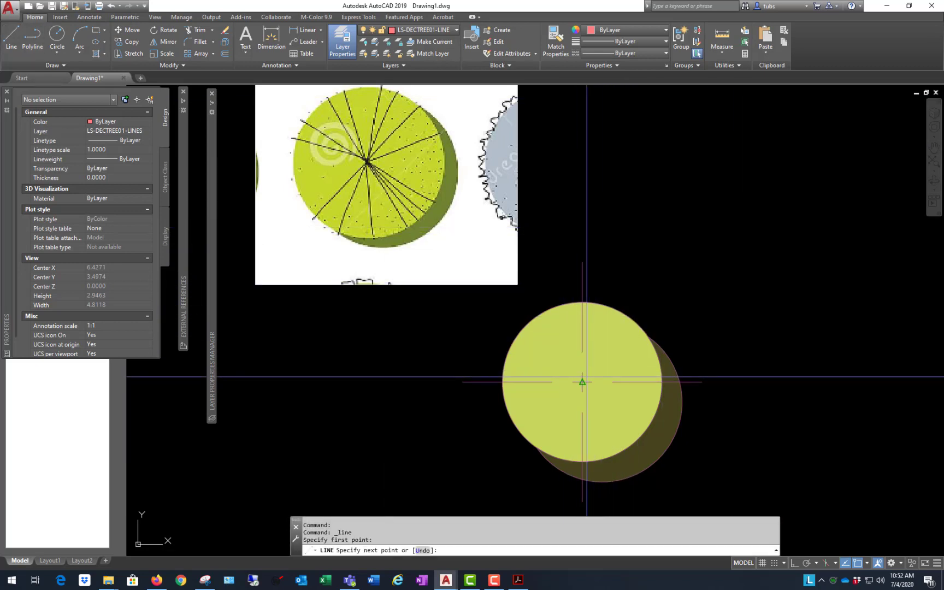
left_click(599, 292)
key("Return")
key("Return")
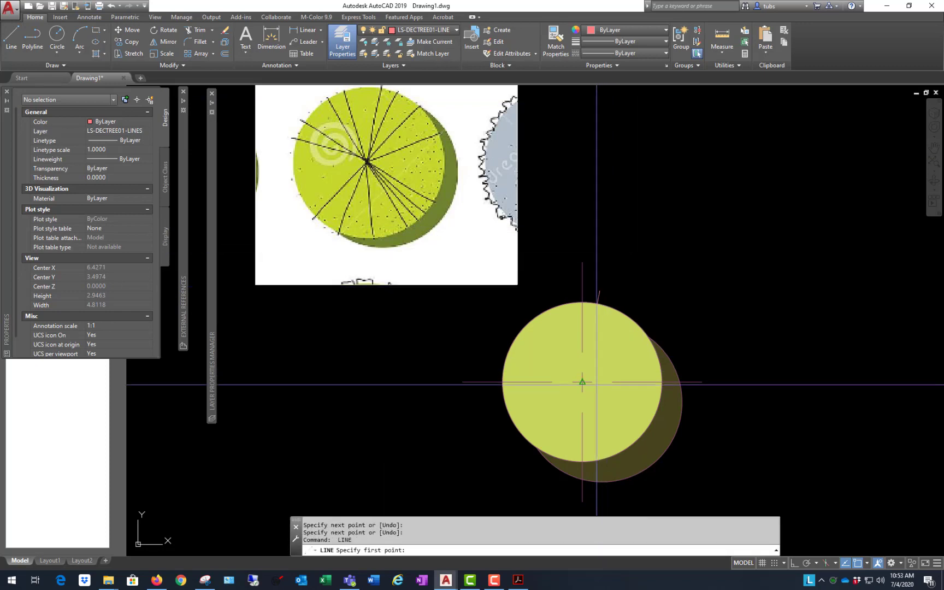
left_click(582, 381)
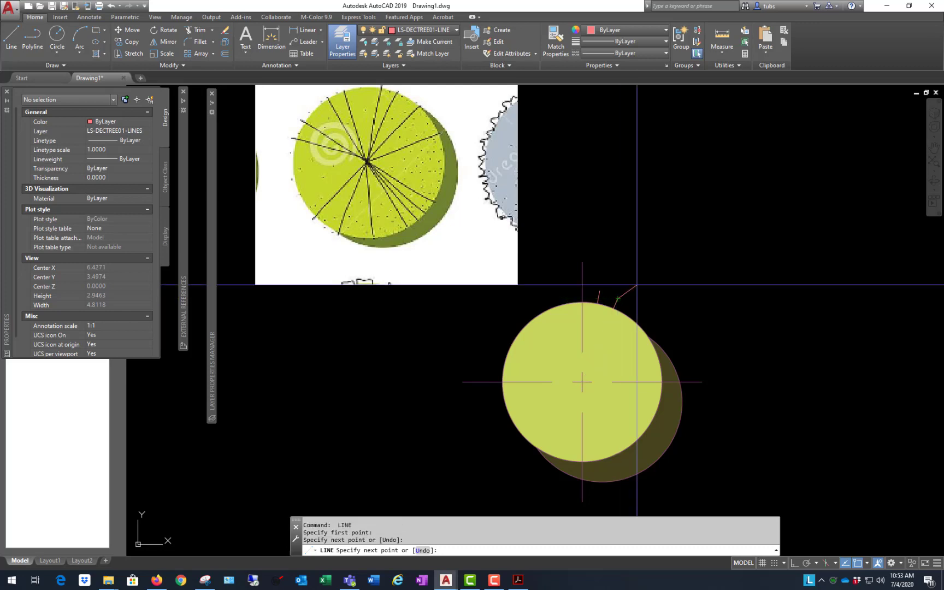
key("Return")
scroll(597, 267, "down", 3)
Step: Draw a third branch line from the circle's center to just outside its upper-right edge
key("Return")
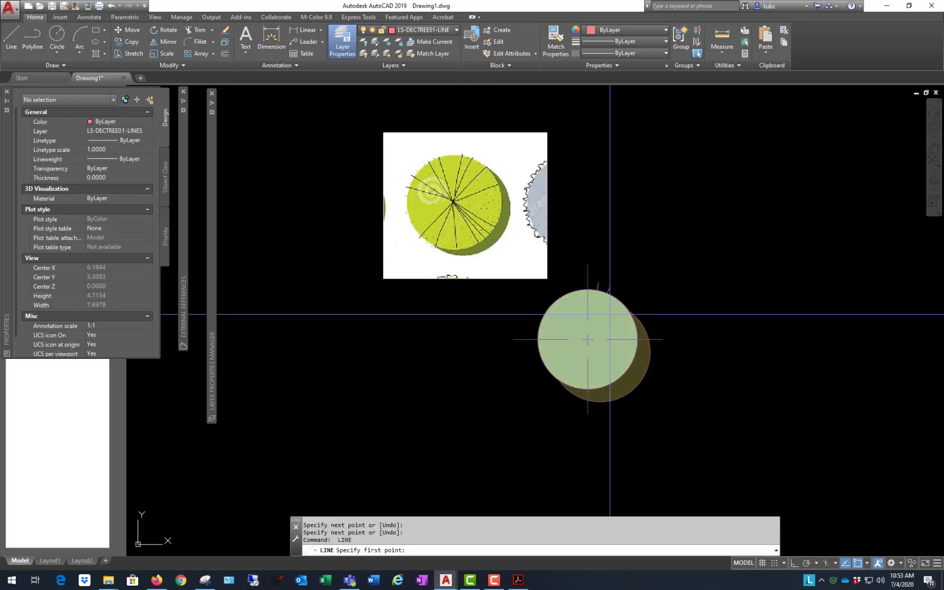
left_click(589, 336)
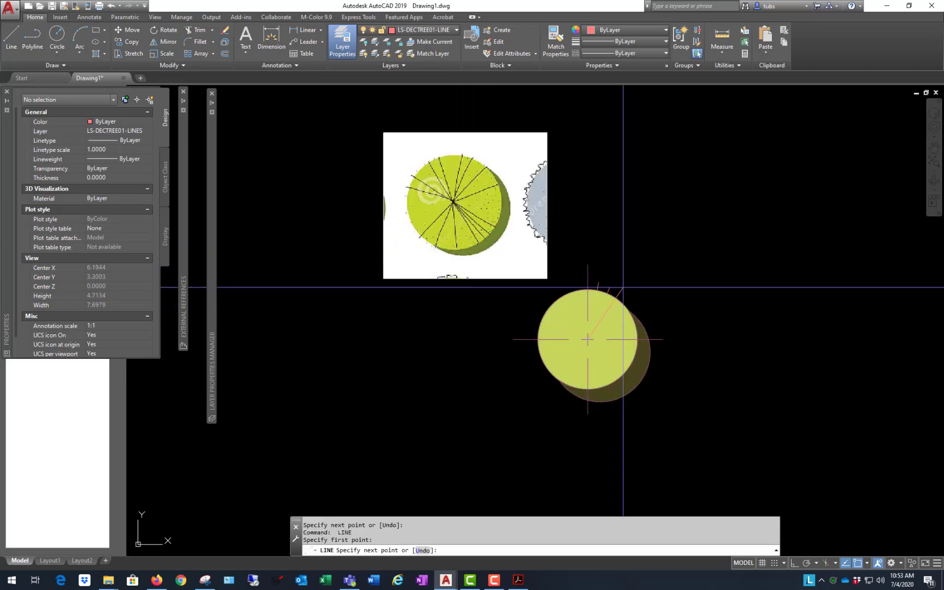
scroll(619, 294, "up", 4)
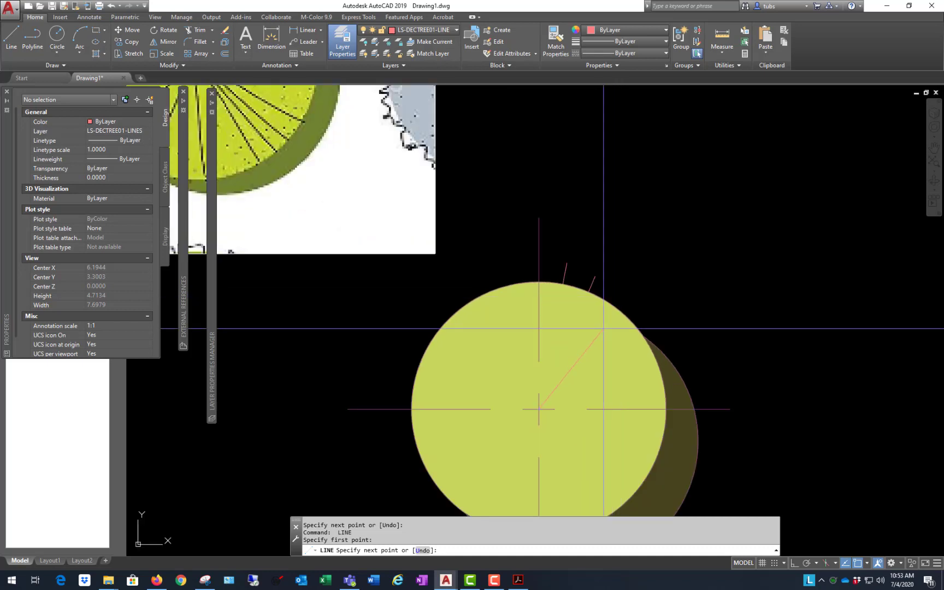
left_click(616, 299)
key("Return")
scroll(612, 238, "down", 2)
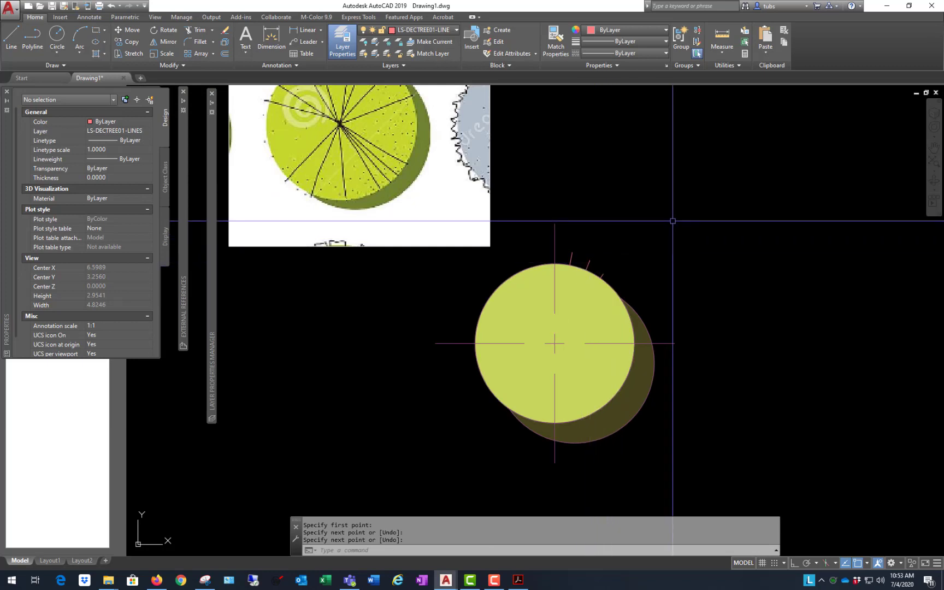
Step: Regenerate the drawing to refresh the branch lines over the green fill and compare them with the reference image
type("re")
key("Return")
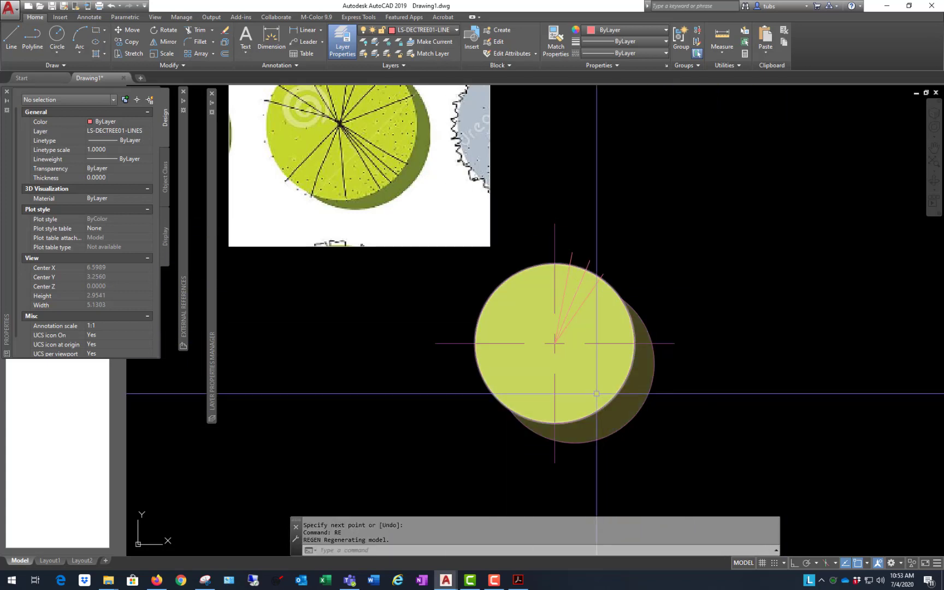
scroll(579, 304, "up", 1)
scroll(709, 345, "down", 1)
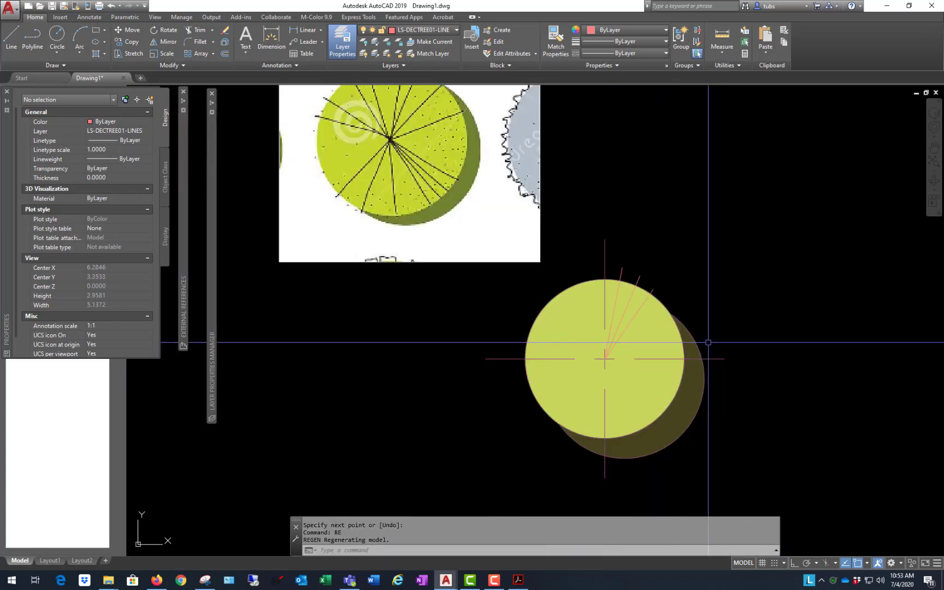
scroll(537, 291, "down", 1)
scroll(609, 238, "up", 1)
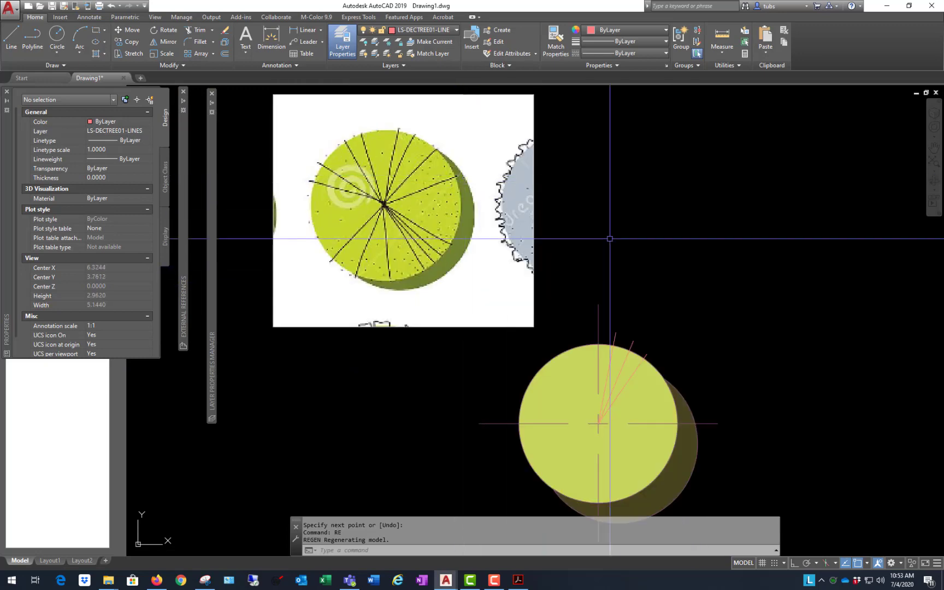
scroll(672, 355, "up", 1)
scroll(672, 377, "down", 1)
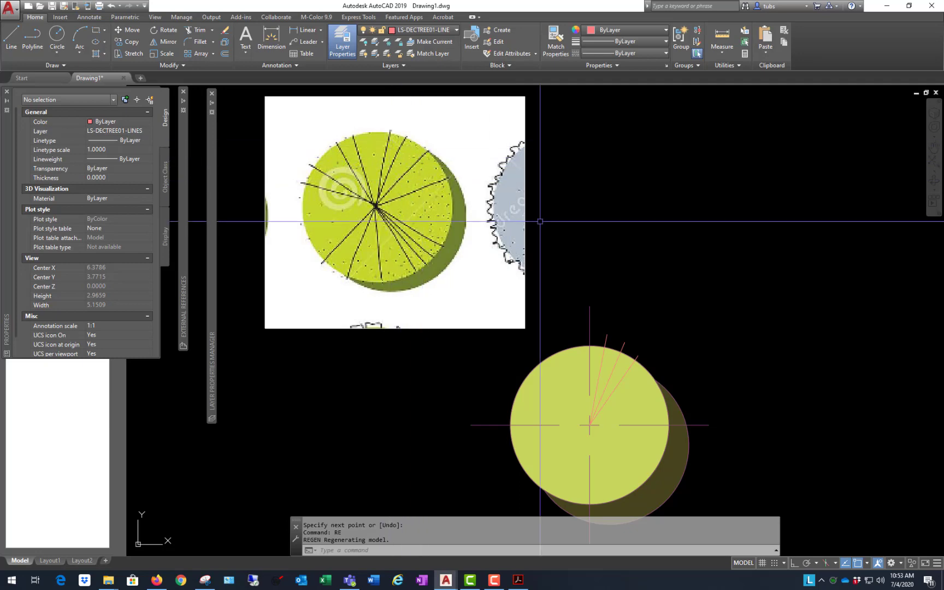
Step: Stretch the outer end of the branch line nearest vertical toward its neighbor, ending just outside the circle's edge
scroll(617, 349, "up", 3)
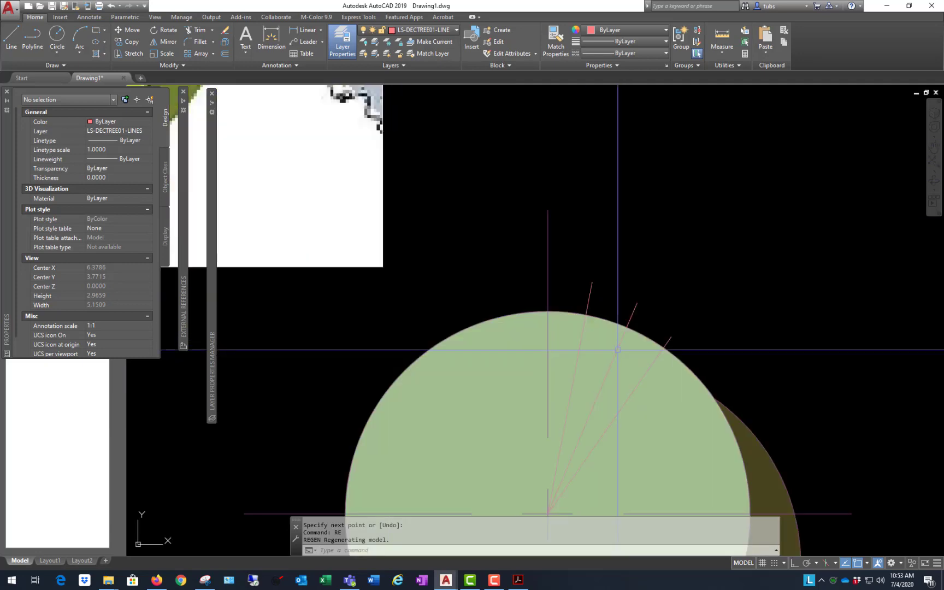
left_click(591, 283)
left_click(592, 282)
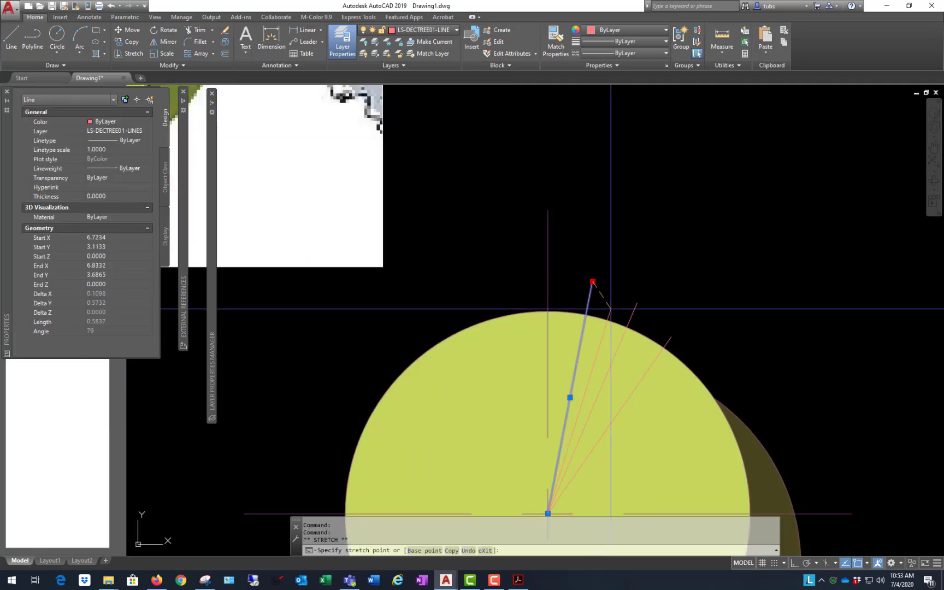
scroll(606, 273, "down", 5)
key("Escape")
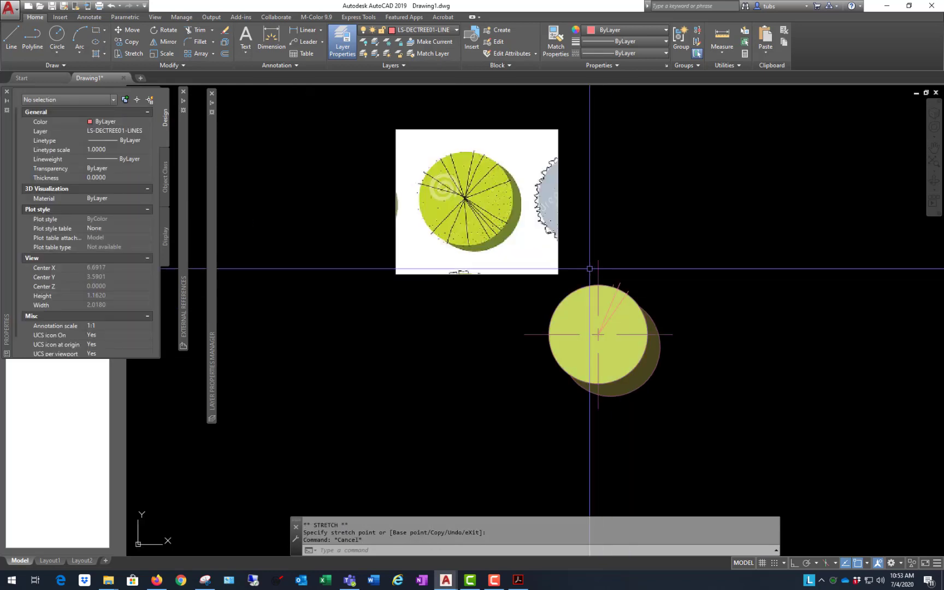
Step: Draw a shallow branch line from the circle's center to its right edge, ending just inside the upper part of the drop shadow
scroll(590, 268, "up", 2)
type("u")
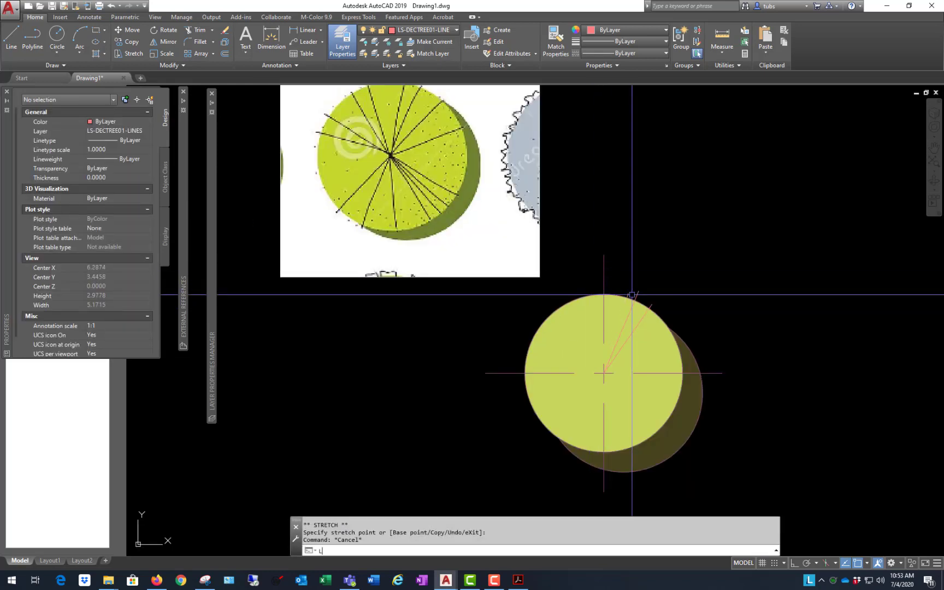
key("Return")
left_click(604, 373)
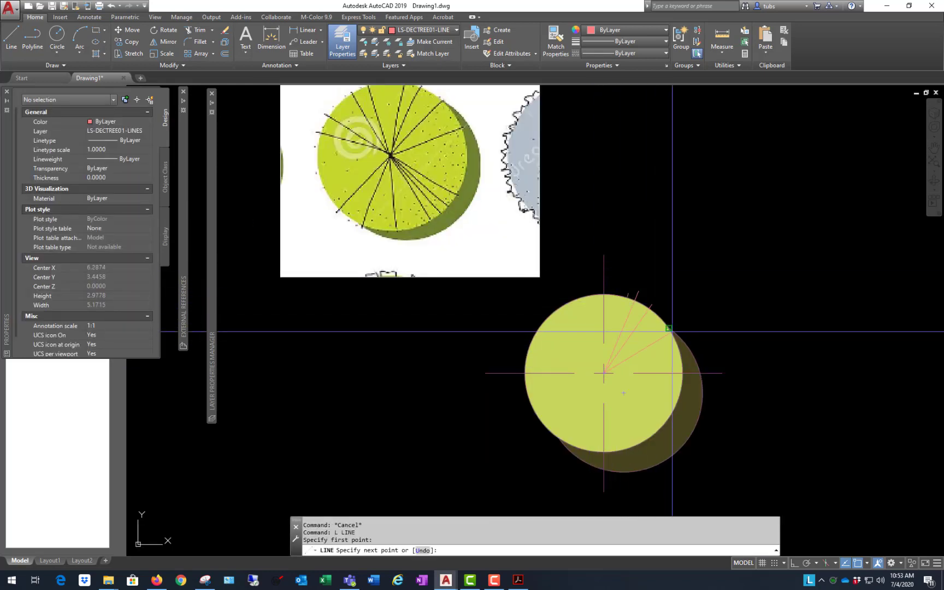
scroll(668, 327, "up", 6)
left_click(394, 507)
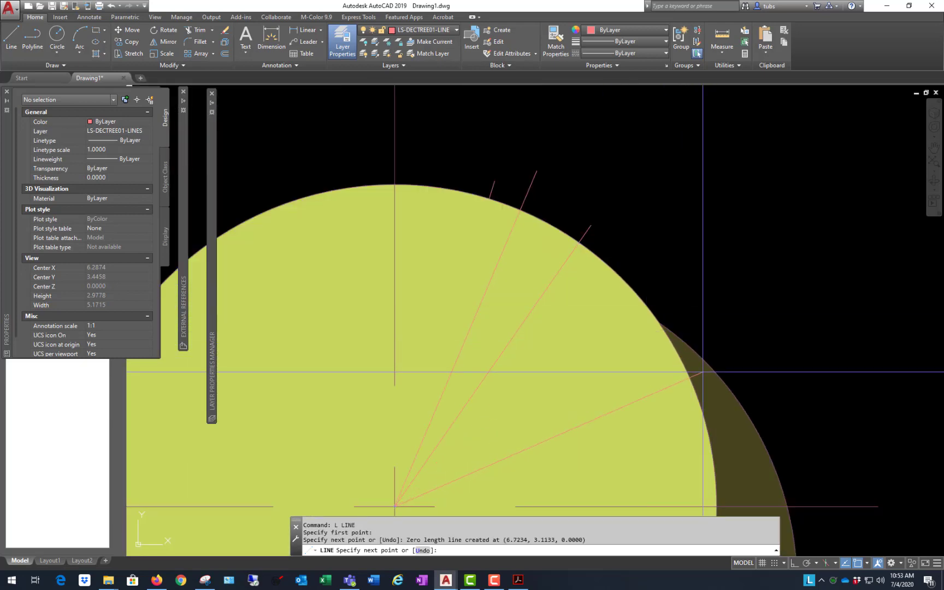
left_click(702, 373)
scroll(593, 235, "down", 8)
key("Return")
Step: Draw two closely spaced branch lines from the circle's center toward the lower right, ending in the drop shadow
key("Return")
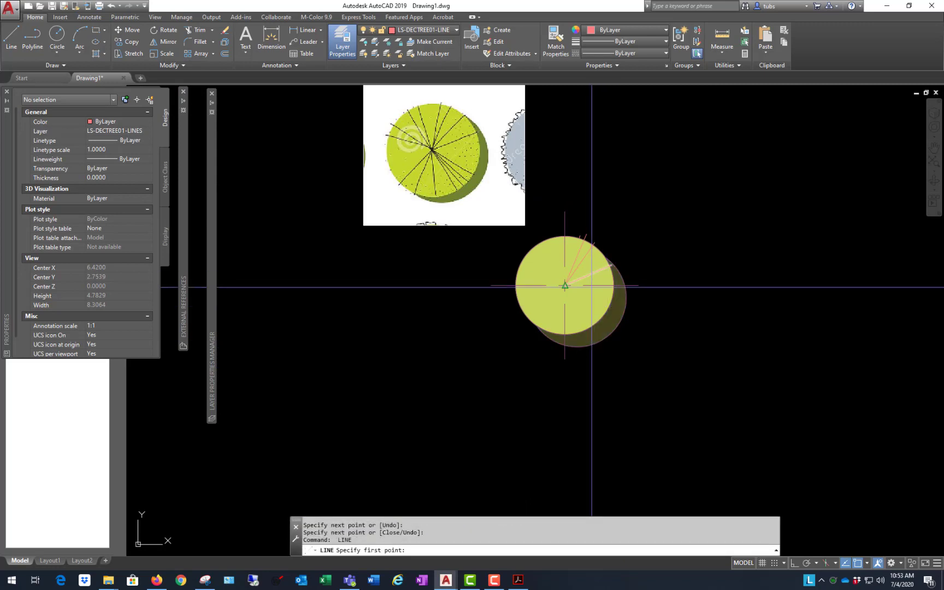
scroll(592, 286, "up", 4)
left_click(523, 268)
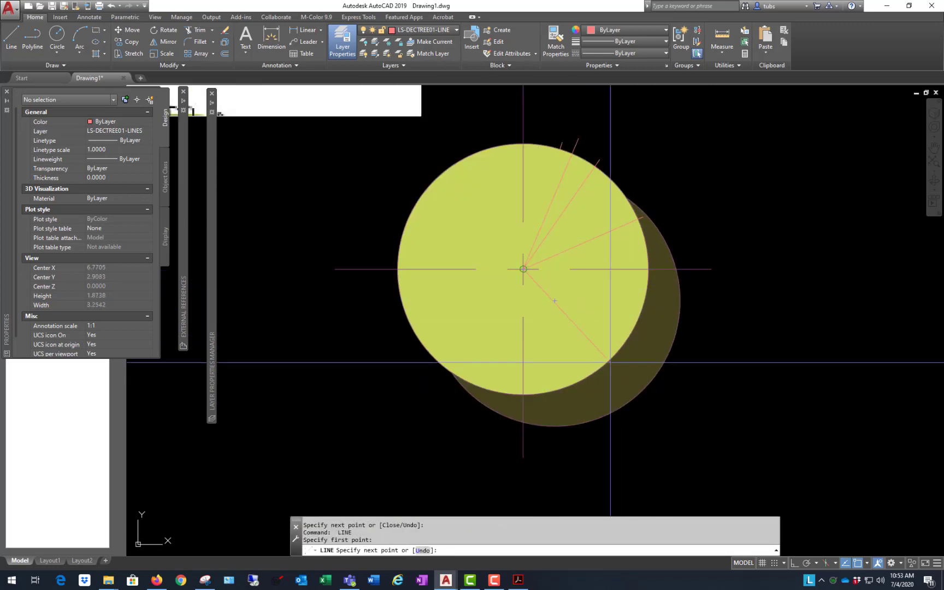
left_click(630, 365)
key("Return")
key("Return")
left_click(524, 271)
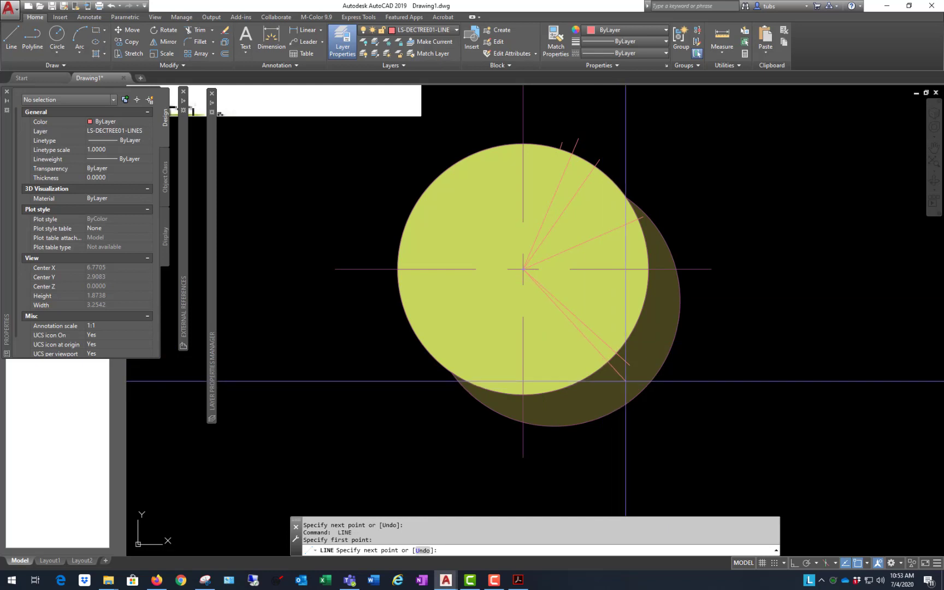
left_click(626, 381)
key("Return")
Step: Draw a steeper branch line from the circle's center beside the two lower-right lines, ending in the drop shadow
key("Return")
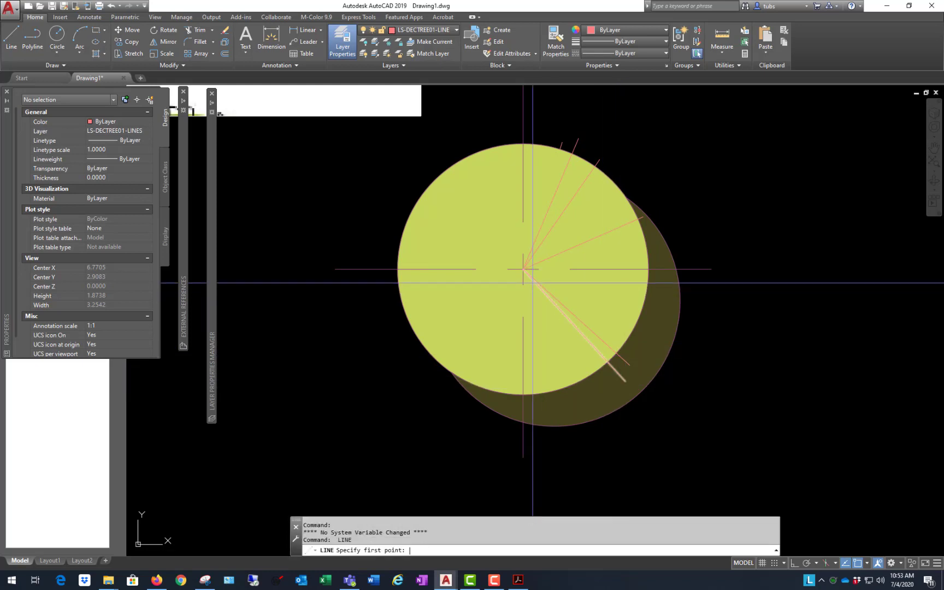
left_click(533, 283)
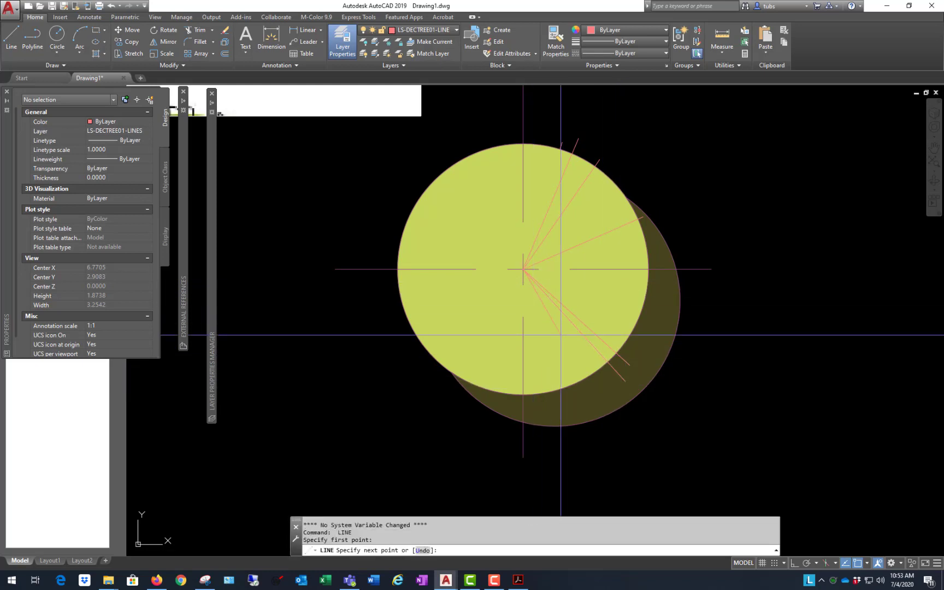
left_click(599, 387)
key("Return")
scroll(628, 386, "down", 4)
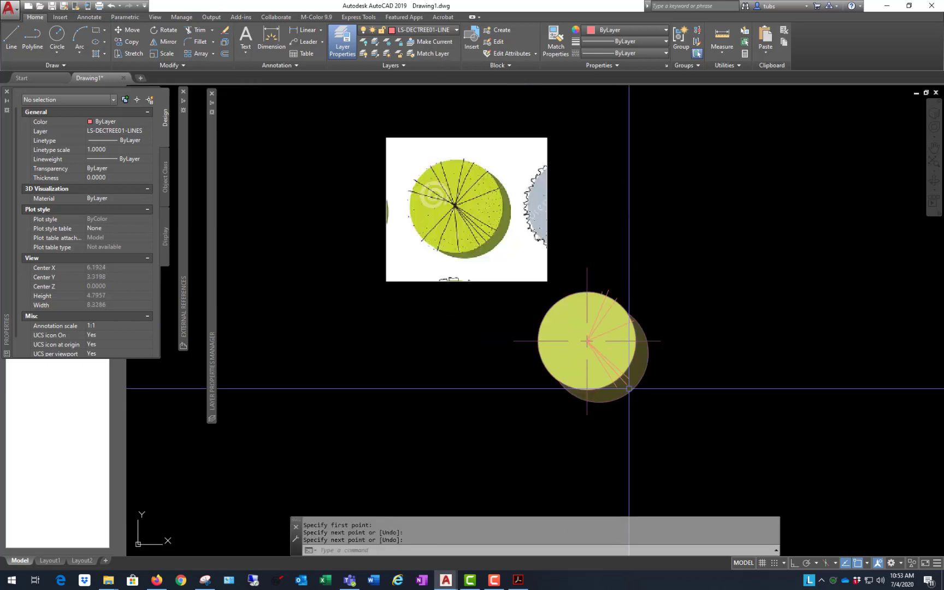
scroll(569, 198, "up", 2)
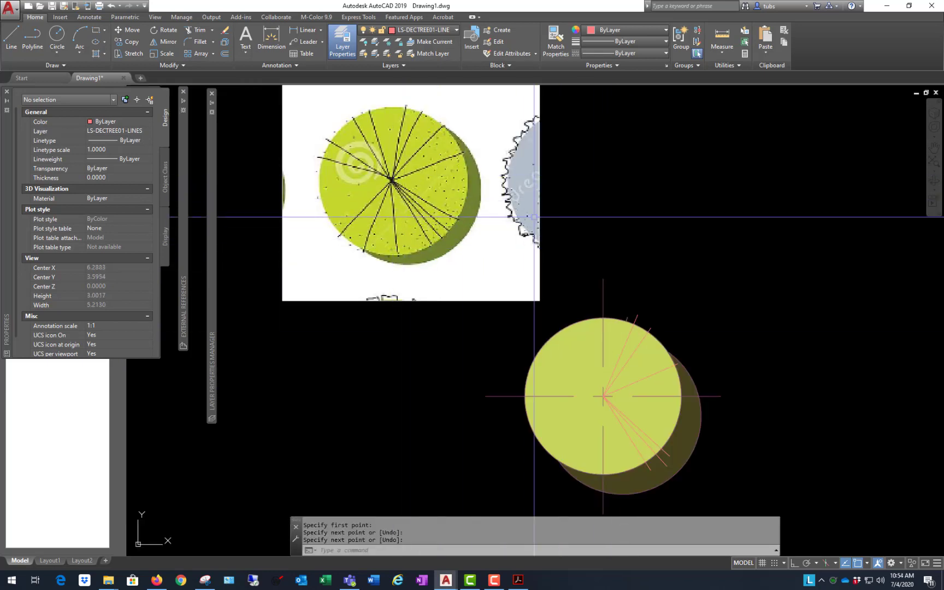
Step: Draw a nearly vertical branch line from the circle's center down past its lower edge
key("Return")
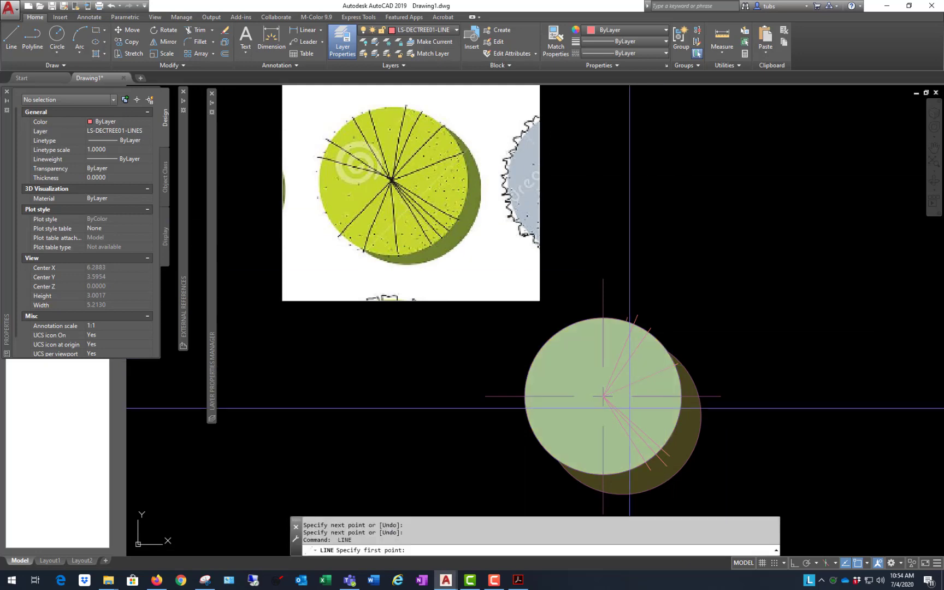
left_click(606, 396)
scroll(618, 394, "down", 1)
scroll(595, 451, "up", 3)
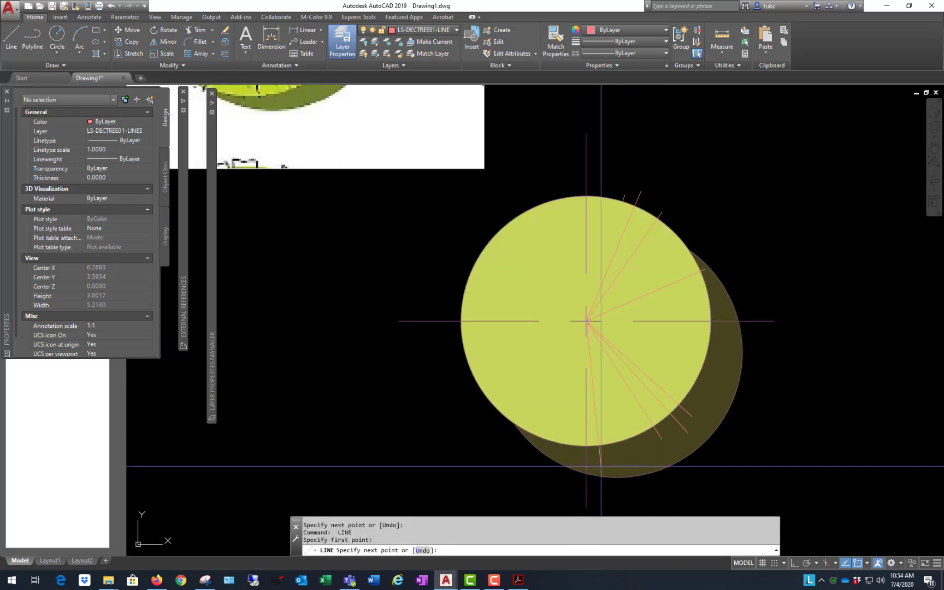
left_click(598, 452)
key("Return")
scroll(598, 453, "down", 2)
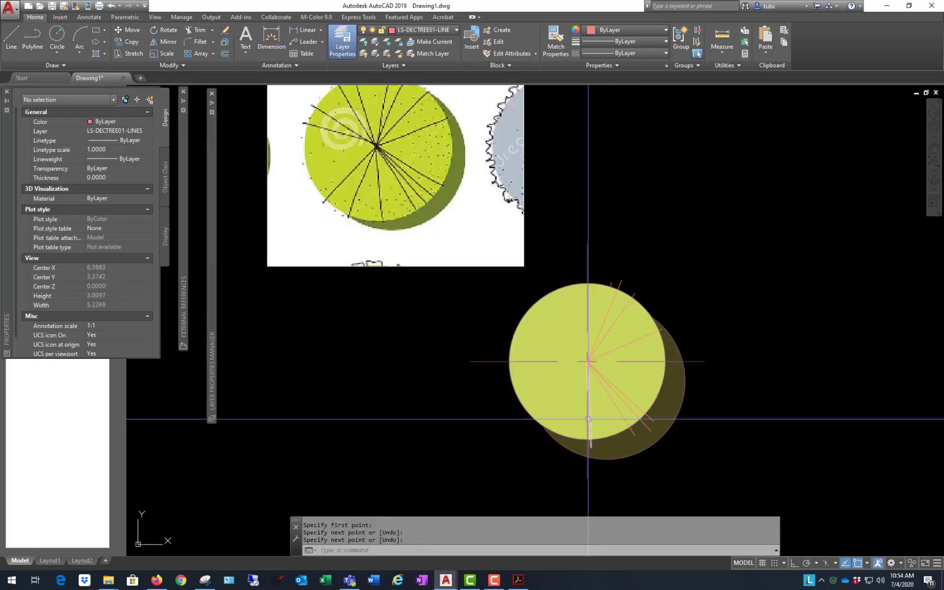
Step: Draw two branch lines from the circle's center toward the lower left, both ending just outside the circle
key("Return")
left_click(587, 362)
scroll(566, 437, "up", 3)
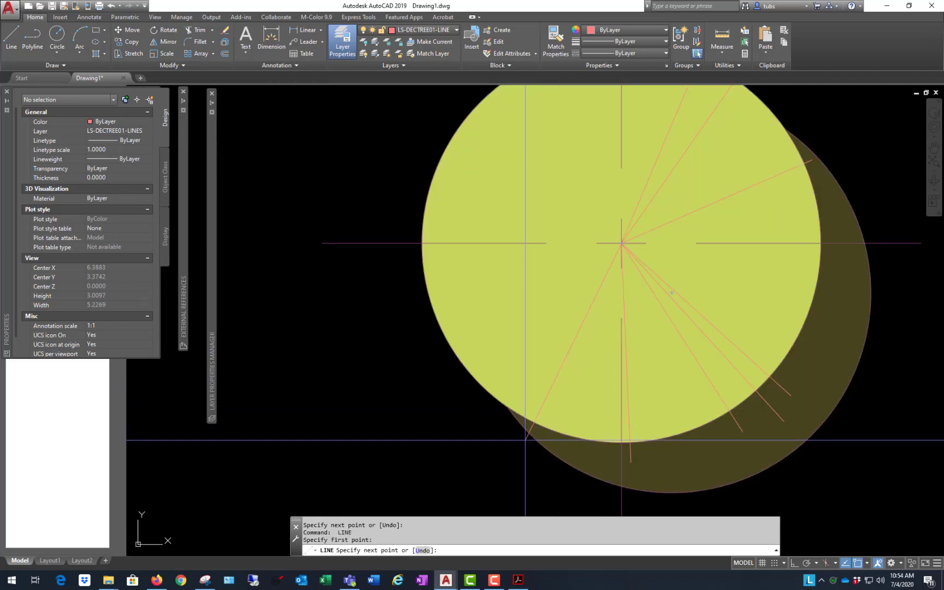
left_click(520, 440)
key("Return")
key("Return")
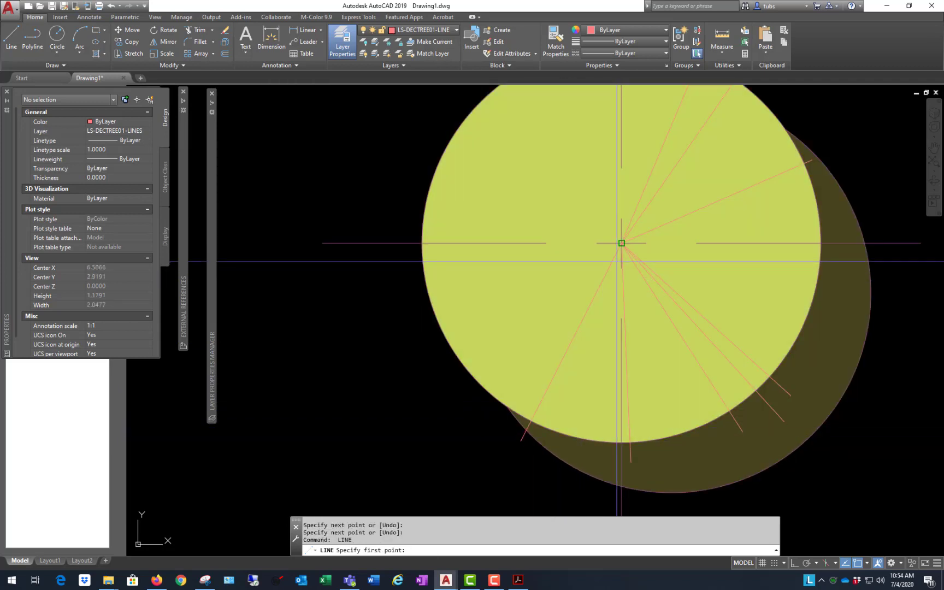
left_click(621, 243)
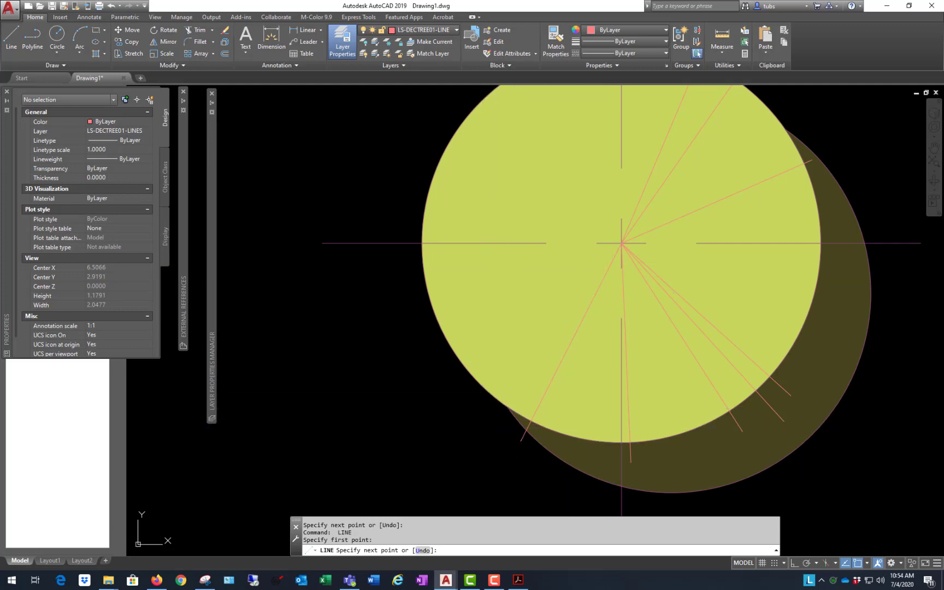
left_click(482, 424)
key("Return")
scroll(484, 426, "down", 3)
scroll(365, 236, "down", 2)
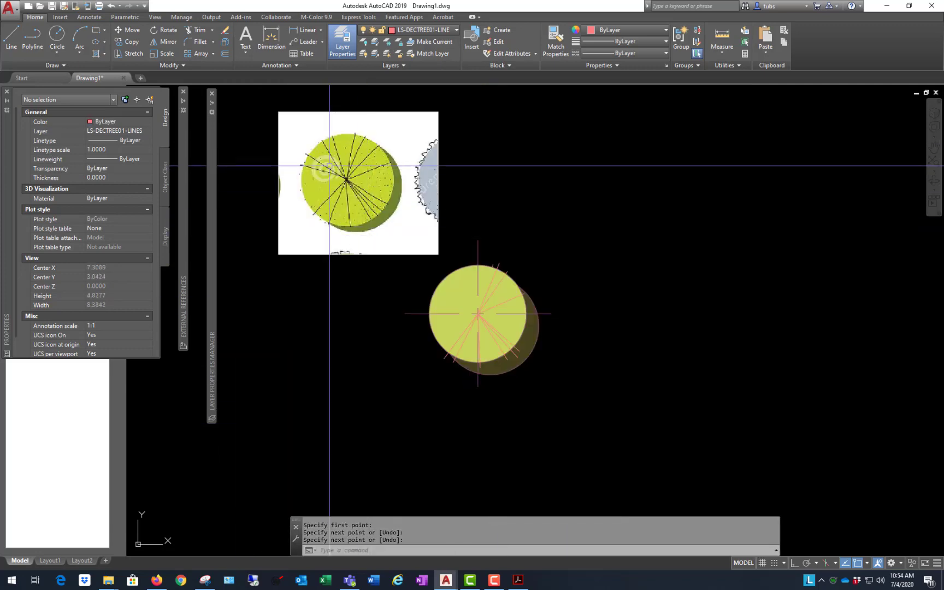
Step: Draw two shallow branch lines from the circle's center toward the upper left, both ending just outside the circle
scroll(313, 196, "up", 4)
key("Return")
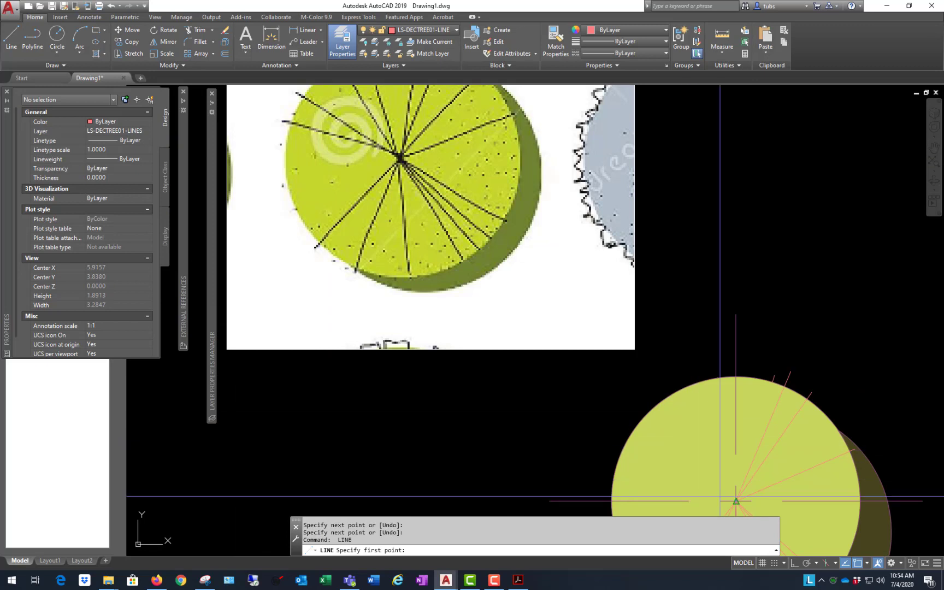
left_click(736, 500)
left_click(604, 462)
key("Return")
key("Return")
left_click(736, 500)
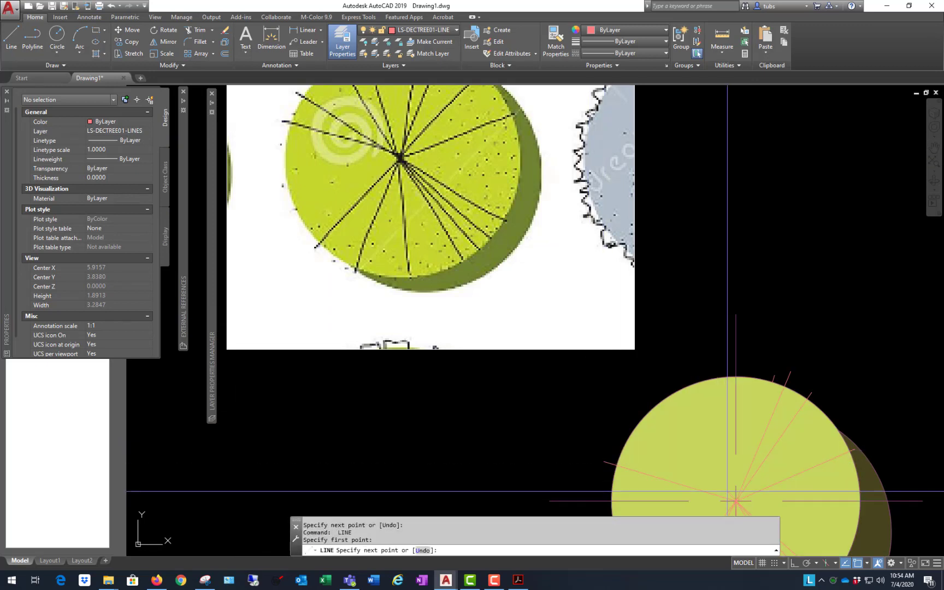
left_click(607, 431)
key("Return")
key("Return")
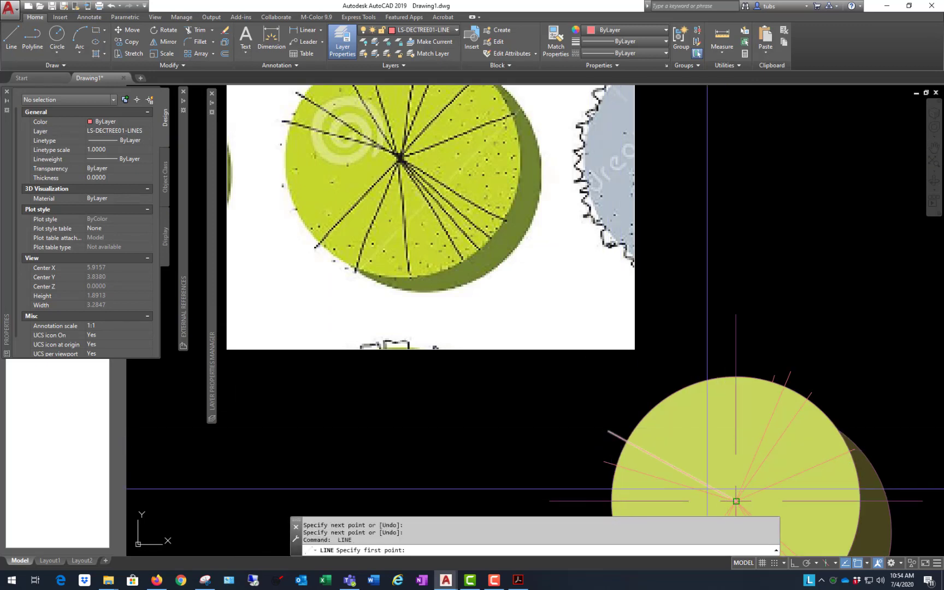
Step: Draw two steep branch lines from the circle's center toward the upper left, ending just outside the circle, and regenerate the drawing
left_click(735, 500)
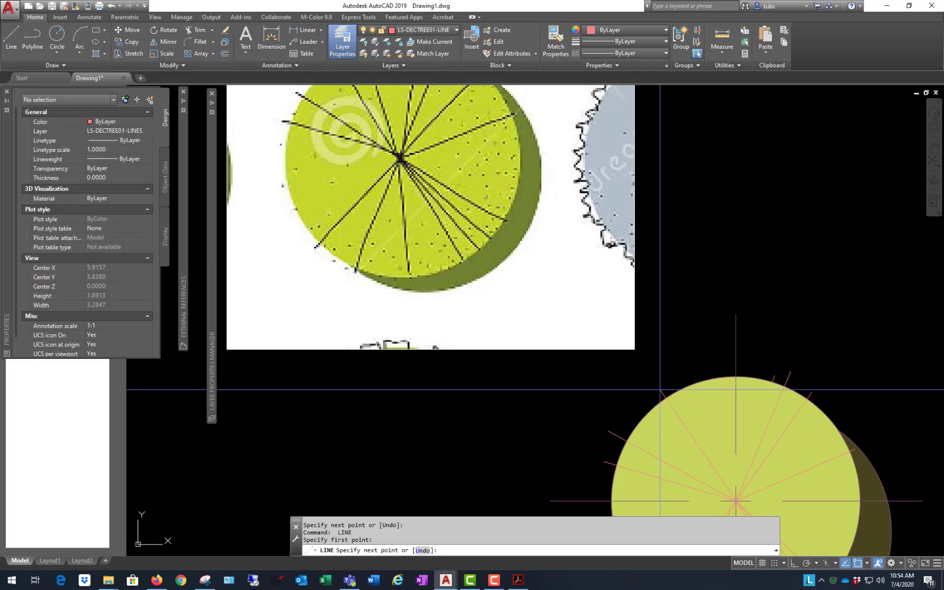
left_click(658, 389)
key("Return")
key("Return")
left_click(736, 499)
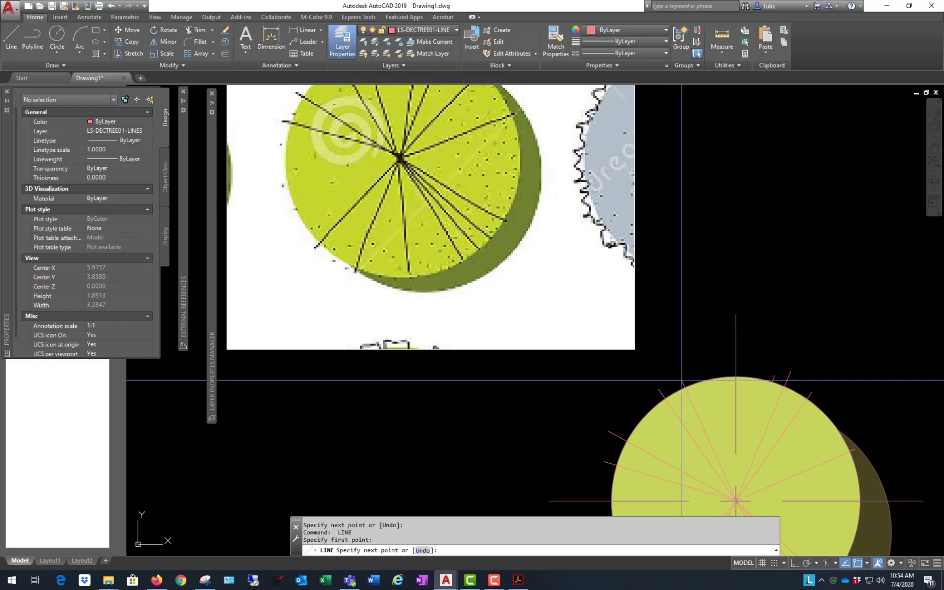
scroll(681, 380, "down", 5)
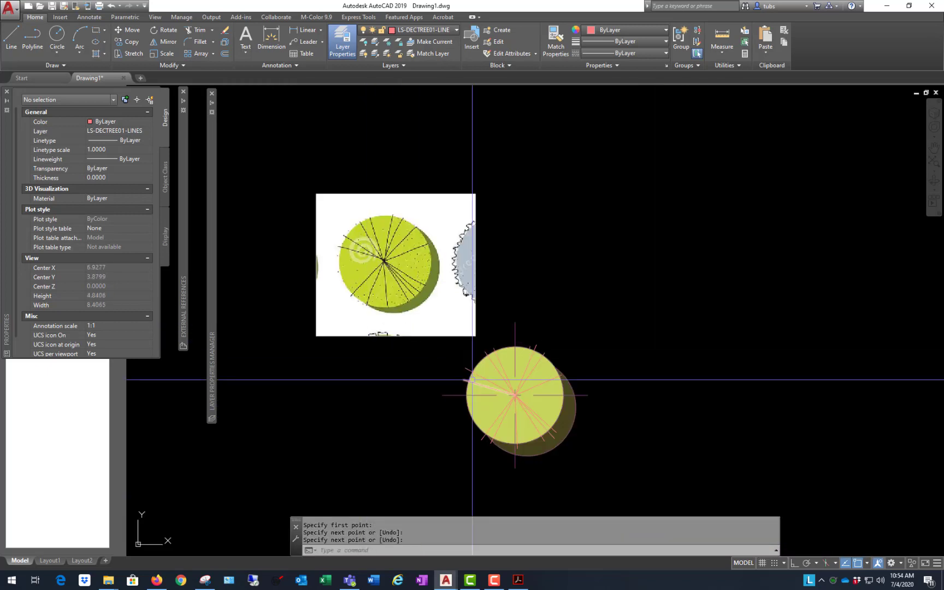
type("R")
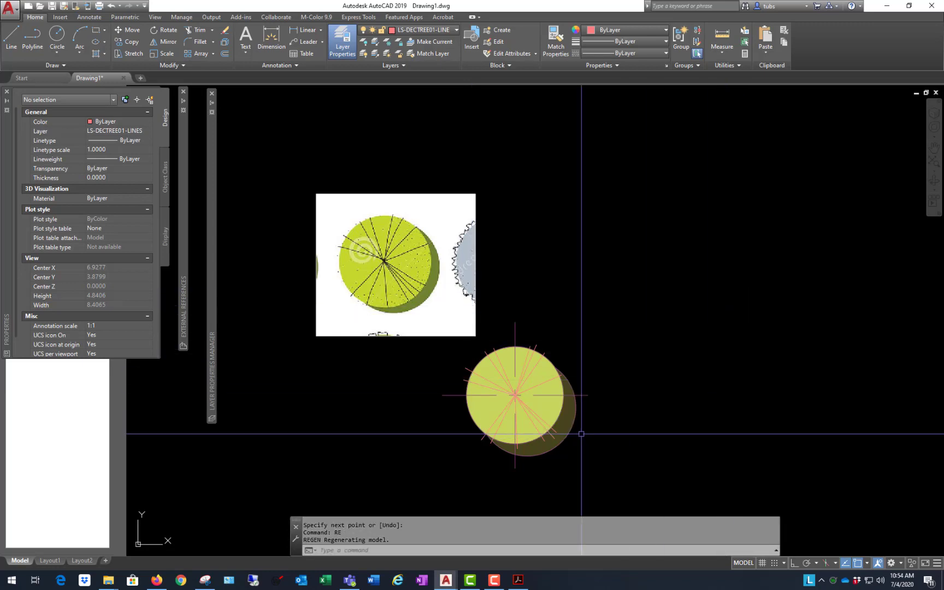
Step: Stretch the outer end of the shallowest lower-right branch line slightly upward and outward, keeping it within the drop shadow
scroll(423, 456, "up", 2)
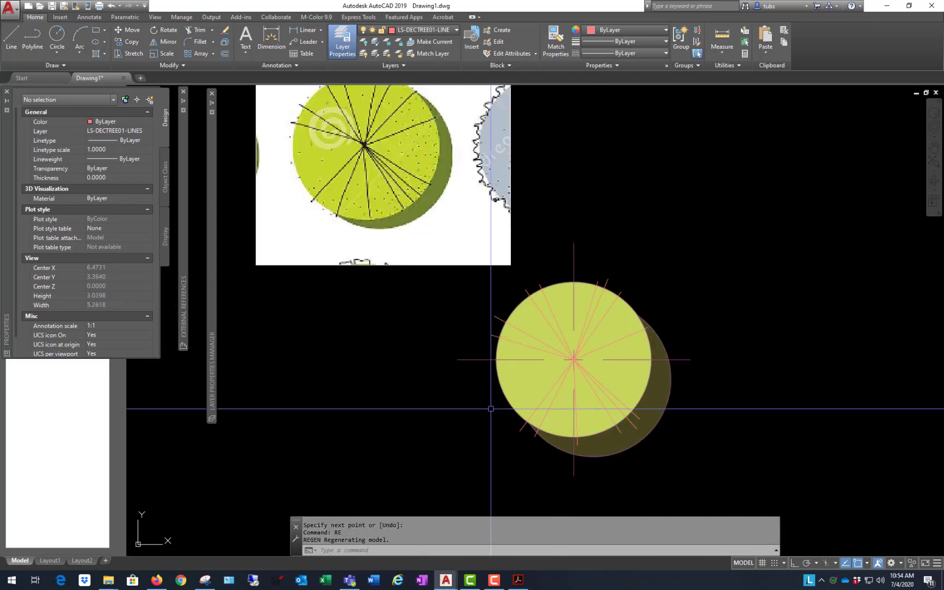
scroll(639, 418, "up", 4)
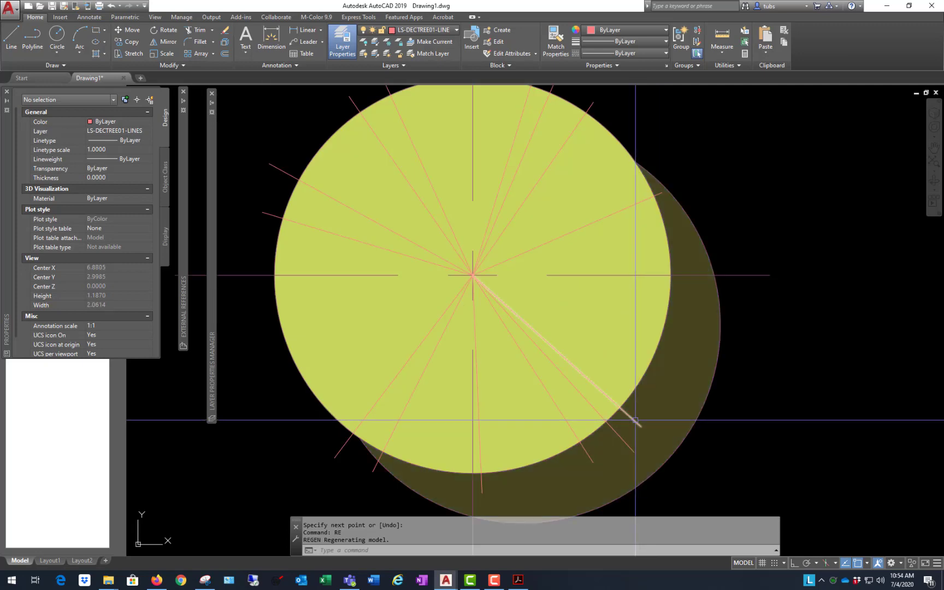
left_click(637, 426)
left_click(640, 426)
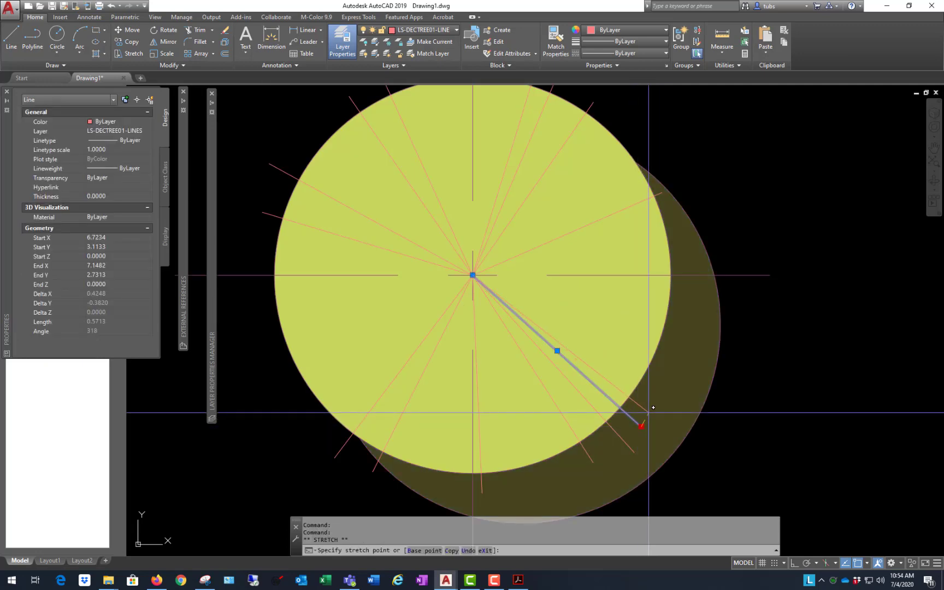
key("Escape")
scroll(646, 244, "down", 4)
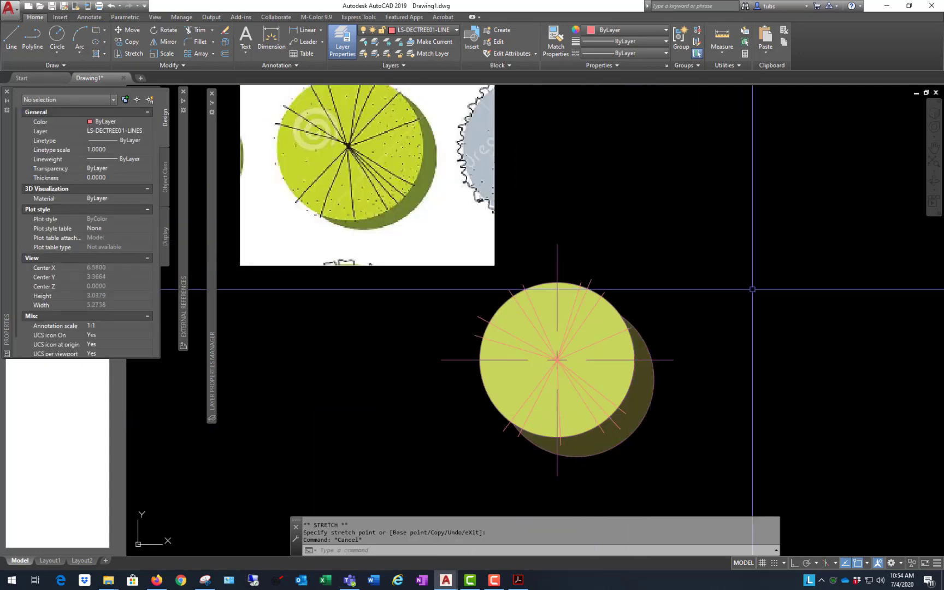
scroll(710, 268, "down", 3)
scroll(670, 274, "up", 3)
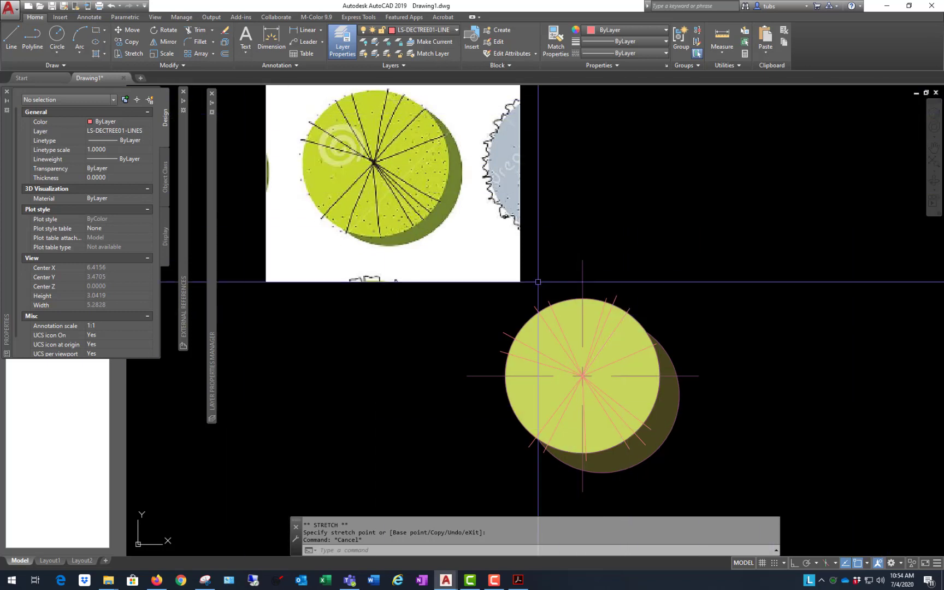
Step: Preview the Layout1 plot with the monochrome.ctb plot style table, examine the tree symbol, and leave the plot setup without plotting
left_click(49, 560)
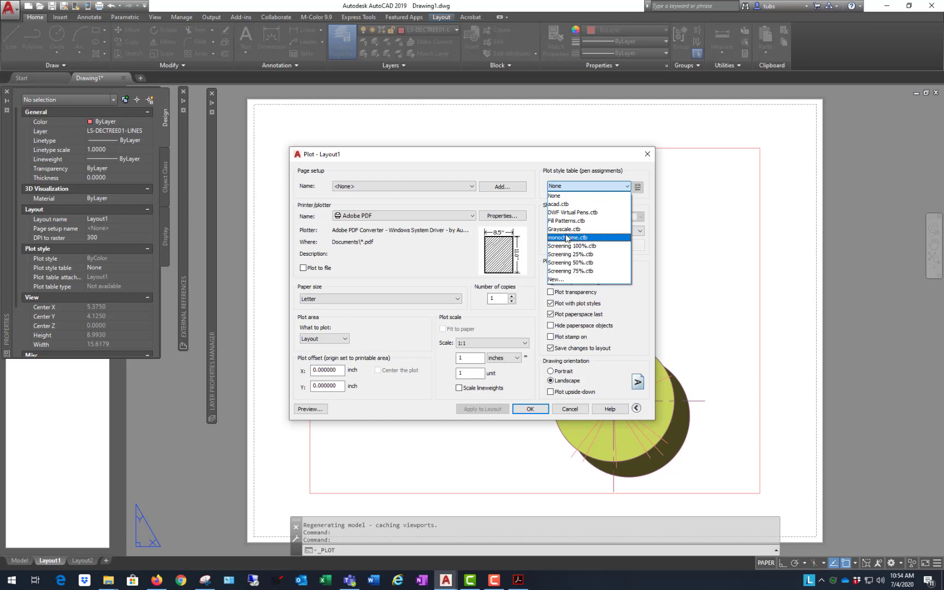
left_click(565, 238)
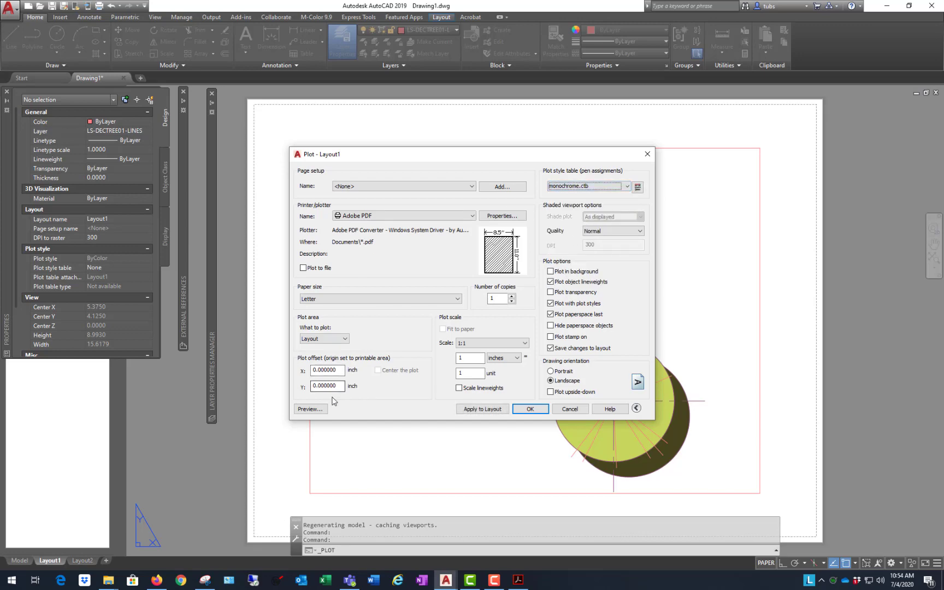
left_click(307, 409)
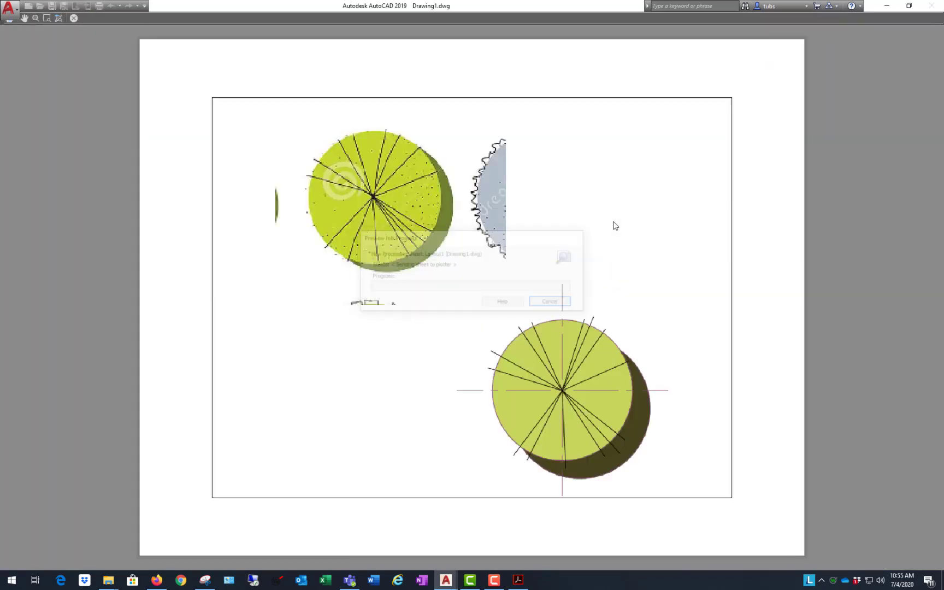
scroll(557, 366, "up", 4)
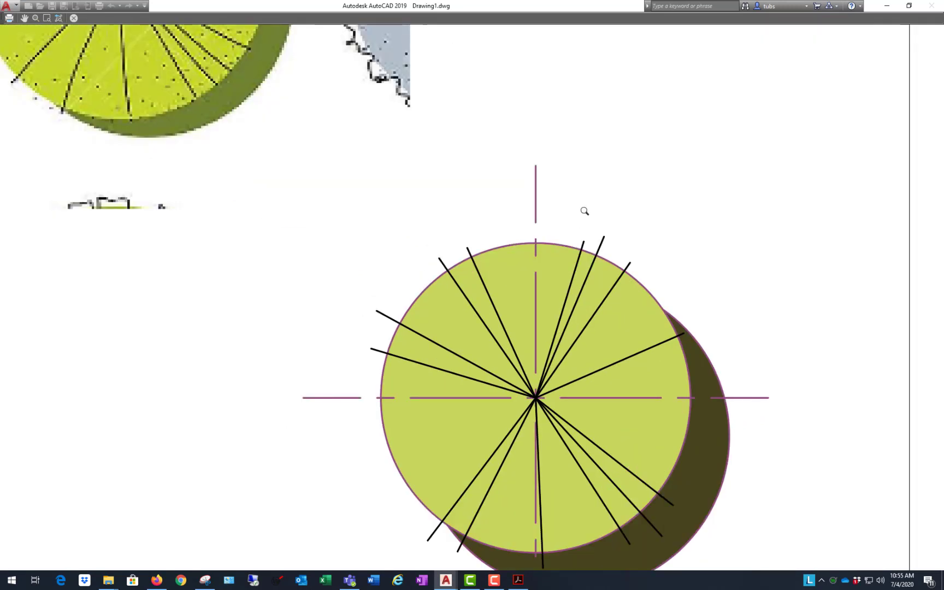
scroll(600, 225, "down", 2)
scroll(602, 361, "down", 2)
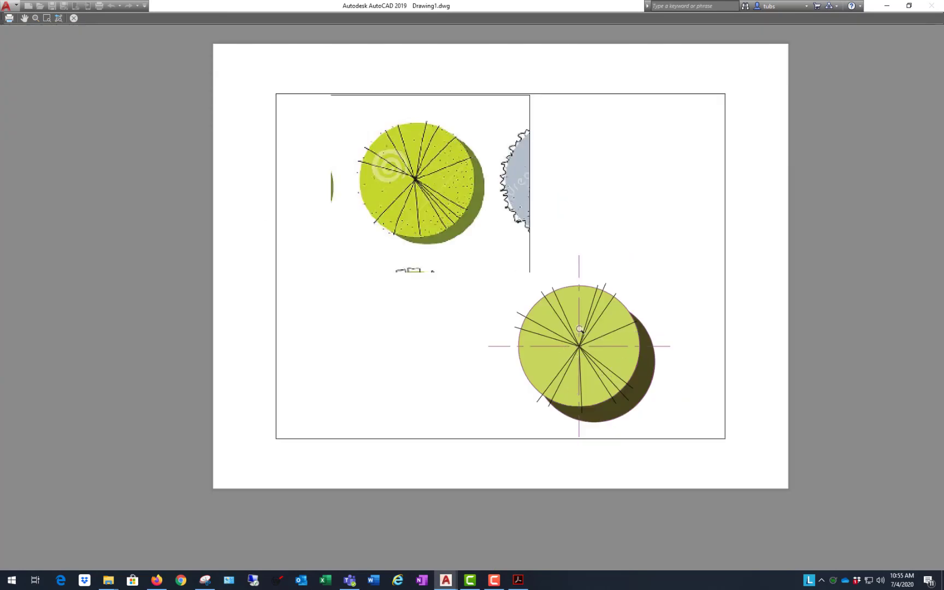
right_click(615, 188)
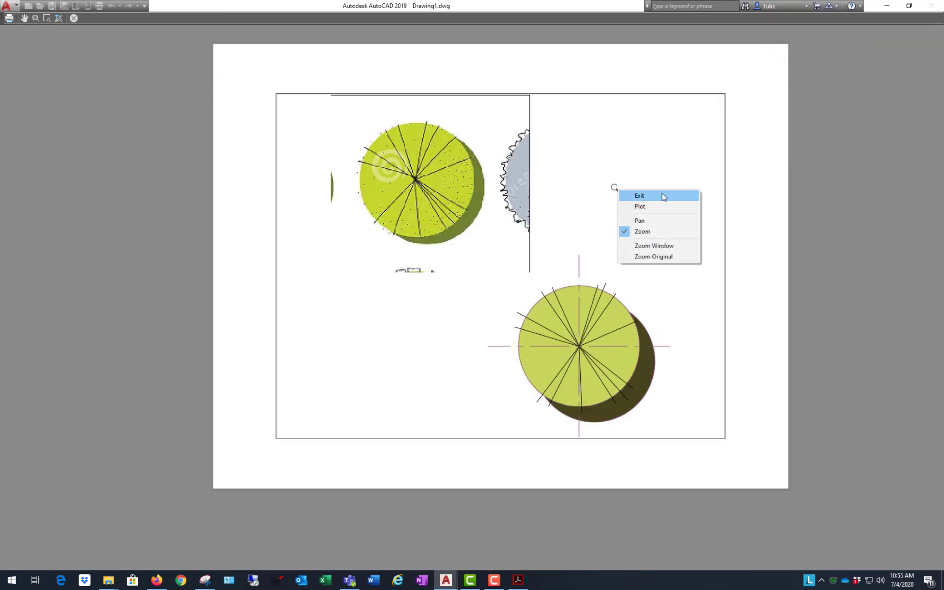
left_click(662, 197)
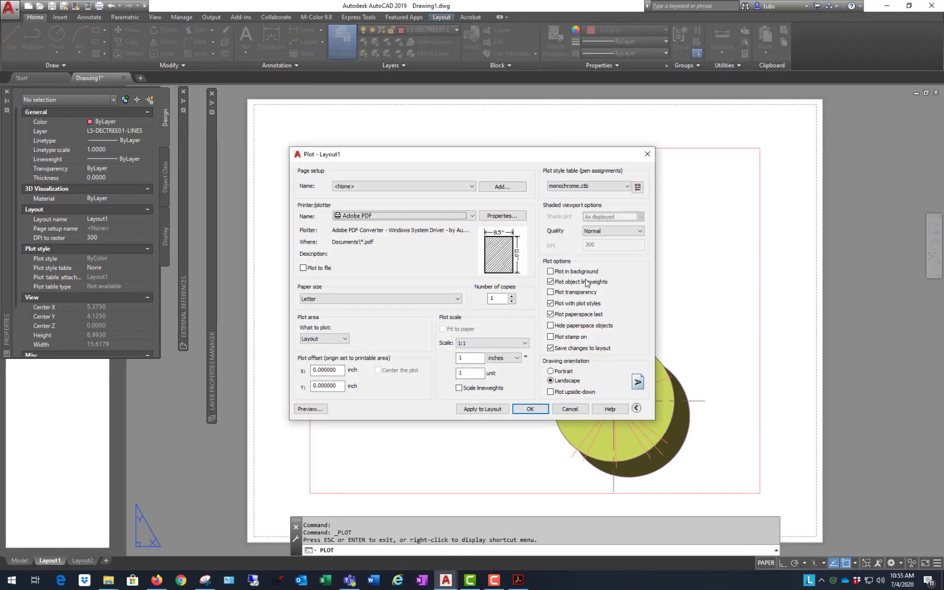
left_click(577, 412)
Step: Widen the layer list and its Plot column, and turn off plotting for the LS-DECTREE01 no-print layer
mouse_move(210, 174)
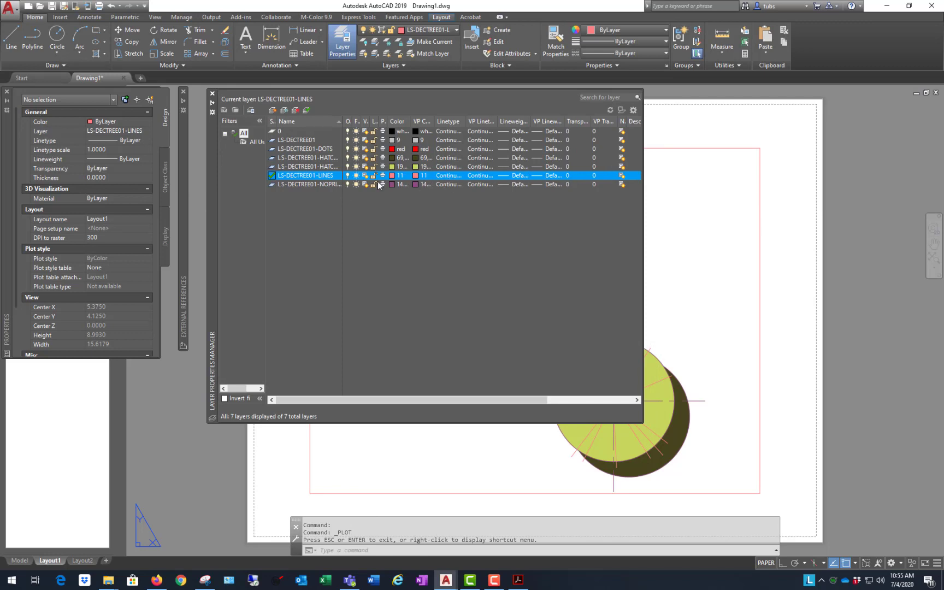
left_click(299, 185)
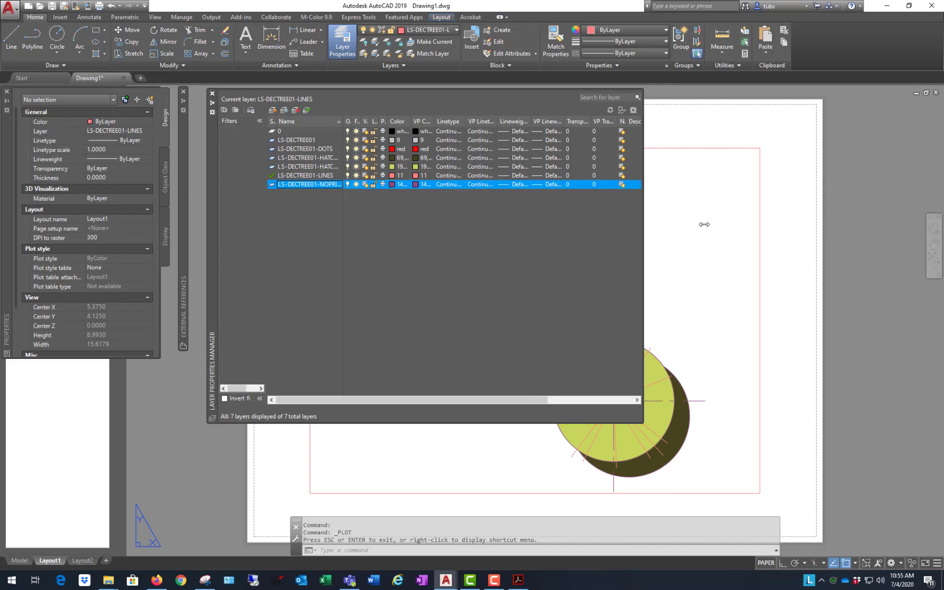
left_click_drag(704, 224, 885, 217)
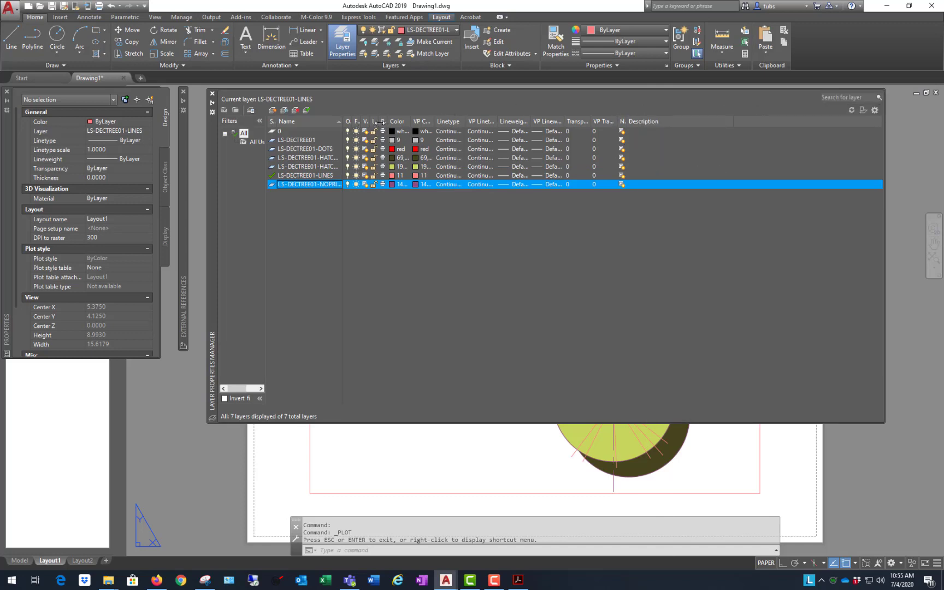
left_click_drag(408, 122, 409, 121)
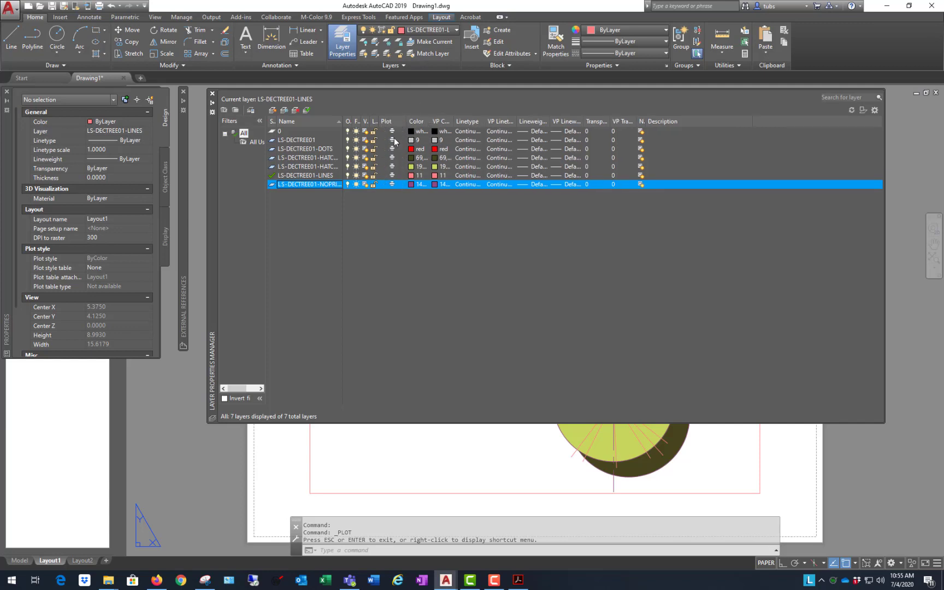
left_click(879, 469)
left_click(880, 469)
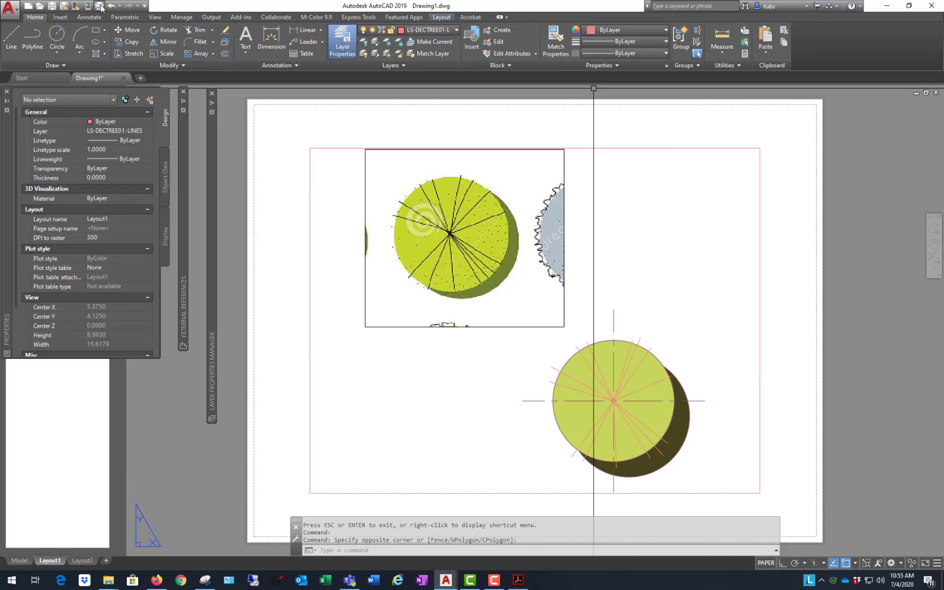
Step: Preview the Layout1 plot with no plot style table and check whether the tree's construction circles and center marks are left out
key("ctrl+p")
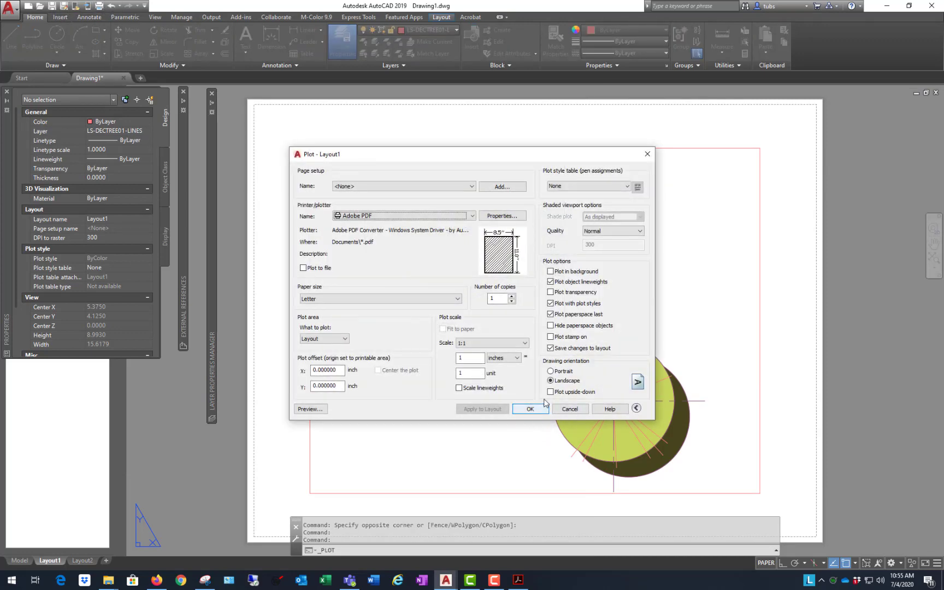
left_click(311, 409)
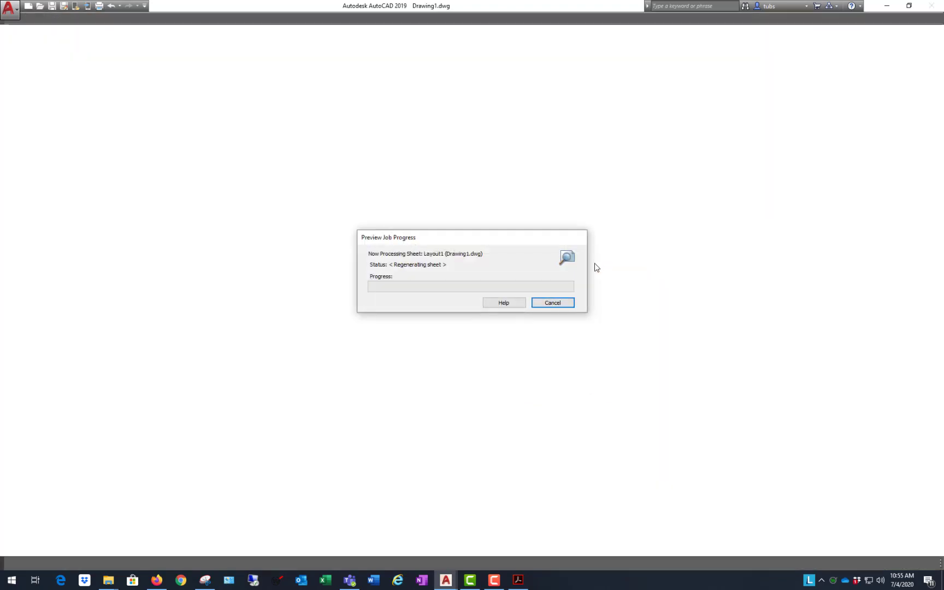
scroll(568, 436, "up", 4)
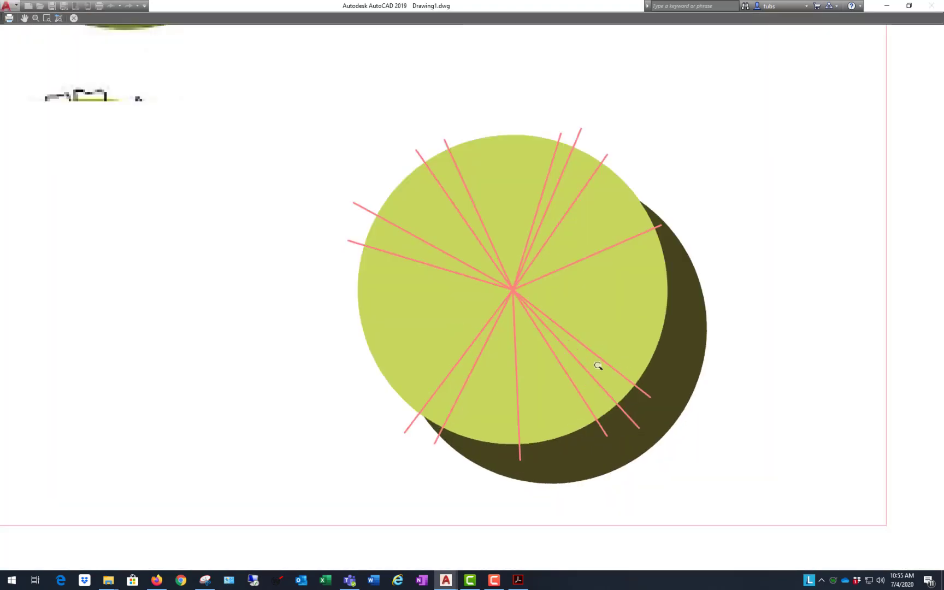
scroll(598, 366, "down", 4)
right_click(567, 281)
left_click(587, 285)
right_click(585, 290)
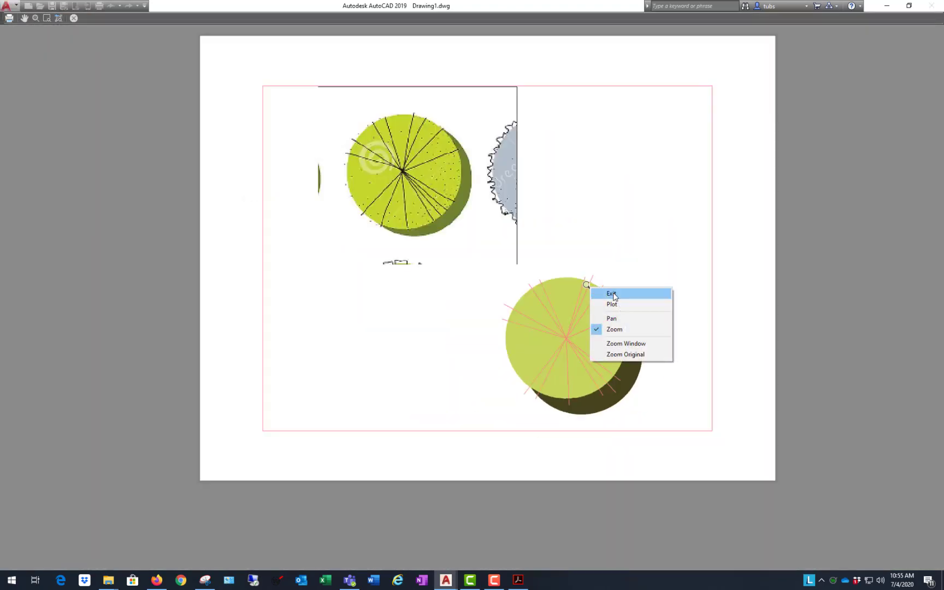
left_click(604, 293)
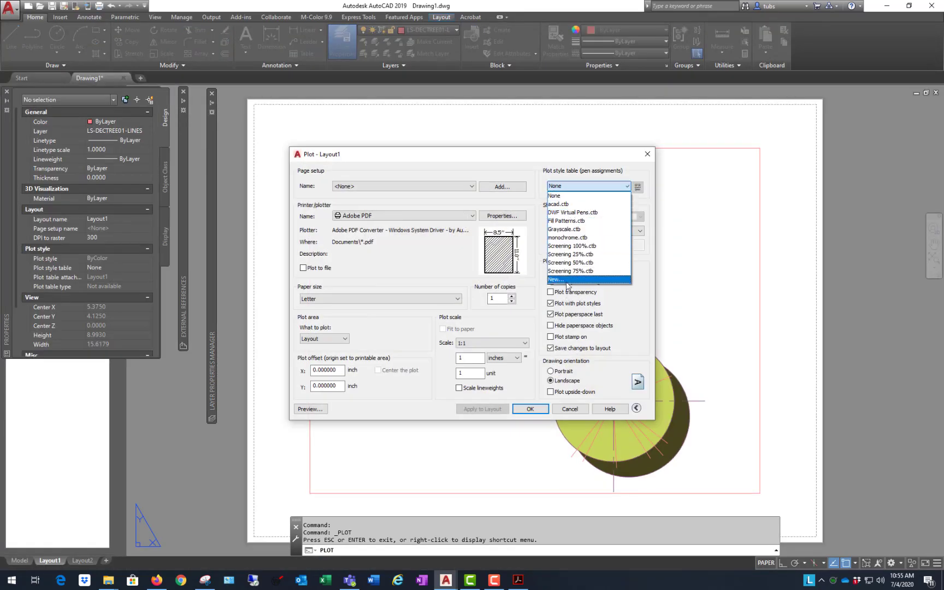
Step: Preview the Layout1 plot with the monochrome.ctb plot style table and compare the tree symbol with the reference image
left_click(580, 238)
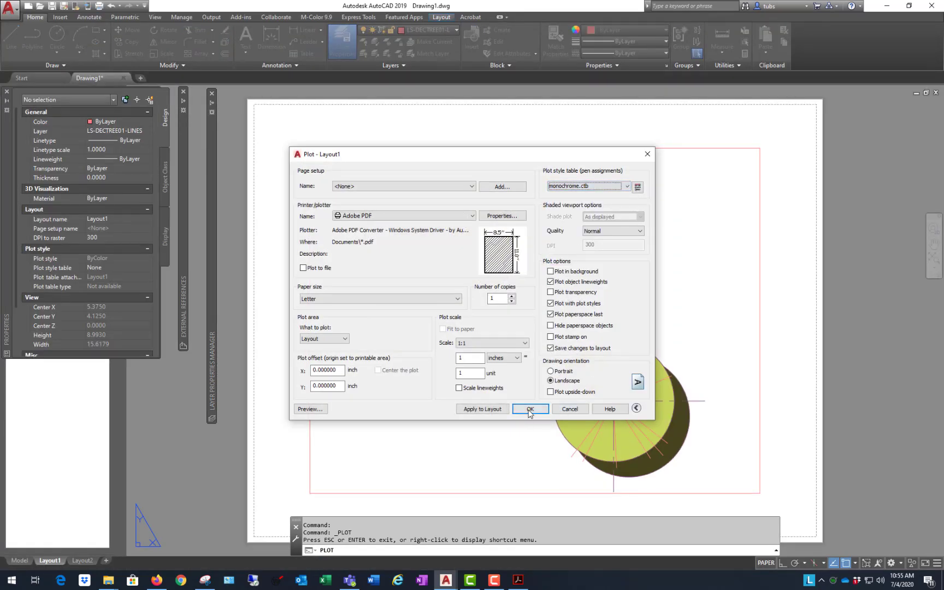
left_click(307, 409)
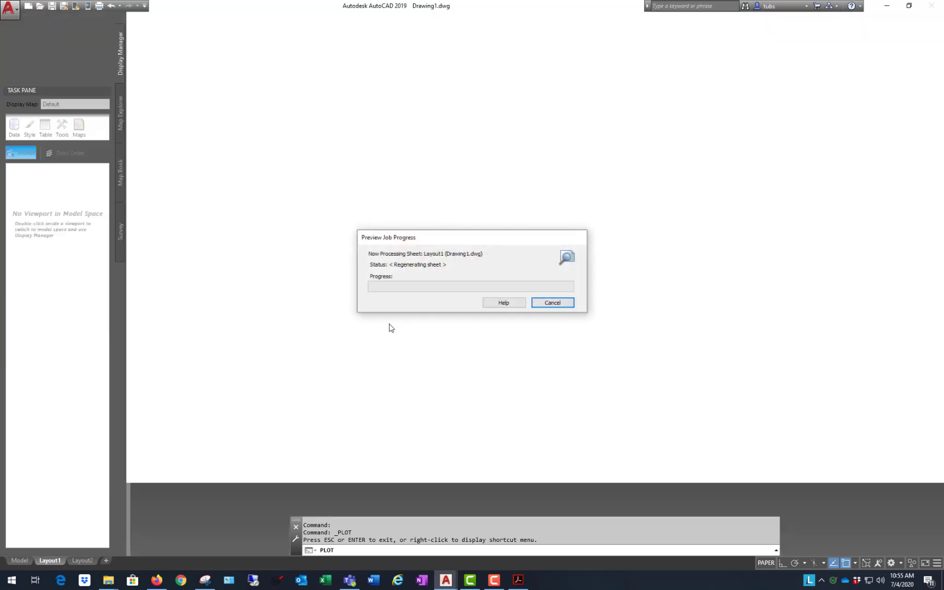
scroll(593, 432, "up", 2)
scroll(407, 436, "down", 2)
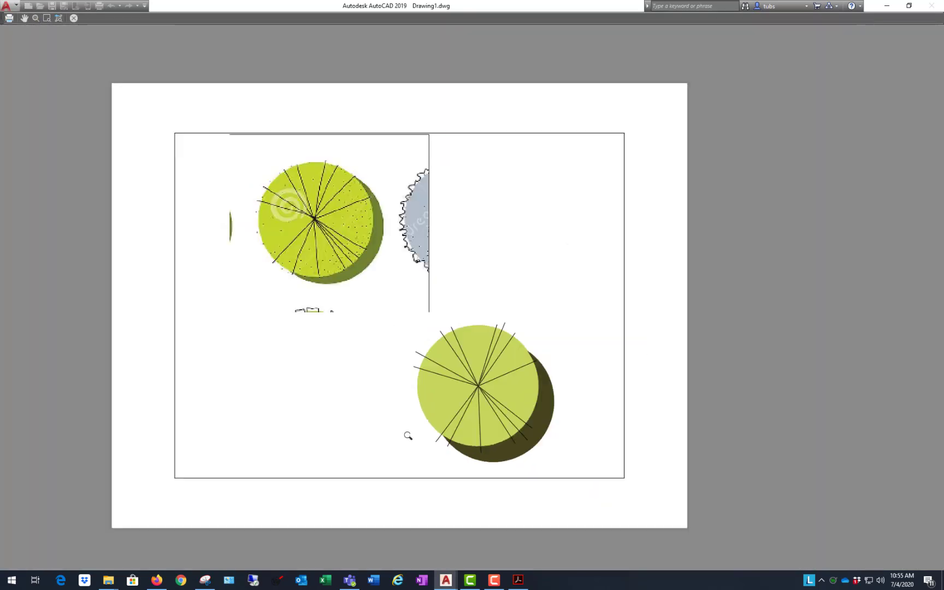
scroll(407, 344, "up", 2)
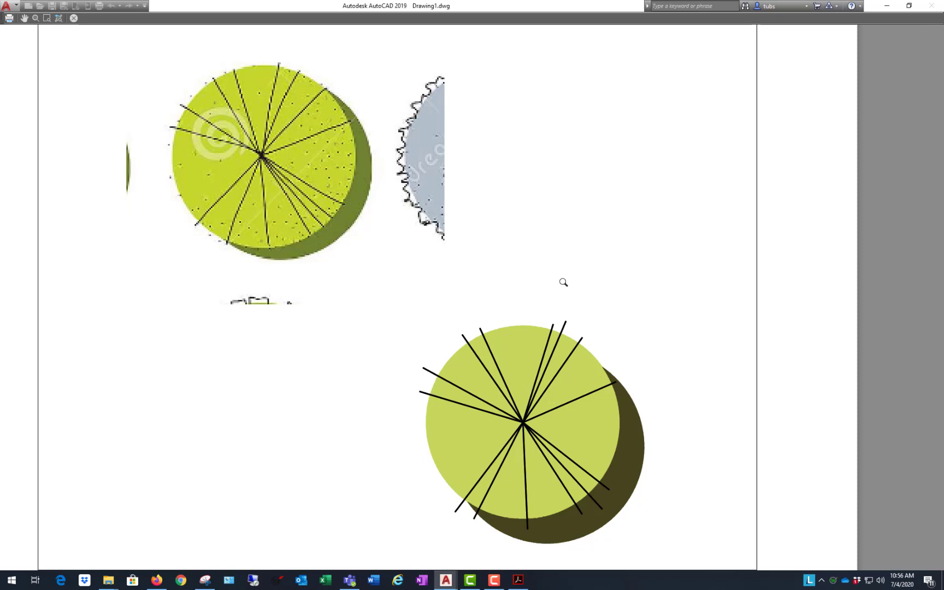
scroll(459, 288, "down", 2)
scroll(473, 292, "up", 1)
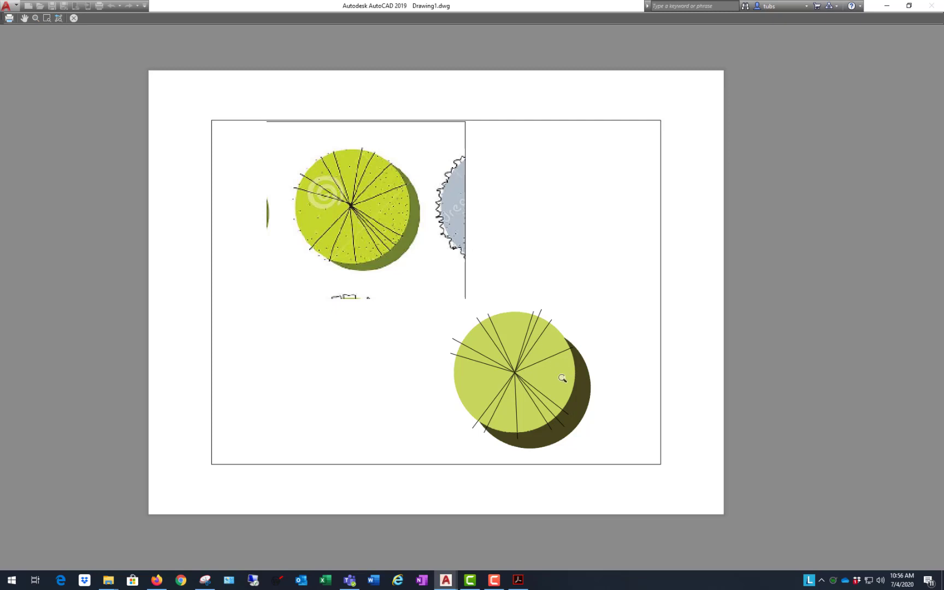
scroll(531, 369, "up", 1)
scroll(491, 323, "down", 1)
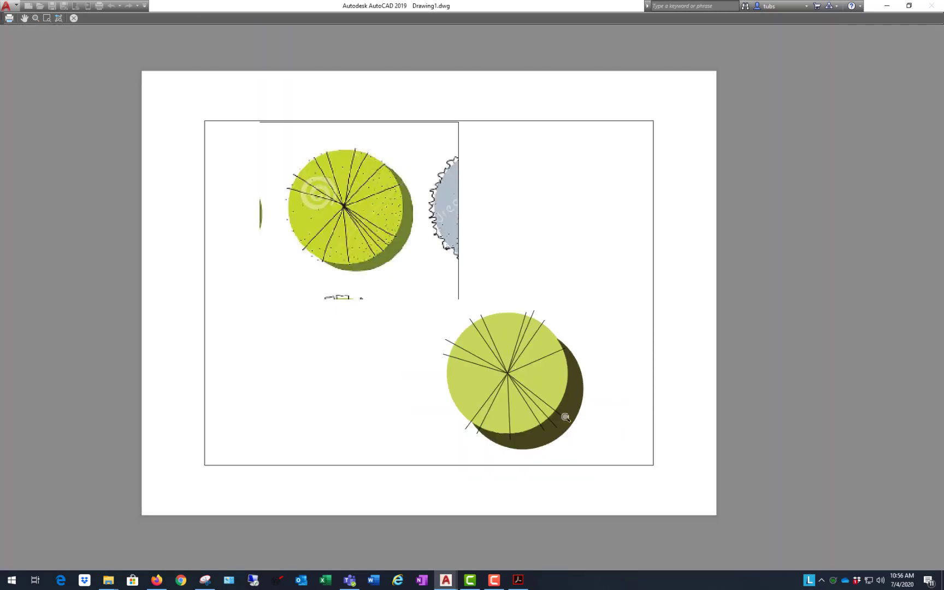
Step: Inspect the tree symbol in the Layout1 plot preview, leave it without plotting and return to model space
scroll(547, 357, "up", 1)
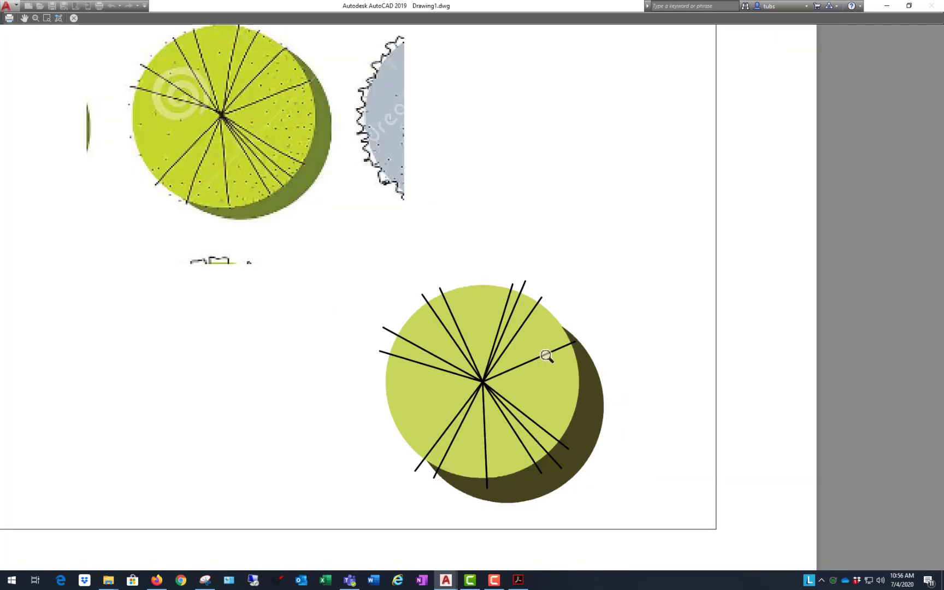
scroll(546, 355, "down", 1)
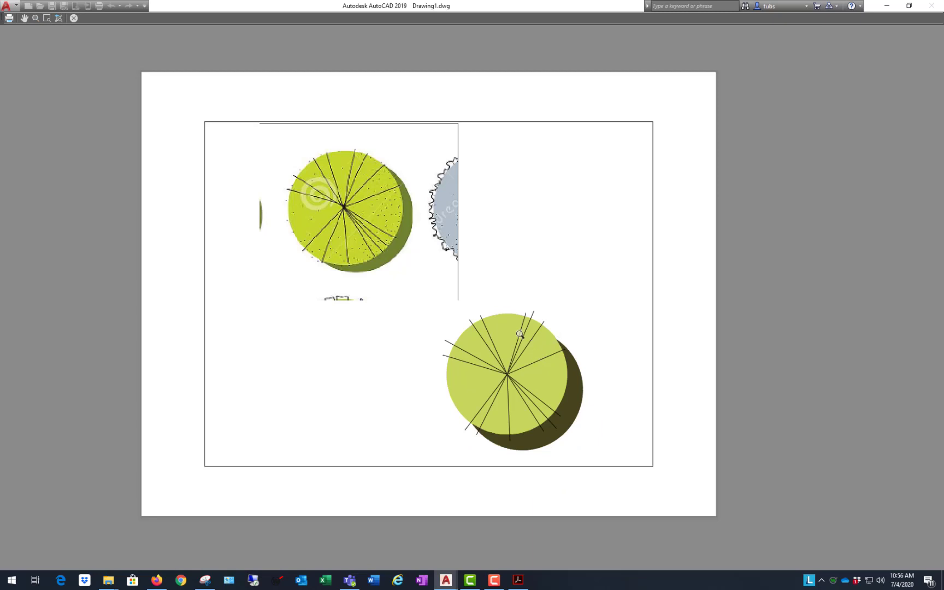
right_click(473, 272)
left_click(508, 274)
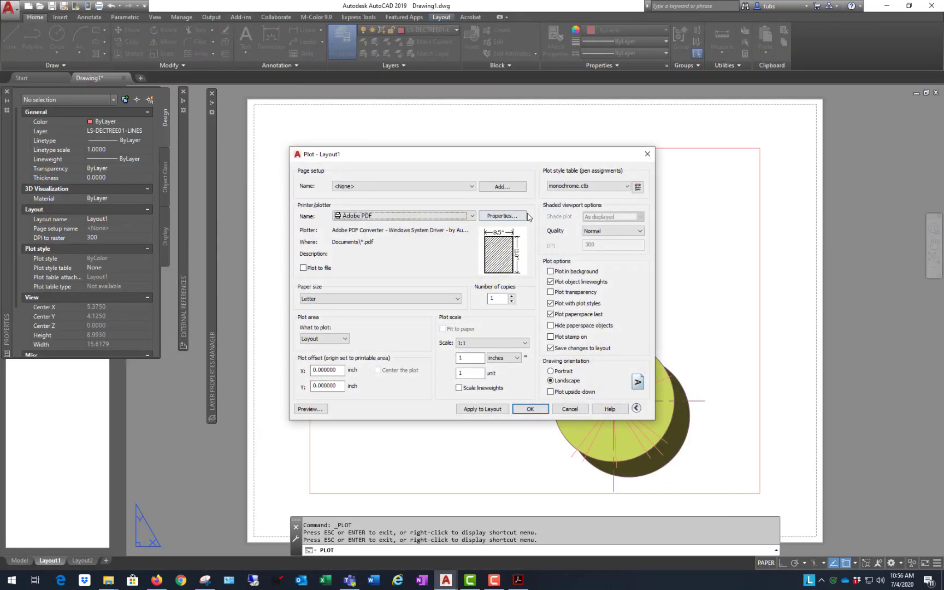
left_click(570, 409)
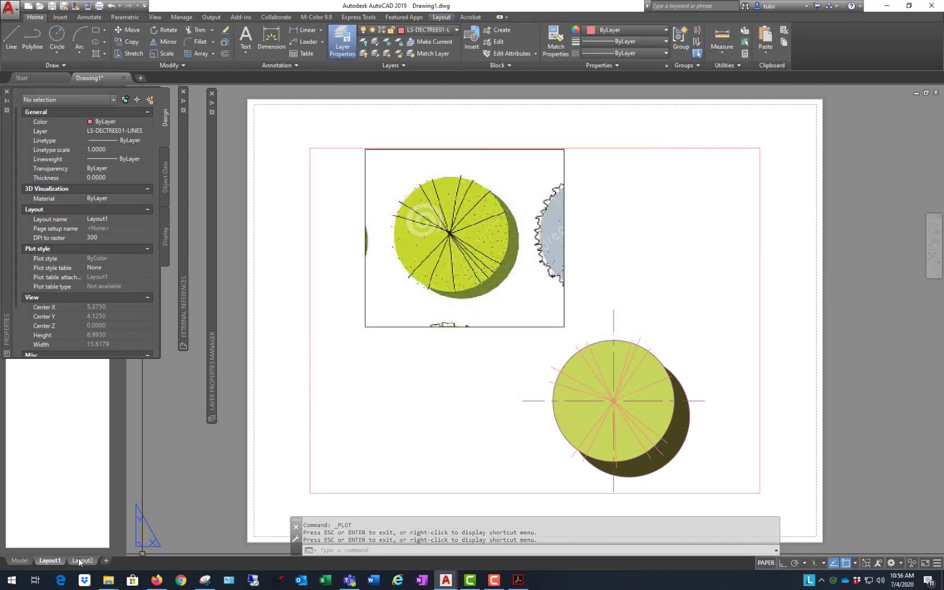
left_click(20, 560)
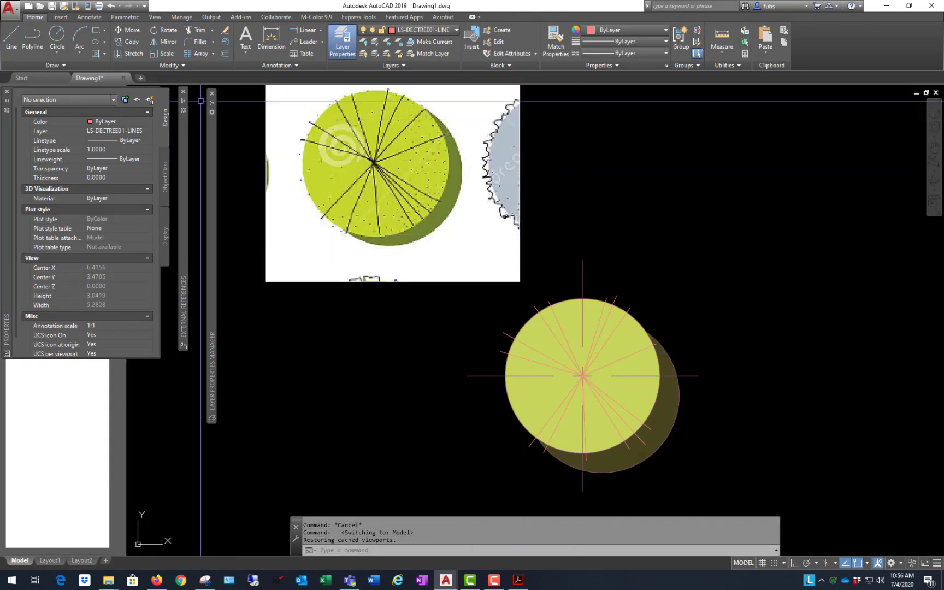
Step: Make LS-DECTREE01-DOTS the current layer
mouse_move(212, 186)
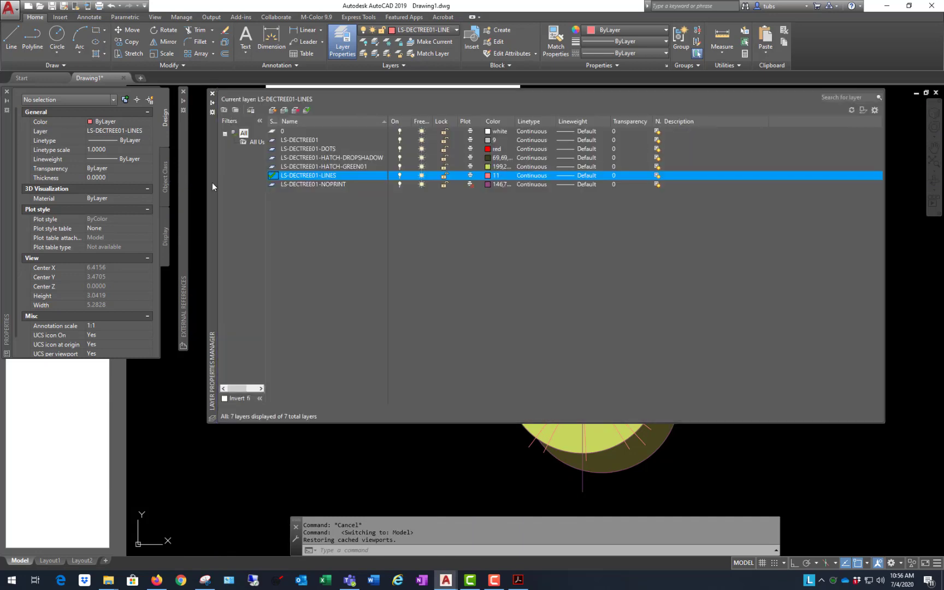
left_click(333, 150)
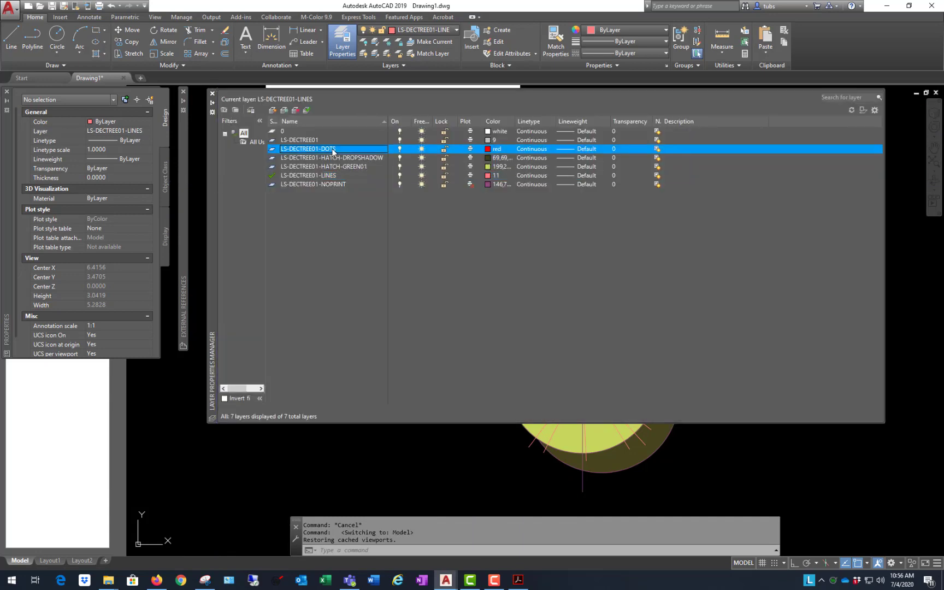
double_click(275, 149)
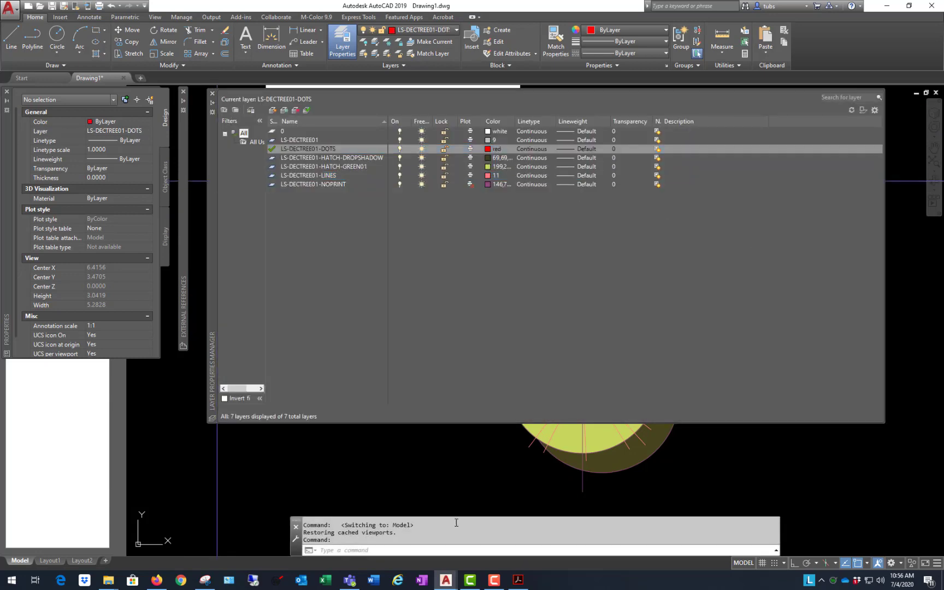
left_click(483, 468)
left_click(508, 485)
Step: Draw a horizontal line 0.01 long just outside the left edge of the tree canopy, with ortho on
scroll(578, 388, "up", 4)
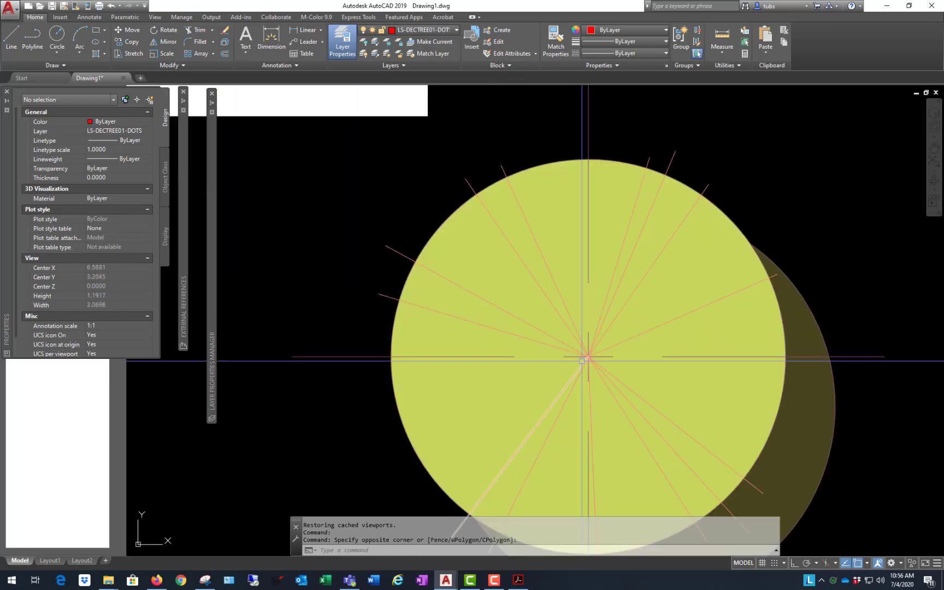
type("l")
key("Return")
scroll(383, 324, "up", 4)
left_click(343, 313)
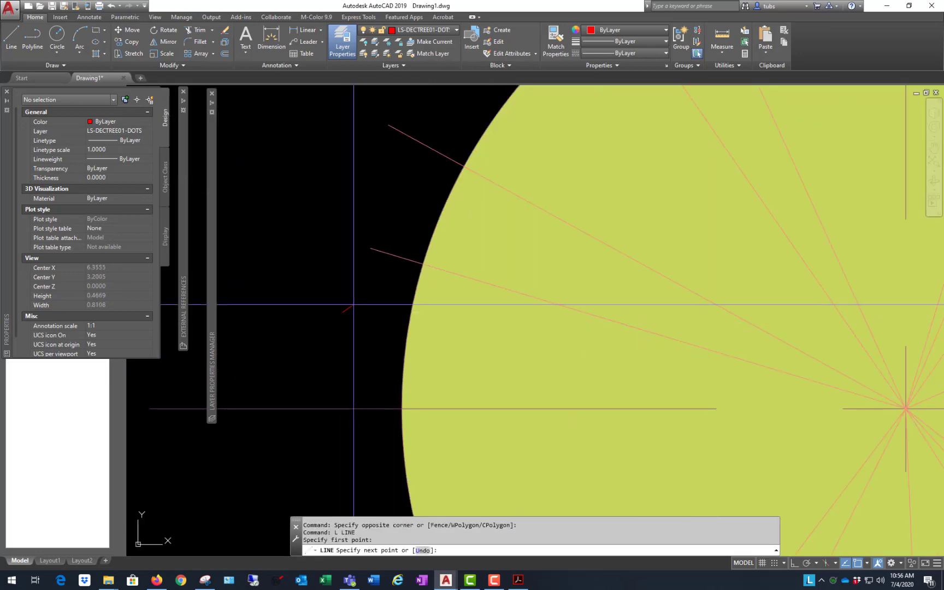
key("F8")
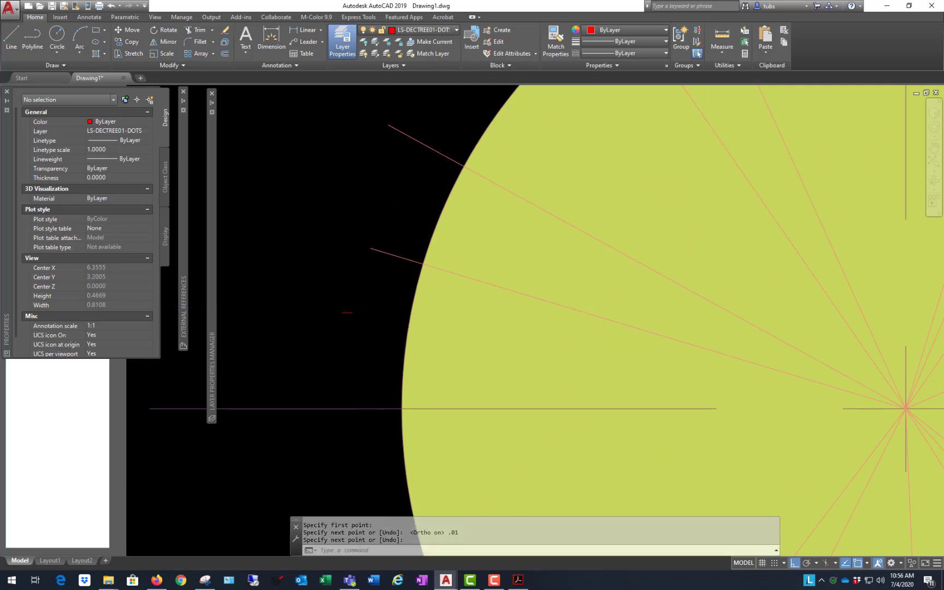
Step: Move the short line about 0.85 units horizontally into the right half of the green tree canopy, using the reference tree as a guide
scroll(379, 308, "down", 6)
scroll(342, 297, "up", 2)
left_click(357, 315)
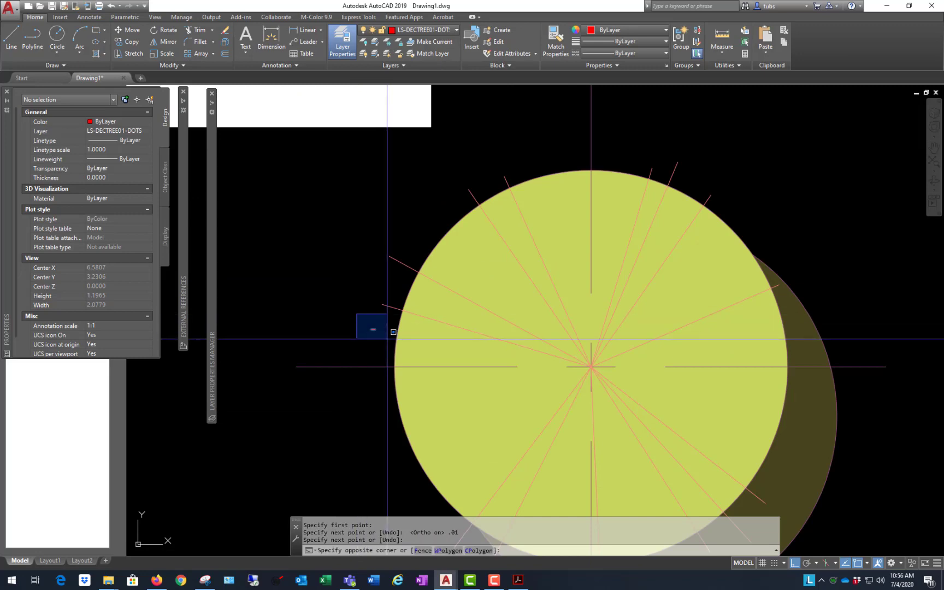
left_click(382, 335)
type("M")
key("Return")
scroll(308, 237, "down", 2)
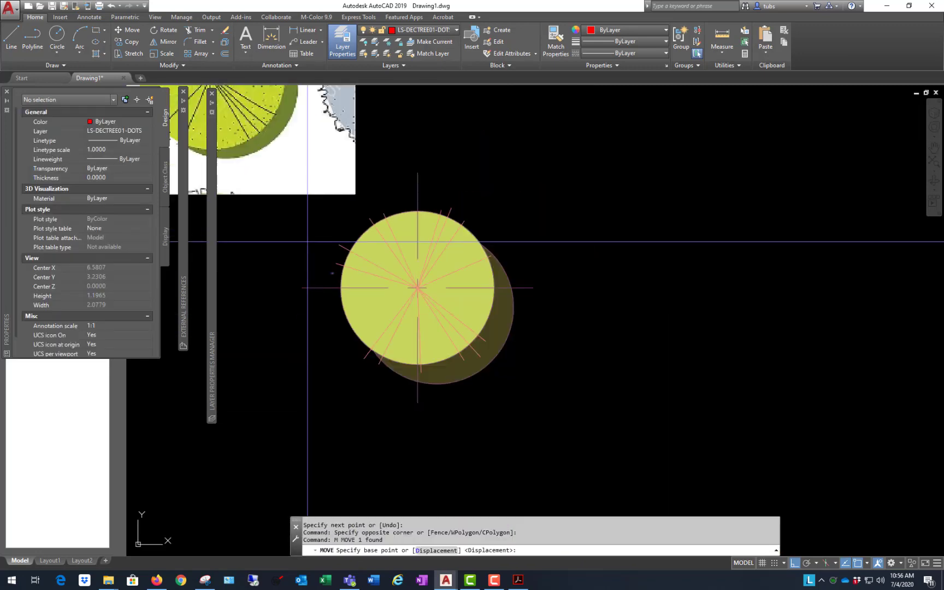
scroll(330, 261, "up", 3)
left_click(343, 307)
scroll(328, 273, "down", 2)
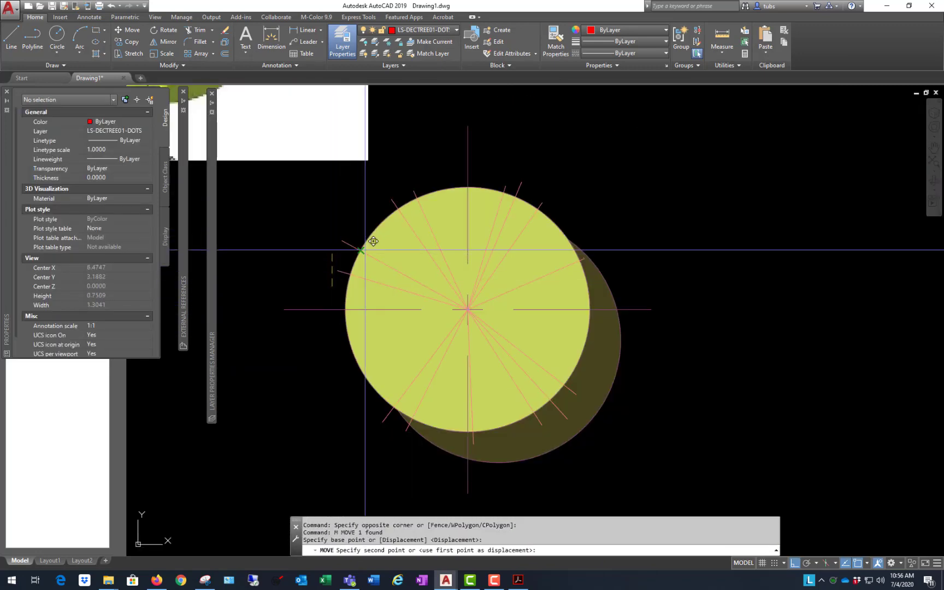
scroll(616, 392, "down", 2)
scroll(484, 215, "up", 4)
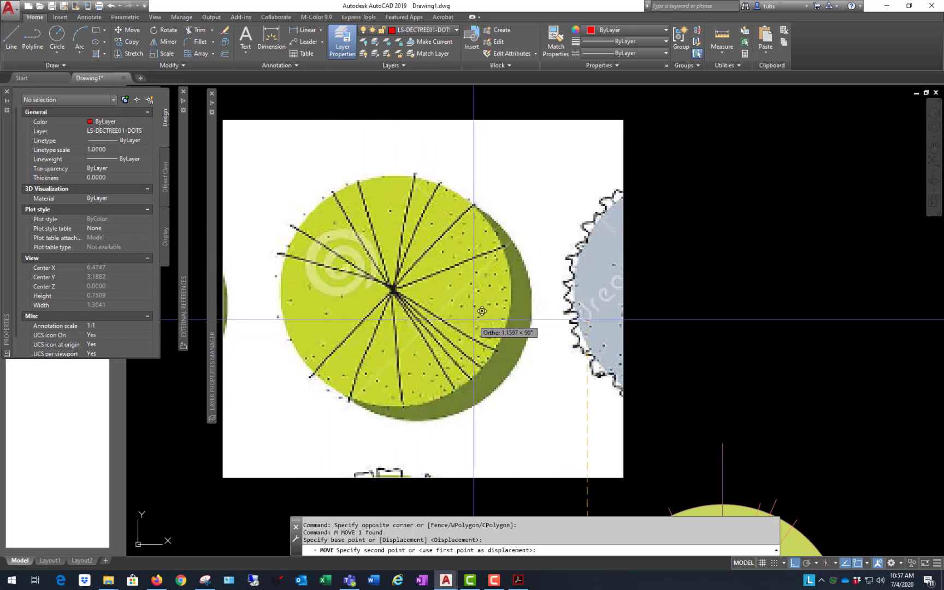
scroll(498, 171, "down", 1)
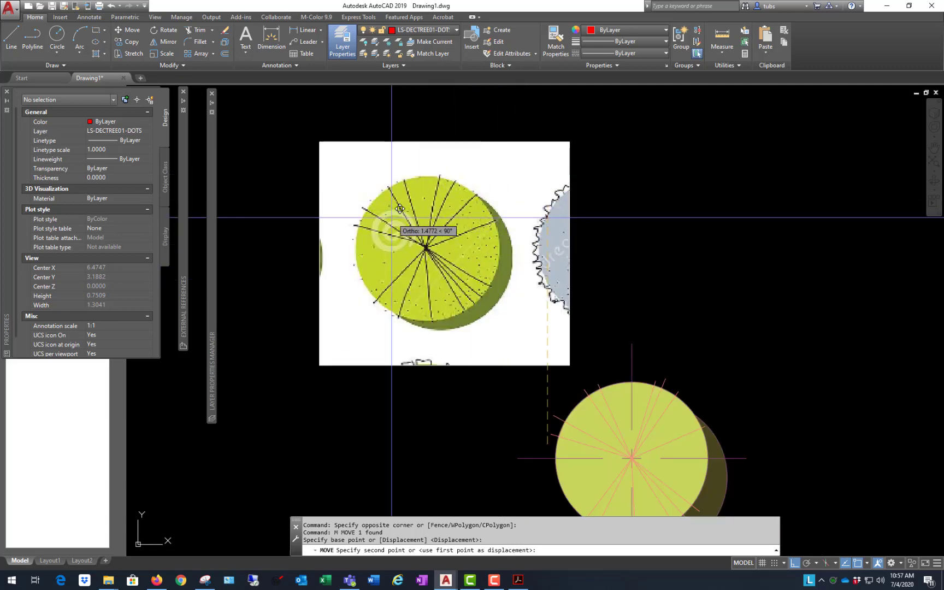
scroll(439, 235, "down", 1)
scroll(436, 235, "up", 1)
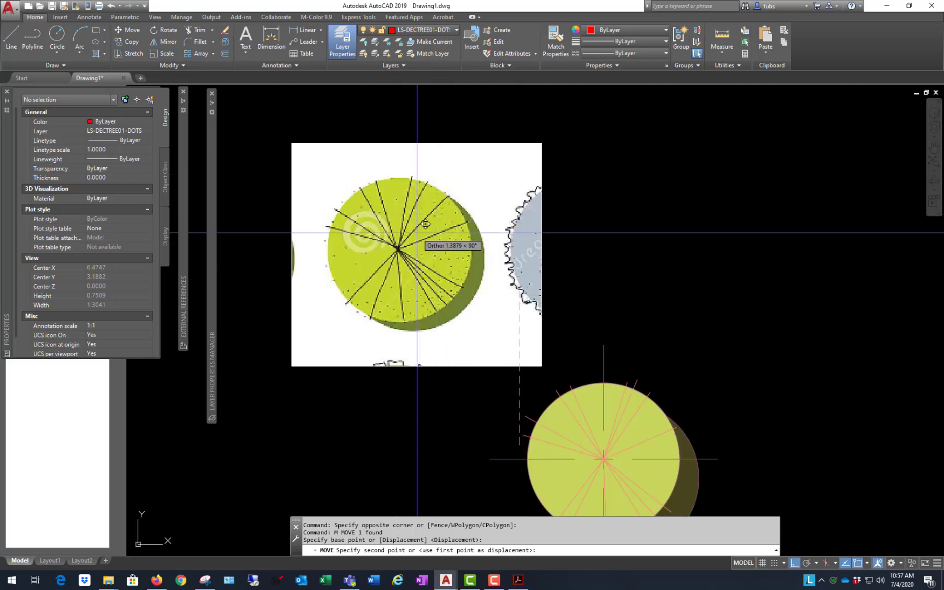
scroll(407, 232, "up", 1)
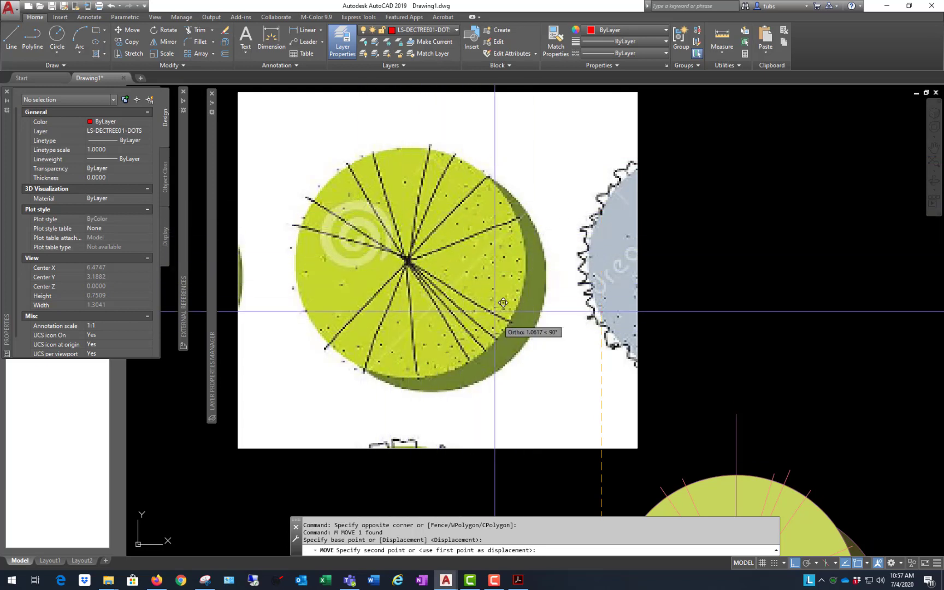
scroll(429, 278, "down", 2)
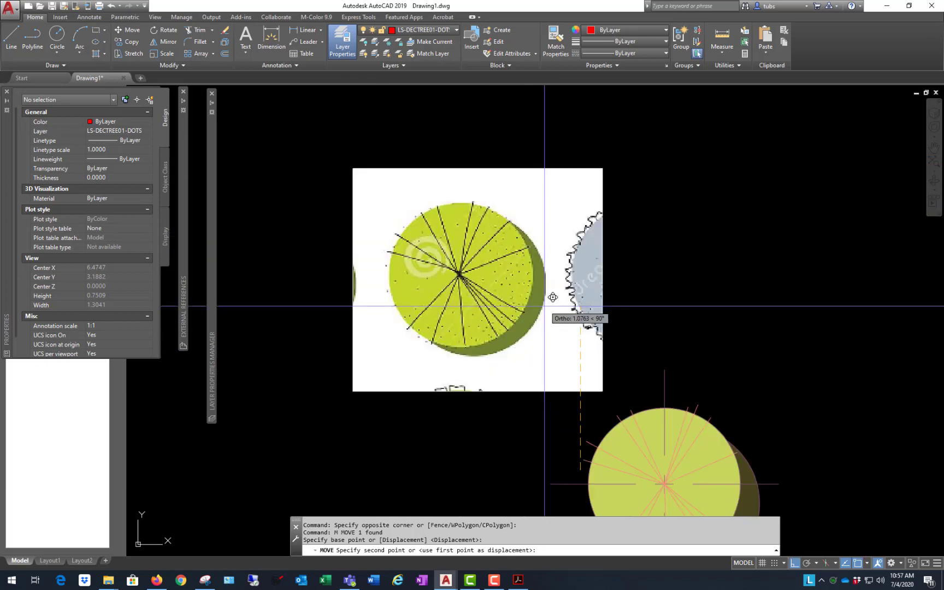
scroll(430, 259, "up", 2)
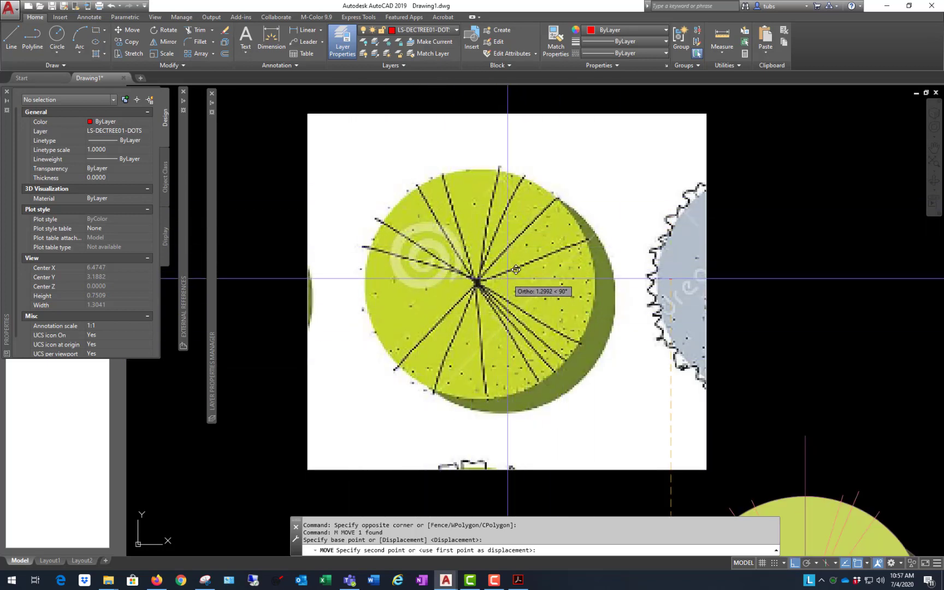
scroll(441, 266, "down", 2)
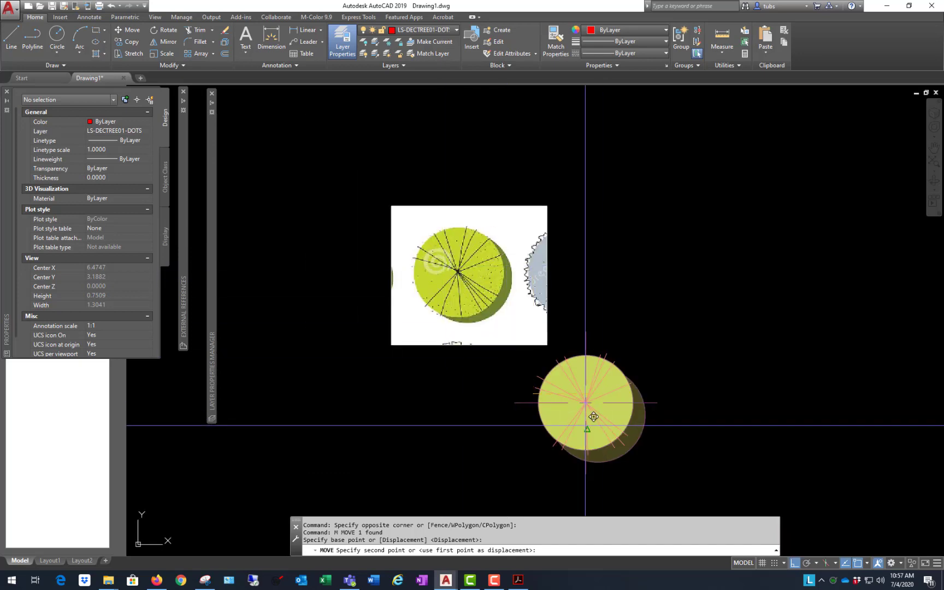
scroll(584, 404, "up", 4)
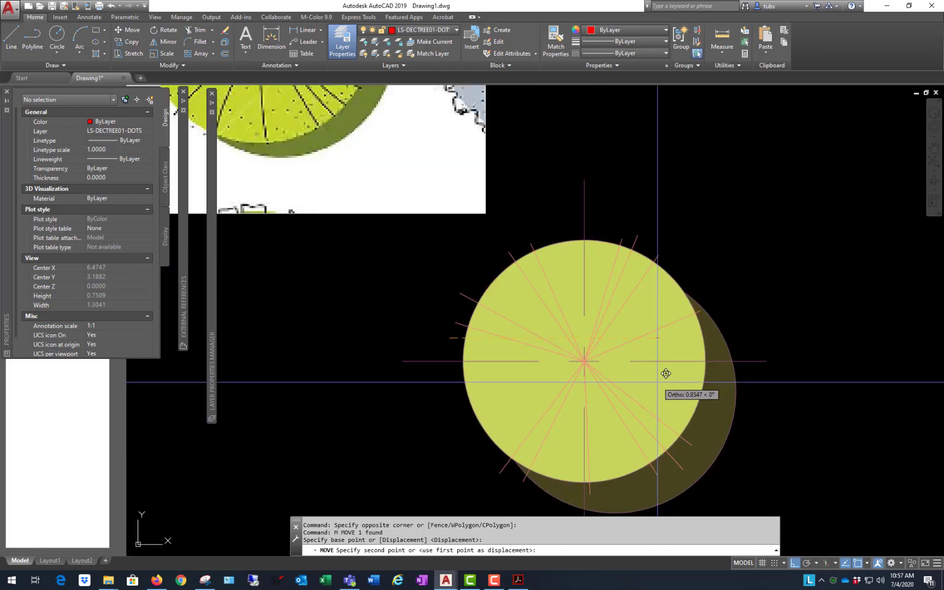
left_click(667, 374)
Step: With object snap and ortho off, copy the short line from a base point on it and scatter copies across the lower and lower-right canopy
scroll(803, 299, "up", 4)
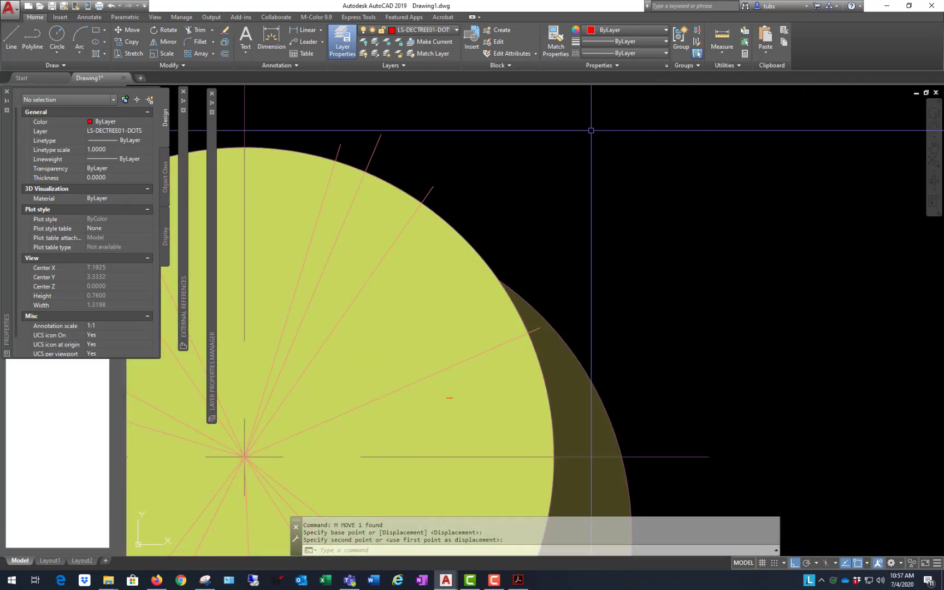
scroll(514, 416, "up", 2)
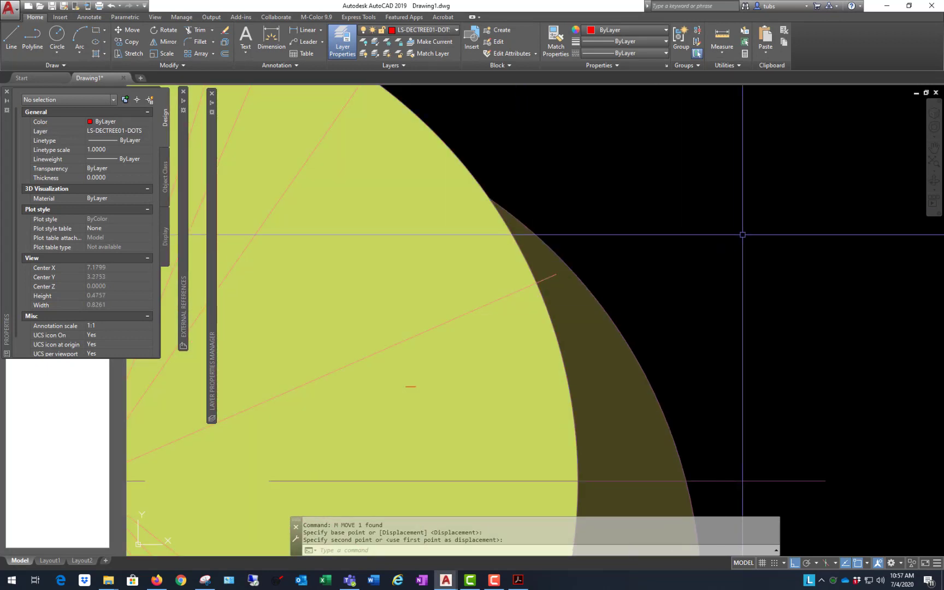
left_click(410, 386)
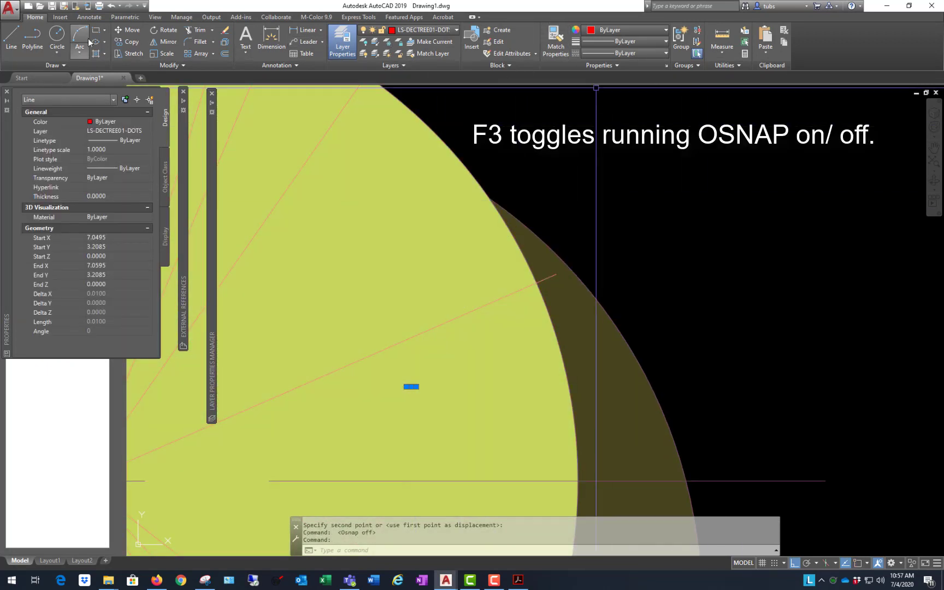
left_click(127, 41)
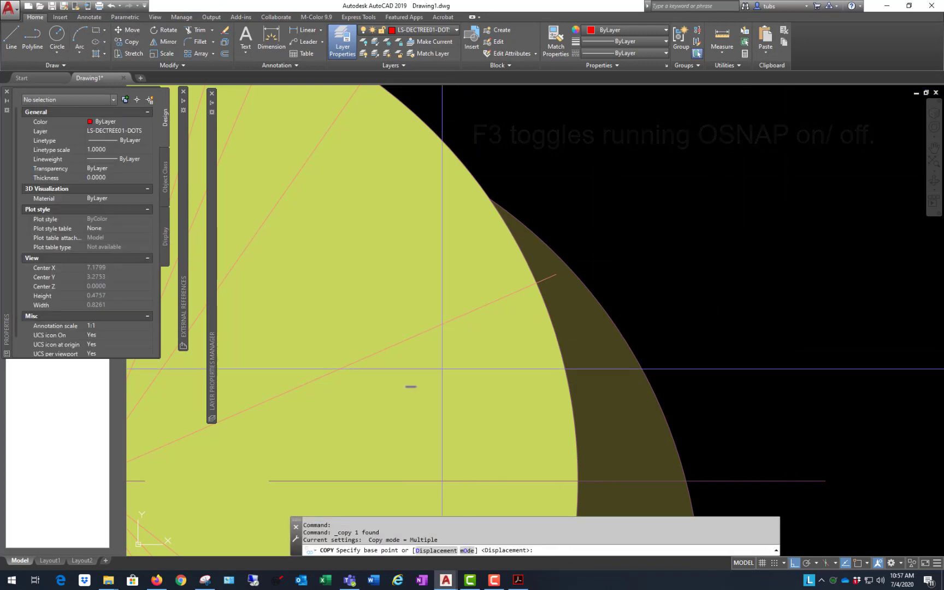
left_click(410, 387)
scroll(600, 208, "down", 5)
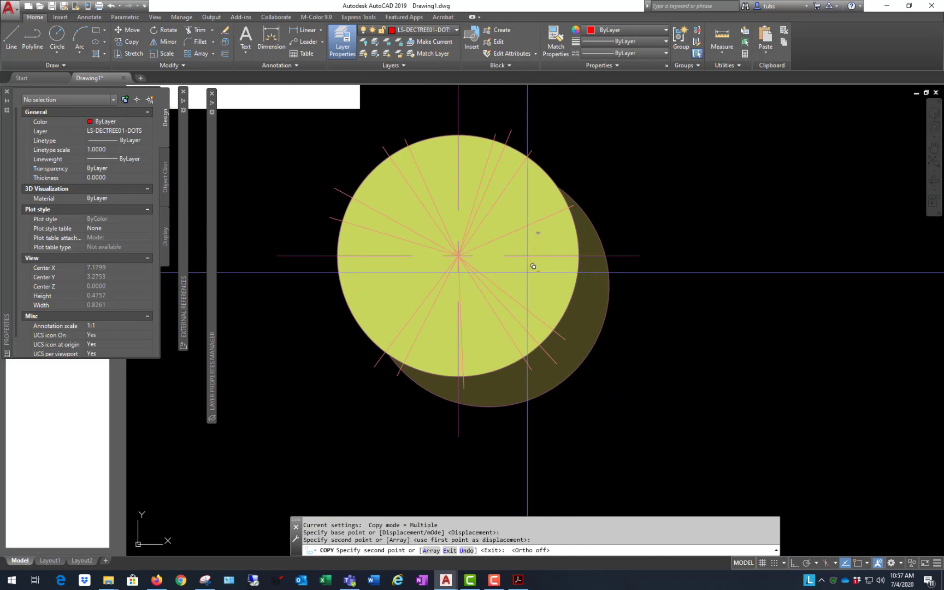
key("F8")
left_click(544, 301)
left_click(485, 344)
left_click(477, 315)
left_click(443, 344)
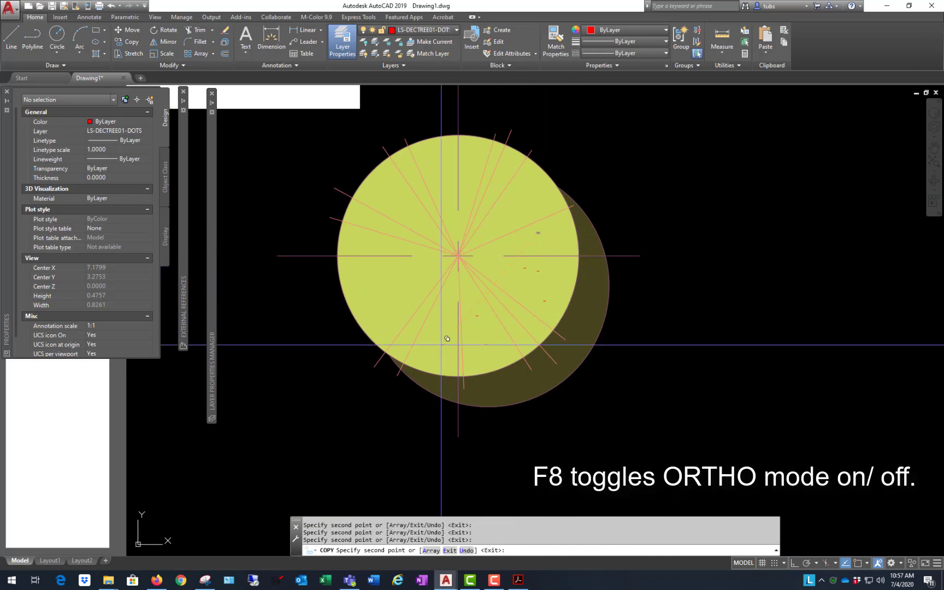
left_click(419, 357)
left_click(481, 363)
left_click(520, 342)
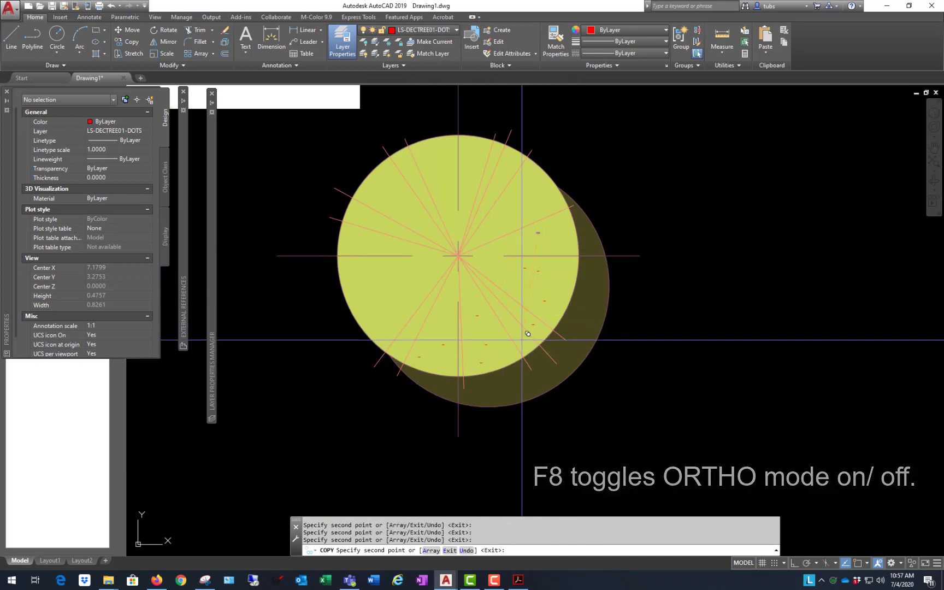
left_click(532, 324)
left_click(505, 316)
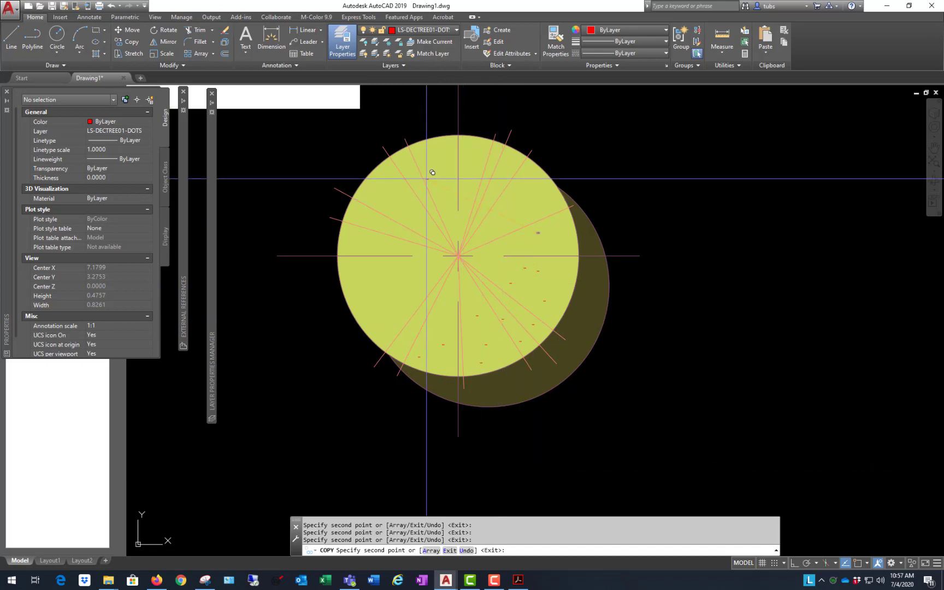
Step: Scatter a few sparse copies of the short line over the upper-left and left side of the canopy
left_click(429, 152)
left_click(393, 163)
left_click(383, 212)
left_click(367, 217)
left_click(404, 272)
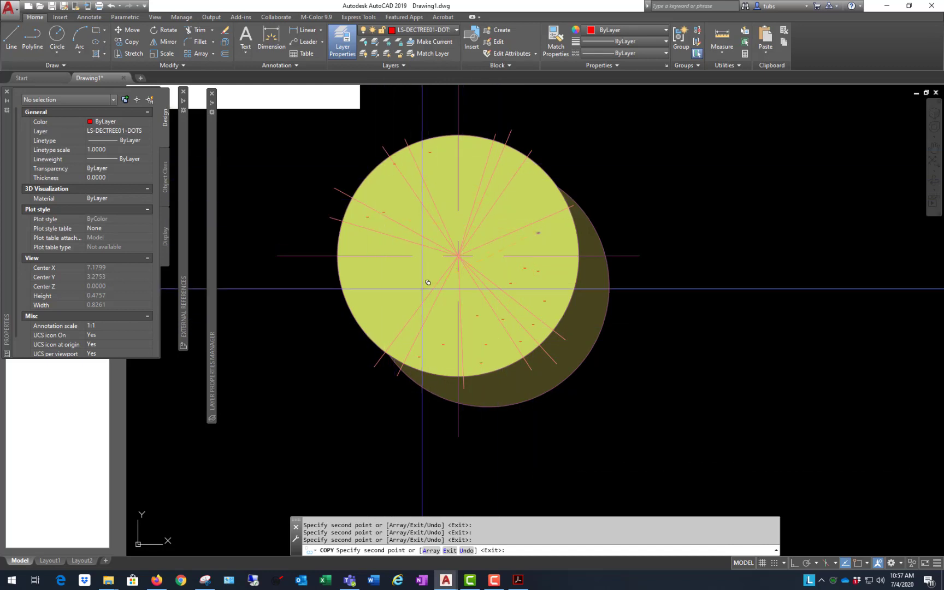
left_click(361, 293)
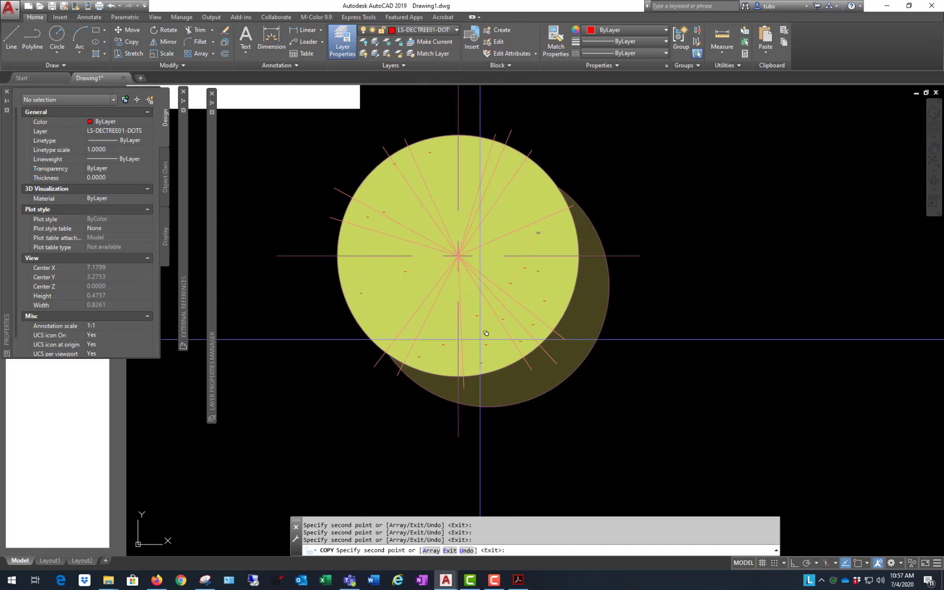
Step: Scatter more copies of the short line over the right, lower and central canopy, denser towards the lower right, and finish copying
left_click(522, 292)
left_click(519, 309)
left_click(565, 290)
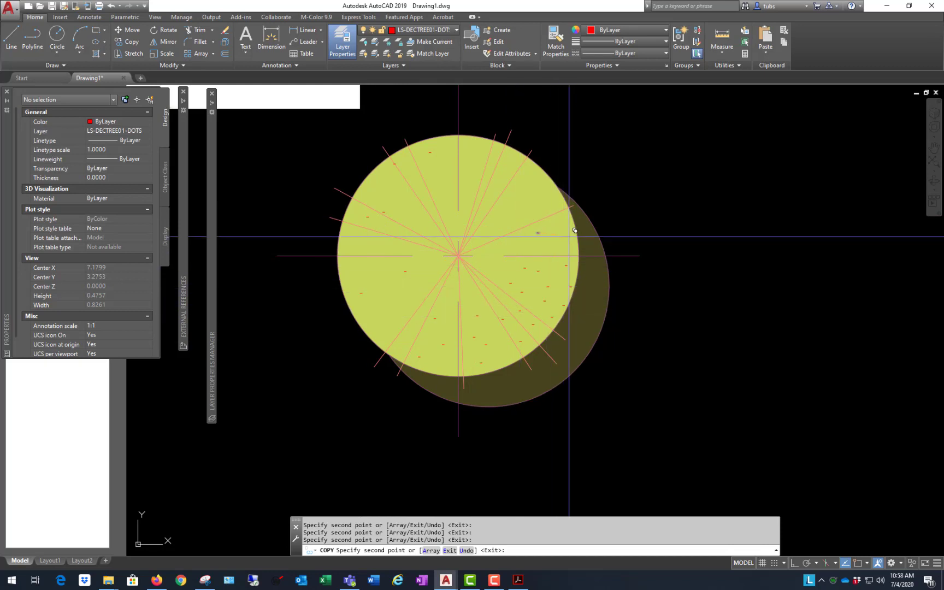
left_click(557, 206)
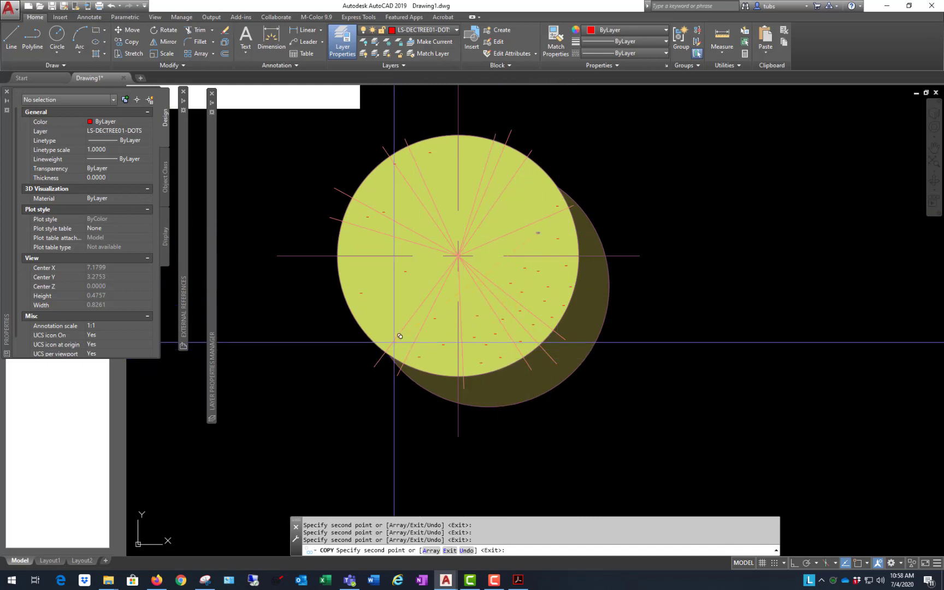
left_click(400, 337)
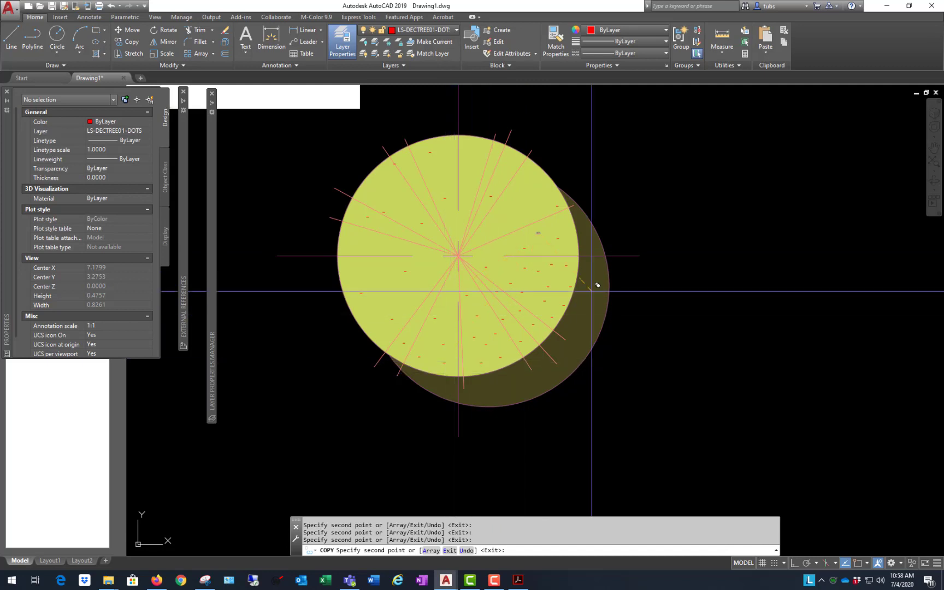
key("Return")
scroll(585, 313, "down", 2)
scroll(587, 312, "up", 2)
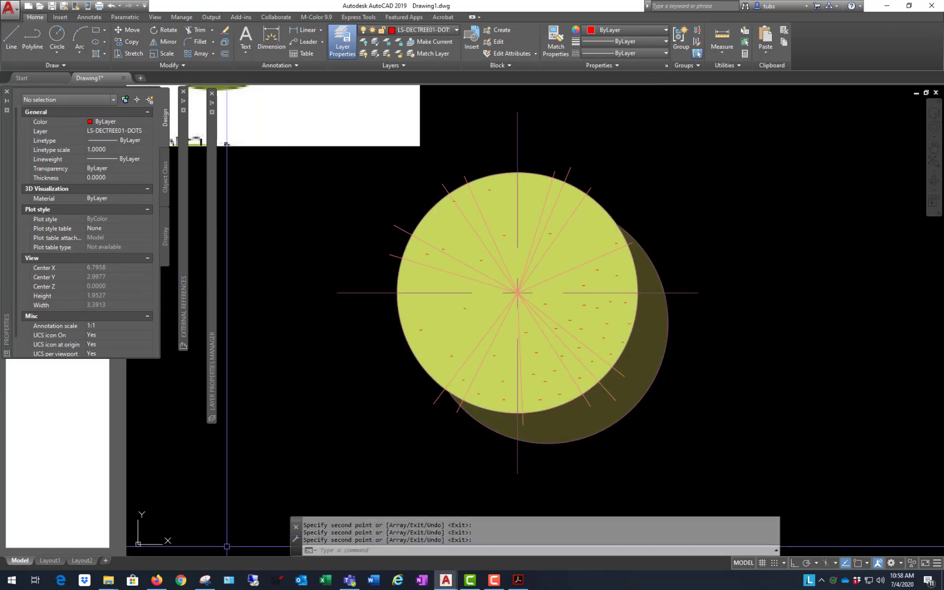
Step: Generate a plot preview of Layout1 using the monochrome.ctb plot style table
left_click(51, 560)
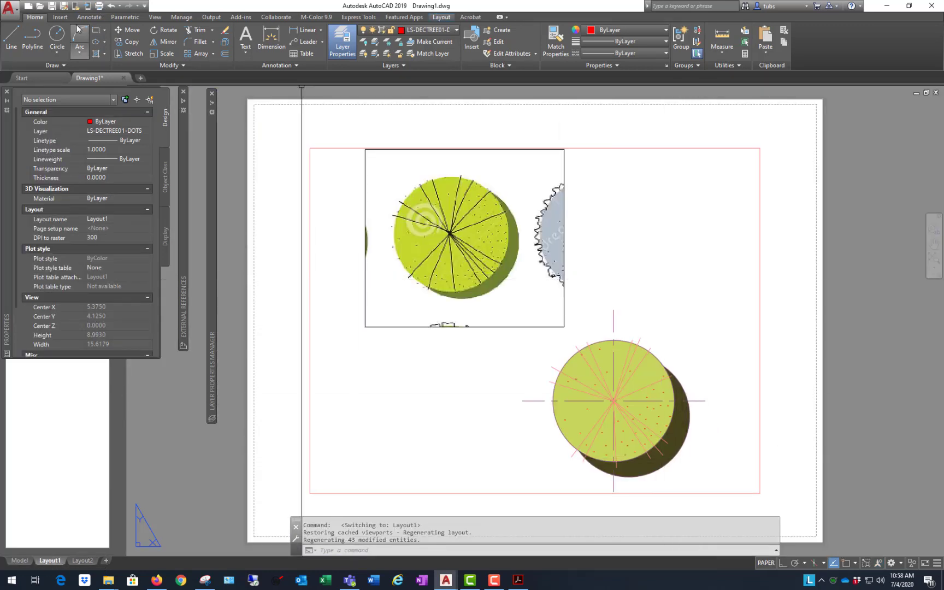
left_click(99, 7)
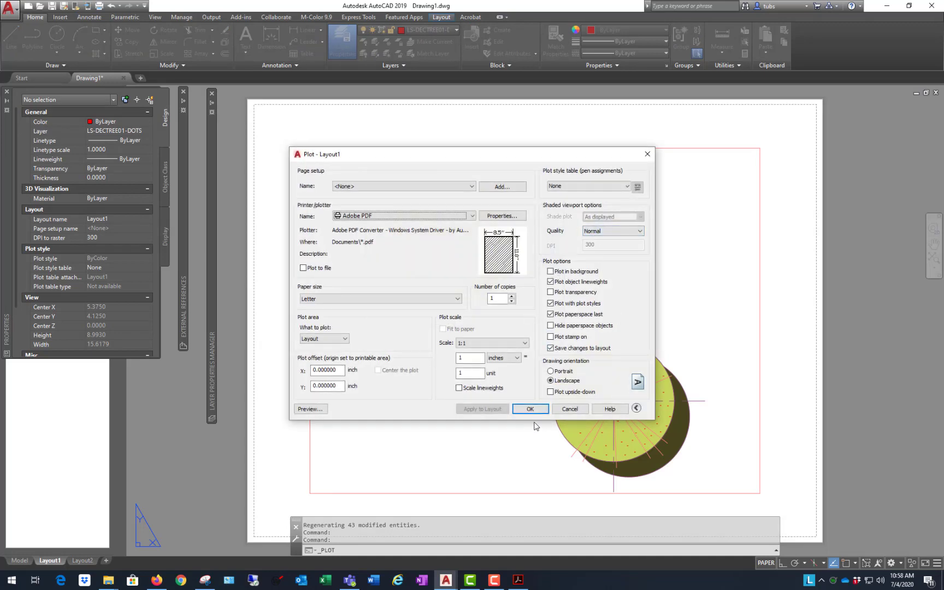
left_click(627, 186)
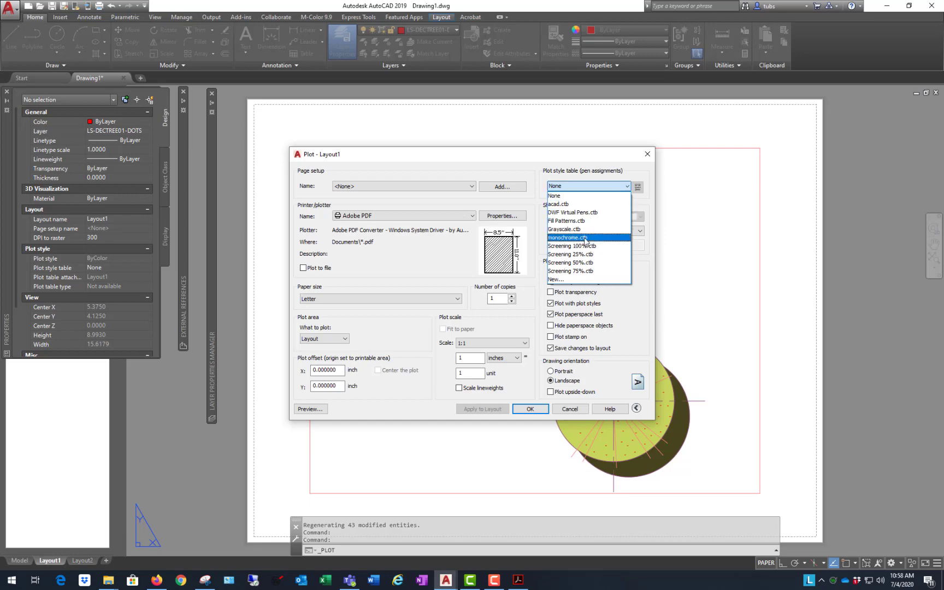
left_click(586, 239)
left_click(310, 409)
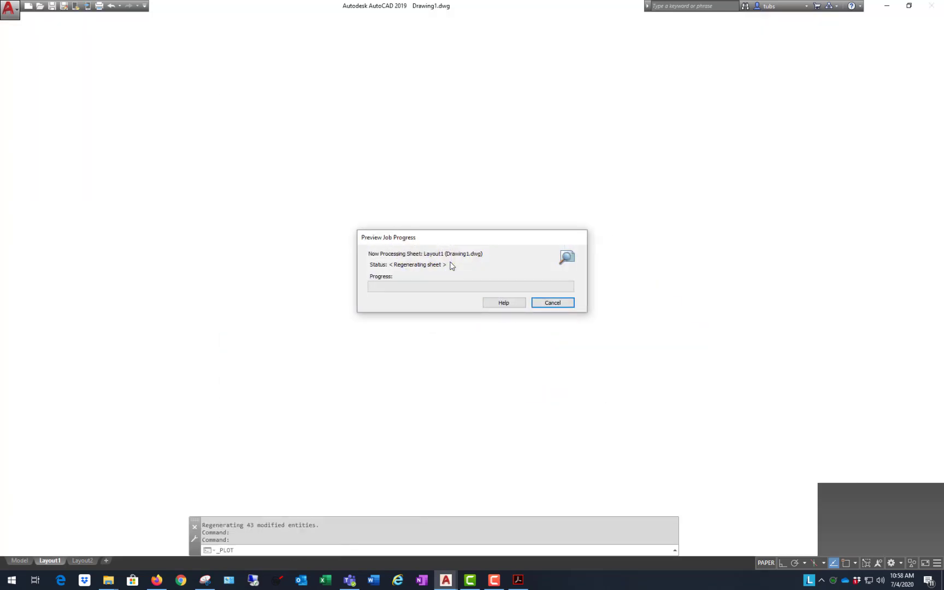
Step: Examine the dots and branch lines of the drawn tree in the plot preview, then cancel the plot and return to model space
scroll(623, 441, "up", 2)
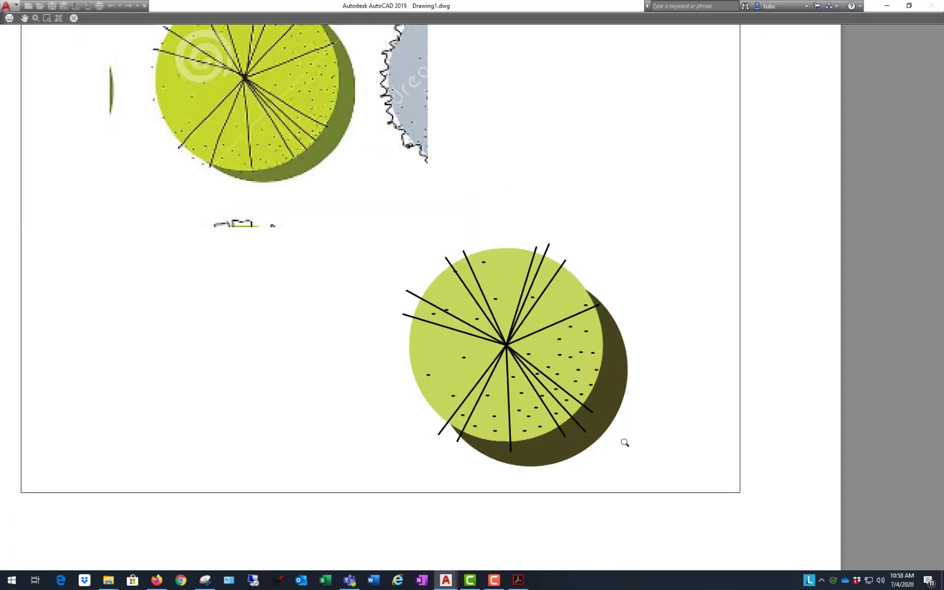
scroll(546, 363, "up", 2)
scroll(616, 297, "up", 2)
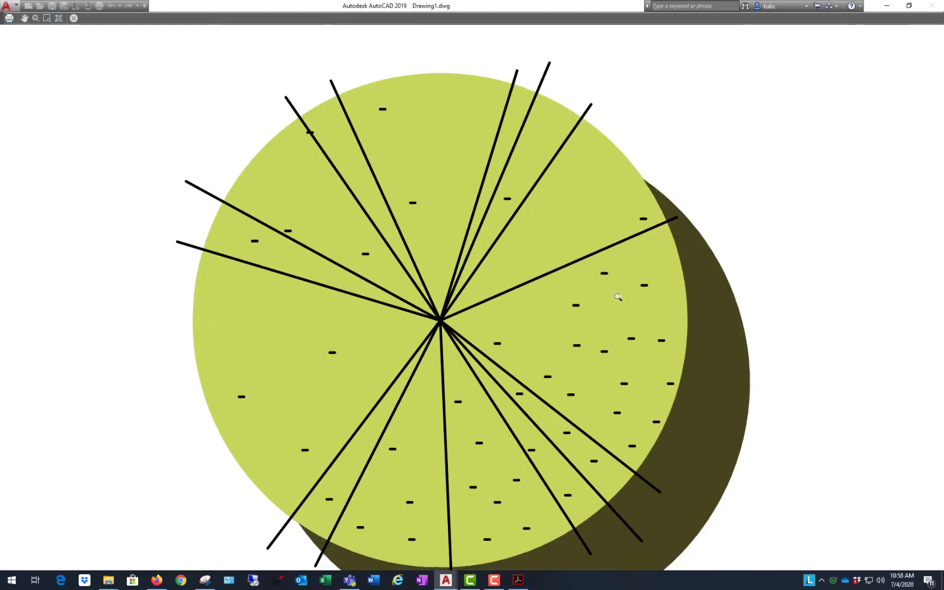
scroll(573, 387, "down", 6)
scroll(619, 415, "up", 6)
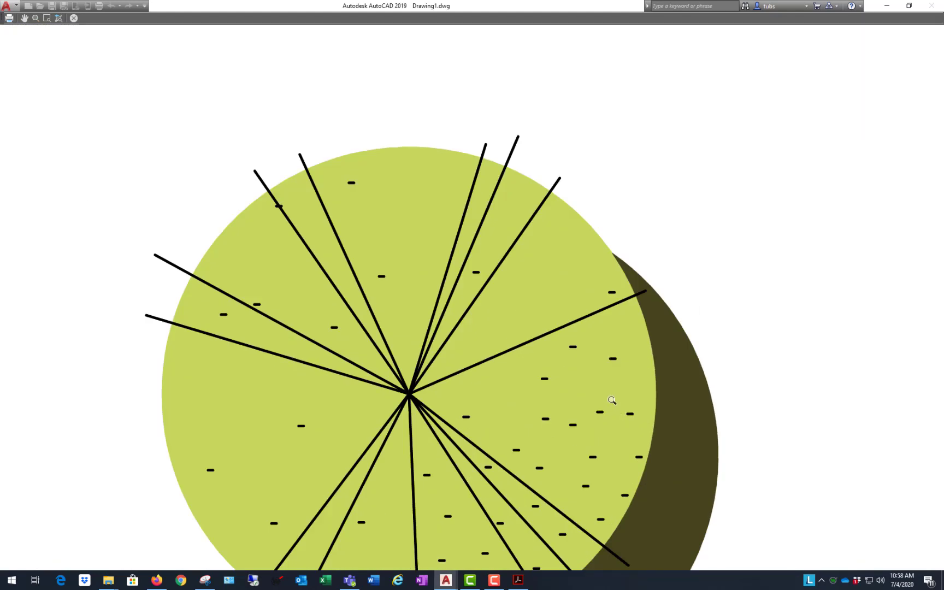
scroll(612, 400, "down", 3)
scroll(615, 375, "up", 4)
scroll(615, 375, "down", 4)
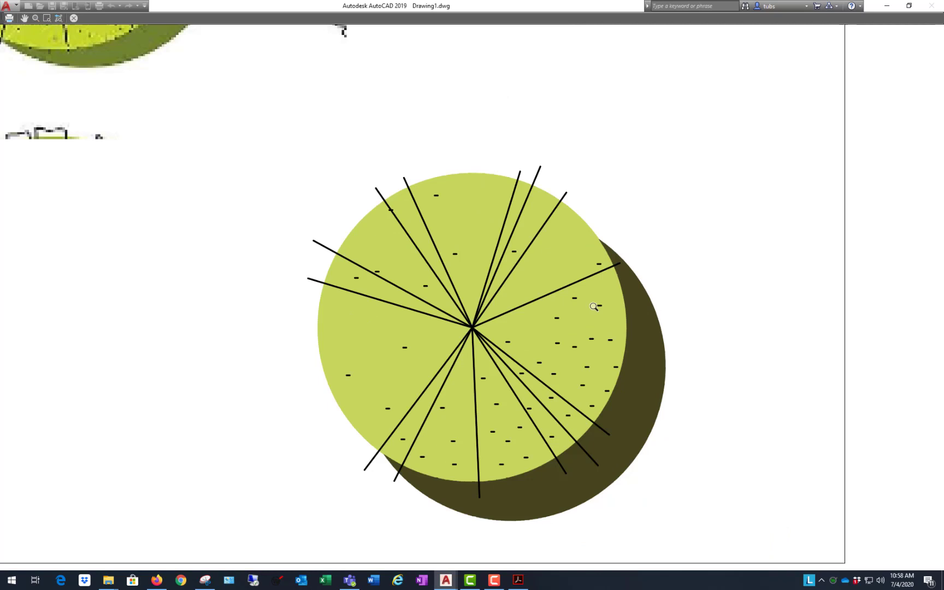
right_click(620, 232)
left_click(637, 241)
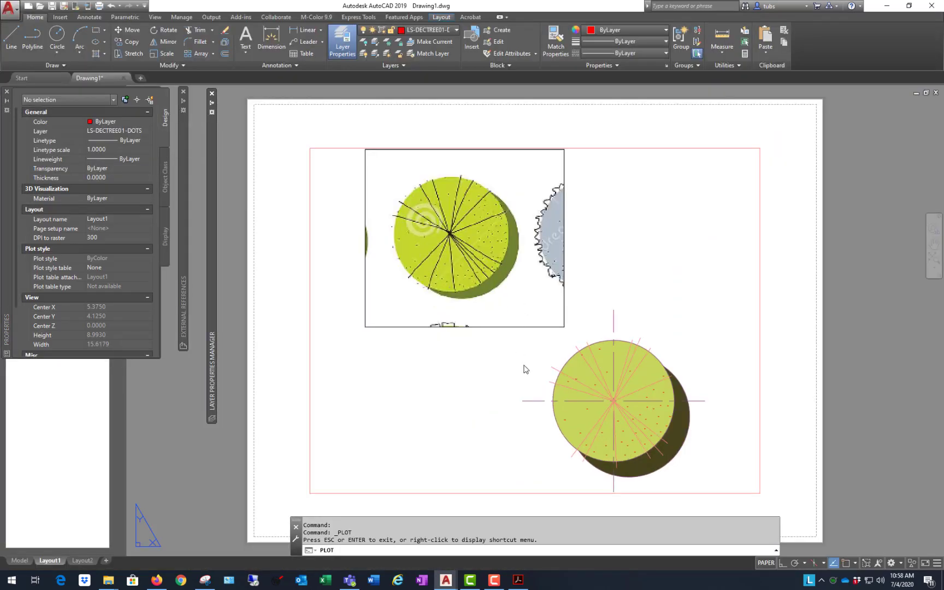
left_click(569, 409)
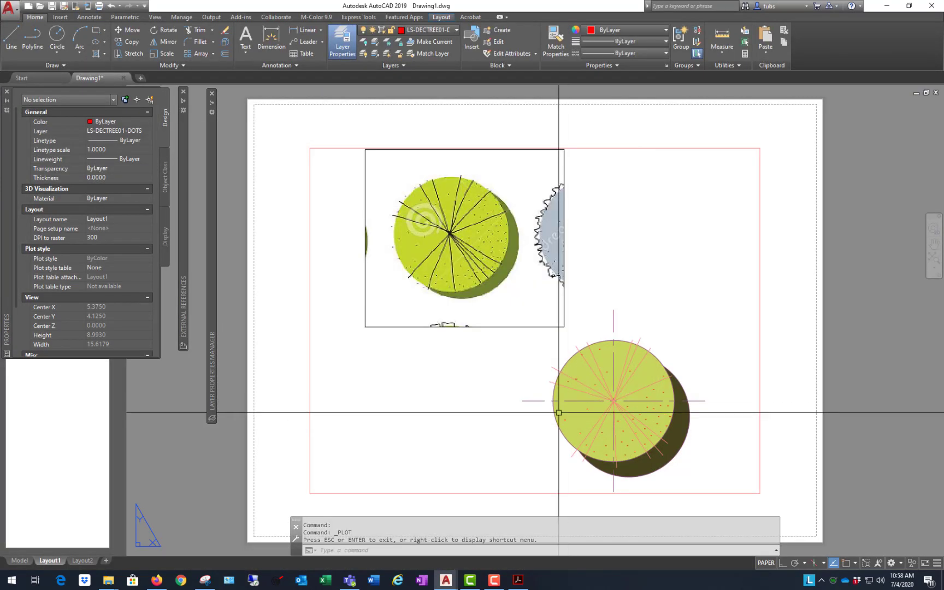
left_click(21, 560)
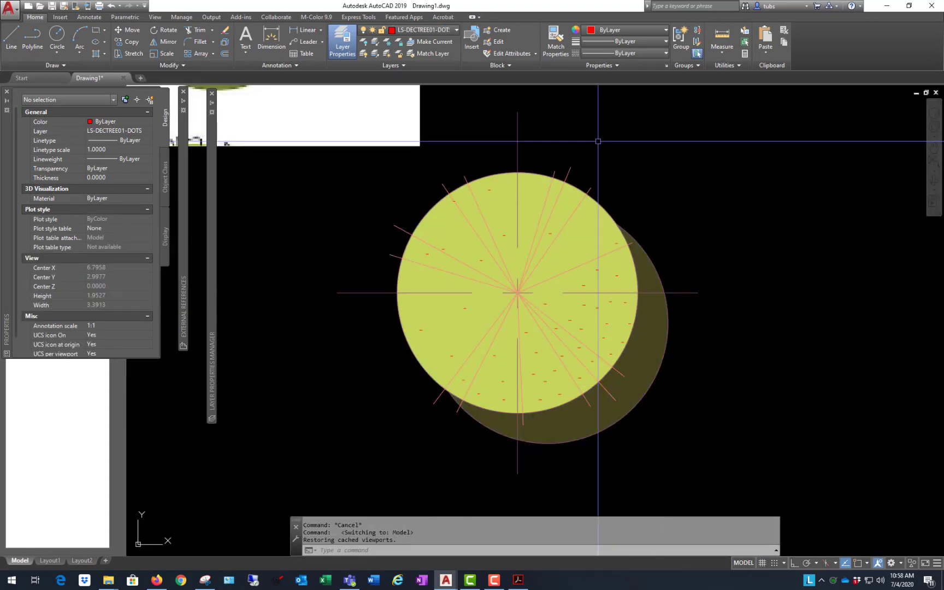
Step: Isolate the LS-DECTREE01-DOTS layer using the short line near the top of the canopy
left_click(478, 143)
left_click(516, 210)
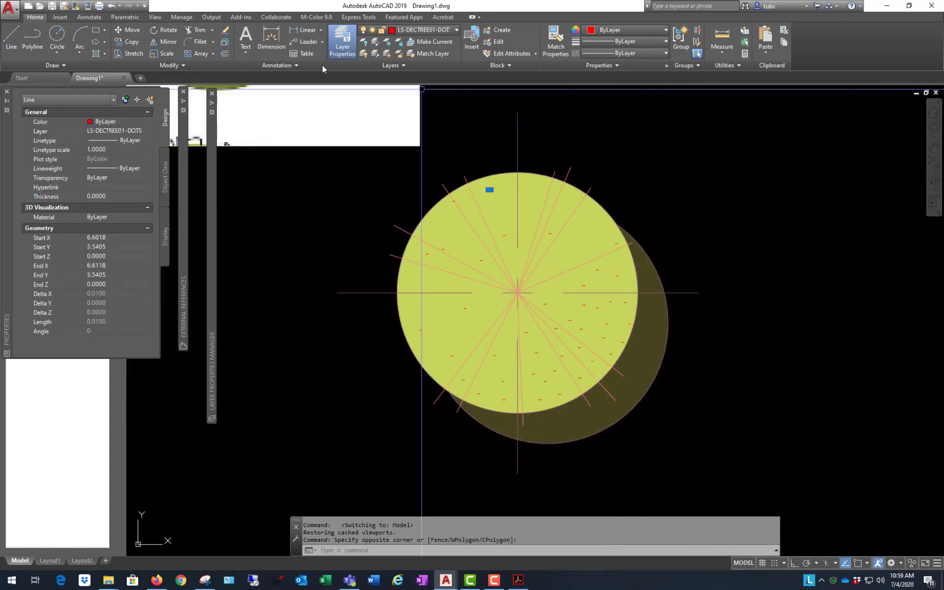
left_click(375, 43)
scroll(774, 311, "down", 2)
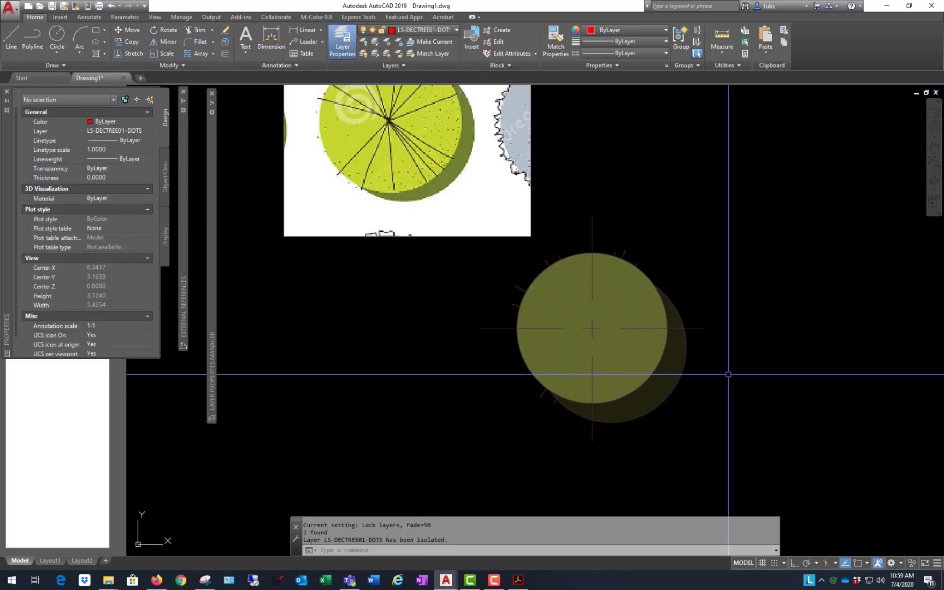
Step: Try to erase only the dots by selecting the whole tree while the dots layer is isolated
left_click(401, 474)
left_click(794, 223)
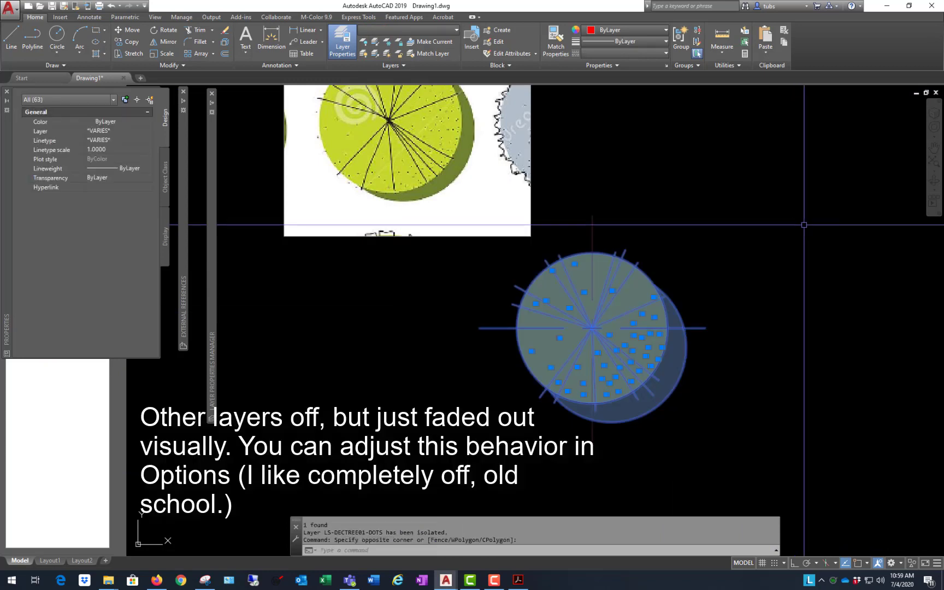
type("e")
key("Return")
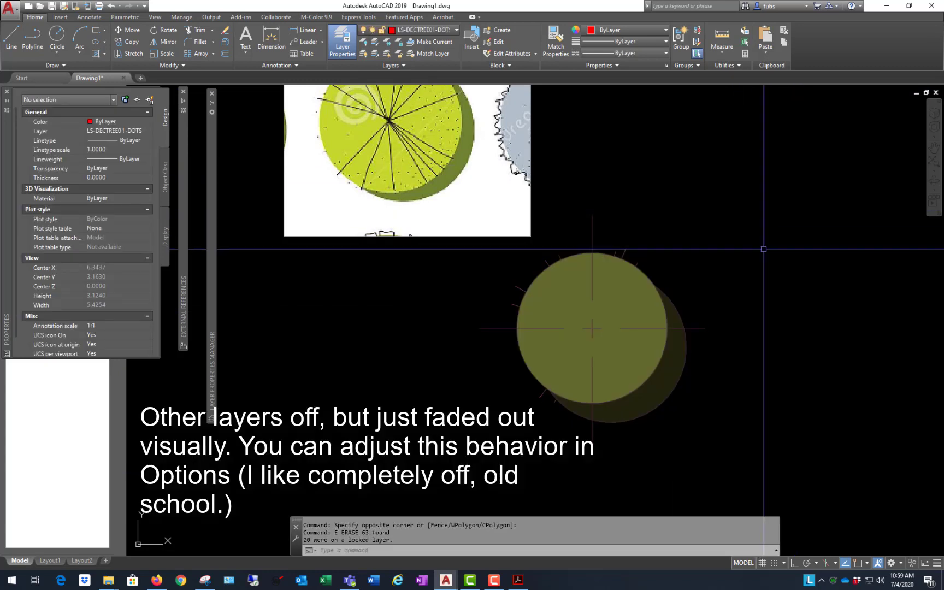
Step: Undo the erase and the last zoom, and restore the isolated layers
type("u")
key("Return")
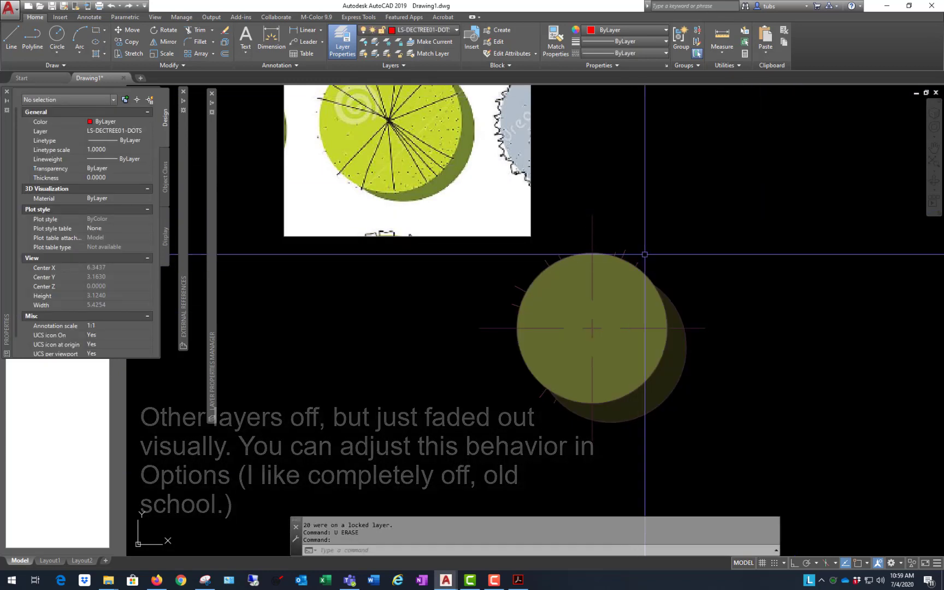
type("u")
key("Return")
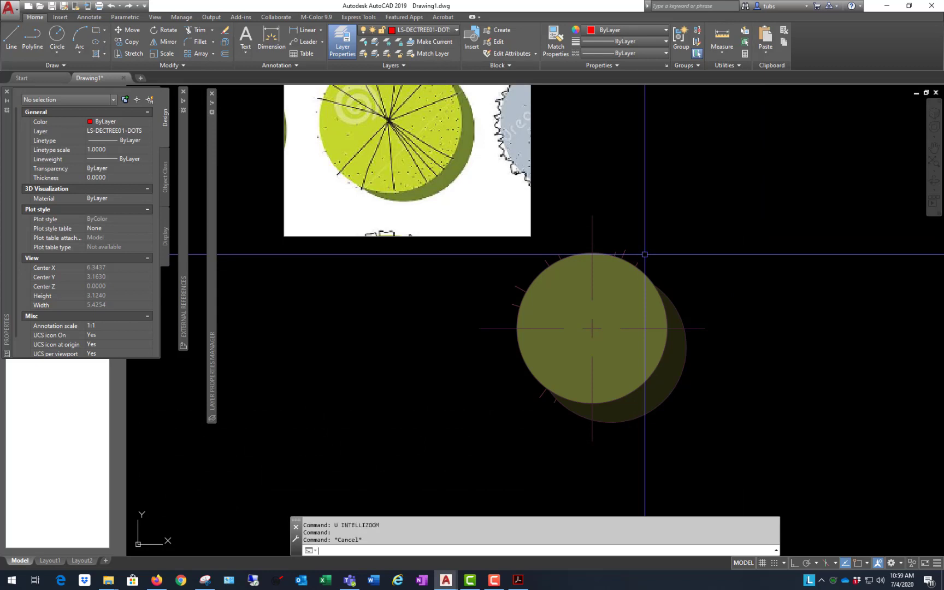
scroll(617, 279, "up", 4)
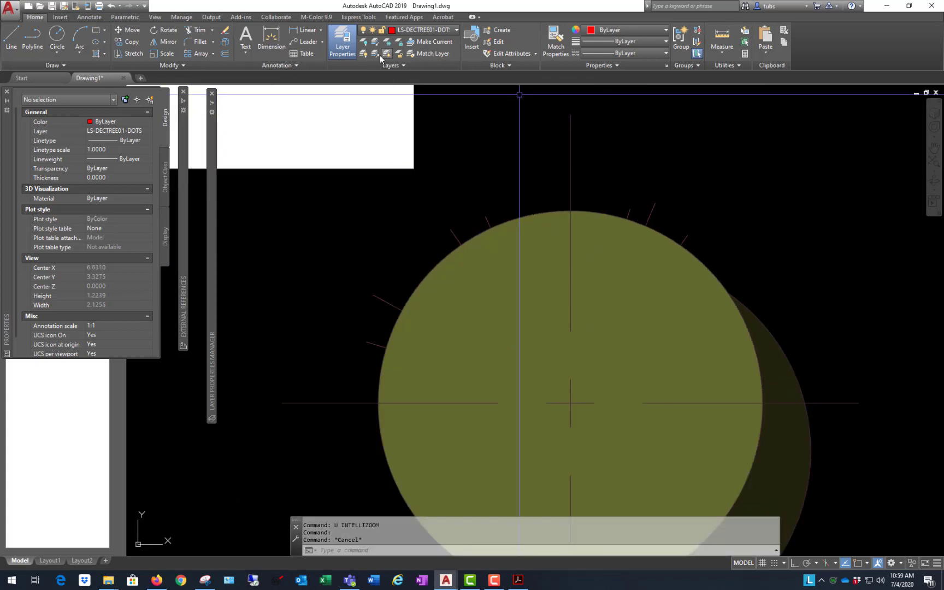
left_click(380, 56)
Step: Undo the recent operations back to before the dots layer was isolated
type("u")
key("Return")
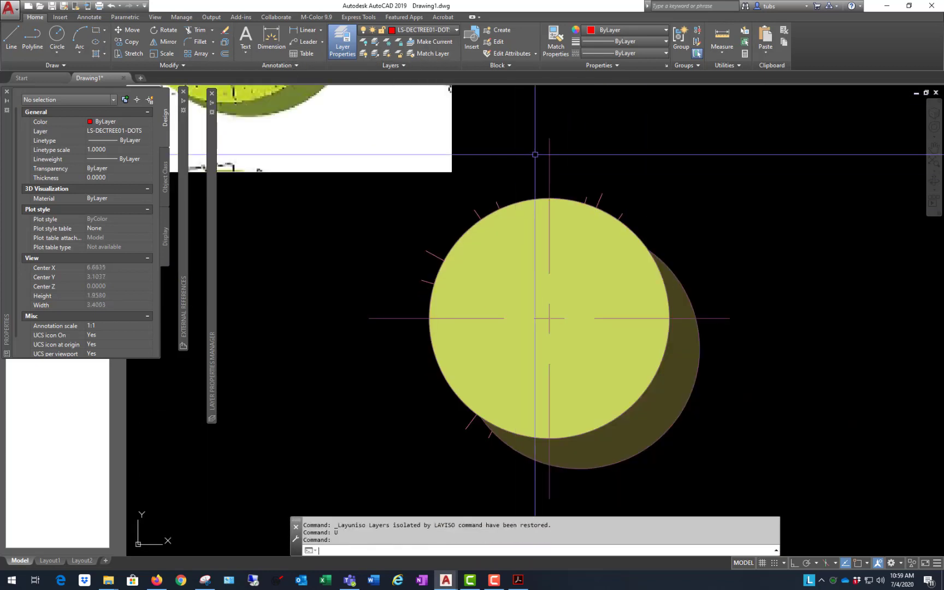
scroll(535, 154, "up", 2)
key("Return")
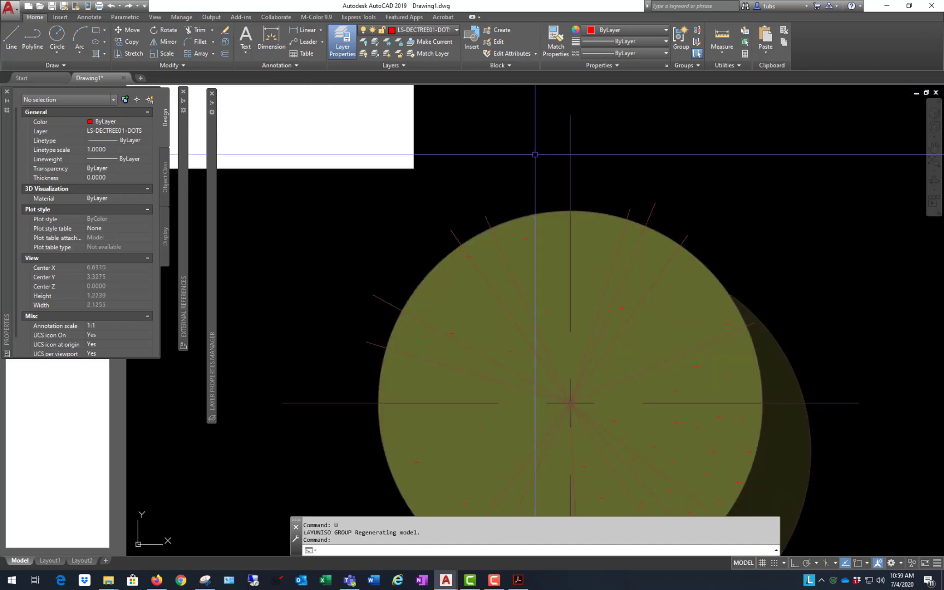
key("Return")
key("Return")
key("Return")
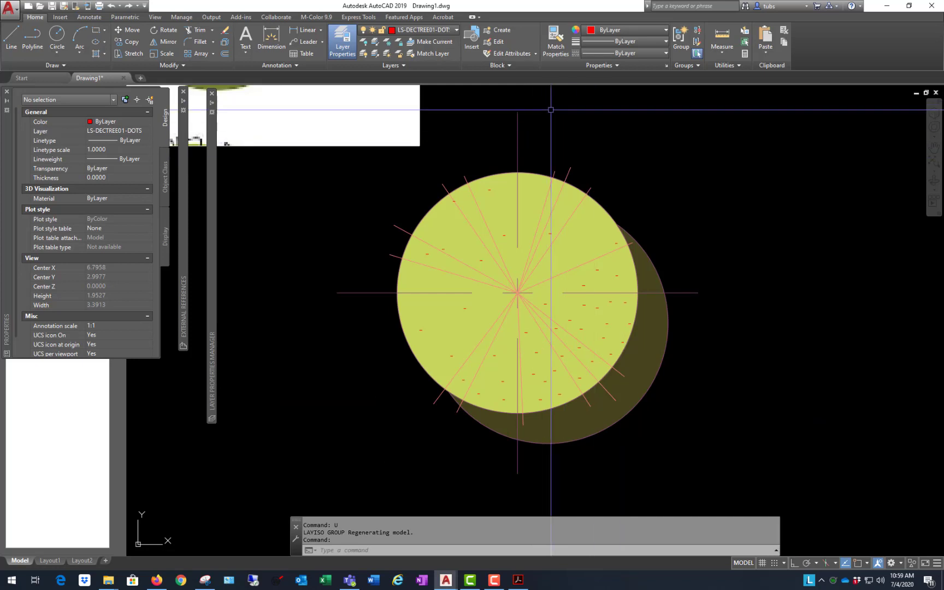
Step: Delete all the short lines on the canopy by applying Select Similar to the one near the top
left_click(486, 137)
left_click(508, 200)
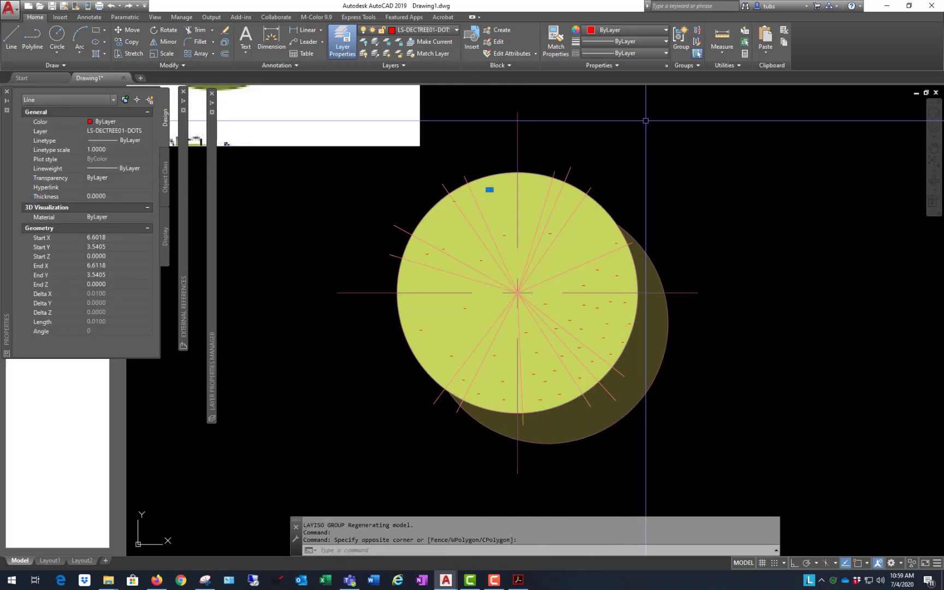
right_click(646, 120)
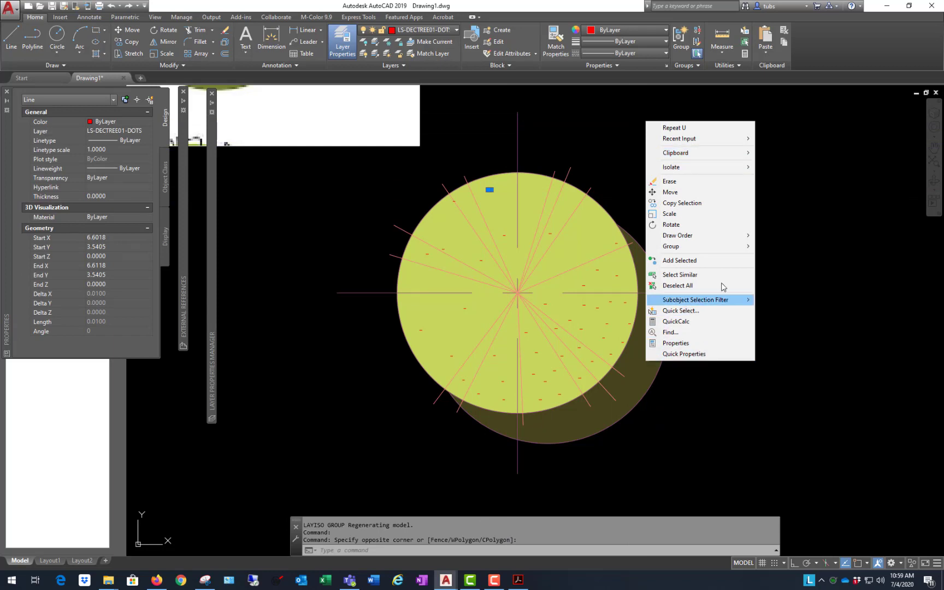
left_click(680, 274)
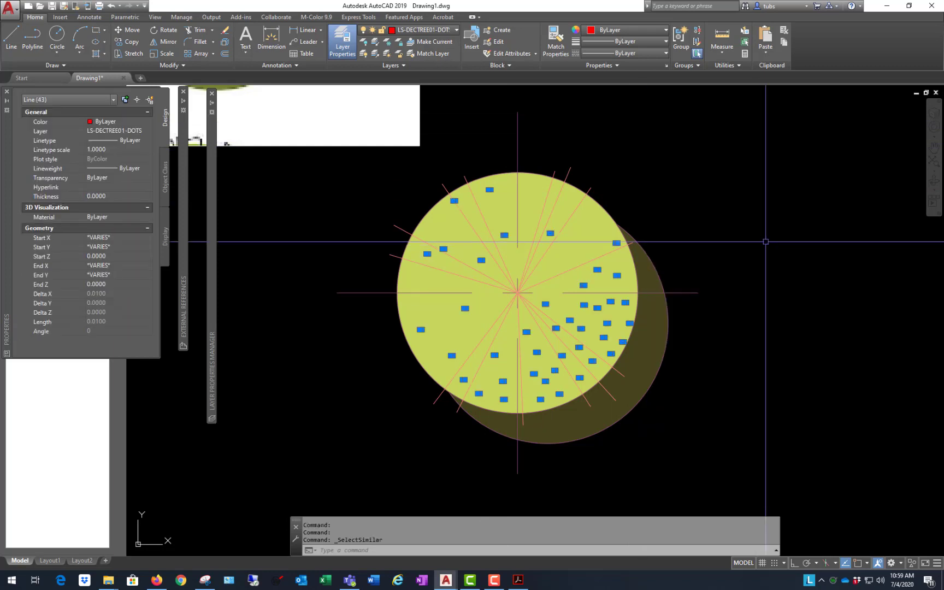
scroll(705, 328, "down", 2)
key("Delete")
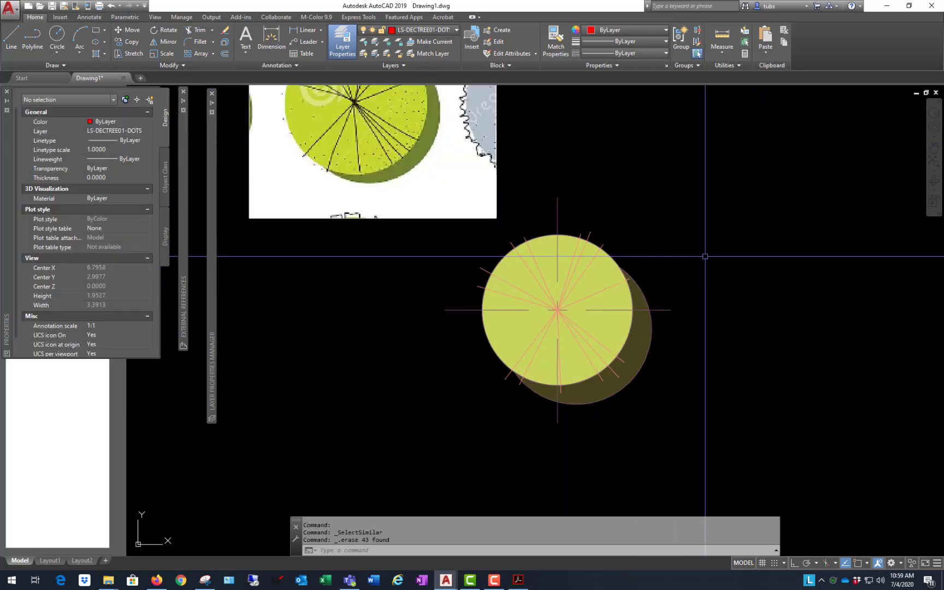
scroll(655, 317, "down", 2)
scroll(642, 276, "up", 2)
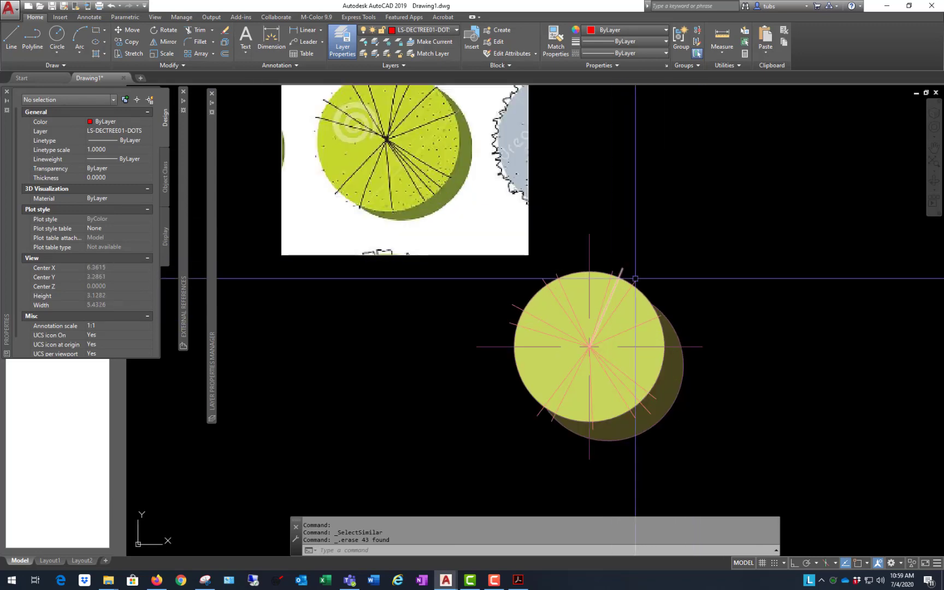
scroll(655, 328, "up", 2)
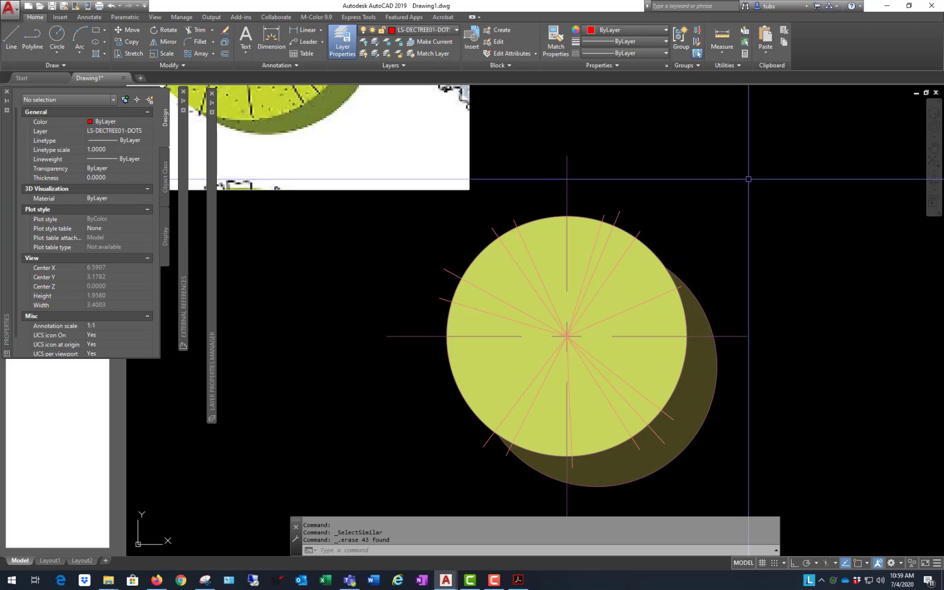
scroll(580, 294, "down", 2)
scroll(584, 279, "up", 2)
scroll(584, 278, "up", 2)
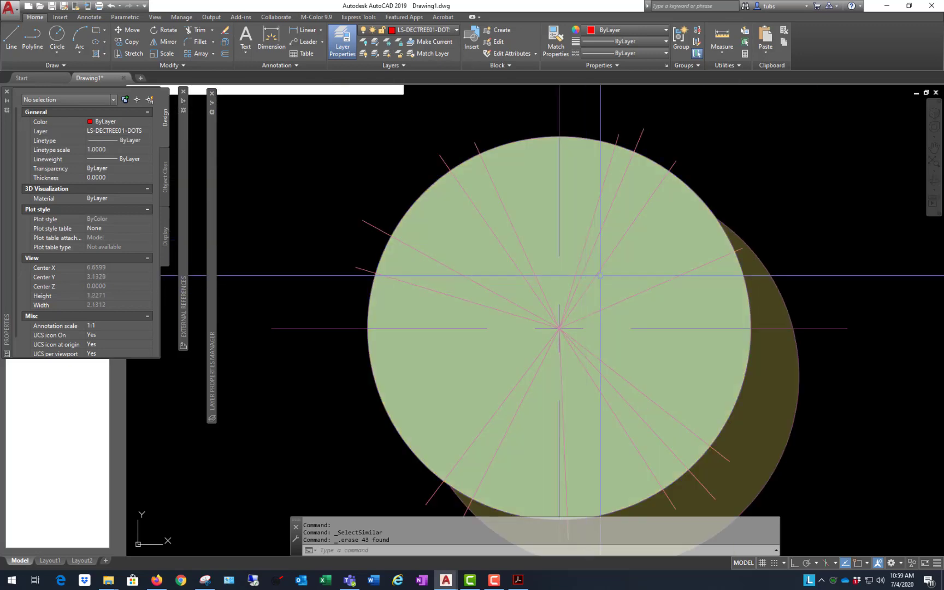
scroll(645, 242, "down", 2)
scroll(658, 344, "down", 3)
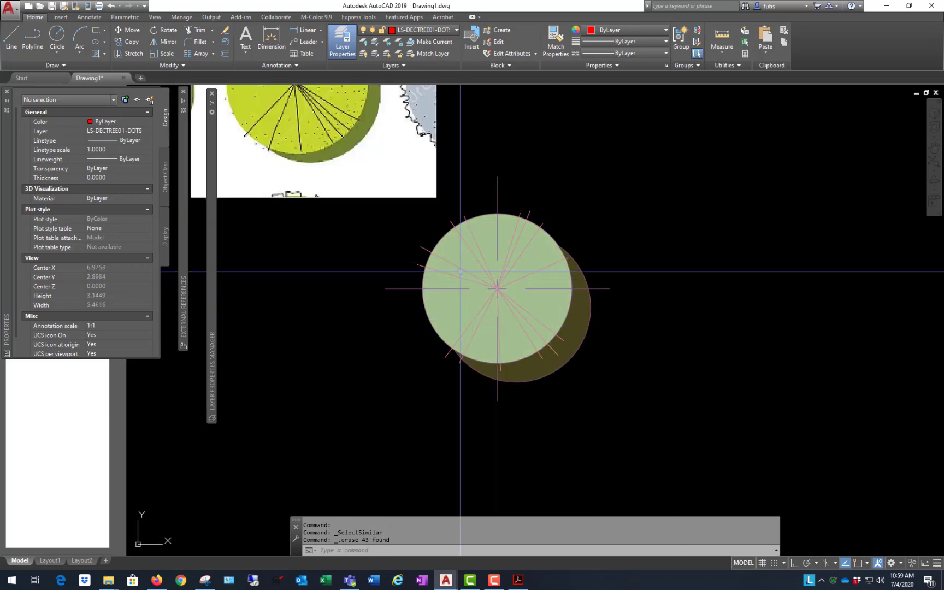
scroll(625, 196, "down", 2)
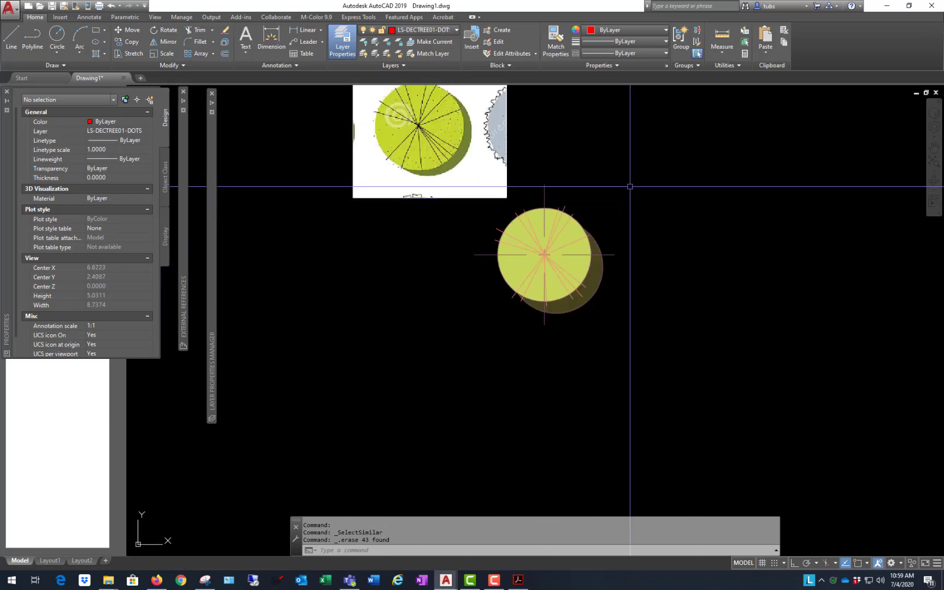
Step: Draw a circle of radius .01 in the empty space at the lower left of the tree symbol
left_click(57, 50)
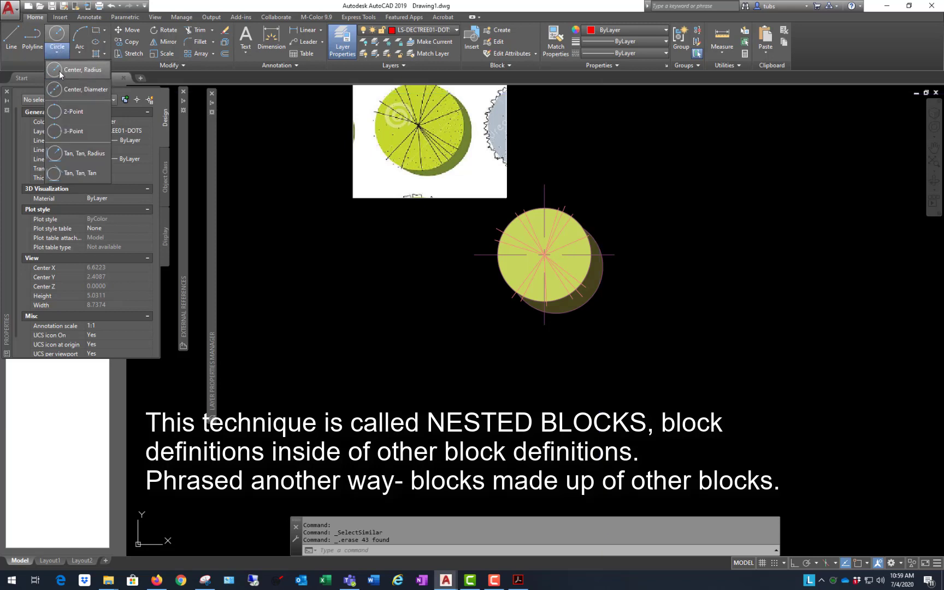
left_click(58, 71)
scroll(516, 310, "up", 5)
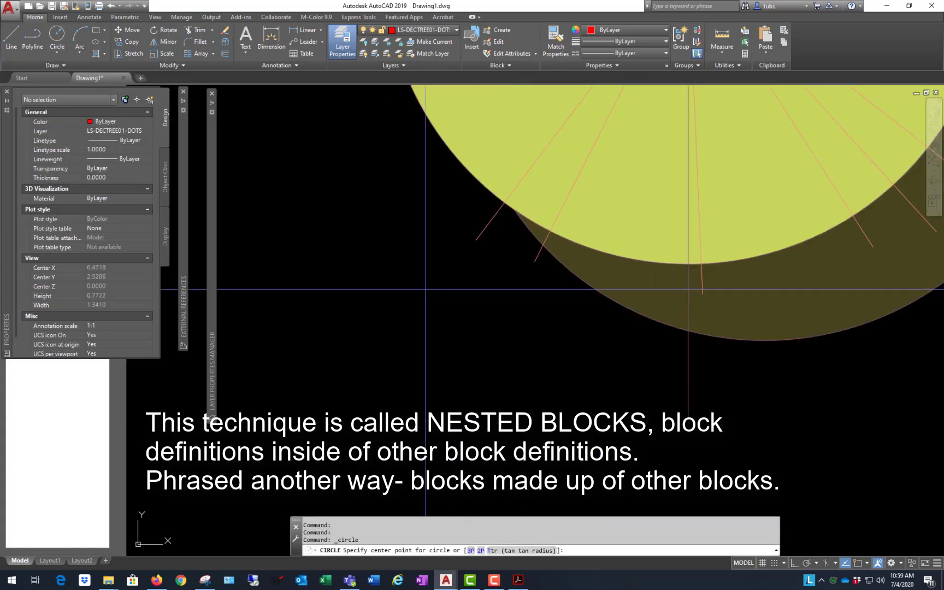
left_click(421, 294)
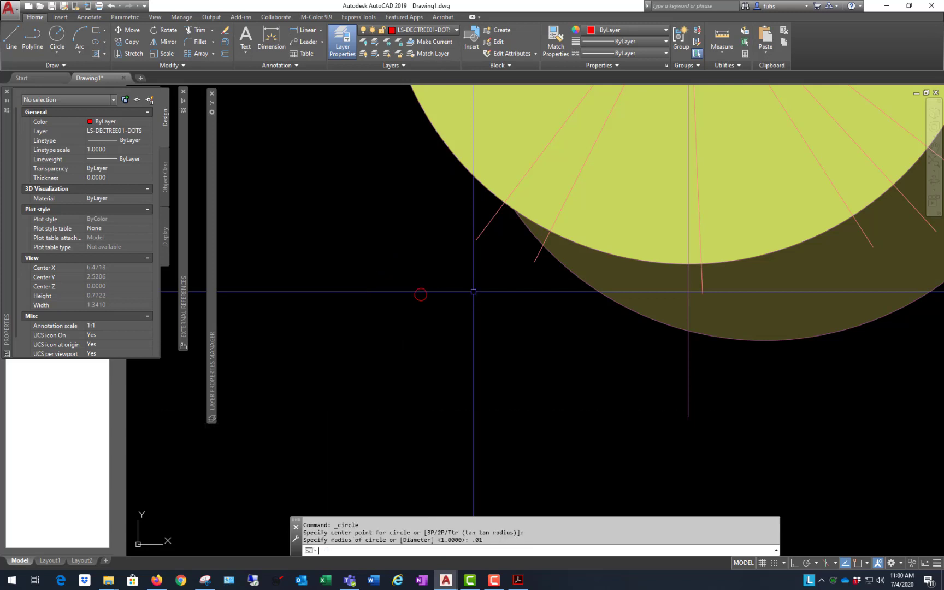
scroll(473, 291, "down", 5)
Step: Set the small circle's radius to .005
scroll(476, 273, "up", 7)
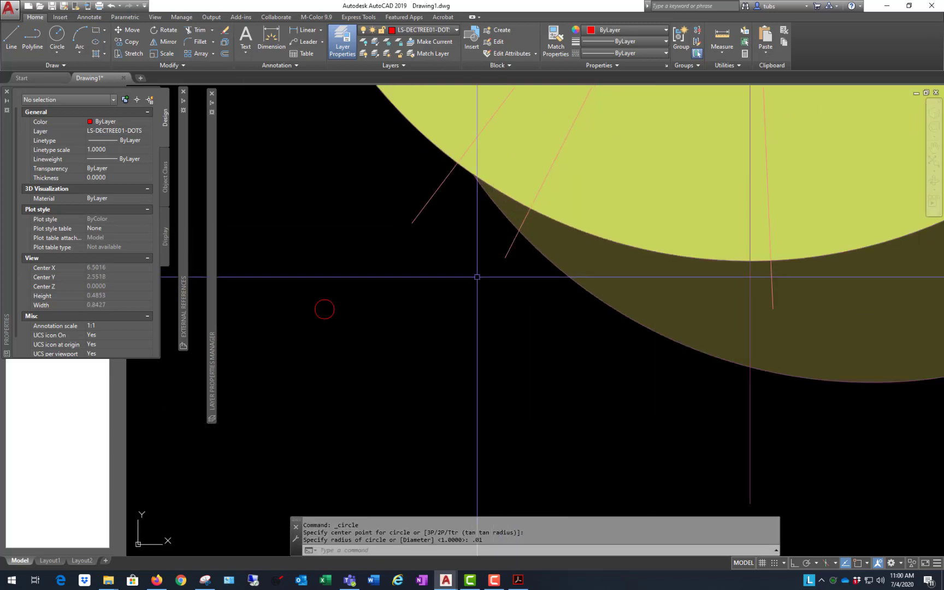
left_click_drag(300, 279, 449, 385)
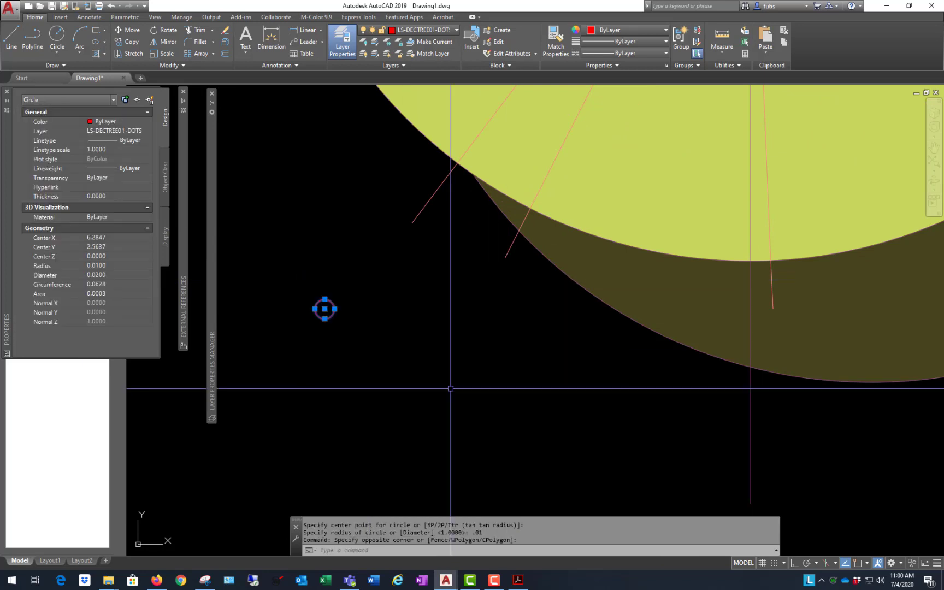
left_click(116, 266)
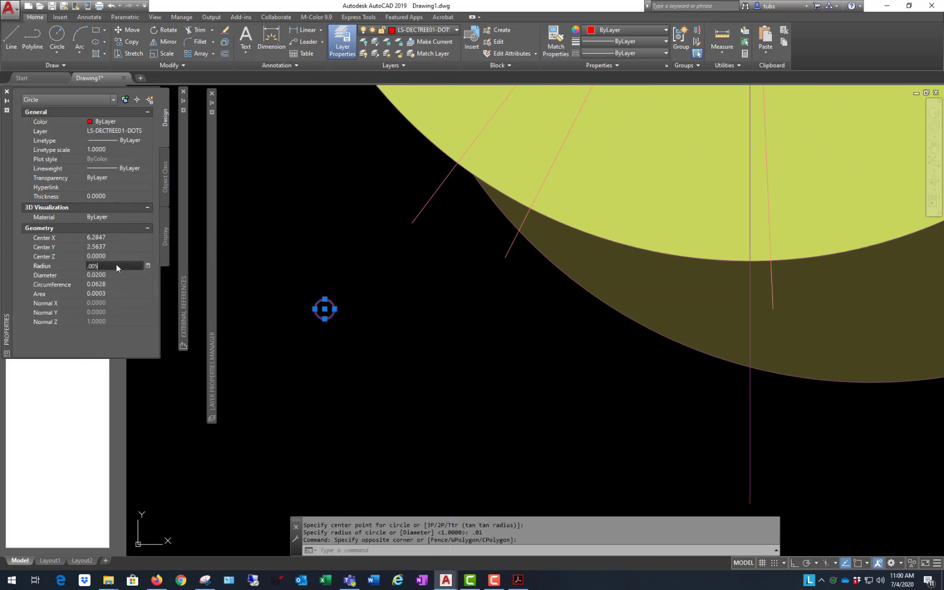
key("Escape")
Step: Relocate the small circle by its center grip to the absolute coordinates 0,0
left_click_drag(312, 280, 331, 320)
scroll(321, 309, "up", 4)
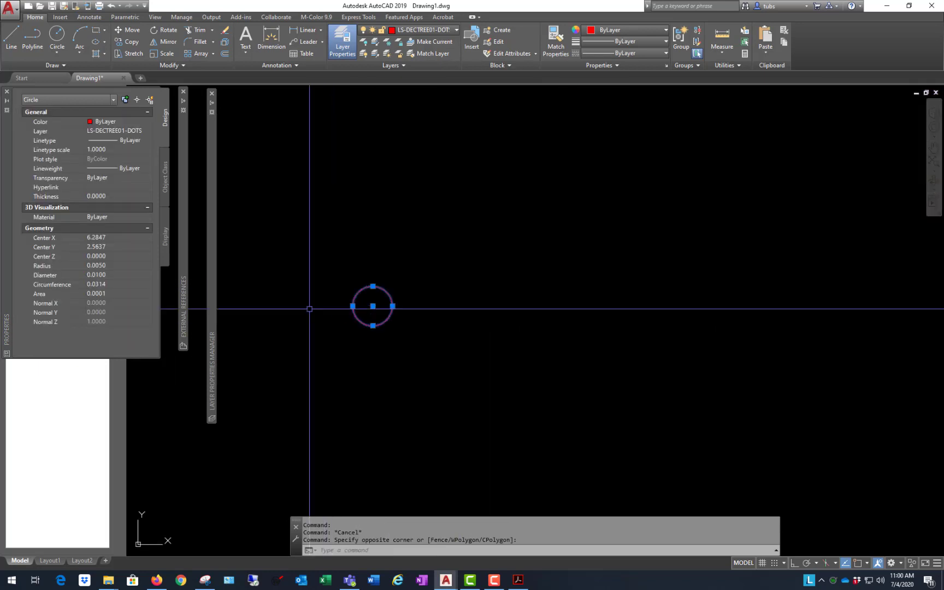
left_click(372, 306)
type("0,0")
key("Return")
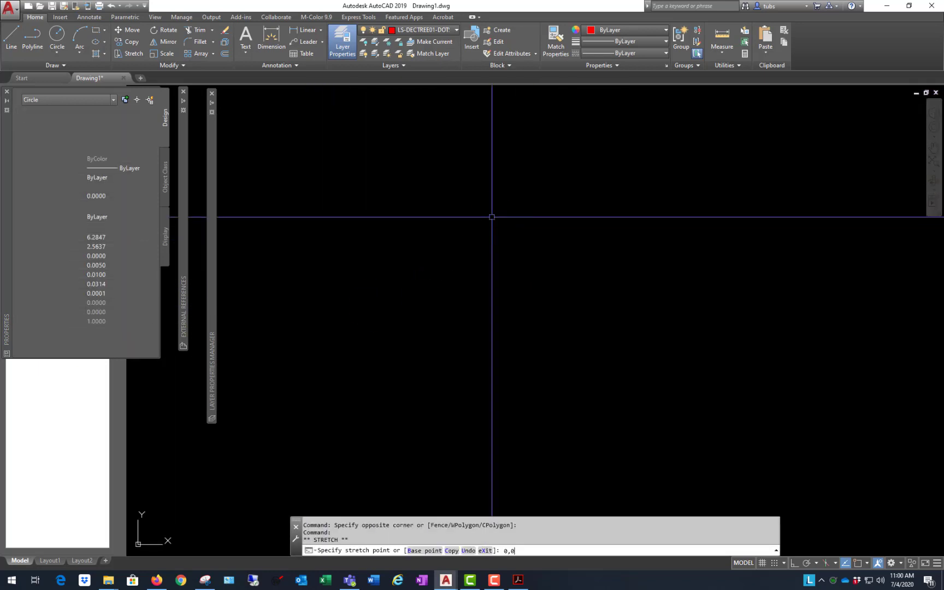
Step: Zoom to the drawing extents and close in on the small circle at the origin to examine its placement
type("z")
key("Return")
type("e")
key("Return")
key("Escape")
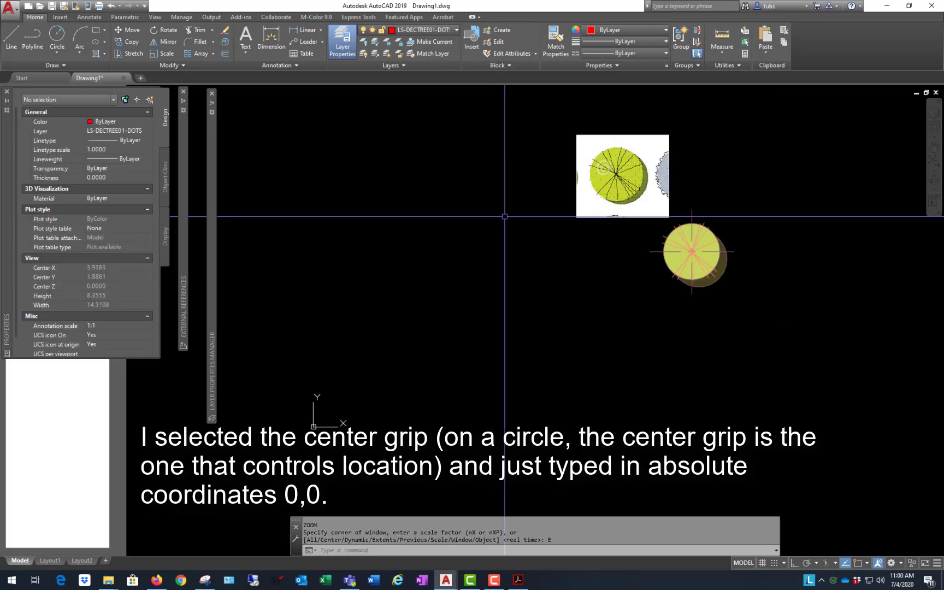
scroll(268, 408, "up", 20)
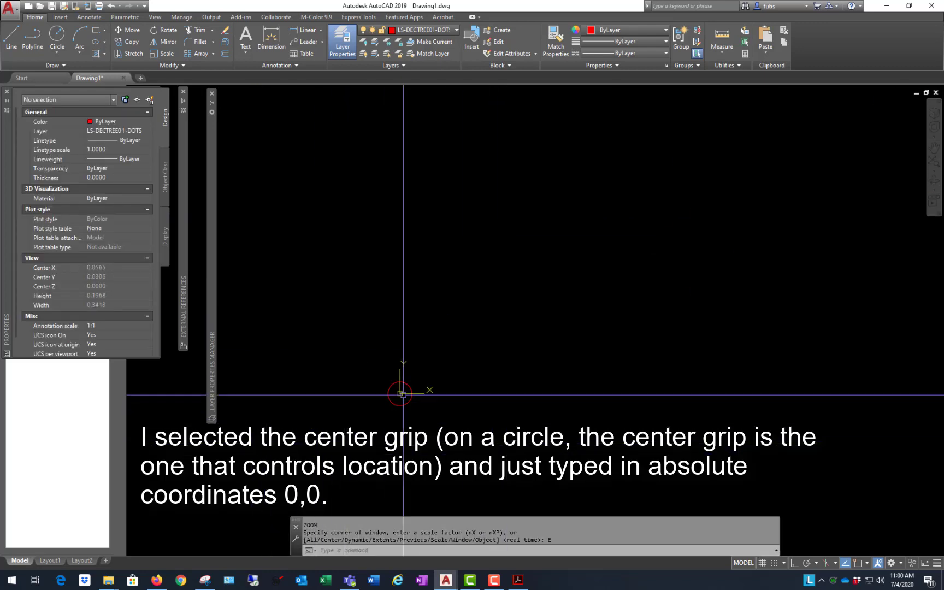
scroll(370, 315, "down", 3)
scroll(339, 314, "up", 3)
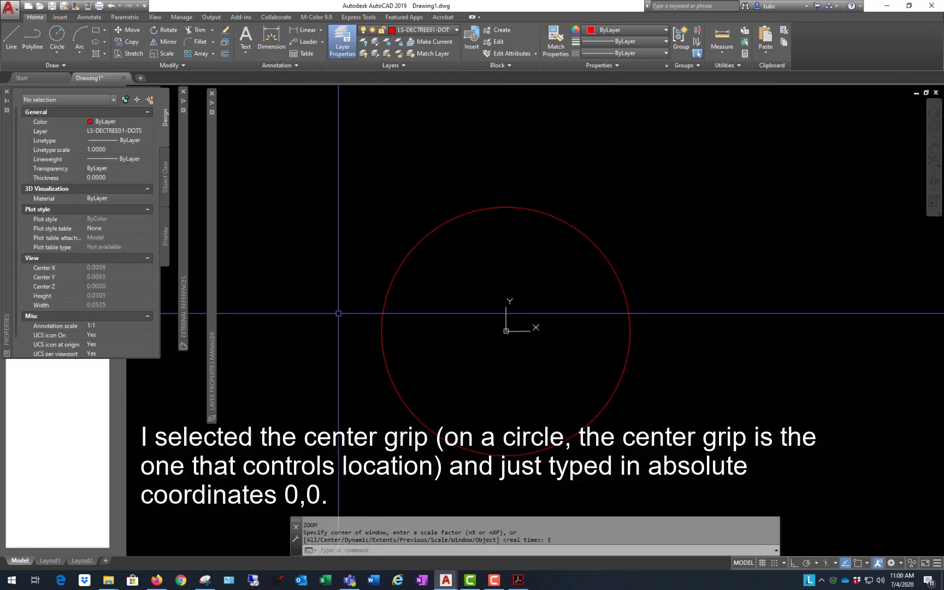
left_click(695, 206)
left_click(594, 312)
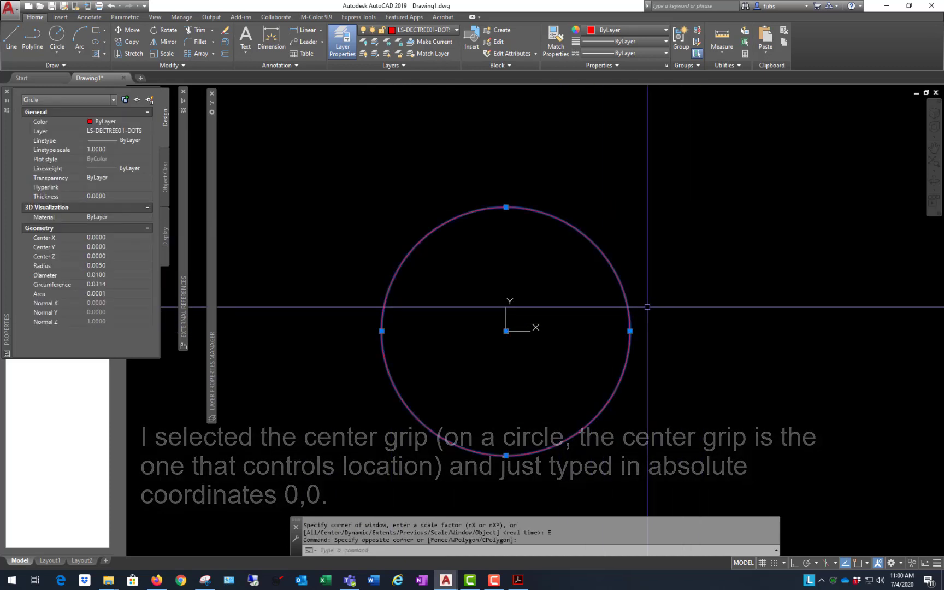
key("Escape")
key("Escape")
left_click(660, 174)
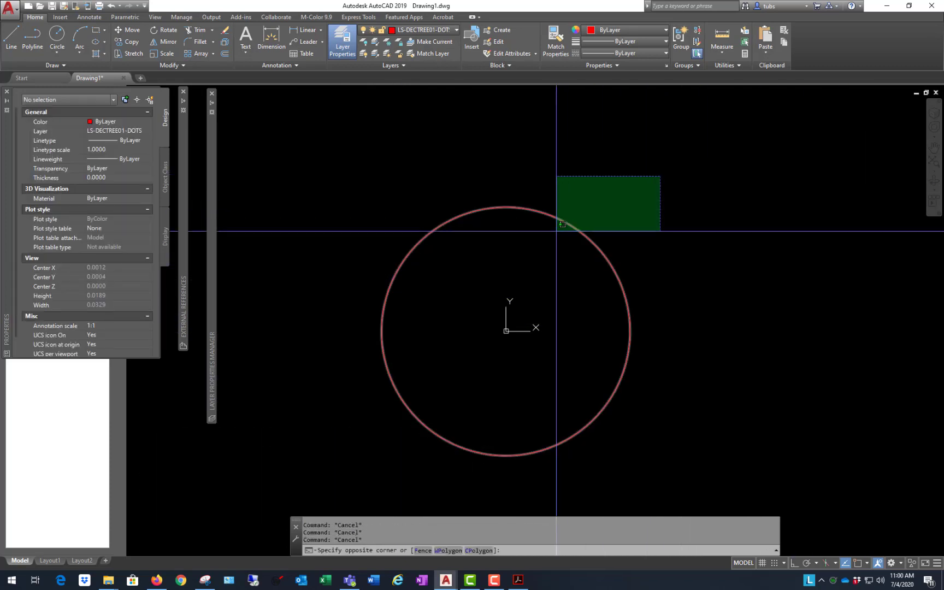
left_click(556, 231)
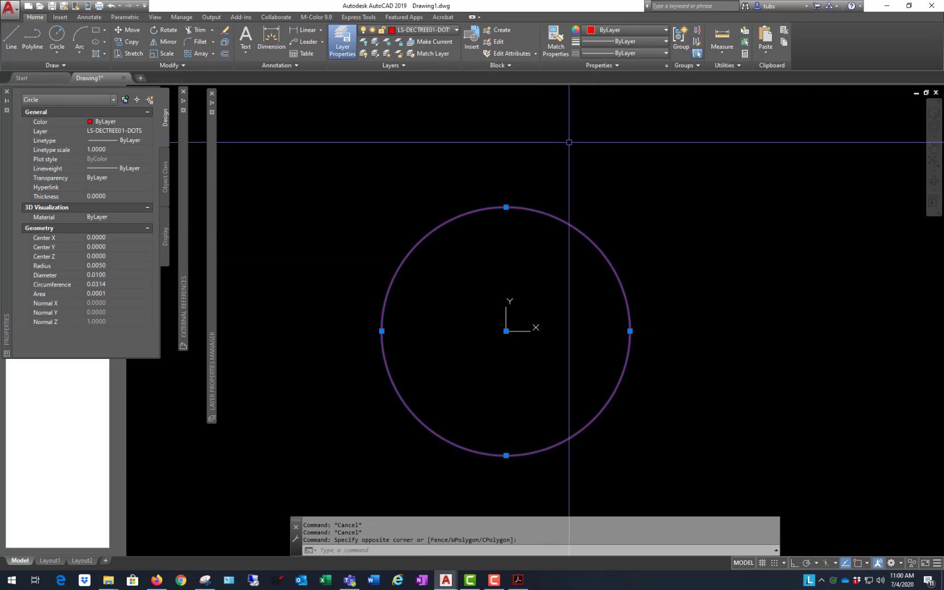
key("Escape")
key("Escape")
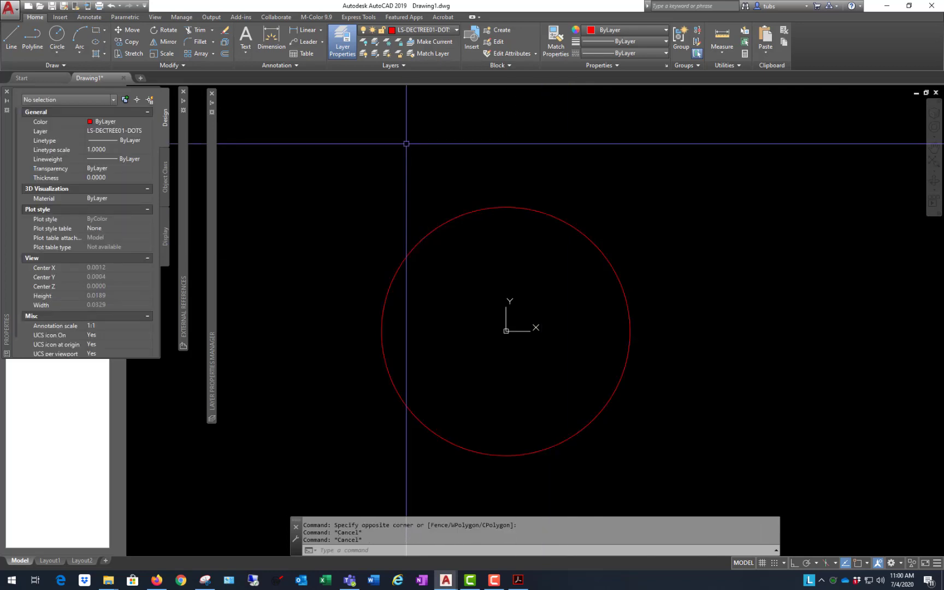
left_click(582, 176)
left_click(528, 224)
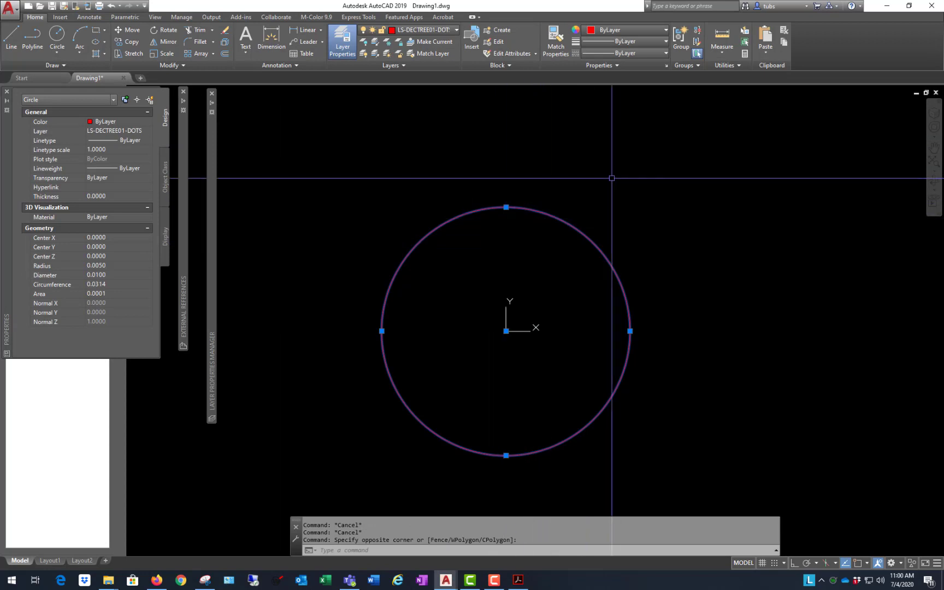
key("Escape")
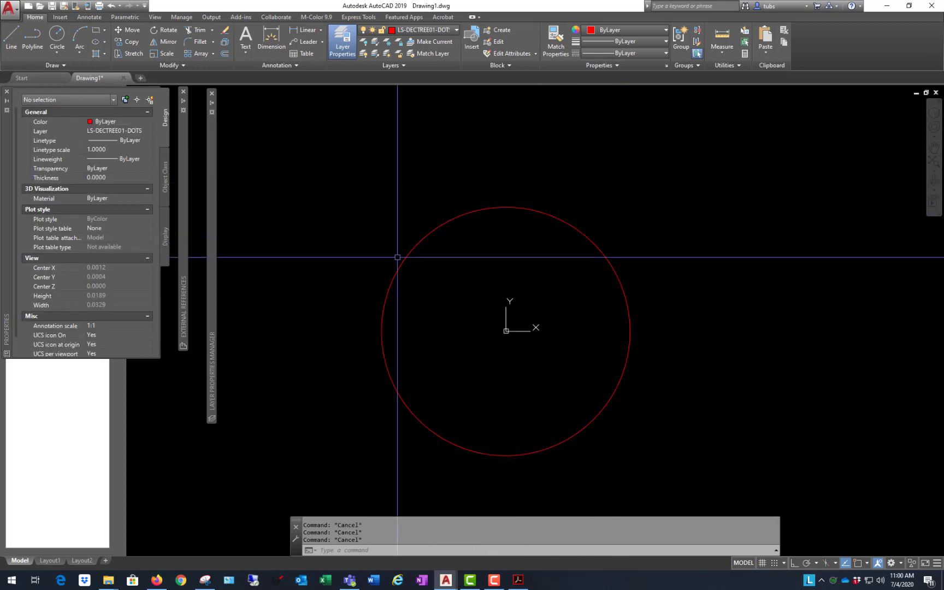
scroll(455, 320, "down", 2)
scroll(459, 286, "up", 2)
scroll(459, 286, "up", 2)
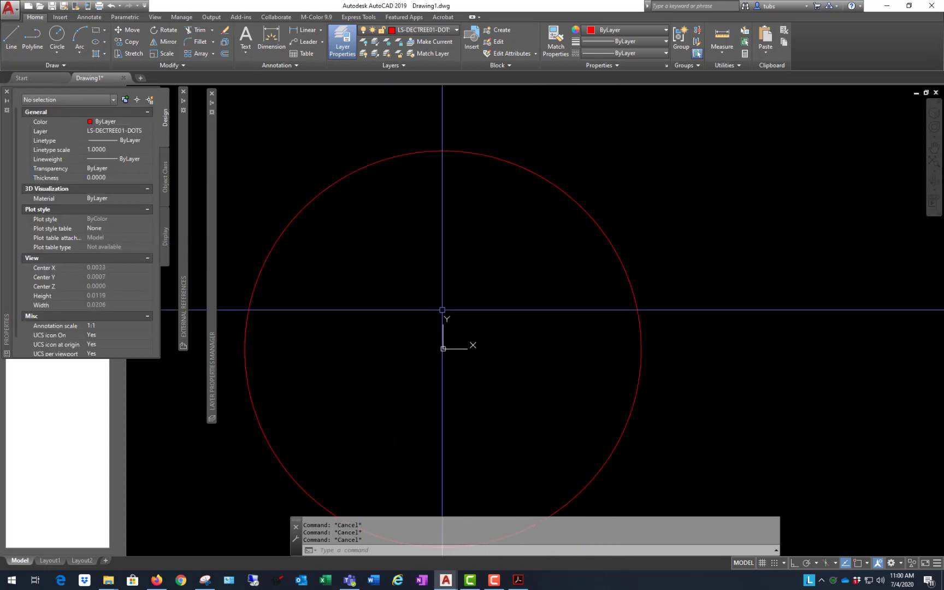
scroll(431, 273, "down", 2)
scroll(401, 330, "up", 2)
scroll(417, 327, "down", 2)
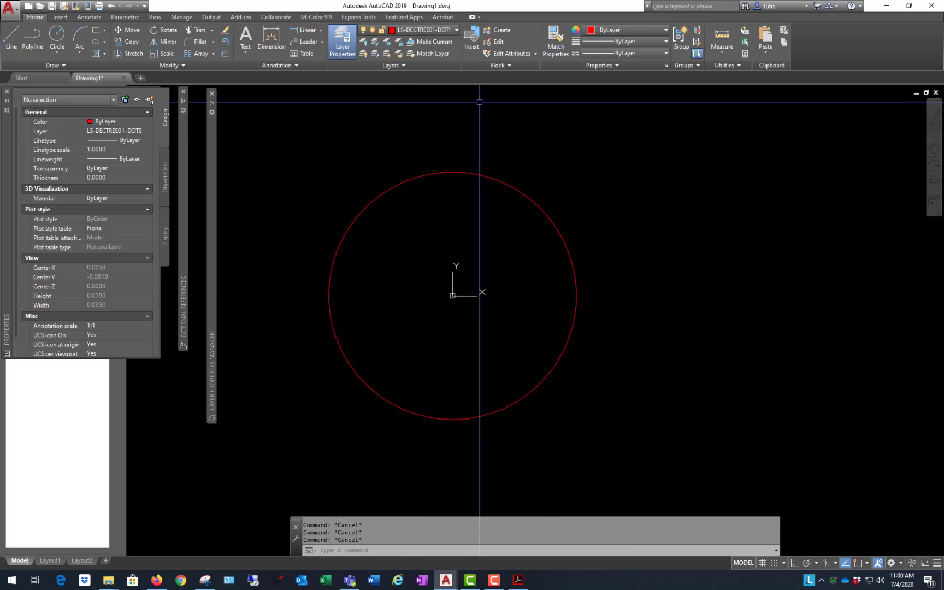
left_click(531, 143)
left_click(609, 191)
key("Escape")
key("Escape")
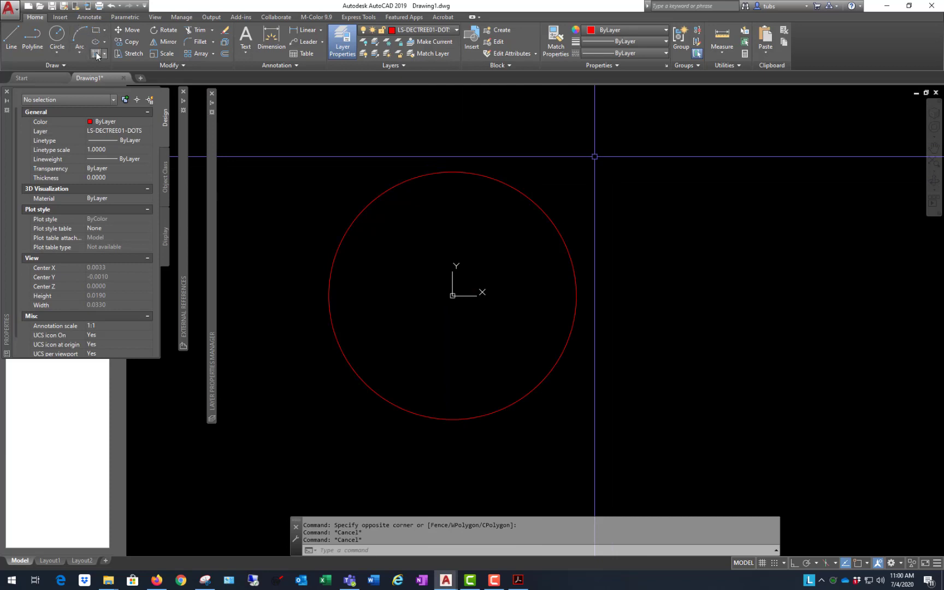
Step: Fill the small circle at the origin with a solid ByLayer hatch
type("h")
key("Return")
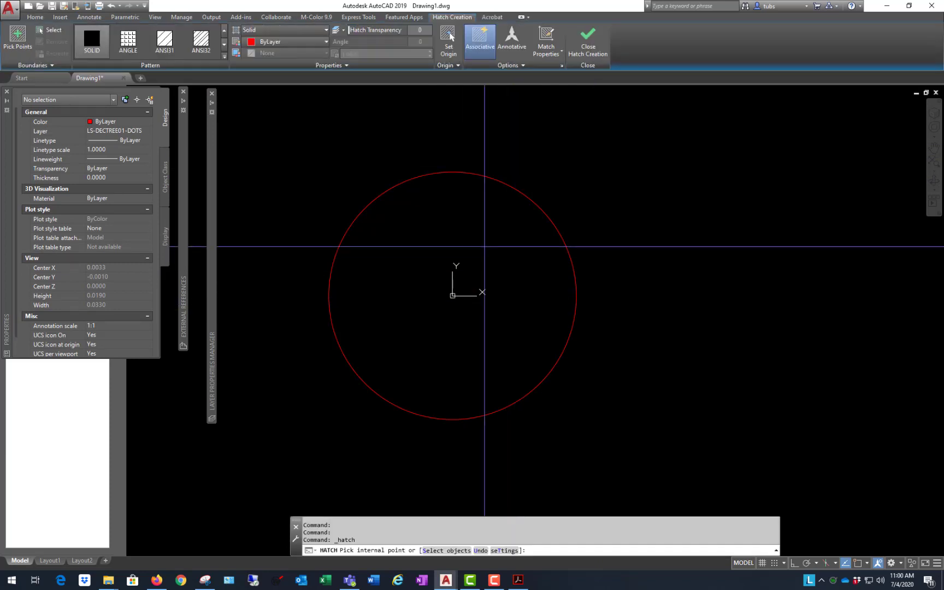
left_click(482, 241)
key("Return")
left_click(424, 239)
key("Escape")
key("Escape")
key("Escape")
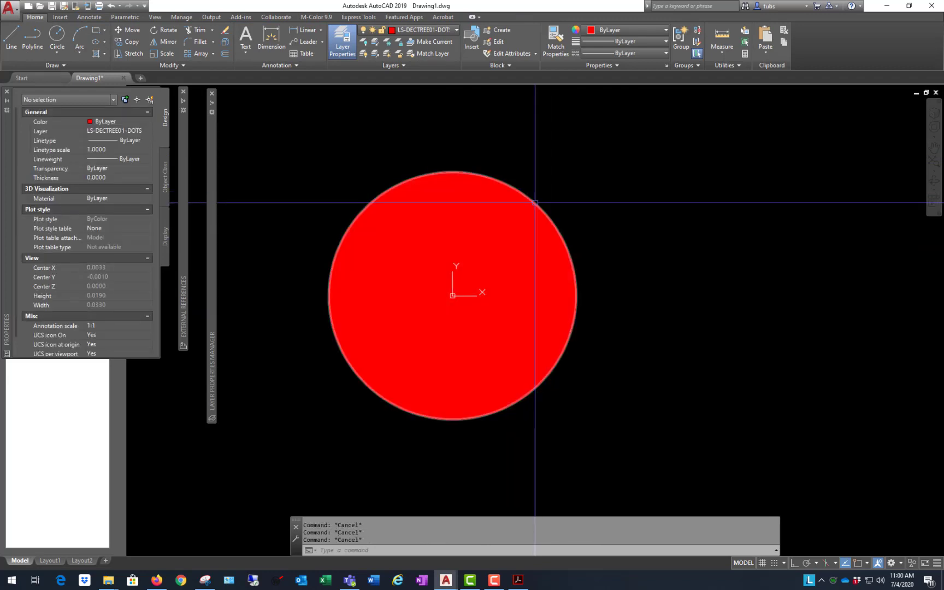
Step: Erase the boundary circle around the solid hatch, keeping only the fill
left_click(535, 203)
key("Escape")
left_click(535, 203)
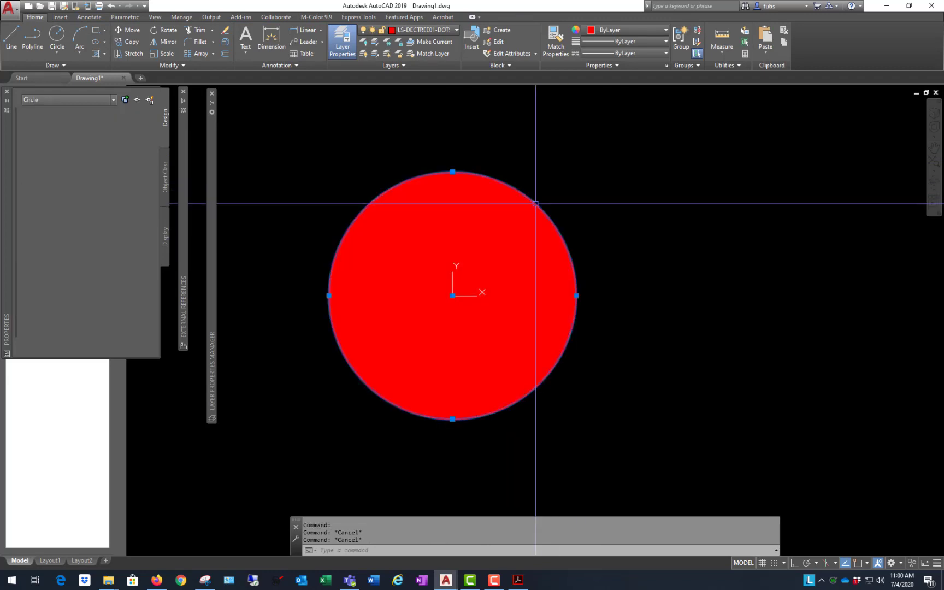
left_click(670, 205)
type("e")
key("Return")
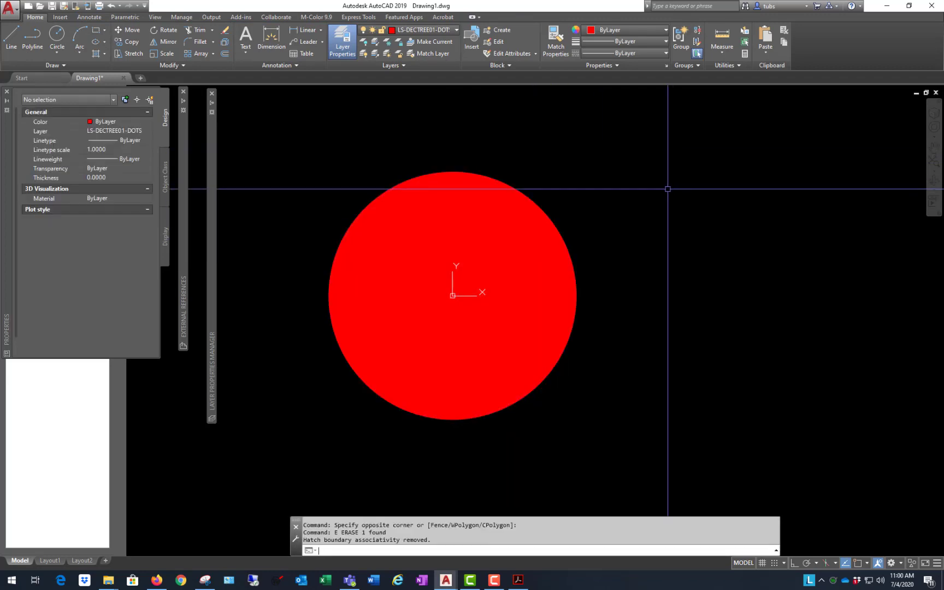
Step: Try shrinking the solid hatch by stretching its upper boundary grip inward, and undo the grip edit
left_click(558, 143)
left_click(568, 228)
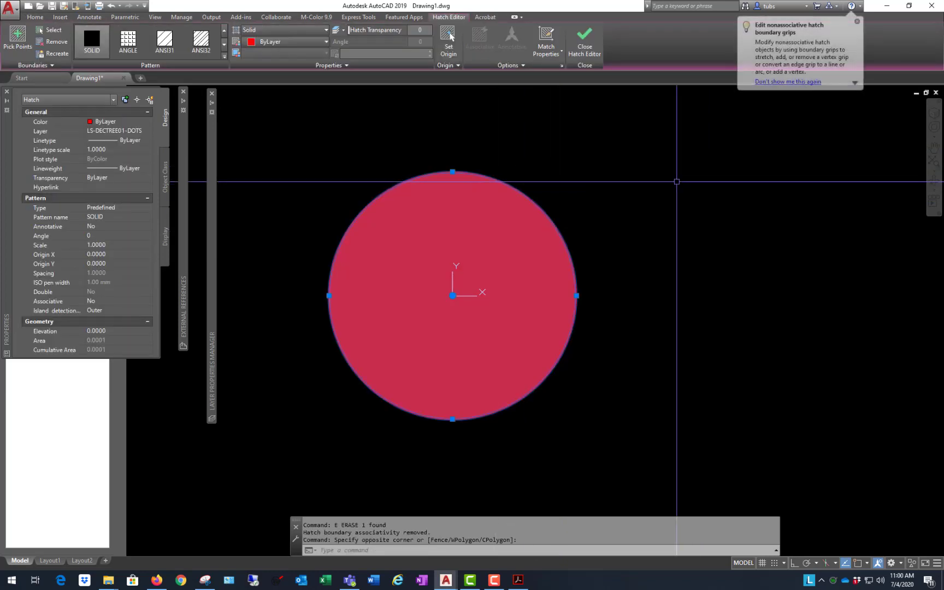
left_click(452, 172)
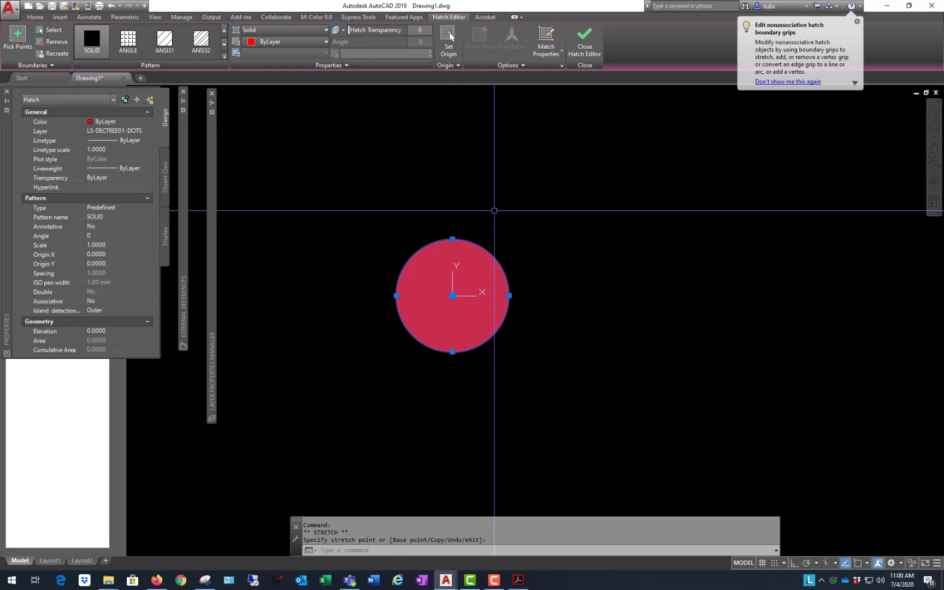
key("ctrl+z")
left_click(404, 227)
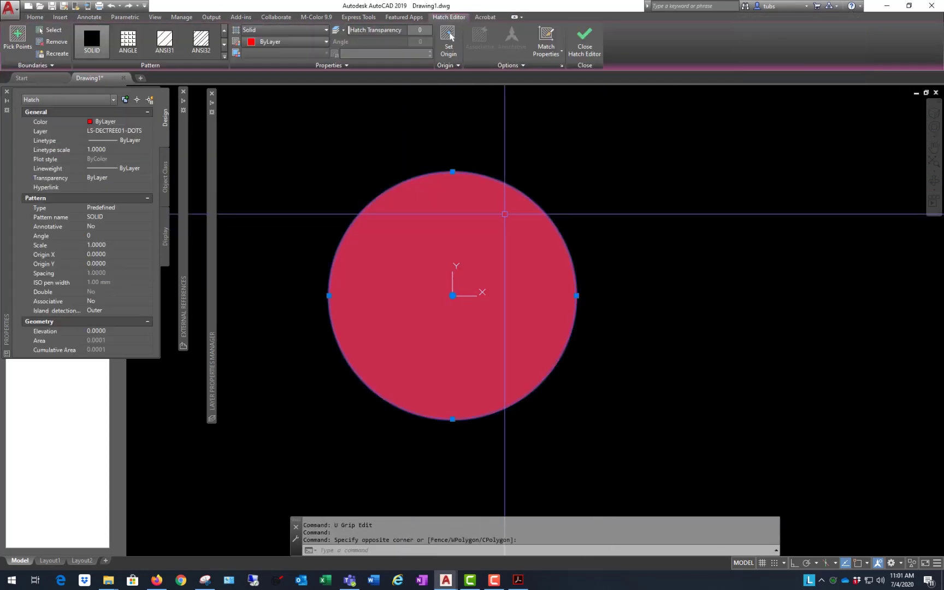
scroll(475, 235, "down", 4)
scroll(425, 264, "up", 2)
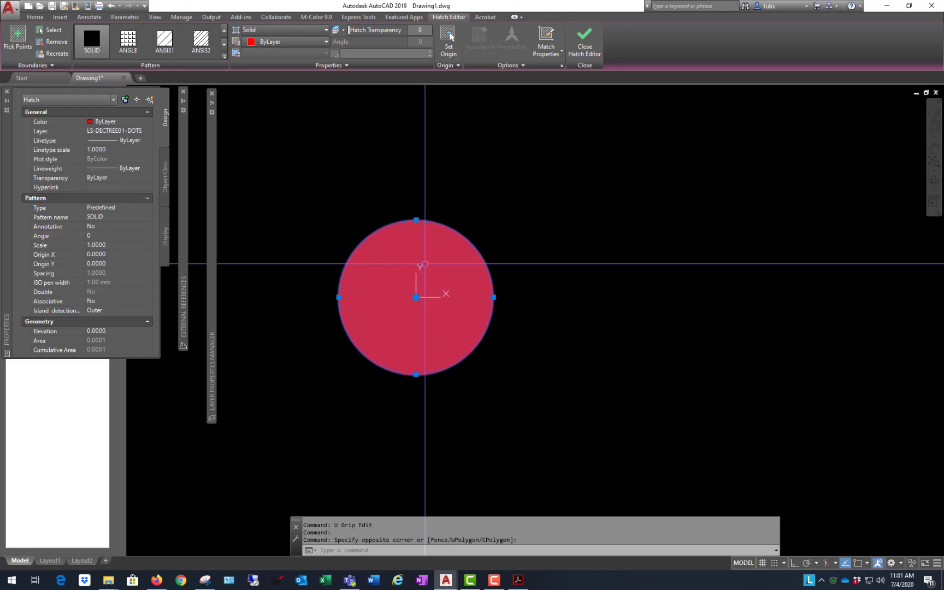
scroll(624, 295, "down", 2)
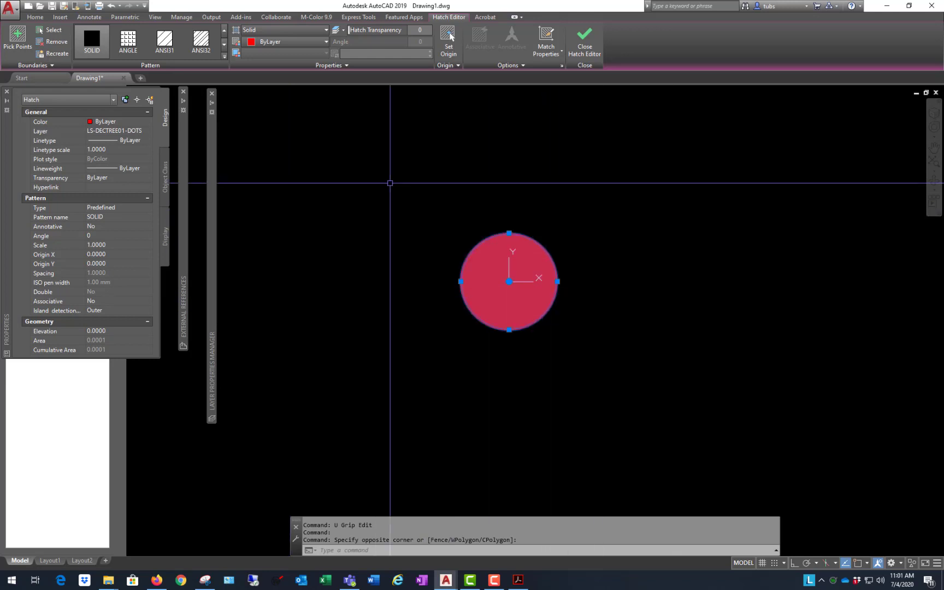
scroll(563, 238, "up", 2)
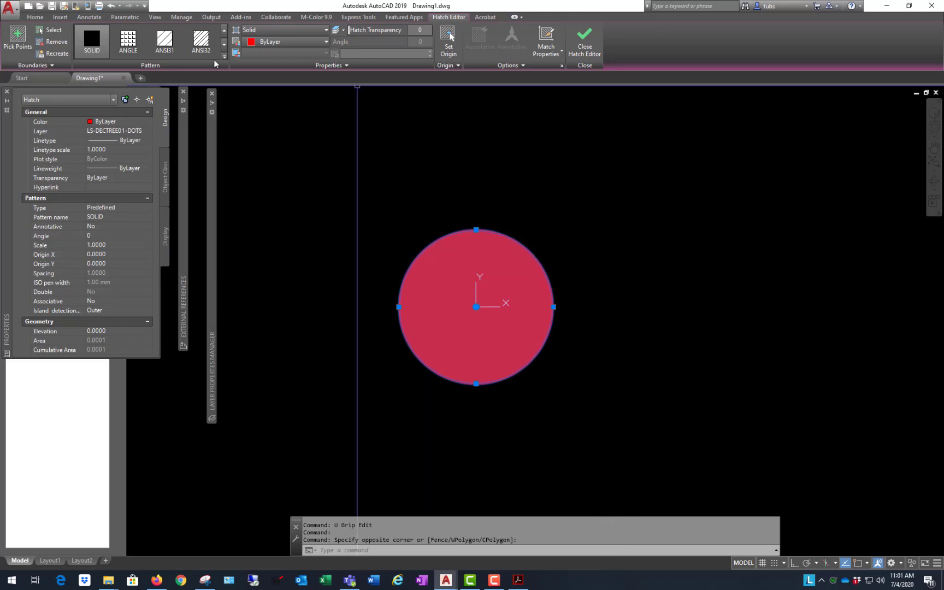
Step: Move the solid hatch dot from layer LS-DECTREE01-DOTS to layer 0 and clear the selection
scroll(494, 215, "down", 4)
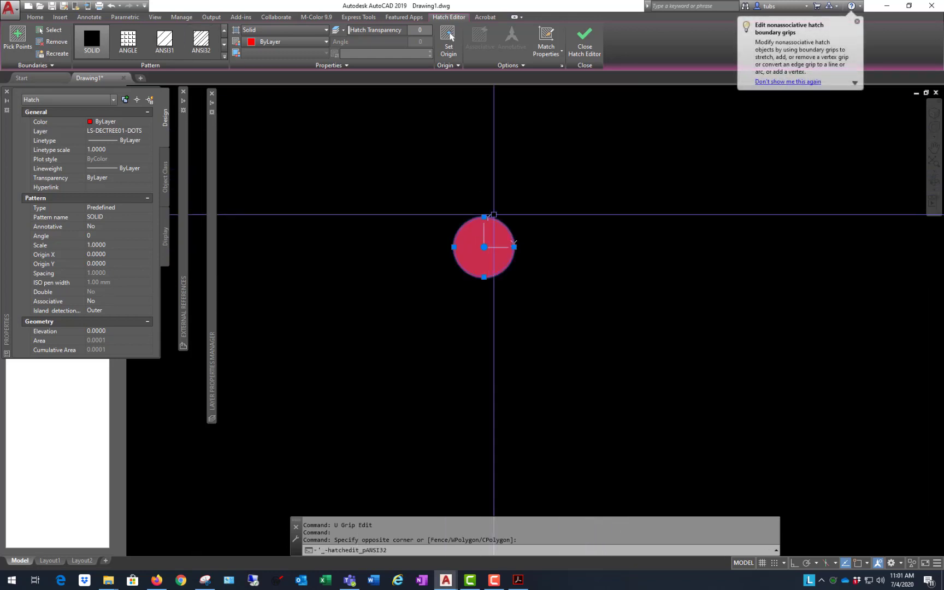
scroll(513, 235, "up", 8)
scroll(470, 210, "down", 4)
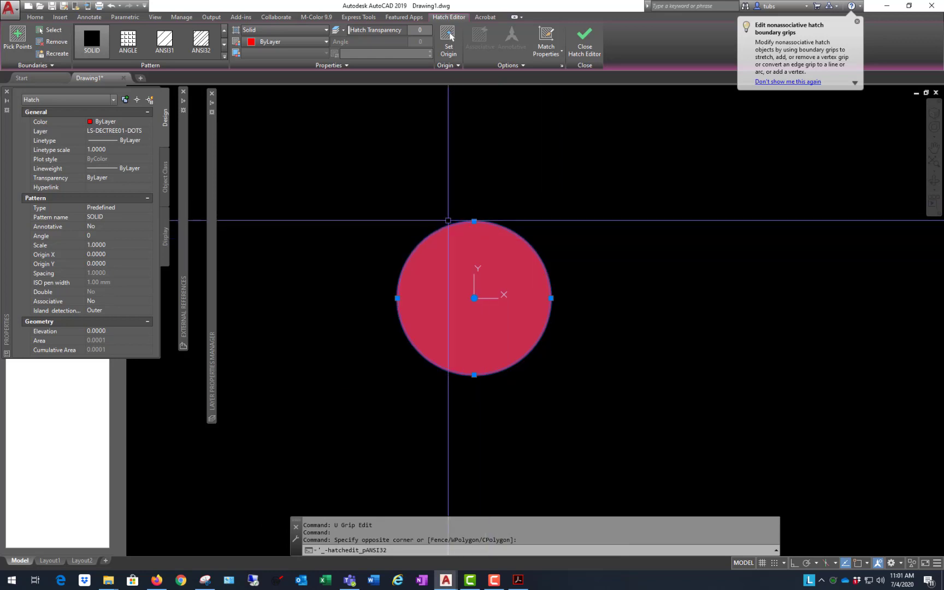
left_click(460, 236)
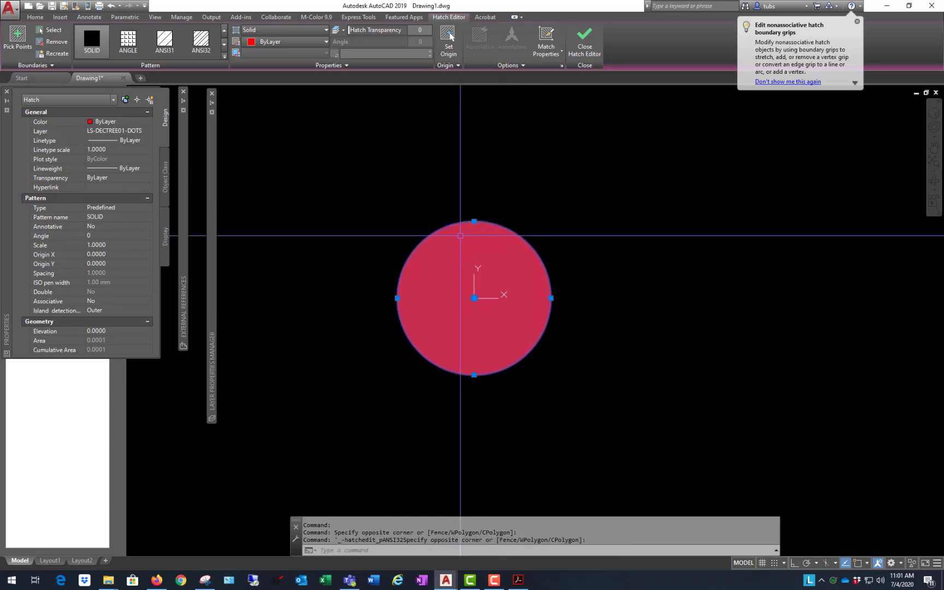
left_click(147, 130)
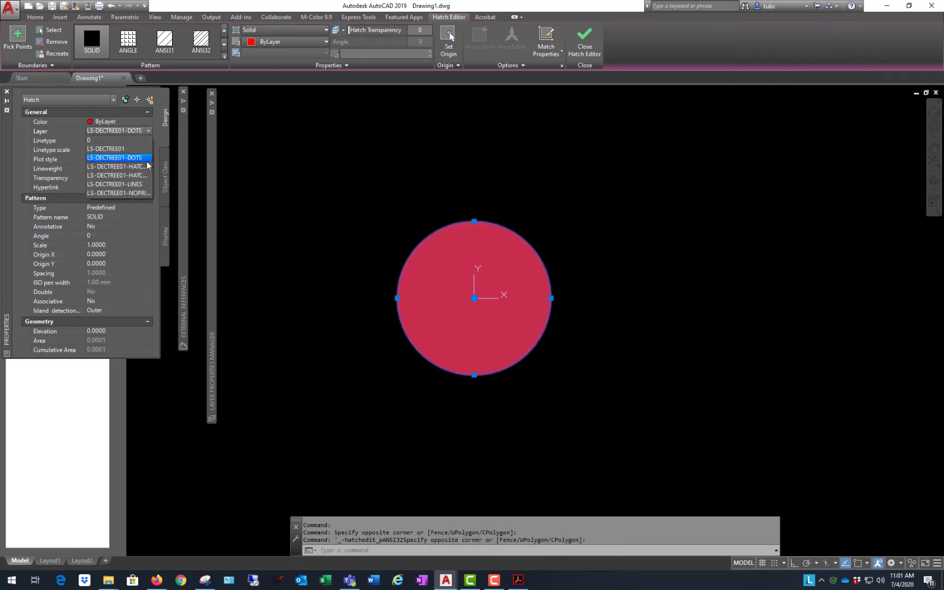
left_click(135, 141)
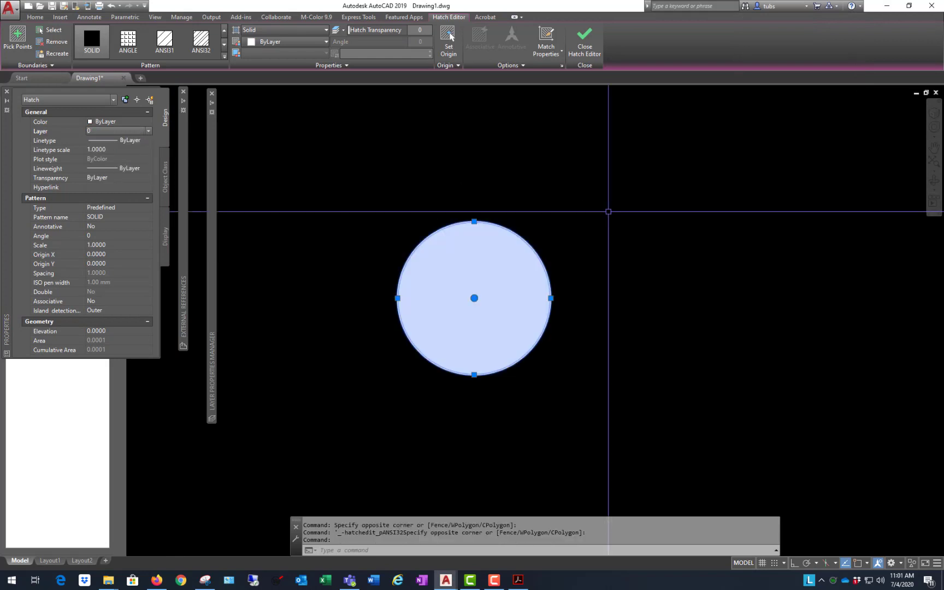
key("Escape")
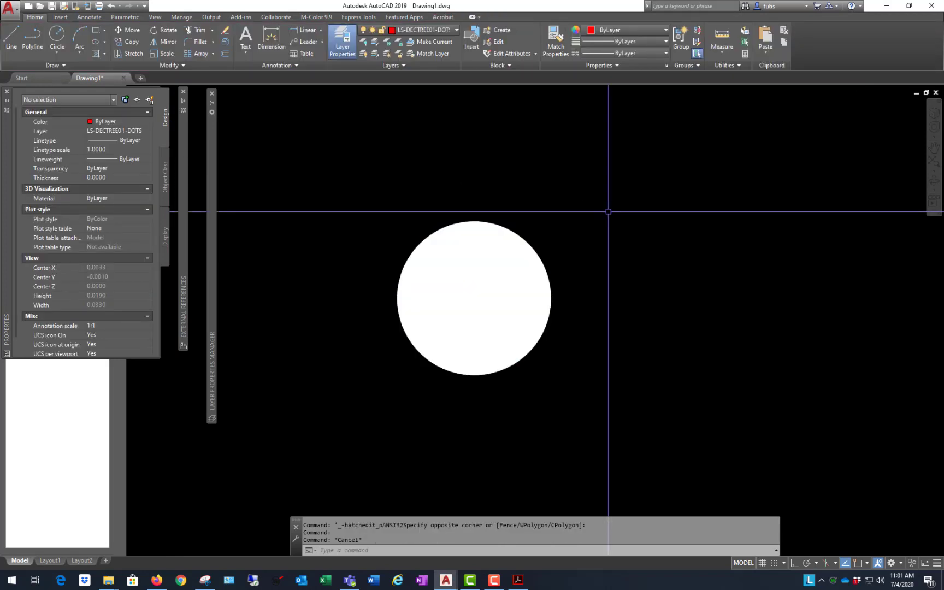
Step: Define a block named LS-DECTREE01-DOT from the solid hatch, with base point 0,0,0 and the hatch converted to a block
type("b")
key("Return")
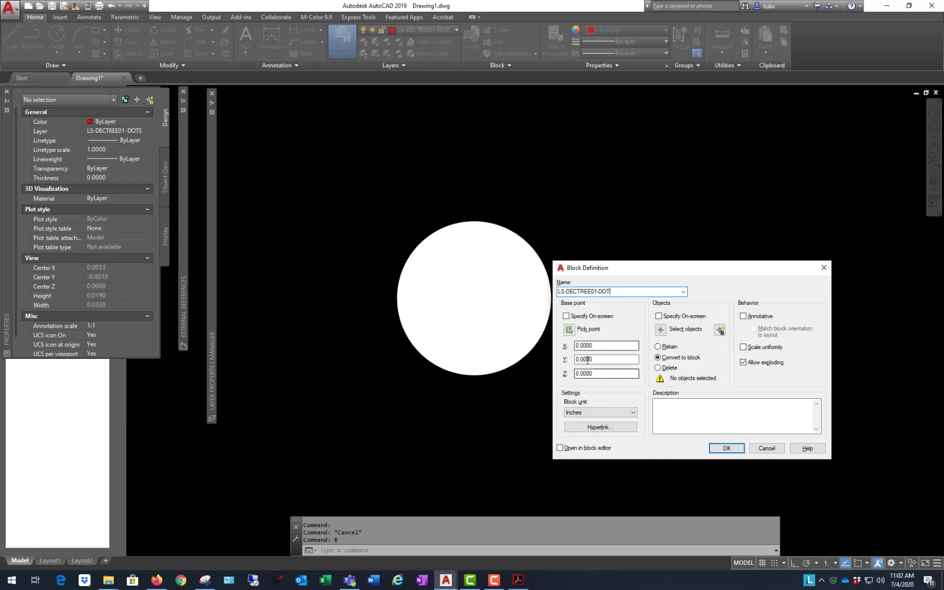
left_click(660, 329)
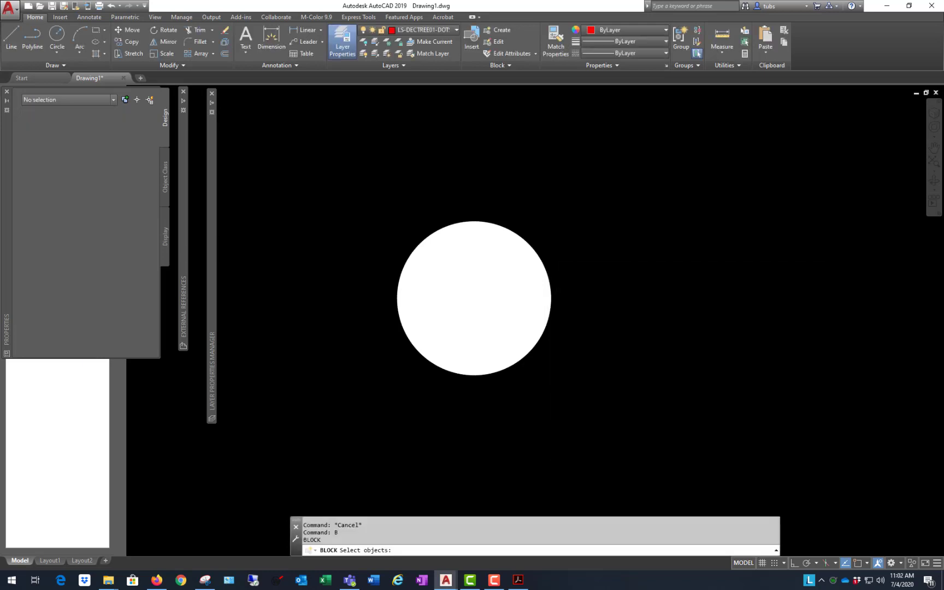
key("Return")
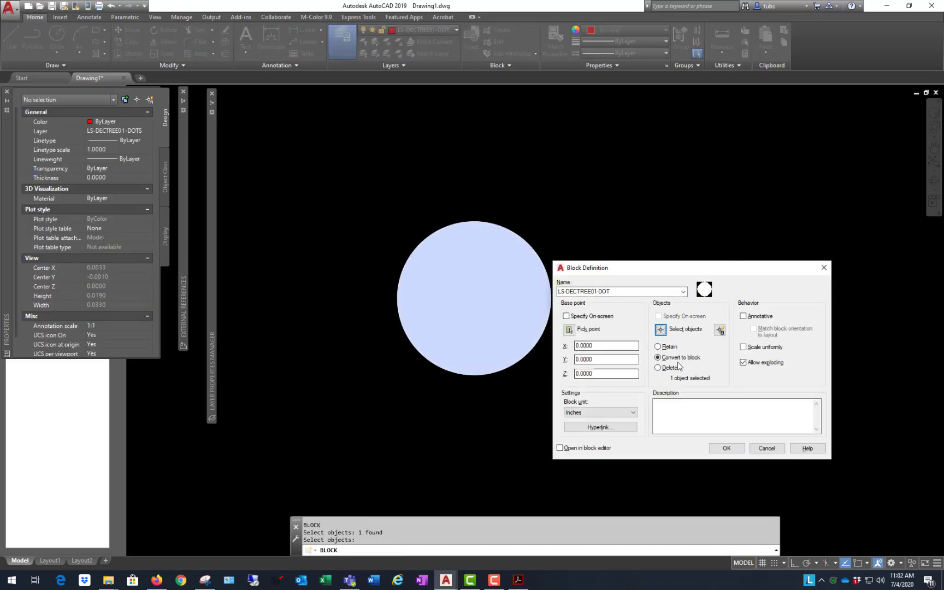
left_click(726, 448)
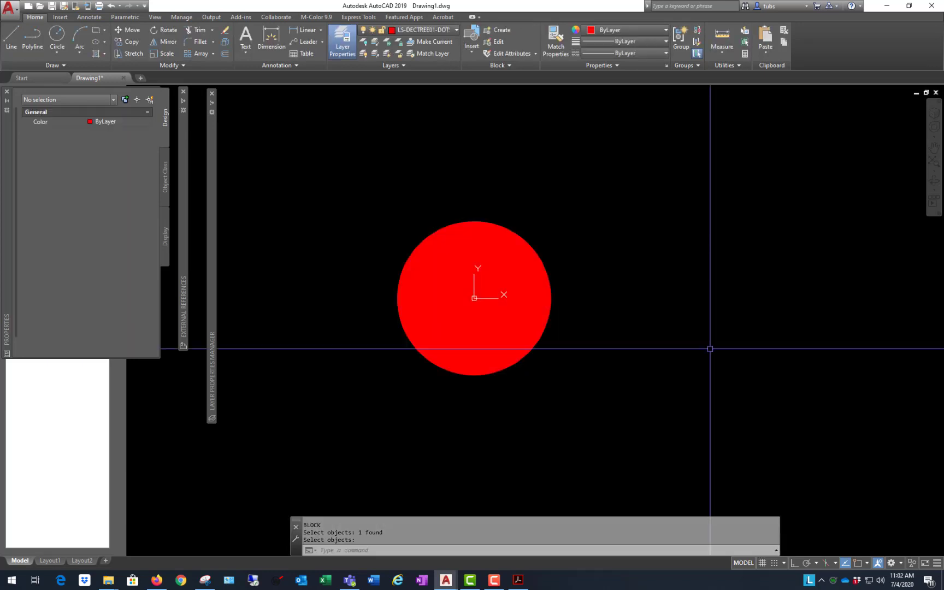
left_click(549, 285)
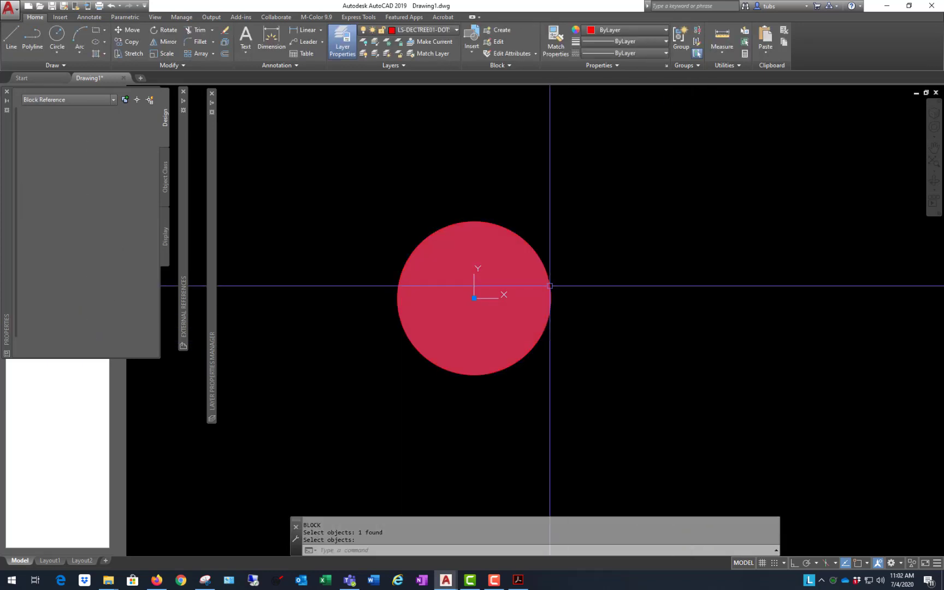
key("Escape")
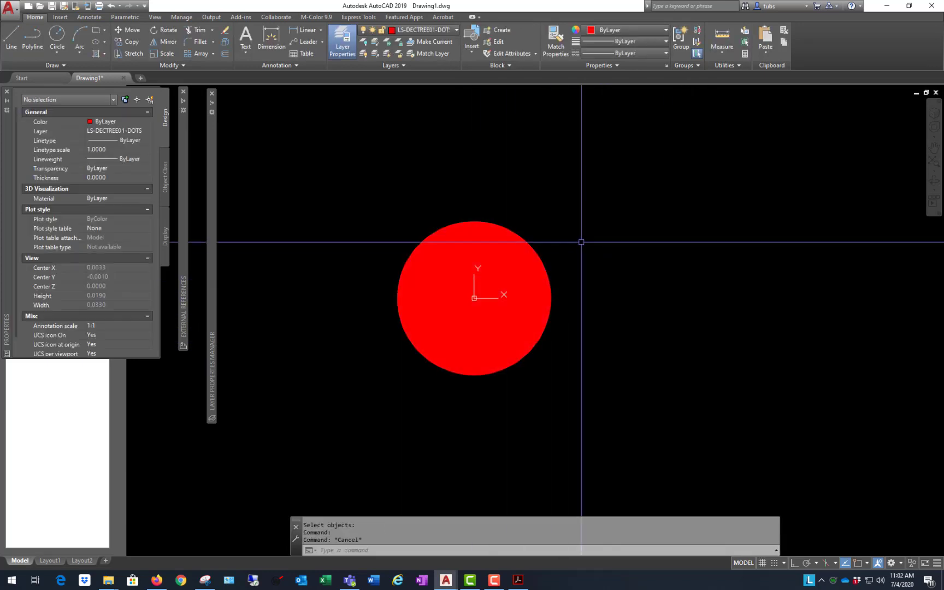
Step: Move the dot block from the origin by its insertion grip onto the right side of the drawn tree's green canopy
left_click(568, 228)
left_click(527, 257)
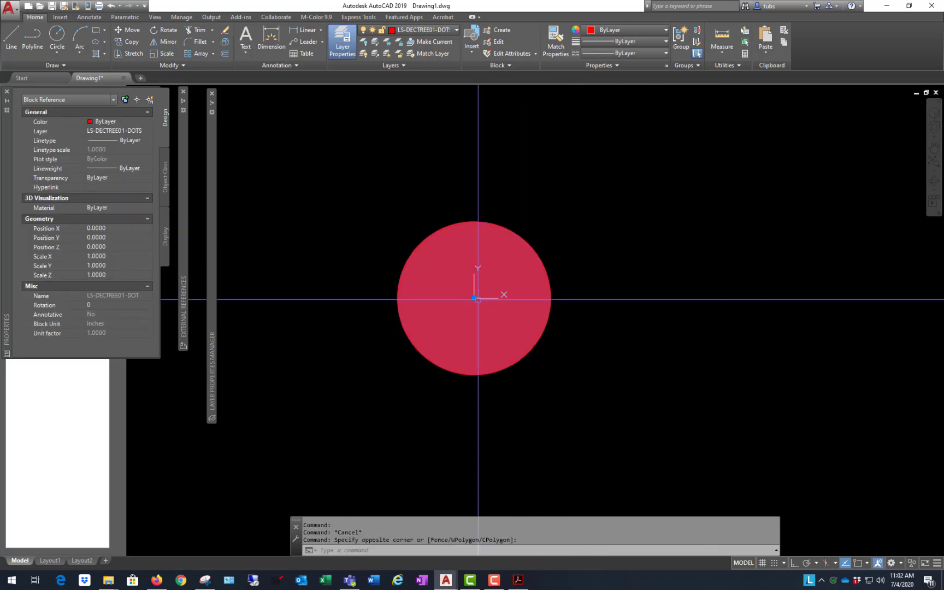
left_click(474, 298)
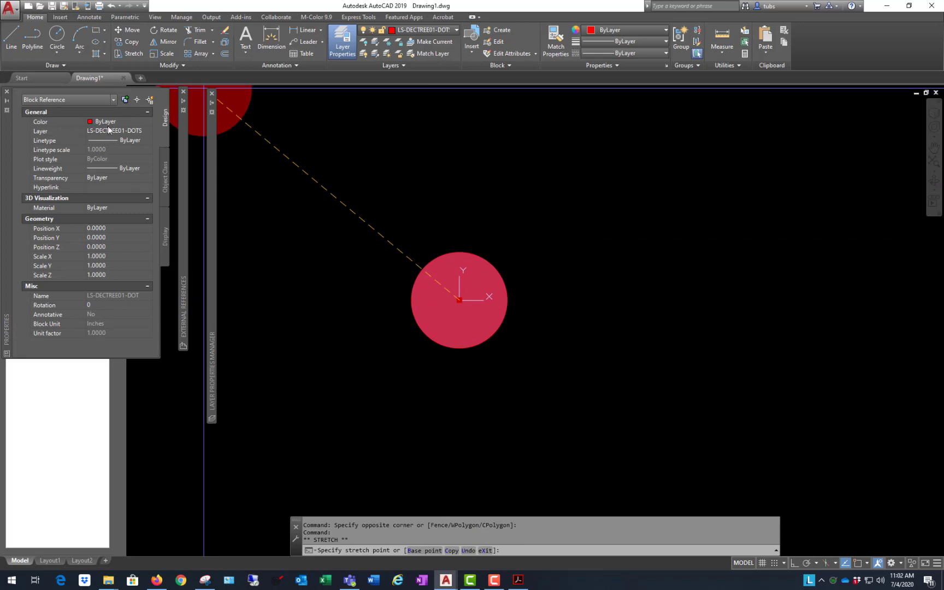
scroll(328, 360, "down", 10)
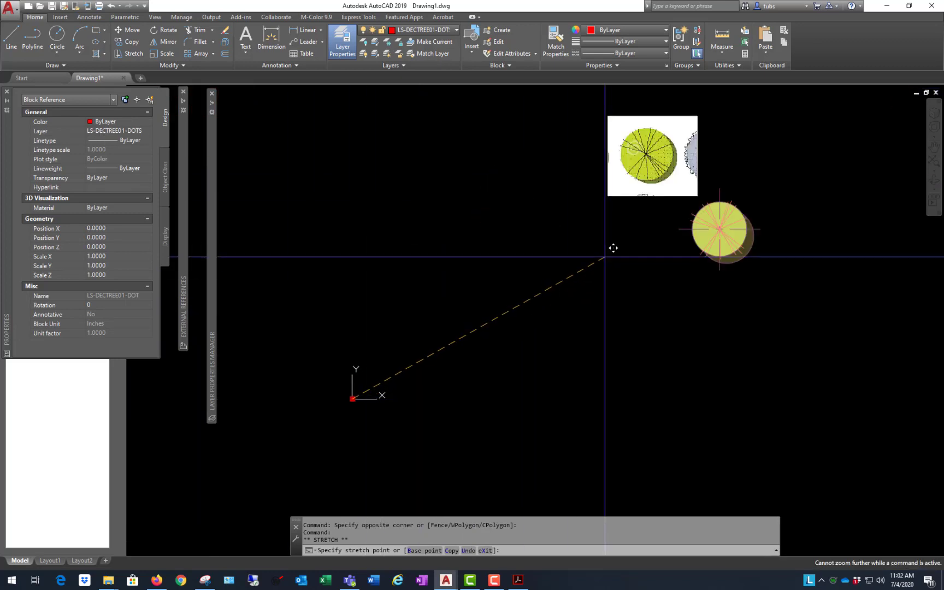
scroll(775, 230, "up", 5)
scroll(710, 255, "down", 1)
scroll(672, 240, "up", 2)
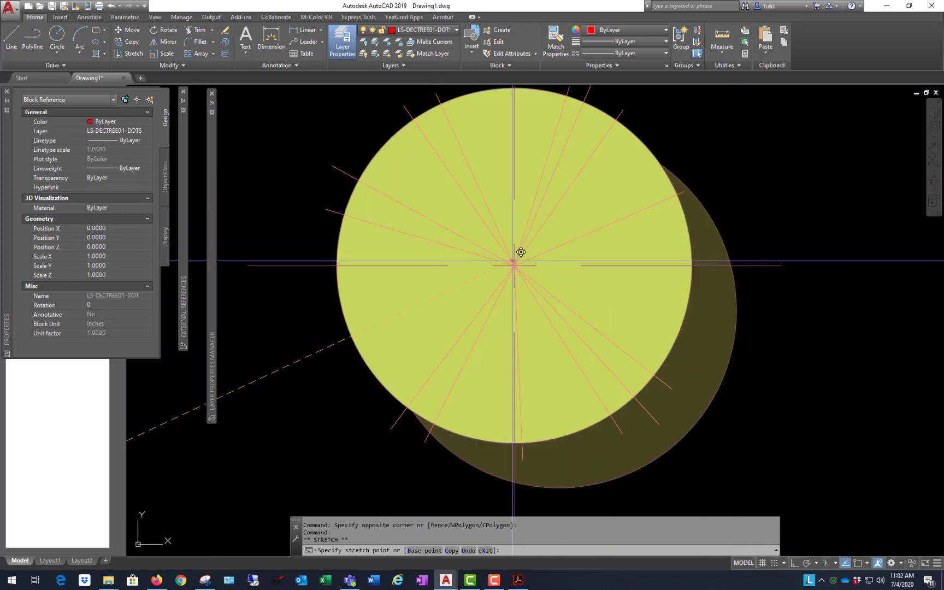
key("Escape")
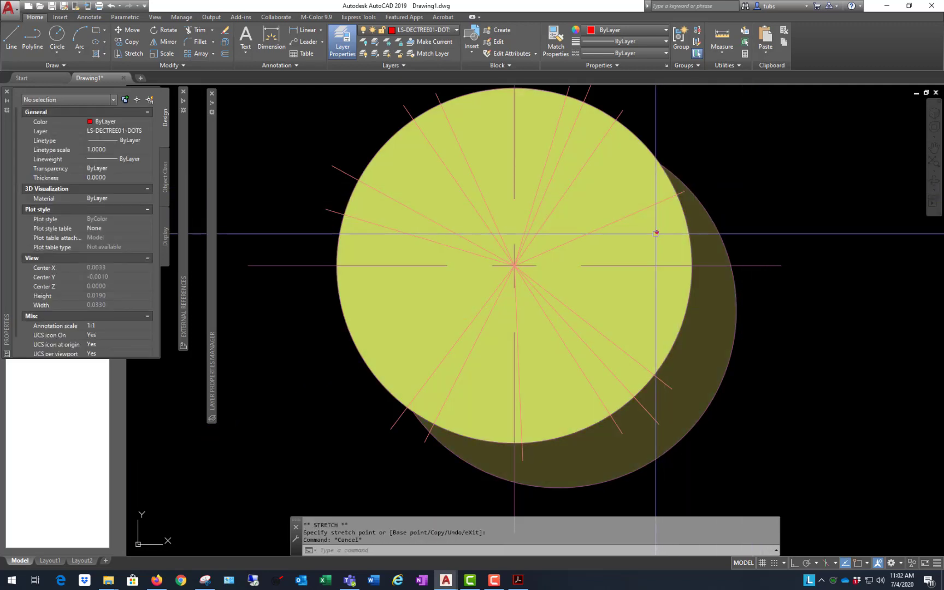
Step: Copy the dot block repeatedly across the canopy, densely along its right and lower-right areas and sparsely on the left and upper parts
left_click(656, 231)
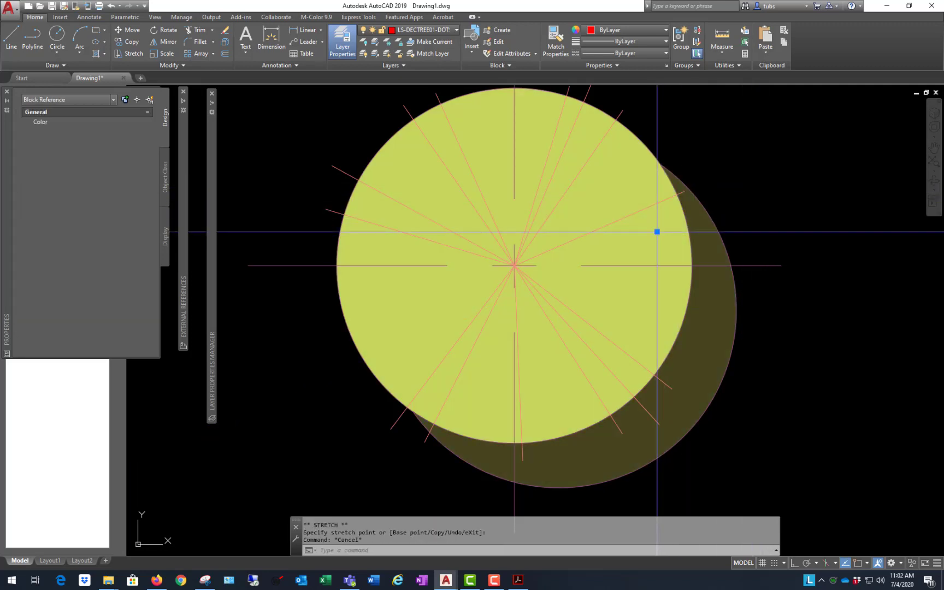
left_click(140, 42)
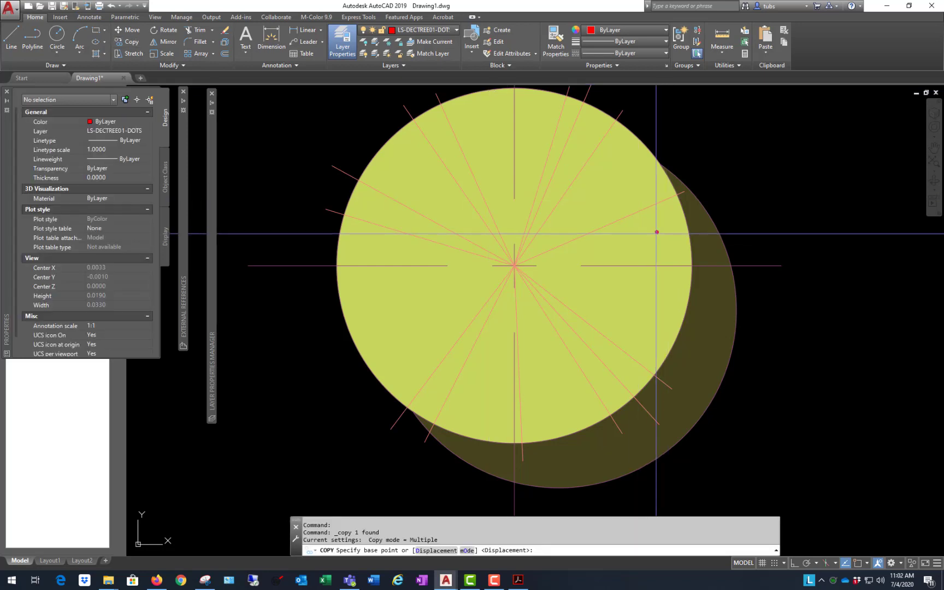
left_click(656, 233)
left_click(602, 244)
left_click(662, 308)
left_click(620, 320)
left_click(638, 277)
left_click(673, 294)
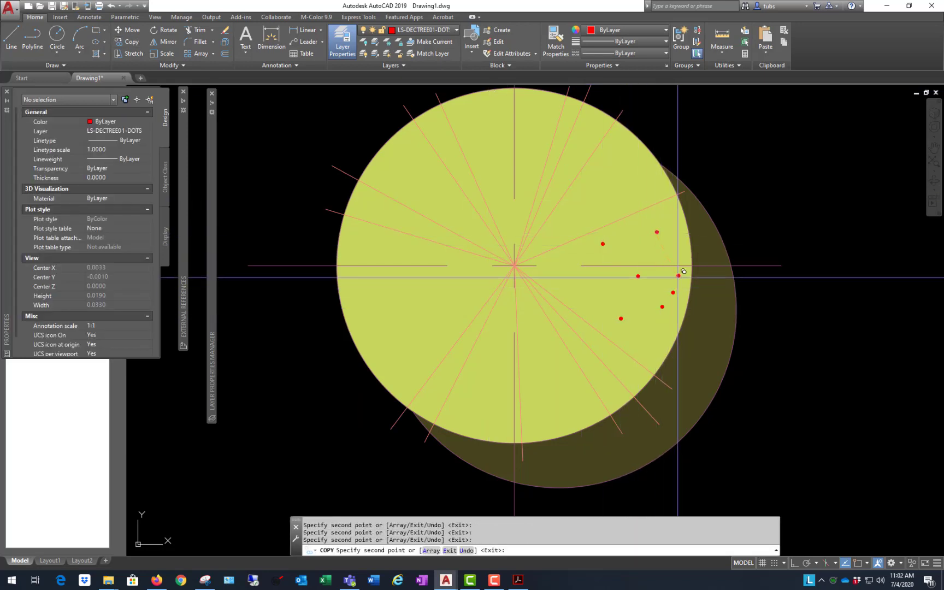
left_click(678, 277)
left_click(675, 244)
left_click(585, 283)
left_click(633, 341)
left_click(603, 371)
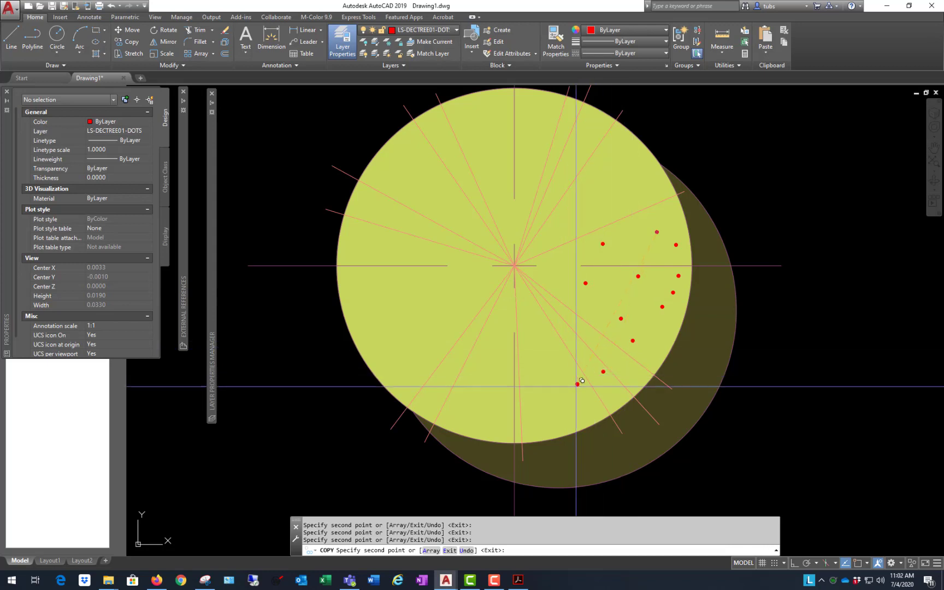
left_click(575, 387)
left_click(541, 395)
left_click(541, 339)
left_click(578, 363)
left_click(591, 329)
left_click(597, 302)
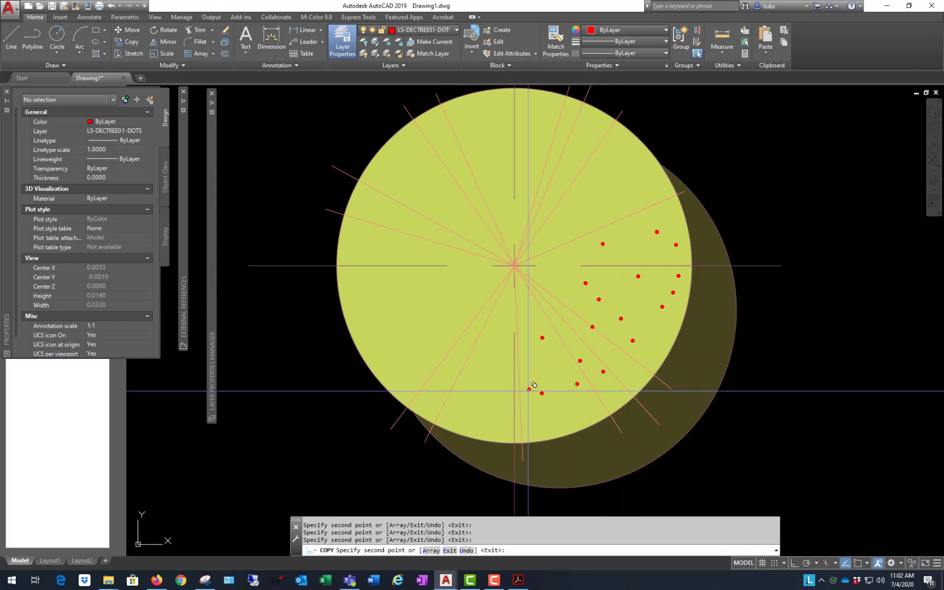
left_click(528, 390)
left_click(546, 430)
left_click(590, 416)
left_click(639, 377)
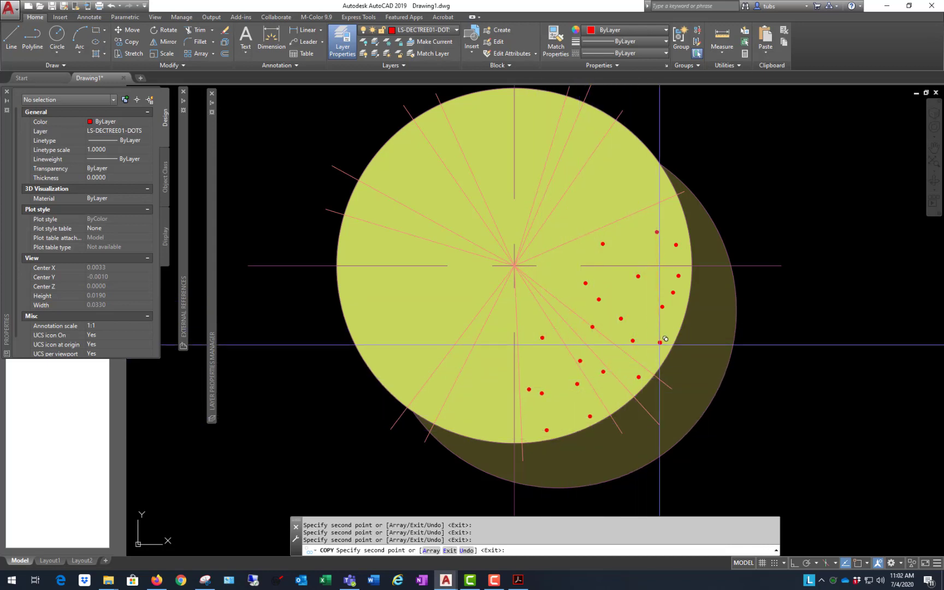
left_click(664, 338)
left_click(646, 300)
left_click(494, 358)
left_click(407, 376)
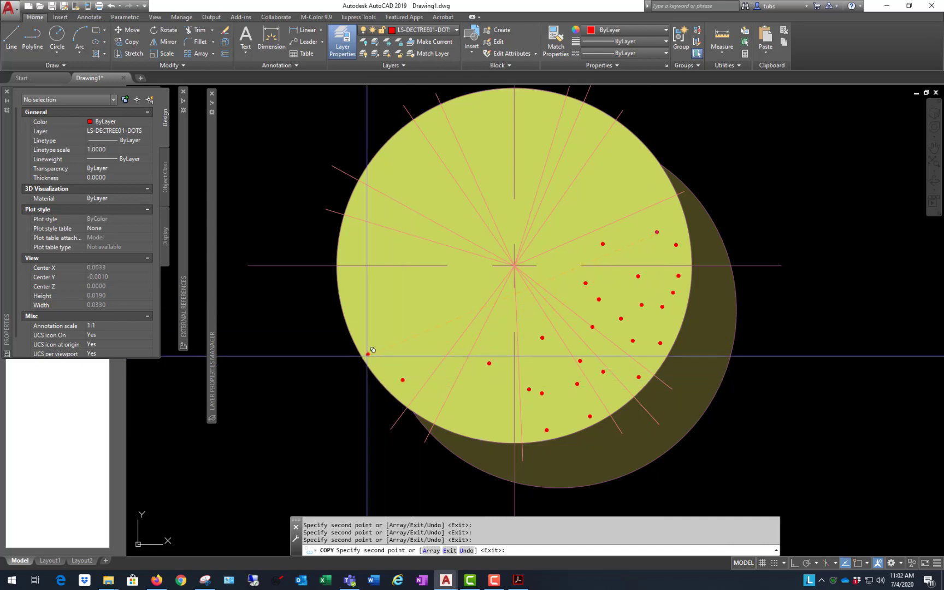
left_click(367, 356)
left_click(459, 411)
left_click(490, 429)
left_click(506, 397)
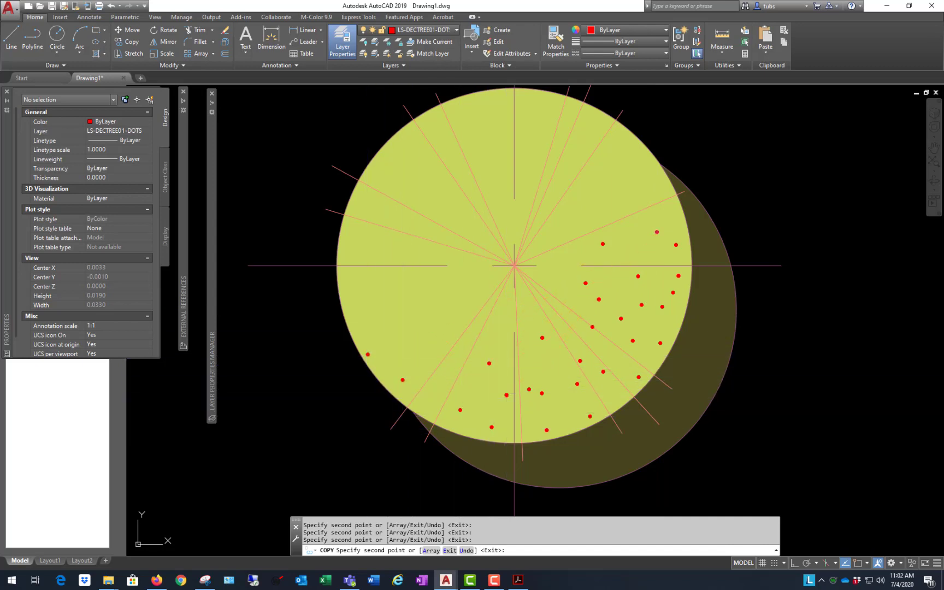
left_click(447, 370)
left_click(451, 319)
left_click(572, 287)
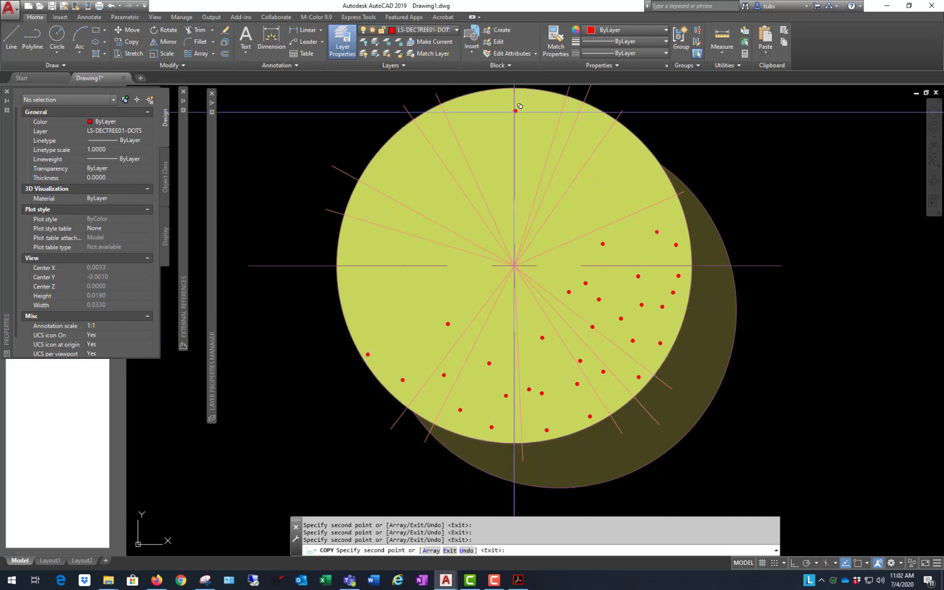
left_click(491, 137)
left_click(592, 125)
left_click(608, 116)
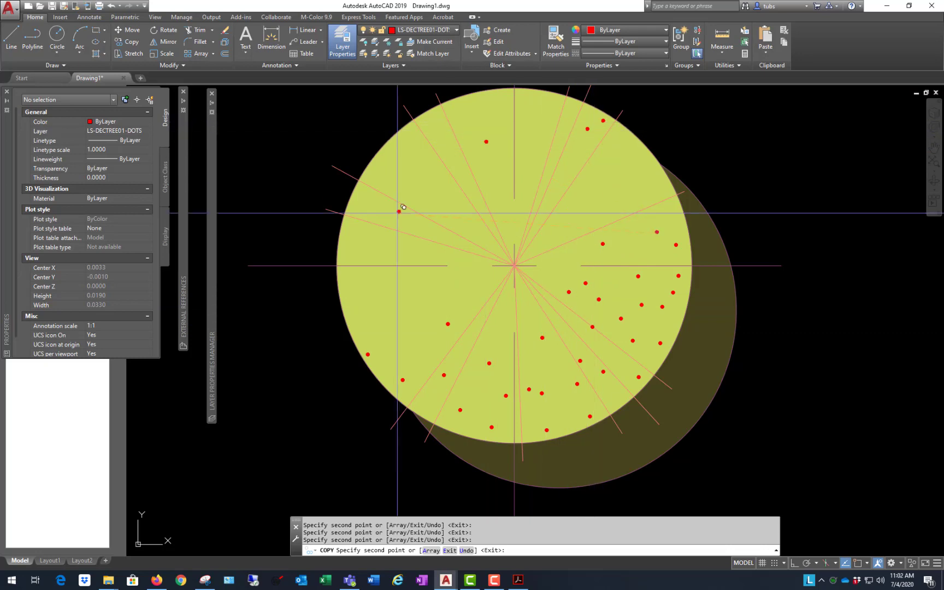
left_click(385, 206)
scroll(548, 357, "down", 4)
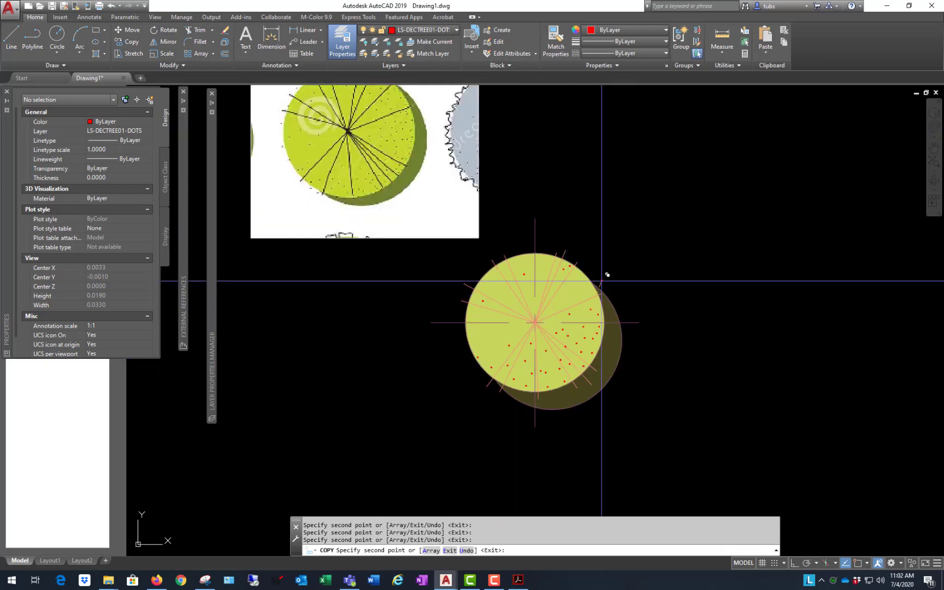
scroll(585, 322, "up", 4)
scroll(592, 327, "down", 2)
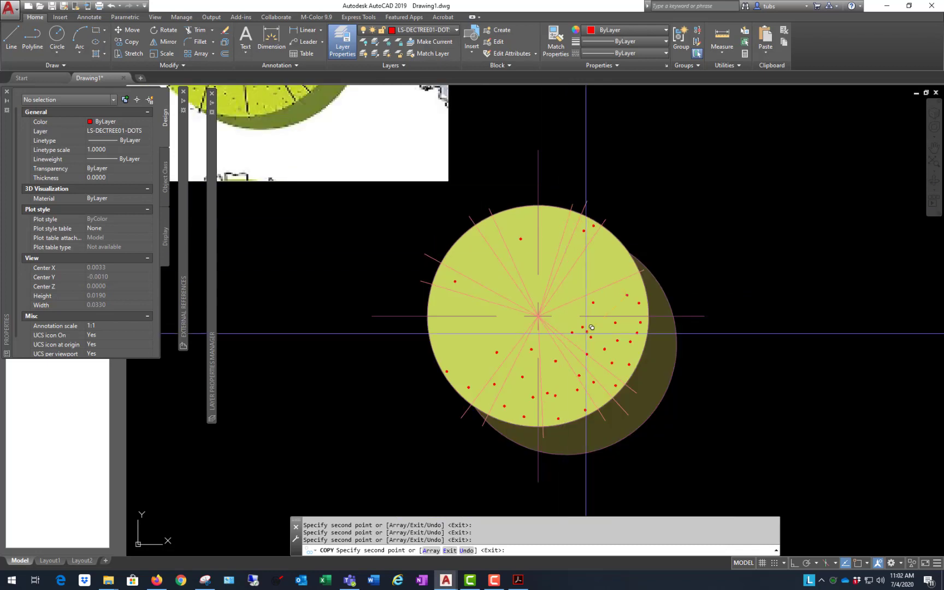
scroll(659, 236, "down", 2)
key("Return")
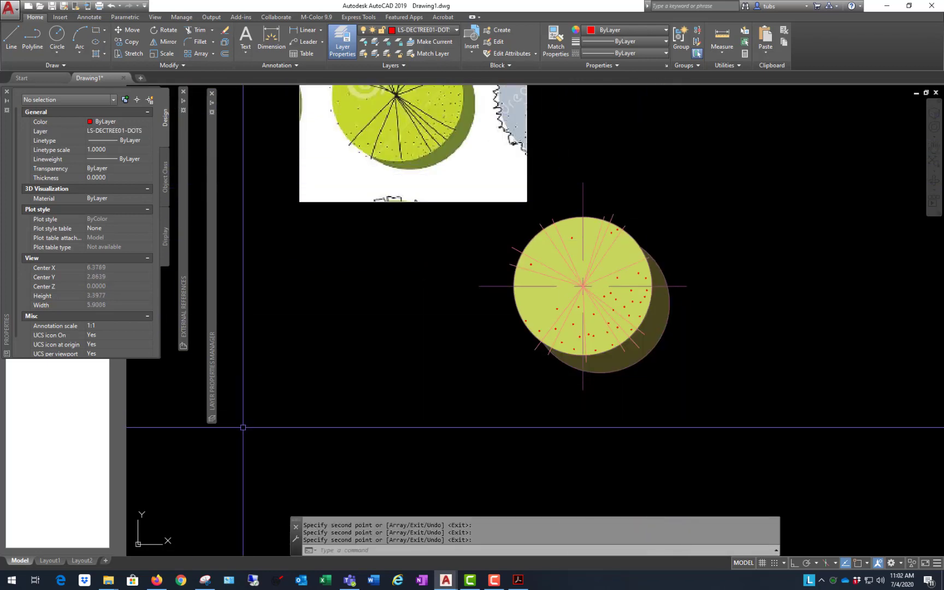
Step: Preview the Layout1 plot using the <Previous plot> page setup, and examine how the tree's dots compare with the reference image
left_click(50, 561)
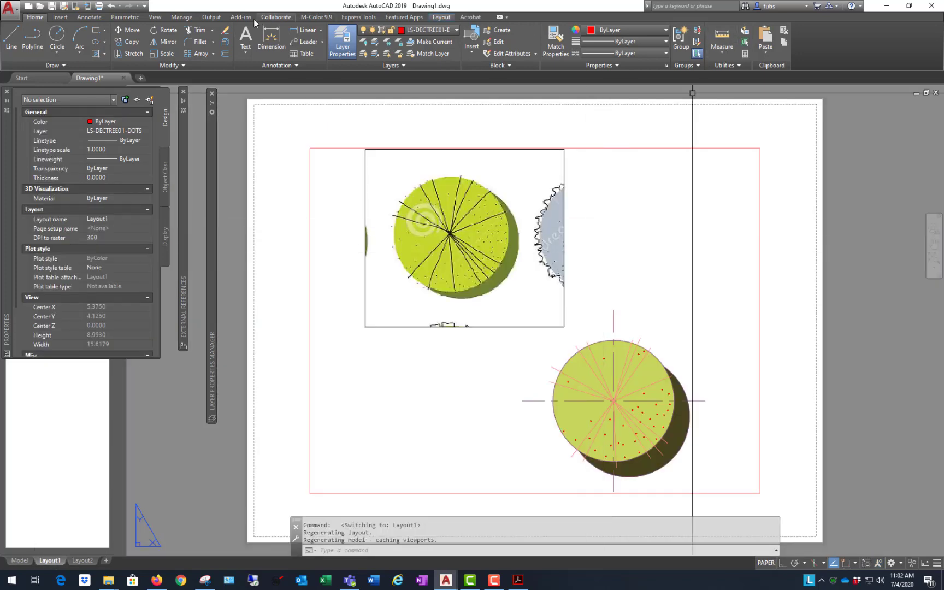
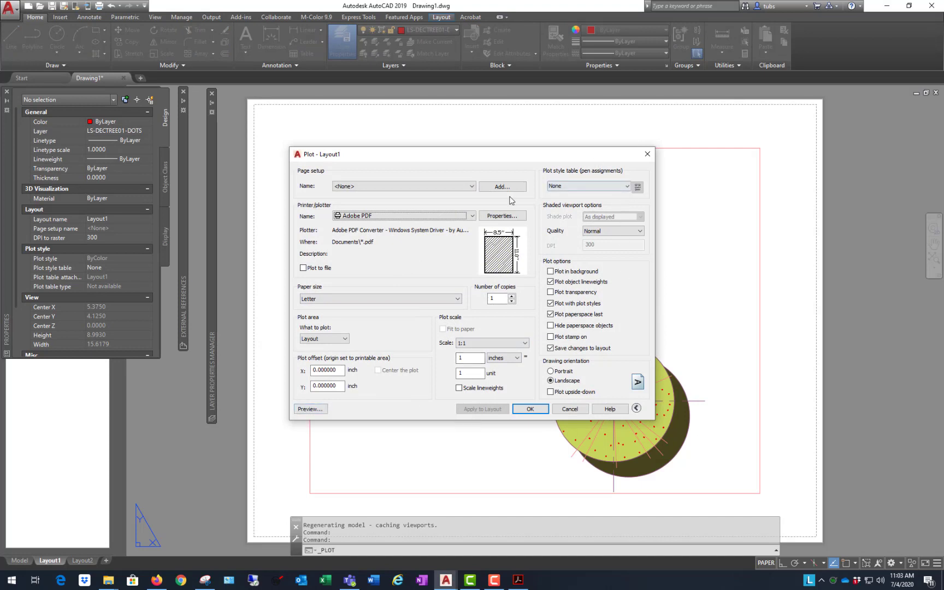
left_click(472, 187)
left_click(360, 202)
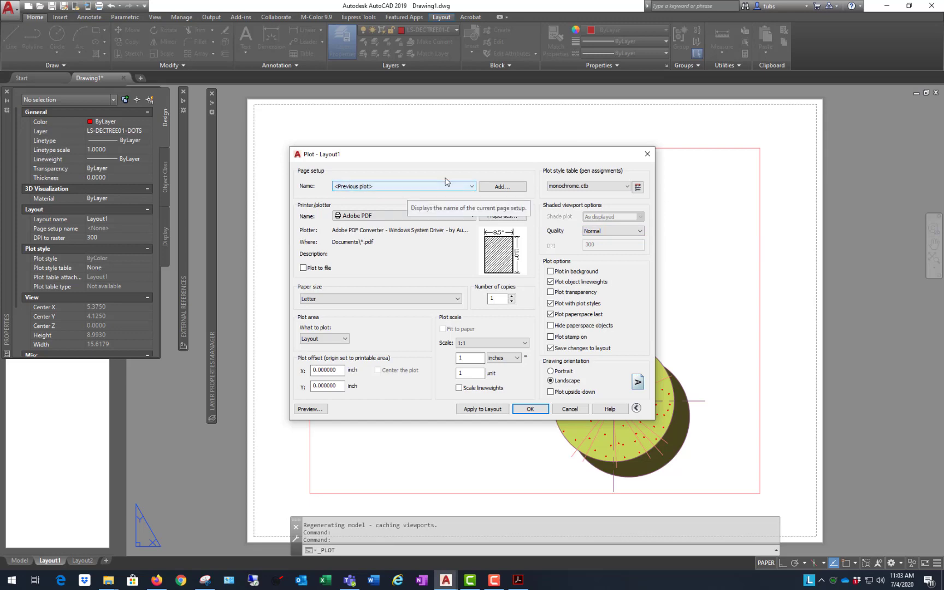
left_click(310, 409)
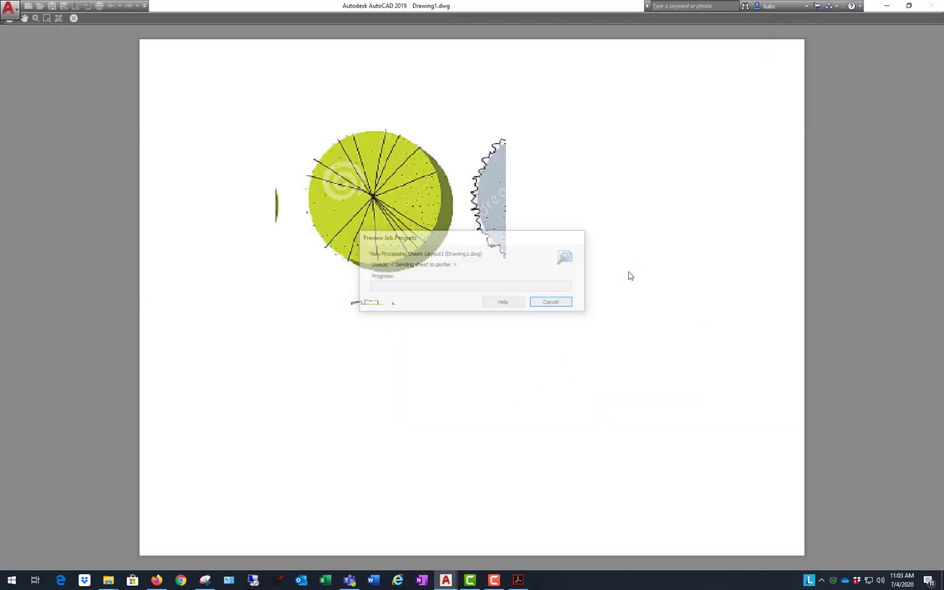
scroll(569, 379, "up", 2)
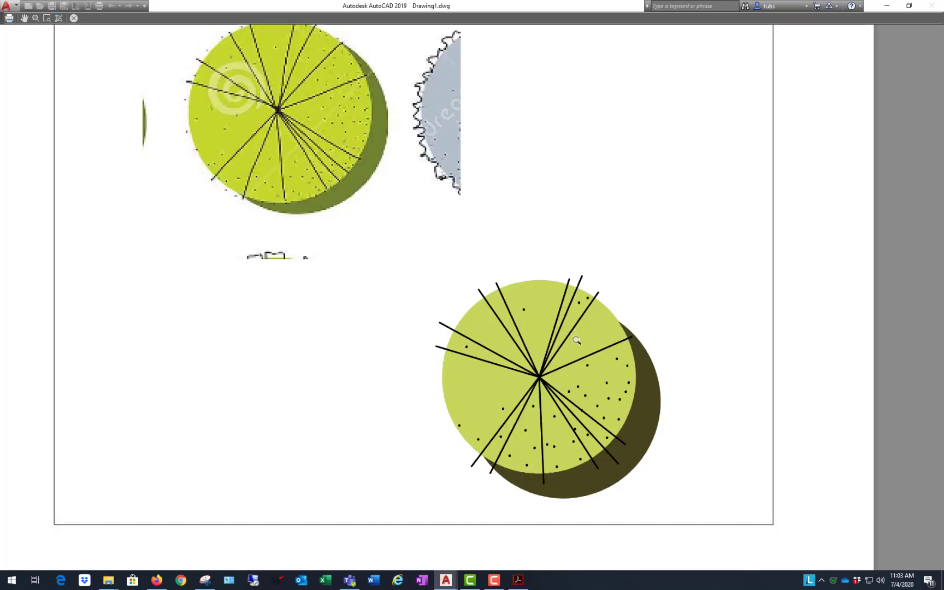
Step: Compare the size of the tree's dots with the reference in the plot preview, and exit without plotting
scroll(576, 339, "up", 2)
scroll(573, 396, "down", 2)
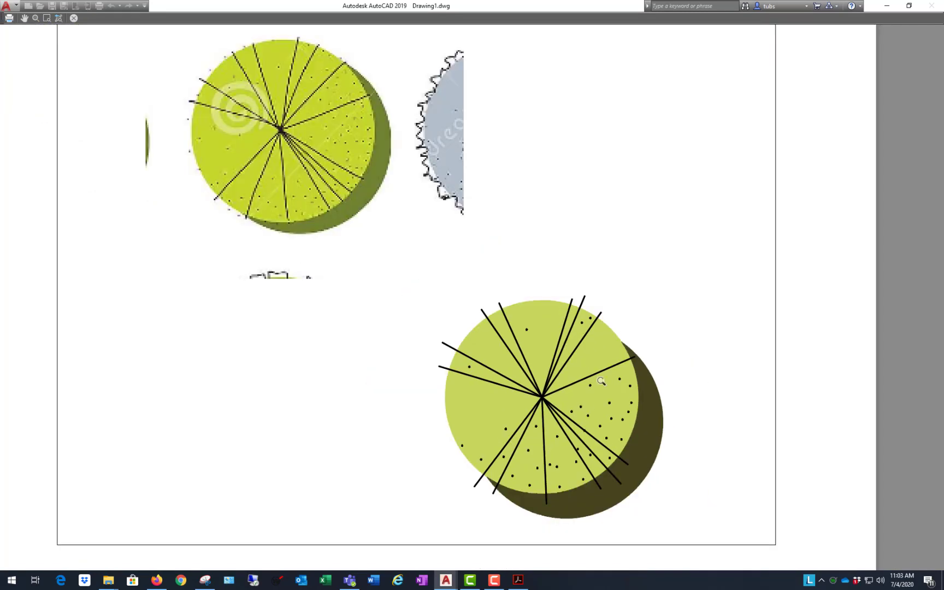
scroll(587, 409, "down", 2)
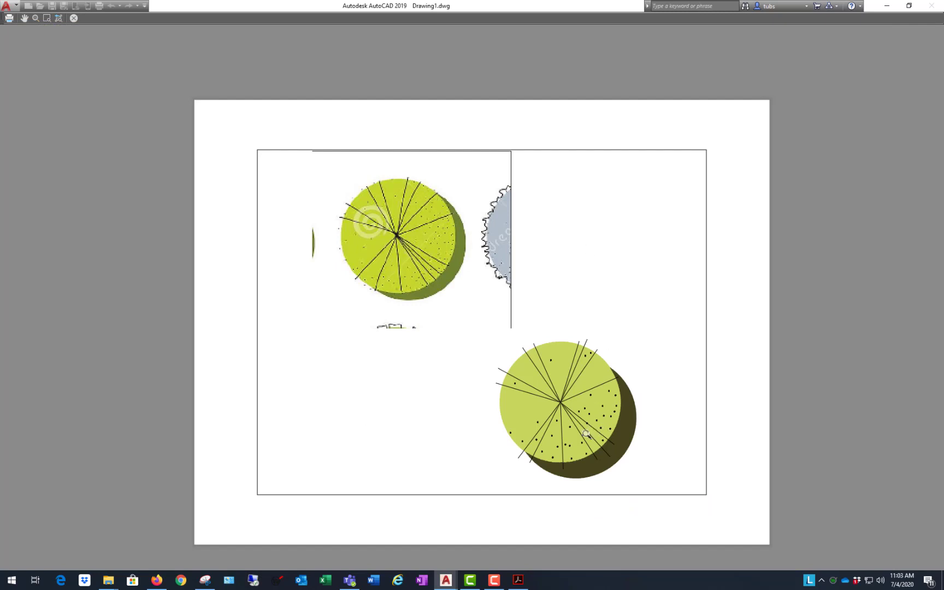
scroll(586, 432, "up", 6)
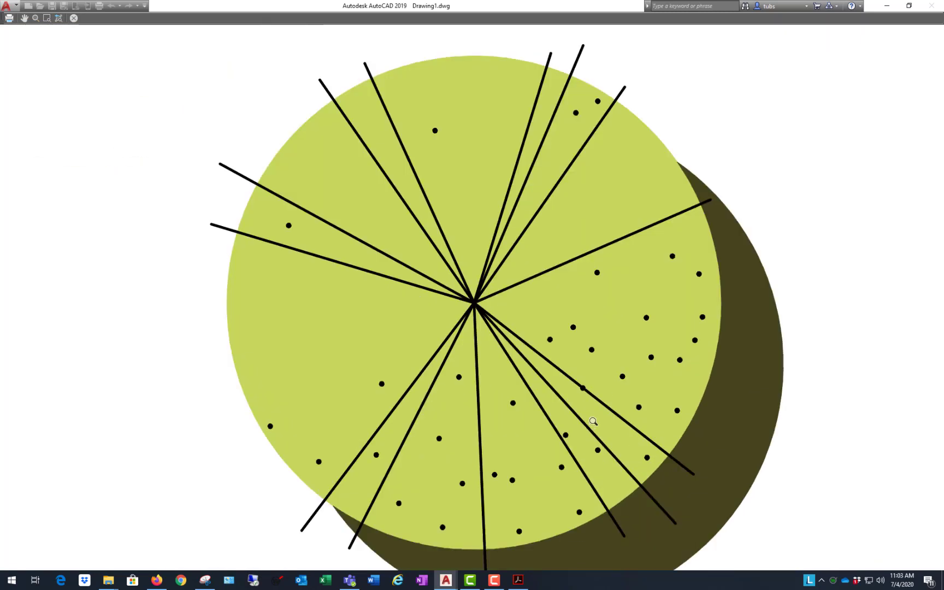
scroll(568, 273, "down", 6)
right_click(565, 222)
left_click(589, 229)
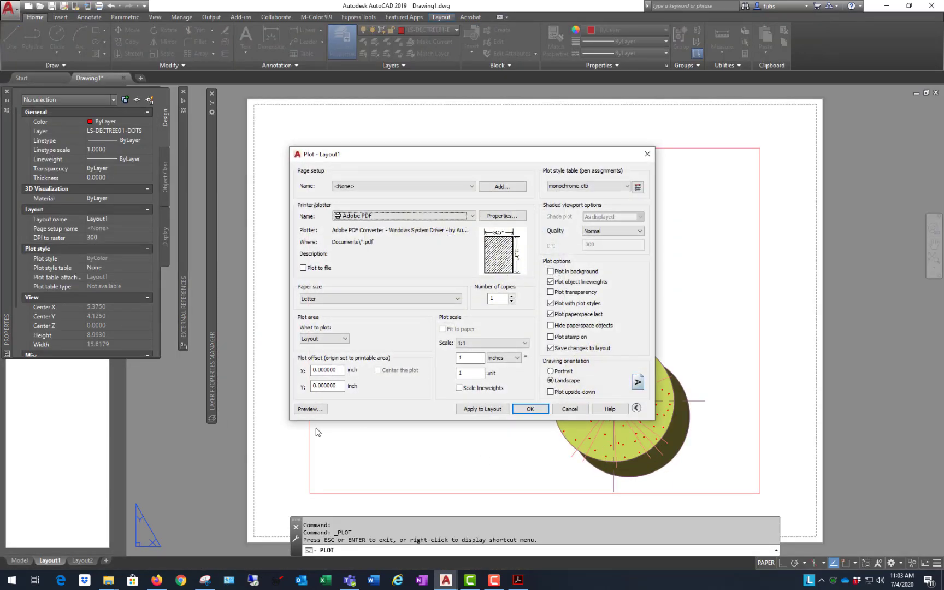
left_click(569, 410)
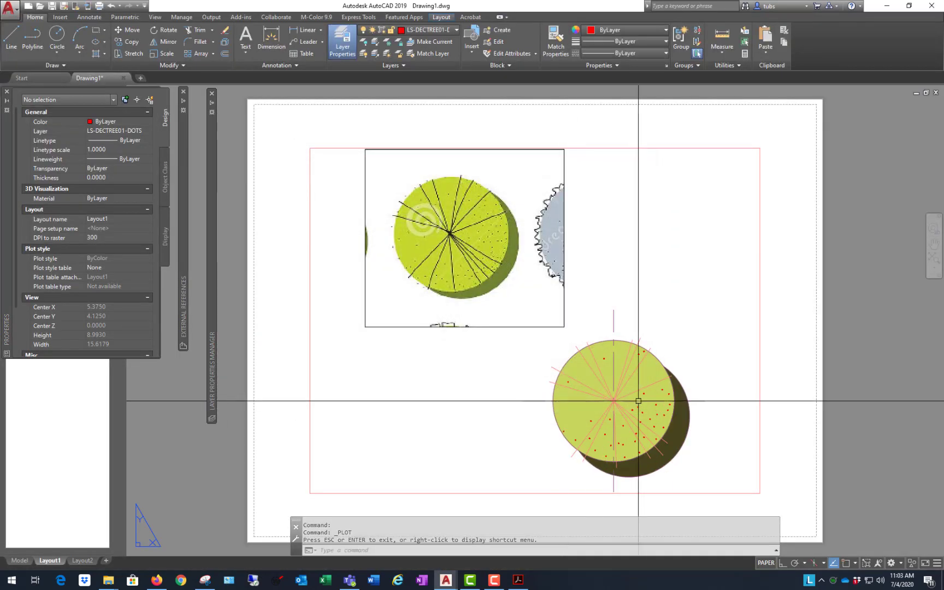
Step: Return to model space and open one of the canopy's LS-DECTREE01-DOT blocks in the Block Editor
left_click(22, 560)
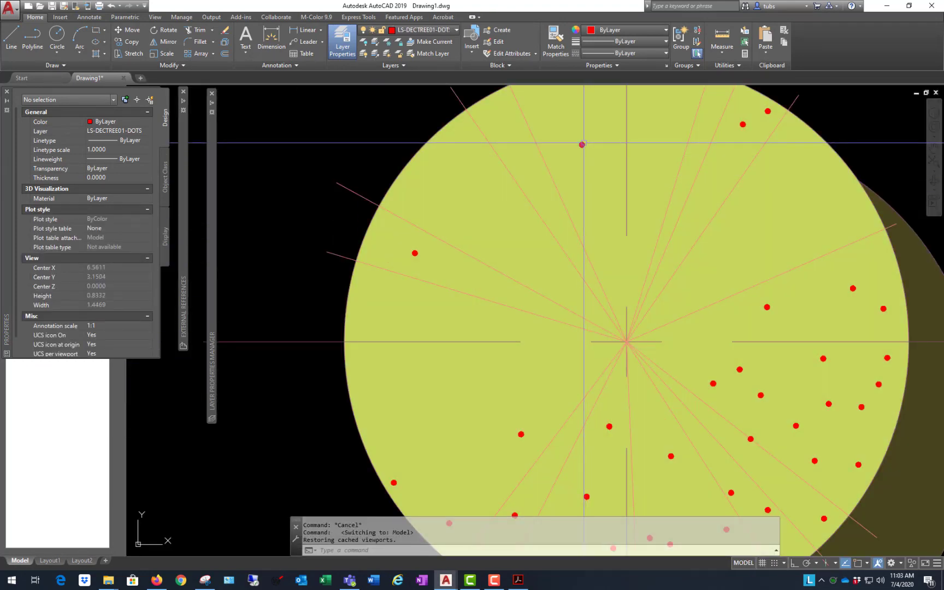
left_click(582, 145)
scroll(273, 415, "down", 4)
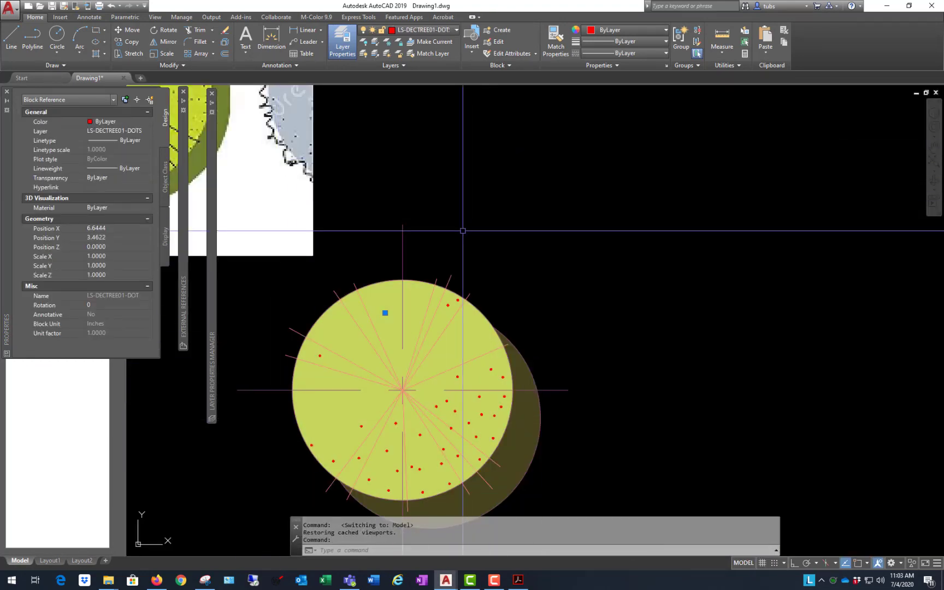
right_click(495, 140)
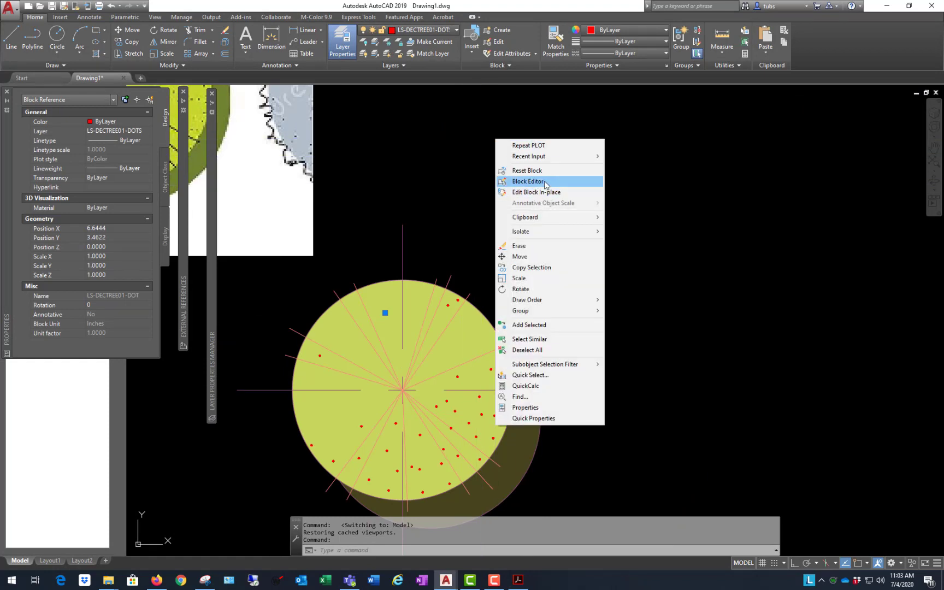
left_click(545, 182)
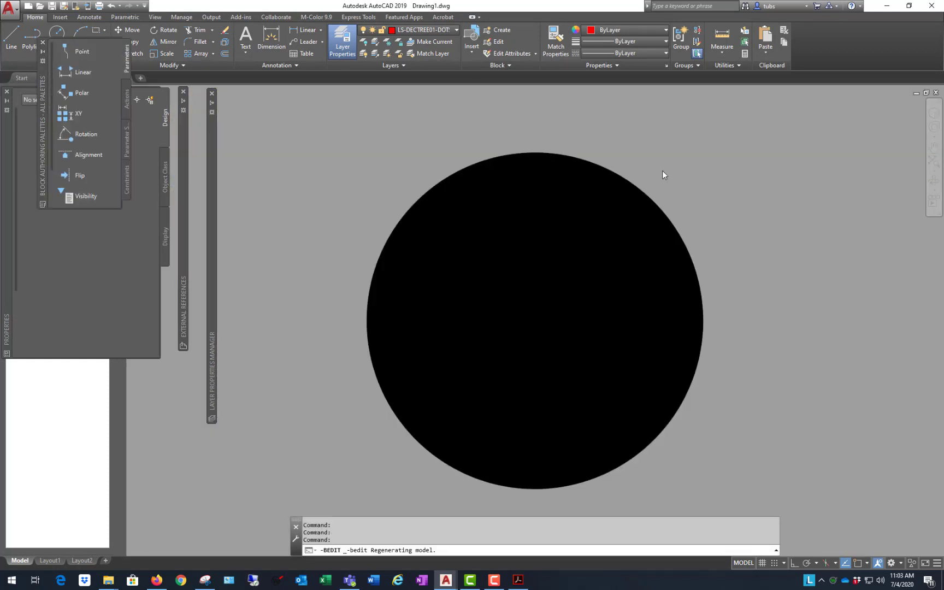
Step: Scale the block's solid hatch circle by a factor of .75 about the base point 0,0
left_click(666, 179)
left_click(600, 253)
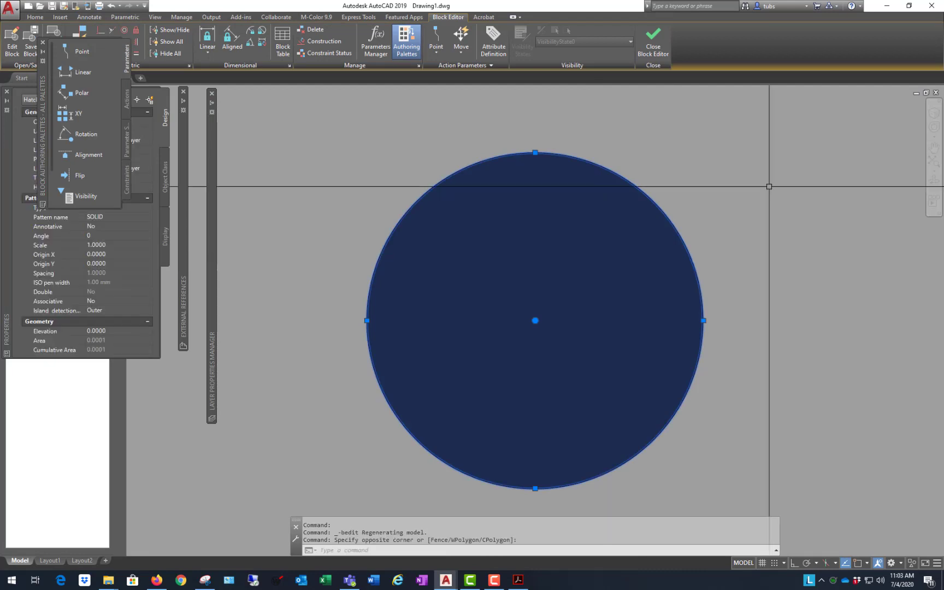
left_click(38, 18)
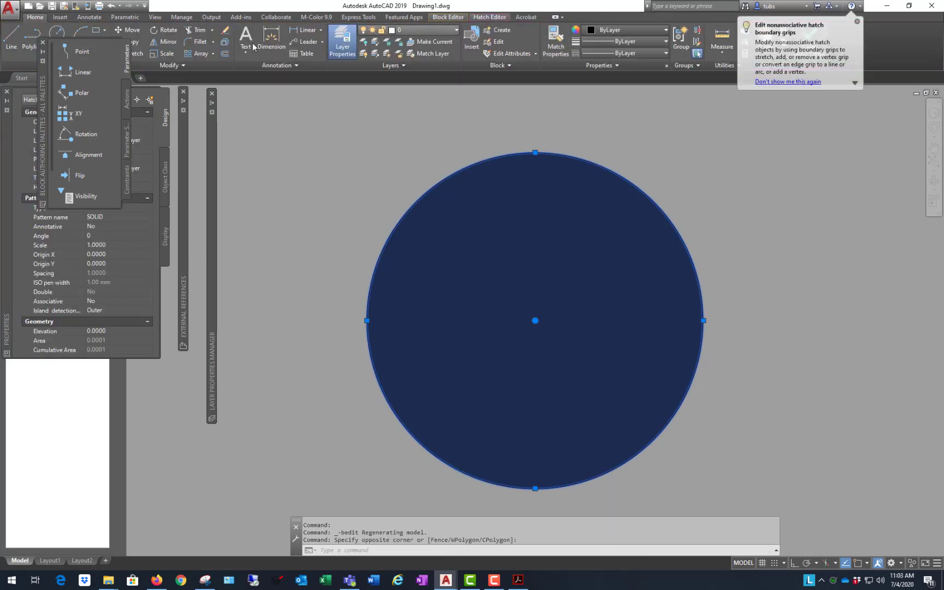
left_click(165, 55)
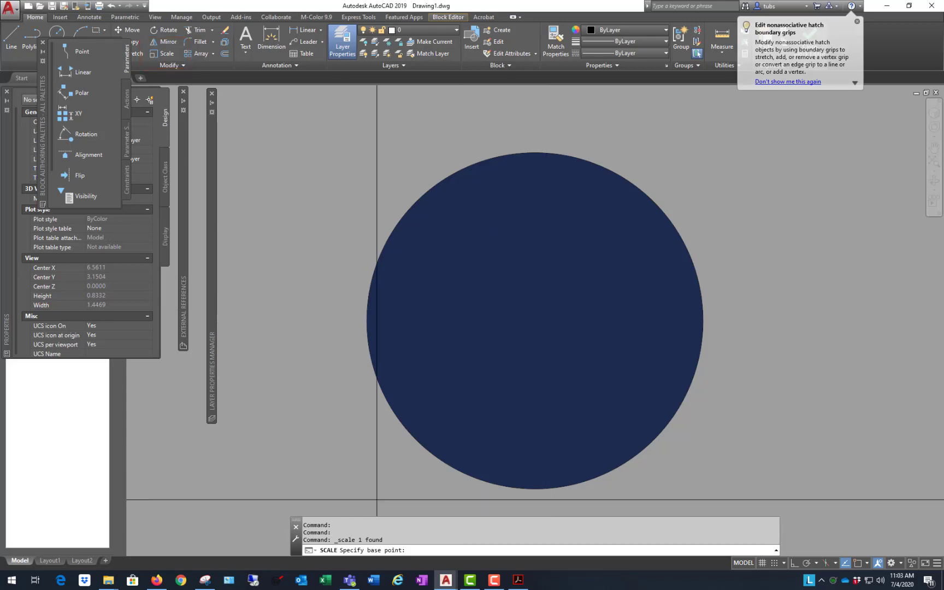
type("0,0")
key("Return")
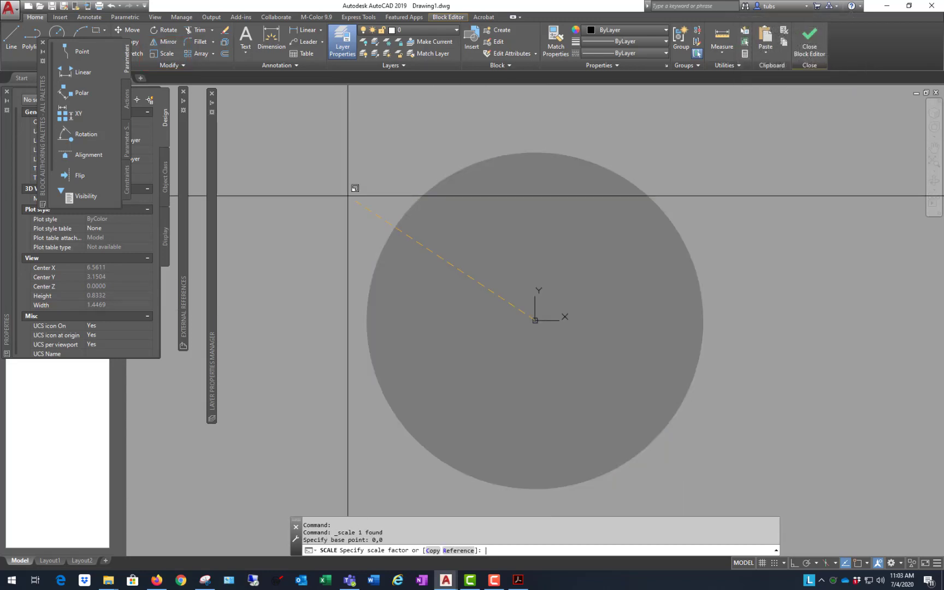
type(".7")
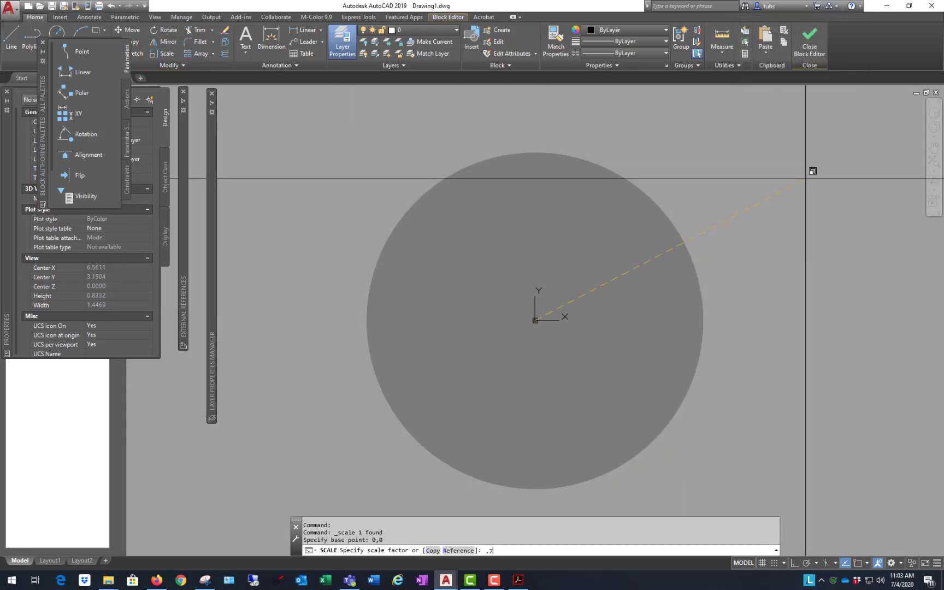
type("5")
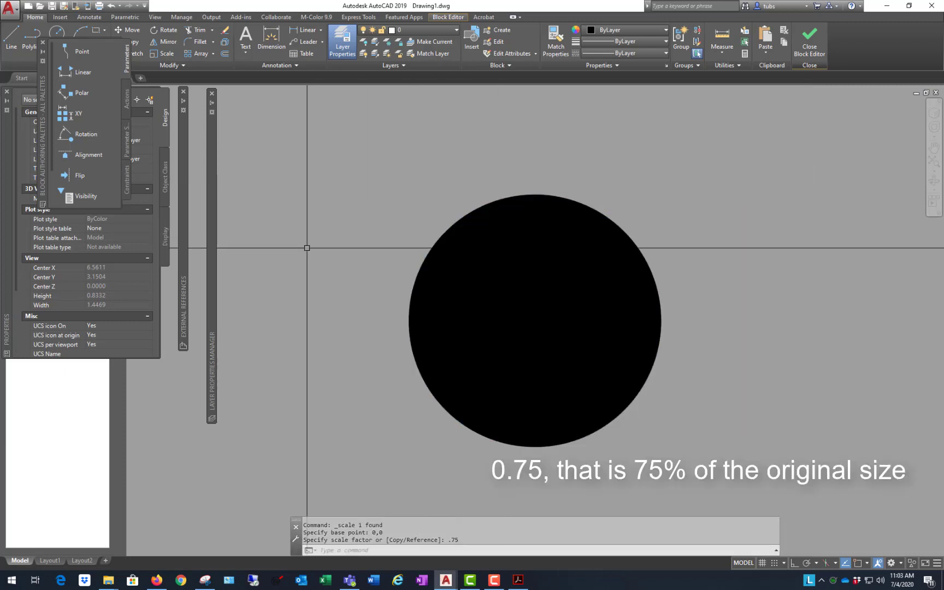
Step: Close the Block Editor, saving the changes to LS-DECTREE01-DOT
scroll(309, 252, "down", 1)
right_click(578, 162)
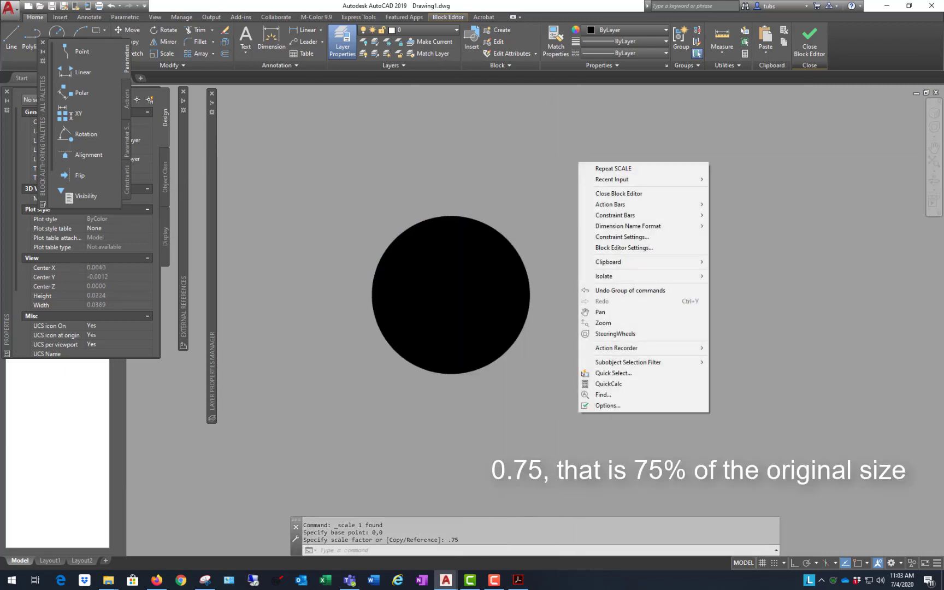
left_click(615, 194)
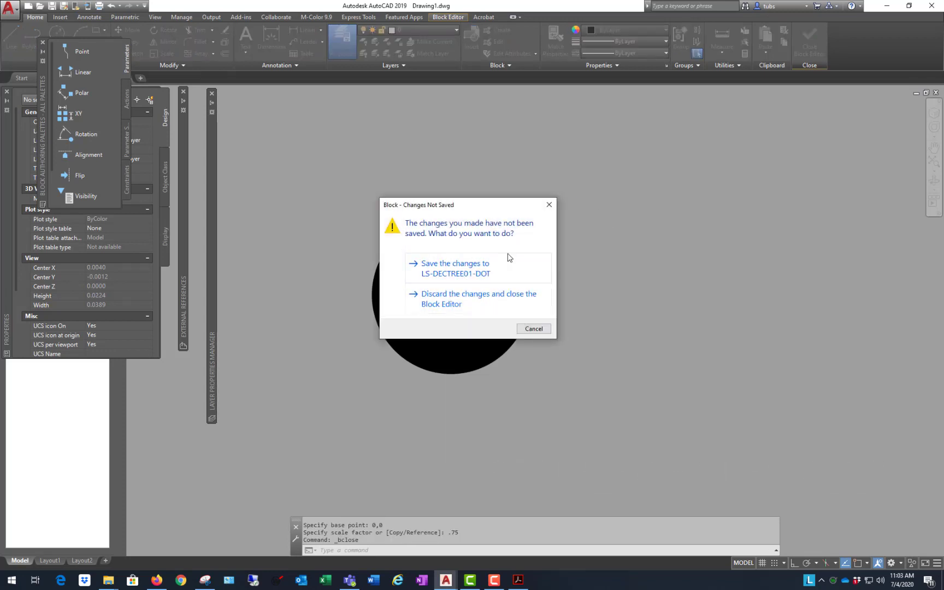
left_click(508, 261)
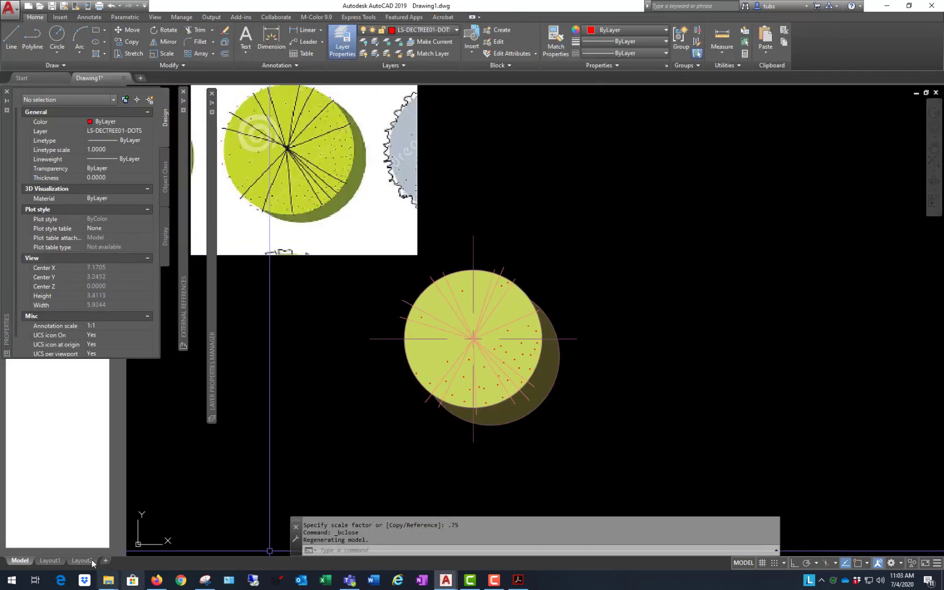
Step: Switch to Layout1 and preview its plot using the <Previous plot> page setup
left_click(48, 559)
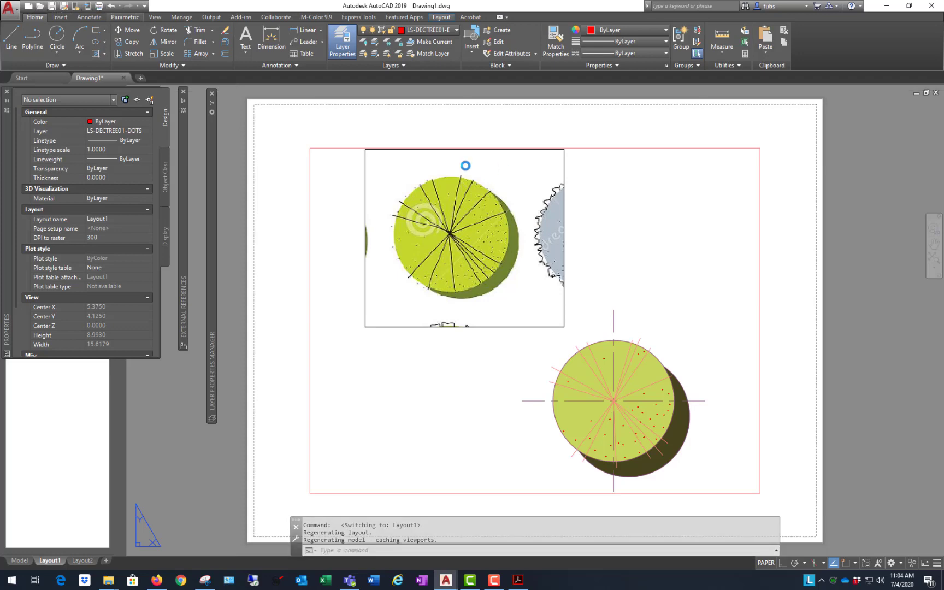
key("ctrl+p")
left_click(473, 186)
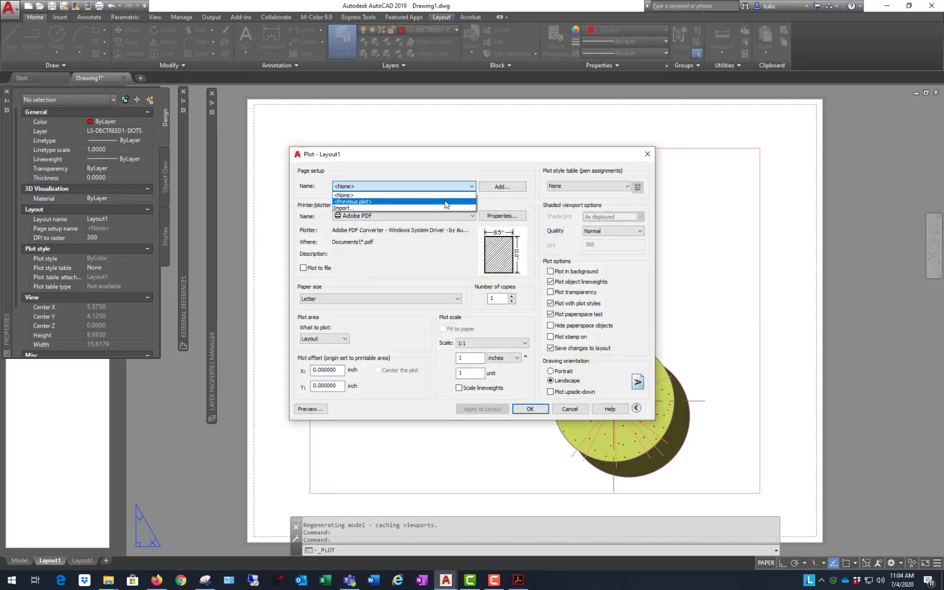
left_click(434, 201)
left_click(310, 409)
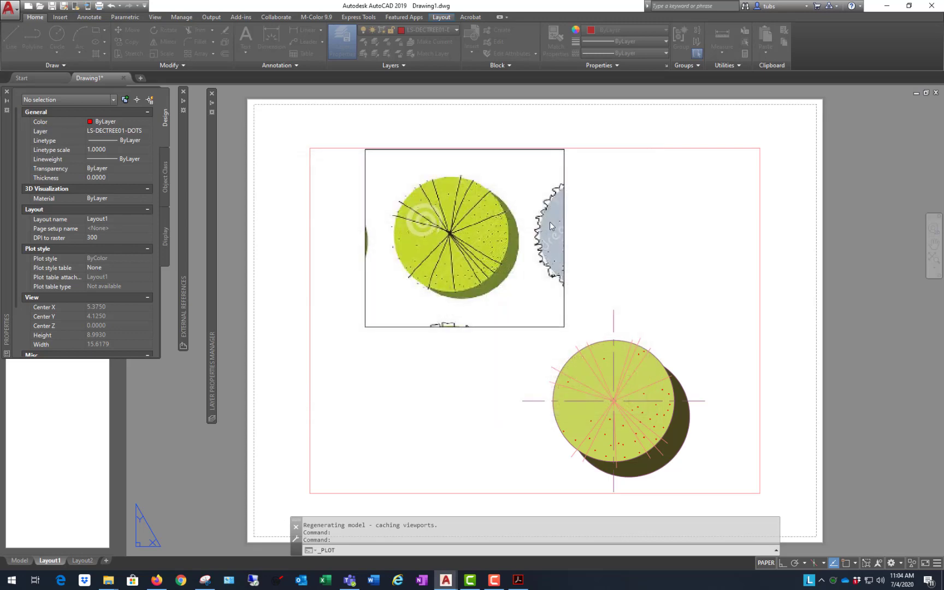
Step: Examine the resized dots and the drop shadow against the reference image in the preview, and exit without plotting
scroll(591, 420, "up", 8)
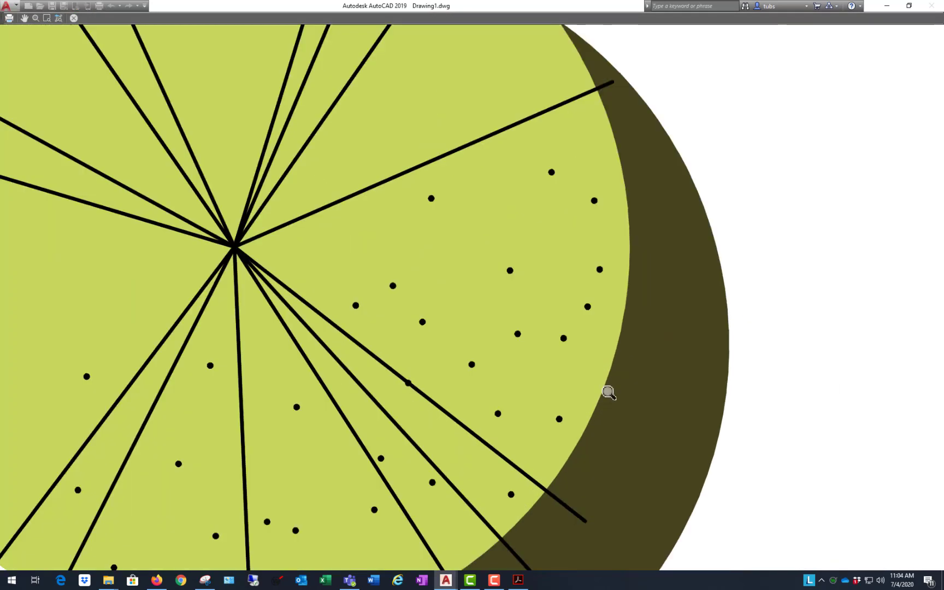
scroll(600, 280, "down", 8)
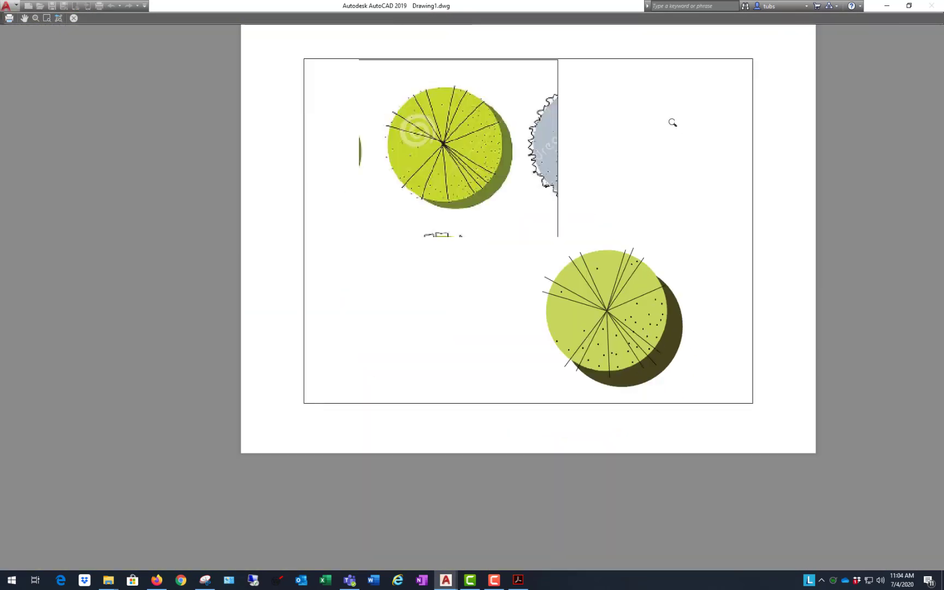
scroll(672, 122, "up", 2)
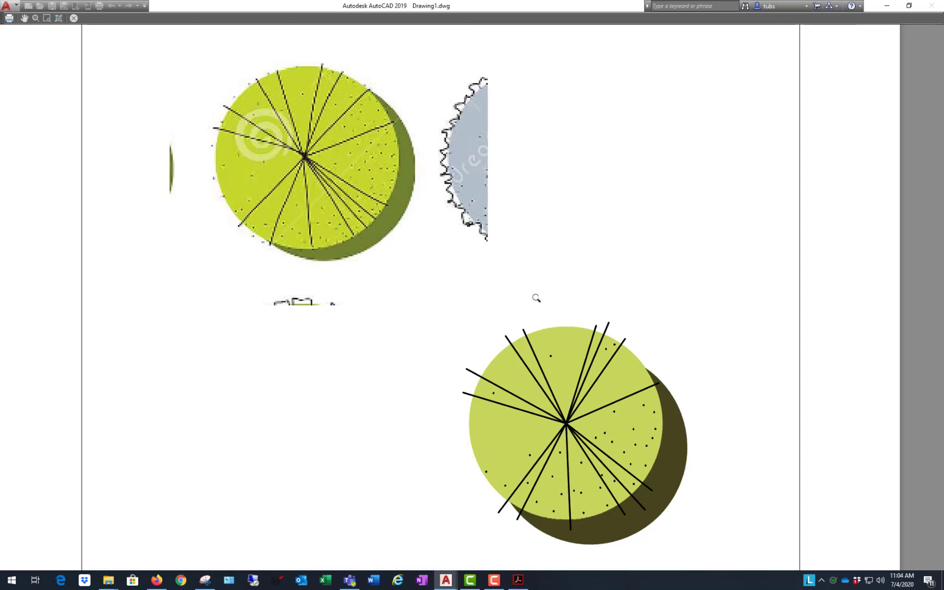
scroll(370, 257, "down", 2)
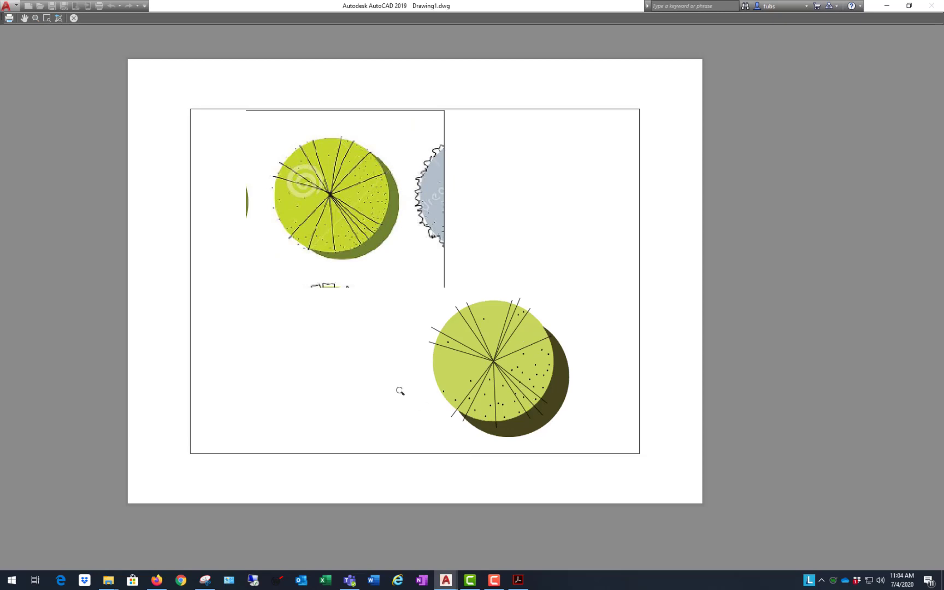
scroll(463, 358, "up", 2)
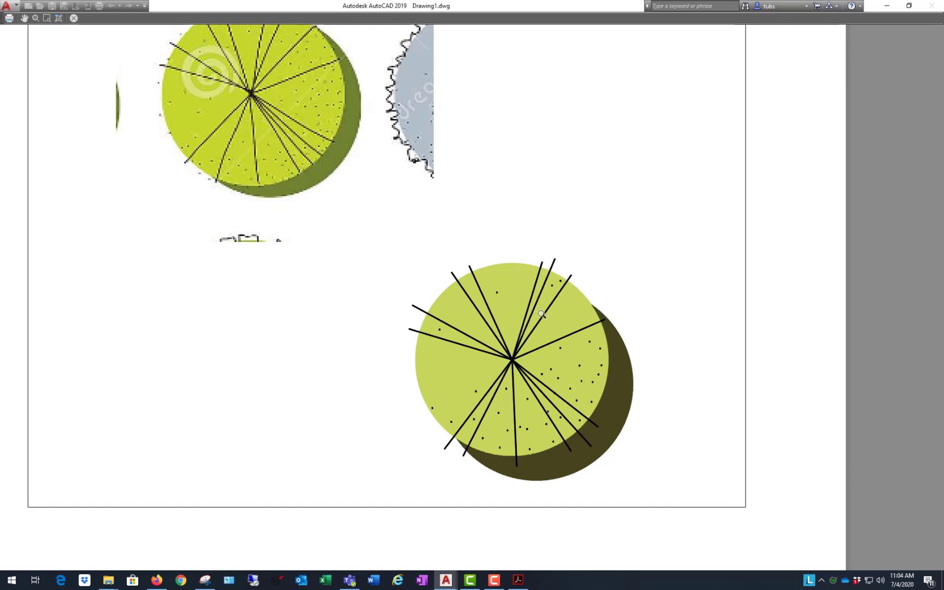
scroll(529, 343, "down", 2)
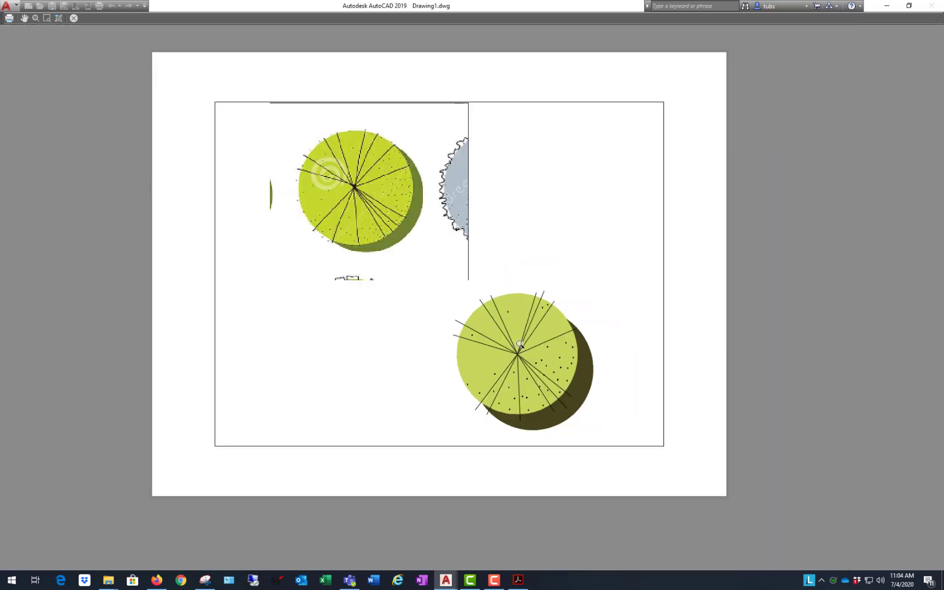
scroll(515, 329, "up", 2)
scroll(525, 335, "down", 2)
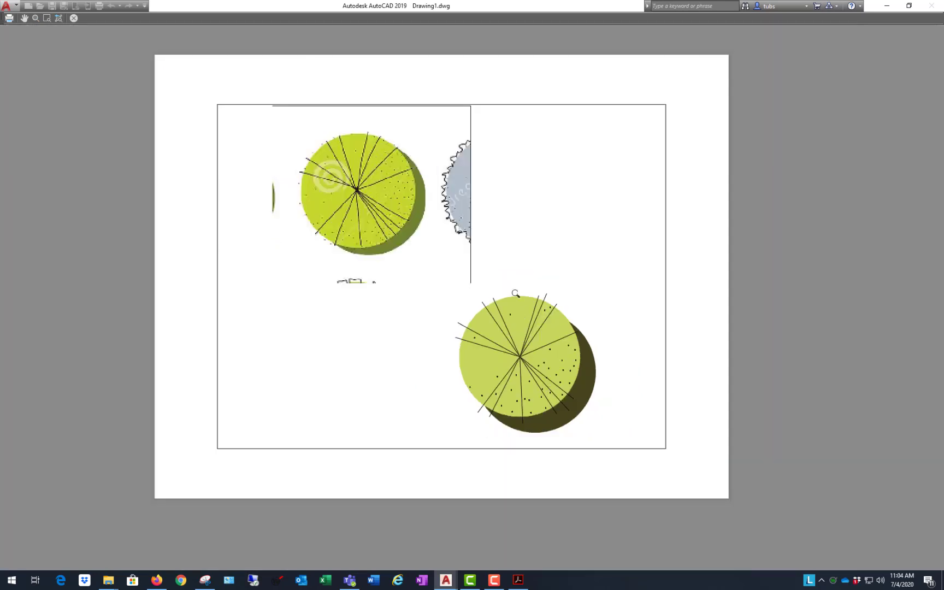
scroll(423, 222, "up", 2)
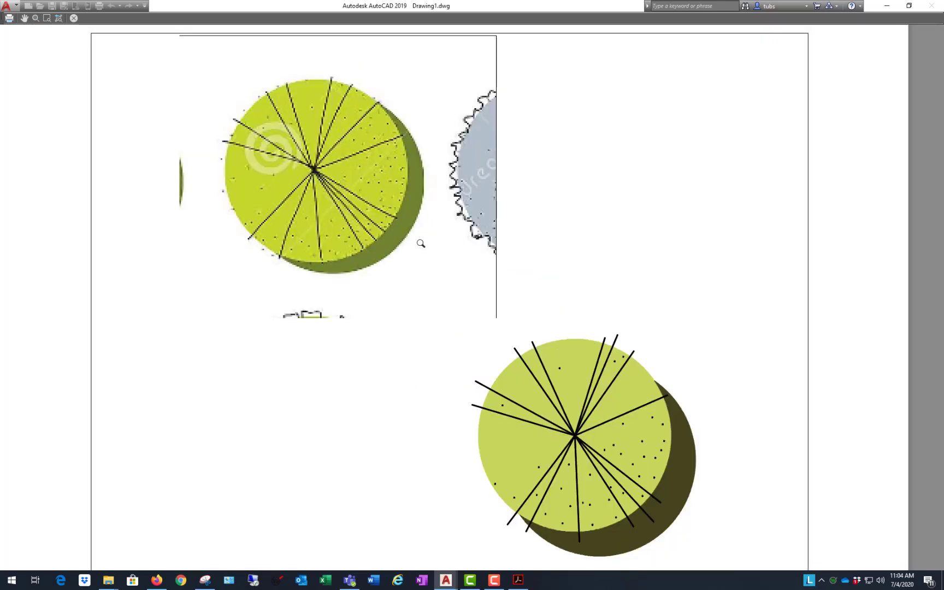
scroll(462, 242, "down", 2)
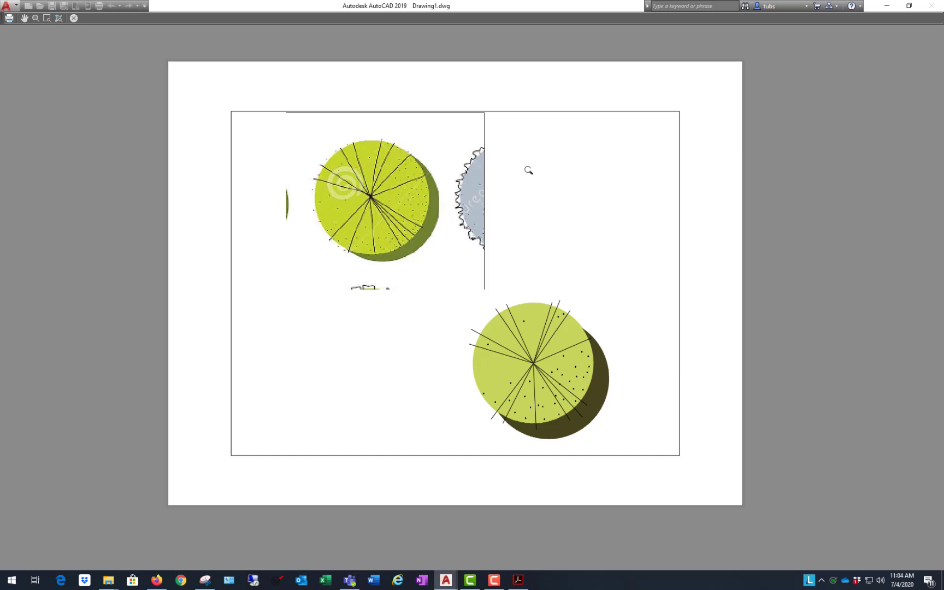
right_click(544, 155)
left_click(563, 160)
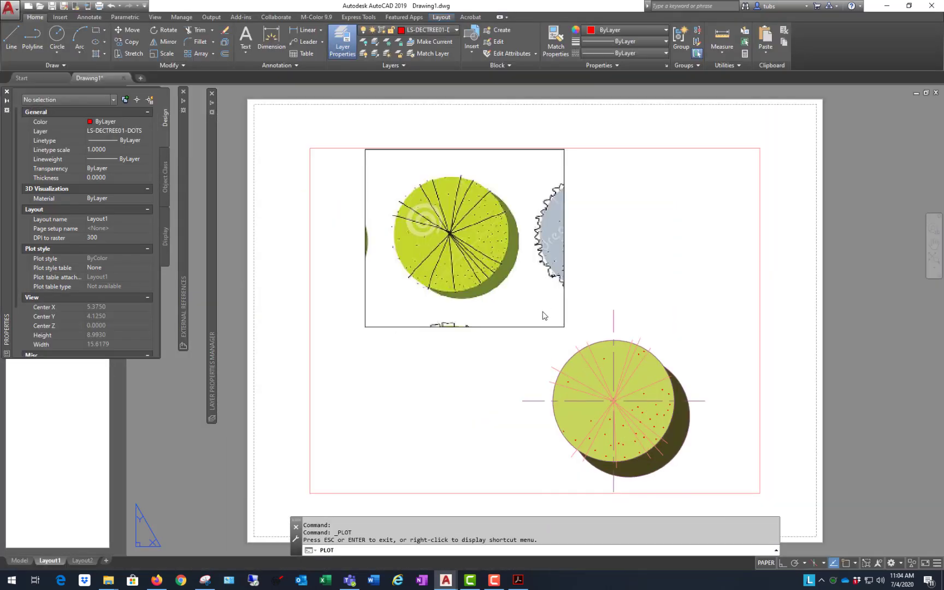
left_click(570, 409)
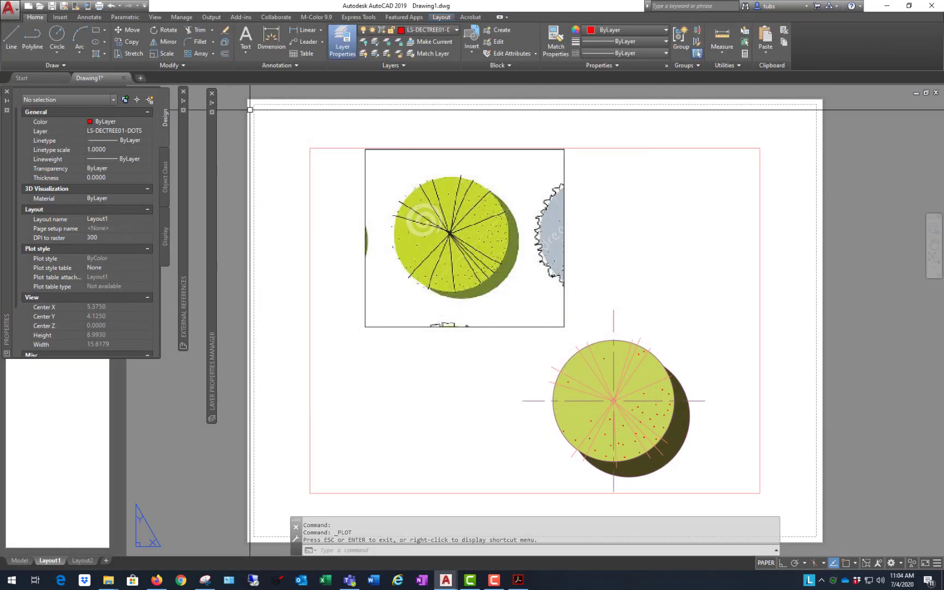
Step: Change the transparency of the LS-DECTREE01-HATCH-DROPSHADOW layer, widening the layer name column to read the full names
mouse_move(212, 162)
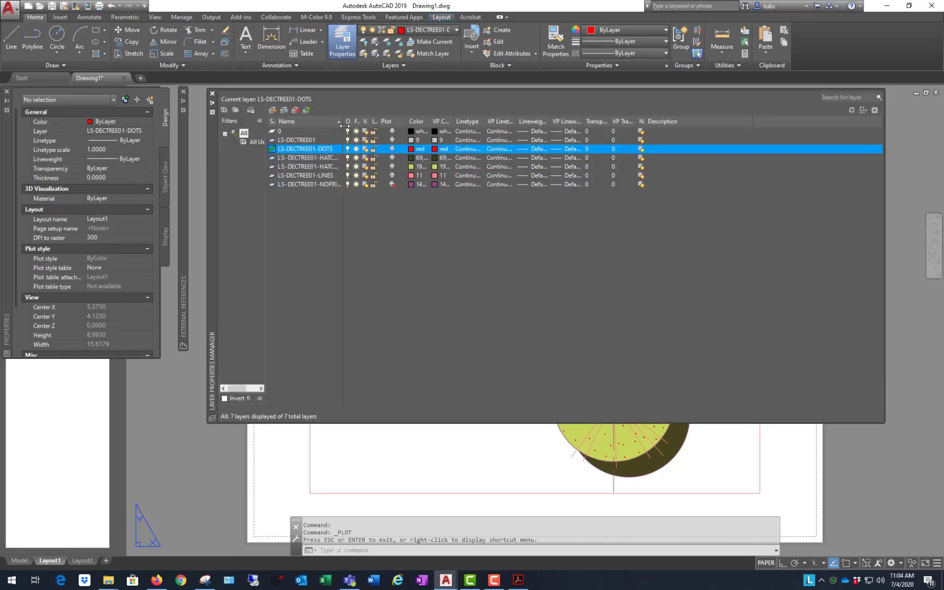
left_click_drag(375, 115, 399, 116)
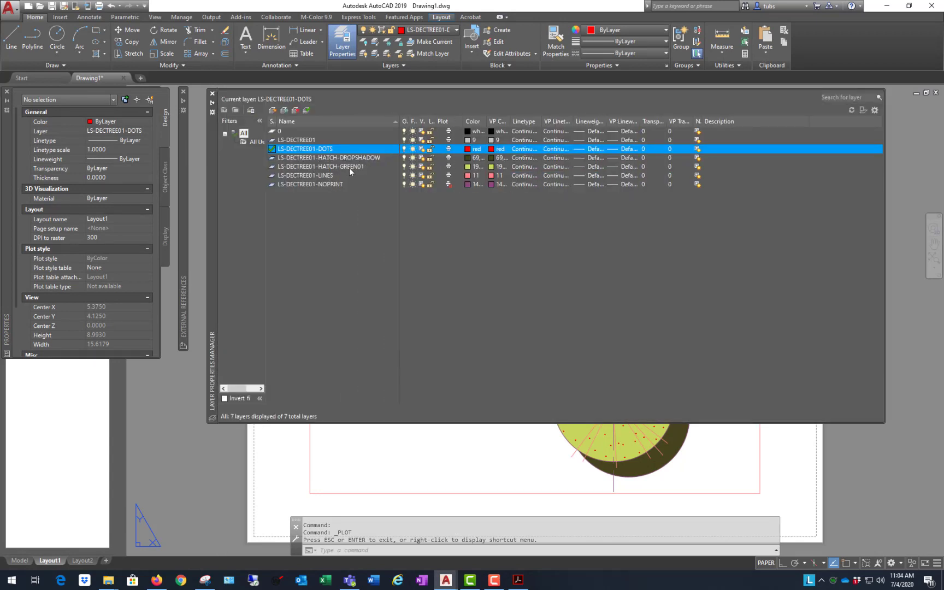
left_click(359, 158)
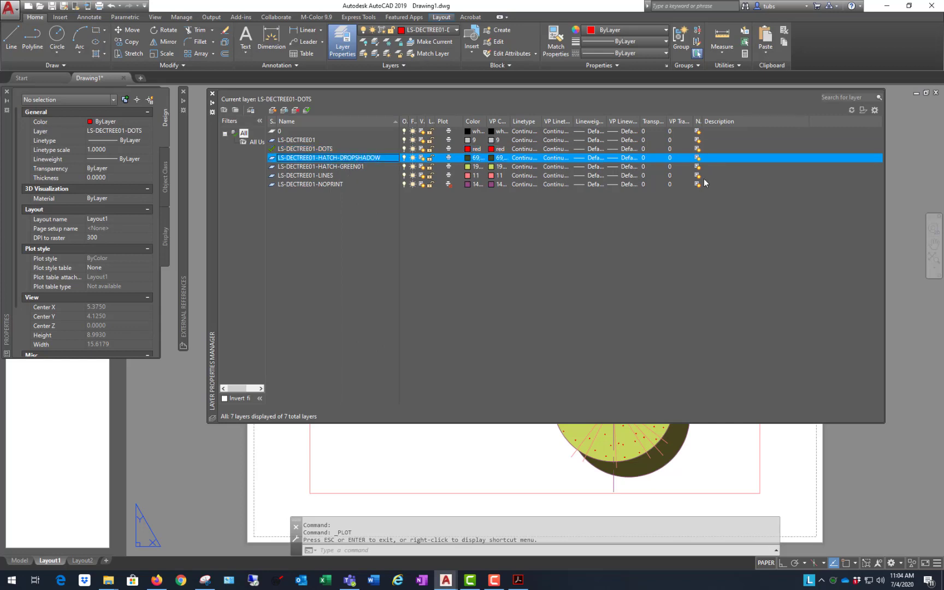
left_click(644, 157)
key("Return")
left_click(900, 469)
left_click(909, 455)
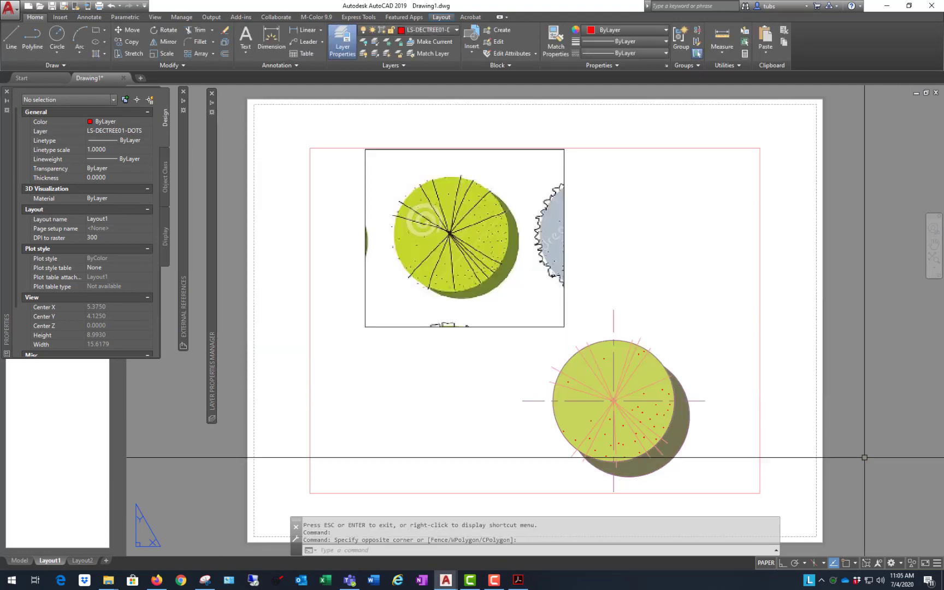
Step: In model space, draw a test line about 2.79 units long from below the tree up across its shadow, plus a short end segment
left_click(20, 560)
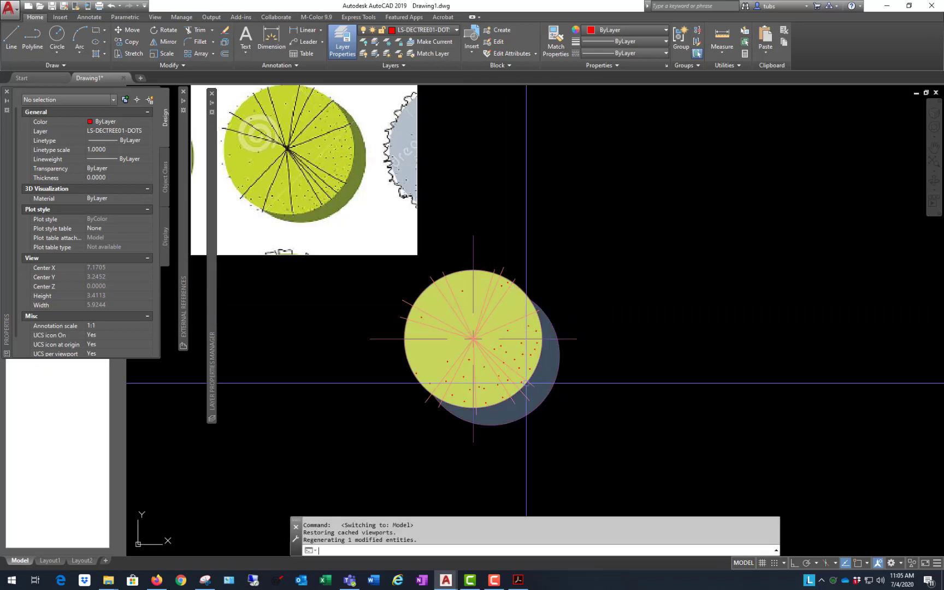
type("L")
key("Return")
left_click(474, 489)
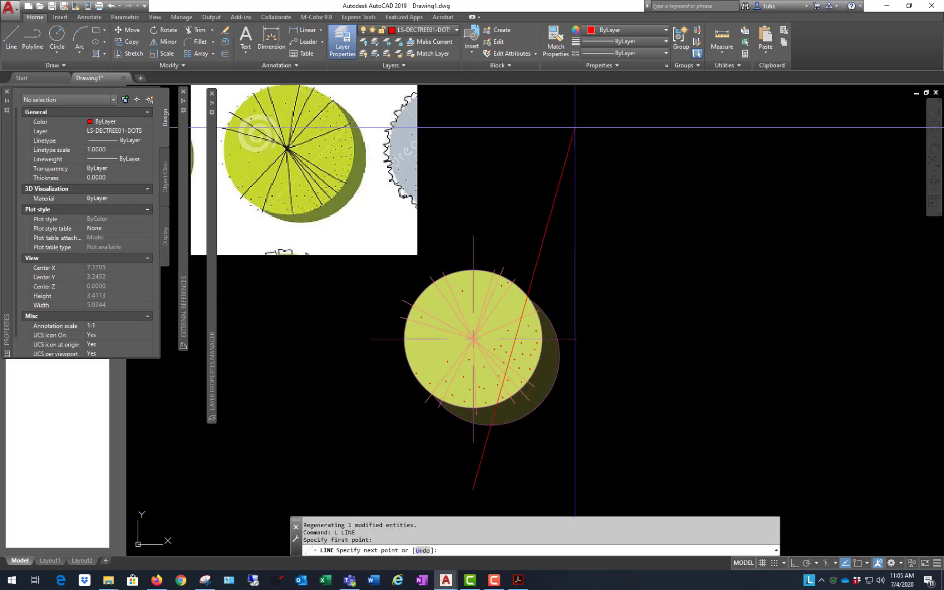
left_click(555, 115)
left_click(580, 135)
key("Escape")
left_click(544, 158)
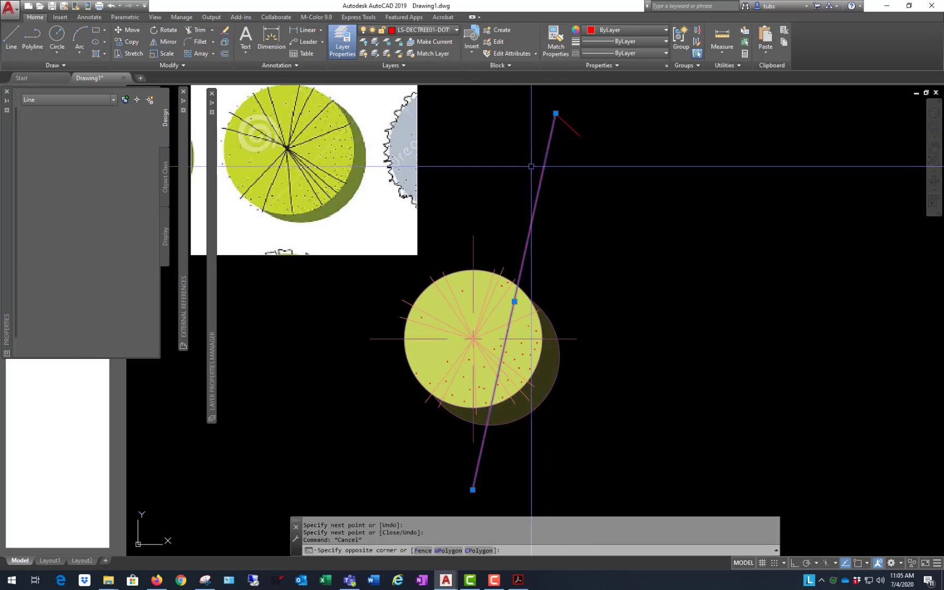
left_click(537, 88)
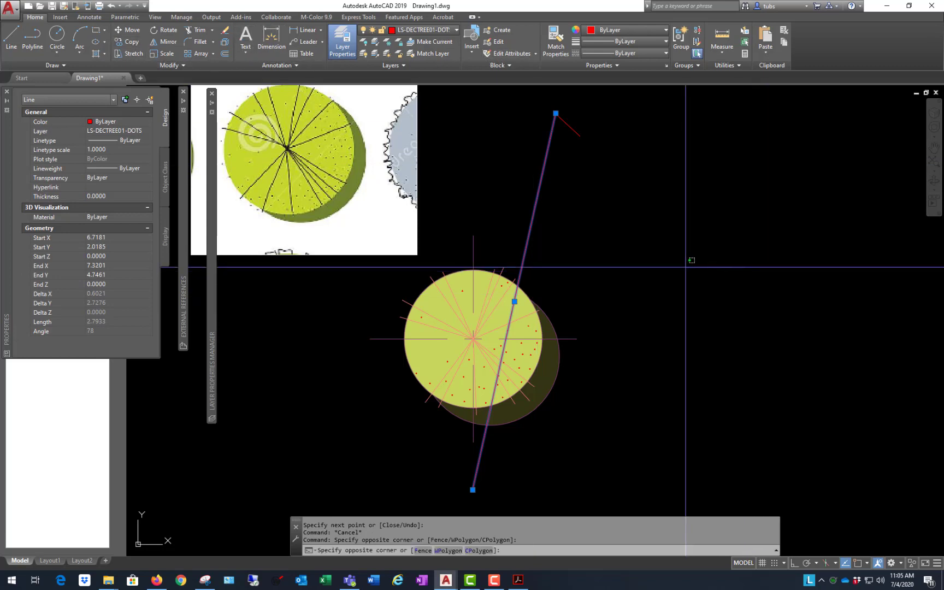
left_click(686, 266)
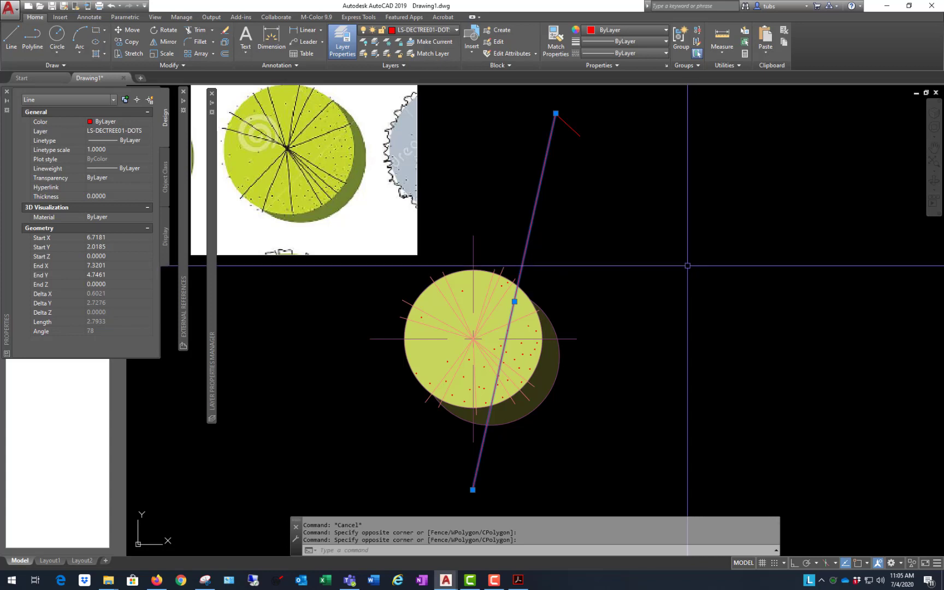
key("Escape")
key("Escape")
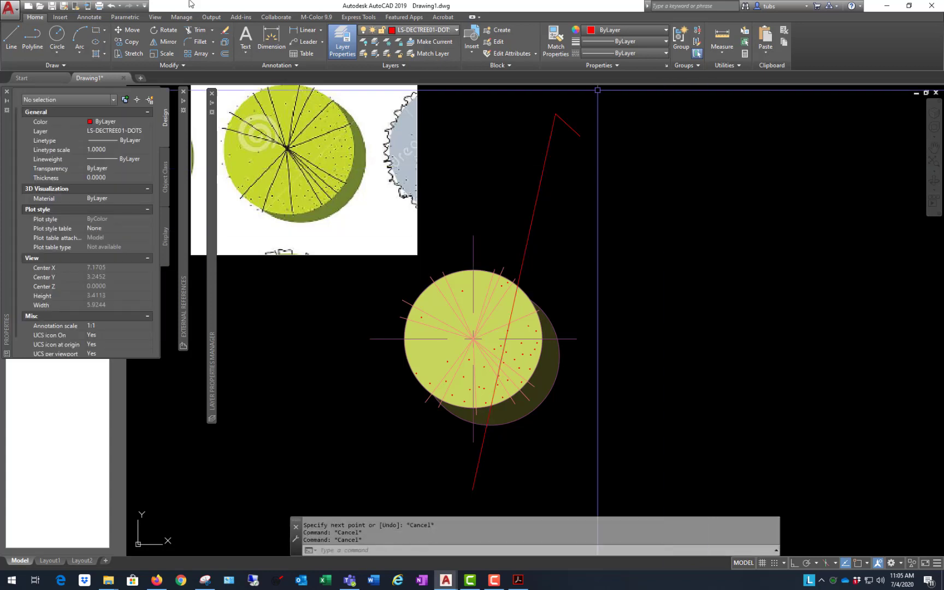
key("Escape")
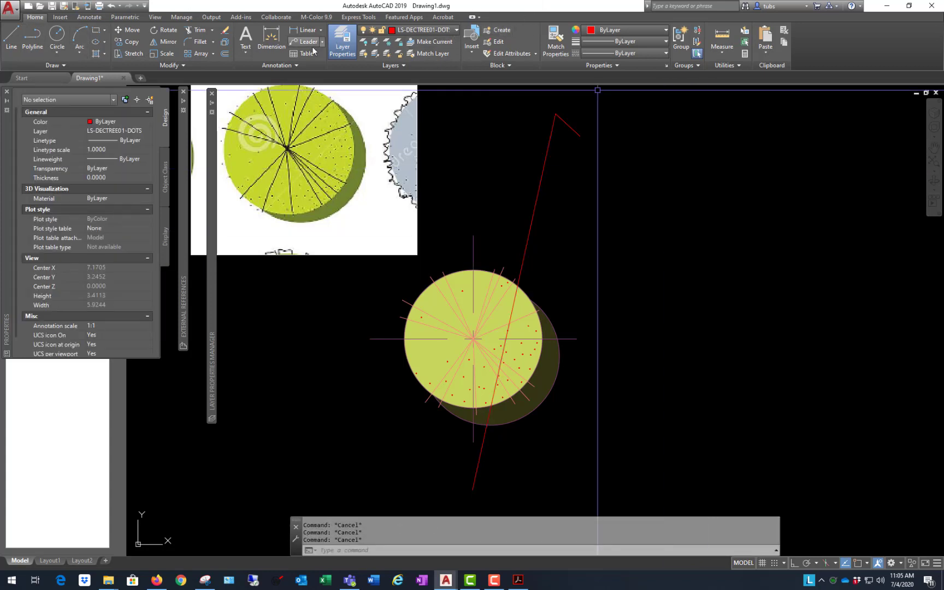
Step: Copy the long test line a short distance to its right to form a parallel pair
left_click(126, 41)
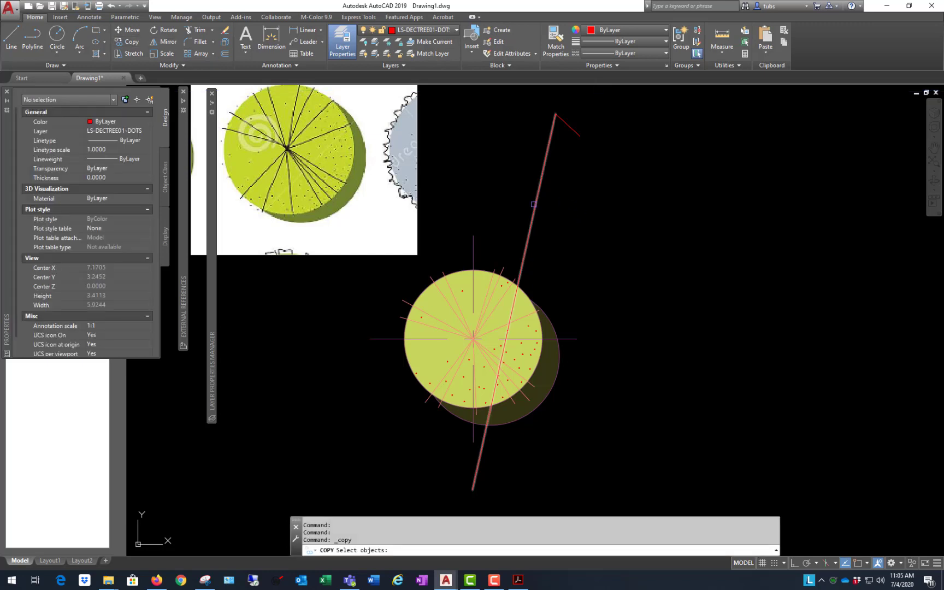
left_click(537, 207)
key("Return")
left_click(632, 240)
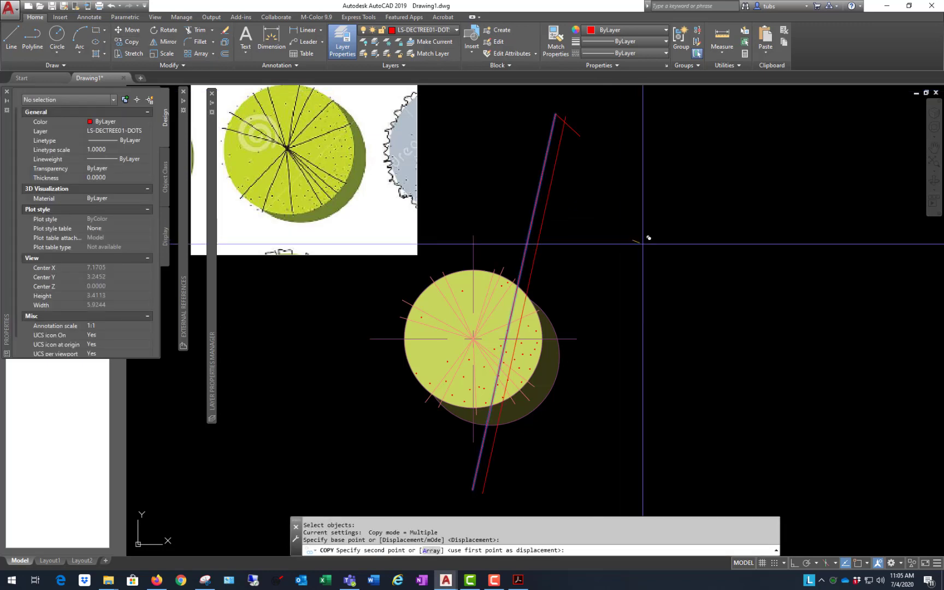
left_click(643, 244)
key("Escape")
Step: Move both long parallel lines together slightly down and to the right so they cross more of the drop shadow
left_click(642, 244)
left_click(523, 213)
key("Return")
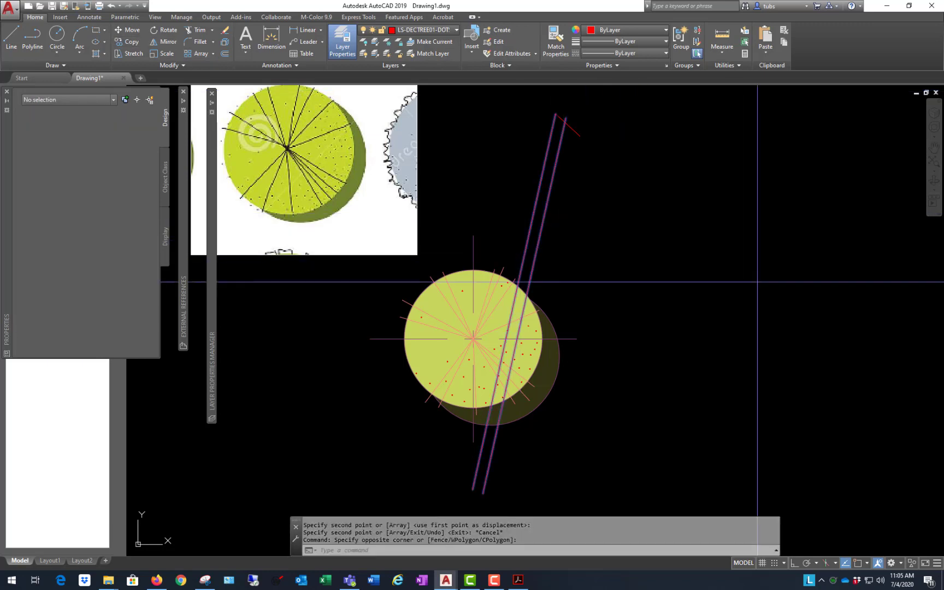
type("m")
key("Return")
left_click(757, 282)
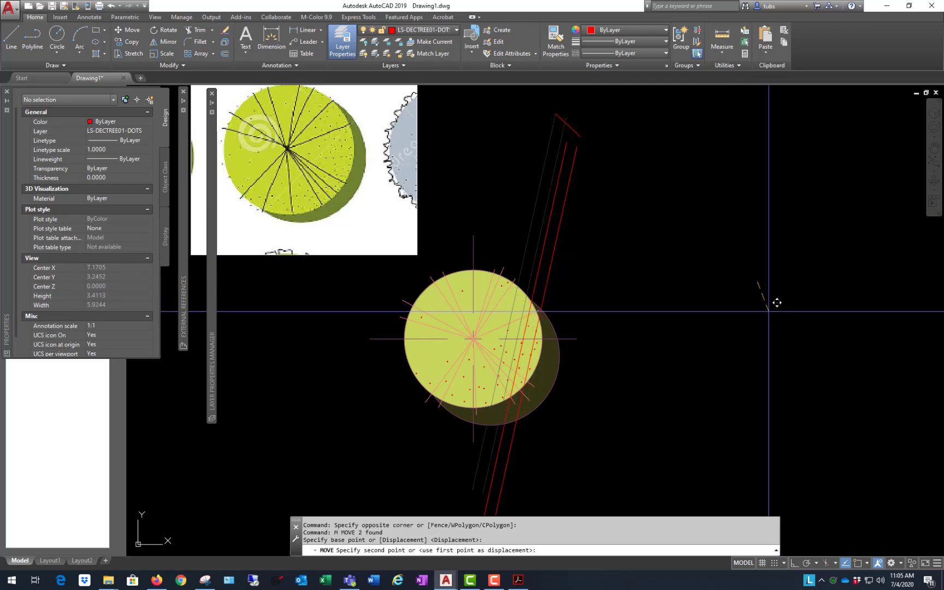
left_click(768, 311)
Step: Send the two parallel lines to the back with Draw Order and check them where they pass beneath the drop shadow
left_click(626, 204)
left_click(528, 184)
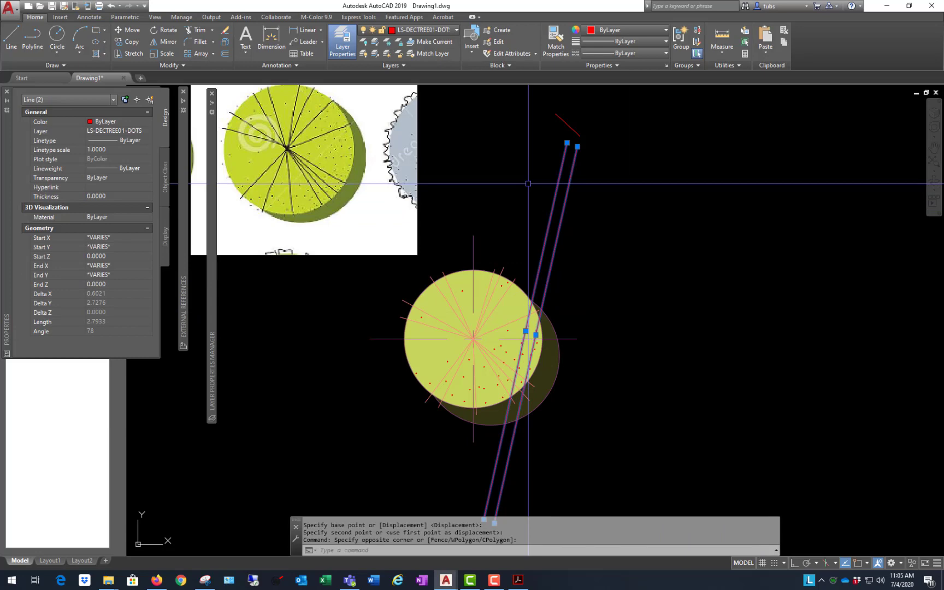
type("dr")
key("Return")
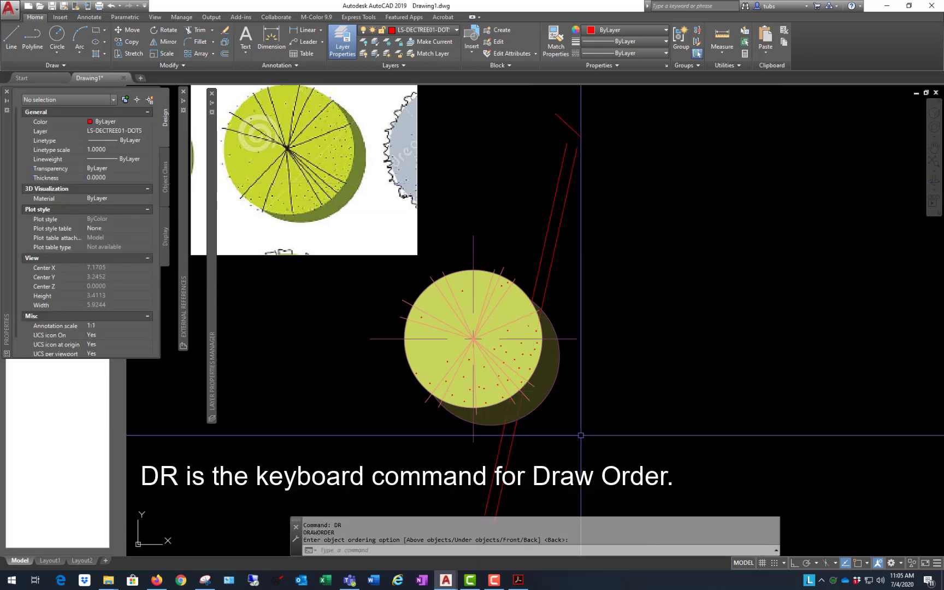
scroll(581, 436, "up", 6)
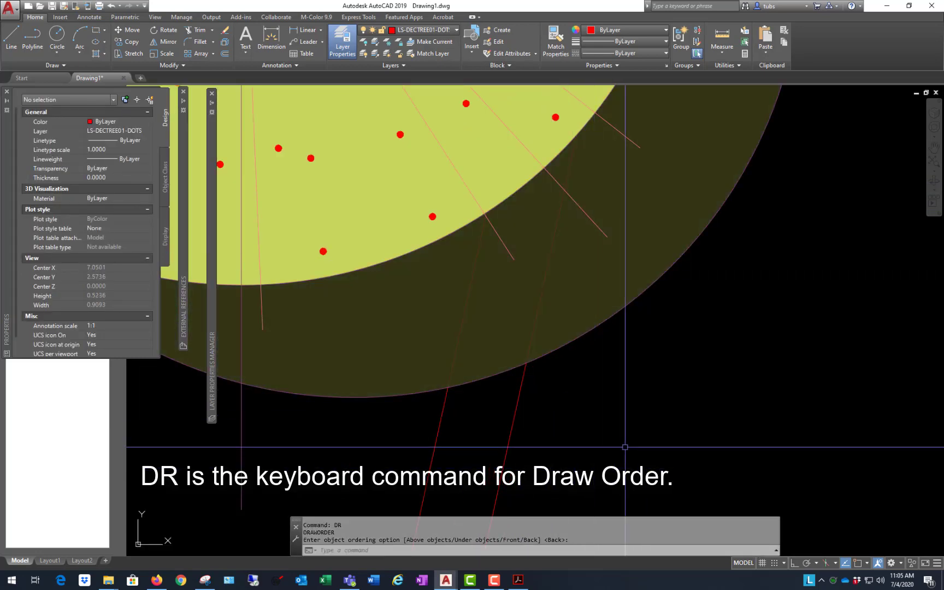
scroll(625, 447, "down", 8)
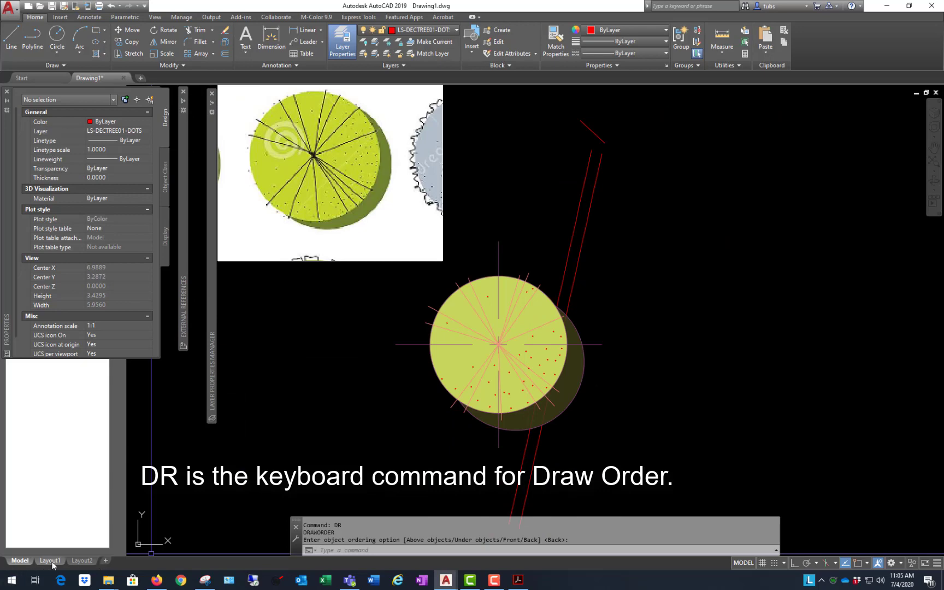
Step: Preview Layout1's plot with the <Previous plot> page setup, inspecting the drop shadow over the lines before exiting the preview
left_click(49, 560)
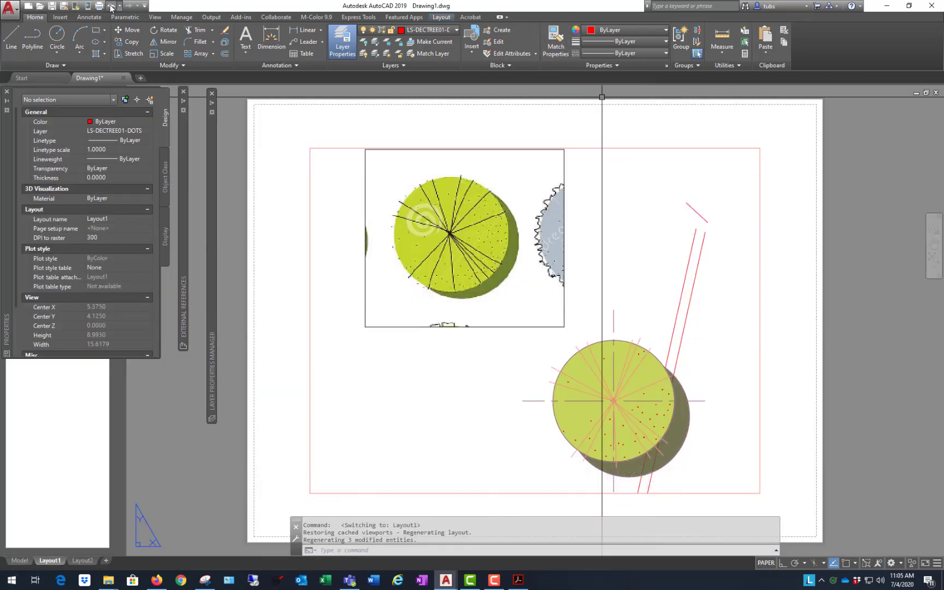
key("ctrl+p")
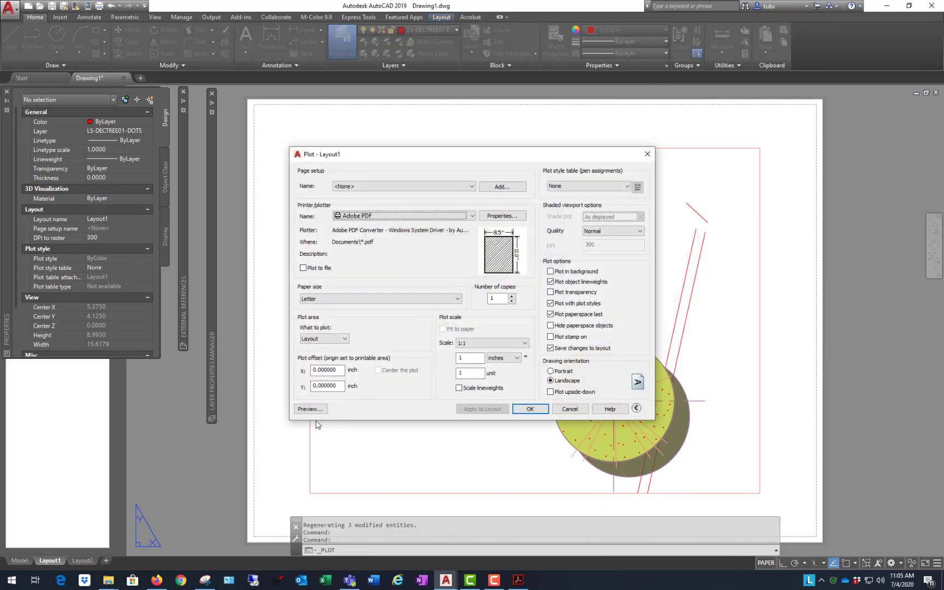
left_click(439, 187)
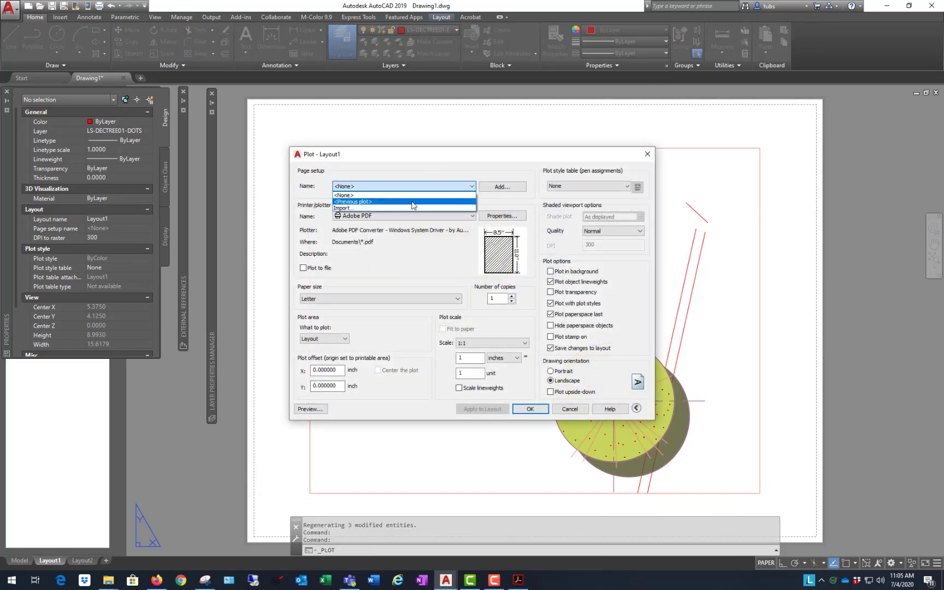
left_click(405, 201)
left_click(310, 408)
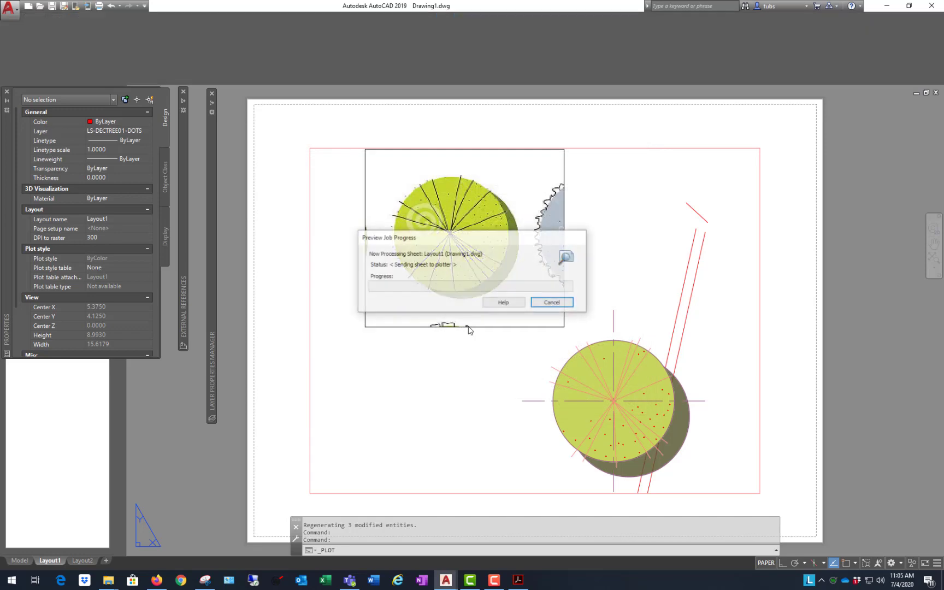
scroll(644, 476, "up", 4)
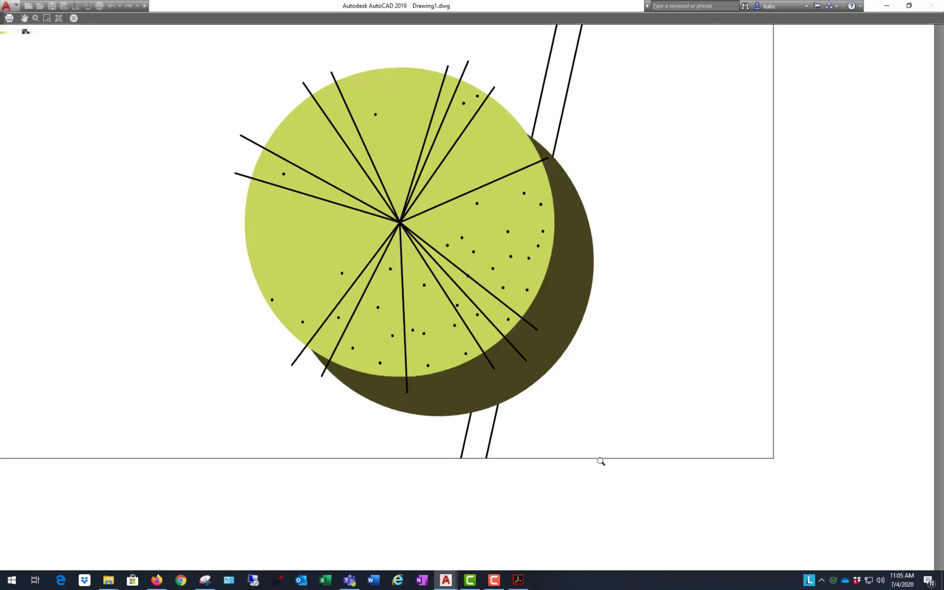
scroll(550, 391, "down", 5)
right_click(556, 305)
left_click(604, 313)
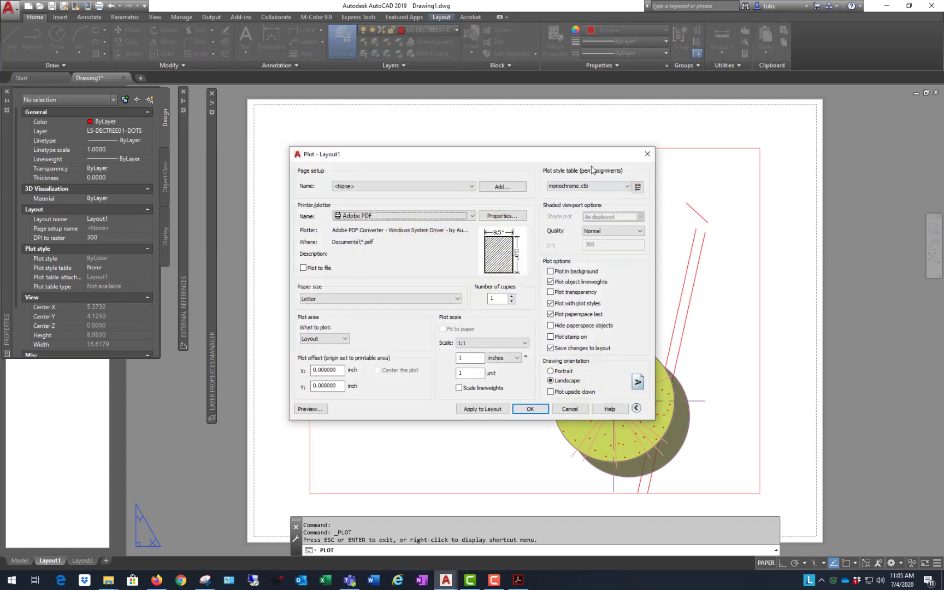
Step: Enable Plot transparency and preview Layout1 again, examining the lines beneath the drop shadow before exiting the preview
left_click(551, 292)
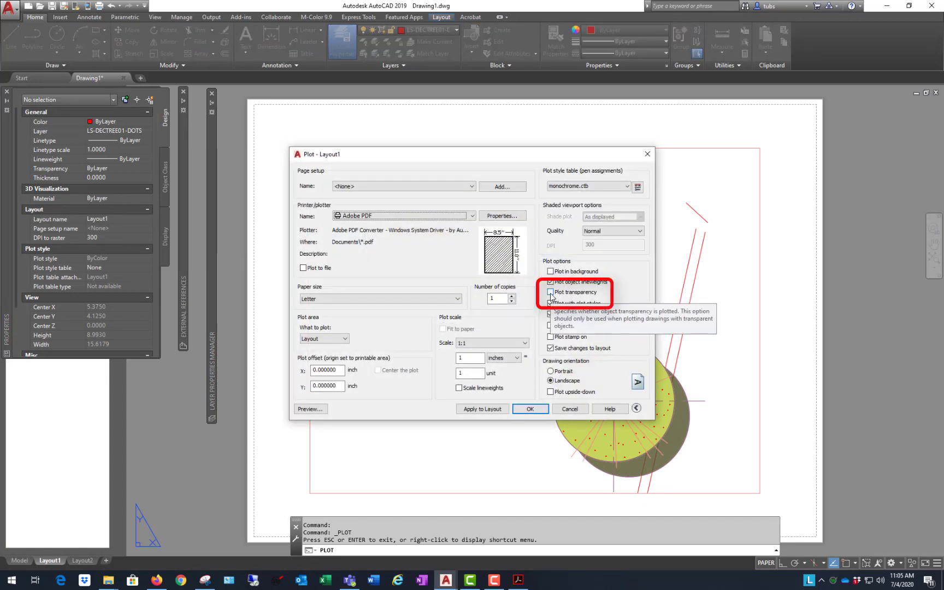
left_click(310, 409)
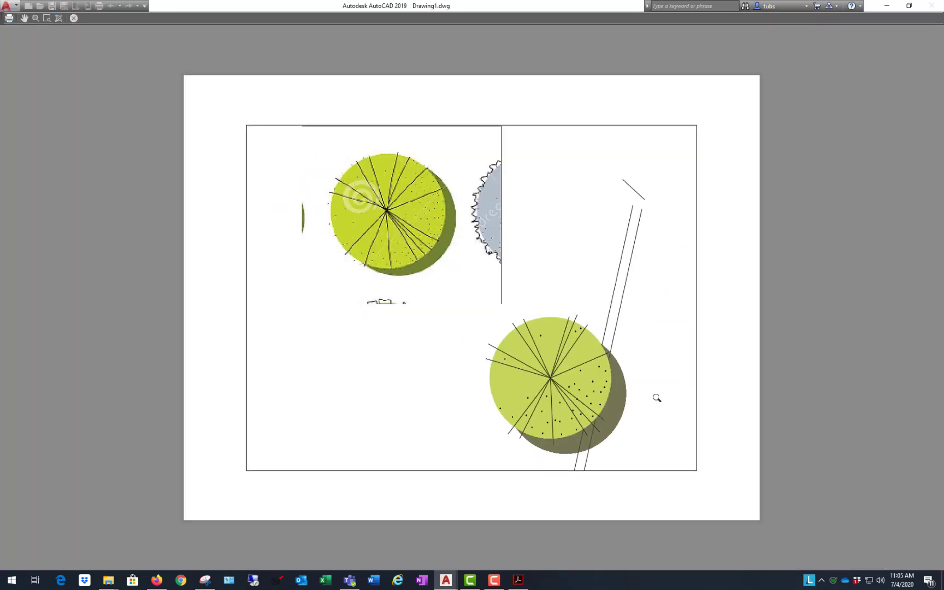
scroll(701, 464, "up", 6)
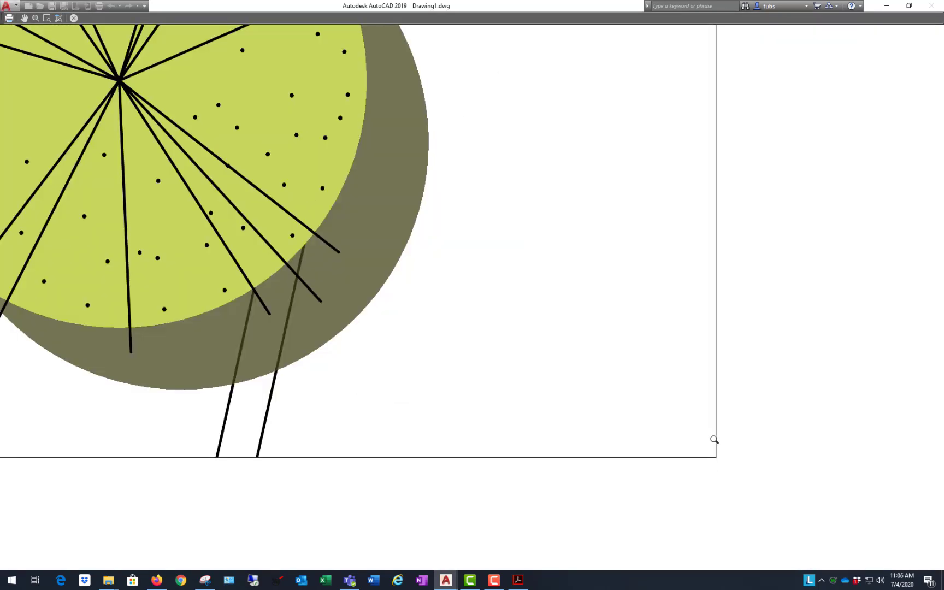
scroll(714, 439, "down", 7)
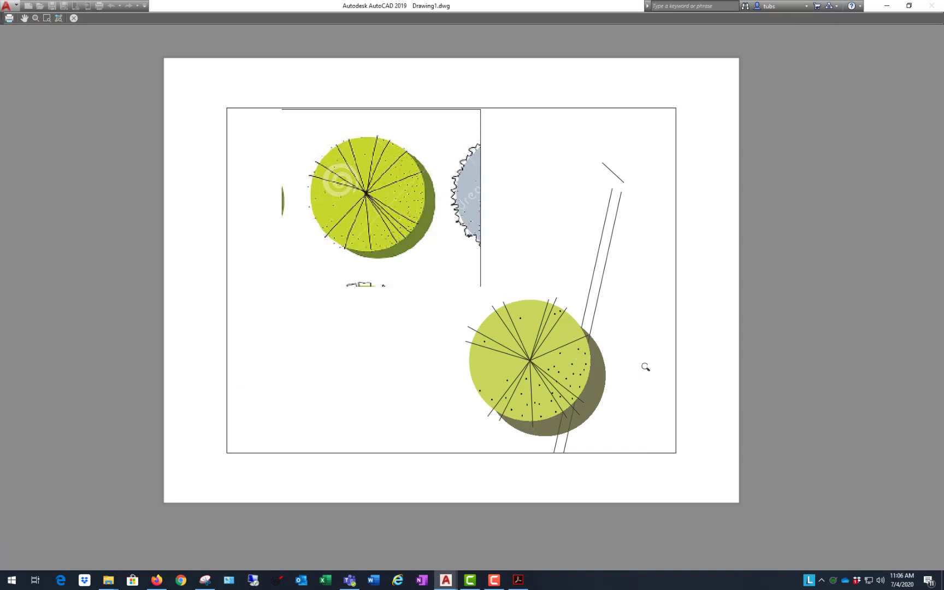
scroll(710, 274, "down", 3)
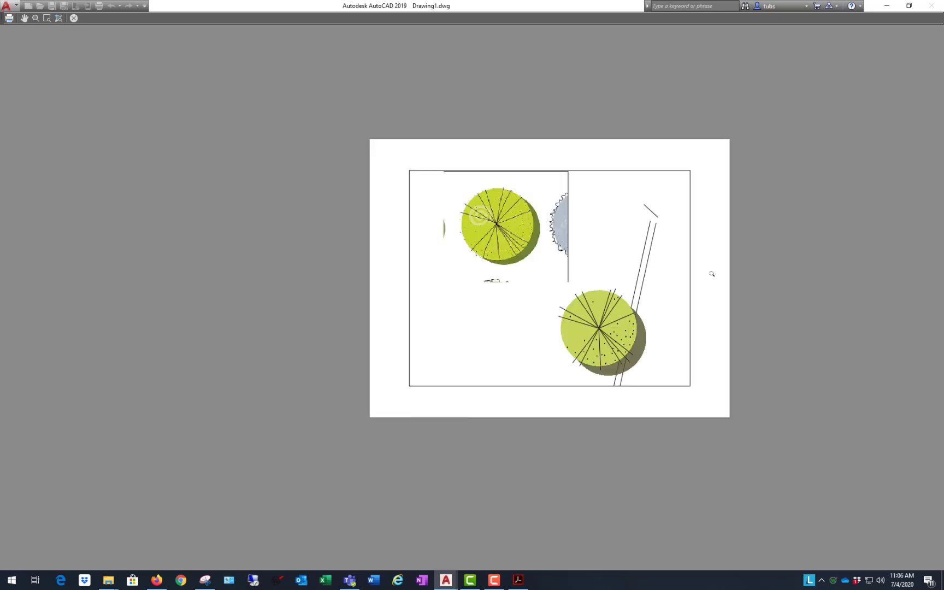
scroll(708, 284, "up", 3)
right_click(540, 157)
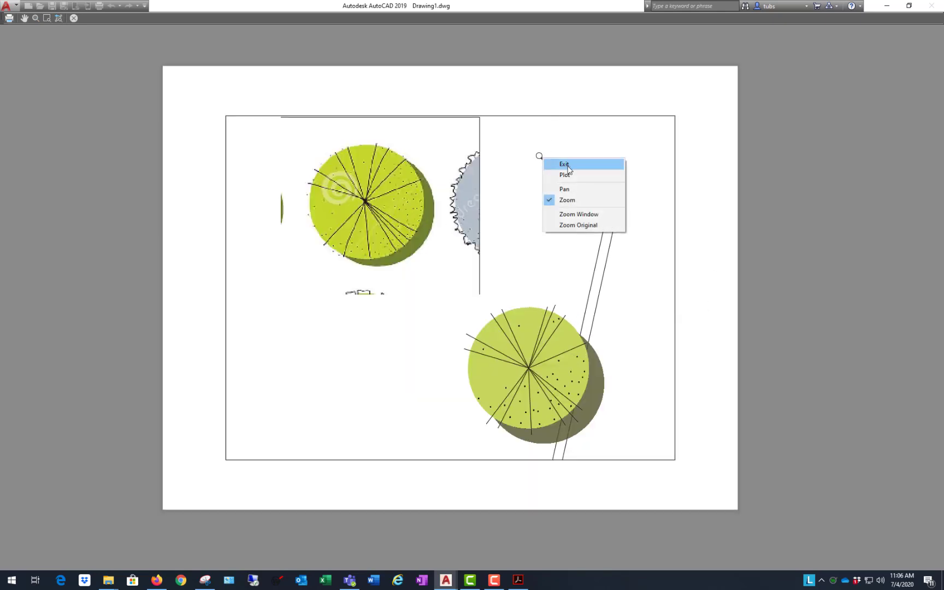
left_click(552, 162)
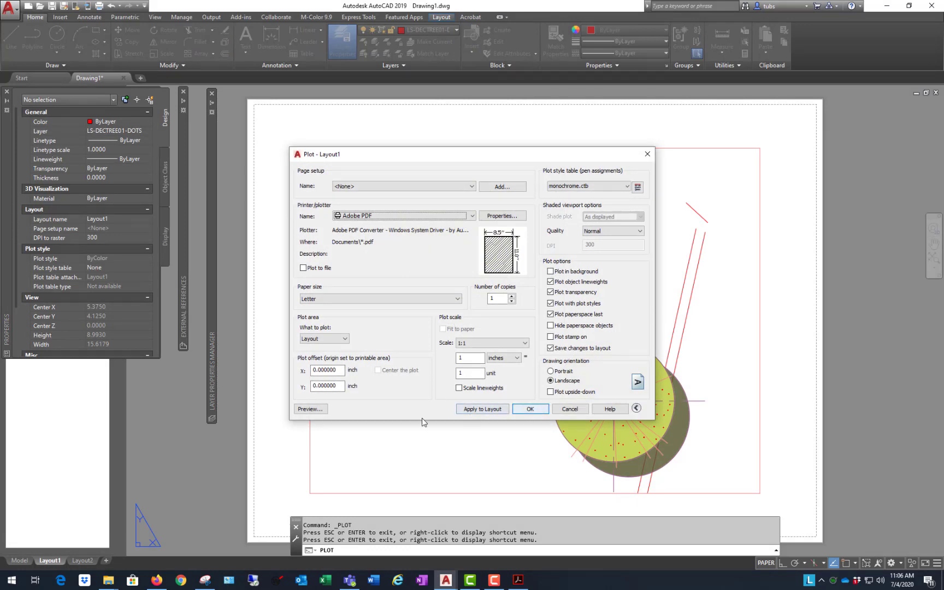
Step: Cancel the plot and return to model space
left_click(569, 409)
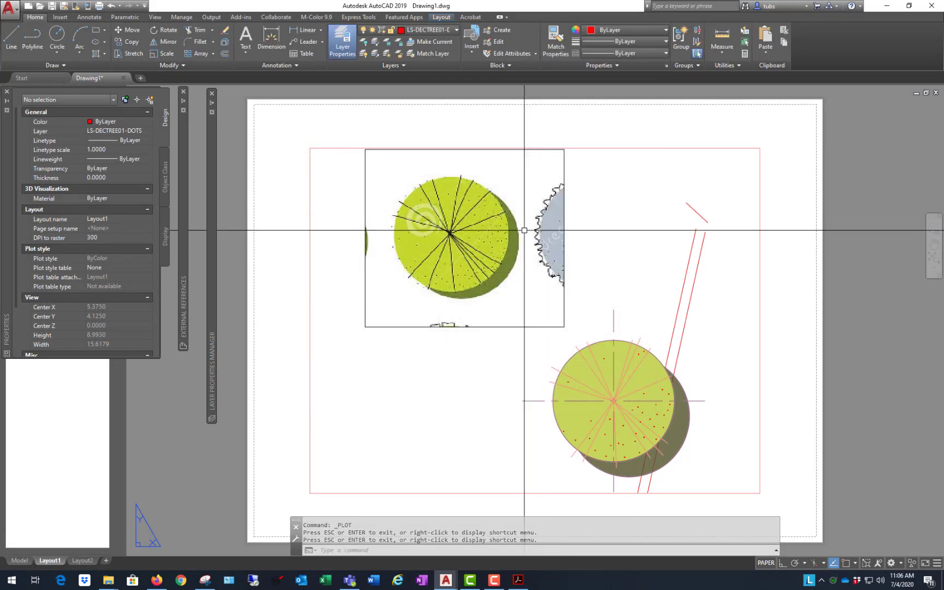
scroll(495, 327, "down", 4)
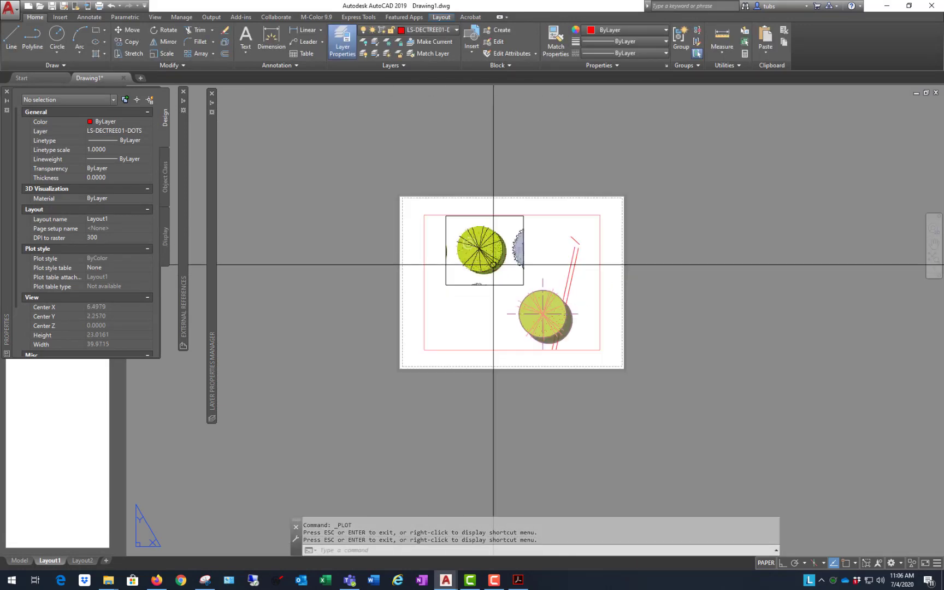
left_click(19, 560)
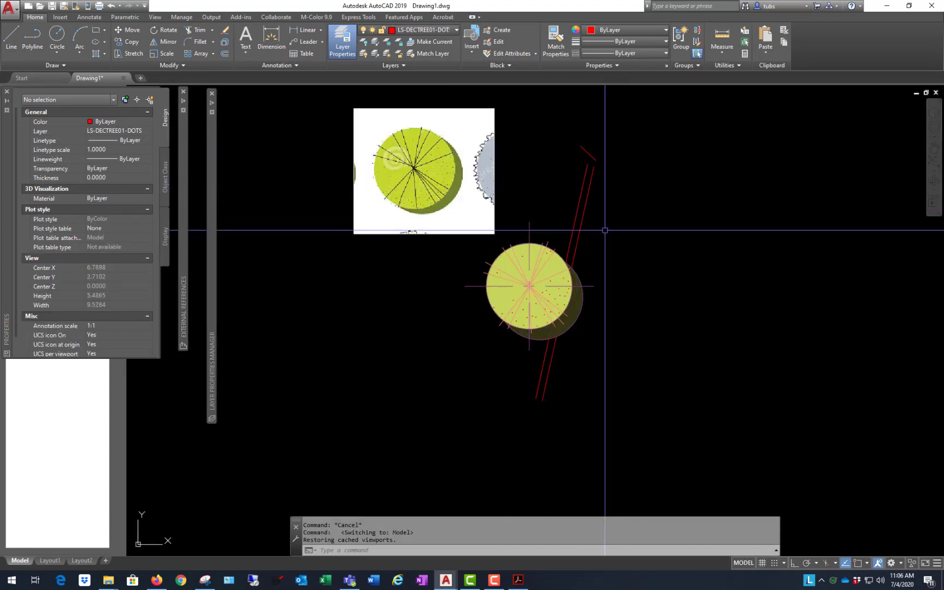
Step: Erase the two parallel test lines and the short line at their upper end
left_click(628, 185)
left_click(527, 122)
type("e")
key("Return")
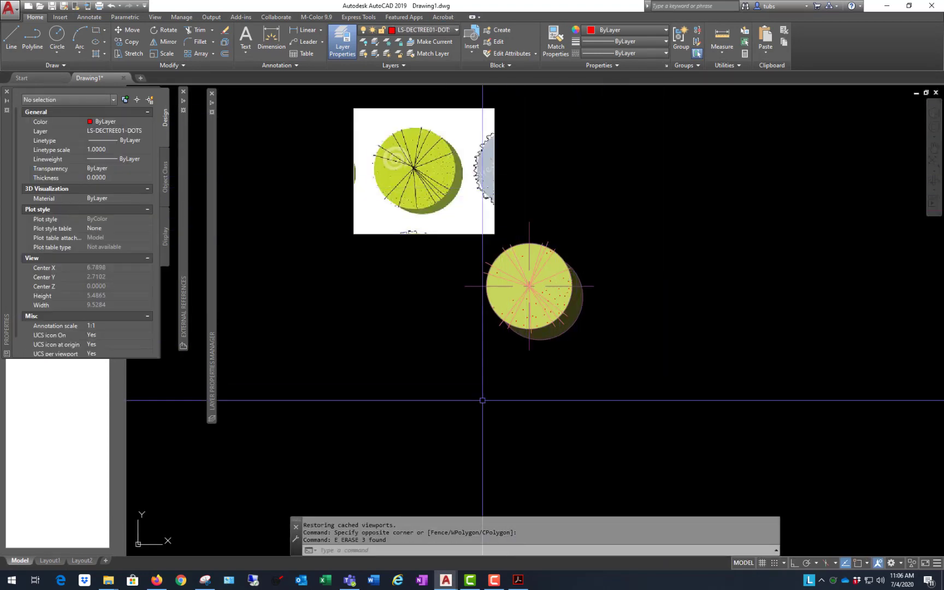
Step: Move the whole tree symbol from the canopy circle's center to the origin at 0,0
left_click(421, 428)
left_click(744, 152)
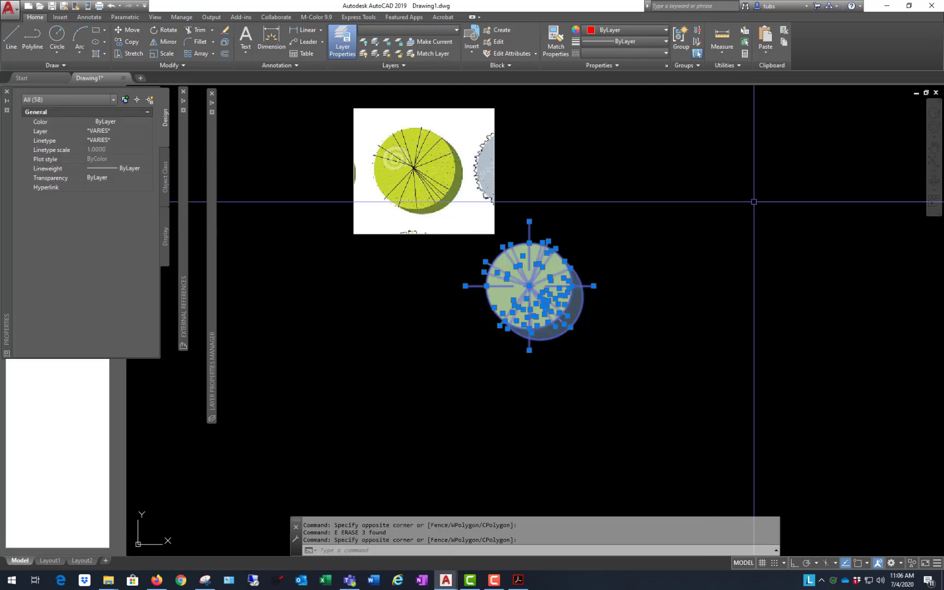
type("m")
key("Return")
scroll(569, 274, "up", 5)
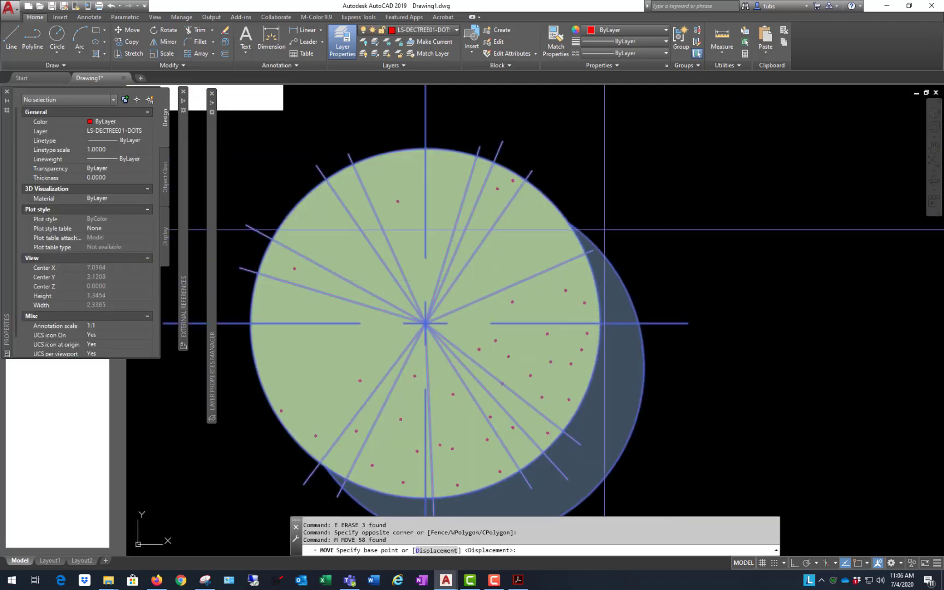
right_click(611, 139, "shift")
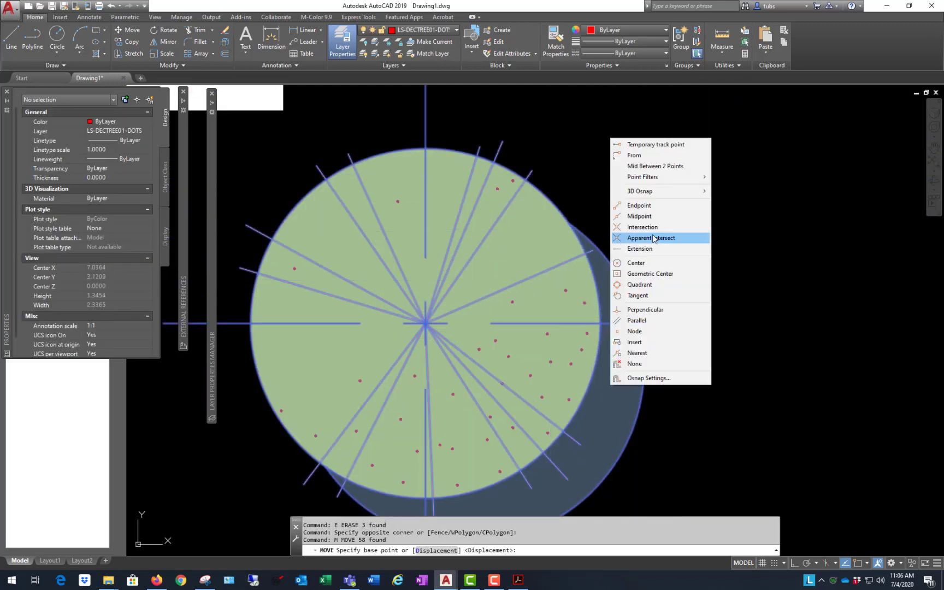
left_click(650, 262)
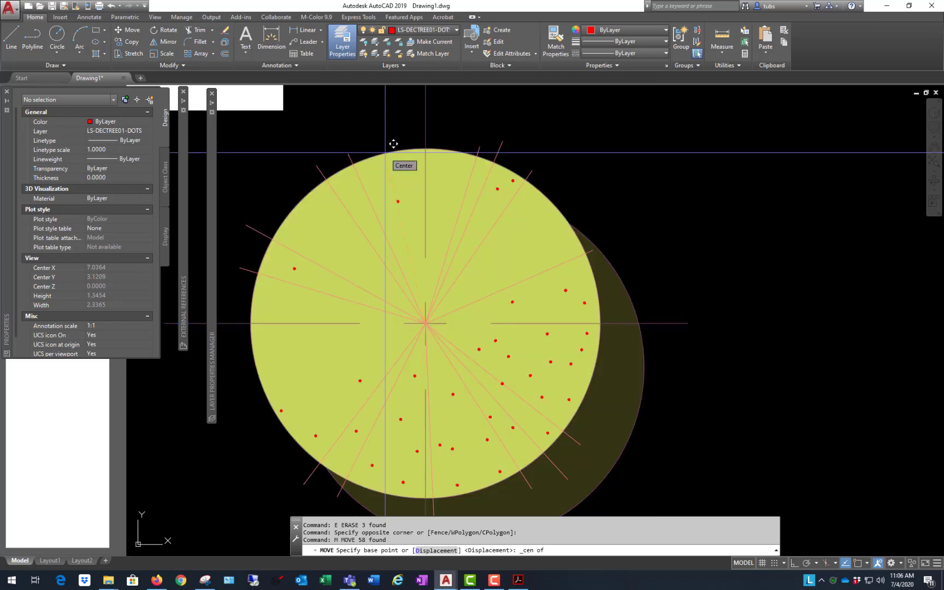
left_click(392, 143)
scroll(391, 143, "down", 5)
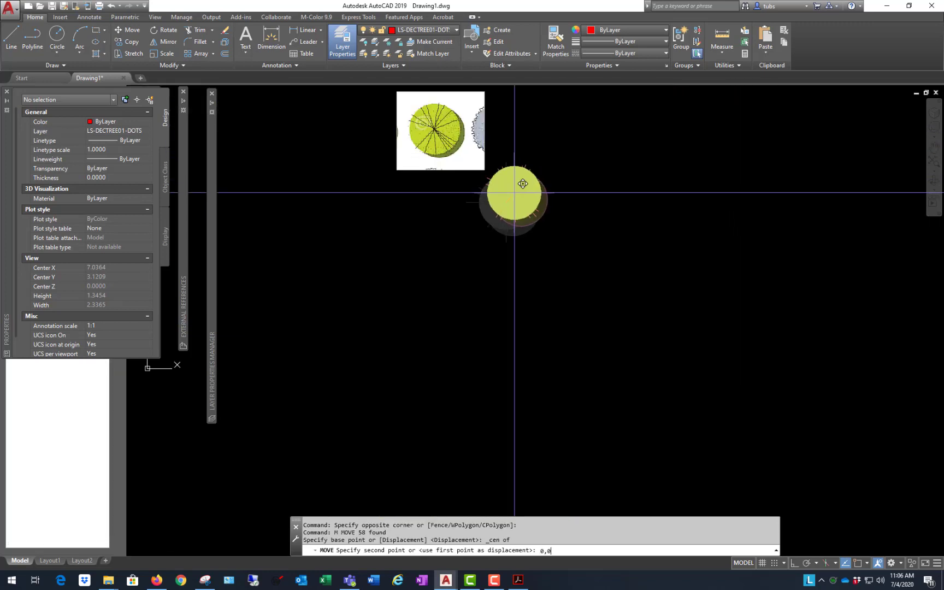
type("0,0")
key("Return")
scroll(615, 274, "down", 3)
scroll(414, 329, "up", 3)
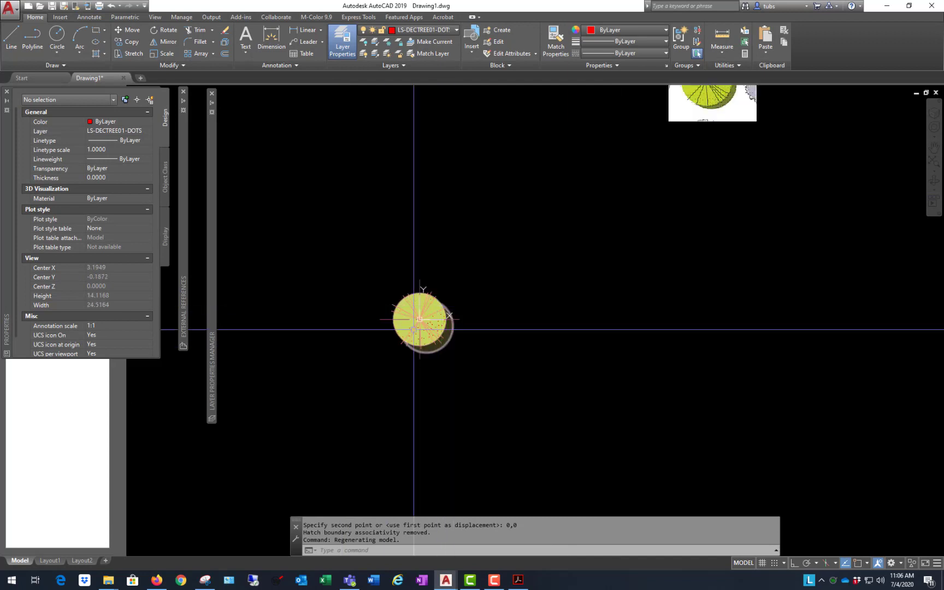
scroll(413, 329, "up", 6)
scroll(557, 269, "down", 2)
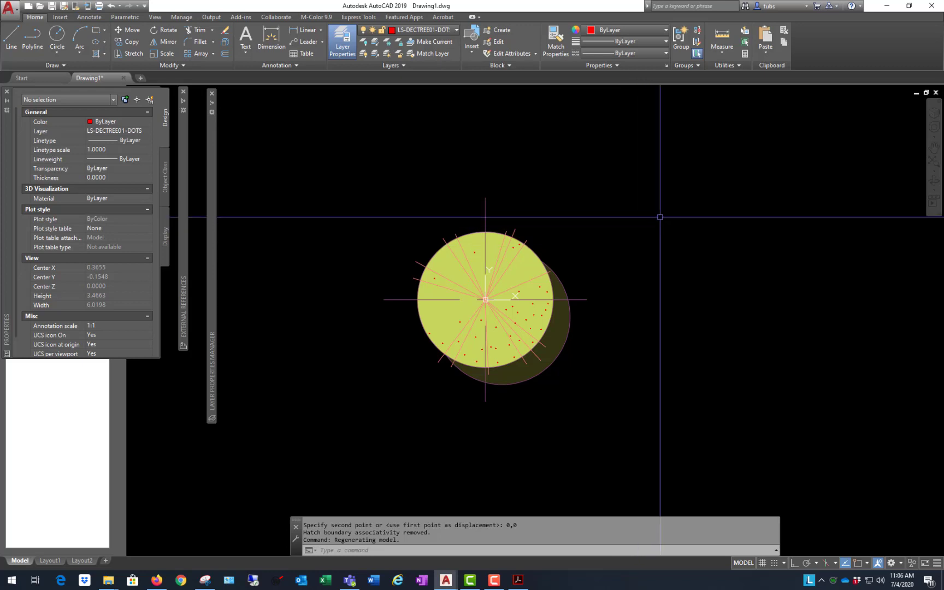
Step: Copy a dot block several times to make the stippling denser along the canopy's lower and right edges
scroll(620, 232, "up", 4)
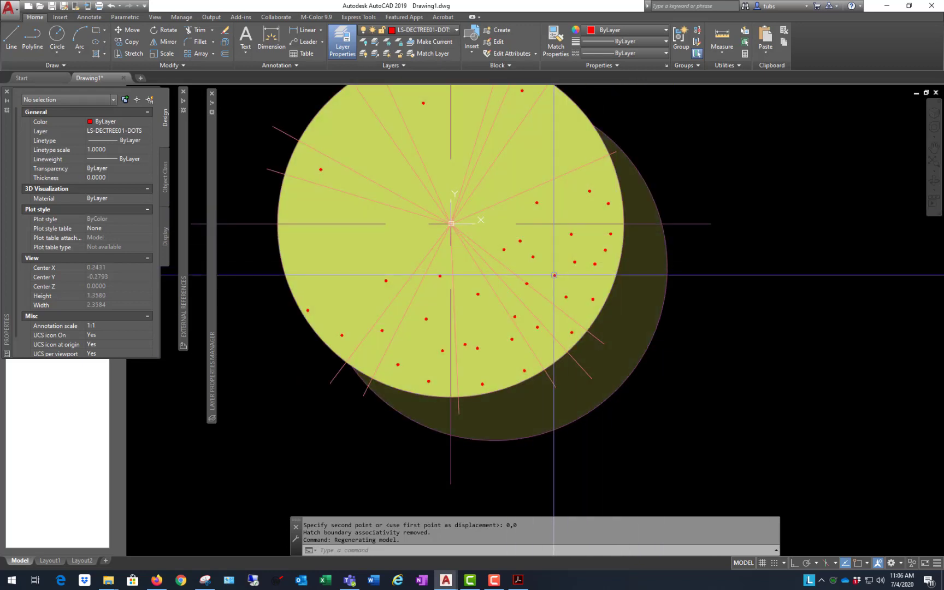
left_click(555, 274)
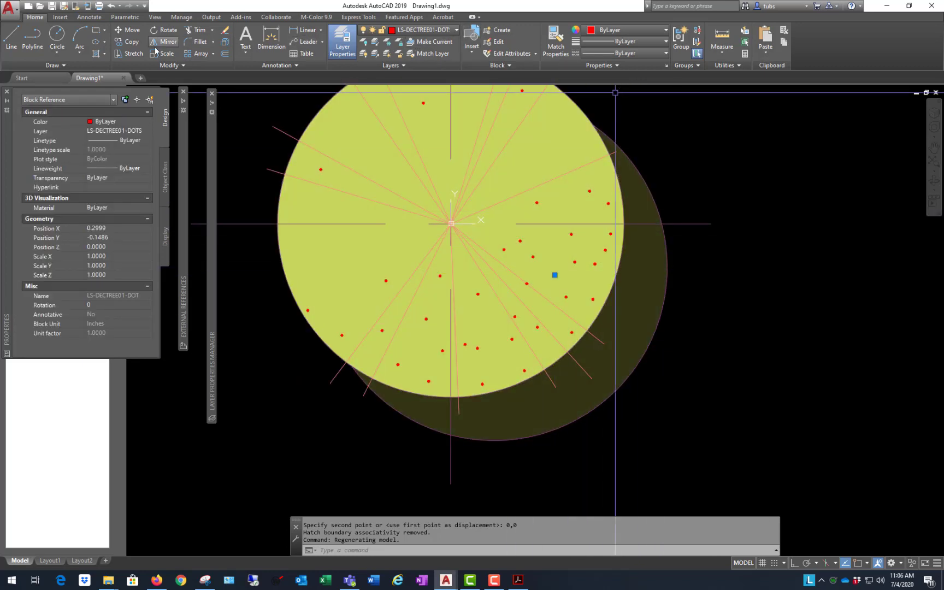
left_click(132, 46)
scroll(617, 316, "down", 2)
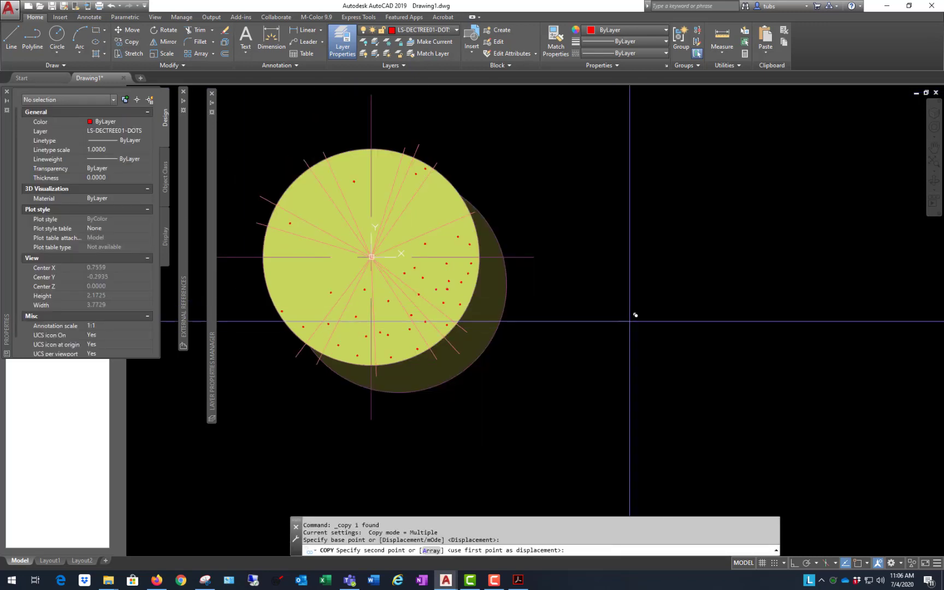
left_click(622, 329)
left_click(620, 330)
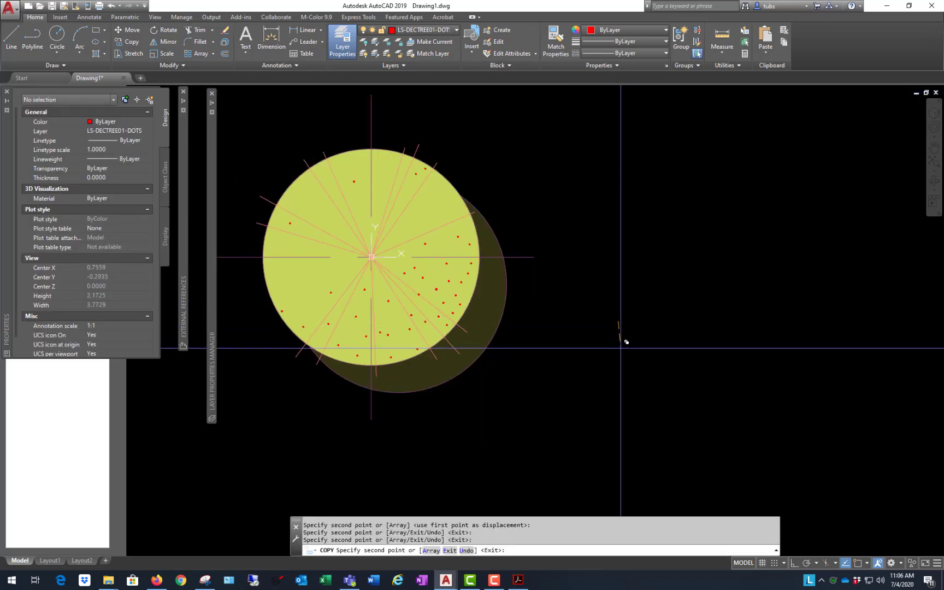
left_click(593, 363)
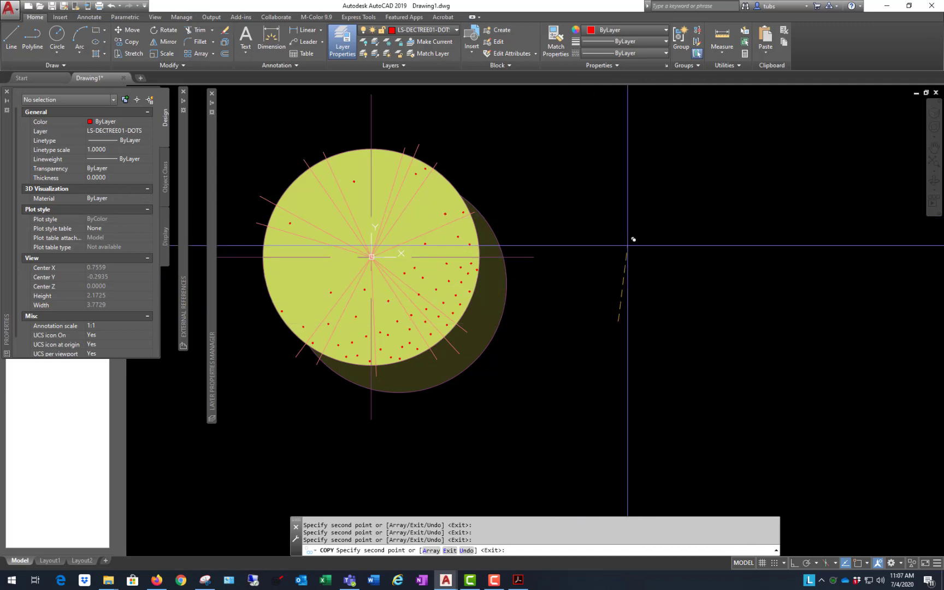
key("Return")
scroll(748, 202, "down", 2)
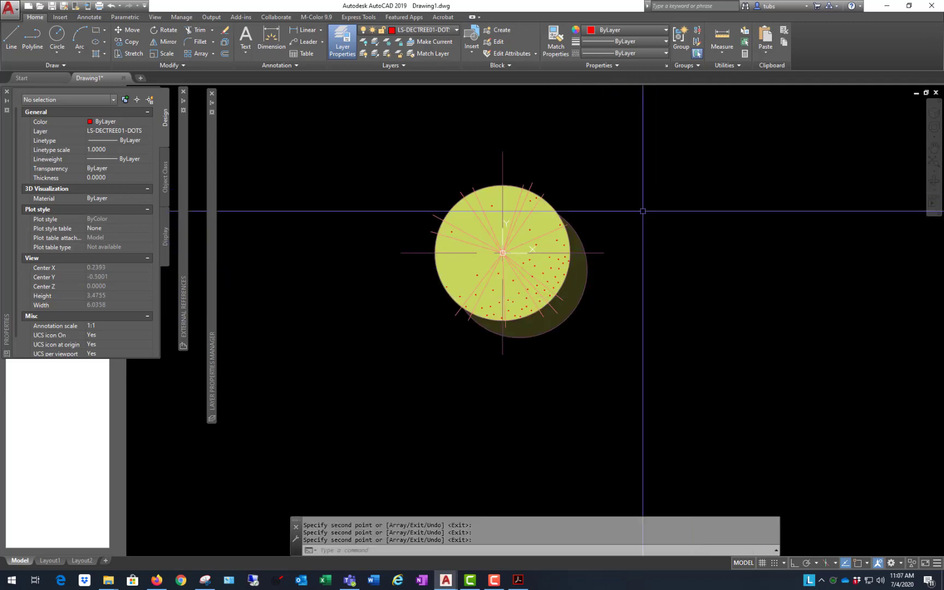
Step: Define all the tree geometry as a block named LS-DECTREE01 with base point 0,0,0, converting the objects to the block
type("b")
key("Return")
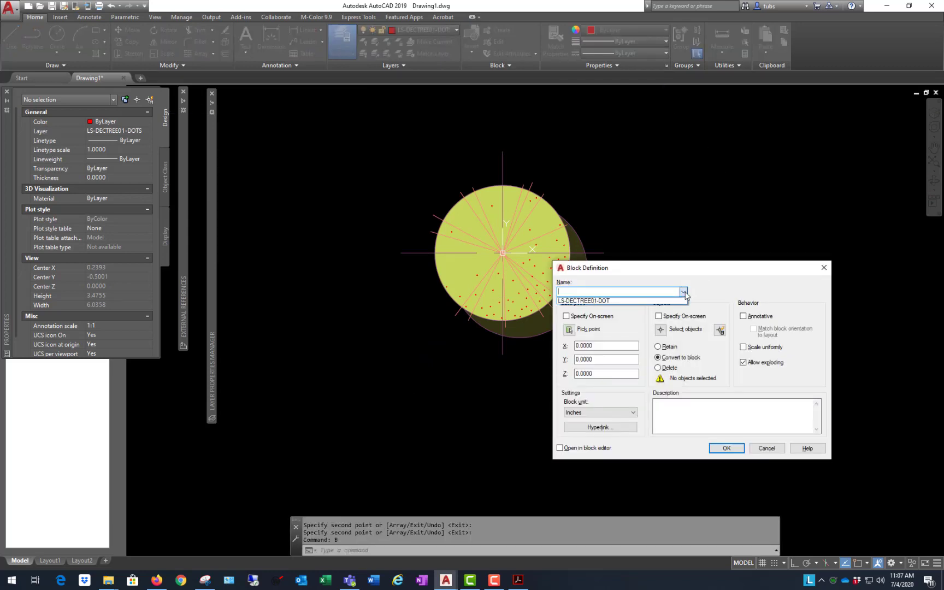
left_click(568, 298)
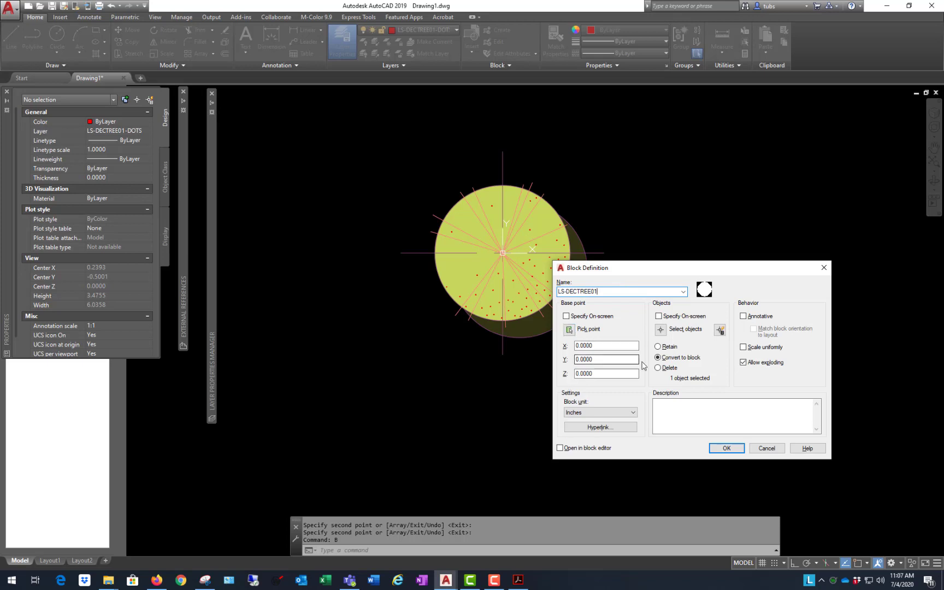
left_click(671, 335)
scroll(549, 399, "down", 2)
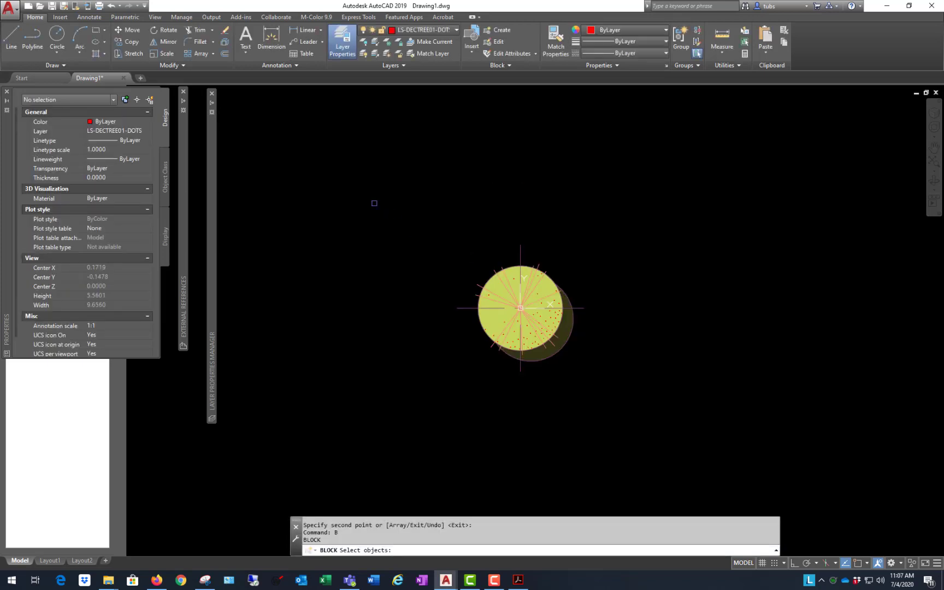
left_click(374, 200)
left_click(758, 436)
key("Return")
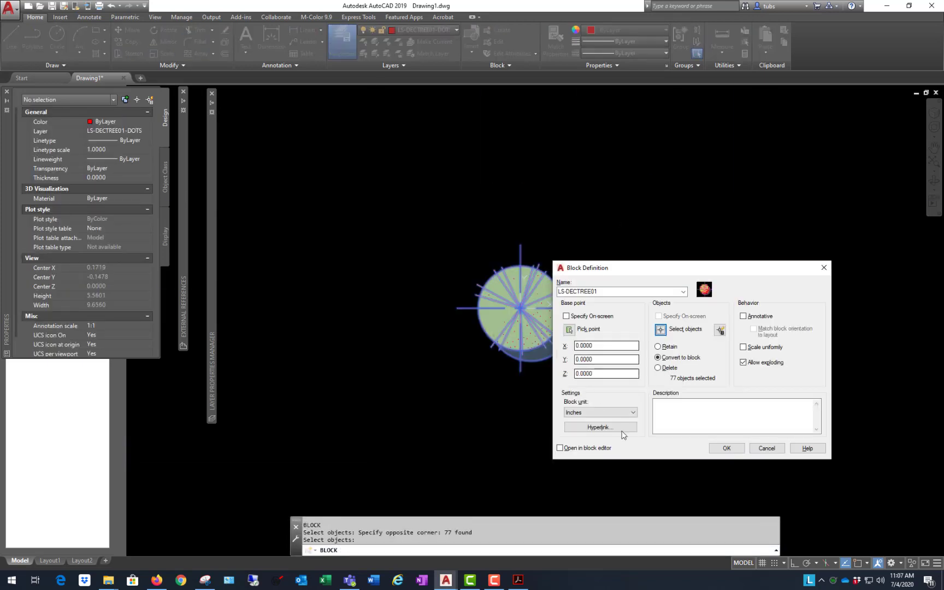
key("Return")
Step: Assign the tree block to the LS-DECTREE01 layer
left_click(501, 312)
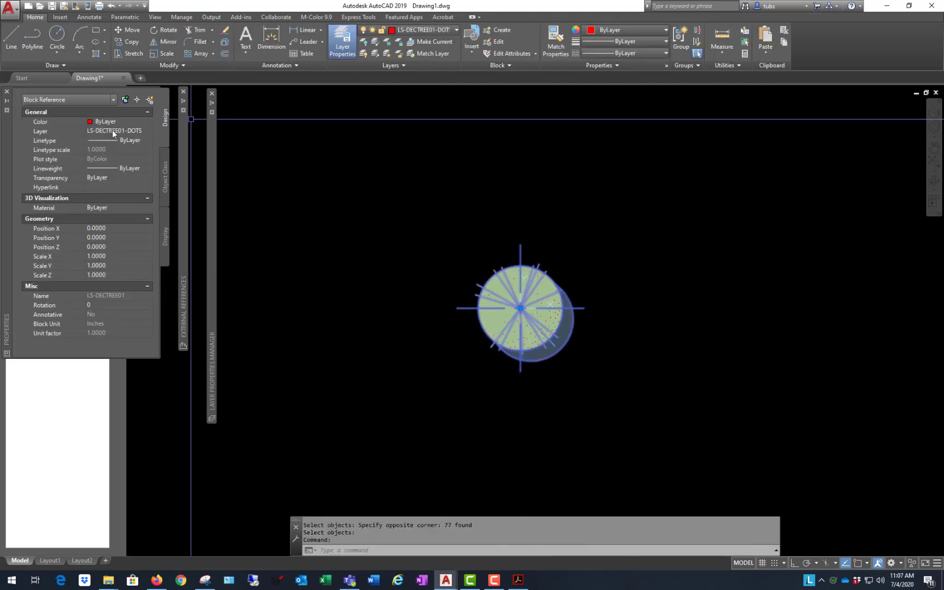
left_click(112, 130)
left_click(150, 132)
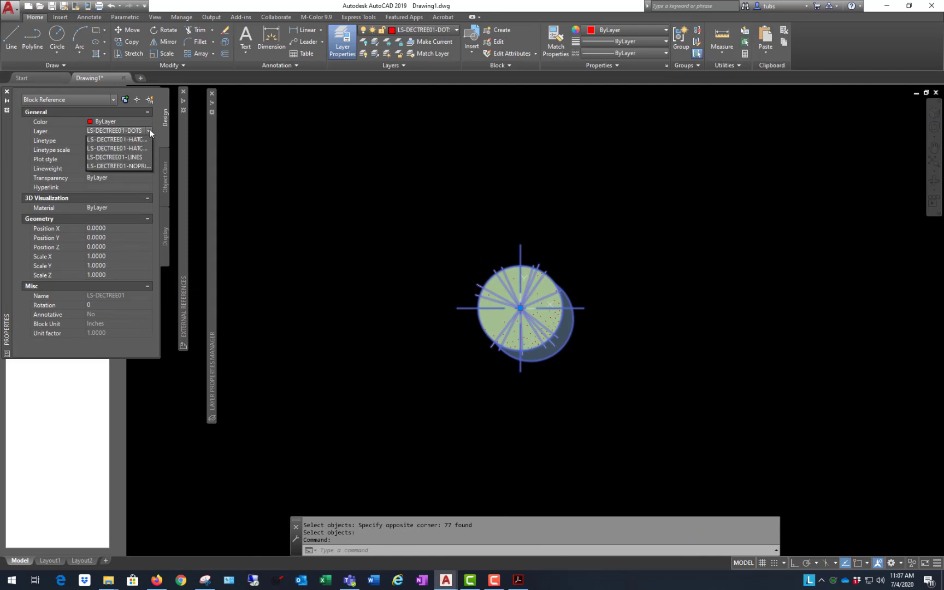
left_click(128, 148)
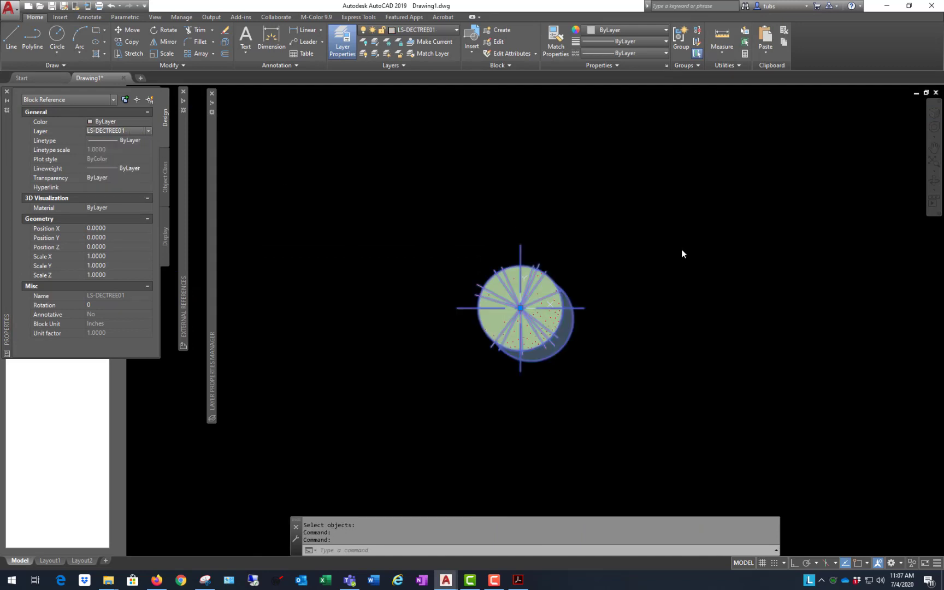
key("Escape")
Step: Move the tree block by its insertion grip to empty space up and right of the origin
scroll(586, 316, "up", 2)
left_click(483, 311)
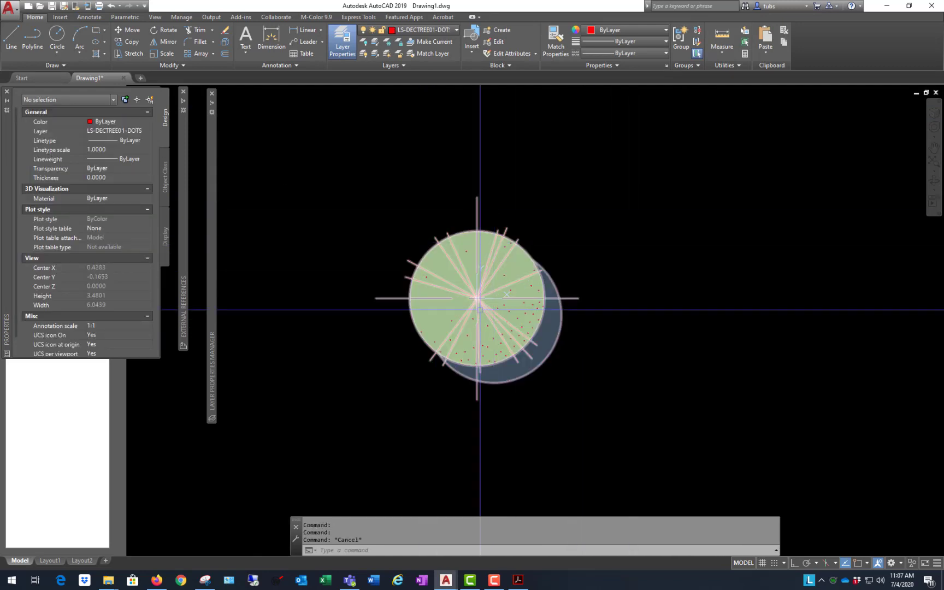
left_click(477, 298)
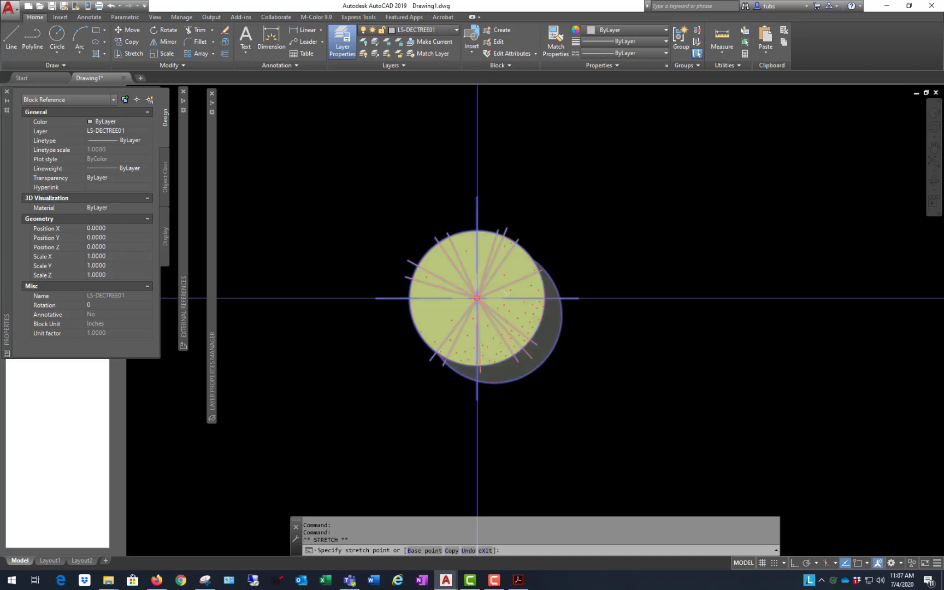
scroll(476, 299, "down", 1)
left_click(680, 249)
key("Escape")
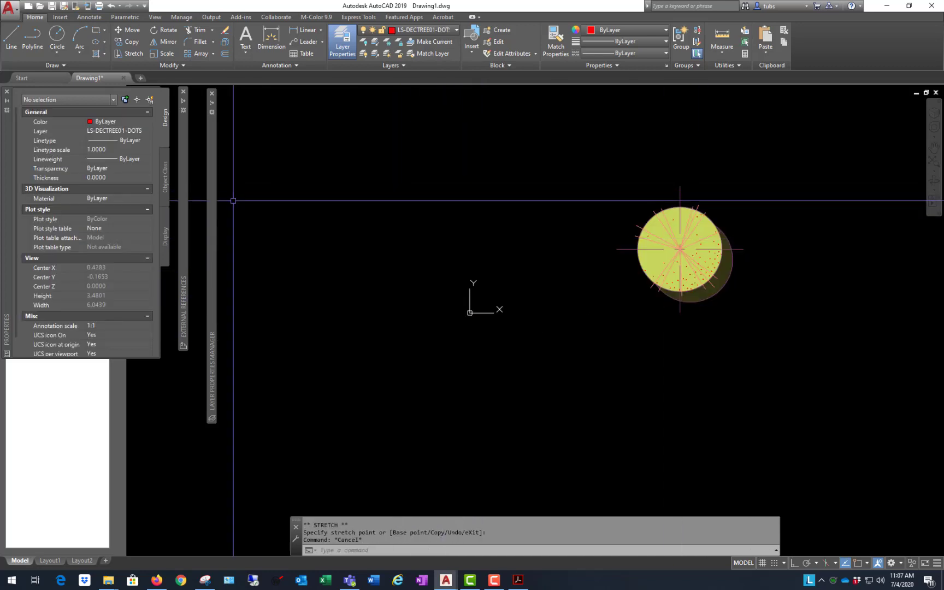
Step: Narrow the layer manager palette so the tree is uncovered, and freeze the LS-DECTREE01-NOPRINT layer
mouse_move(213, 209)
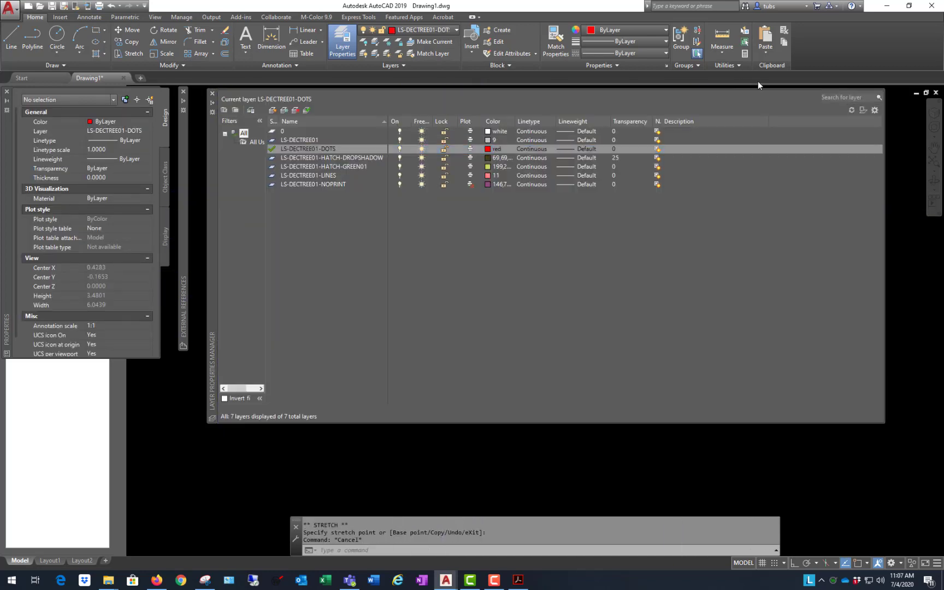
left_click_drag(885, 190, 593, 201)
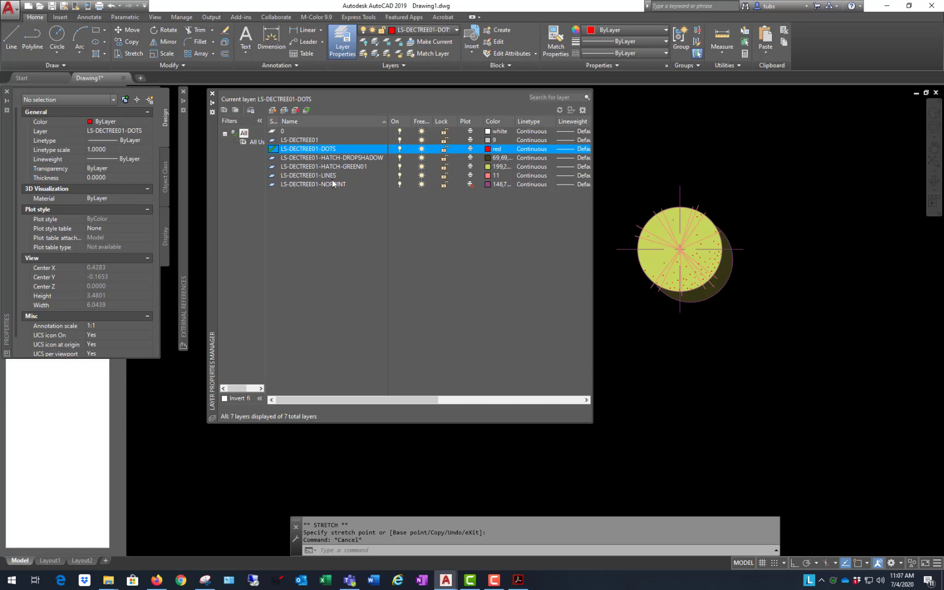
left_click(421, 185)
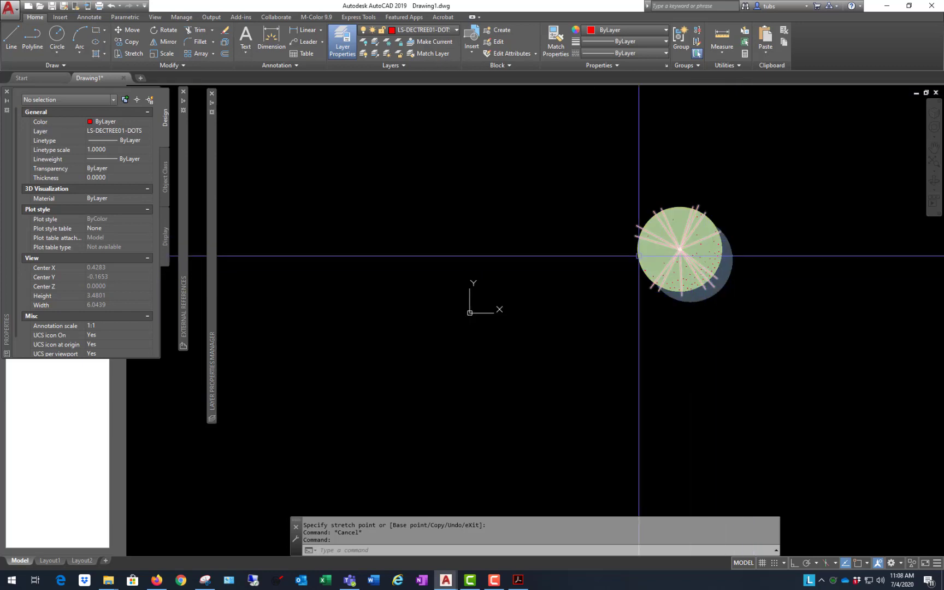
Step: Freeze the LS-DECTREE01-HATCH-DROPSHADOW layer and turn off the current LS-DECTREE01-DOTS layer
mouse_move(214, 206)
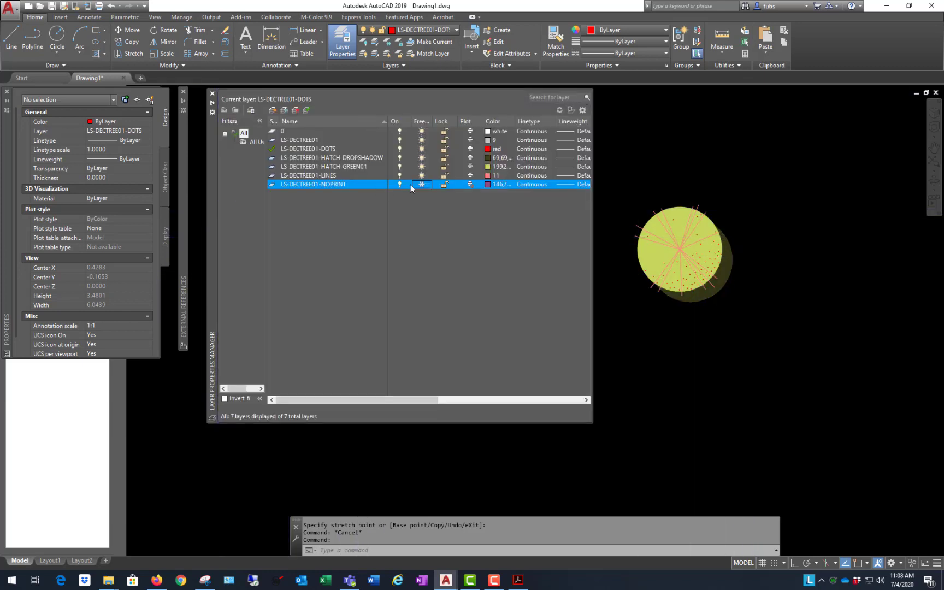
left_click(371, 158)
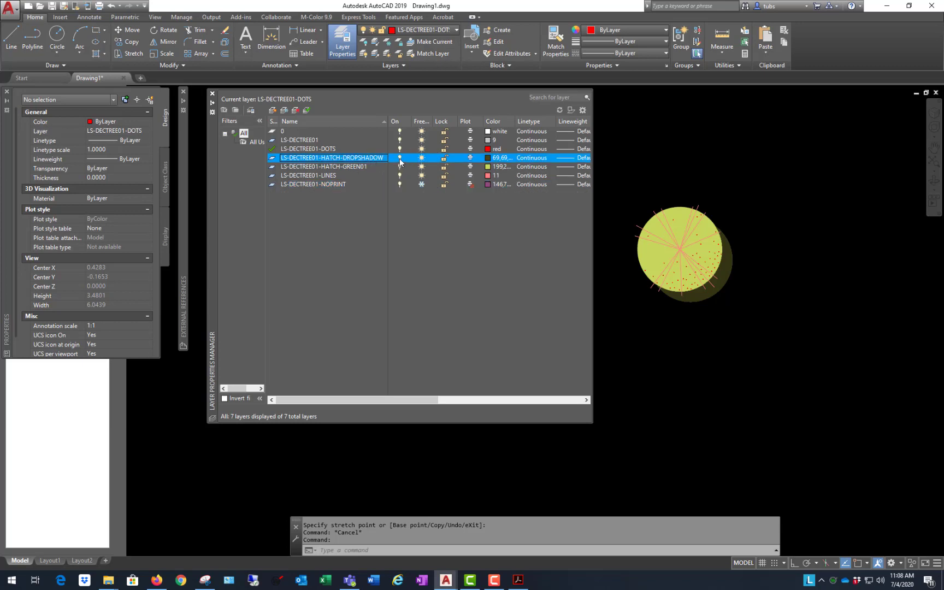
left_click(399, 158)
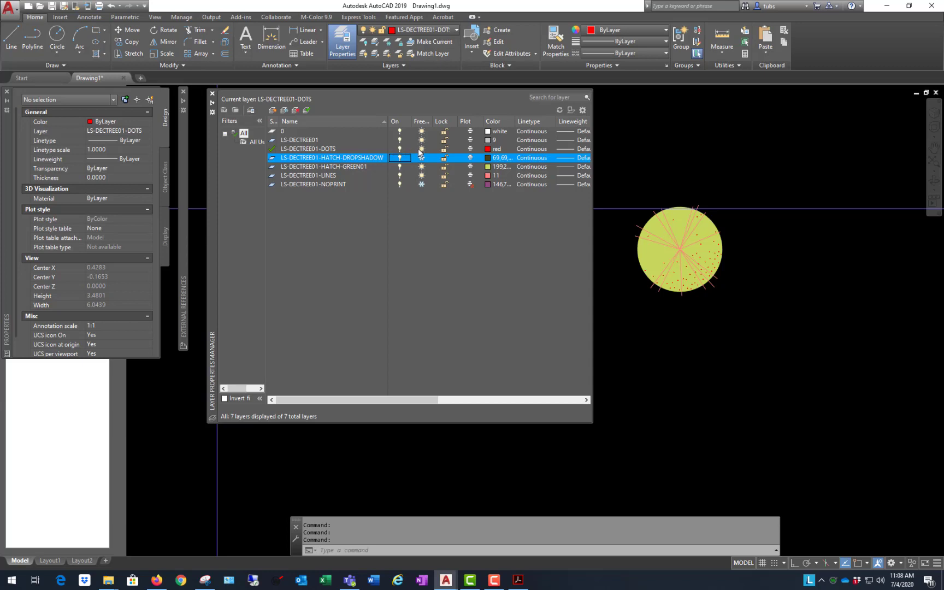
left_click(399, 149)
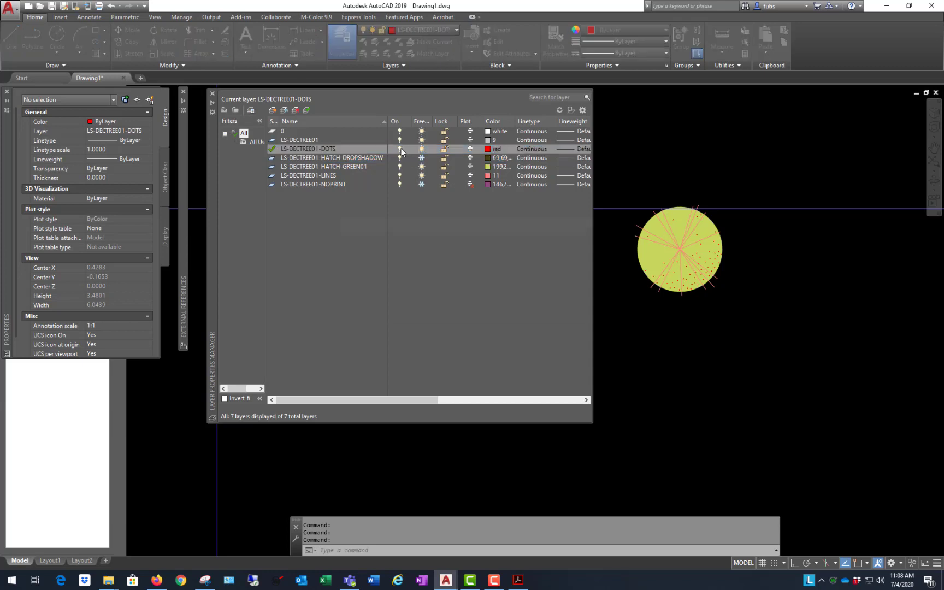
left_click(437, 271)
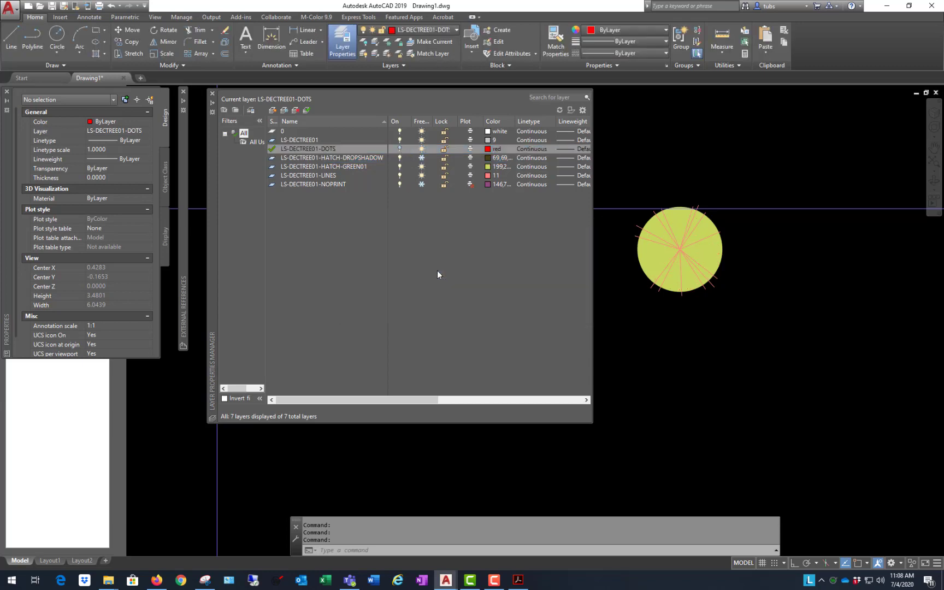
left_click(735, 177)
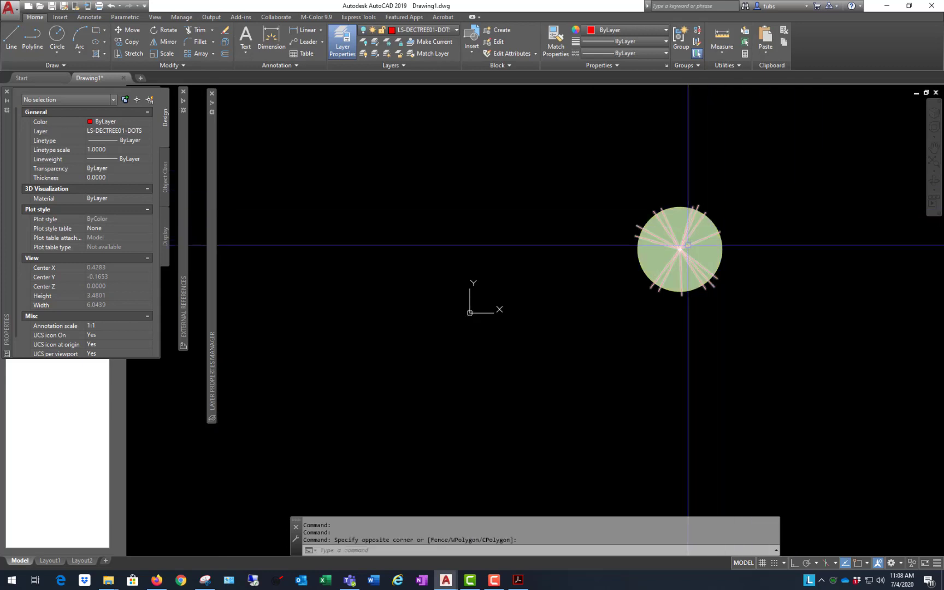
Step: Copy the tree block 18 times, scattering the copies around the original tree and the reference image
left_click(687, 244)
scroll(415, 278, "down", 5)
scroll(350, 306, "down", 2)
scroll(441, 249, "up", 2)
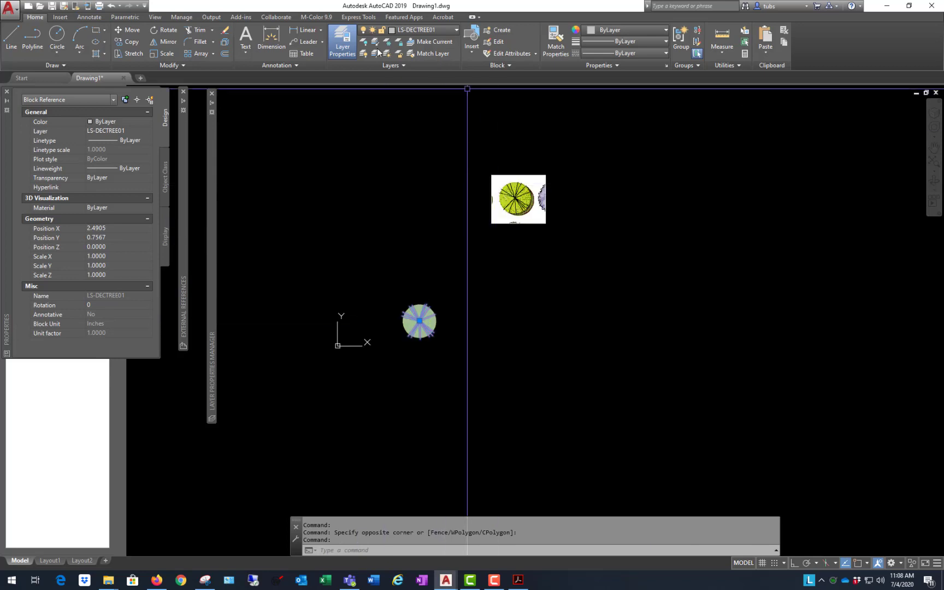
left_click(126, 48)
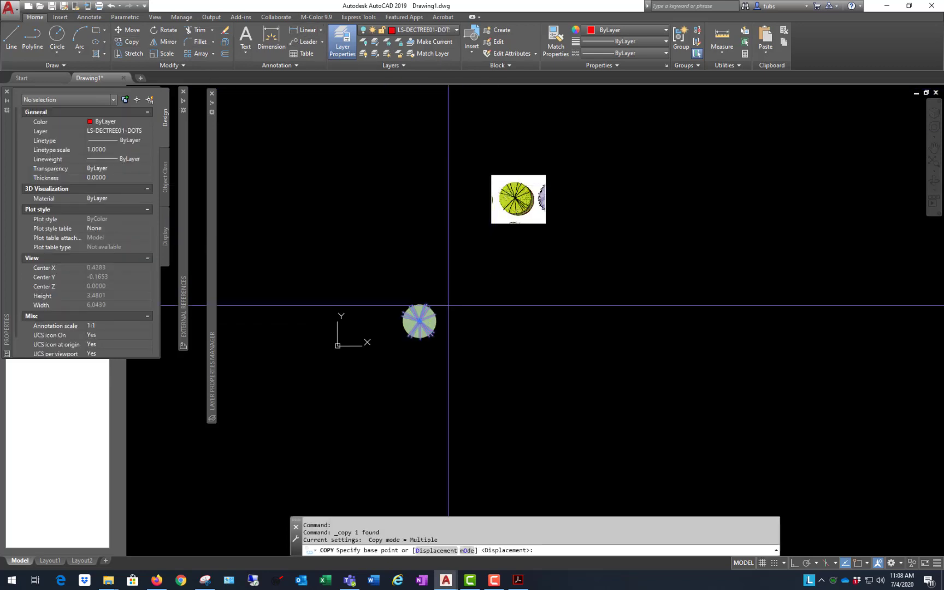
left_click(433, 320)
left_click(497, 294)
left_click(493, 348)
left_click(434, 366)
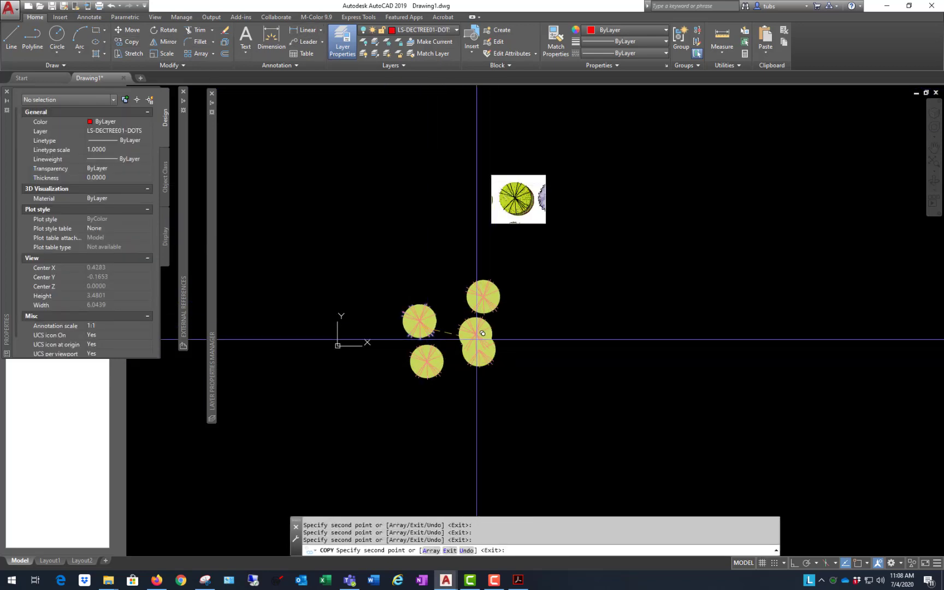
left_click(484, 338)
left_click(506, 323)
left_click(436, 271)
left_click(405, 244)
left_click(364, 214)
left_click(323, 309)
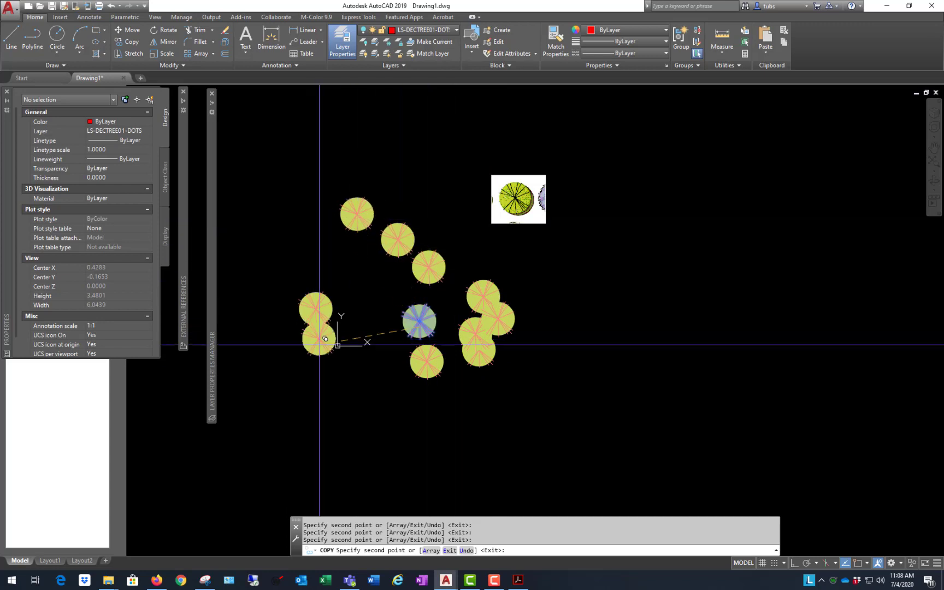
left_click(434, 413)
left_click(606, 395)
left_click(613, 243)
left_click(744, 270)
left_click(725, 169)
left_click(678, 141)
left_click(622, 189)
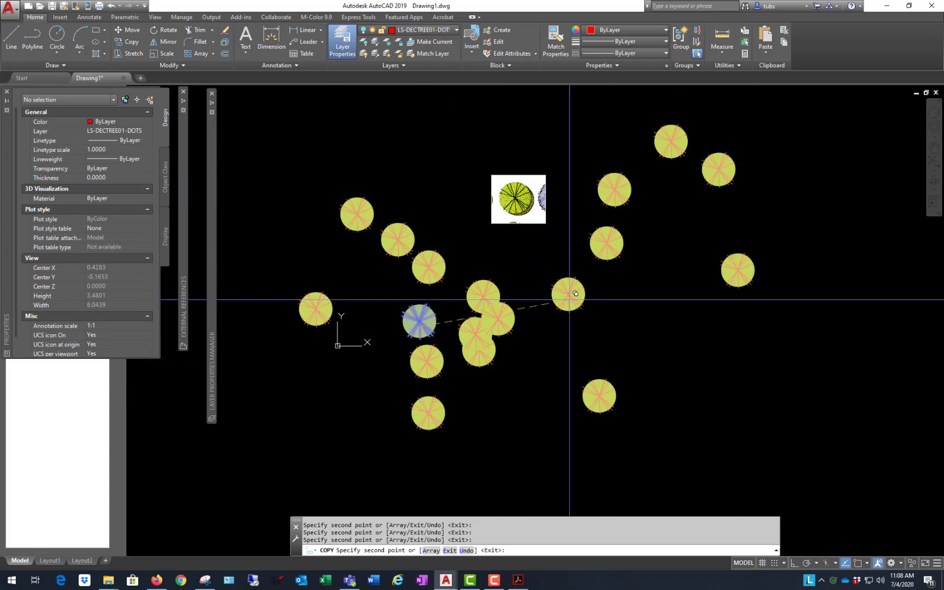
left_click(577, 294)
left_click(527, 274)
key("Return")
Step: Erase the reference tree image from among the copied trees
scroll(535, 268, "up", 2)
scroll(563, 279, "down", 2)
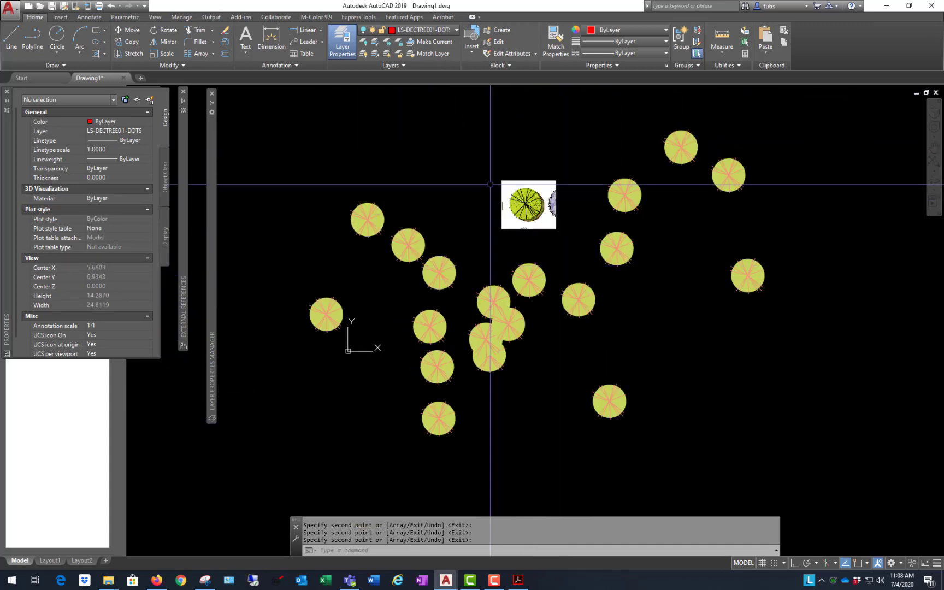
left_click(480, 169)
left_click(607, 251)
type("e")
key("Return")
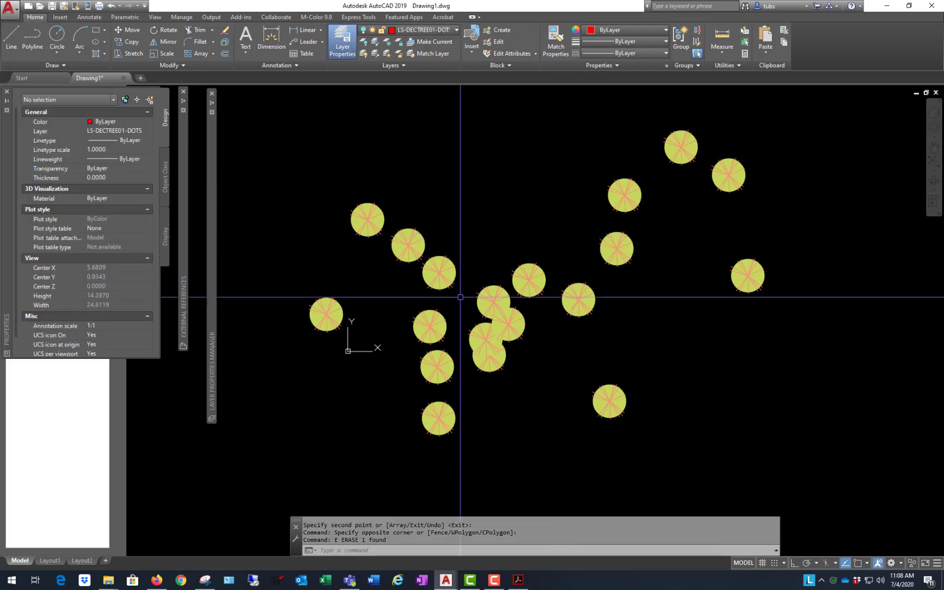
Step: Enlarge four of the tree blocks near the middle of the group by setting their X, Y and Z scale to 1.5
scroll(432, 327, "up", 2)
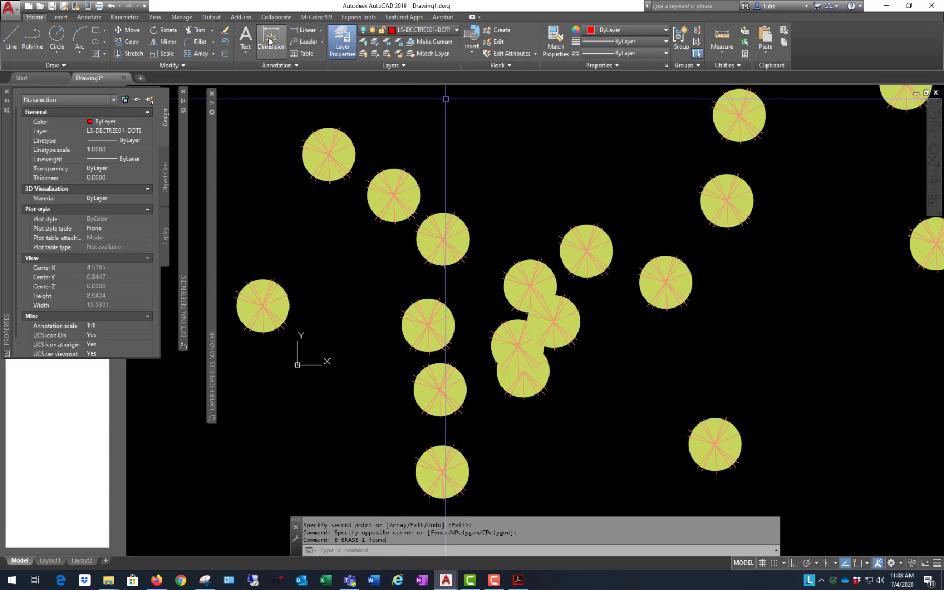
scroll(434, 284, "down", 2)
left_click(410, 252)
left_click(500, 260)
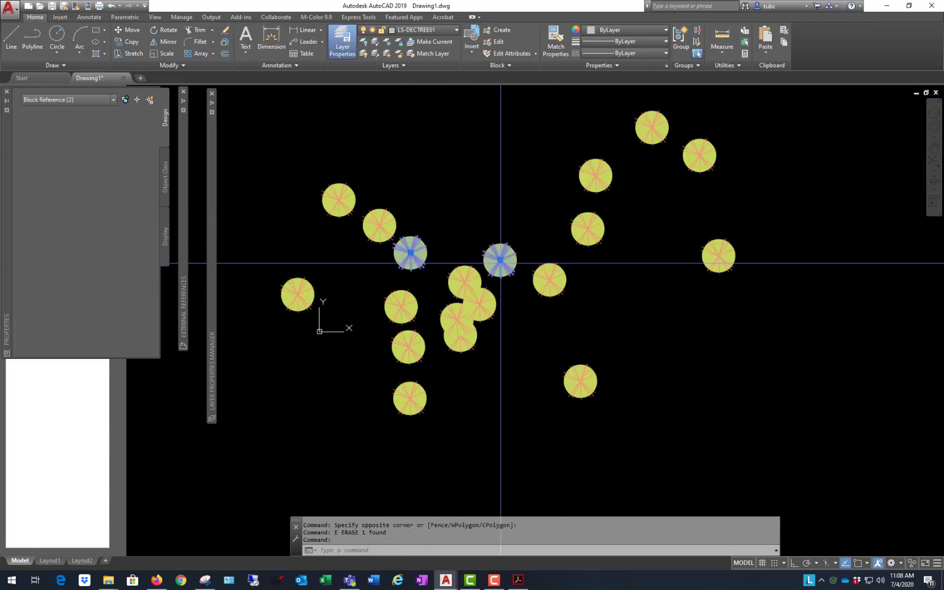
left_click(479, 304)
left_click(580, 231)
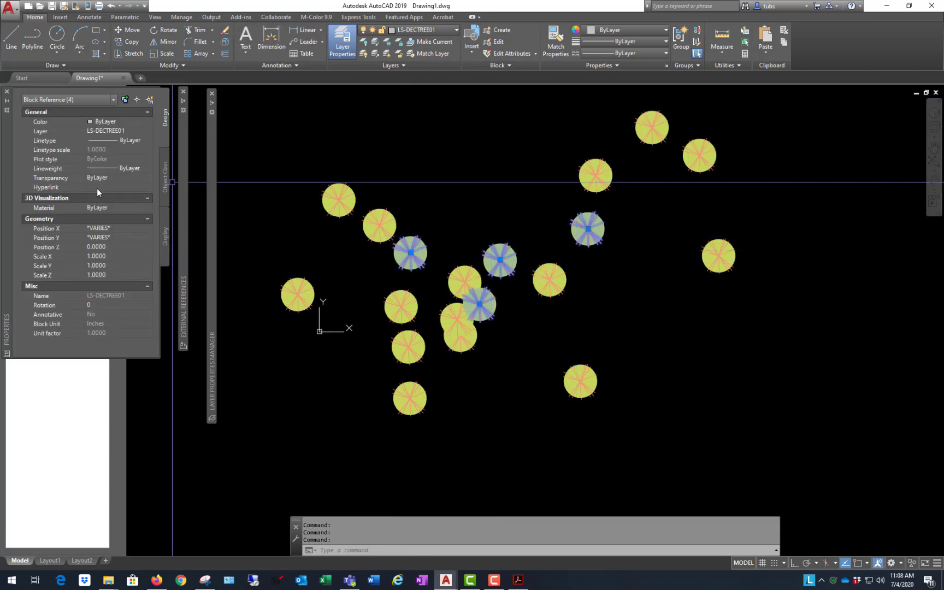
type("1.5")
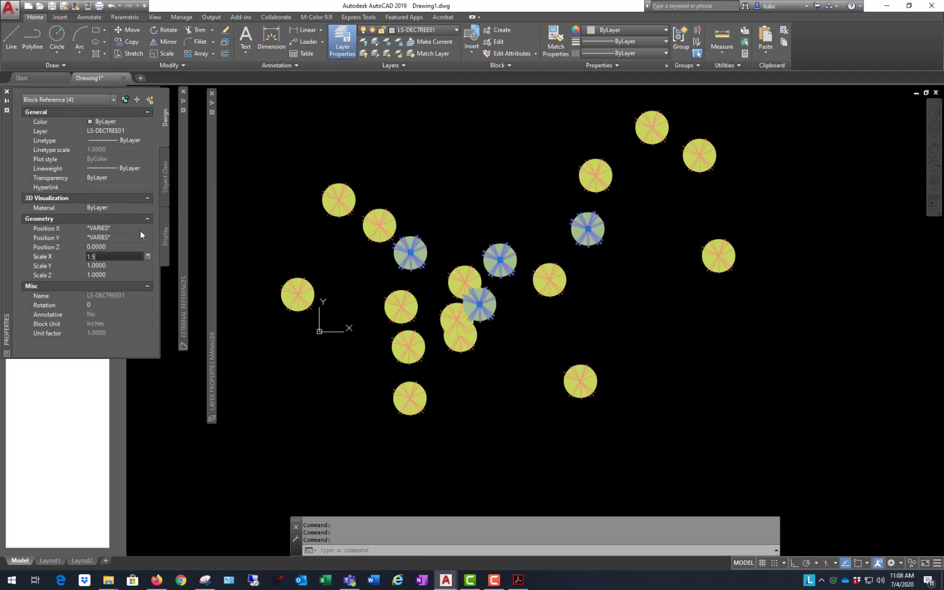
key("Tab")
type("1.5")
key("Tab")
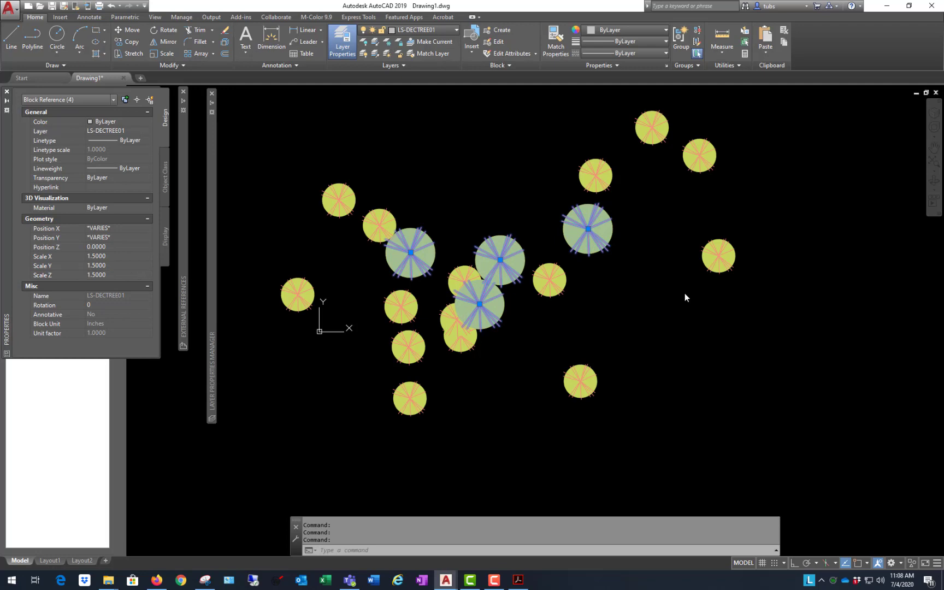
key("Escape")
Step: Thaw the LS-DECTREE01-HATCH-DROPSHADOW layer and turn the LS-DECTREE01-DOTS layer back on
scroll(436, 305, "up", 4)
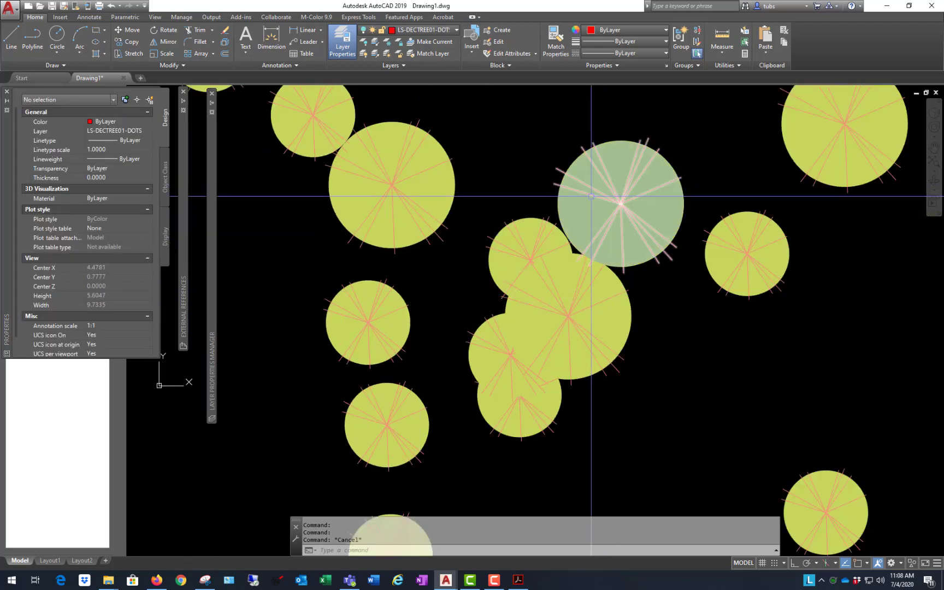
scroll(437, 295, "down", 2)
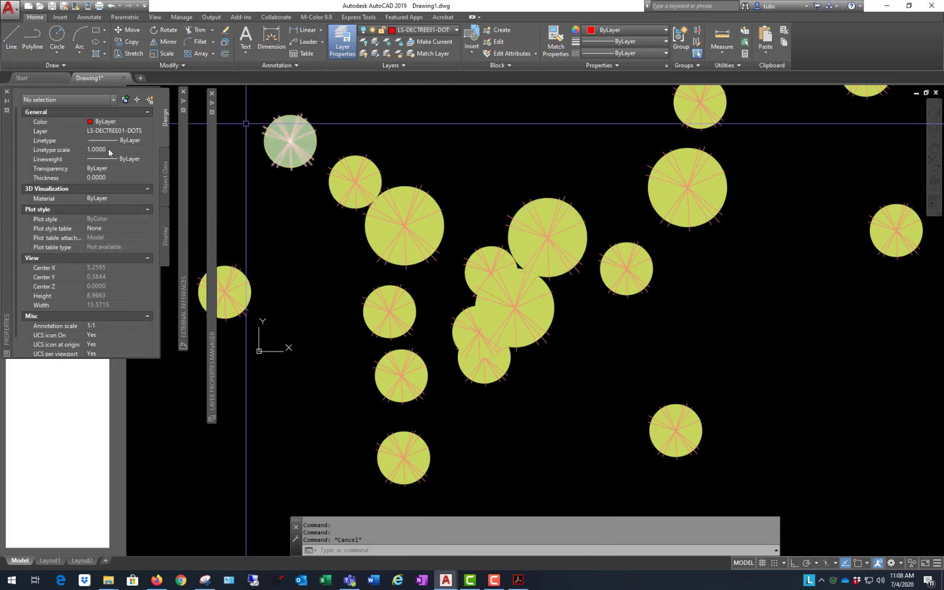
mouse_move(211, 167)
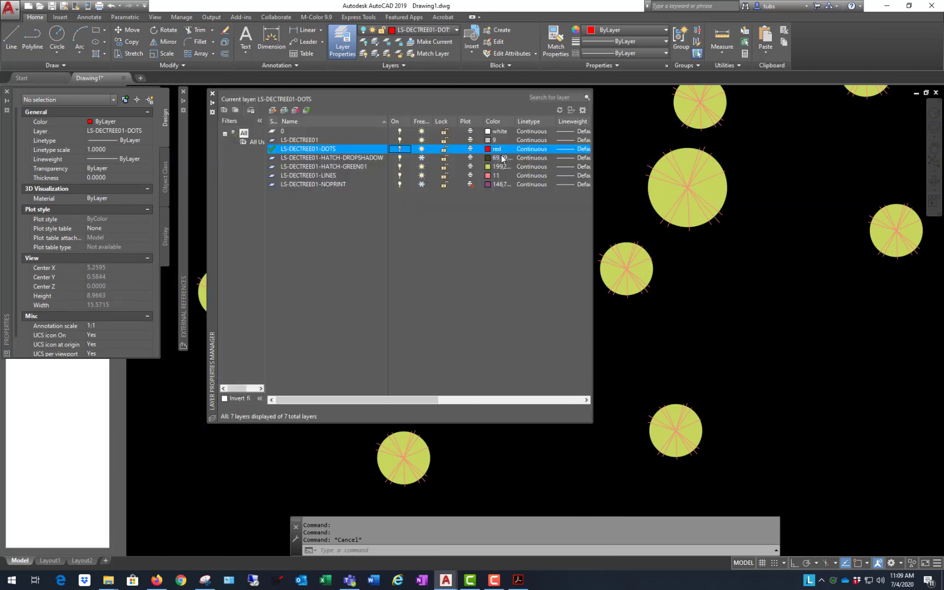
left_click(421, 158)
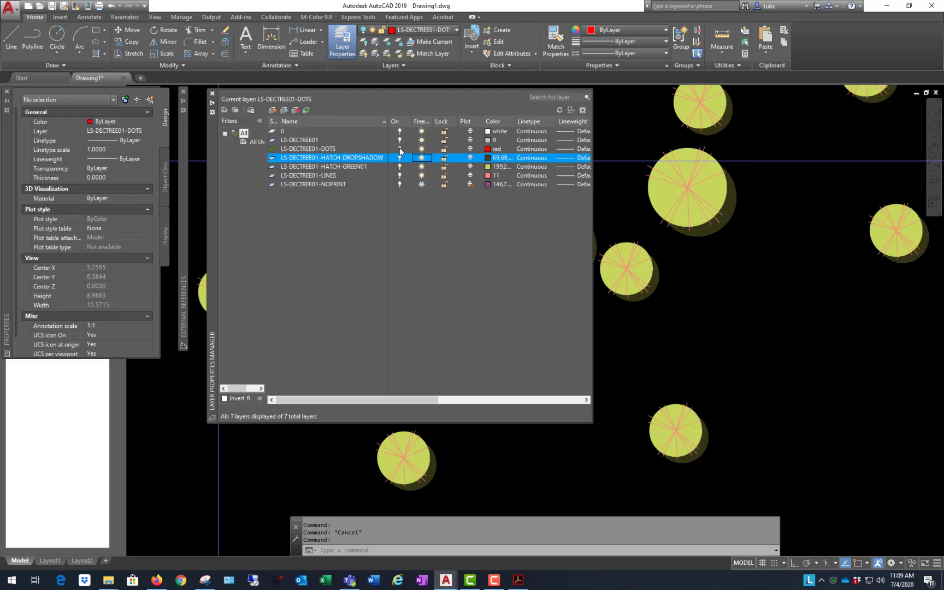
left_click(399, 147)
left_click(779, 333)
scroll(547, 366, "down", 2)
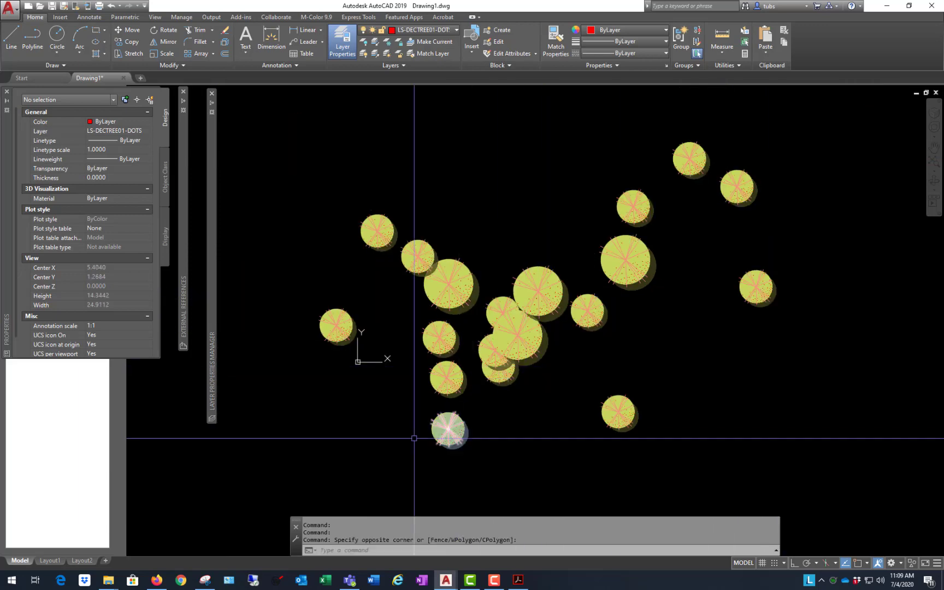
Step: Open Layout1, fill its viewport with the central group of trees, and return to paper space
left_click(49, 561)
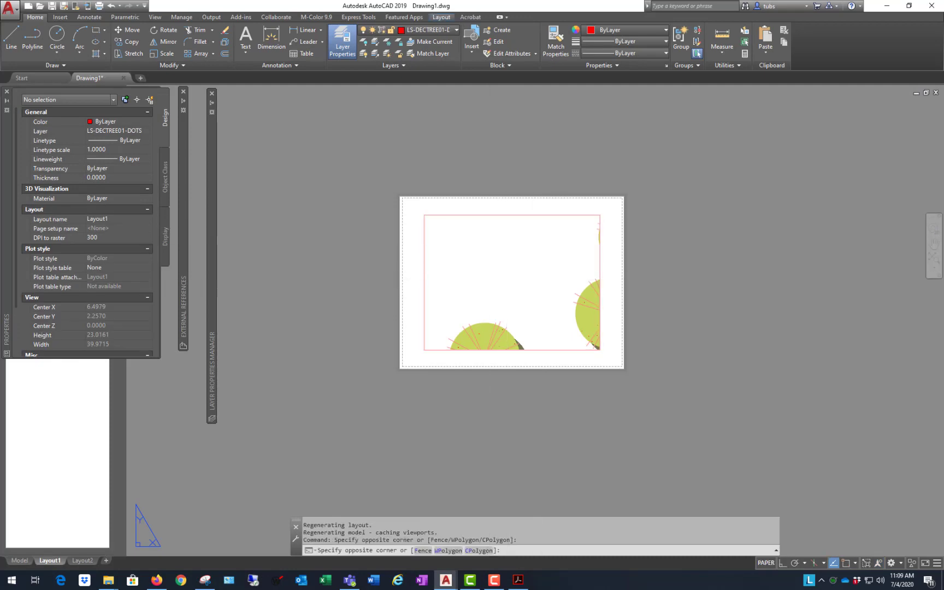
double_click(481, 276)
scroll(475, 307, "up", 5)
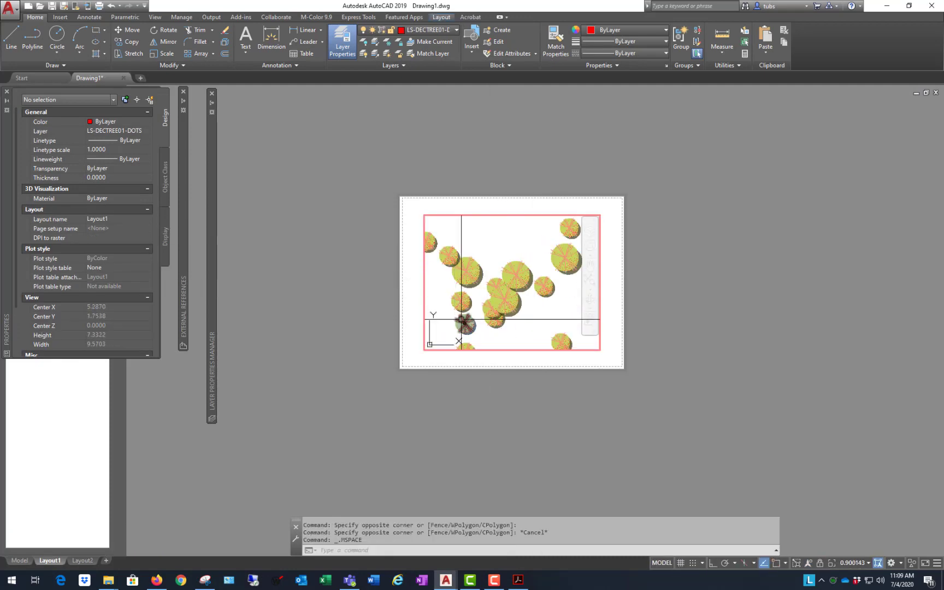
double_click(668, 184)
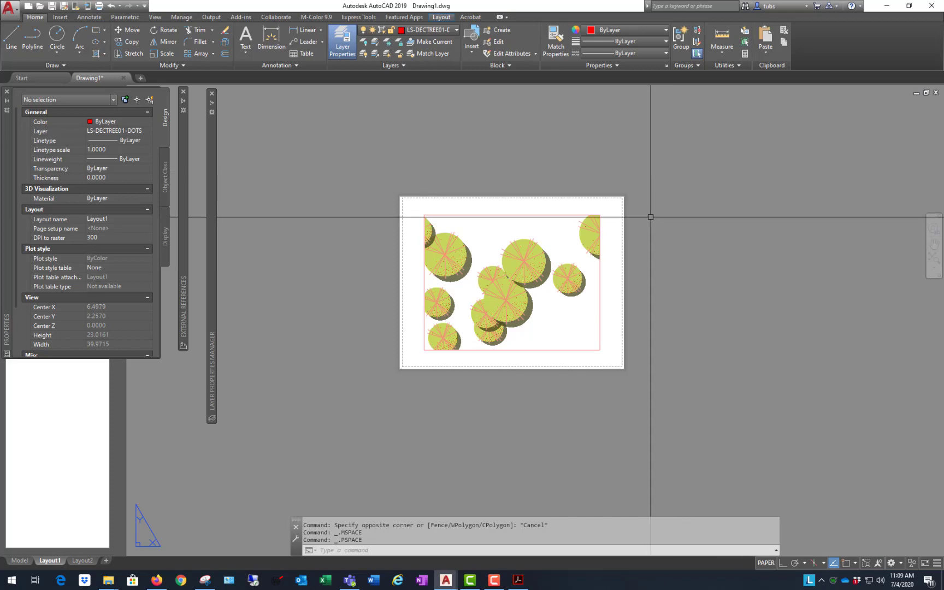
Step: Set up a plot of Layout1 with the page setup from the previous plot and open its preview
scroll(648, 218, "up", 2)
left_click(99, 6)
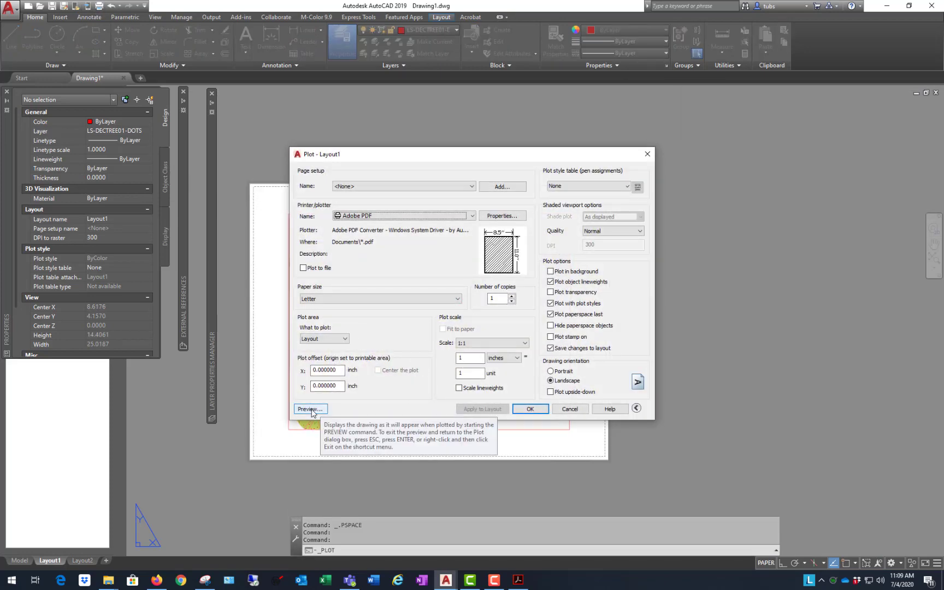
left_click(457, 187)
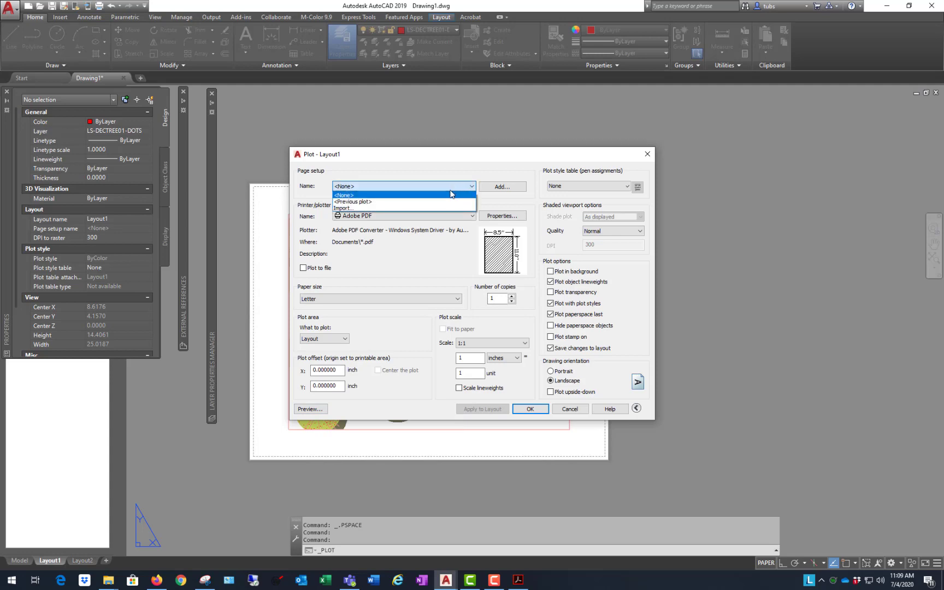
left_click(432, 201)
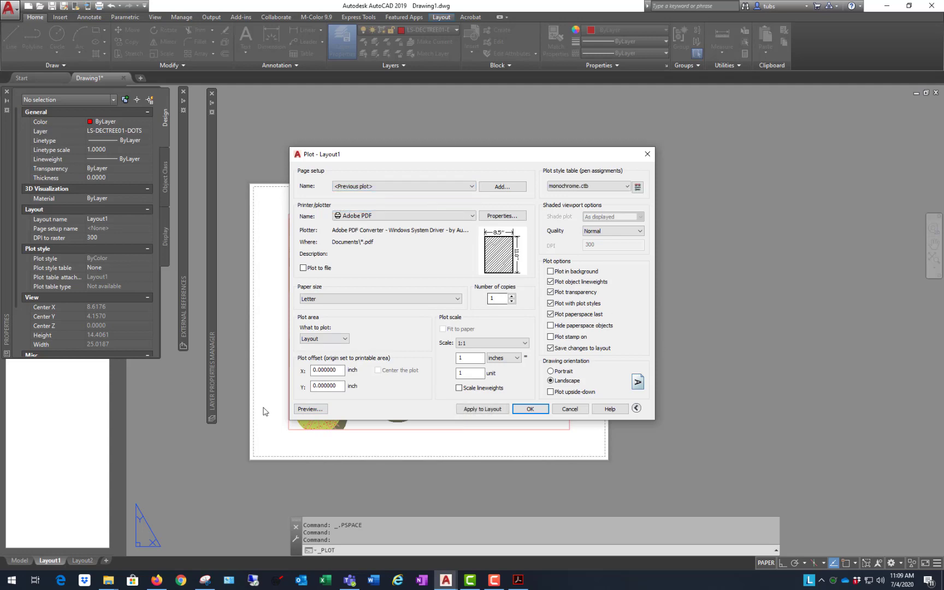
left_click(310, 408)
Step: Examine how the trees' lines, dots and shadows plot in the preview, and leave without plotting
scroll(377, 205, "down", 3)
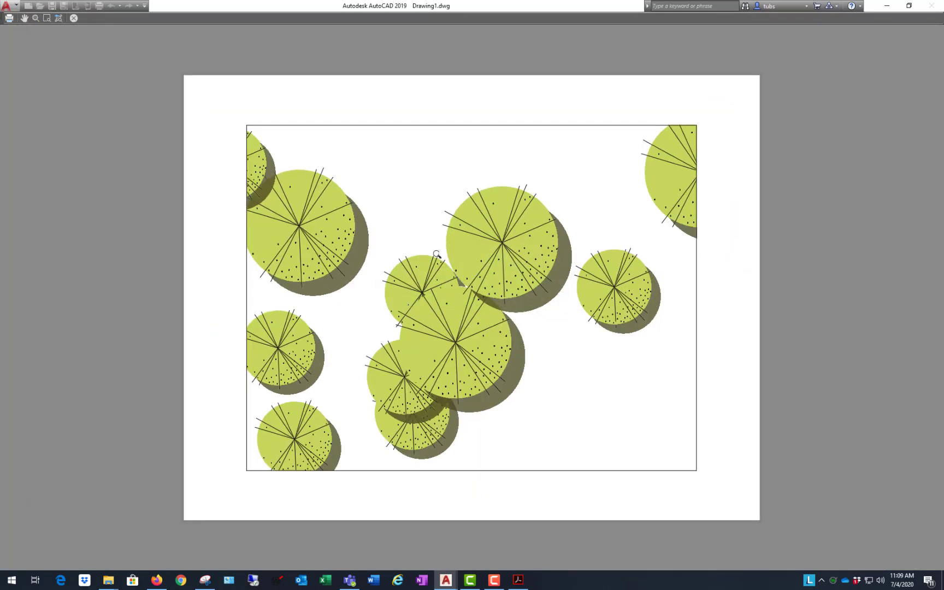
scroll(464, 207, "up", 2)
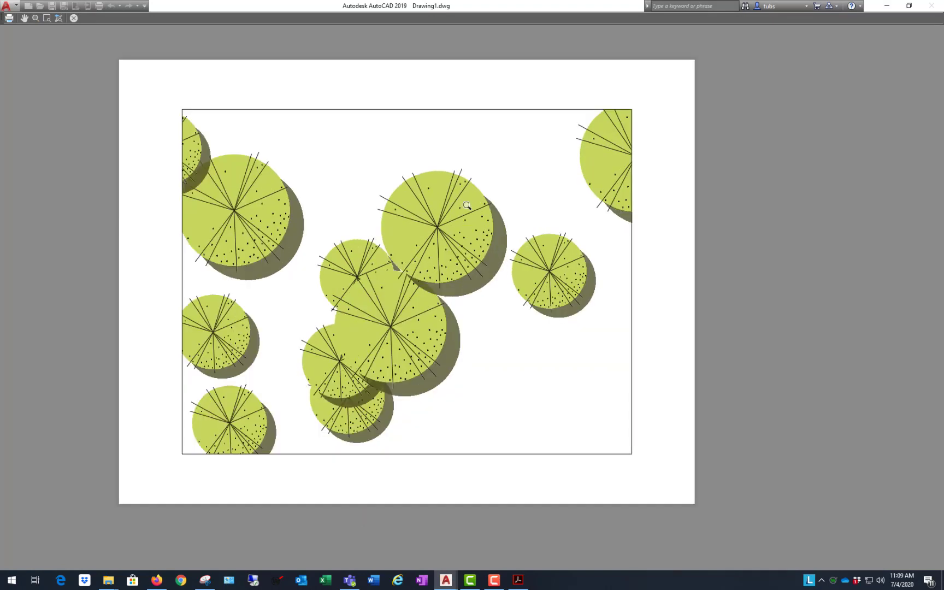
scroll(471, 257, "down", 2)
scroll(476, 245, "up", 4)
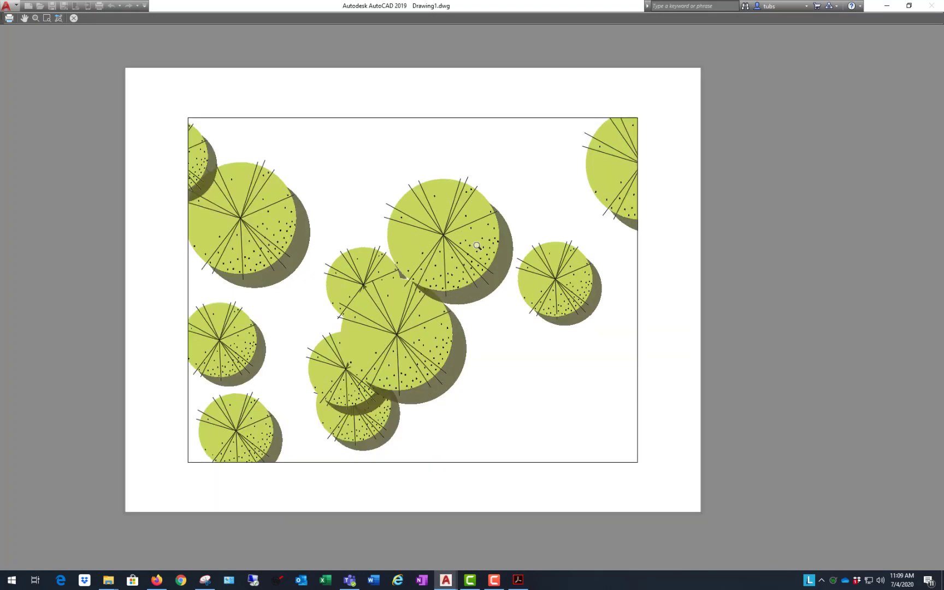
scroll(407, 233, "down", 5)
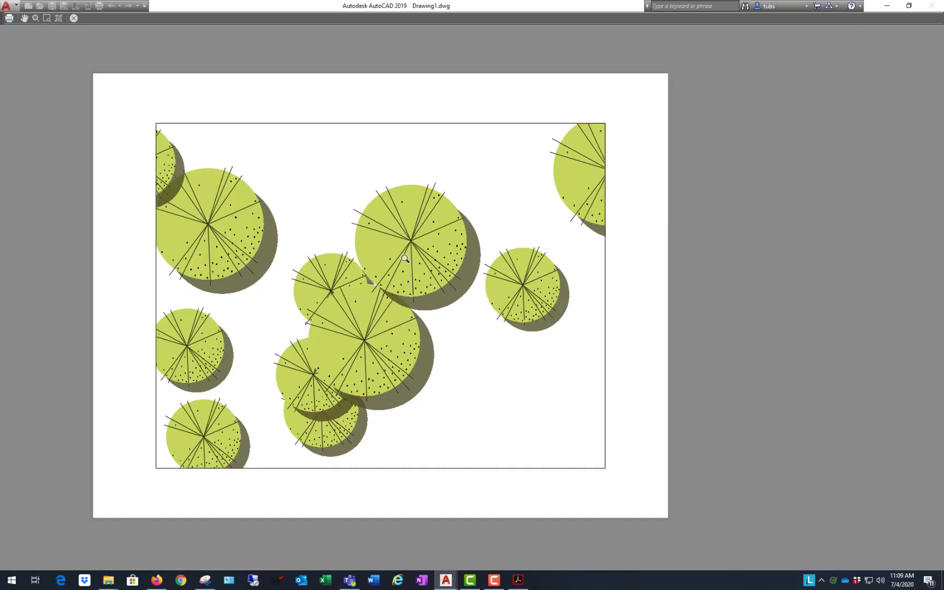
right_click(413, 262)
left_click(434, 267)
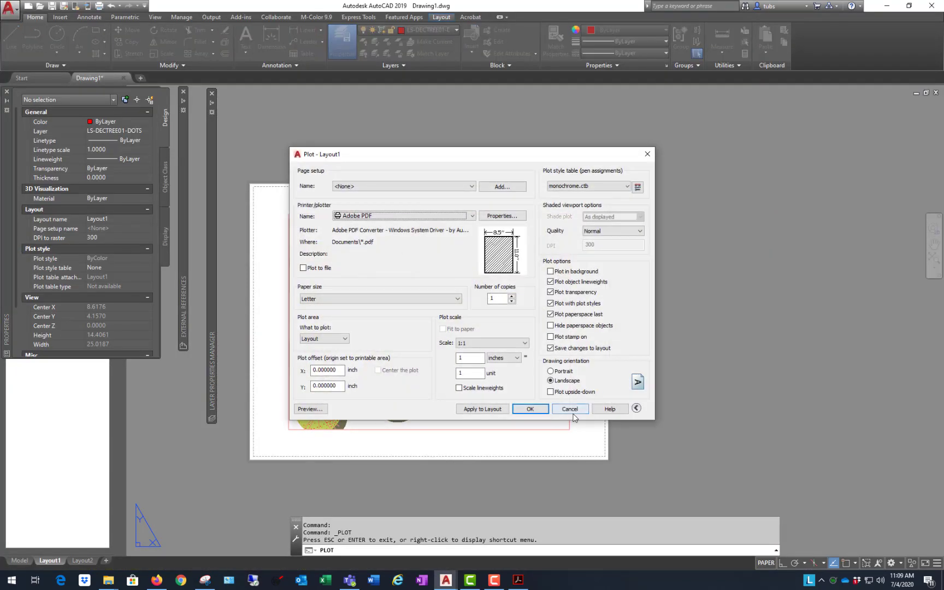
left_click(571, 410)
Step: Set the transparency of the LS-DECTREE01-HATCH-GREEN01 layer to 50 and switch back to model space
mouse_move(211, 153)
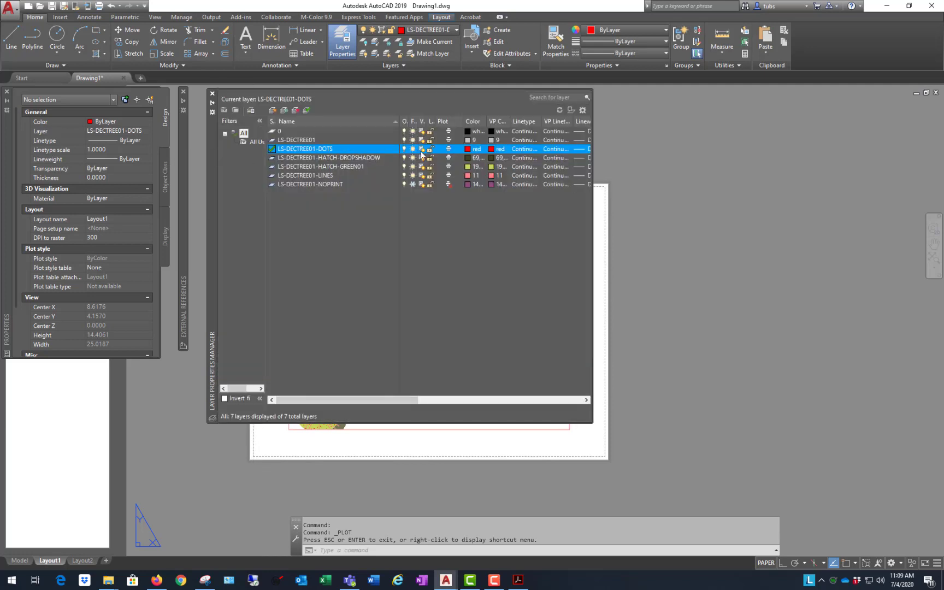
left_click(344, 161)
left_click(388, 166)
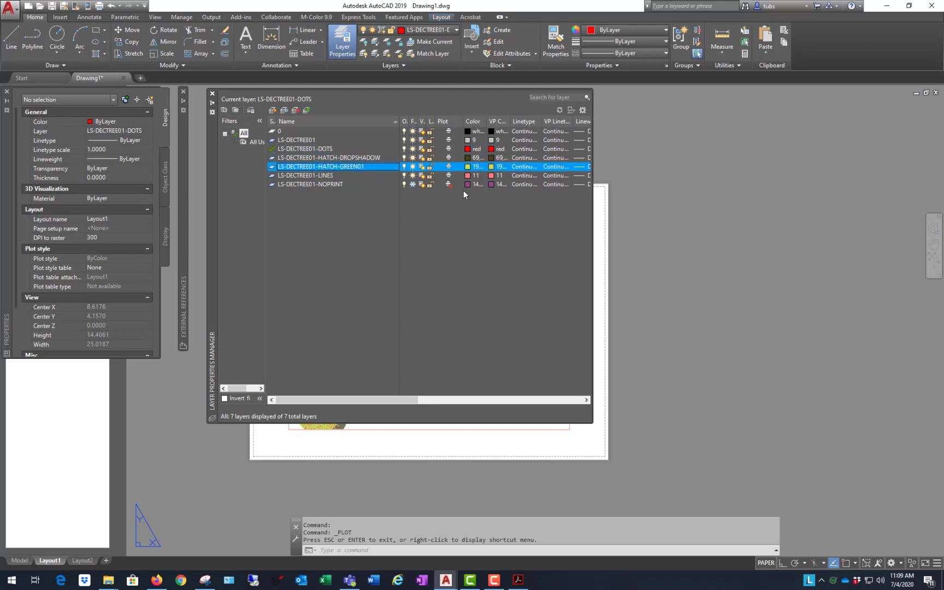
left_click_drag(362, 399, 442, 399)
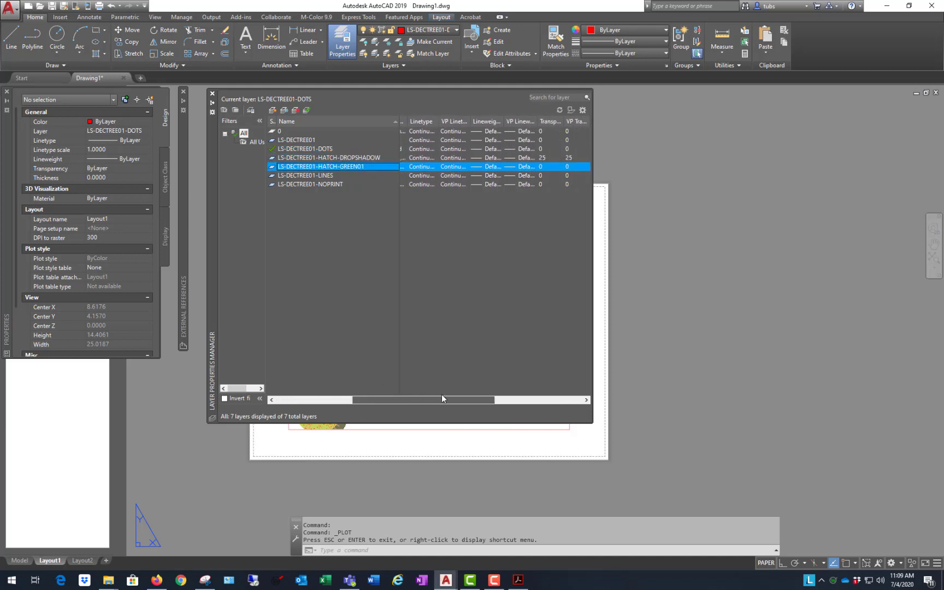
left_click(547, 166)
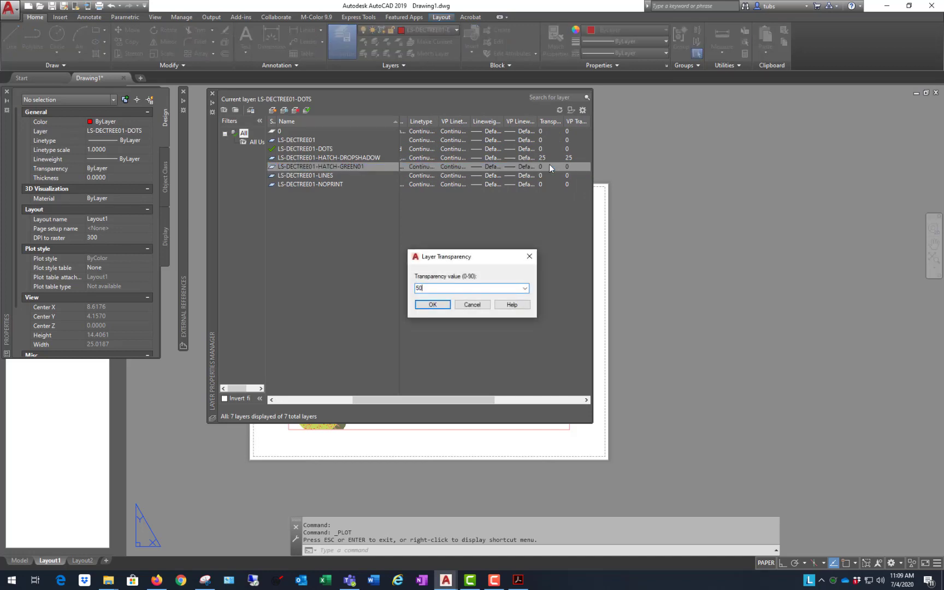
type("50")
left_click(430, 305)
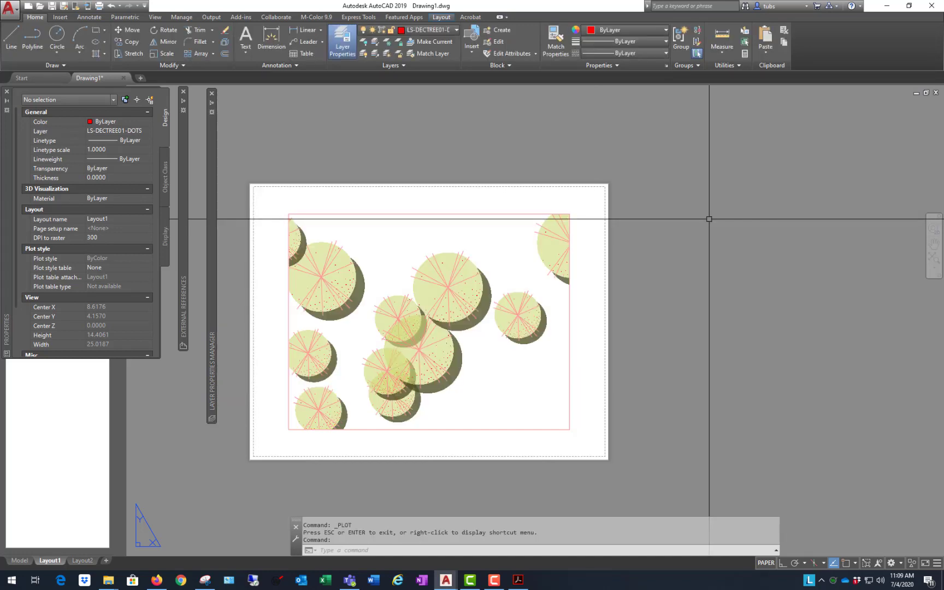
left_click(758, 256)
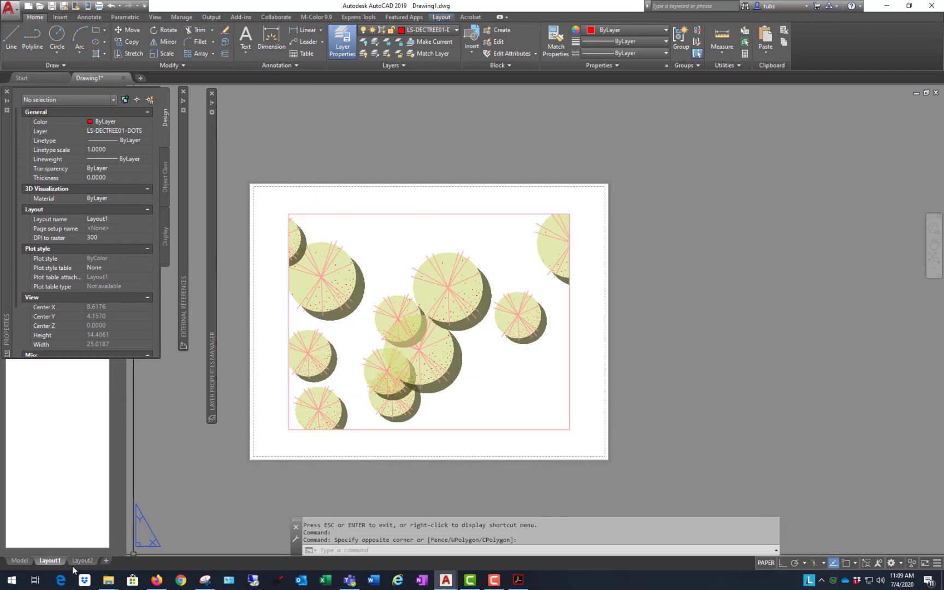
left_click(21, 560)
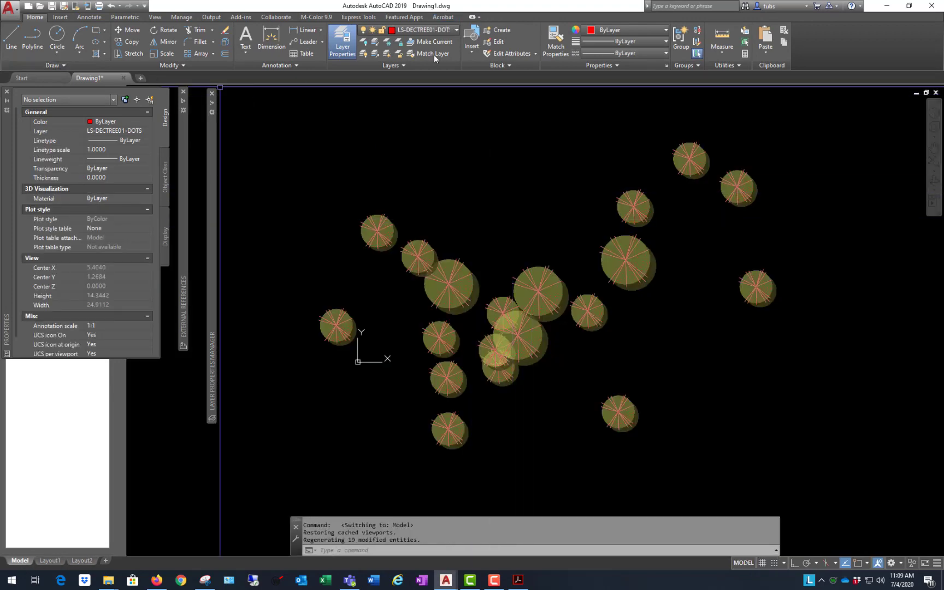
Step: Paste the townhouse site plan and separate building from the clipboard into the drawing, east of the trees
left_click(887, 7)
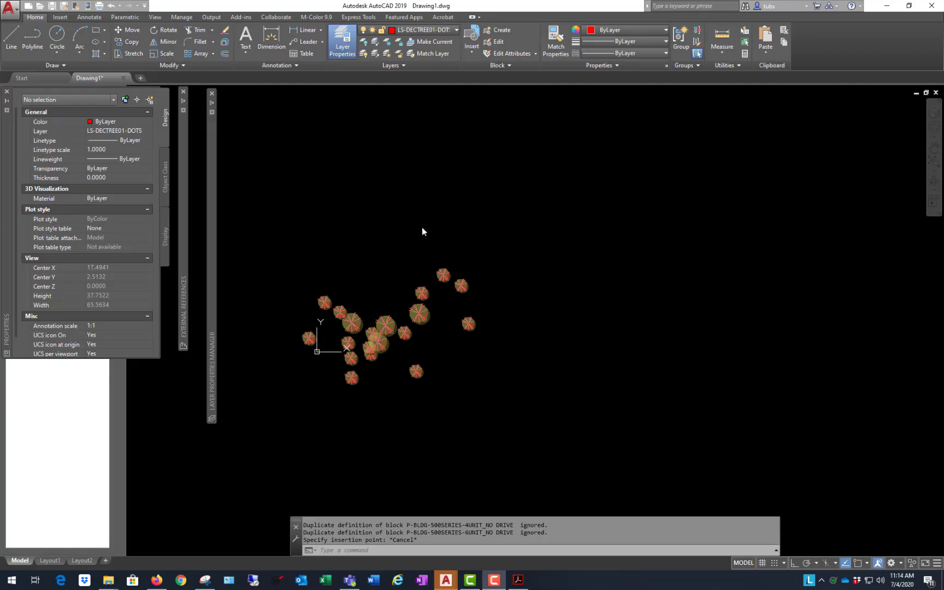
left_click(537, 209)
left_click(537, 208)
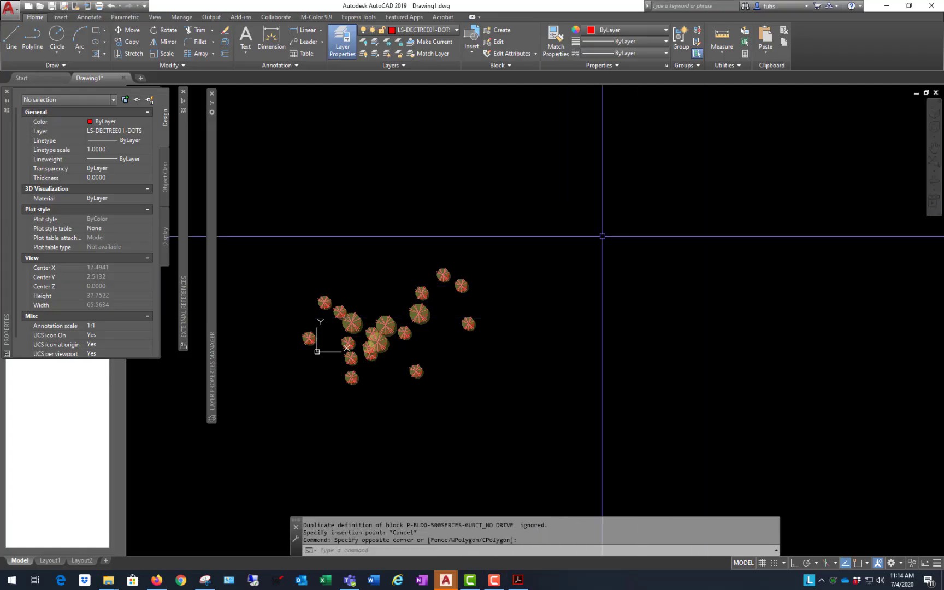
right_click(588, 199)
mouse_move(683, 230)
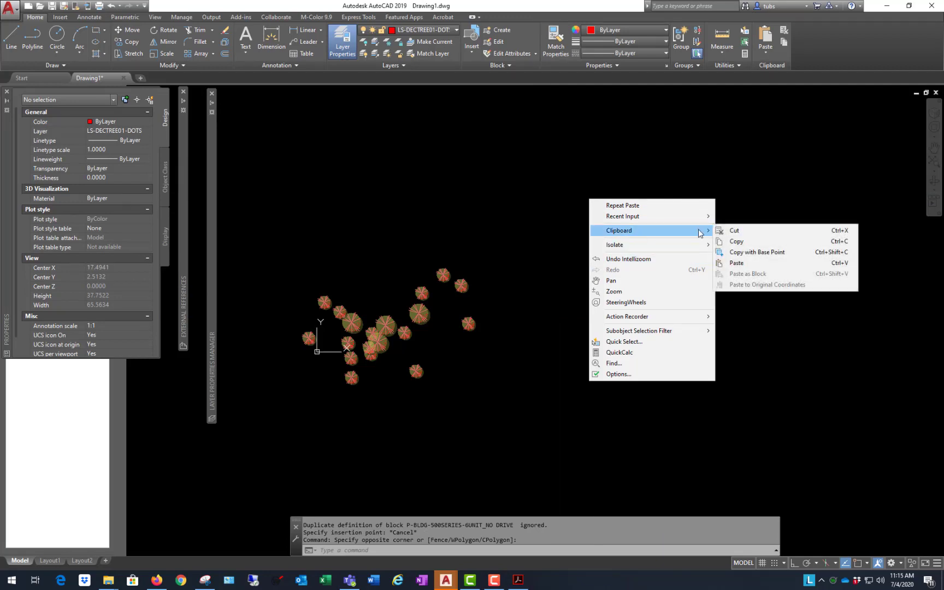
left_click(792, 262)
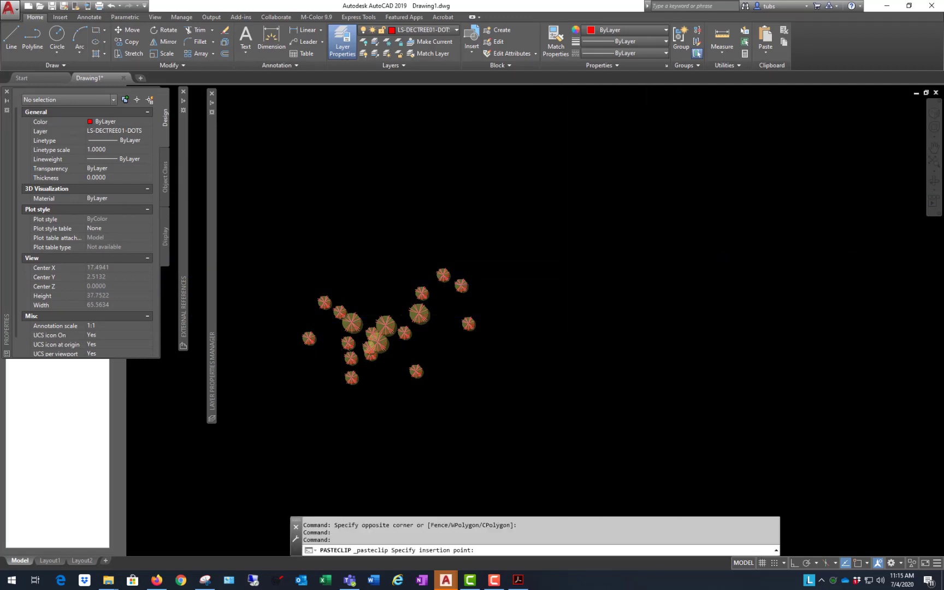
scroll(554, 326, "down", 5)
left_click(576, 346)
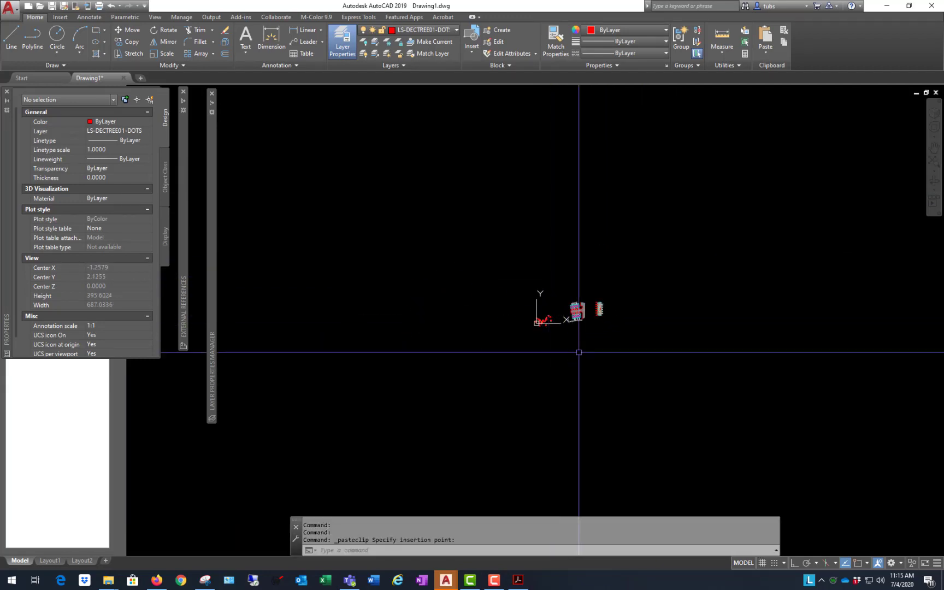
scroll(568, 345, "up", 3)
scroll(538, 322, "up", 4)
left_click(641, 315)
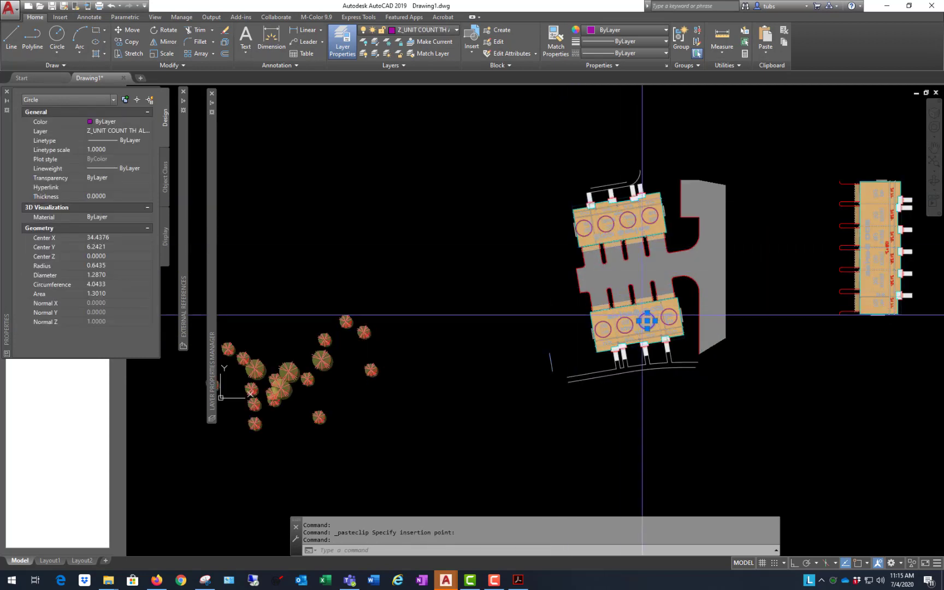
key("Escape")
Step: Move the pasted pair of four-unit townhouses with their shared driveway westward, next to the group of trees
left_click(508, 112)
left_click(813, 441)
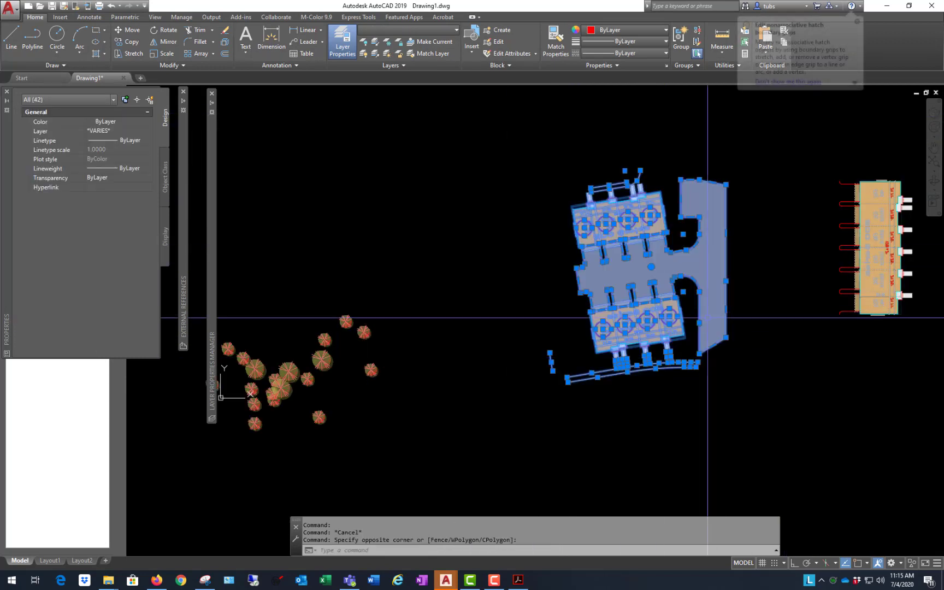
type("m")
key("Return")
left_click(661, 283)
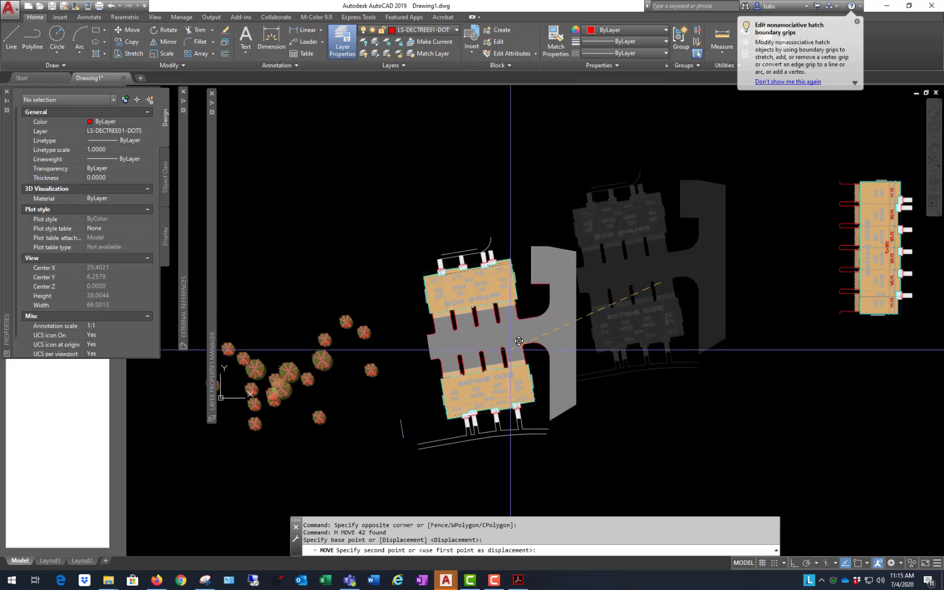
left_click(493, 348)
scroll(338, 306, "up", 5)
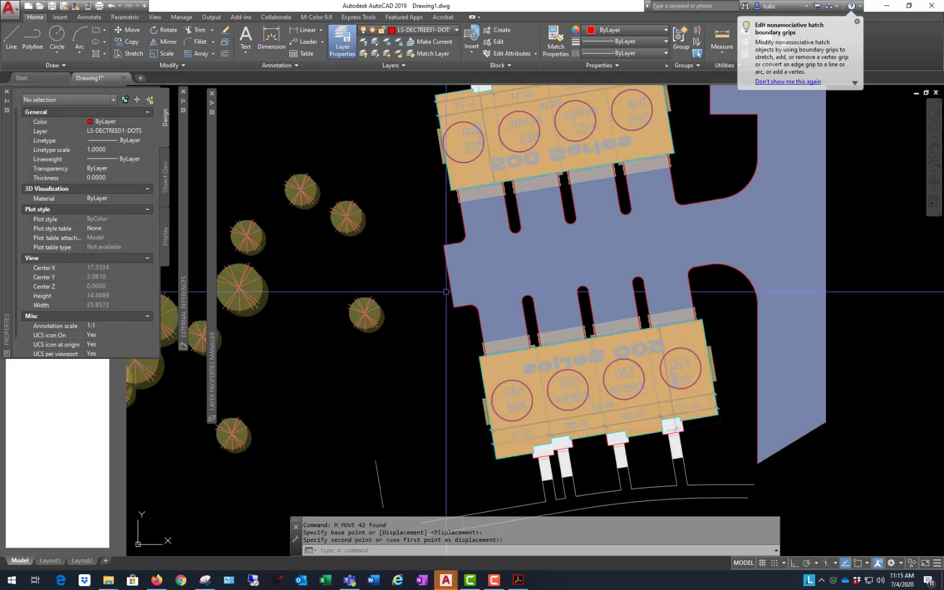
left_click(363, 312)
key("Escape")
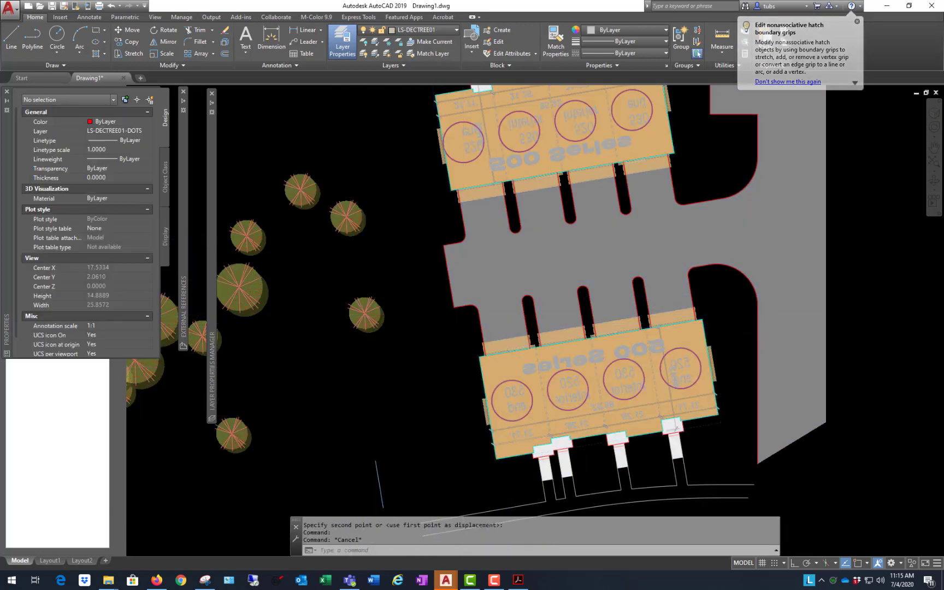
scroll(429, 346, "down", 4)
left_click(584, 227)
left_click(425, 430)
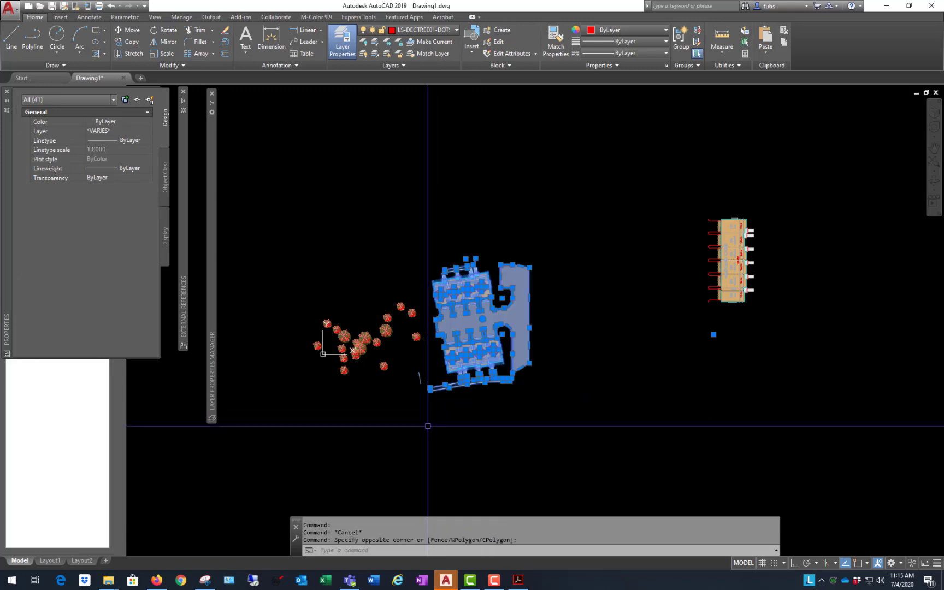
scroll(333, 344, "up", 2)
scroll(335, 343, "up", 2)
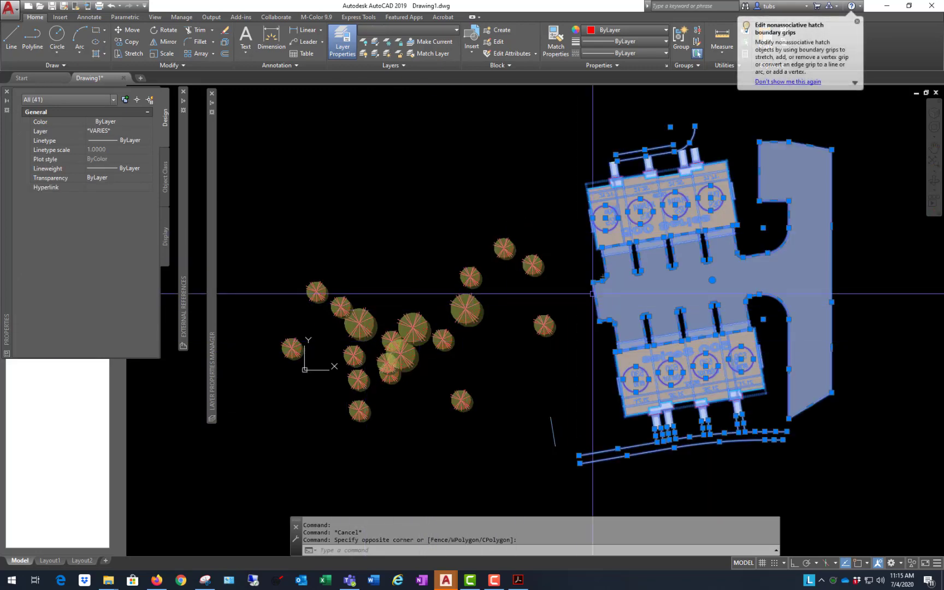
key("Escape")
key("Escape")
Step: Move the small tree nearest the townhouses onto the tip of the first island in front of the upper building
left_click(542, 326)
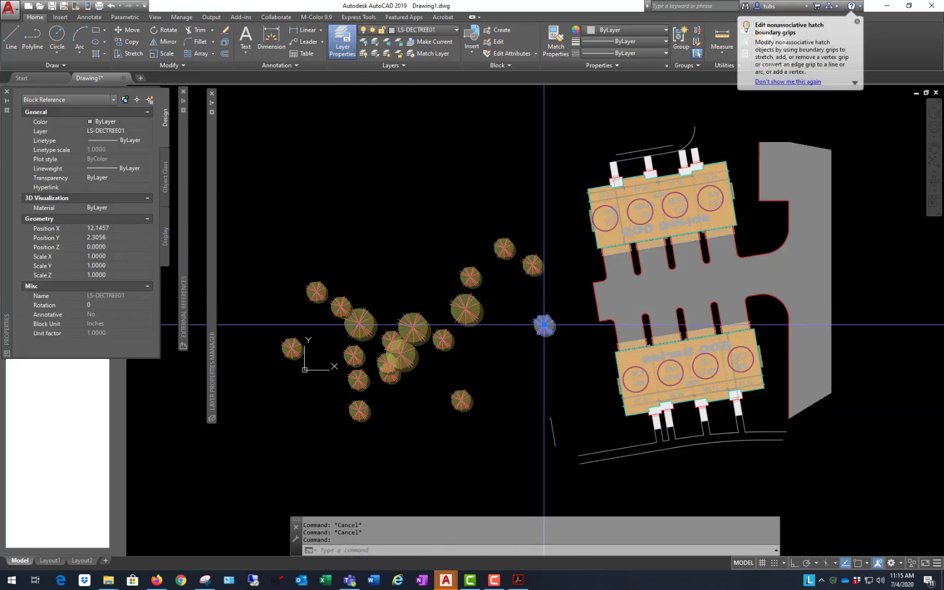
left_click(544, 325)
scroll(664, 230, "up", 2)
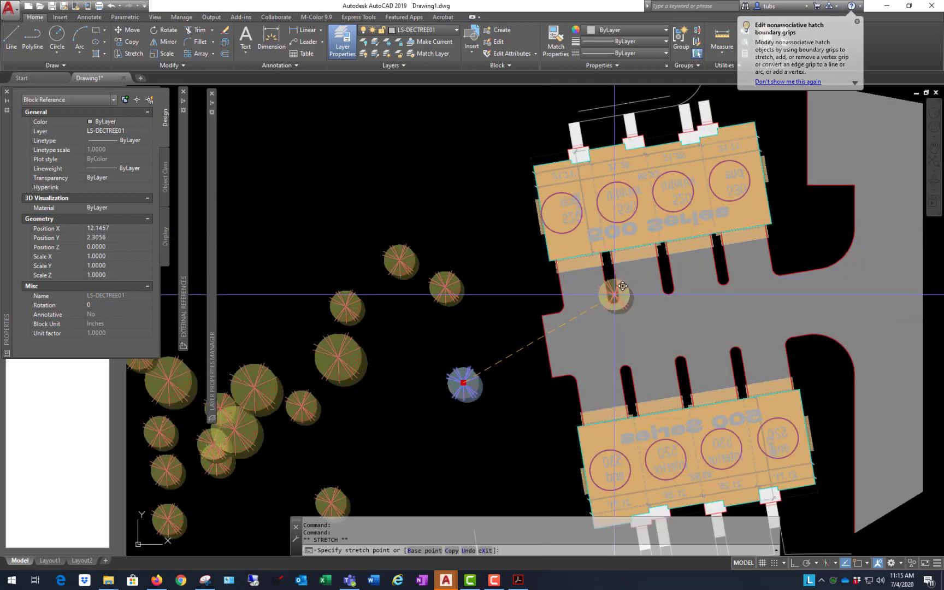
left_click(614, 295)
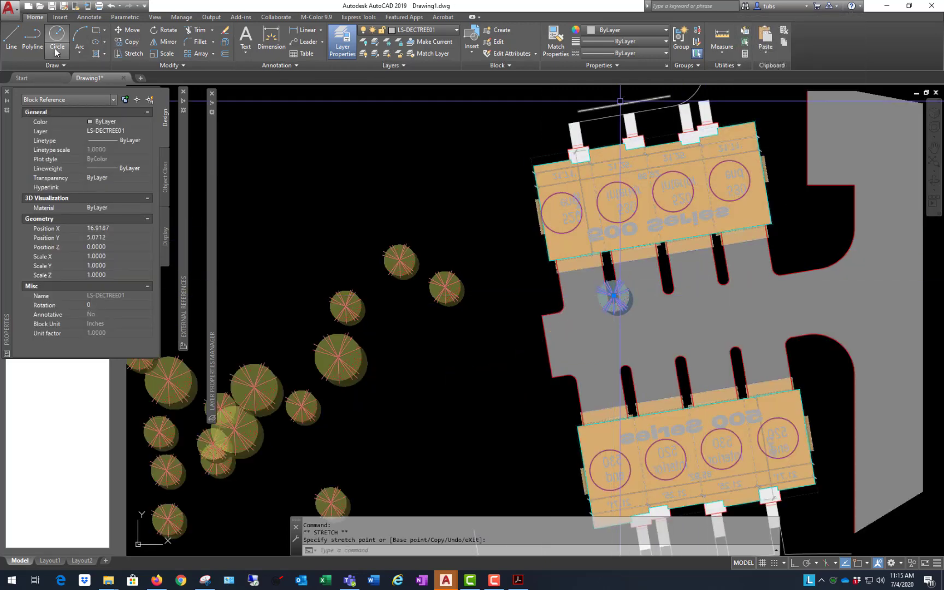
Step: Copy the small tree from its centre to the tips of the other five driveway islands of both townhouses
left_click(131, 44)
scroll(510, 331, "up", 2)
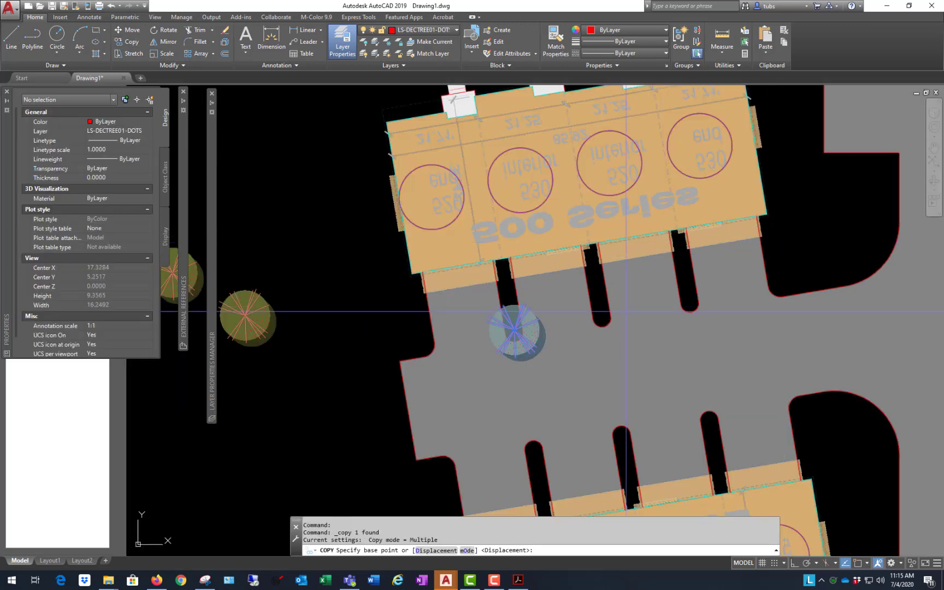
left_click(514, 330)
left_click(603, 313)
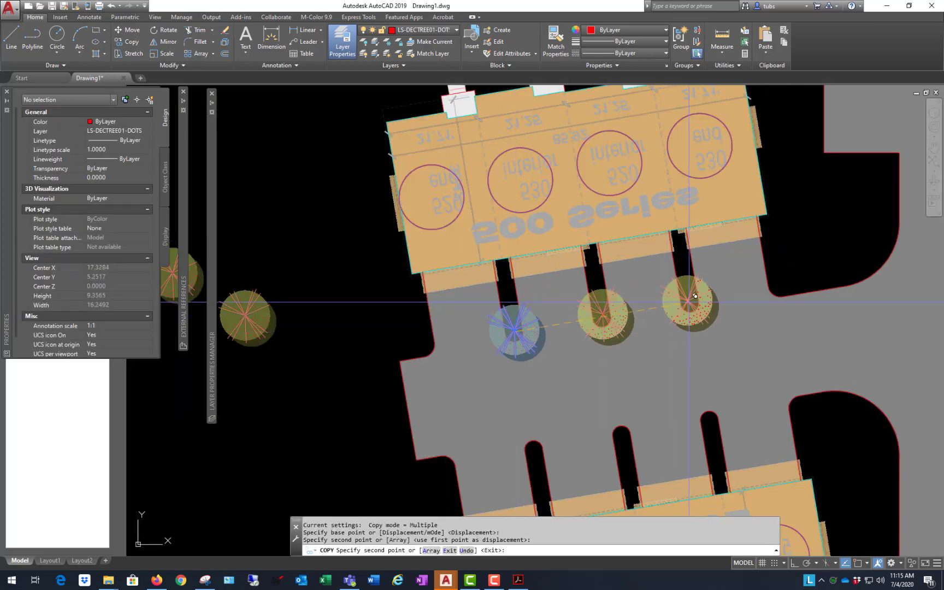
left_click(695, 296)
scroll(628, 333, "down", 2)
scroll(546, 377, "up", 2)
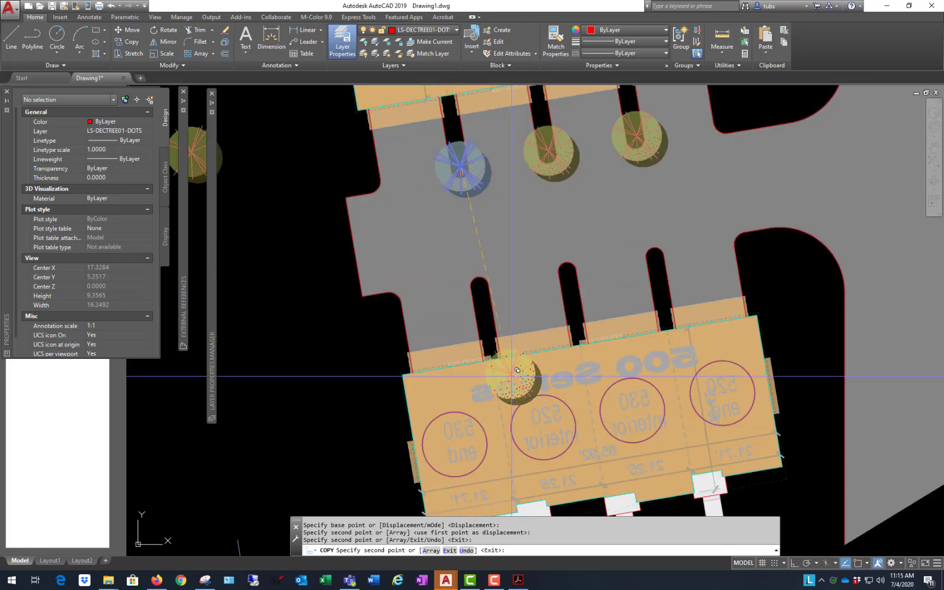
left_click(485, 289)
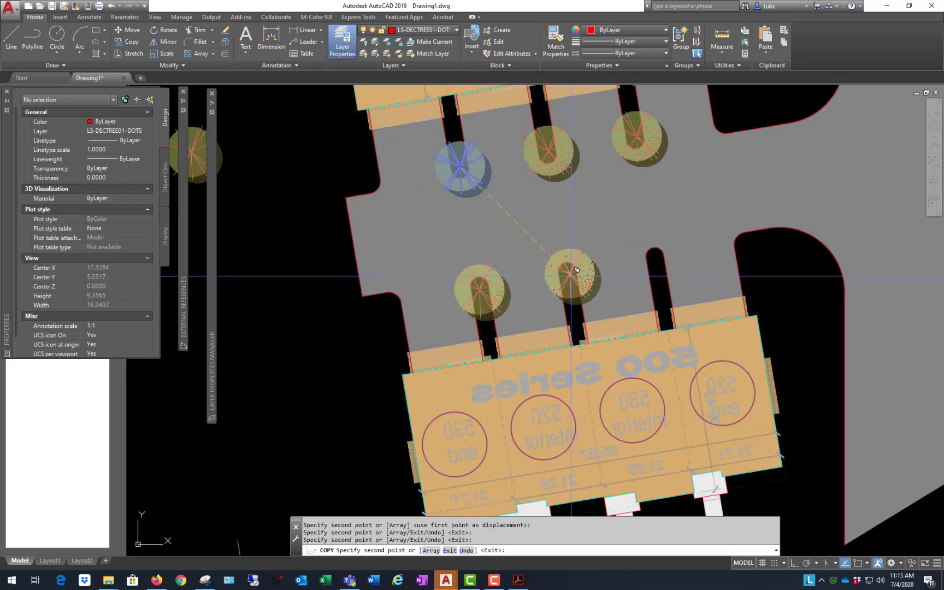
left_click(569, 275)
left_click(662, 254)
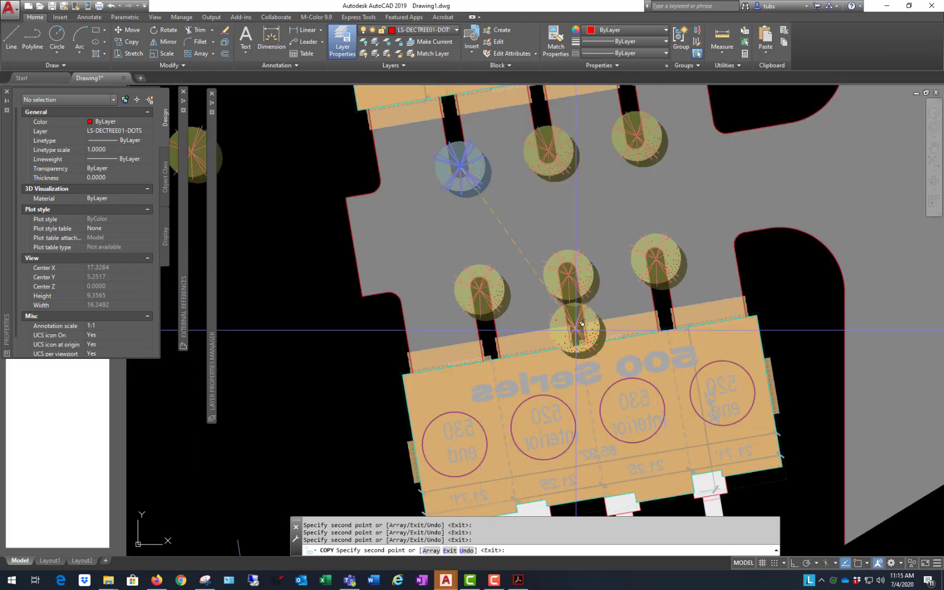
Step: Place three more copies of the small tree beside the upper building's east end and two beside the lower building's east end
scroll(595, 330, "down", 4)
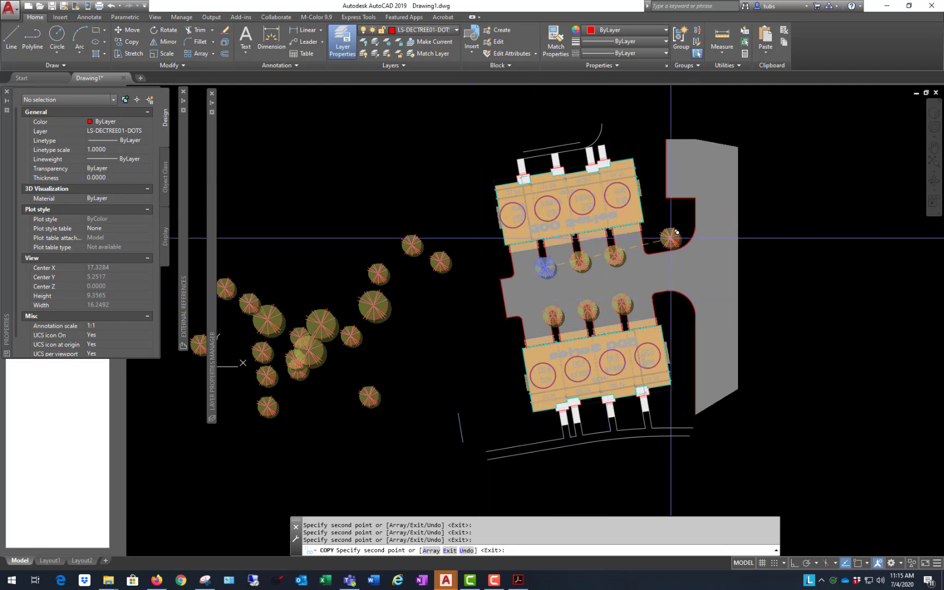
left_click(662, 234)
left_click(672, 222)
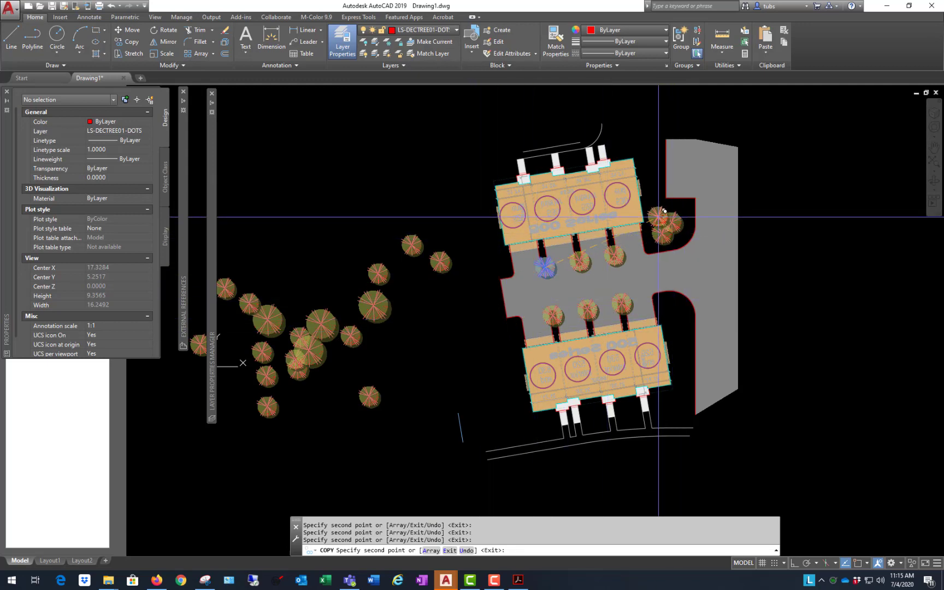
left_click(658, 217)
left_click(682, 376)
left_click(682, 391)
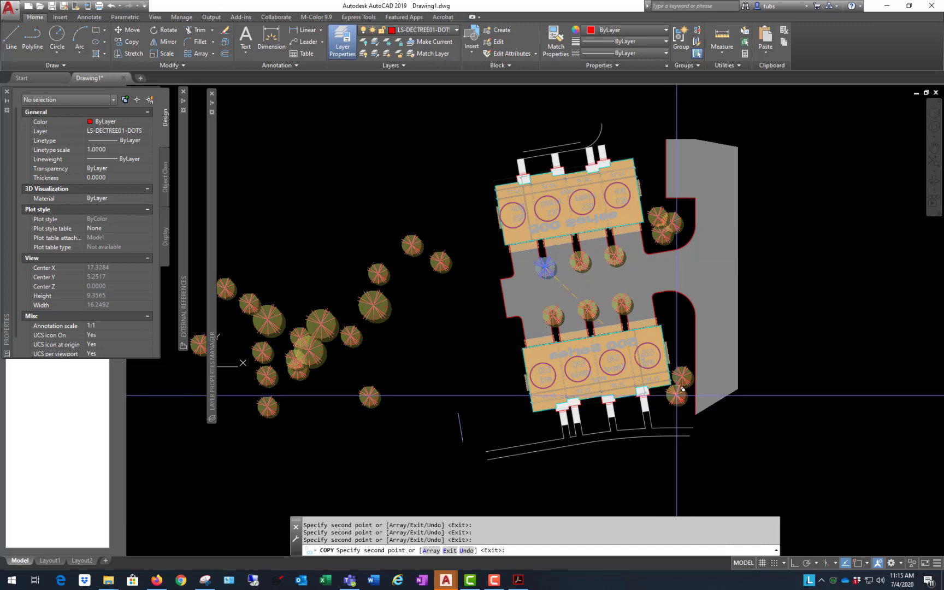
Step: Add three more small tree copies around the west end of the shared driveway and finish copying
left_click(498, 327)
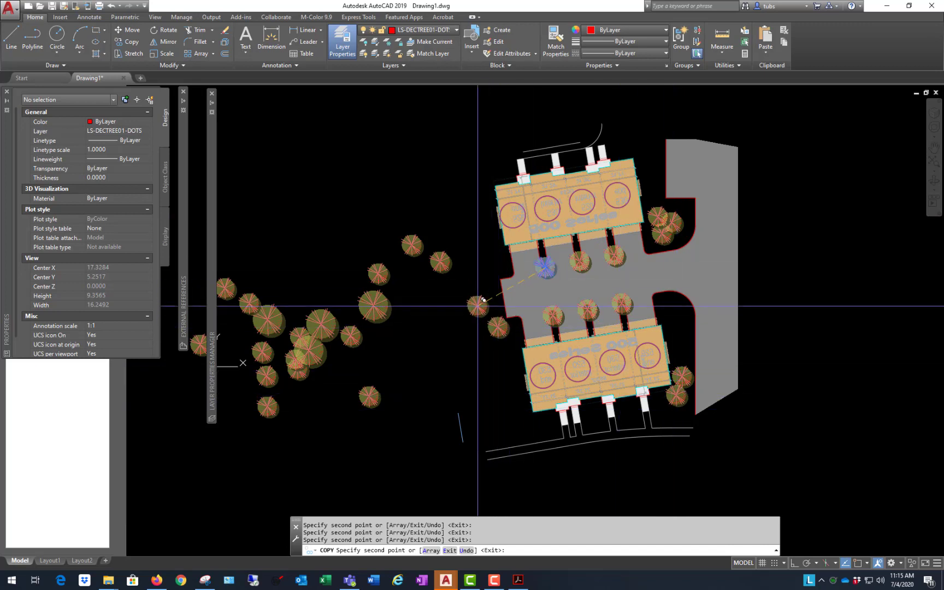
left_click(477, 306)
left_click(502, 267)
key("Escape")
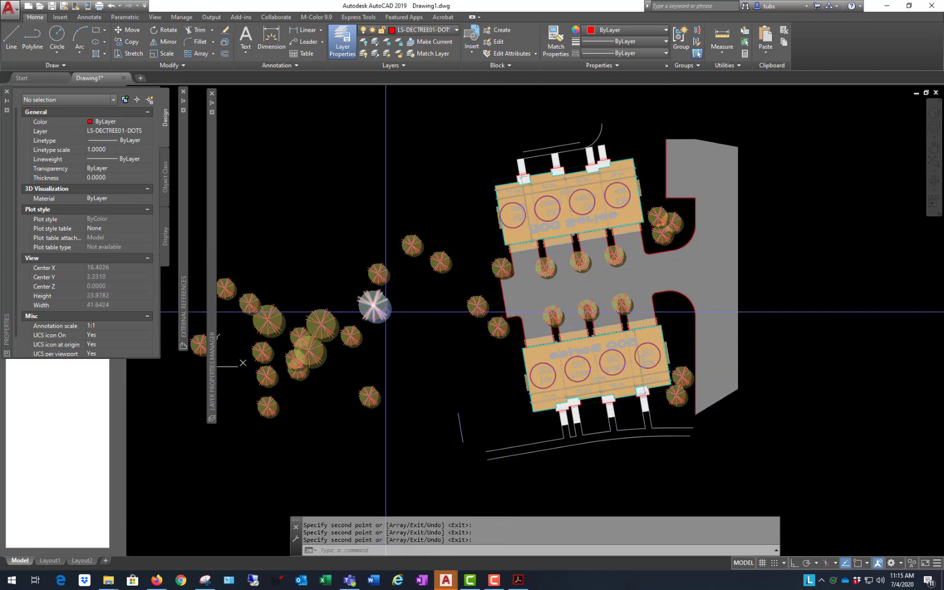
Step: Move the nearest 1.5-scale tree into the curved curb corner south of the driveway entrance
left_click(373, 304)
left_click(373, 305)
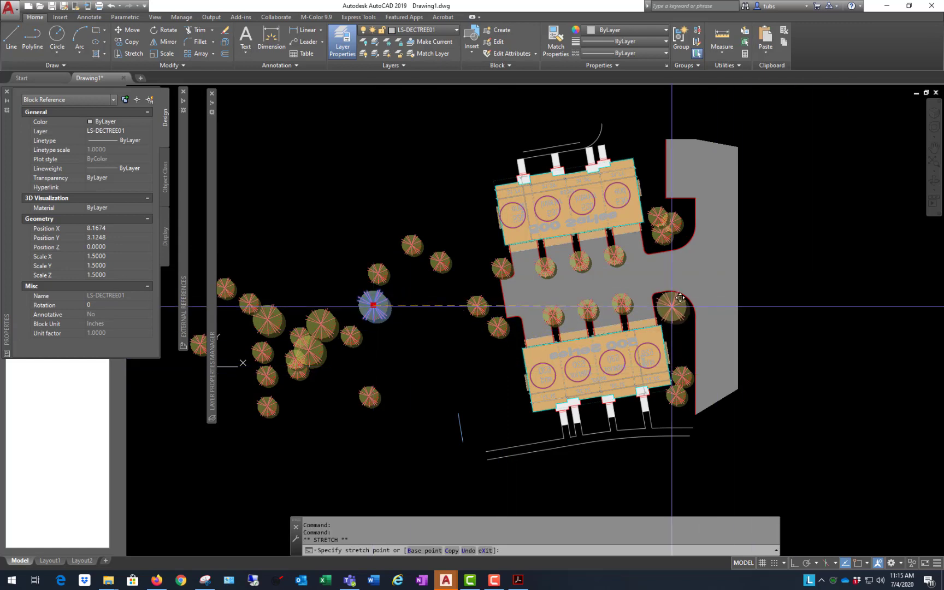
left_click(673, 307)
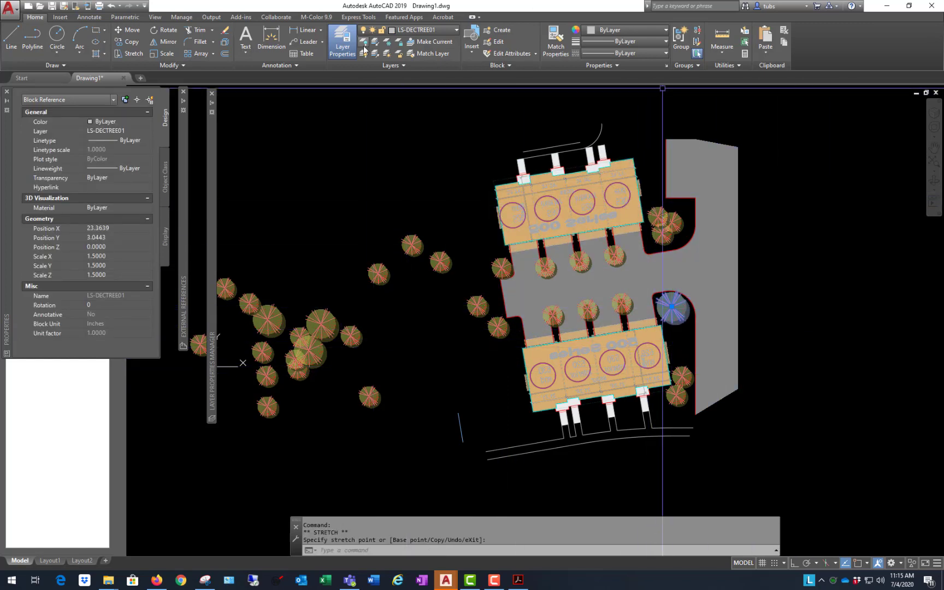
Step: Copy the large tree to the upper building's east end and to two spots along its rear side
left_click(129, 42)
left_click(672, 307)
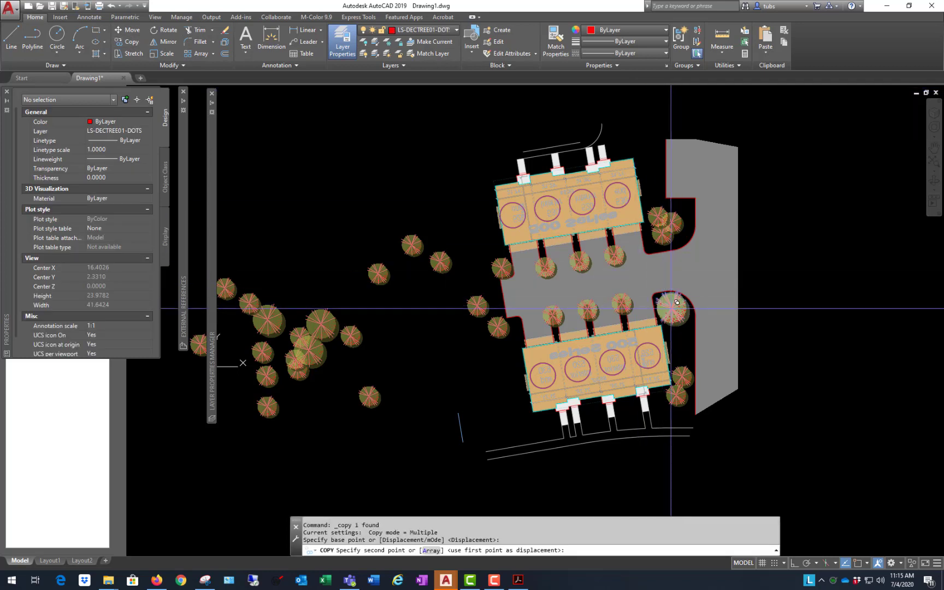
left_click(650, 201)
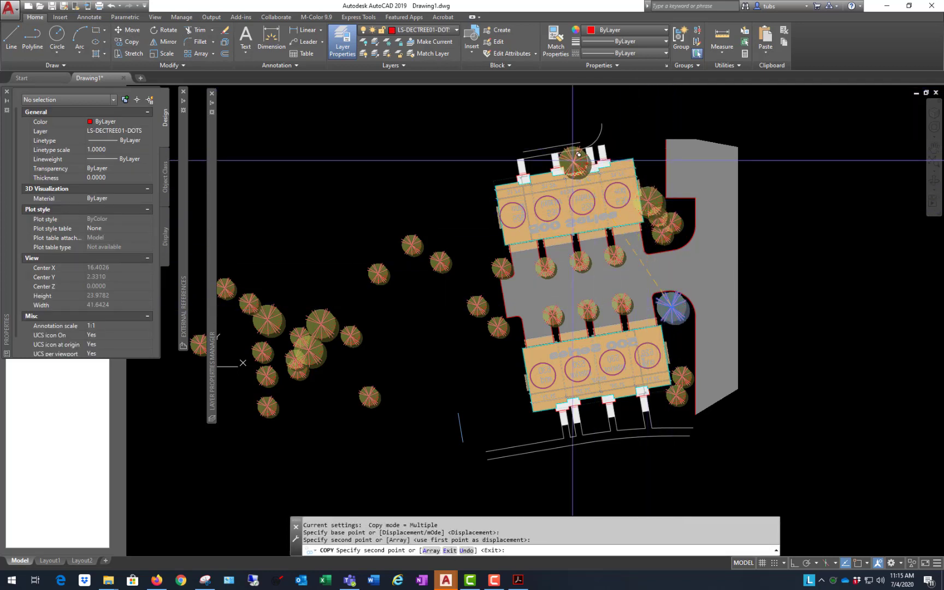
left_click(578, 156)
left_click(513, 165)
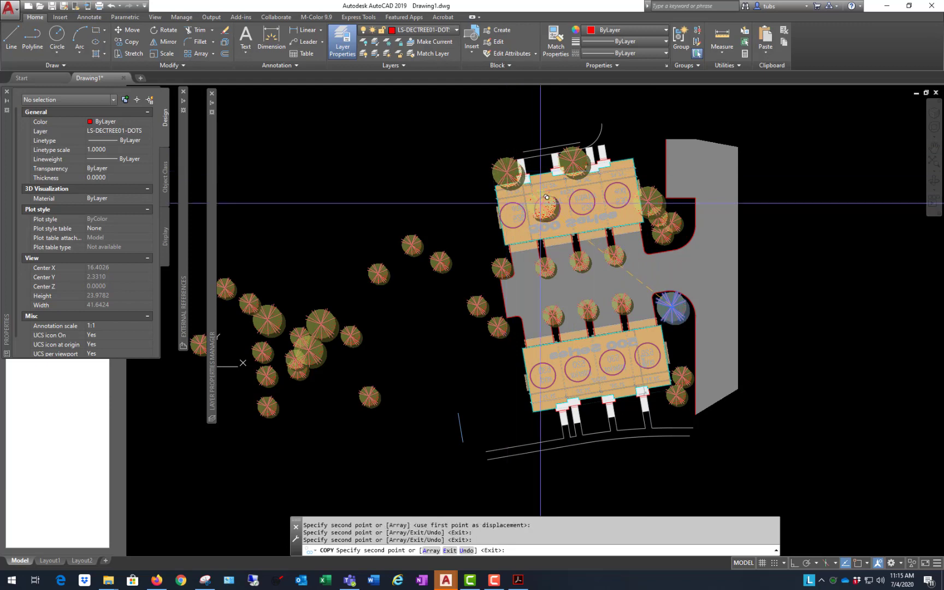
Step: Place four more large tree copies along the lower building's rear side, three clustered at its southwest corner, and finish copying
left_click(628, 397)
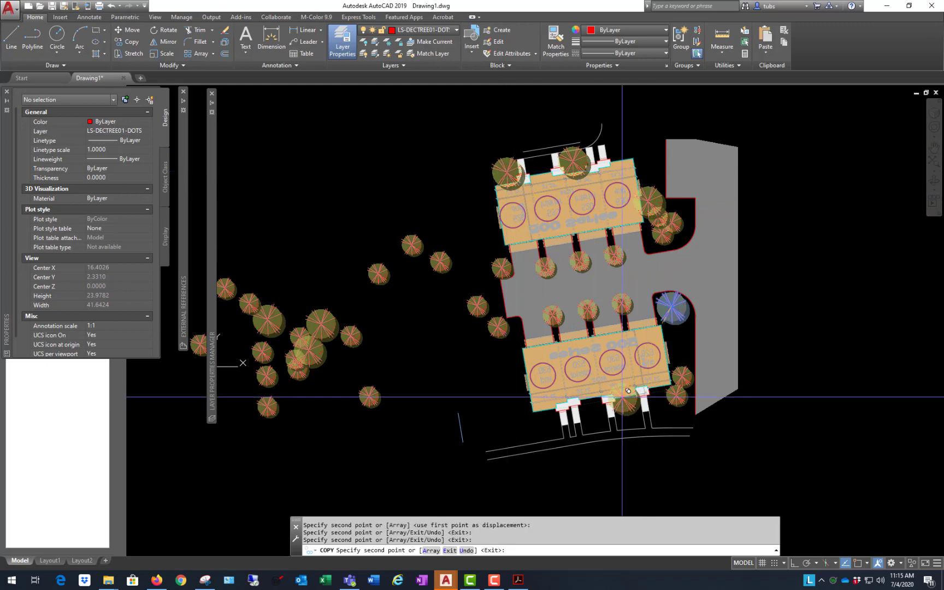
left_click(522, 425)
left_click(544, 417)
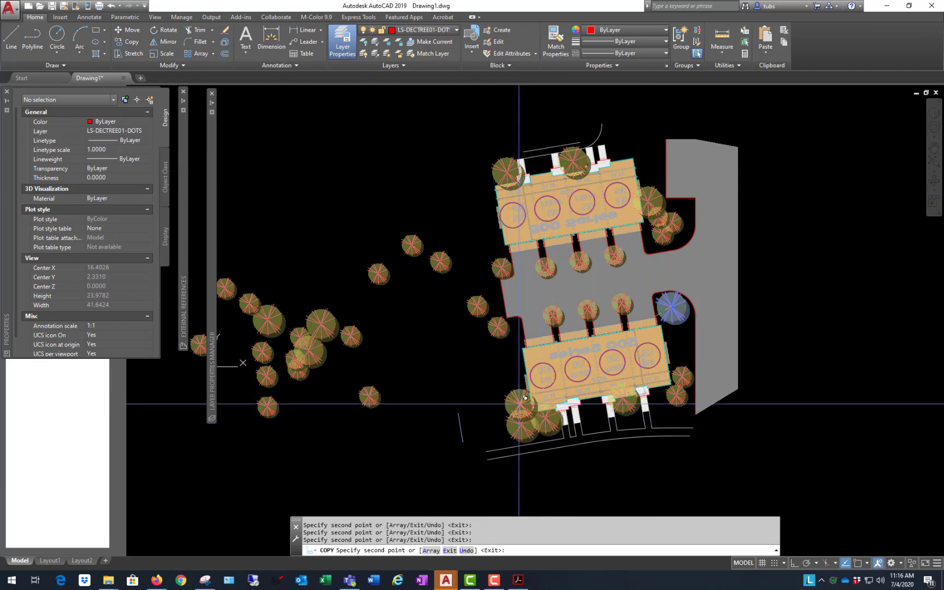
left_click(519, 400)
key("Return")
Step: Erase the 16 original scattered trees west of the townhouses
scroll(625, 268, "down", 4)
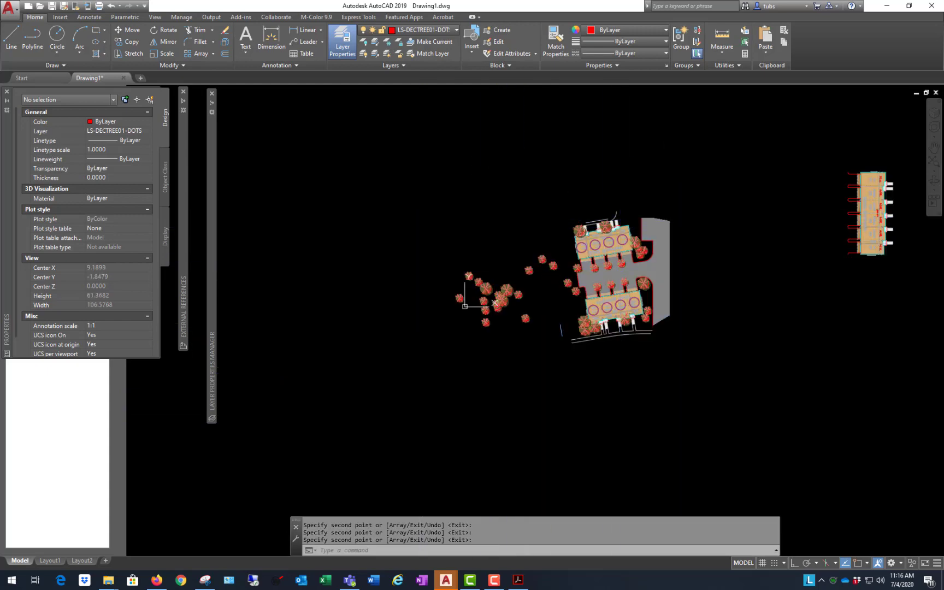
left_click(420, 215)
left_click(565, 431)
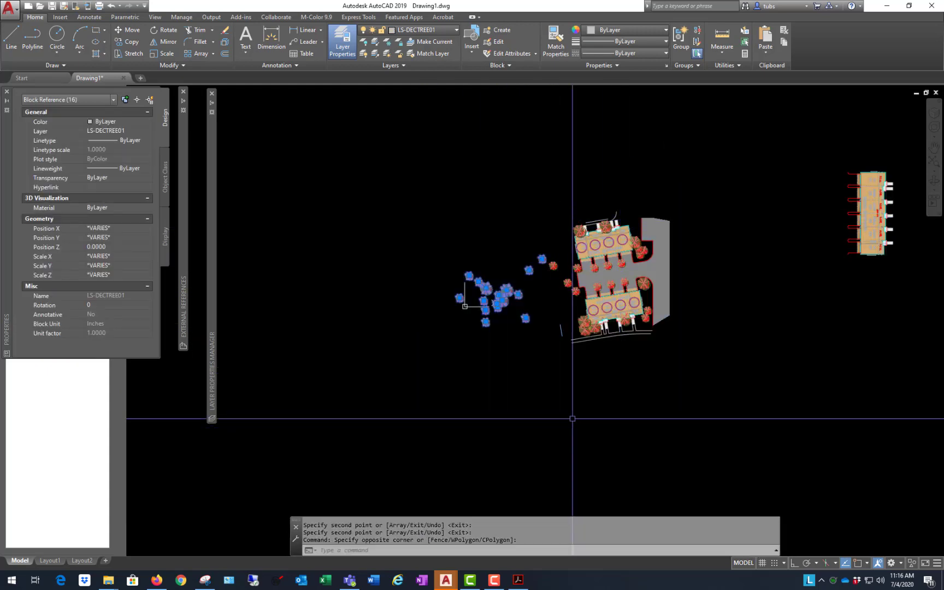
type("e")
key("Return")
Step: Move the remaining stray small tree beside the two trees west of the driveway's closed end to form a cluster
scroll(571, 284, "up", 5)
left_click(492, 208)
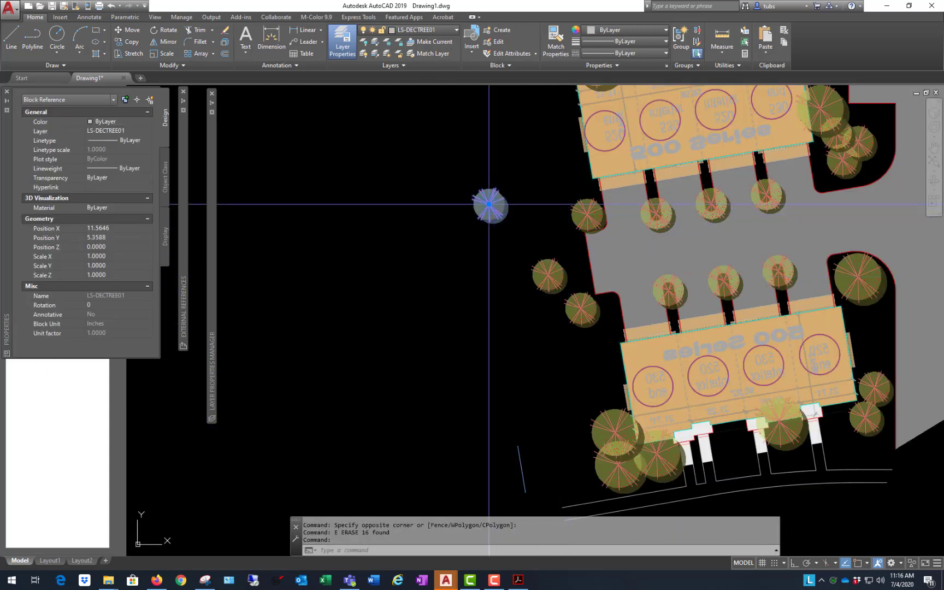
left_click(490, 206)
scroll(573, 281, "down", 5)
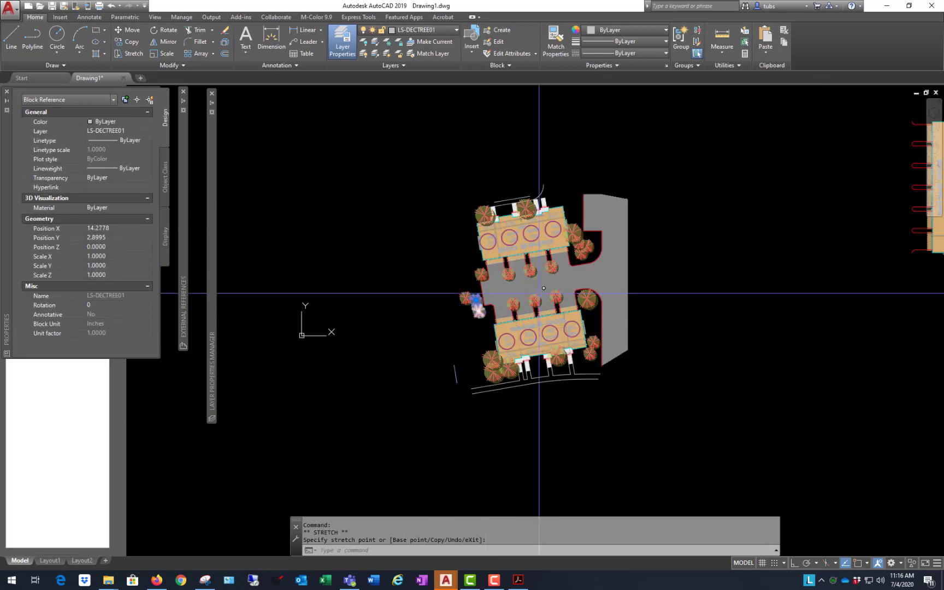
key("Escape")
scroll(546, 257, "up", 2)
scroll(526, 367, "up", 4)
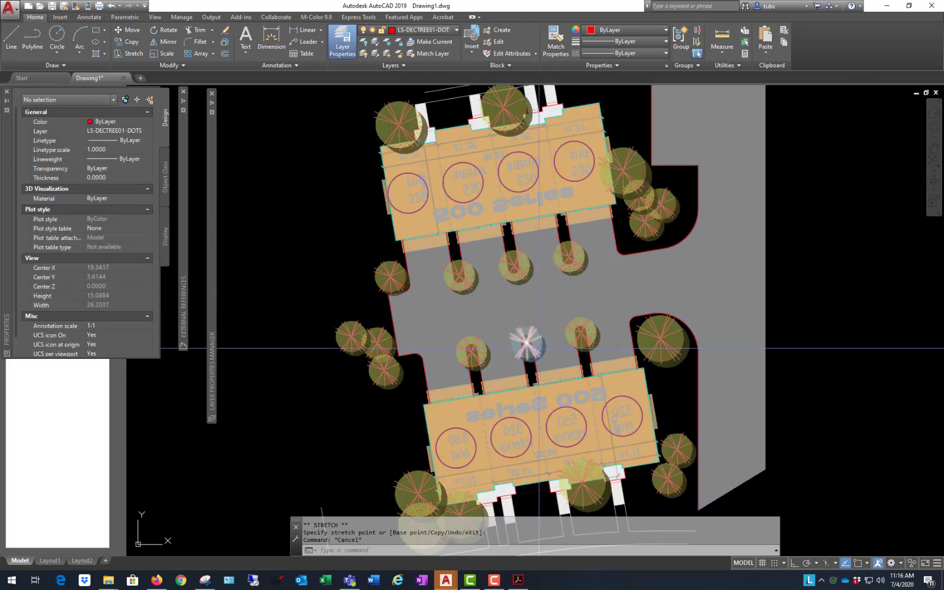
scroll(535, 295, "down", 2)
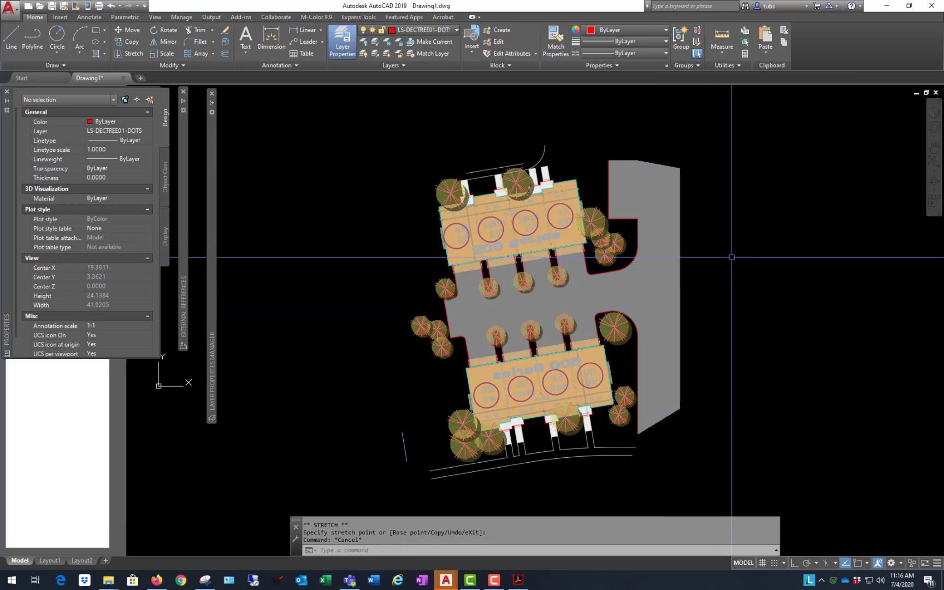
Step: Select all tree blocks similar to the one at the upper building's southwest corner and send them to the back of the draw order
left_click(443, 286)
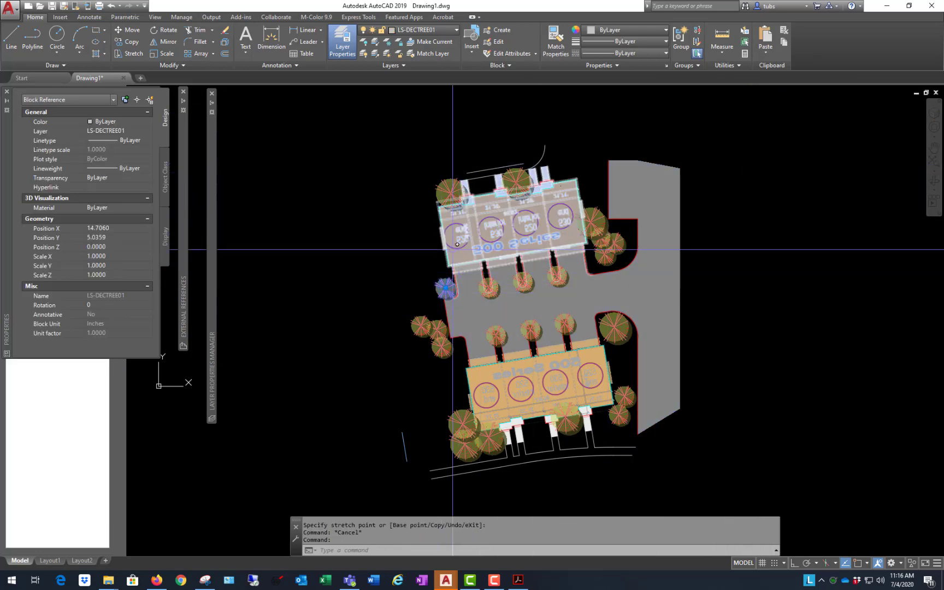
right_click(390, 170)
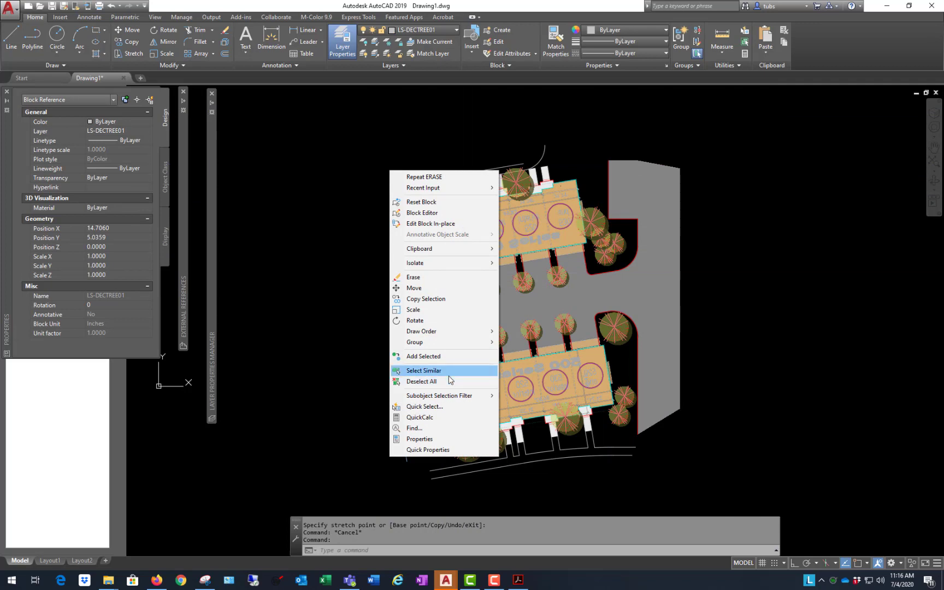
left_click(429, 370)
type("D")
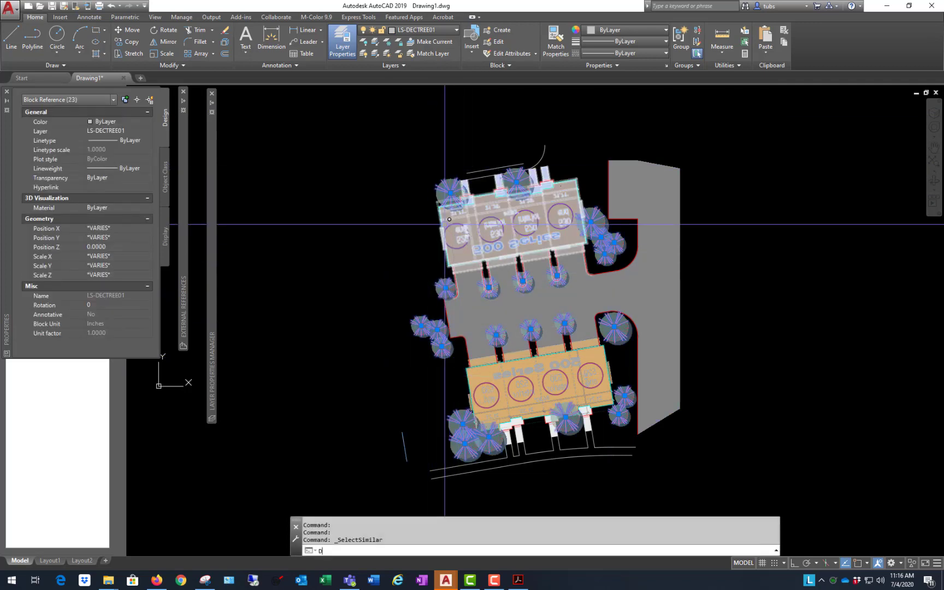
type("R")
key("Return")
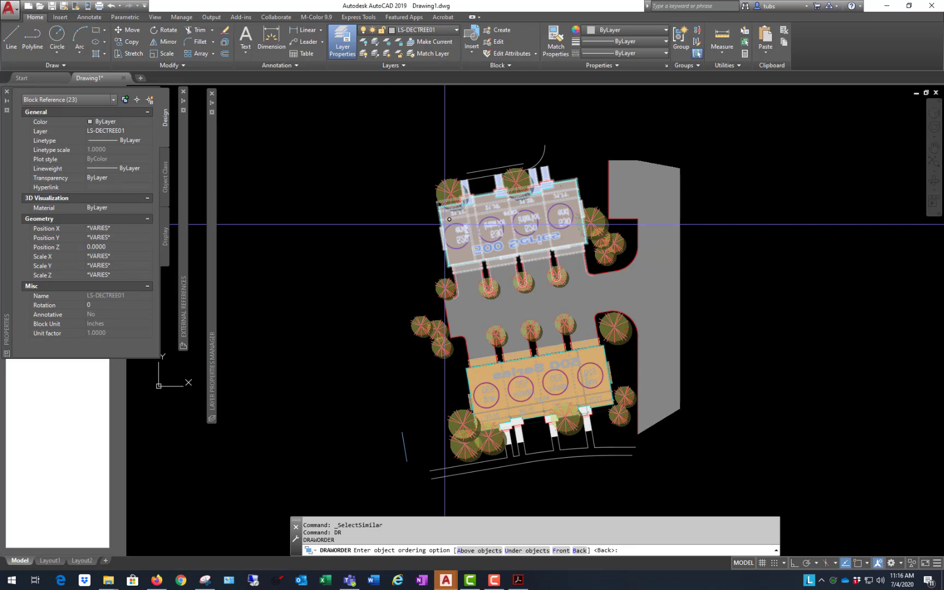
type("B")
key("Return")
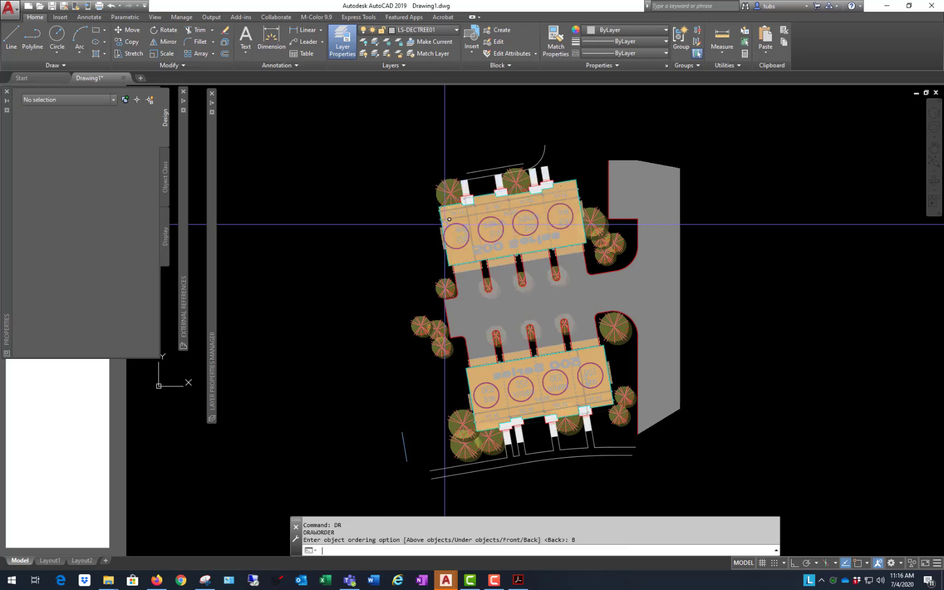
key("Return")
key("Escape")
scroll(631, 447, "up", 3)
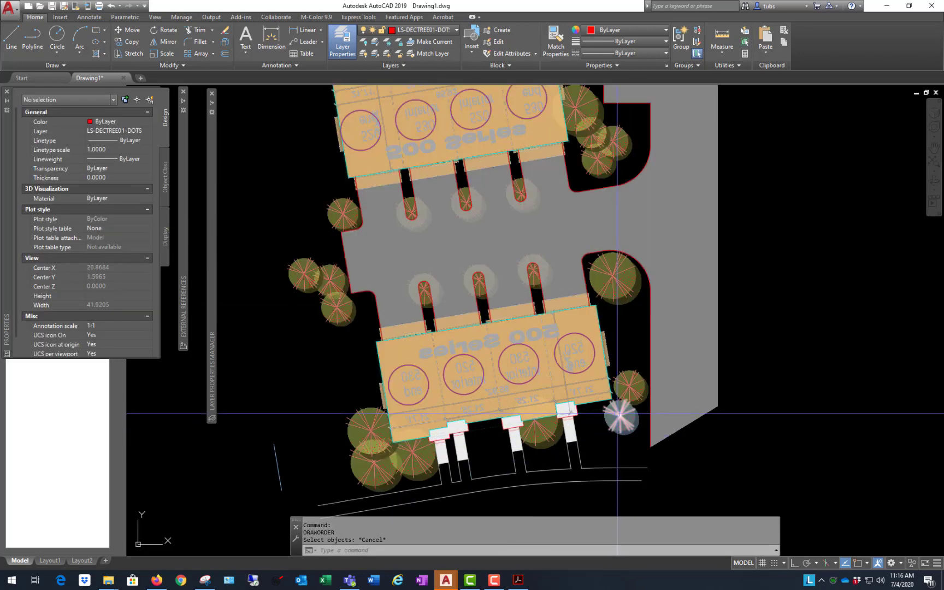
Step: Switch to Layout1, fit the whole site plan inside its viewport, and return to paper space
left_click(580, 235)
key("Escape")
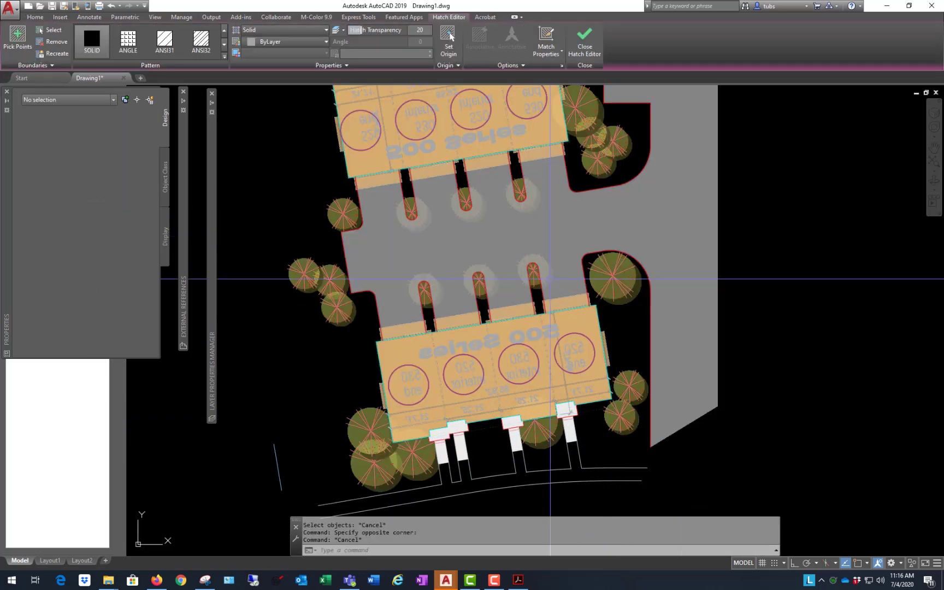
left_click(49, 561)
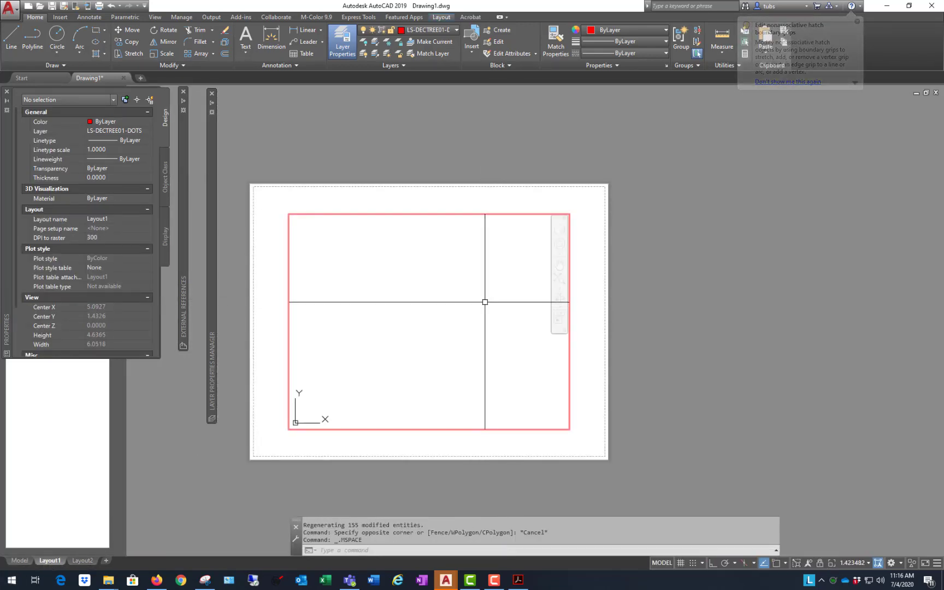
scroll(485, 301, "down", 8)
scroll(486, 274, "up", 4)
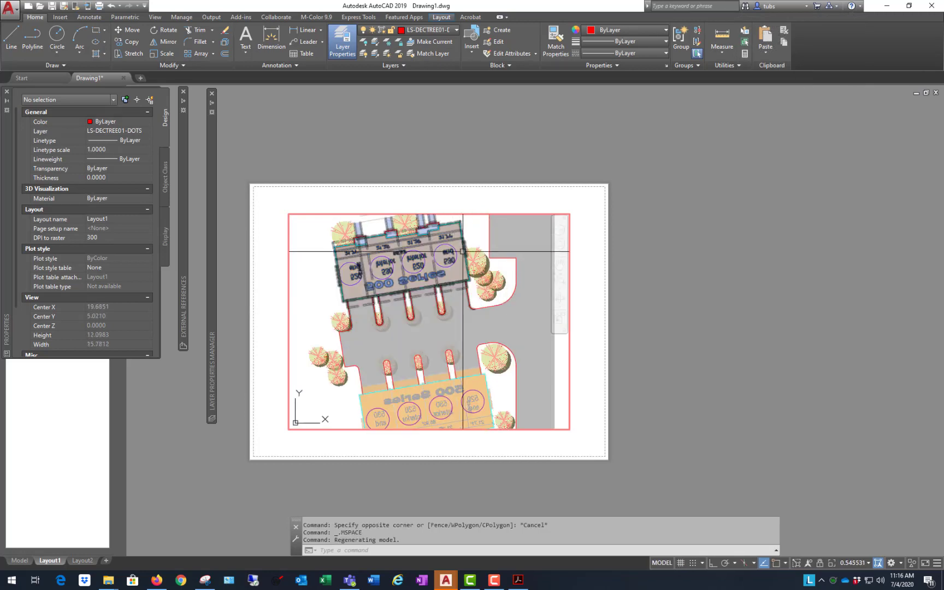
scroll(463, 252, "down", 3)
double_click(384, 138)
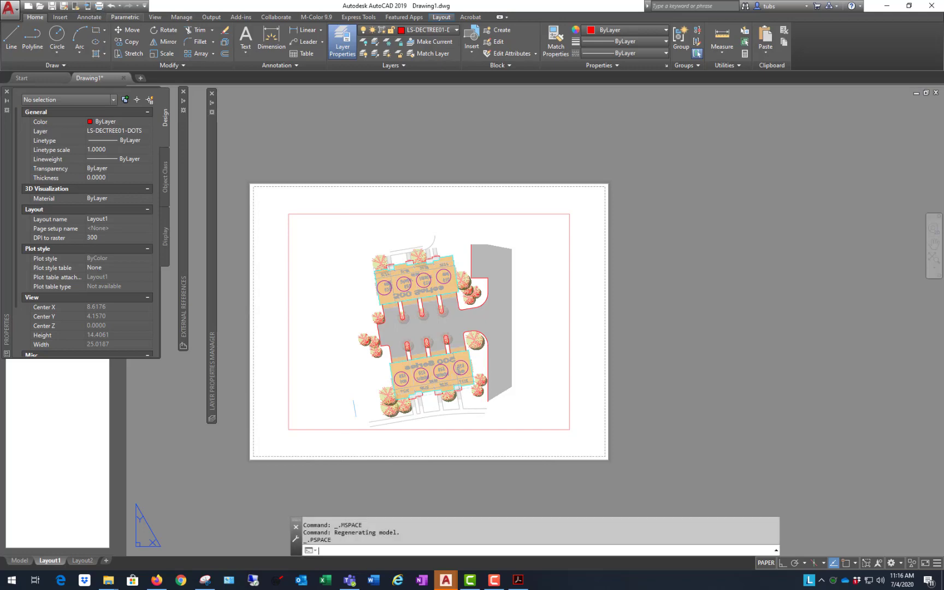
Step: Preview the Layout1 plot using the previous plot's page setup
key("ctrl+p")
left_click(471, 186)
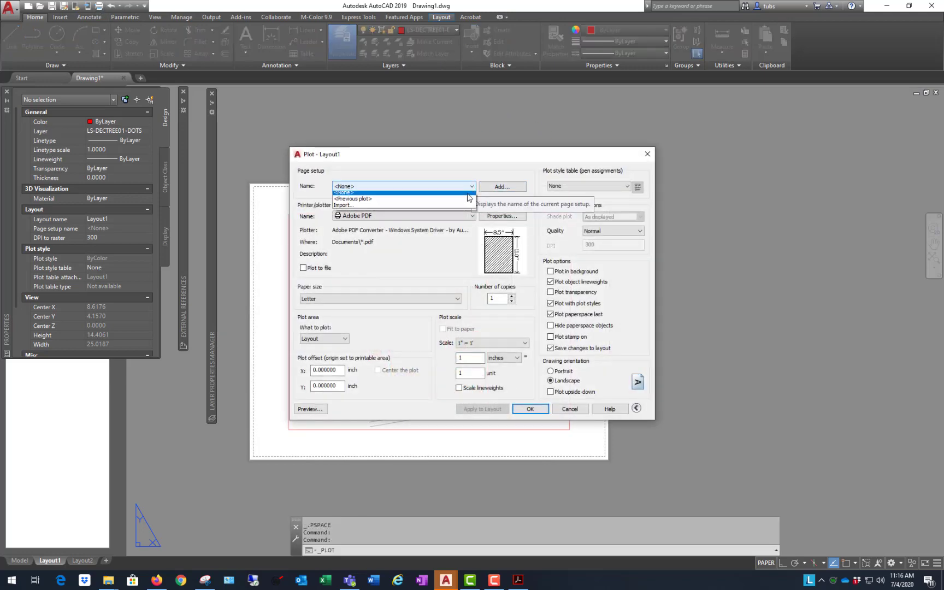
left_click(432, 202)
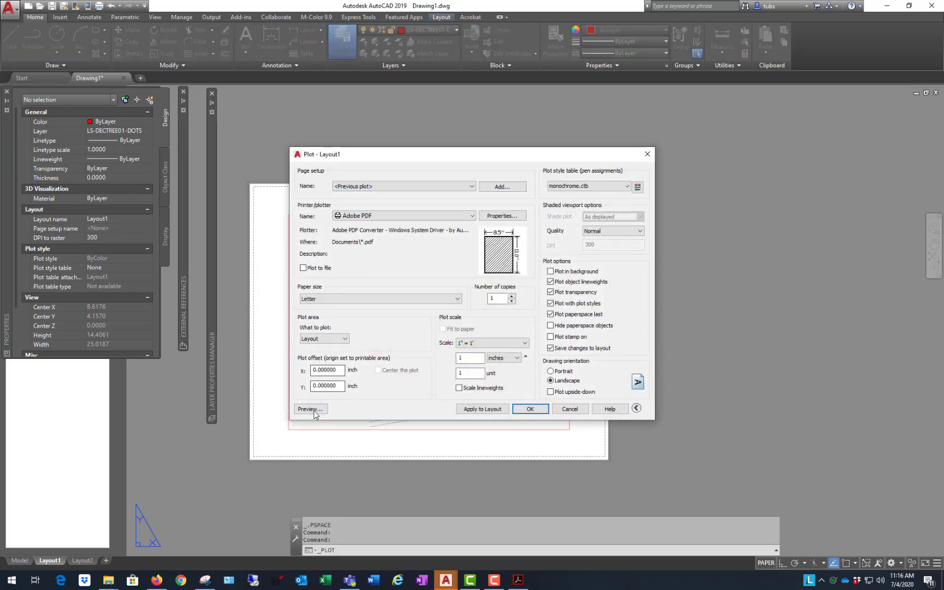
left_click(314, 410)
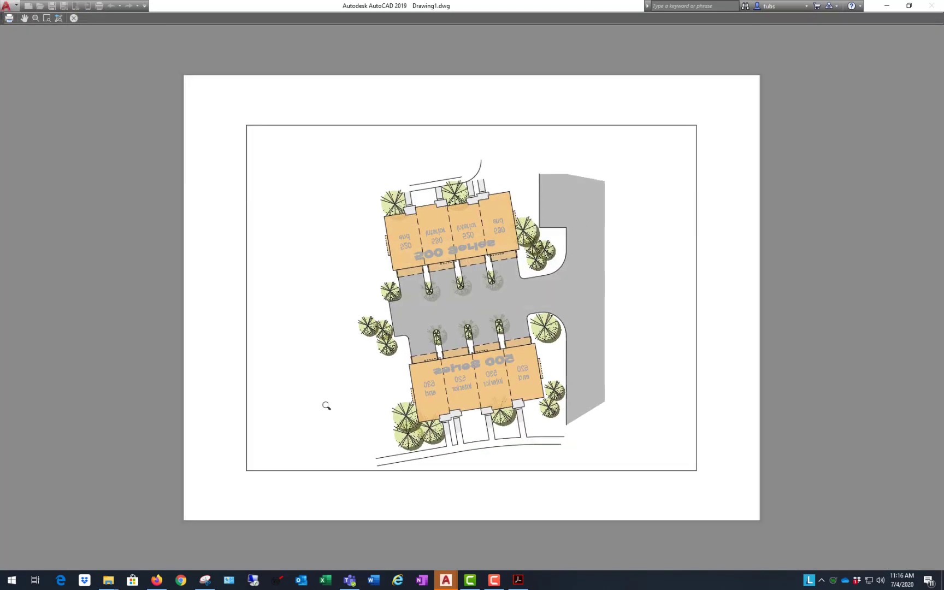
Step: Examine how the trees overlap the buildings and pavement in the plot preview, and cancel the plot
scroll(326, 405, "up", 2)
scroll(564, 313, "down", 1)
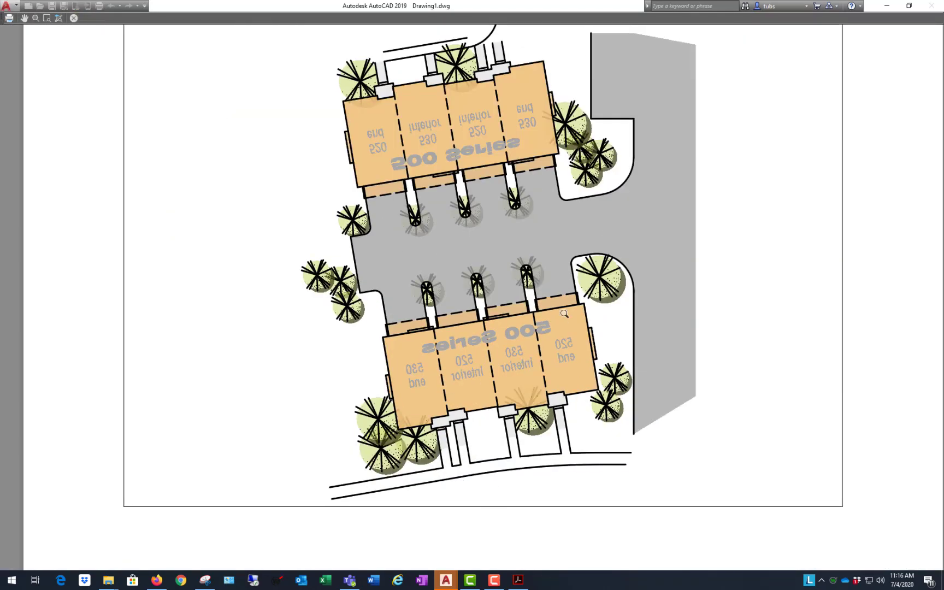
scroll(521, 327, "down", 2)
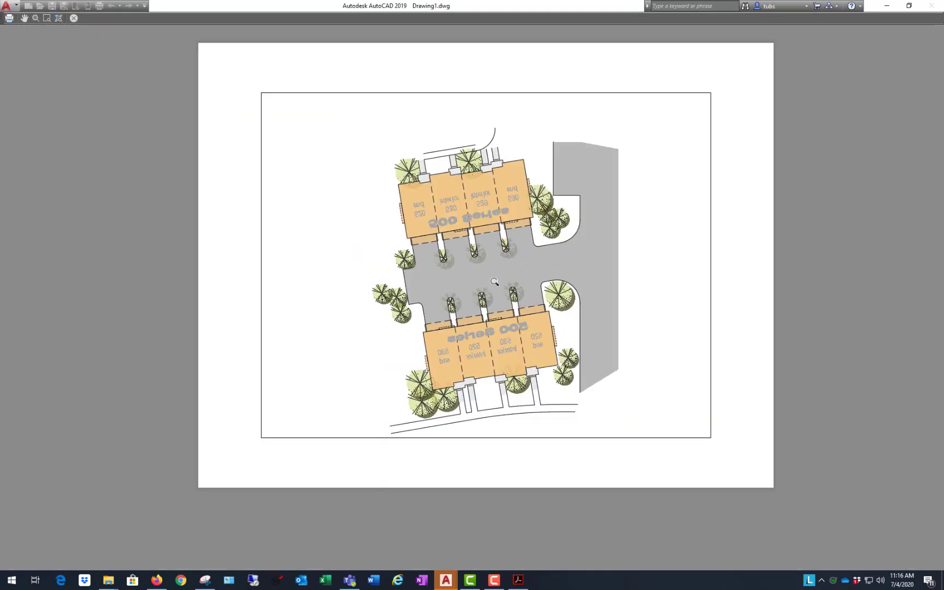
scroll(494, 282, "up", 2)
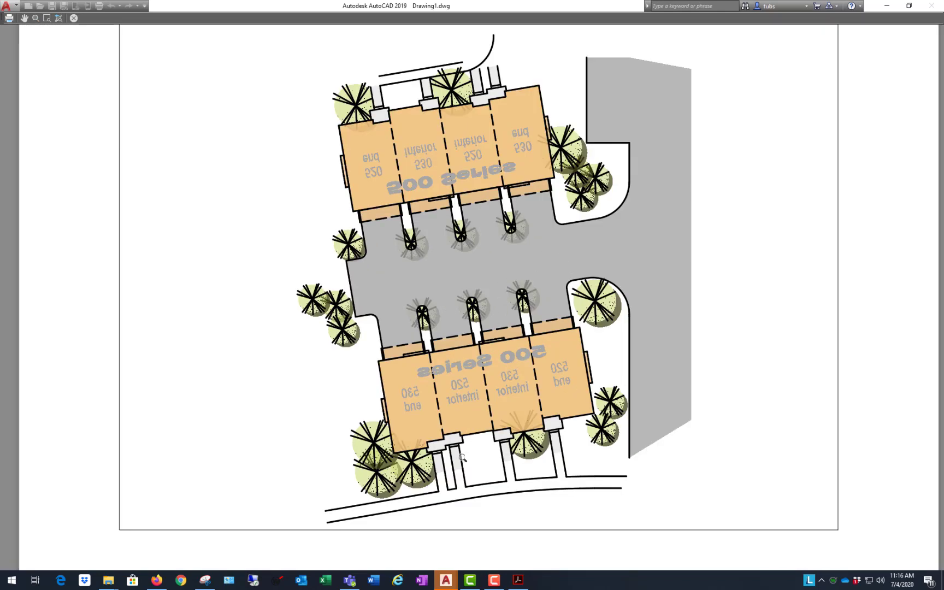
right_click(535, 279)
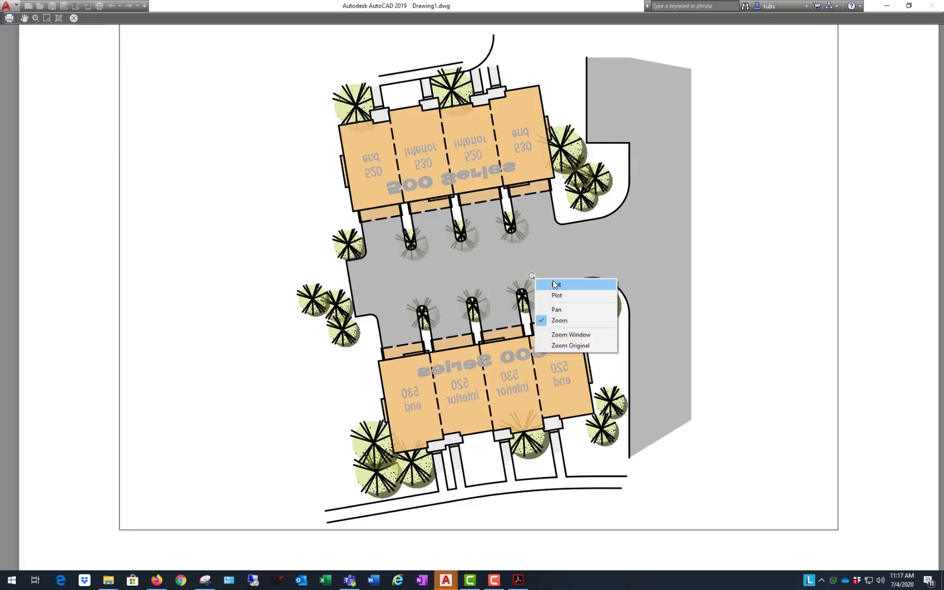
left_click(543, 282)
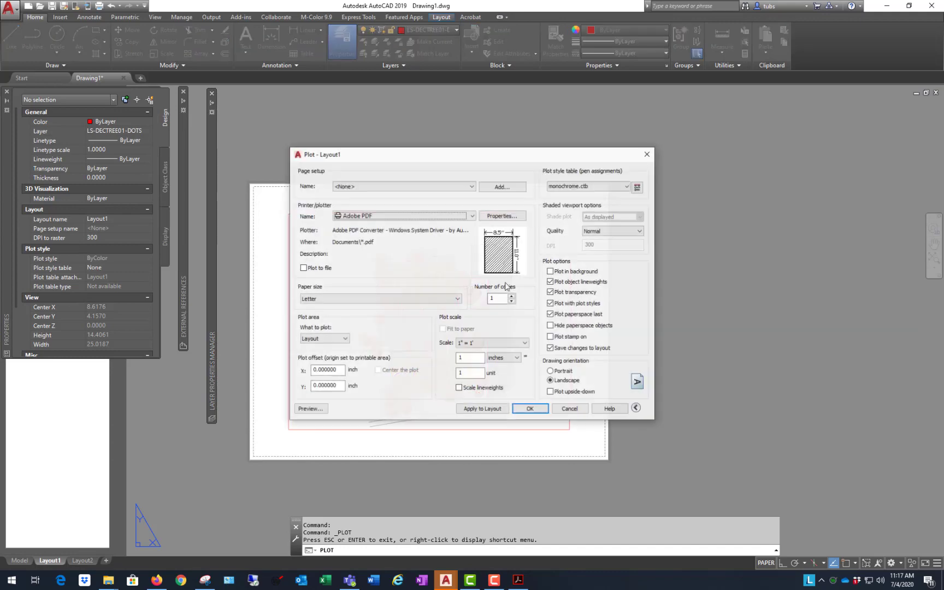
left_click(570, 409)
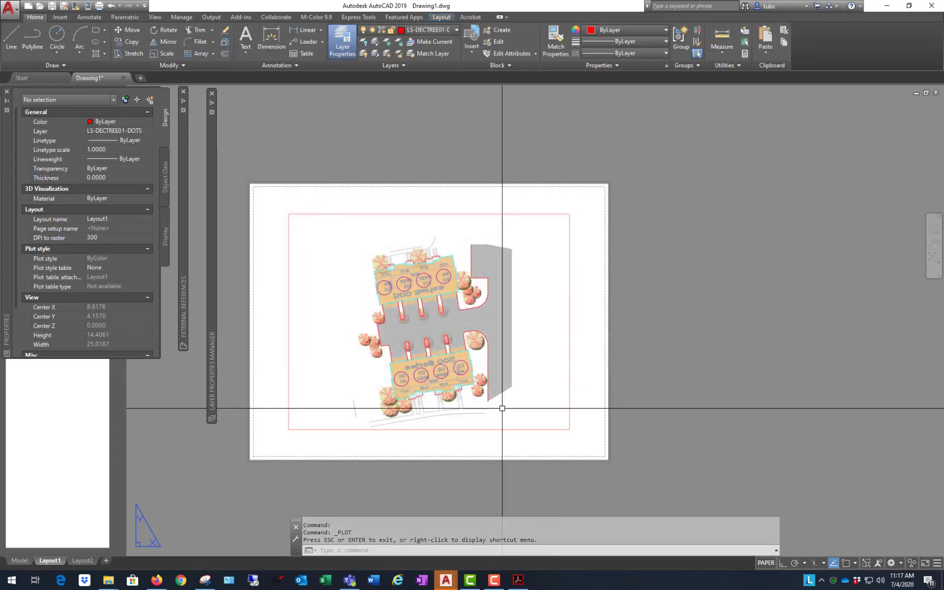
Step: Bring all the tree blocks in the viewport to the front of the draw order and return to paper space
left_click(351, 380)
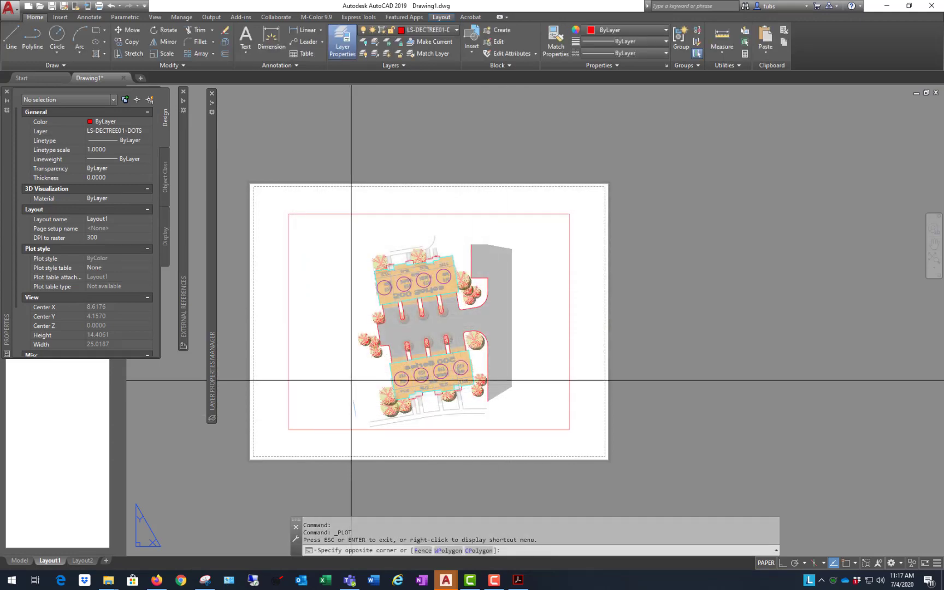
double_click(375, 350)
right_click(337, 266)
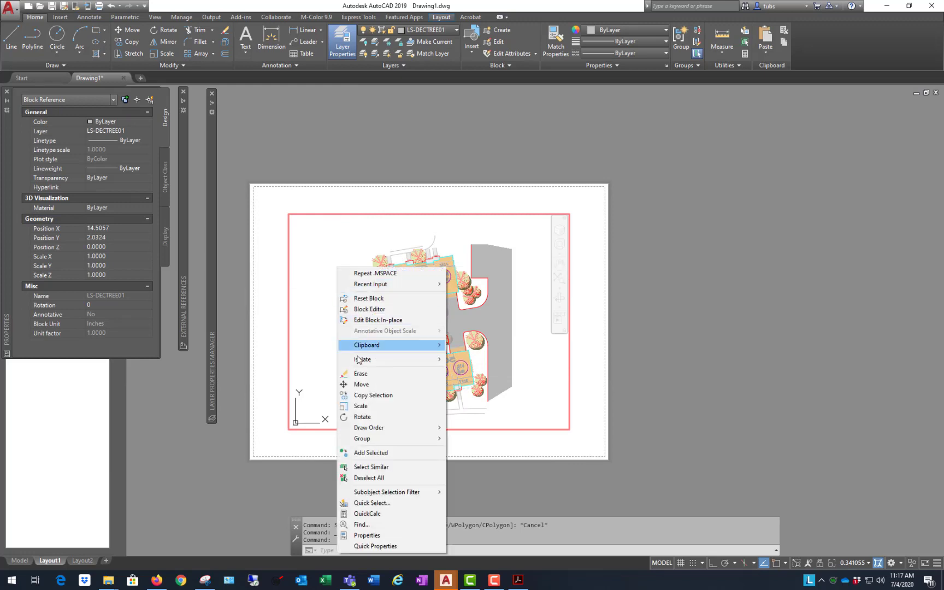
left_click(377, 467)
type("DR")
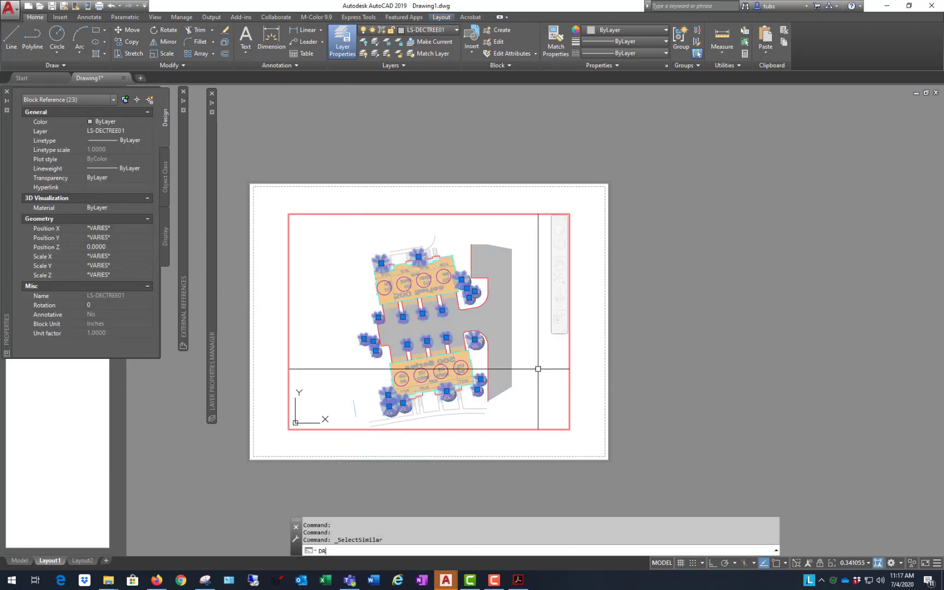
key("Return")
type("F")
key("Return")
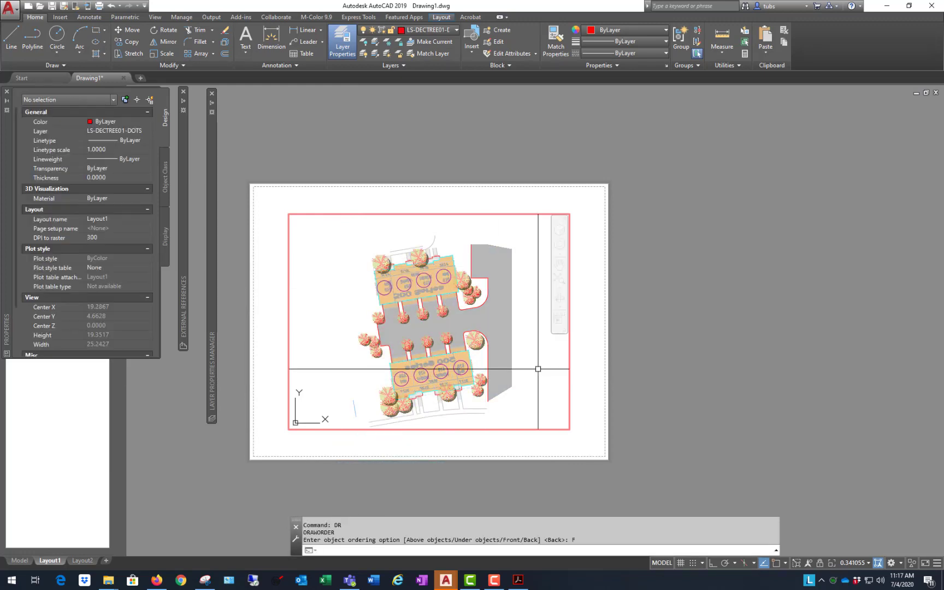
double_click(565, 162)
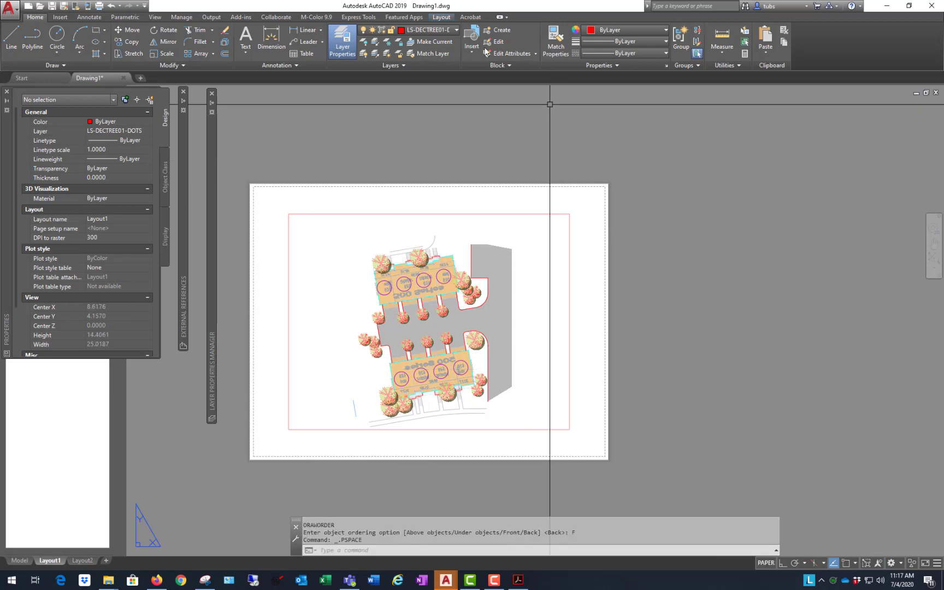
Step: Apply the previous plot's page setup to Layout1 again and preview the reordered trees
left_click(99, 6)
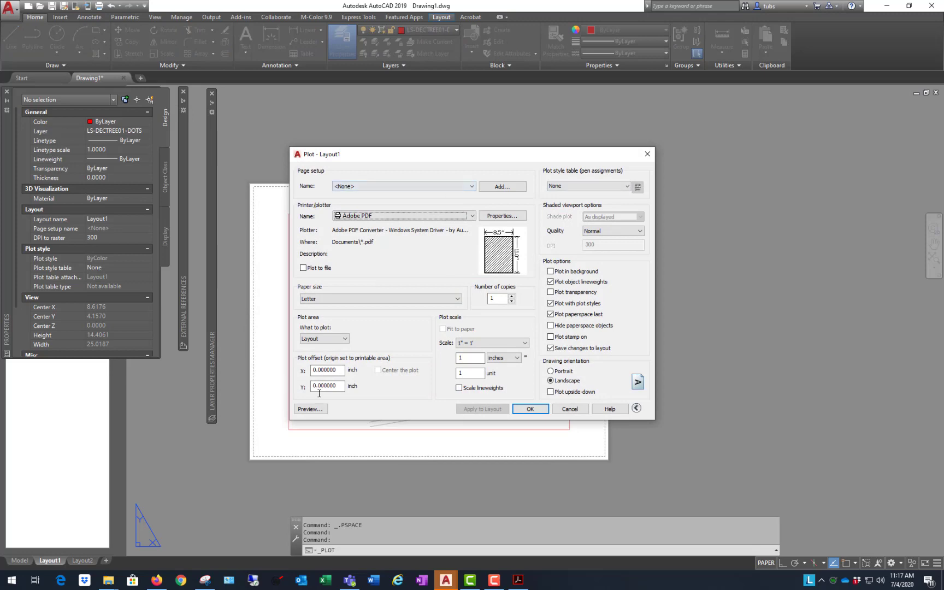
left_click(462, 187)
left_click(423, 202)
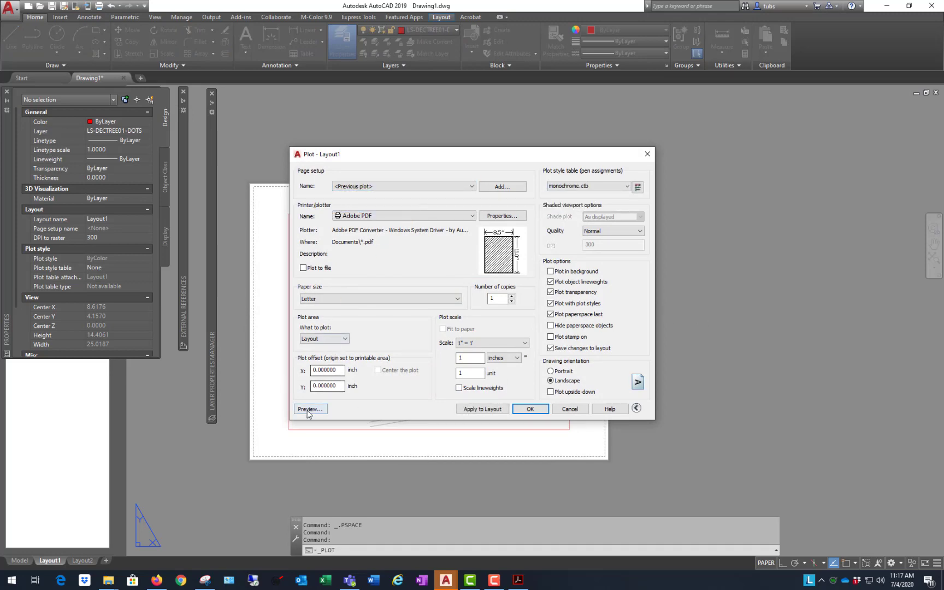
left_click(309, 409)
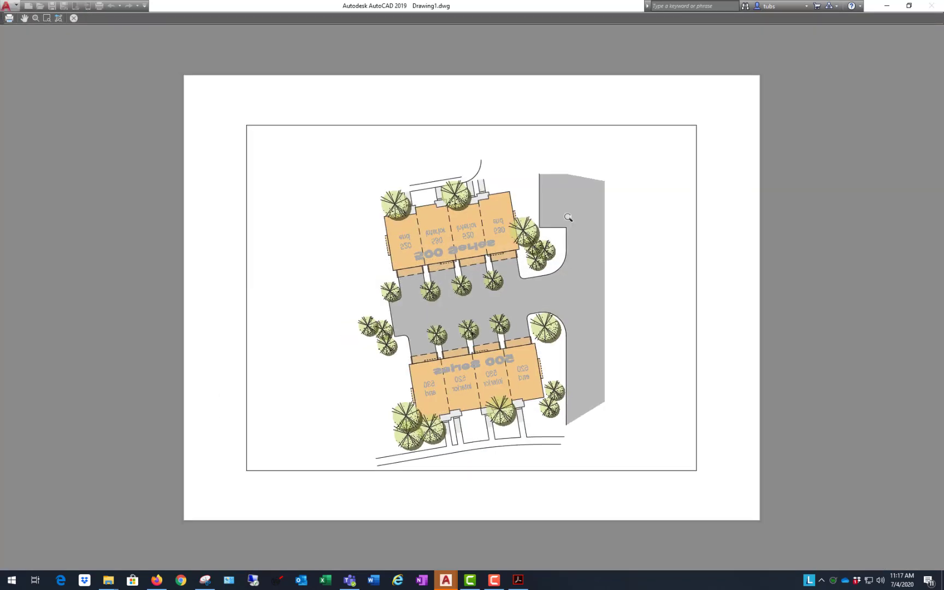
Step: Inspect the trees, their shadows and transparency up close across the site plan preview, and return to the plot settings
scroll(525, 374, "up", 2)
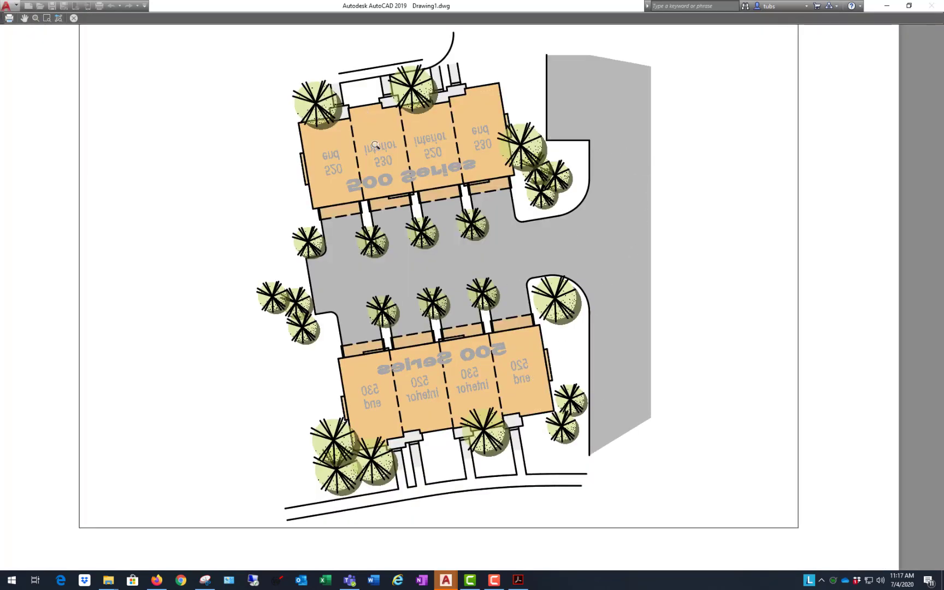
scroll(467, 410, "up", 6)
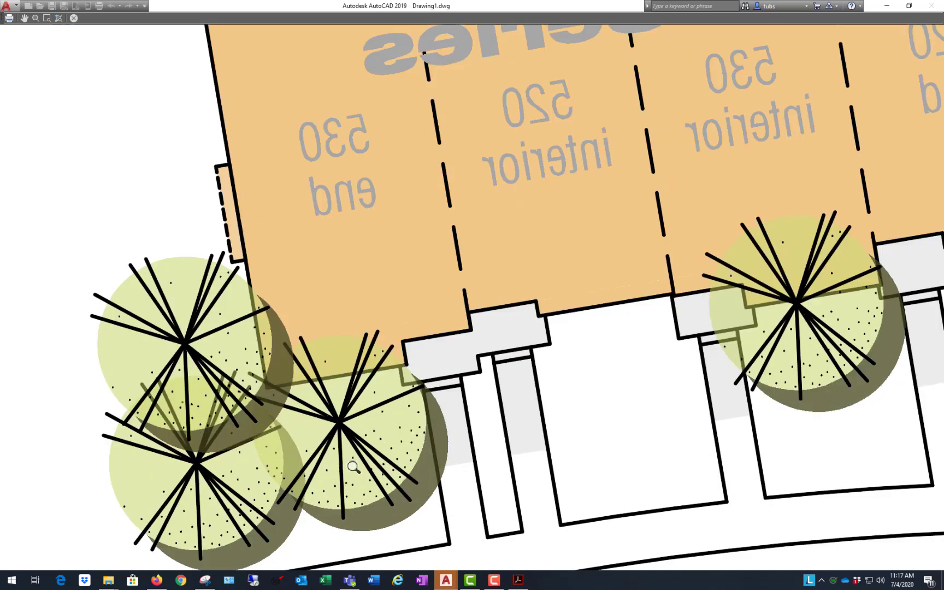
scroll(410, 413, "down", 4)
scroll(411, 414, "down", 2)
scroll(530, 265, "up", 2)
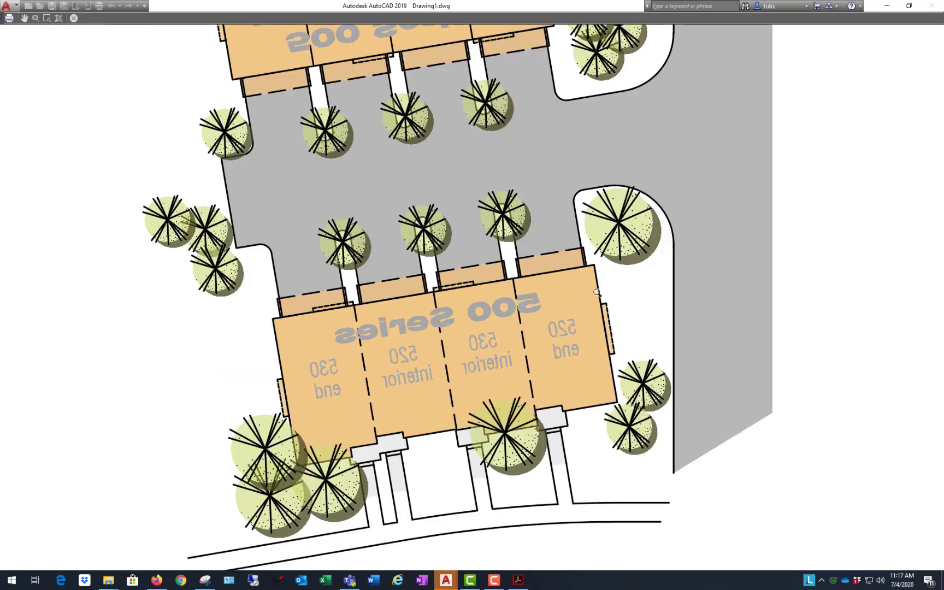
scroll(684, 228, "up", 2)
scroll(655, 182, "up", 3)
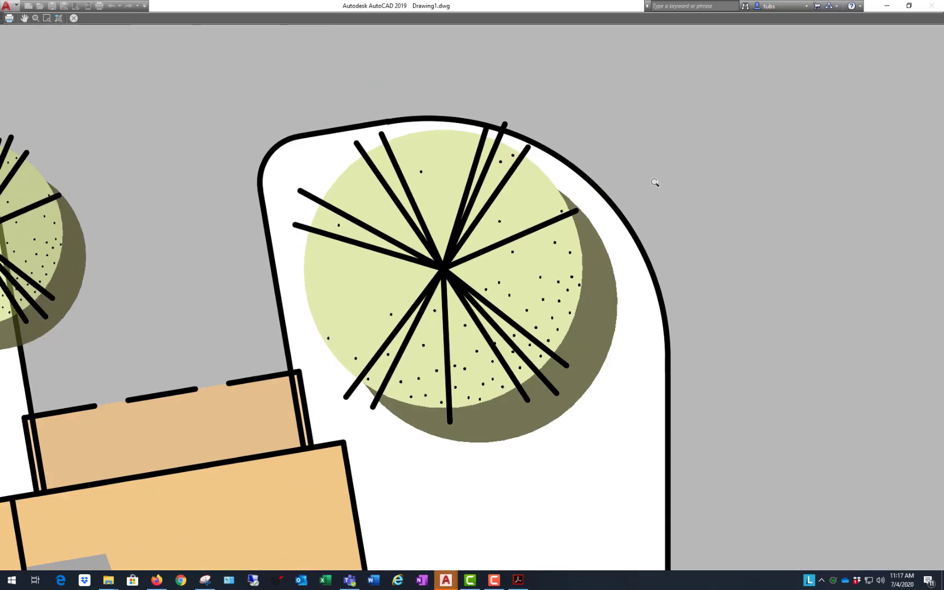
scroll(563, 243, "down", 8)
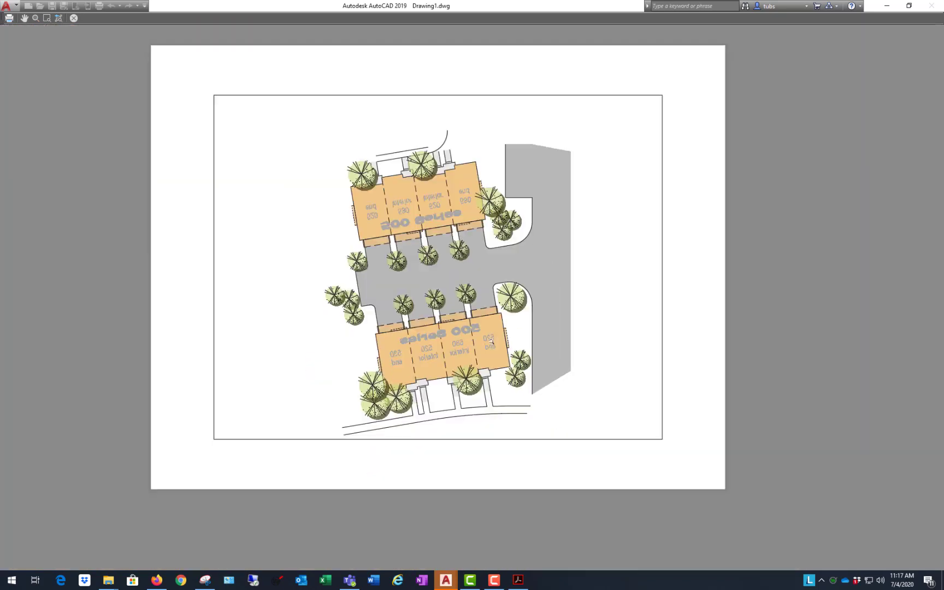
scroll(483, 267, "up", 2)
scroll(475, 342, "up", 1)
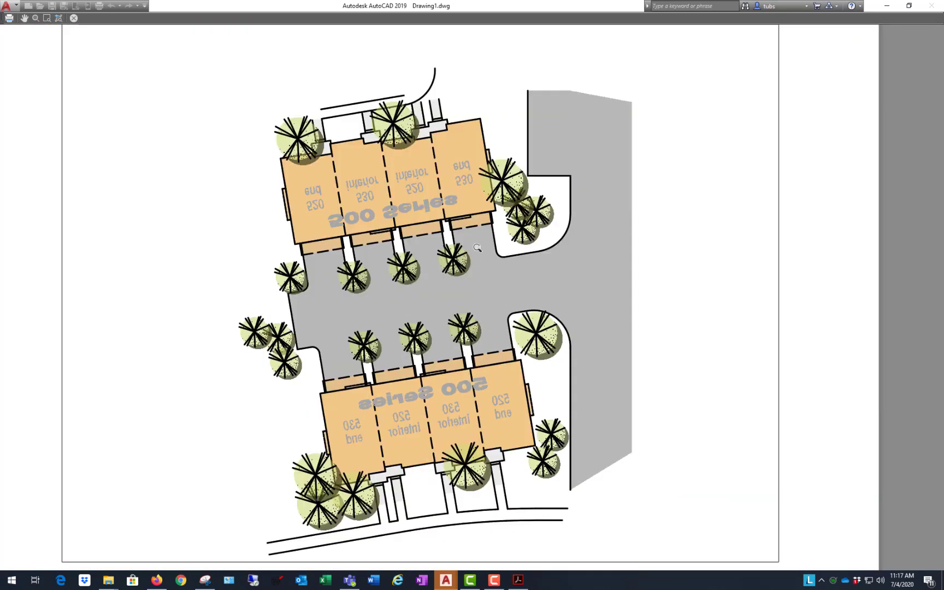
scroll(436, 326, "down", 2)
right_click(468, 266)
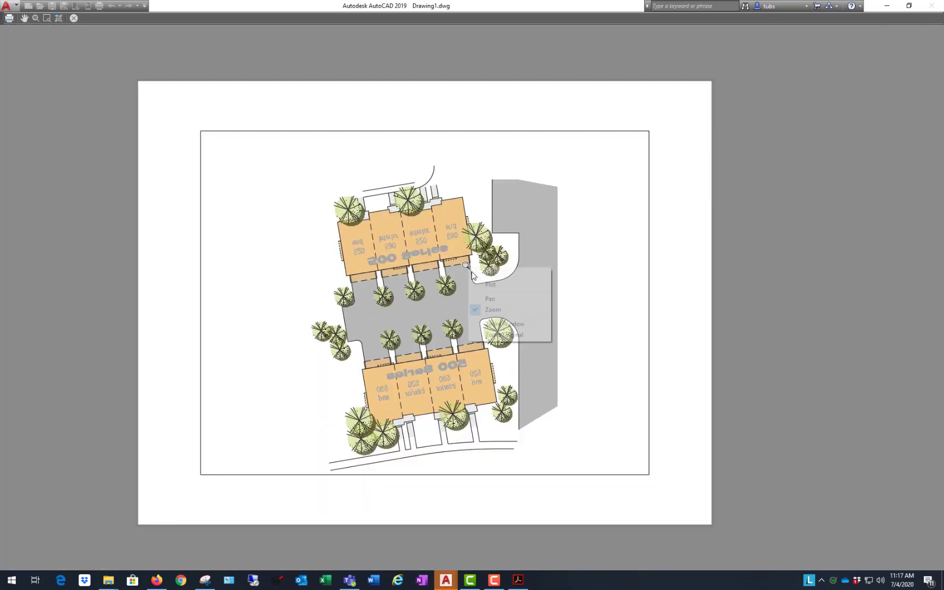
left_click(491, 273)
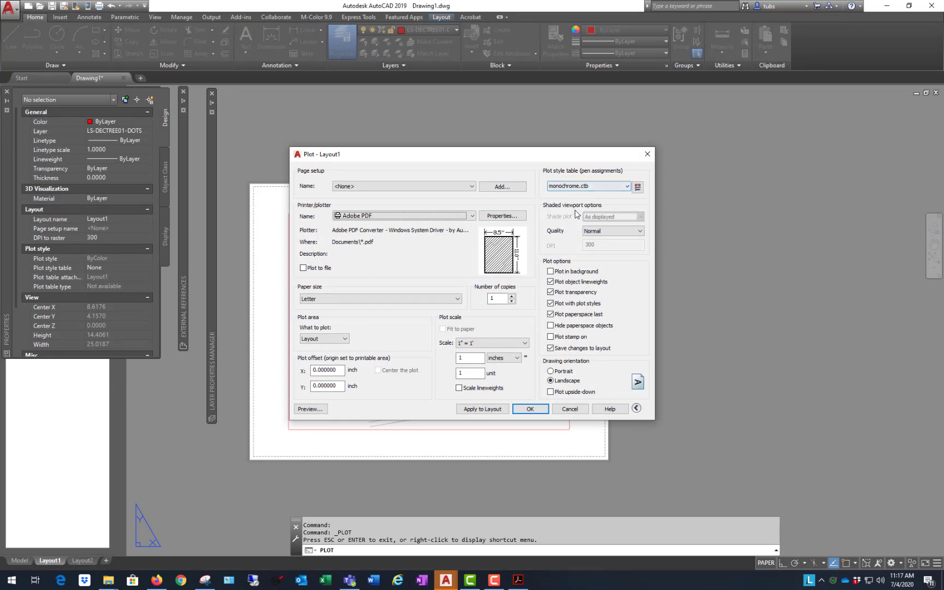
Step: Open the monochrome.ctb plot style table for editing and review the properties of its color styles down to Color 255
left_click_drag(537, 156, 545, 135)
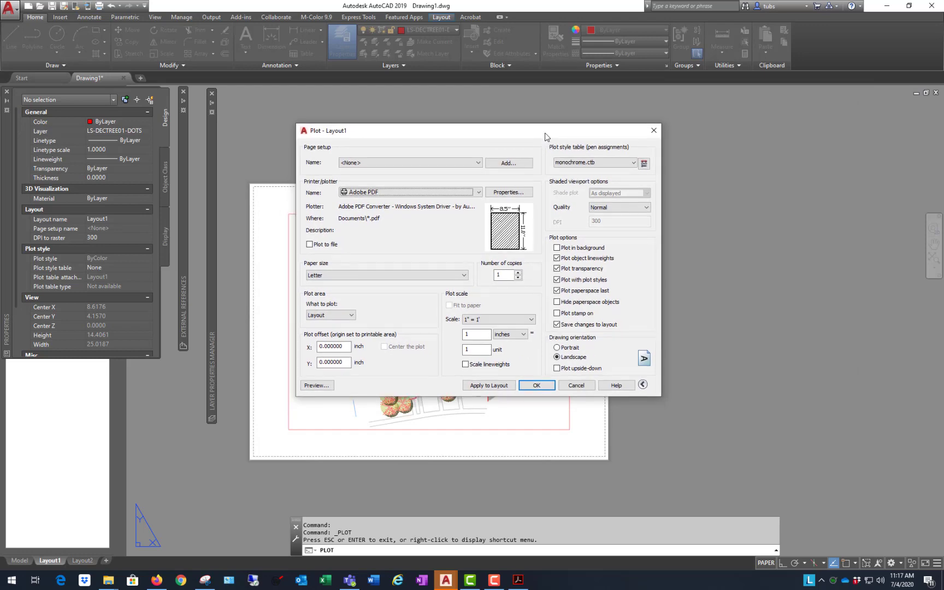
left_click(644, 164)
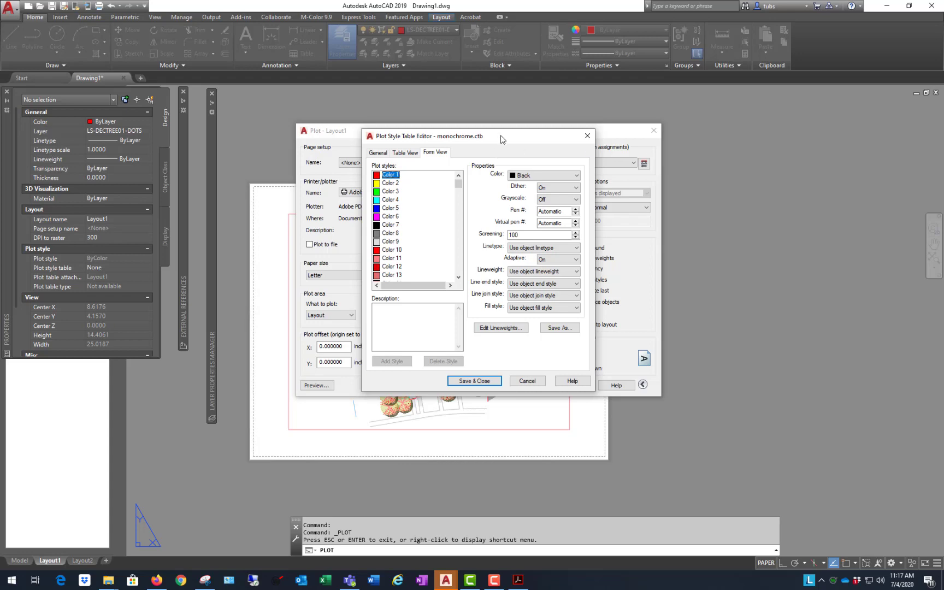
left_click_drag(491, 141, 604, 114)
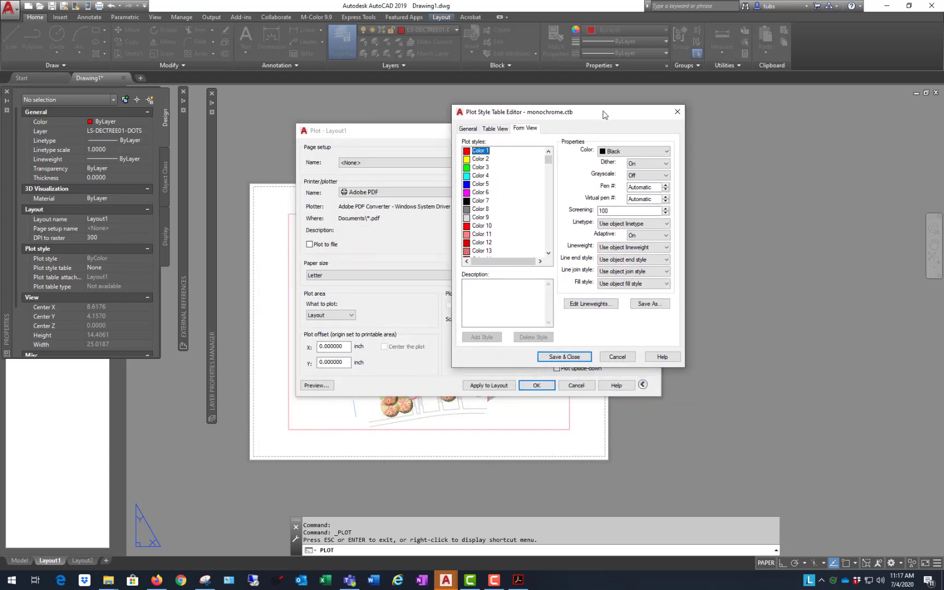
left_click(481, 159)
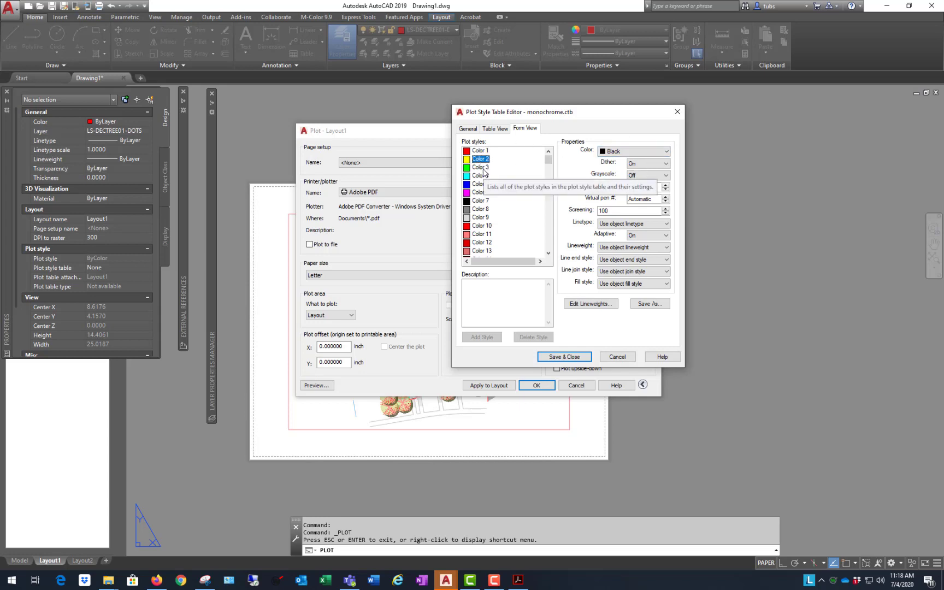
left_click(483, 167)
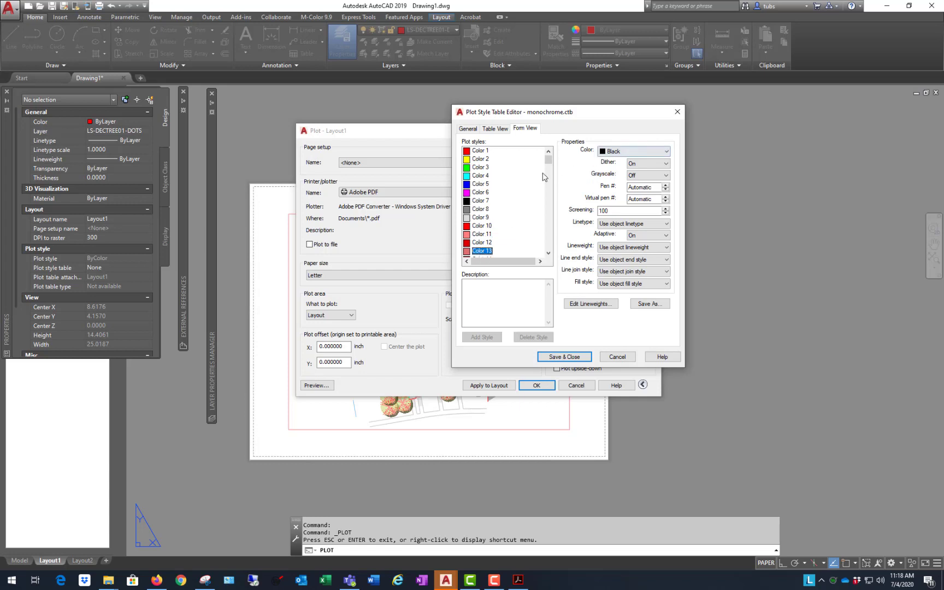
left_click_drag(549, 162, 549, 245)
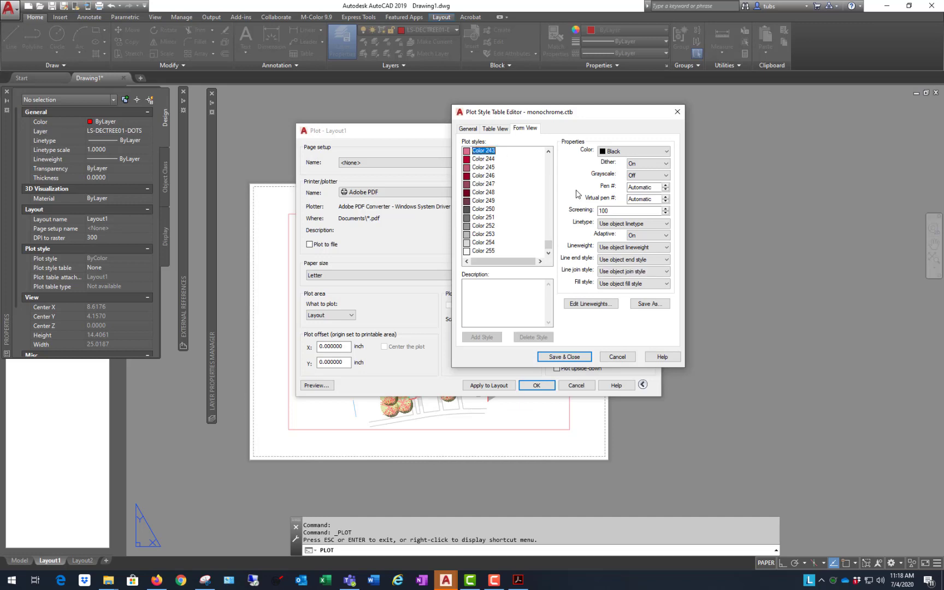
Step: Leave the monochrome.ctb plot style table without saving edits and preview the Layout1 plot
left_click_drag(552, 247, 565, 154)
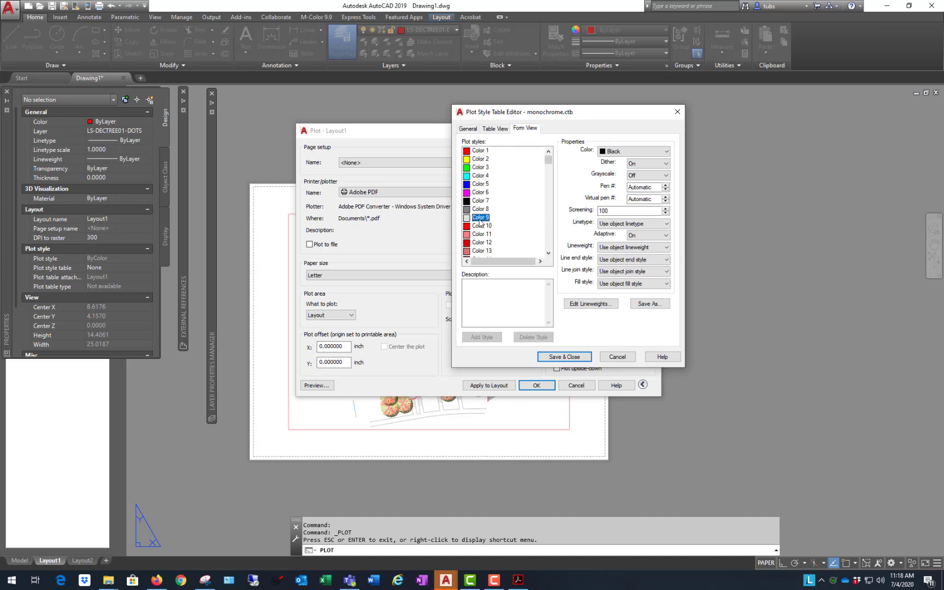
left_click(617, 357)
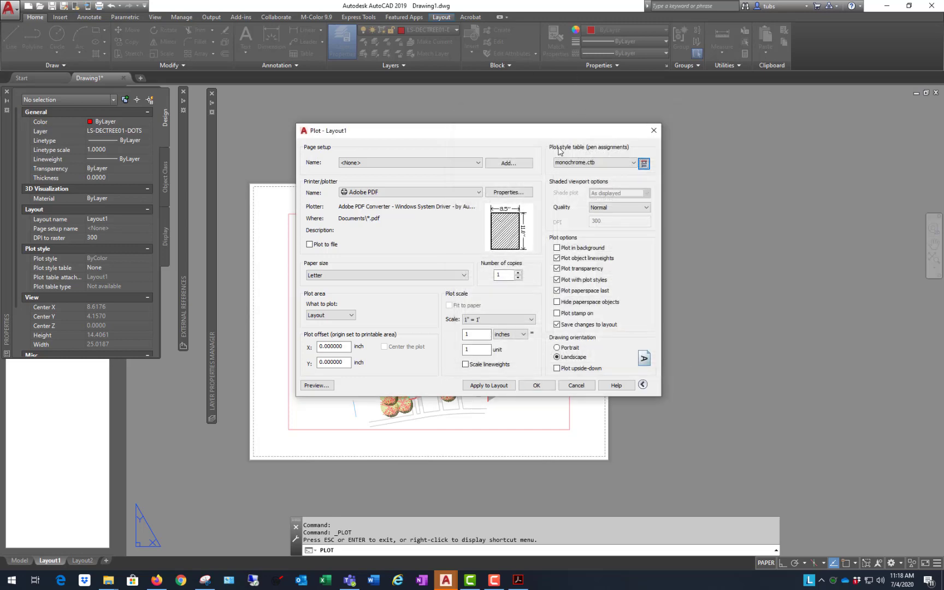
left_click_drag(574, 131, 600, 122)
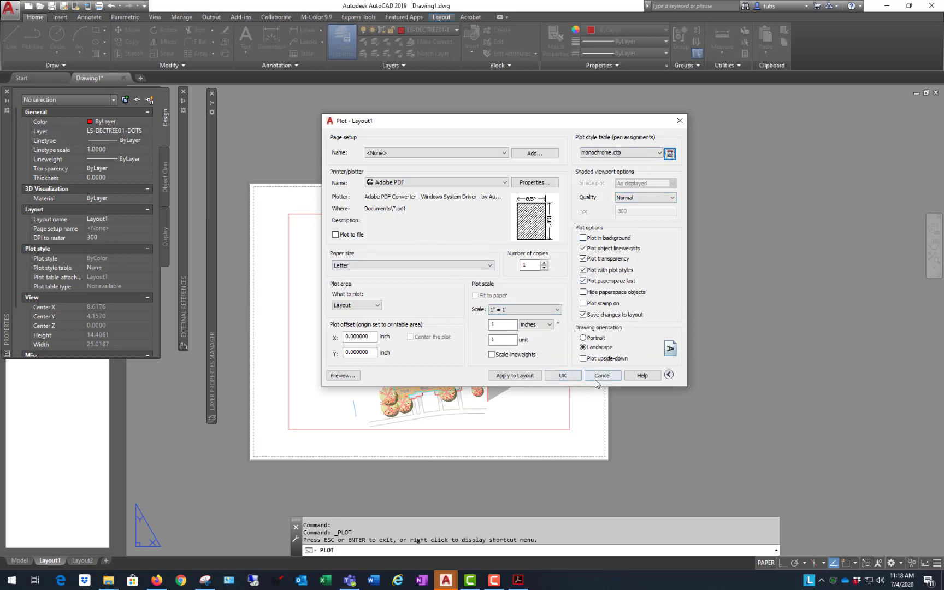
left_click(343, 376)
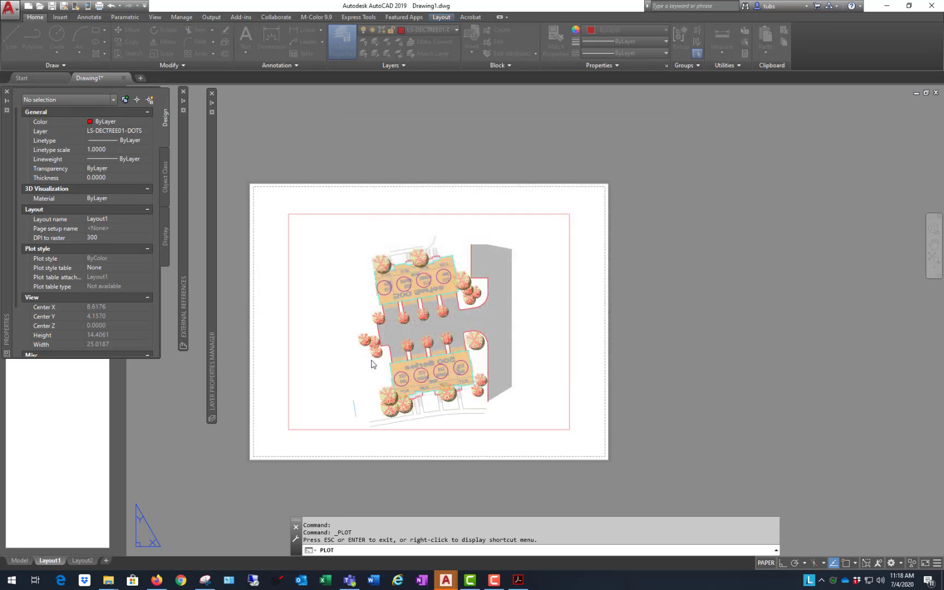
Step: Examine the building outlines, trees and shadows across the monochrome plot preview, and return to the plot settings
scroll(455, 403, "up", 6)
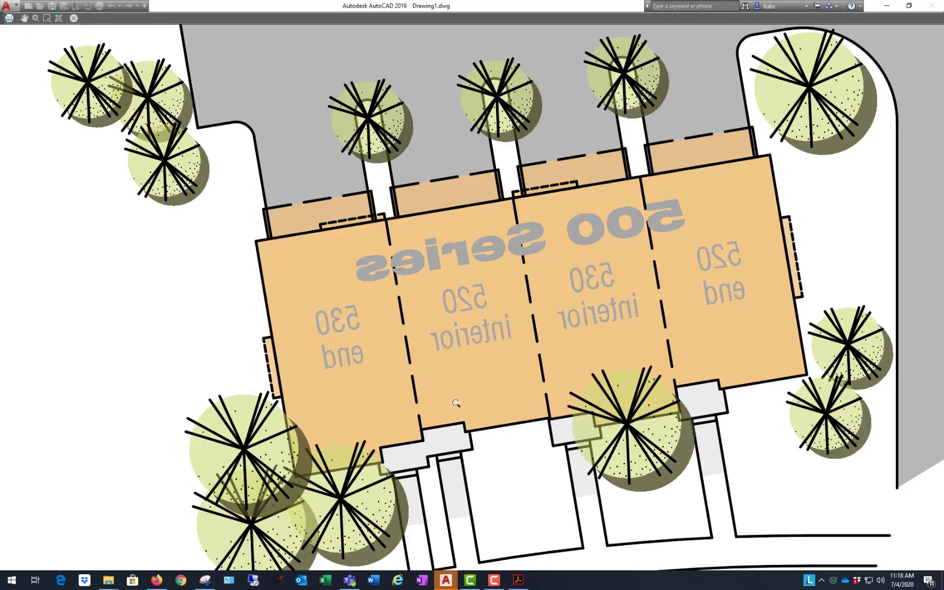
scroll(538, 249, "down", 2)
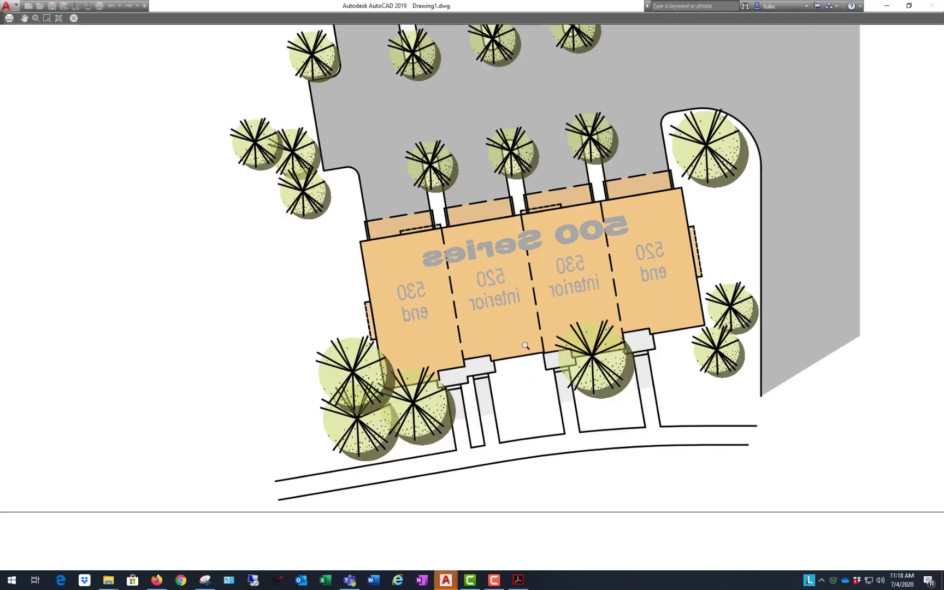
scroll(526, 345, "up", 2)
scroll(468, 295, "down", 2)
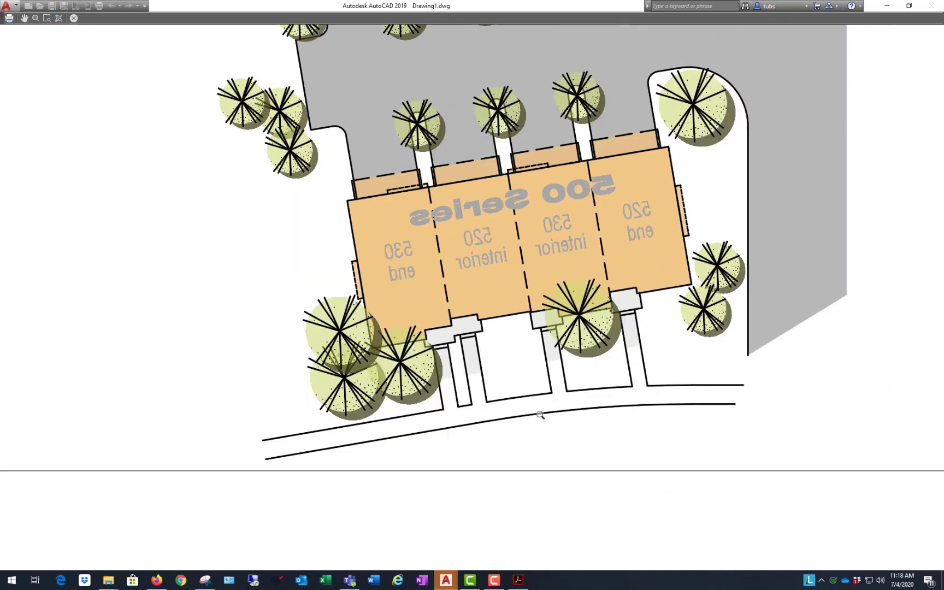
scroll(458, 405, "down", 4)
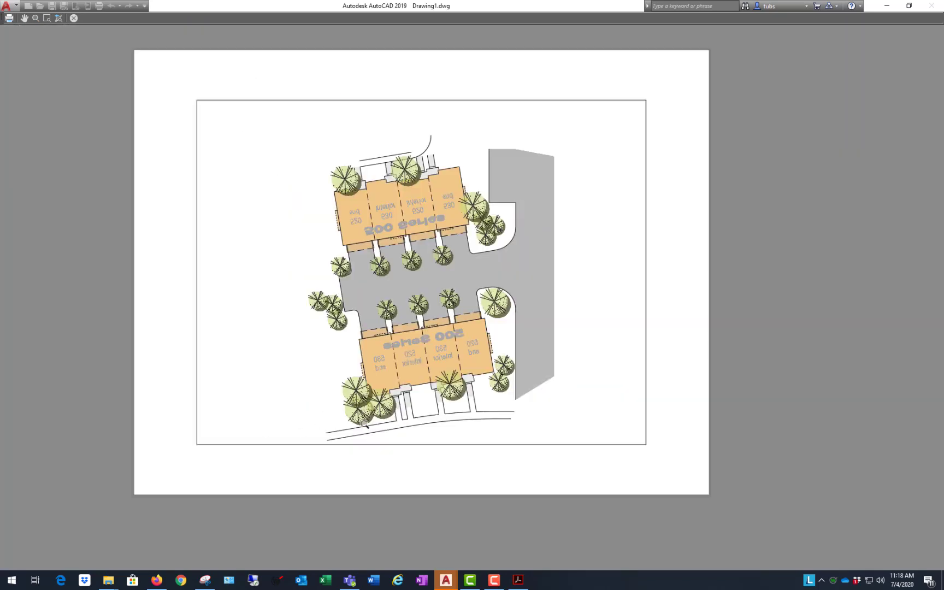
scroll(309, 350, "up", 2)
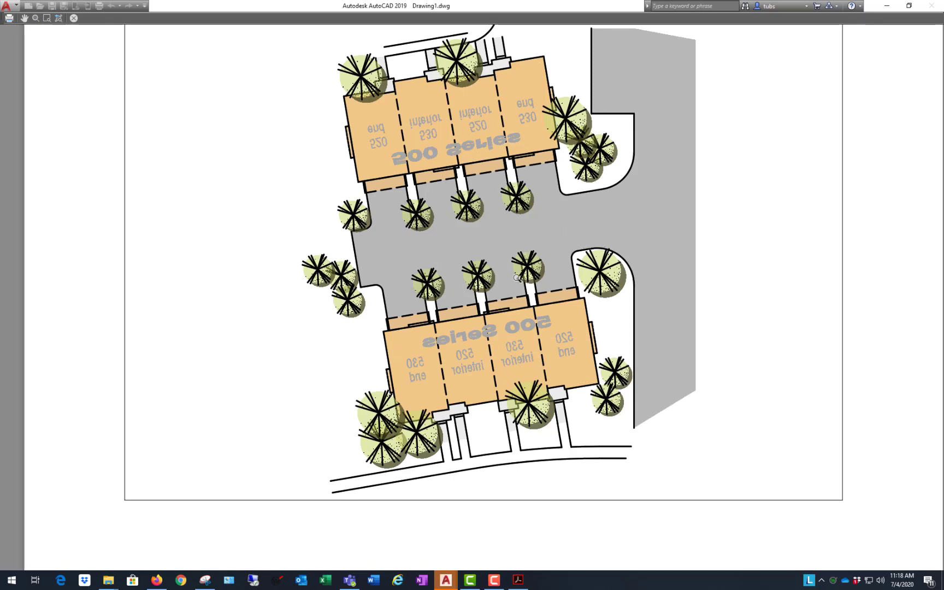
scroll(628, 269, "up", 2)
scroll(573, 270, "down", 4)
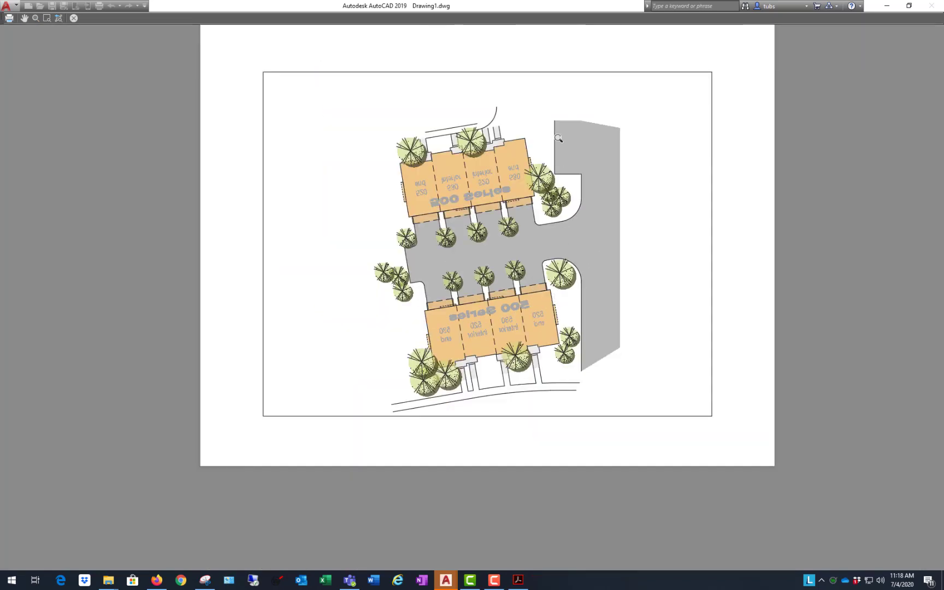
right_click(559, 139)
left_click(583, 156)
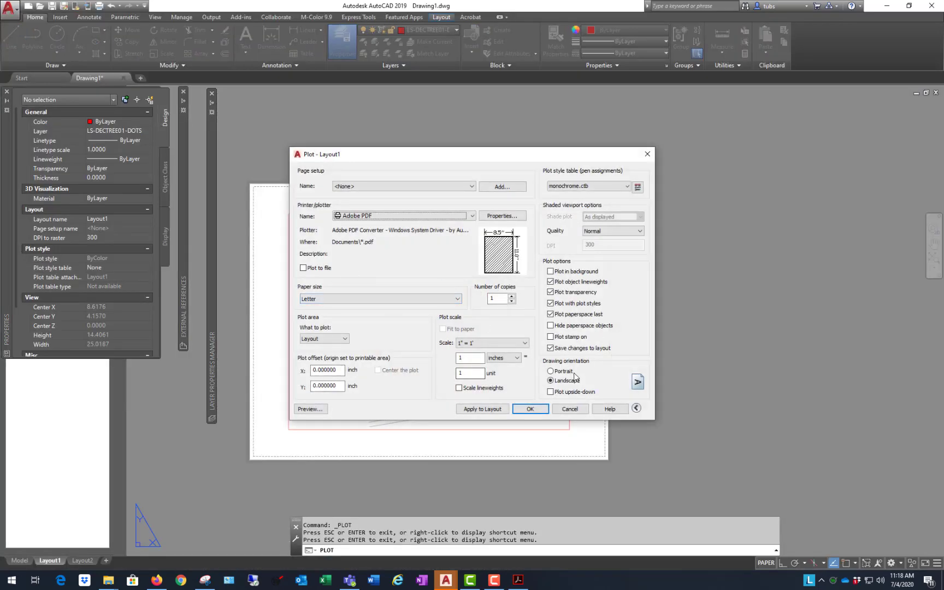
Step: Cancel the plot of Layout1 and switch to model space, viewing the site plan
left_click(570, 409)
left_click(20, 561)
scroll(605, 196, "down", 3)
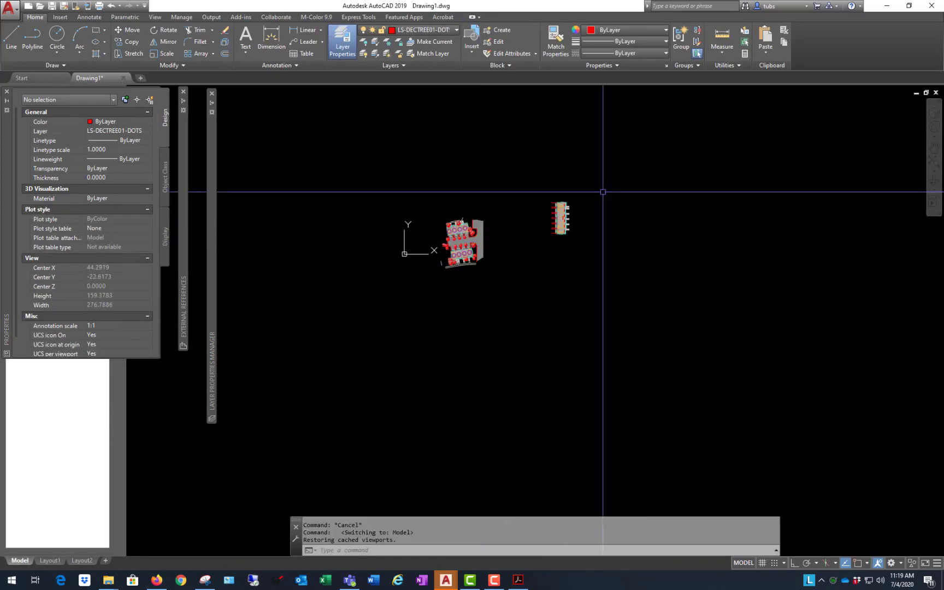
scroll(537, 221, "up", 6)
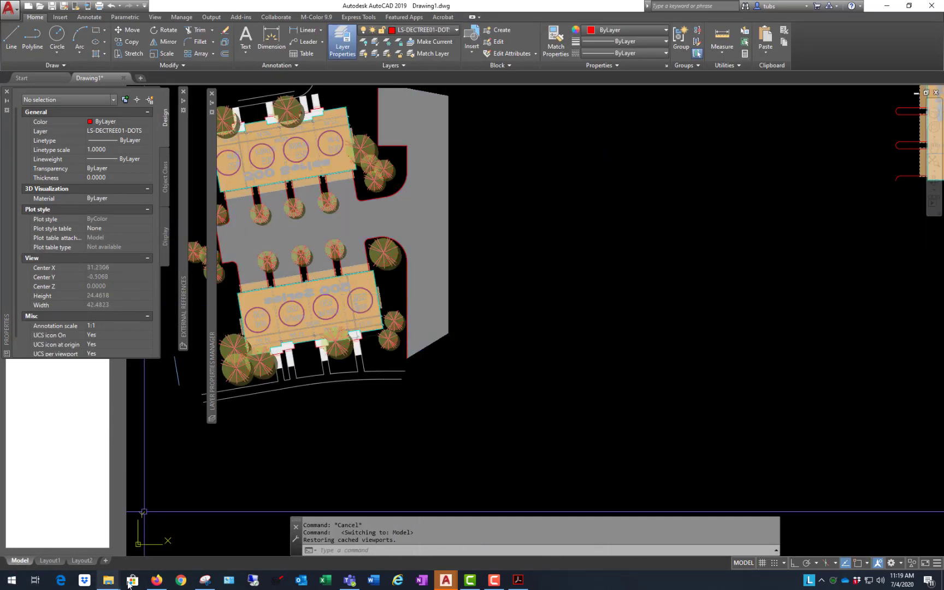
Step: Switch to Firefox, close the enlarged tree symbols picture and browse the "marker rendering plan tree" image results
left_click(157, 580)
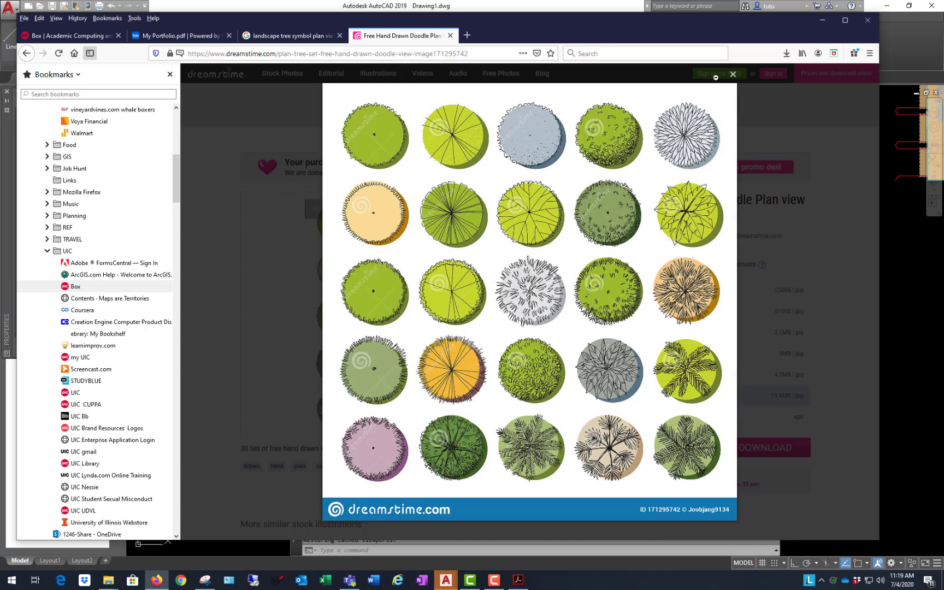
left_click(732, 74)
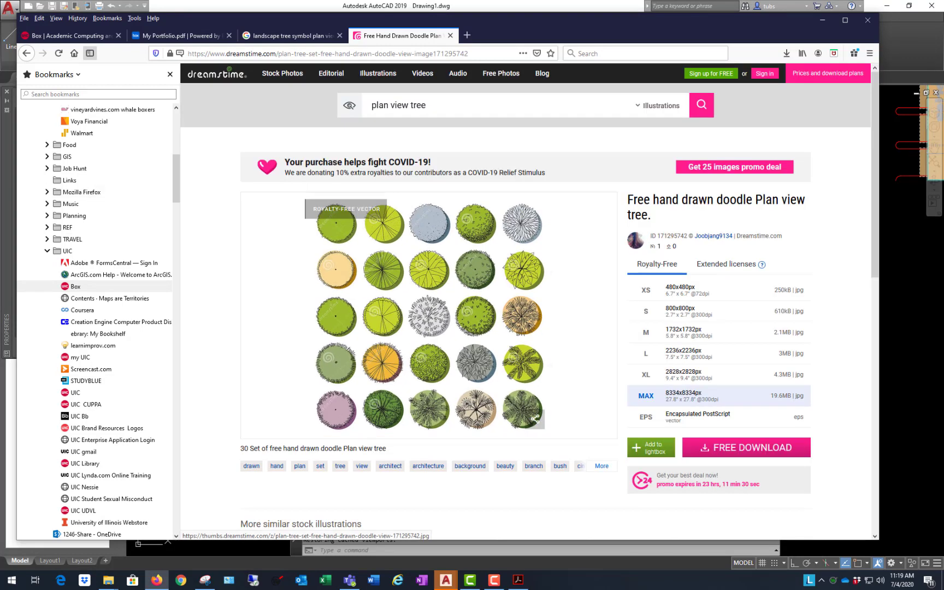
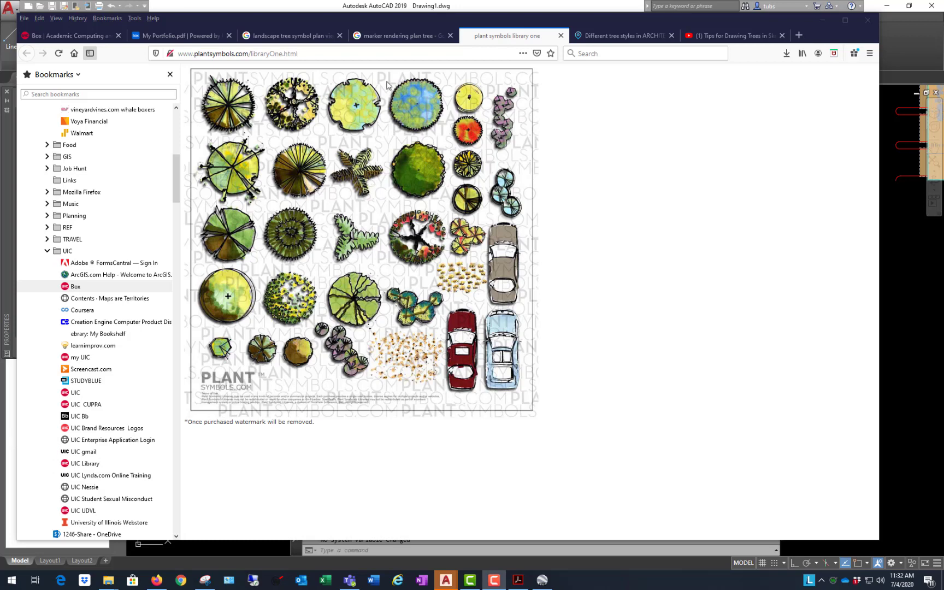
left_click(397, 42)
scroll(386, 246, "down", 3)
scroll(386, 246, "down", 5)
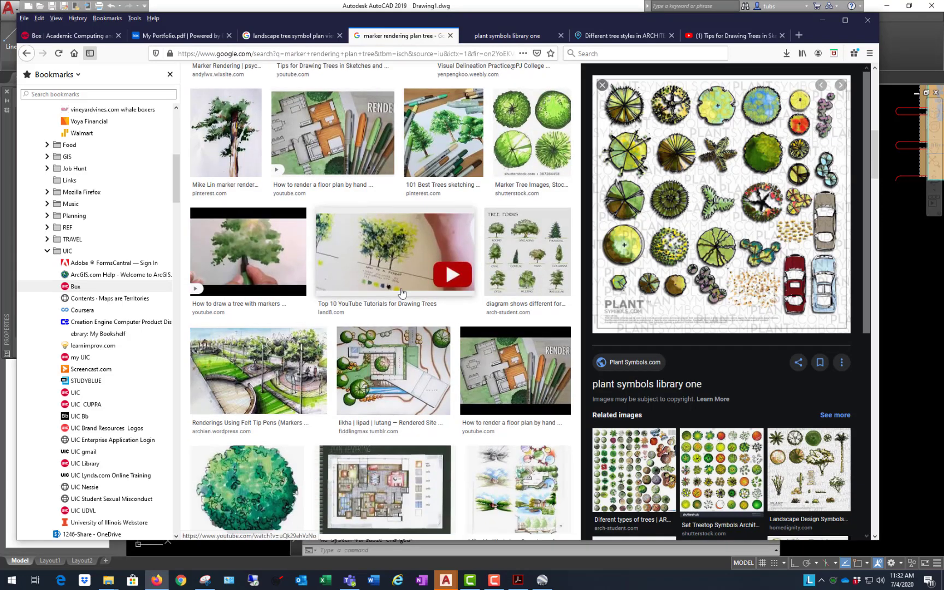
scroll(401, 298, "up", 4)
scroll(402, 298, "down", 5)
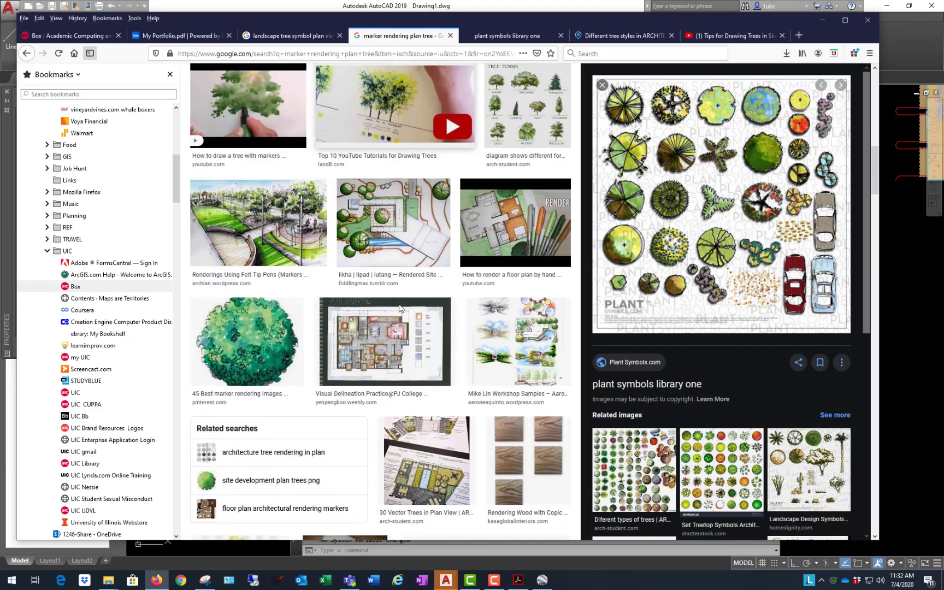
Step: Open the green tree result "45 Best marker rendering images" and look through its related plan tree images
left_click(244, 344)
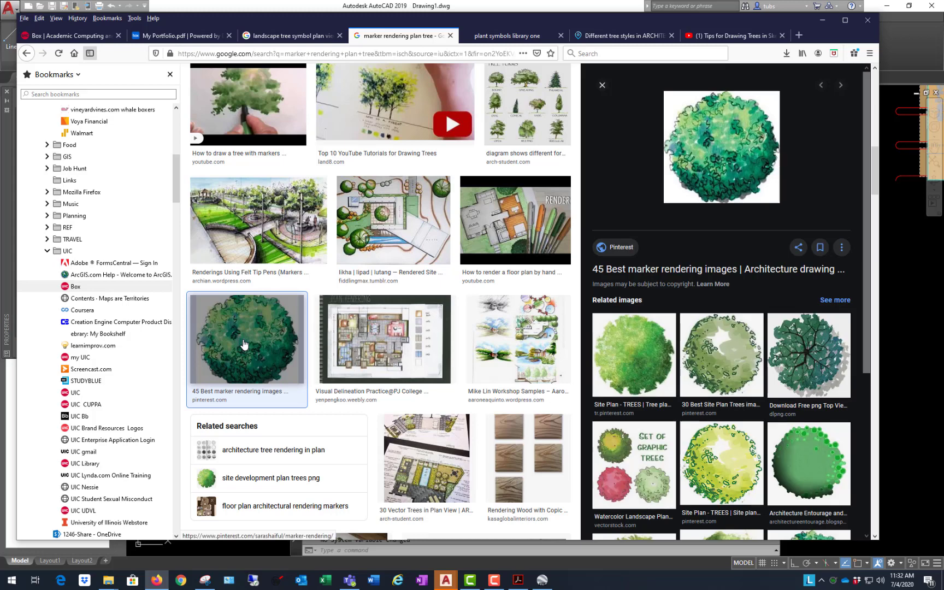
scroll(720, 353, "down", 2)
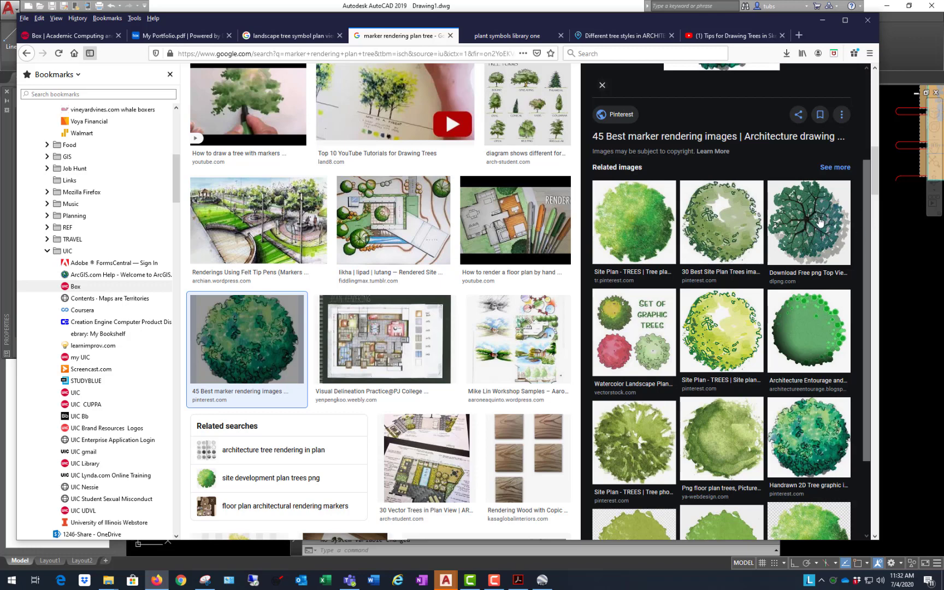
scroll(820, 221, "down", 8)
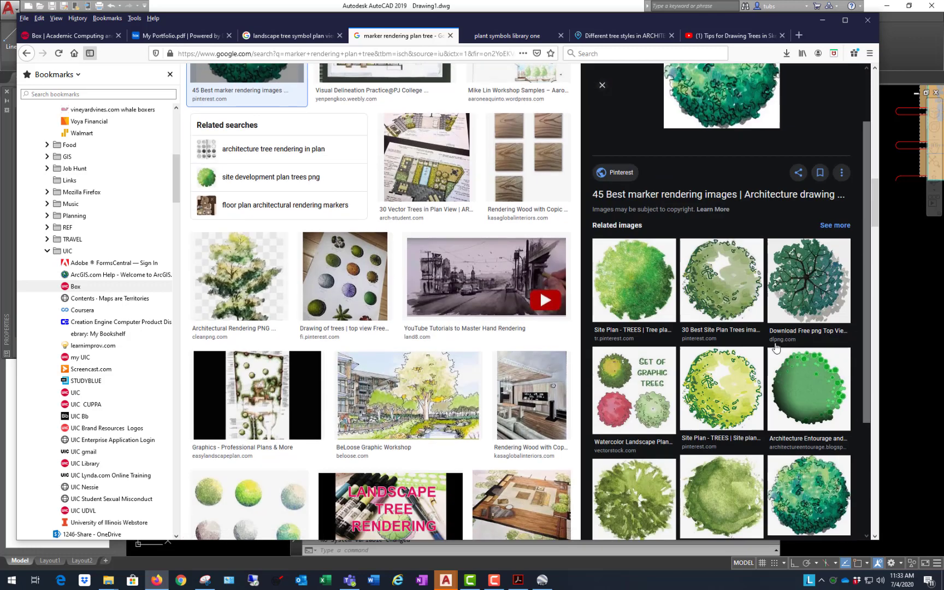
Step: Enlarge the plant symbols library page to 170% and snip the round yellow-green tree with the cross at its center
left_click(492, 35)
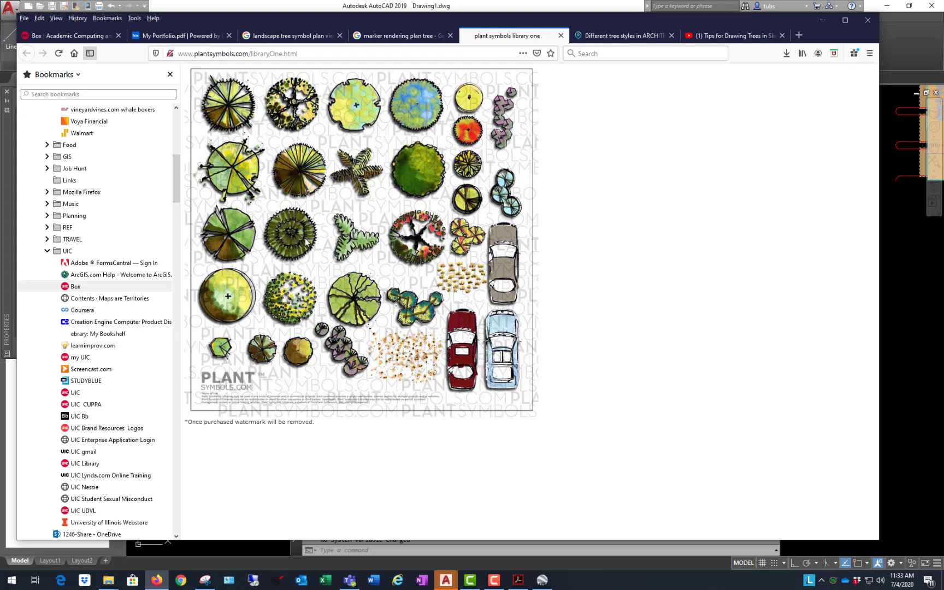
scroll(306, 241, "up", 5, "ctrl")
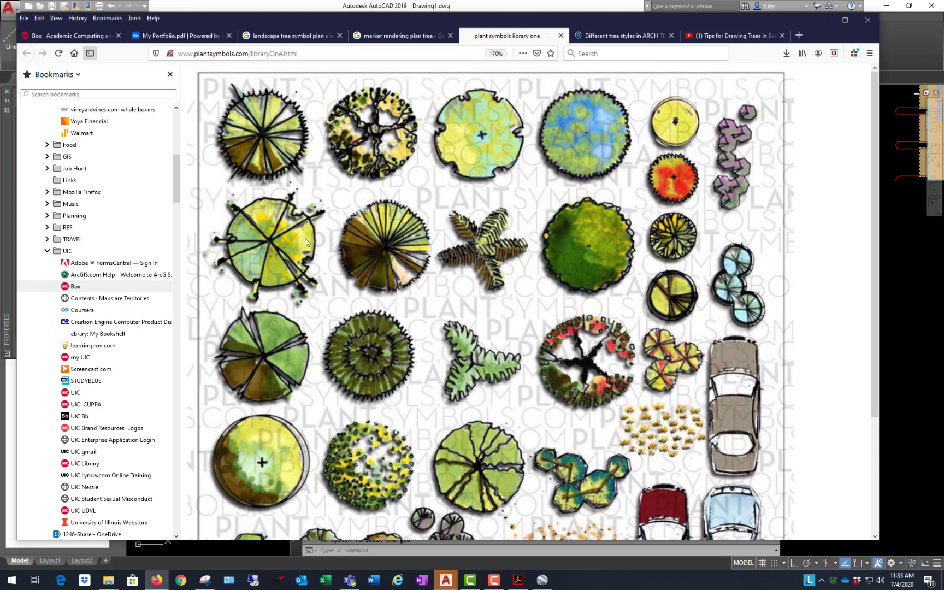
scroll(583, 229, "down", 3)
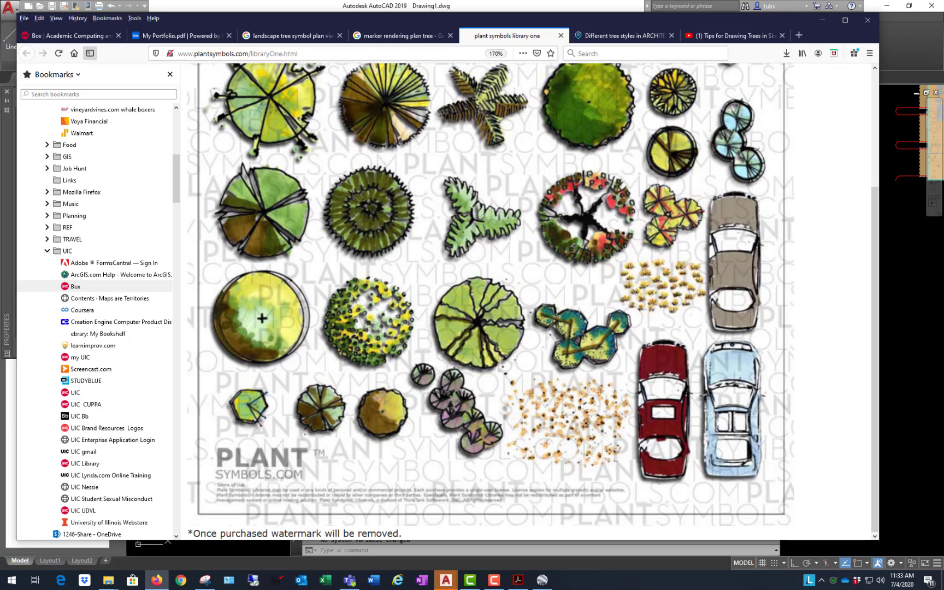
left_click(205, 579)
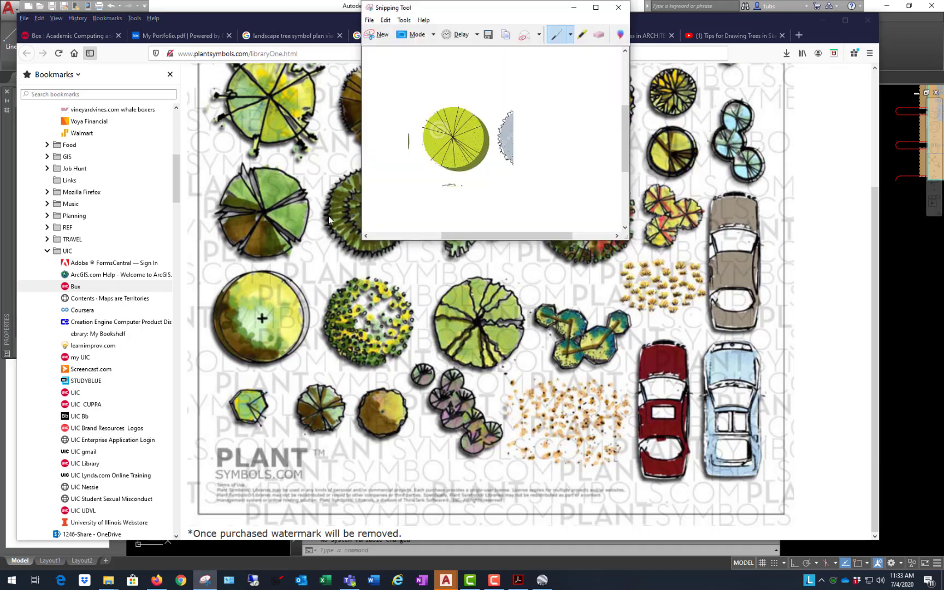
left_click(378, 36)
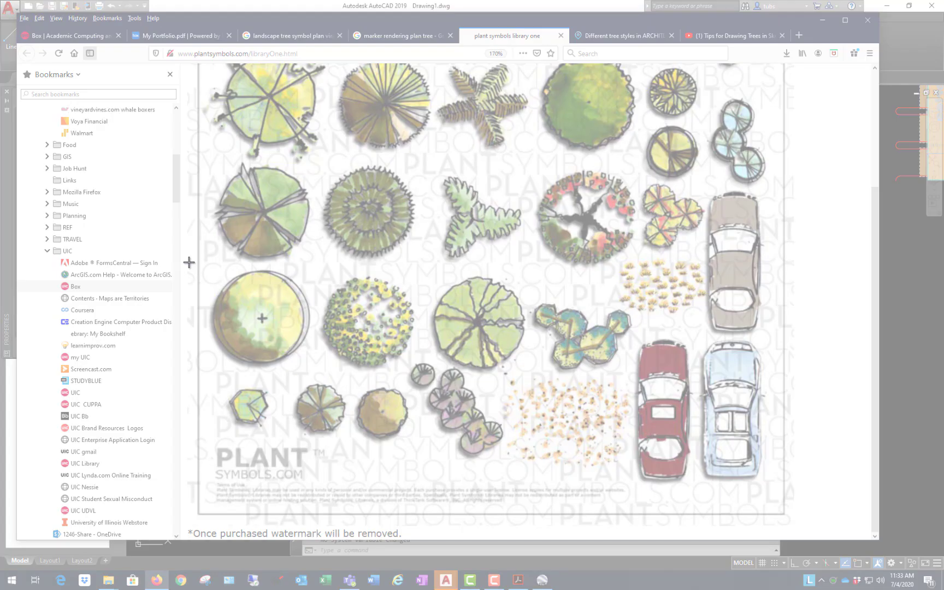
left_click_drag(196, 253, 323, 385)
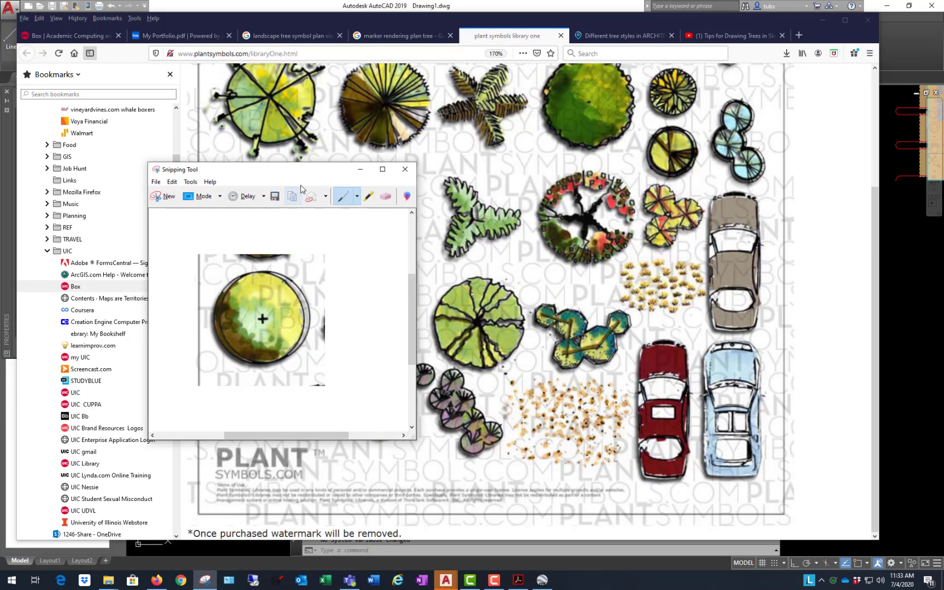
Step: Switch back to AutoCAD and paste the snipped tree image into model space in the empty area above the site plan
left_click(826, 22)
left_click(558, 201)
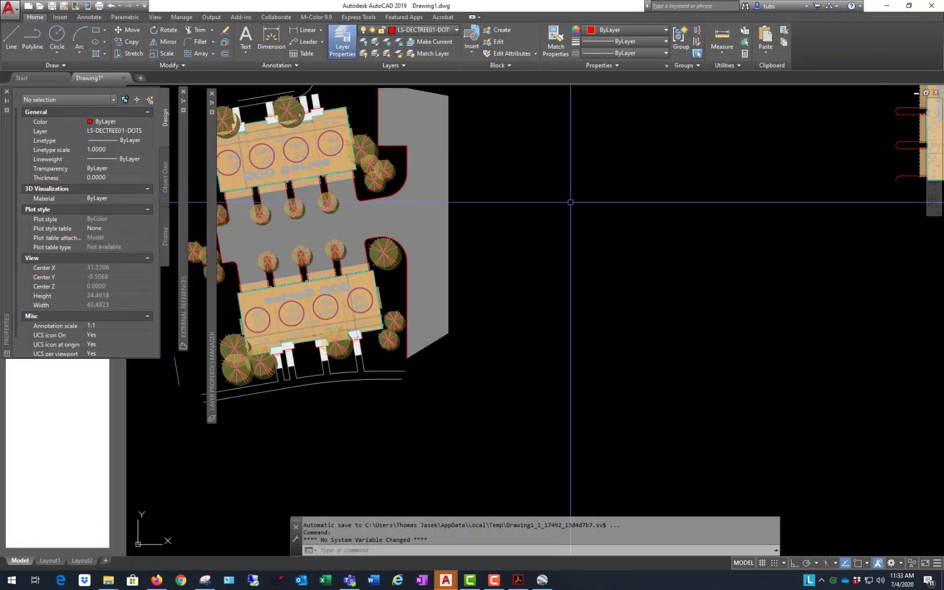
scroll(568, 200, "down", 5)
scroll(565, 291, "up", 6)
scroll(488, 284, "up", 2)
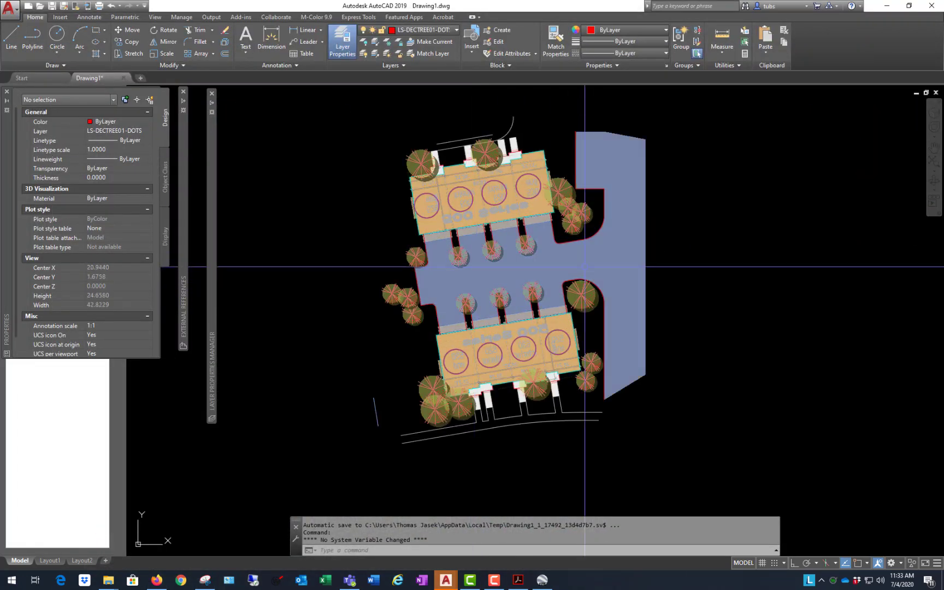
key("ctrl+v")
scroll(296, 325, "down", 6)
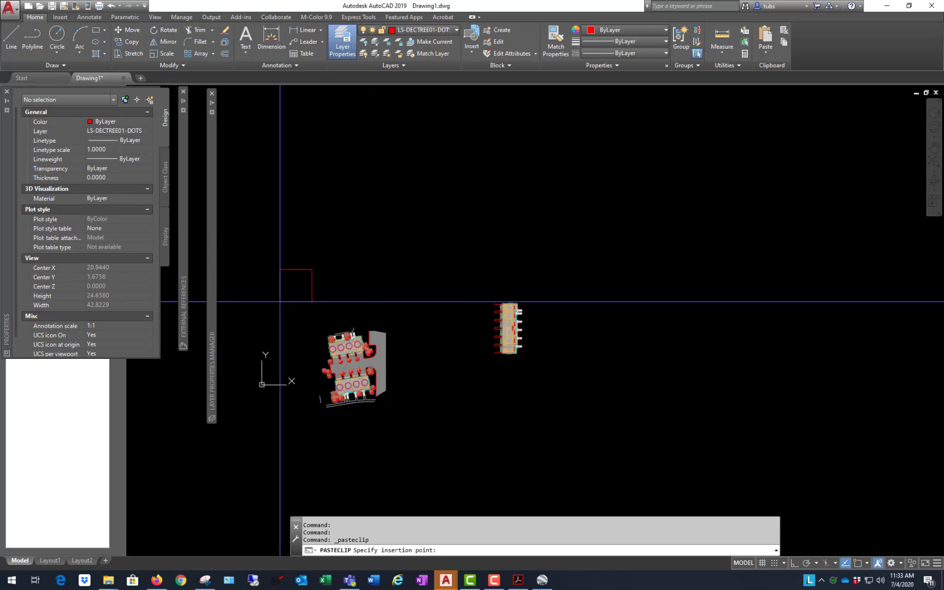
left_click(279, 302)
Step: Examine the pasted tree image up close and its size relative to the site plan
scroll(280, 293, "up", 6)
scroll(415, 208, "down", 6)
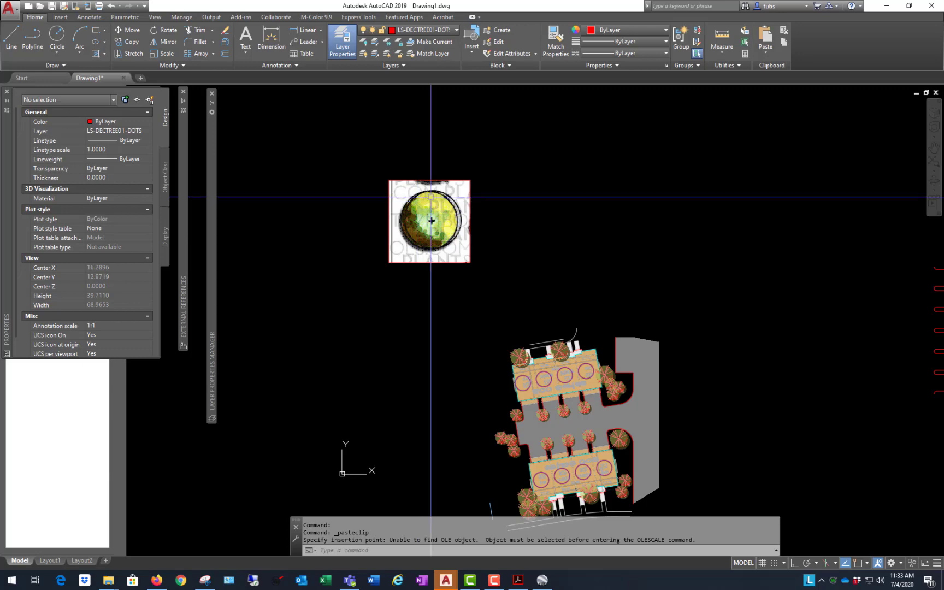
scroll(435, 229, "up", 4)
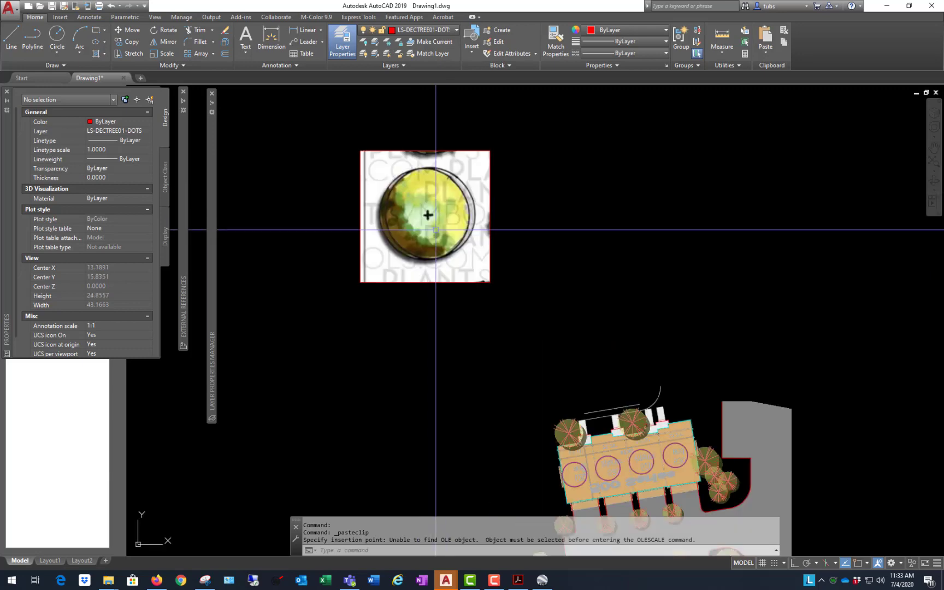
scroll(432, 211, "down", 2)
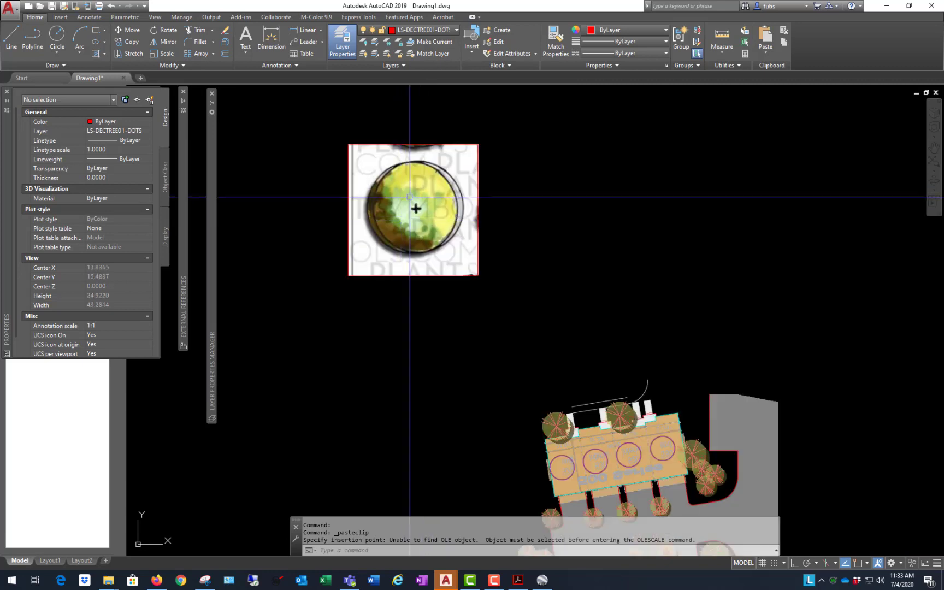
scroll(415, 200, "up", 2)
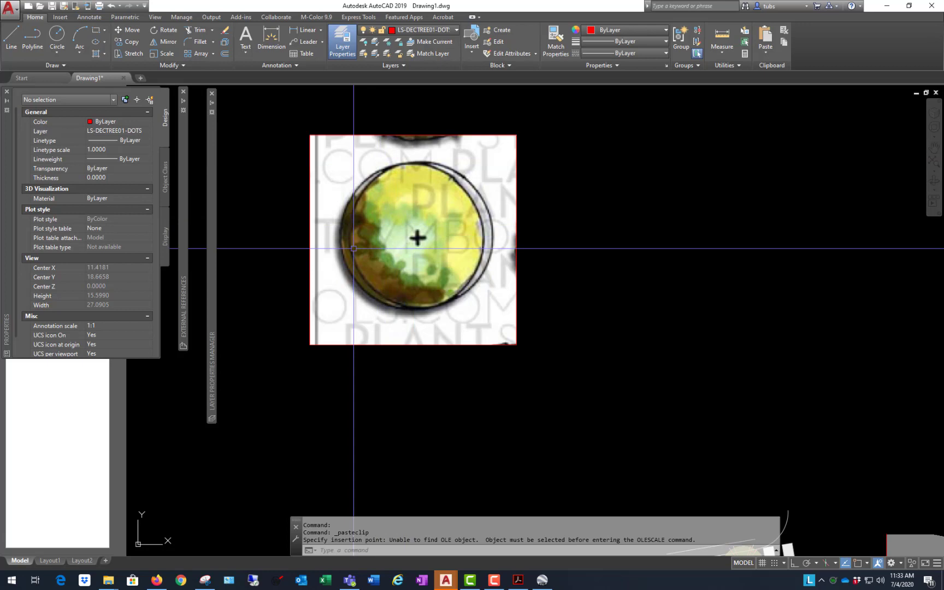
scroll(448, 249, "down", 2)
scroll(447, 248, "up", 4)
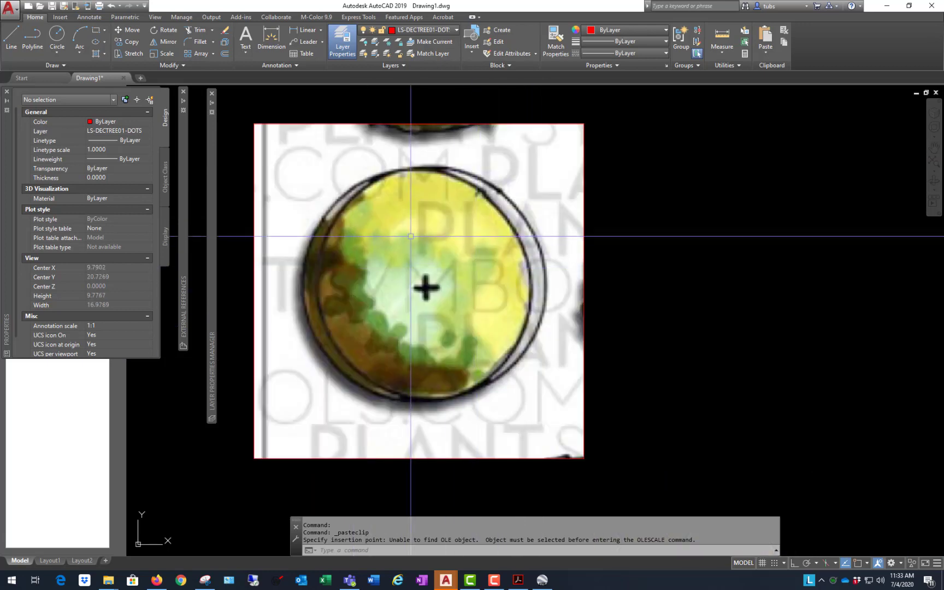
scroll(410, 236, "down", 2)
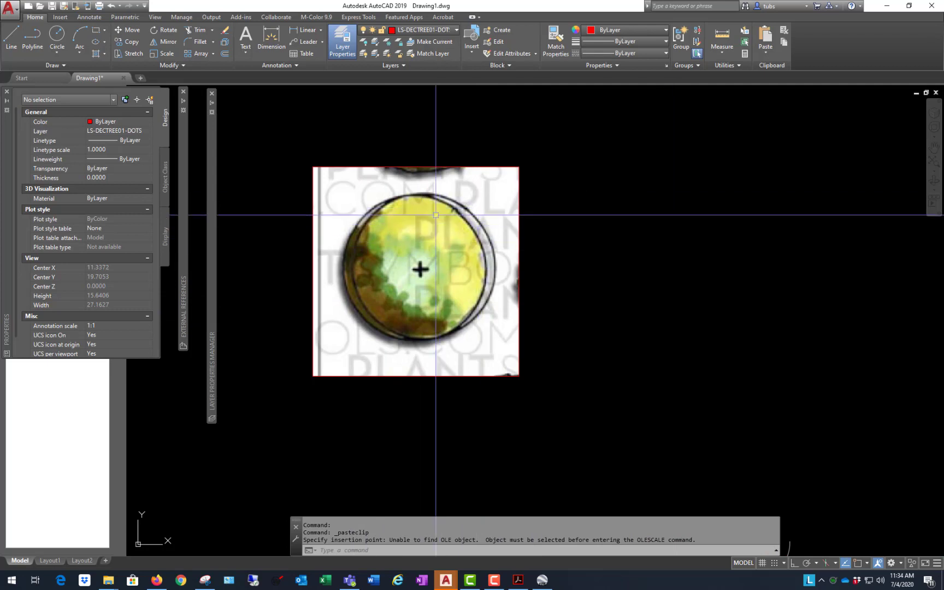
scroll(427, 218, "down", 2)
scroll(428, 205, "up", 4)
scroll(405, 242, "down", 6)
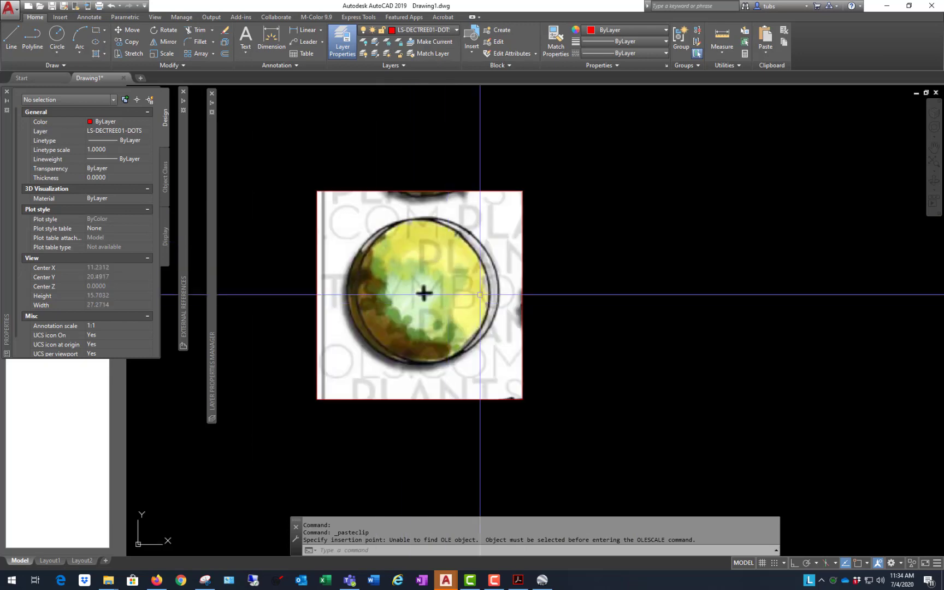
scroll(480, 294, "up", 6)
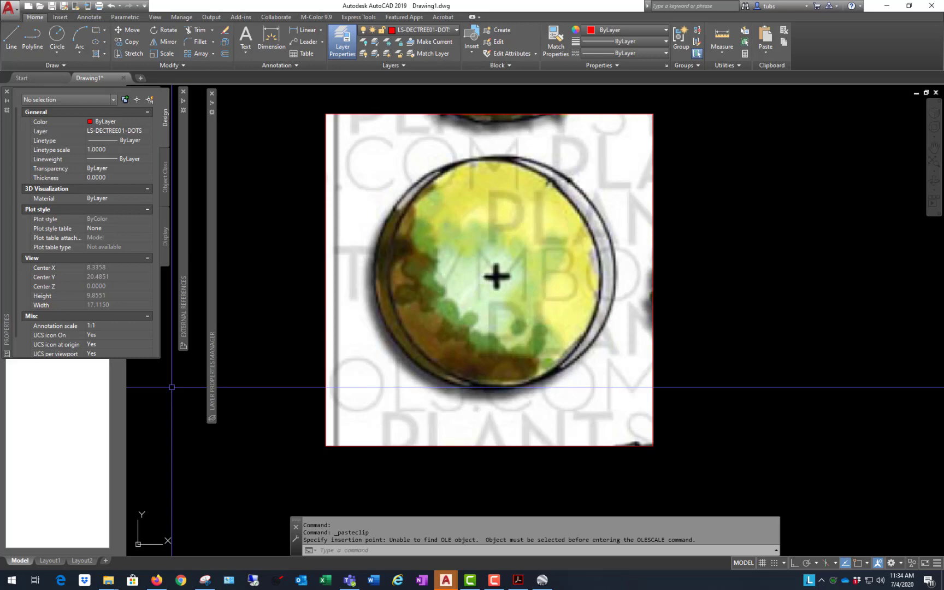
Step: Switch to Google Earth Pro and locate the wooded lawn between the parking lot and South Lagoon
key("alt+Tab")
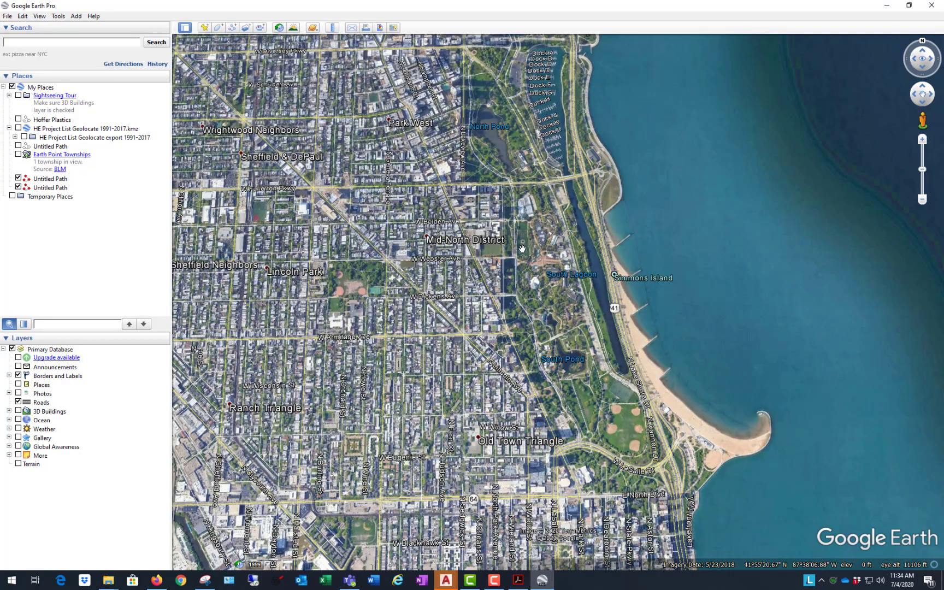
scroll(644, 330, "up", 3)
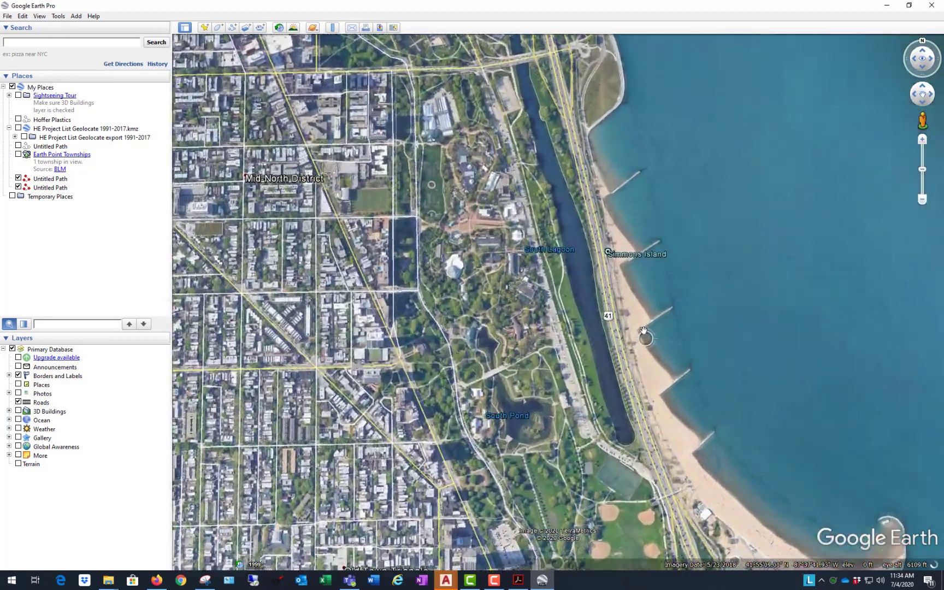
scroll(643, 331, "up", 3)
left_click_drag(371, 185, 509, 346)
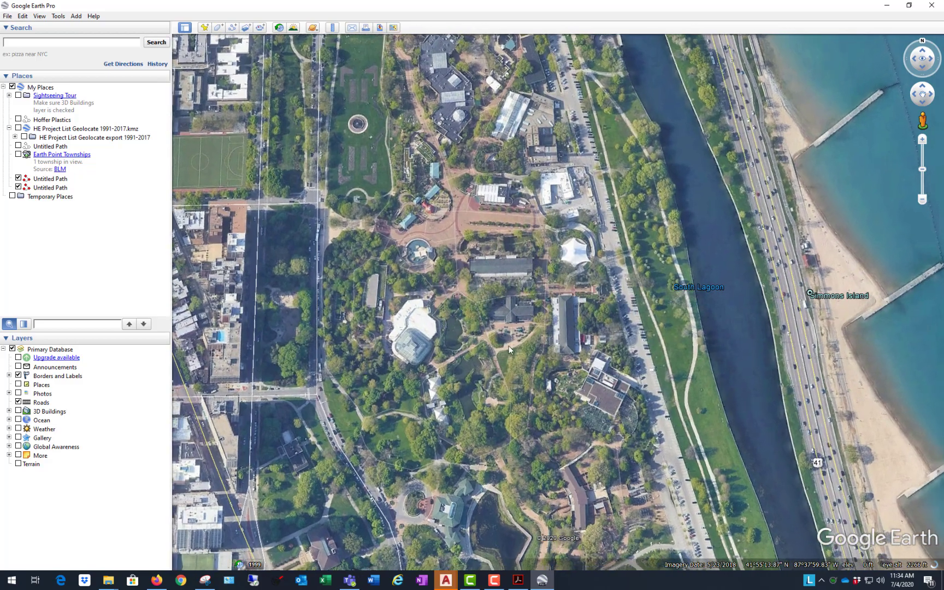
scroll(705, 257, "up", 3)
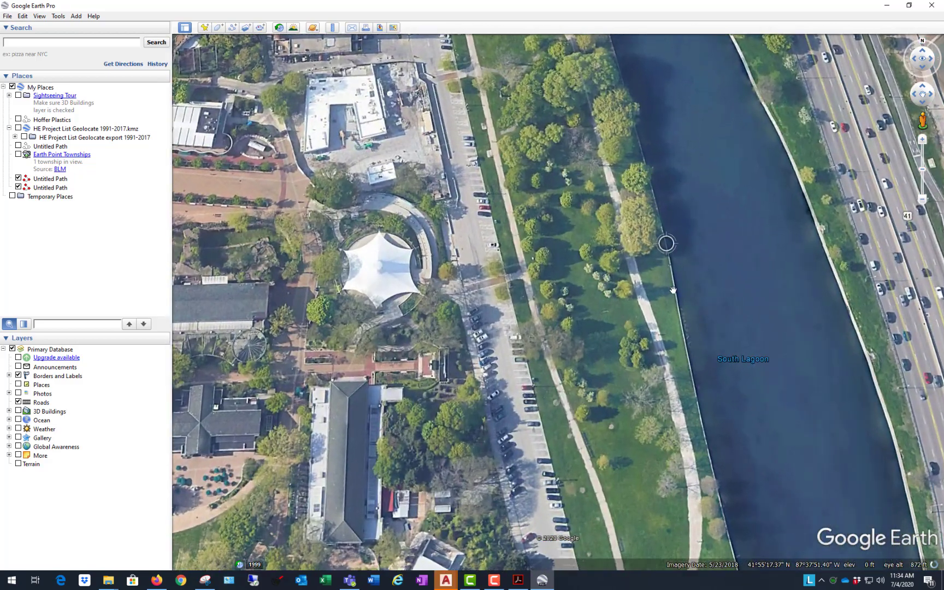
scroll(673, 290, "up", 1)
left_click_drag(562, 202, 440, 356)
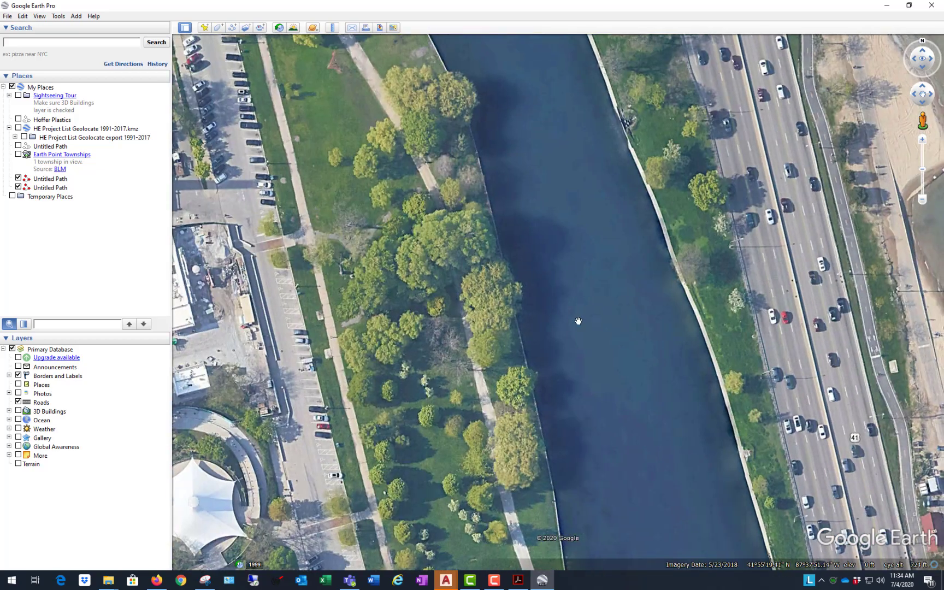
left_click_drag(495, 220, 545, 327)
left_click_drag(485, 237, 406, 239)
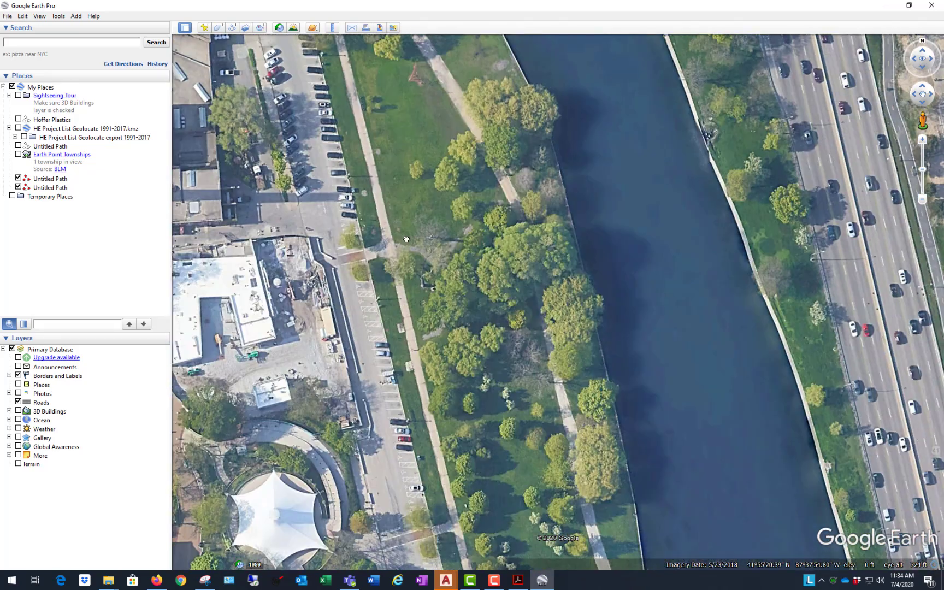
Step: Examine the individual trees and their shadows from above on the lawn beside South Lagoon
scroll(493, 243, "down", 3)
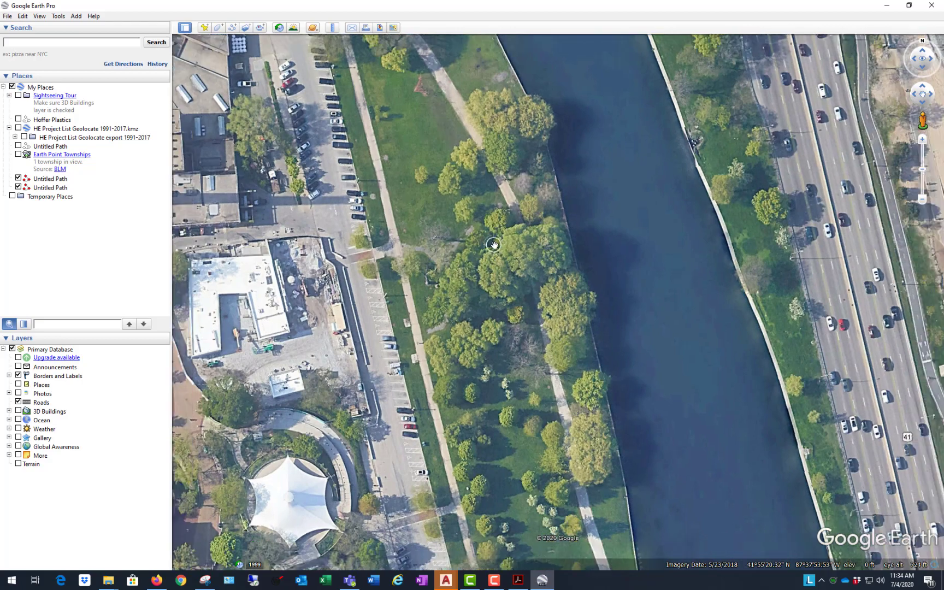
scroll(516, 326, "up", 2)
scroll(561, 336, "up", 2)
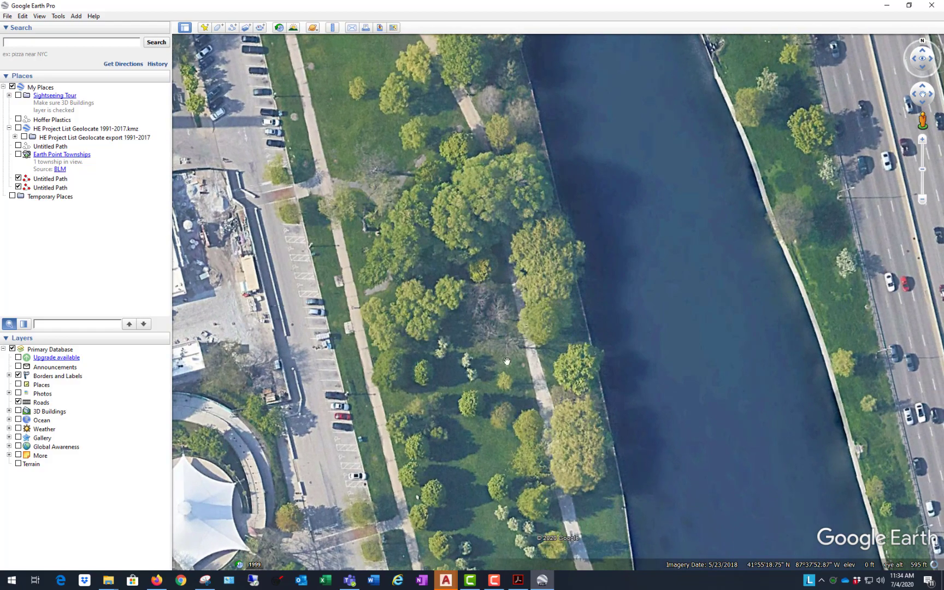
scroll(478, 385, "up", 3)
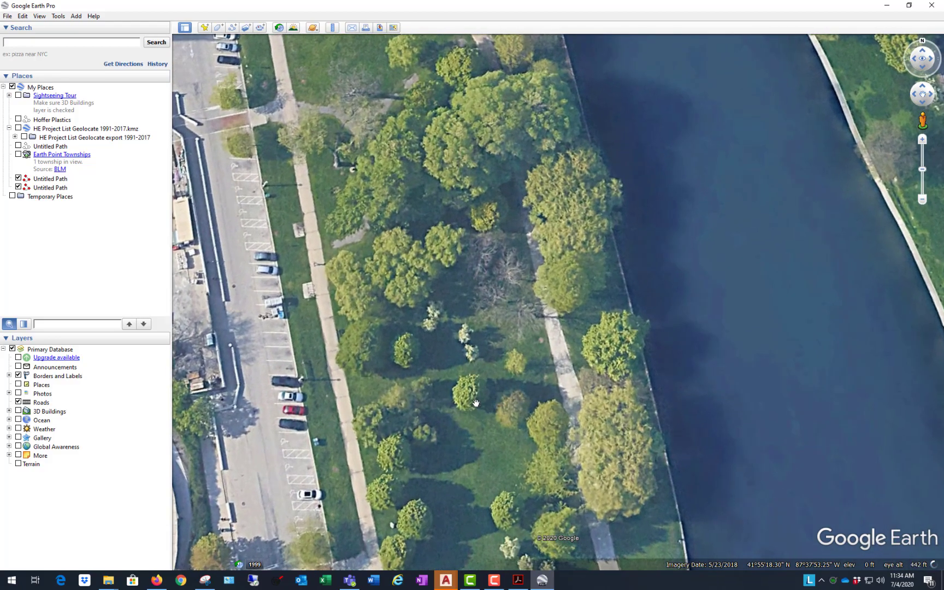
scroll(478, 385, "up", 3)
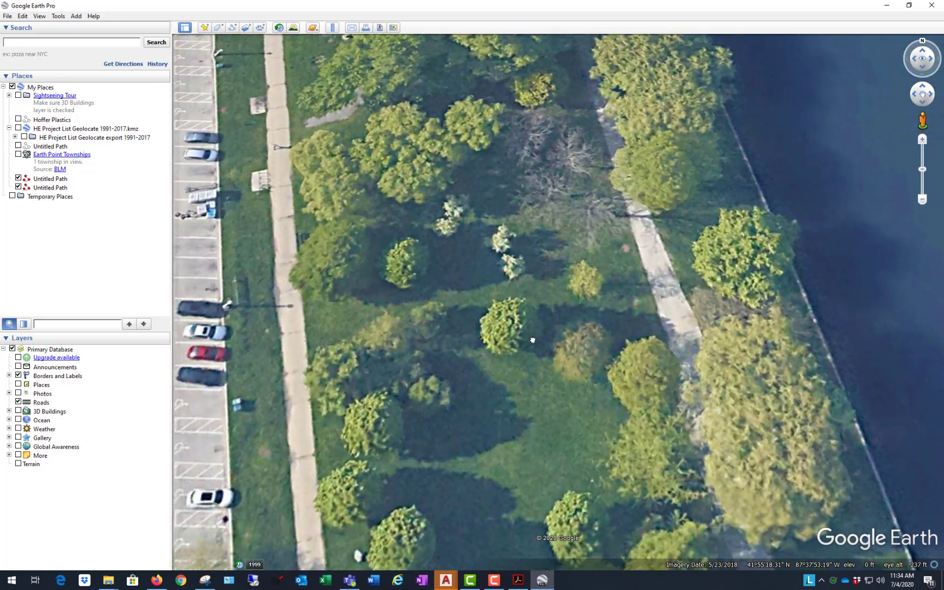
scroll(537, 313, "down", 1)
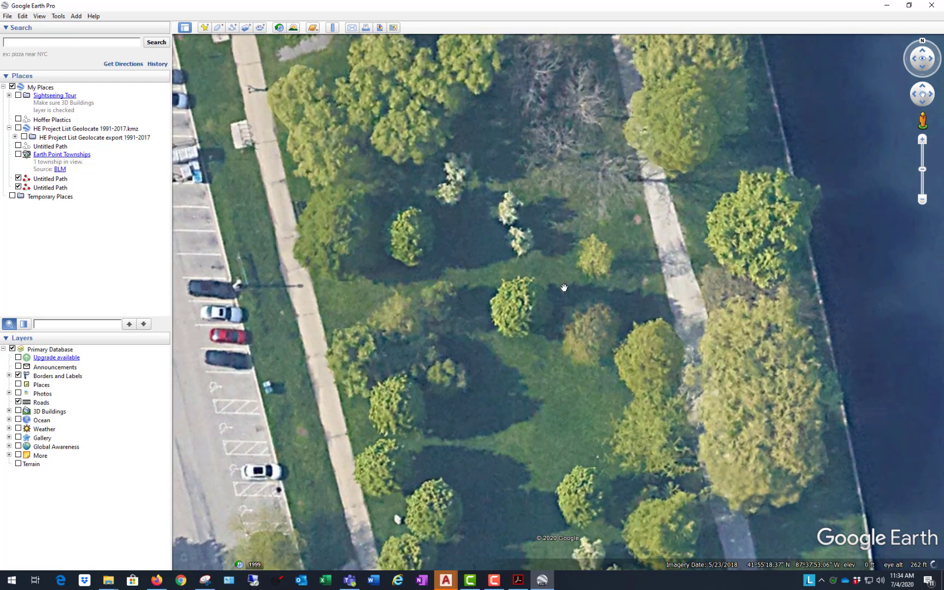
left_click_drag(536, 308, 503, 271)
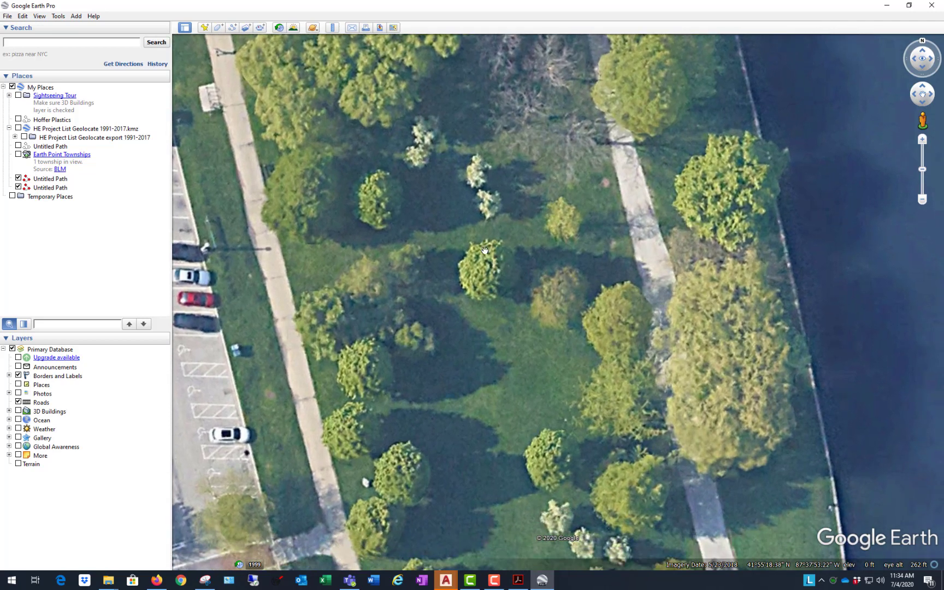
scroll(485, 250, "up", 2)
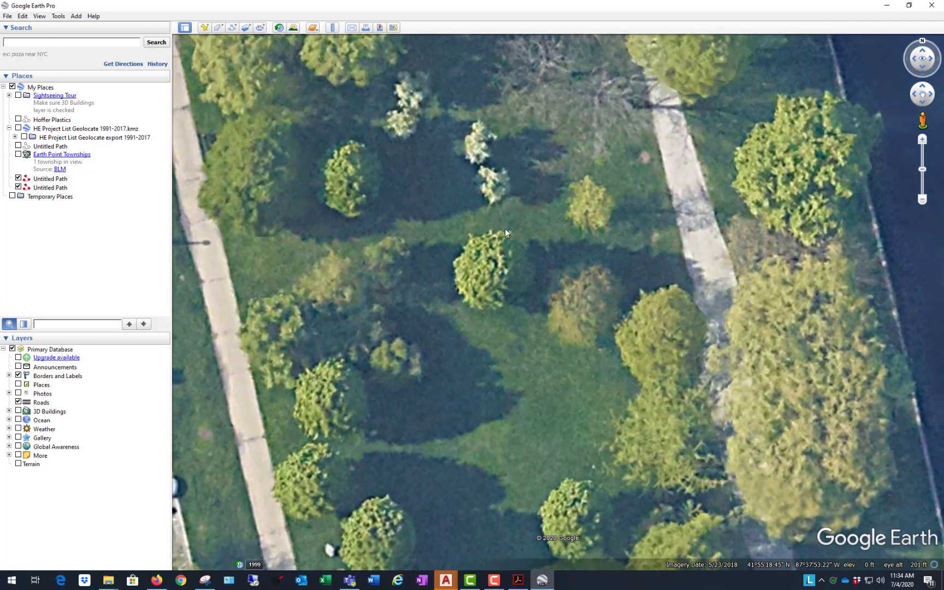
left_click_drag(571, 322, 556, 419)
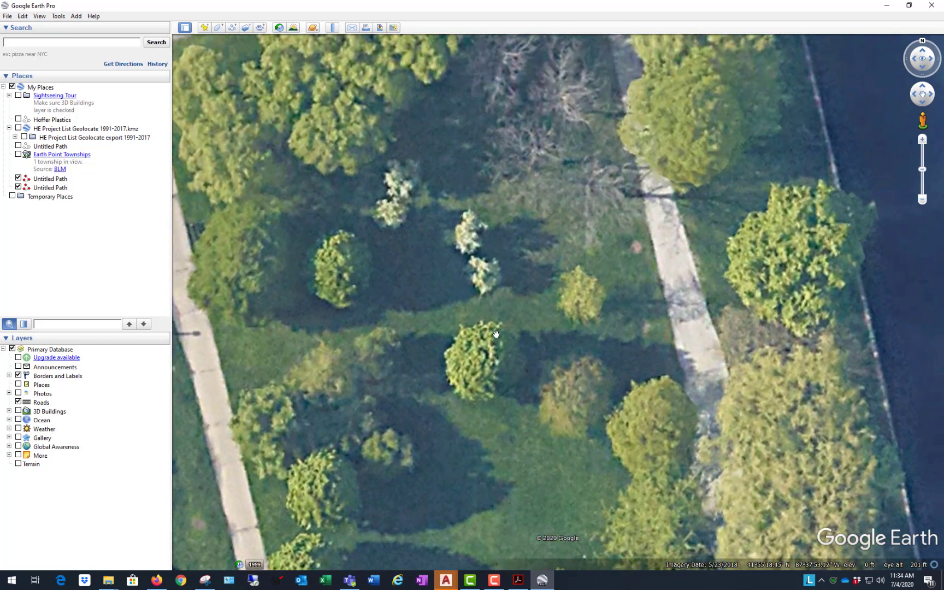
scroll(574, 390, "down", 2)
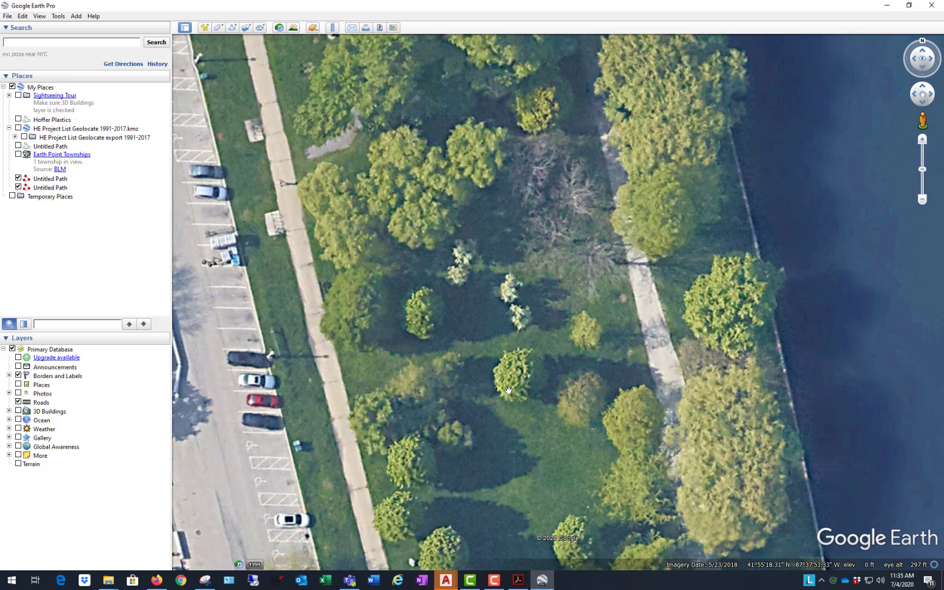
scroll(508, 354, "down", 3)
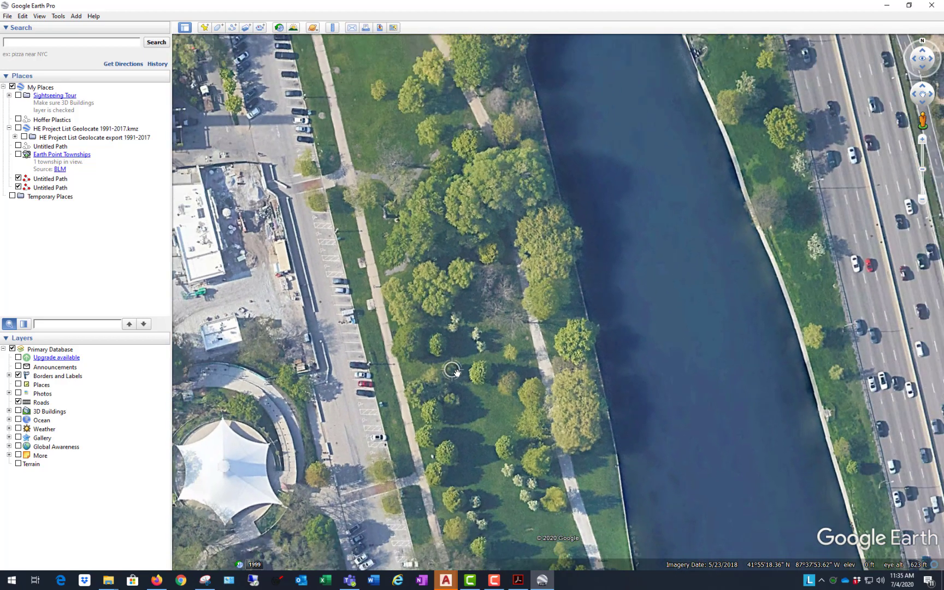
scroll(465, 364, "down", 2)
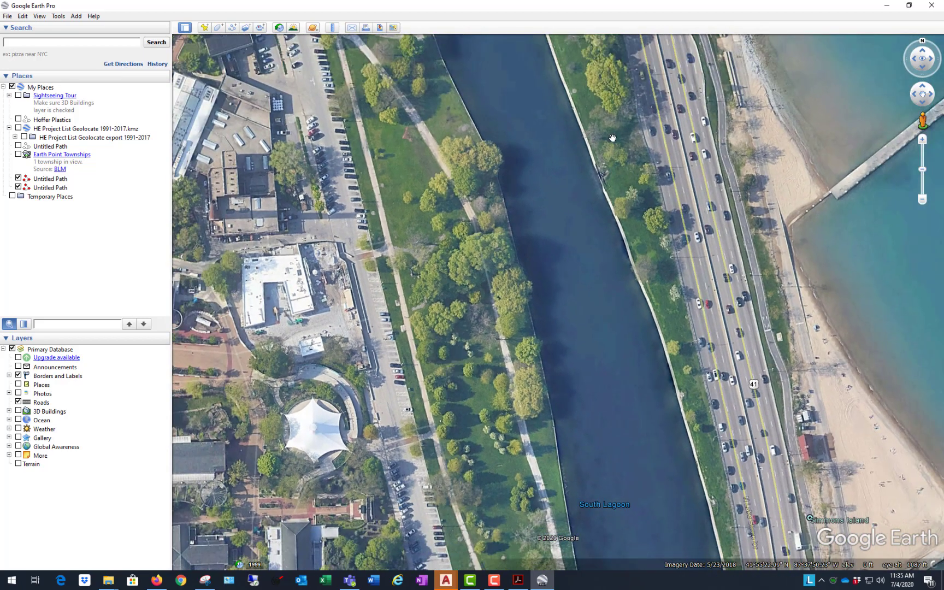
Step: Reset the aerial view over the lawn and snip the isolated green tree with its shadow, then minimize the Snipping Tool
scroll(463, 363, "up", 3)
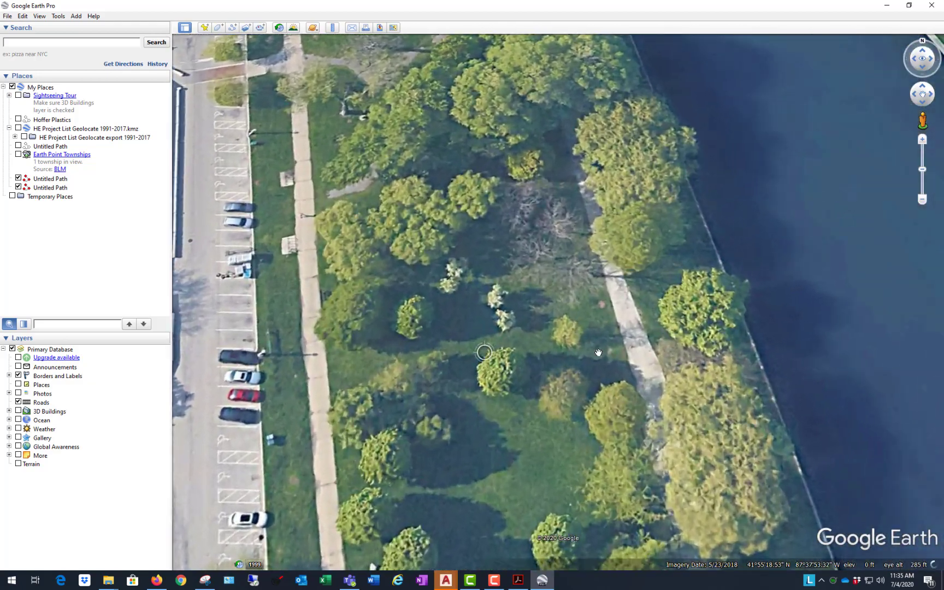
key("r")
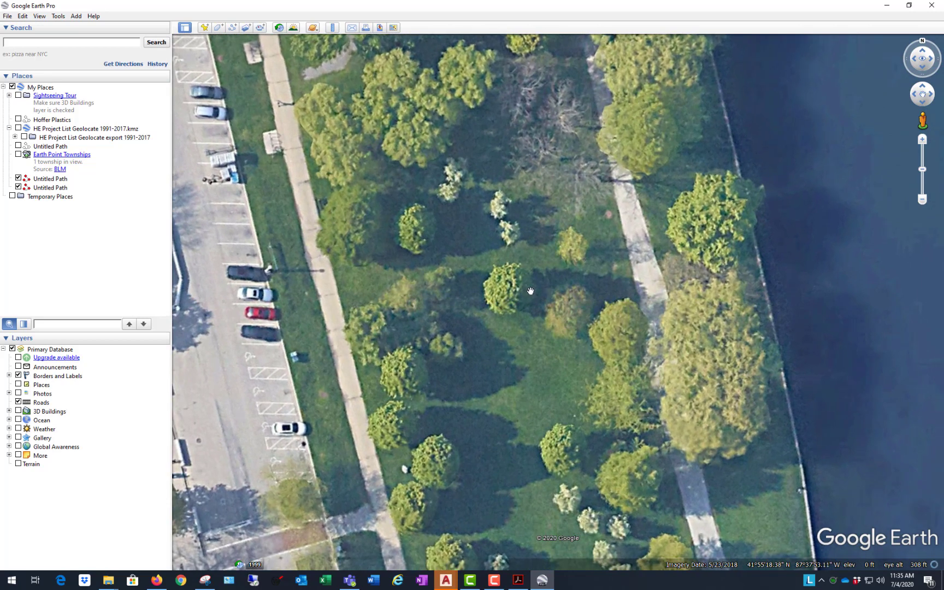
left_click_drag(529, 291, 541, 304)
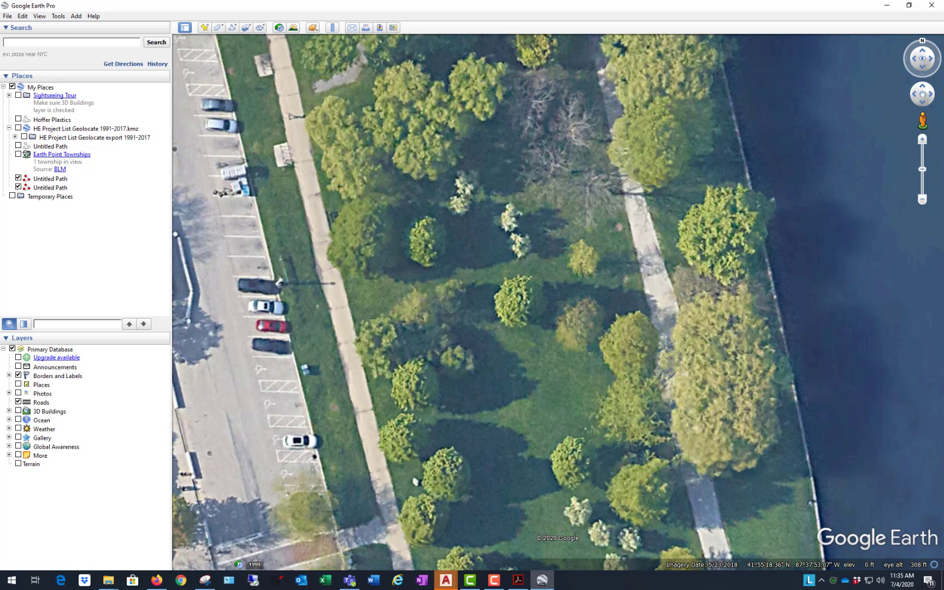
key("alt+Tab")
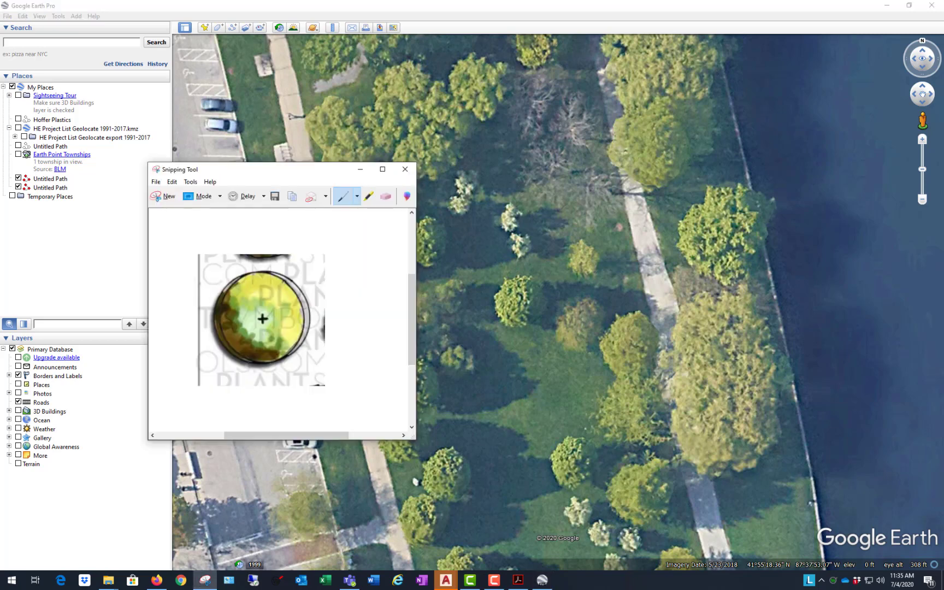
left_click(163, 197)
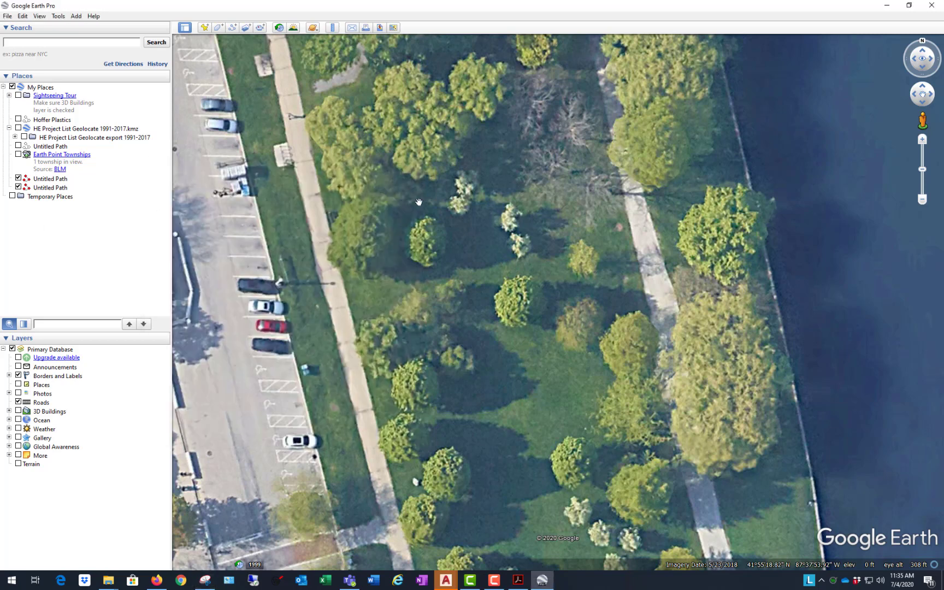
left_click_drag(465, 255, 586, 353)
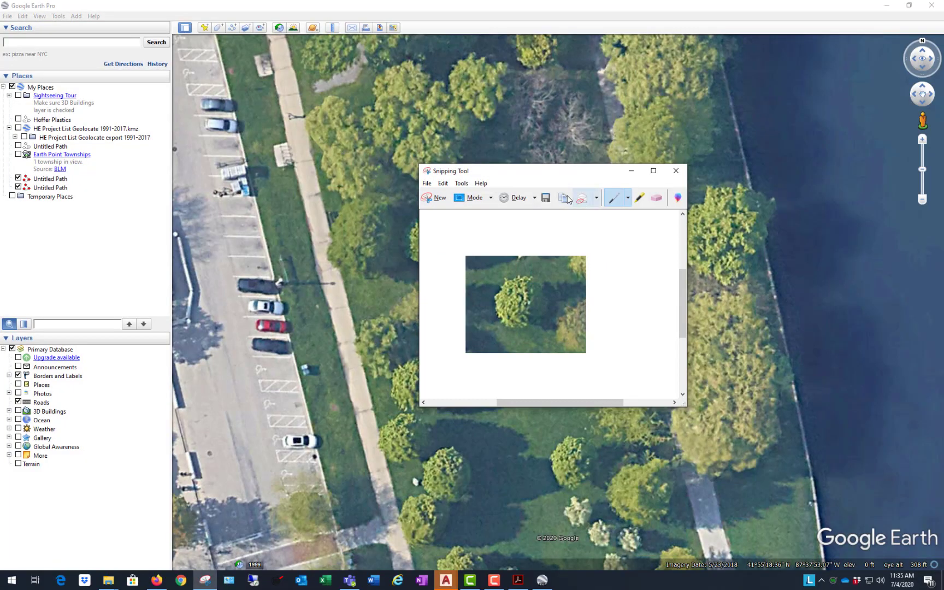
left_click(630, 171)
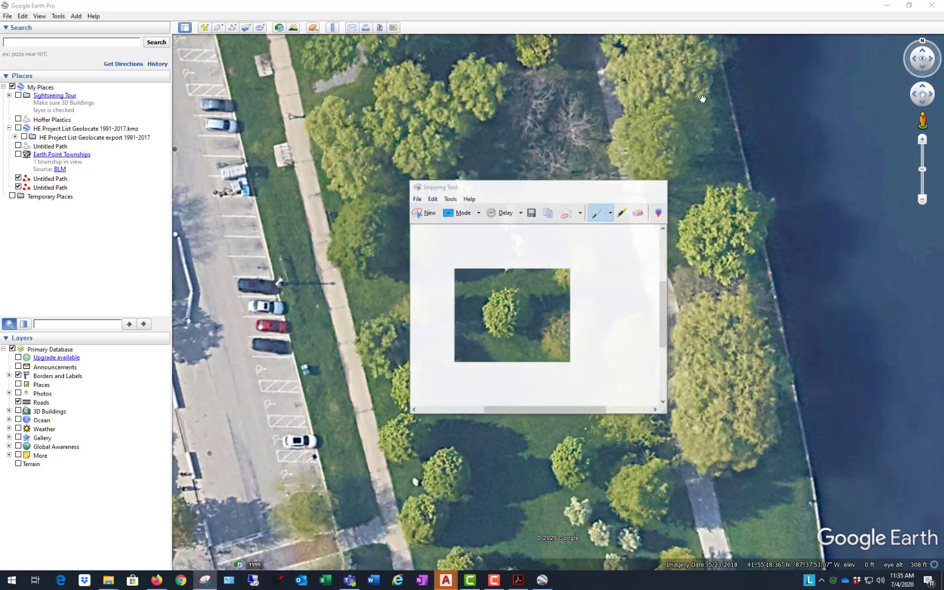
Step: Switch back to AutoCAD and paste the aerial tree snip beside the marker-style tree image
key("alt+Tab")
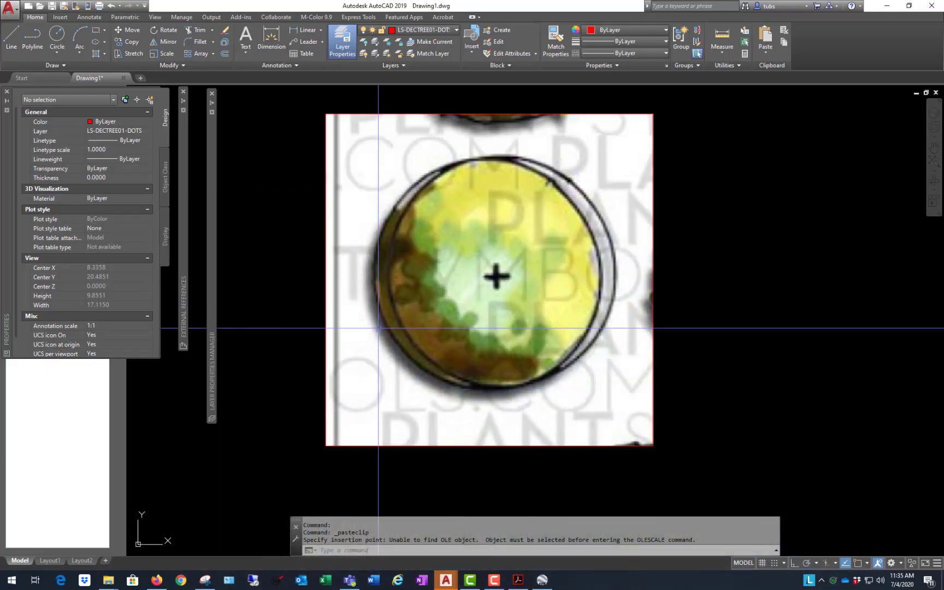
key("ctrl+v")
scroll(317, 355, "down", 4)
left_click(475, 334)
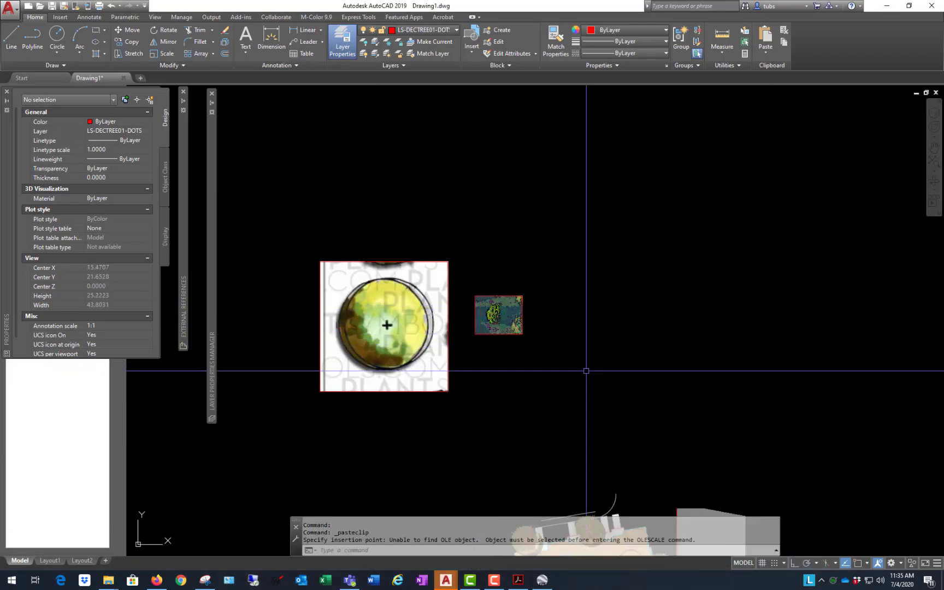
Step: Stretch the pasted aerial tree image from its lower-right corner to about 9.48 wide by 7.70 high
left_click(563, 375)
left_click(523, 333)
left_click(522, 334)
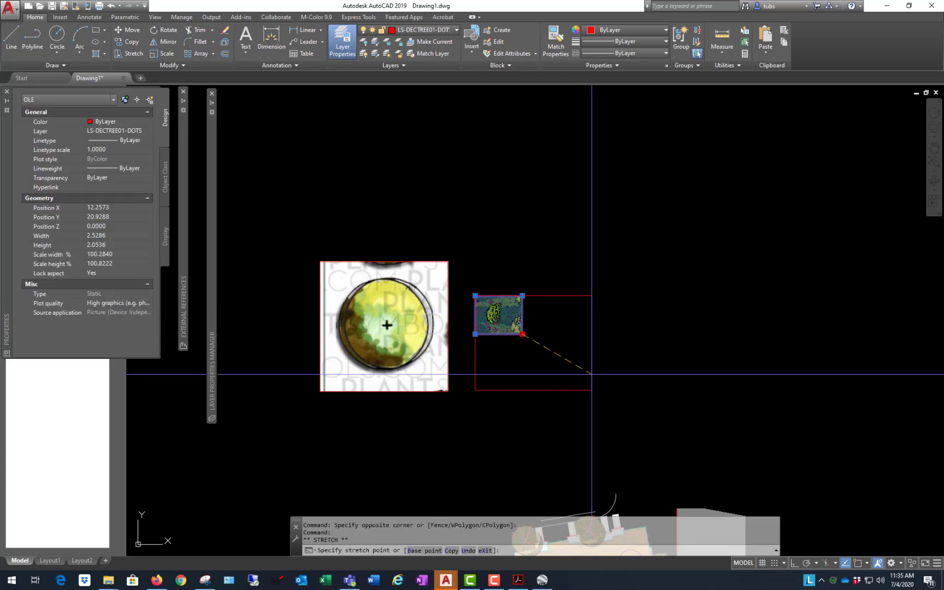
left_click(652, 406)
scroll(569, 382, "up", 2)
scroll(512, 272, "down", 4)
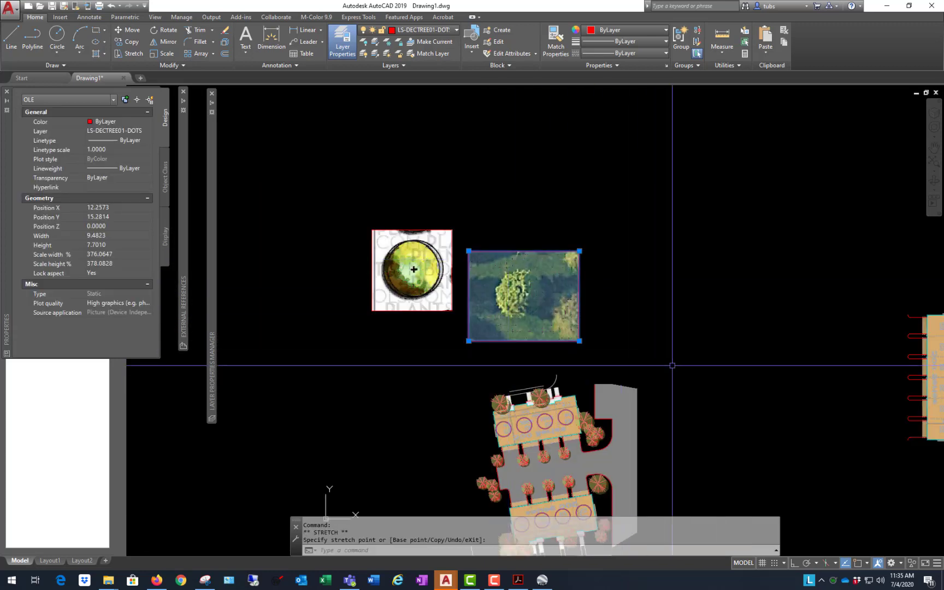
Step: Move the enlarged aerial tree image up so it sits level with the marker-style tree image
key("Escape")
type("m")
key("Return")
left_click(674, 306)
left_click(676, 284)
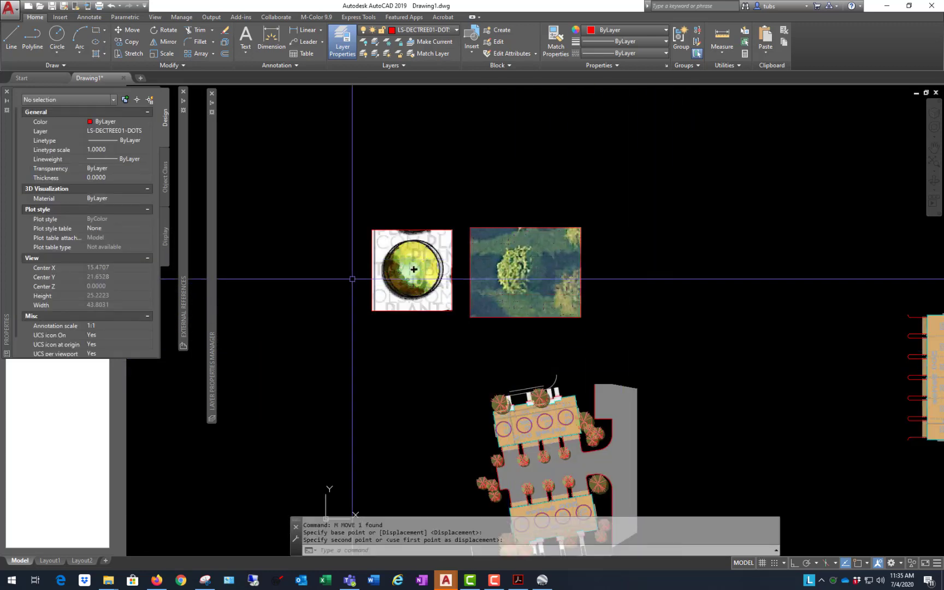
Step: Compare the marker-style tree and the aerial tree image up close and against the site plan
scroll(361, 267, "up", 5)
scroll(349, 213, "down", 5)
scroll(407, 204, "up", 4)
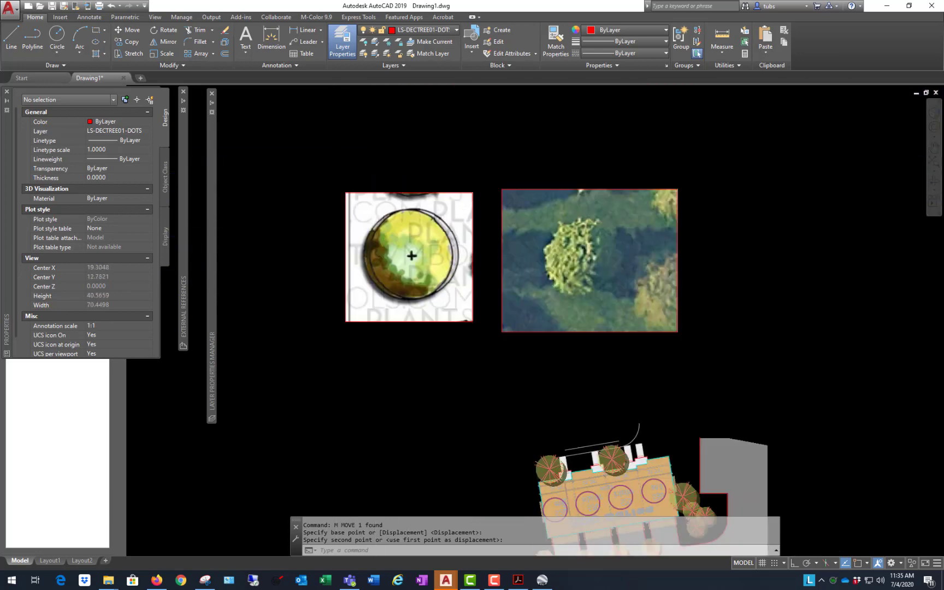
scroll(451, 200, "down", 4)
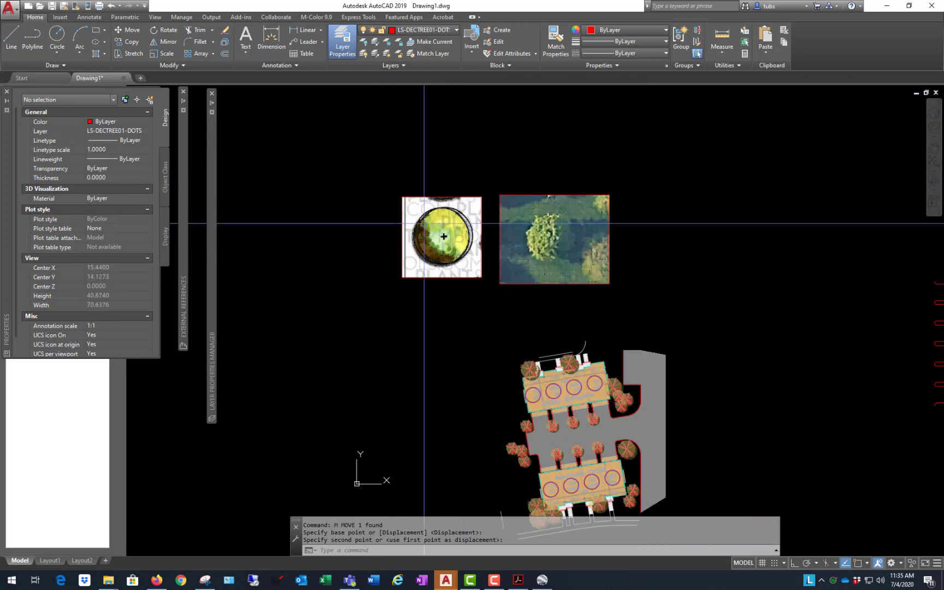
scroll(425, 224, "up", 4)
scroll(497, 203, "down", 5)
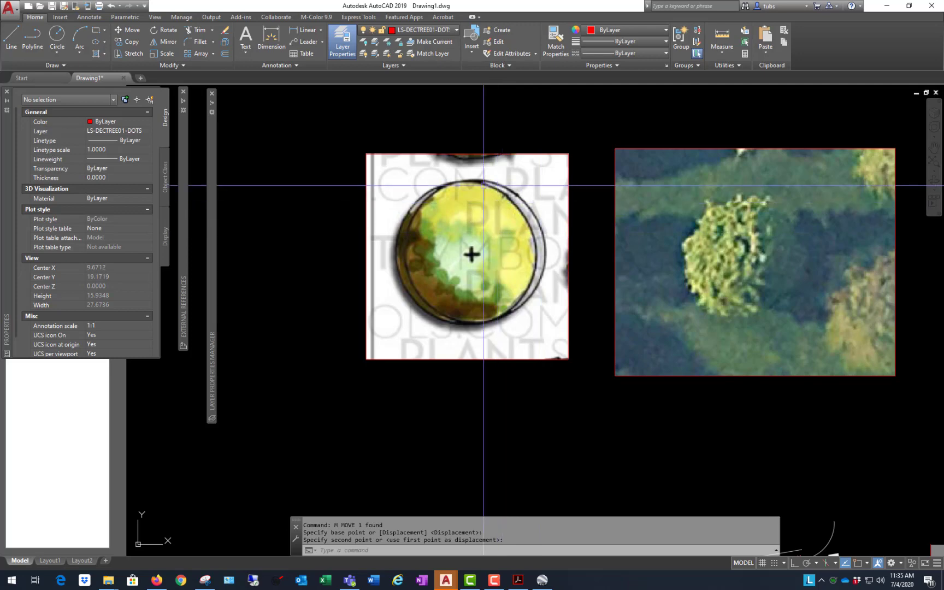
Step: Thaw the LS-DECTREE01-NOPRINT layer and make it the current layer
scroll(595, 464, "up", 2)
scroll(562, 443, "up", 6)
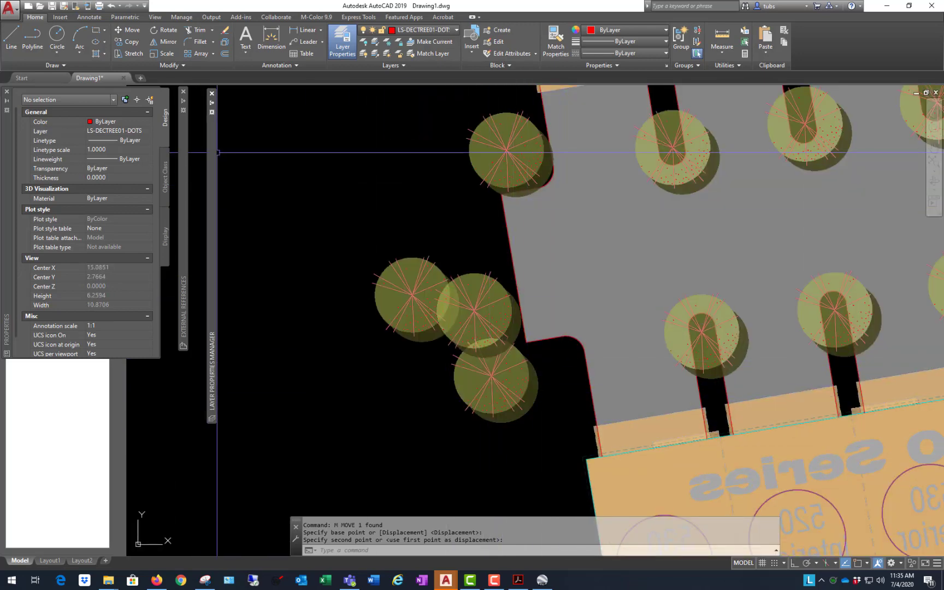
mouse_move(213, 158)
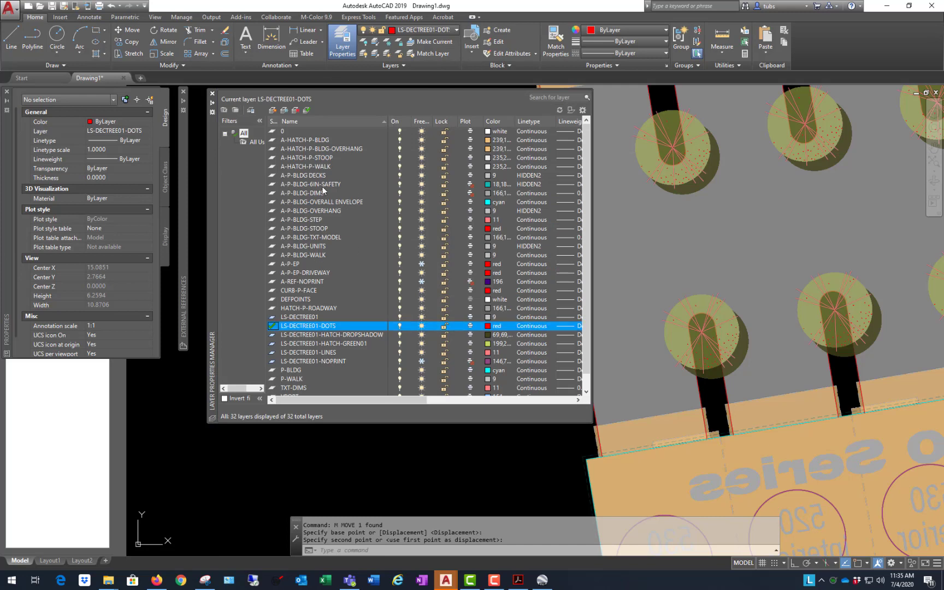
scroll(378, 242, "down", 1)
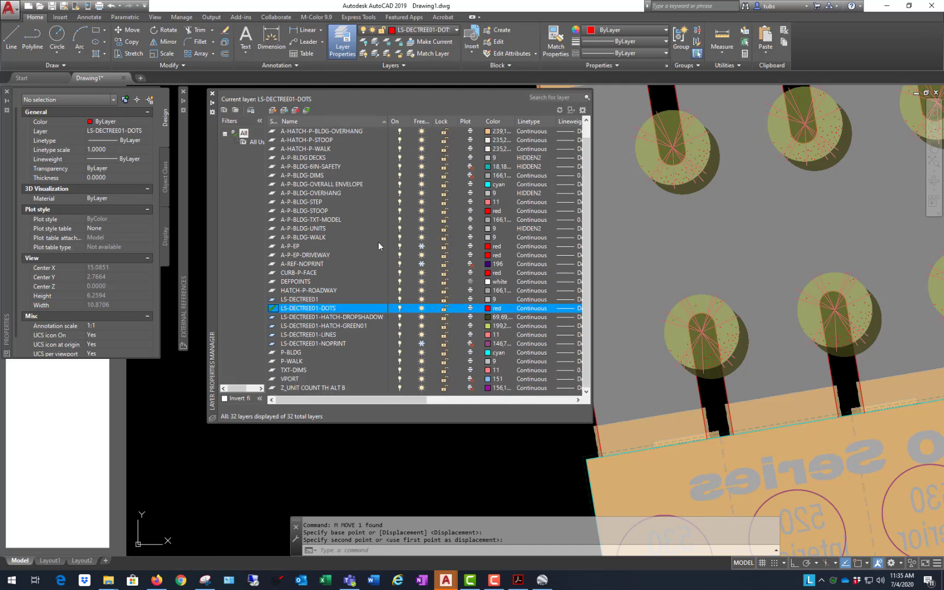
left_click(349, 343)
left_click(421, 344)
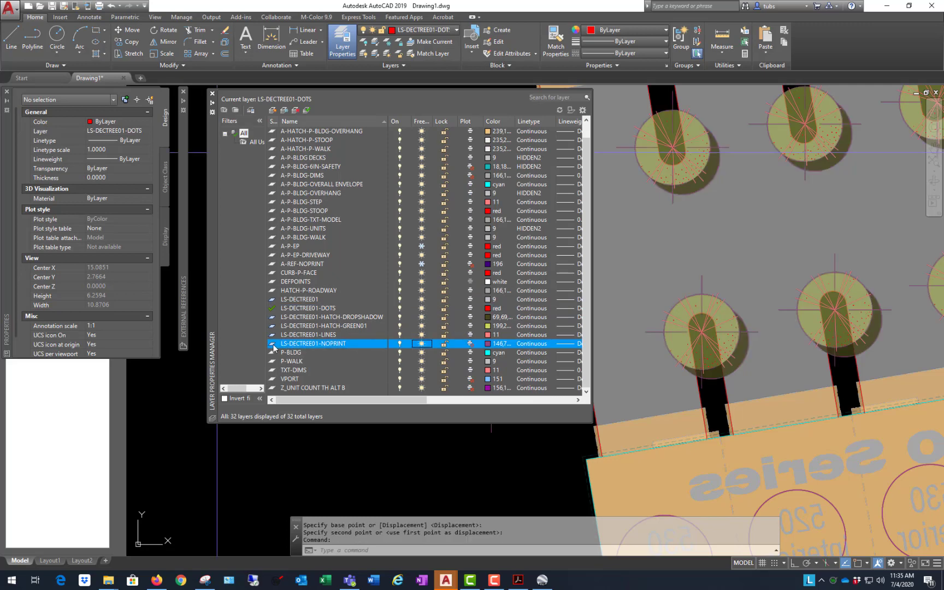
left_click(349, 457)
scroll(349, 457, "down", 5)
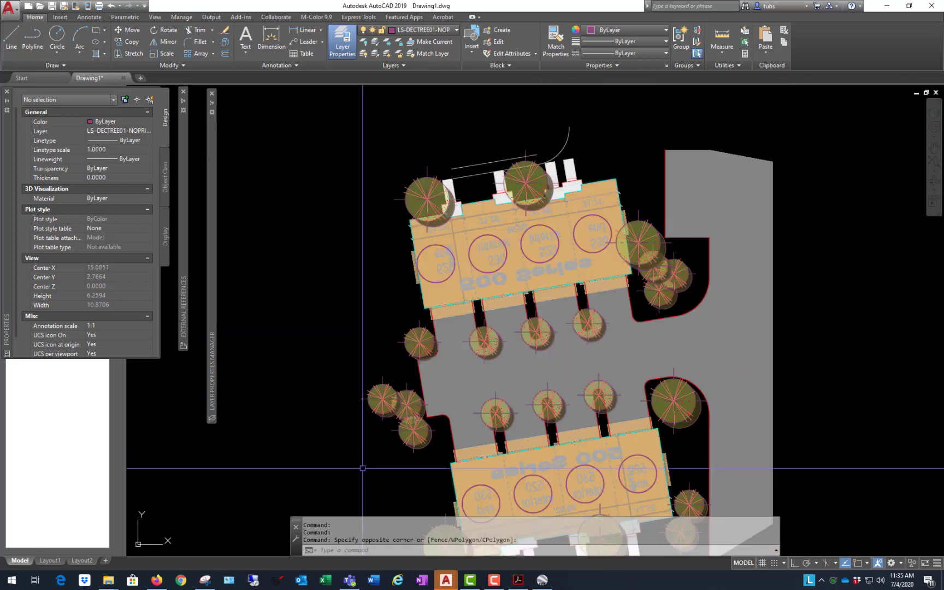
Step: Compare the shading and shadow direction of the two tree reference images with the tree symbols on the site plan
scroll(327, 218, "up", 8)
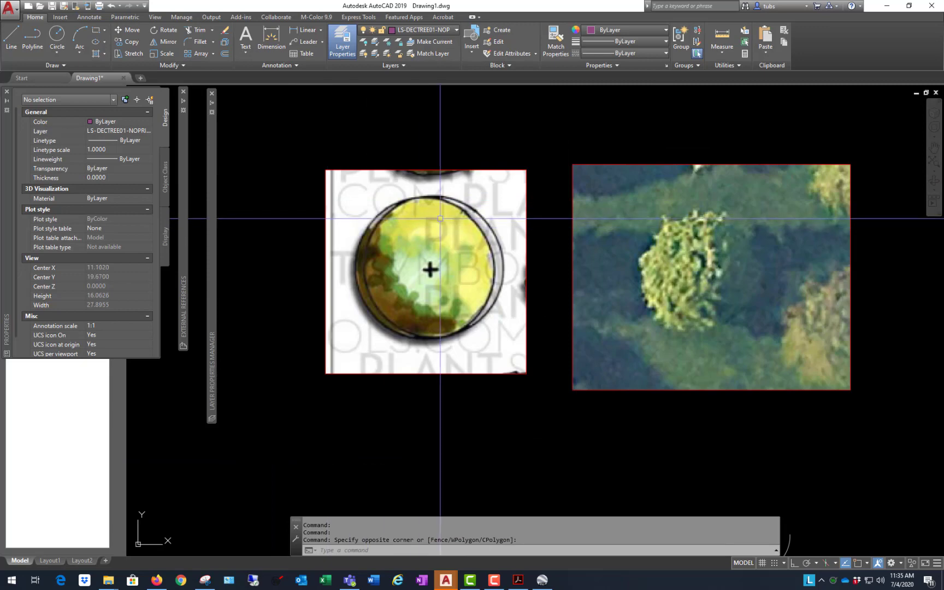
scroll(385, 204, "down", 2)
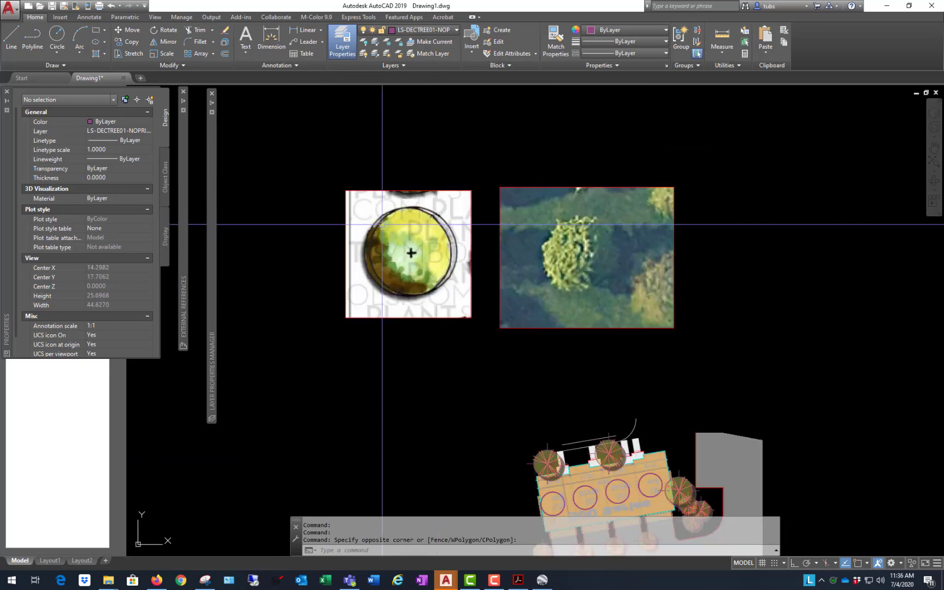
scroll(387, 205, "down", 4)
scroll(464, 273, "up", 8)
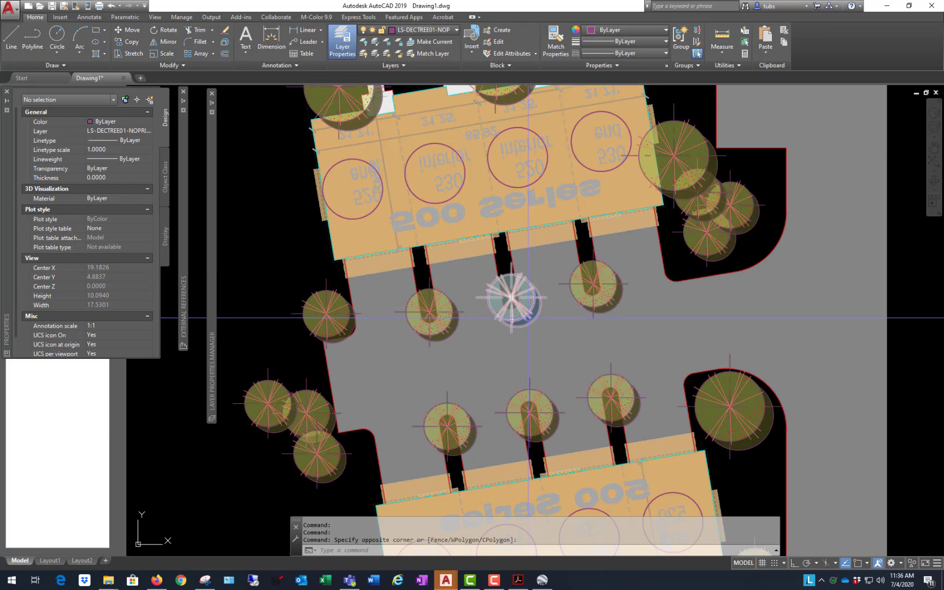
scroll(205, 215, "down", 5)
scroll(415, 288, "up", 8)
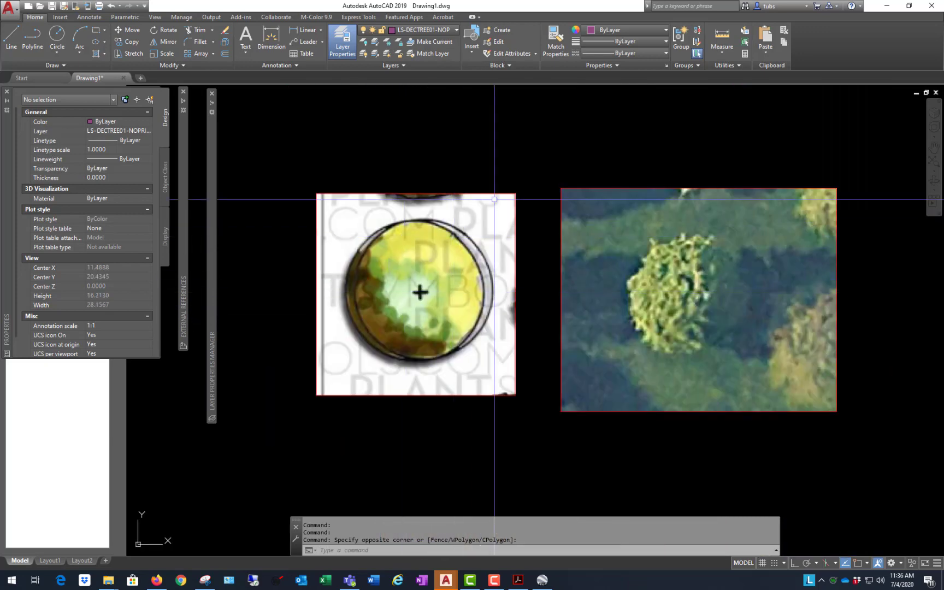
key("Escape")
key("Escape")
key("Escape")
scroll(415, 218, "down", 4)
scroll(514, 185, "up", 8)
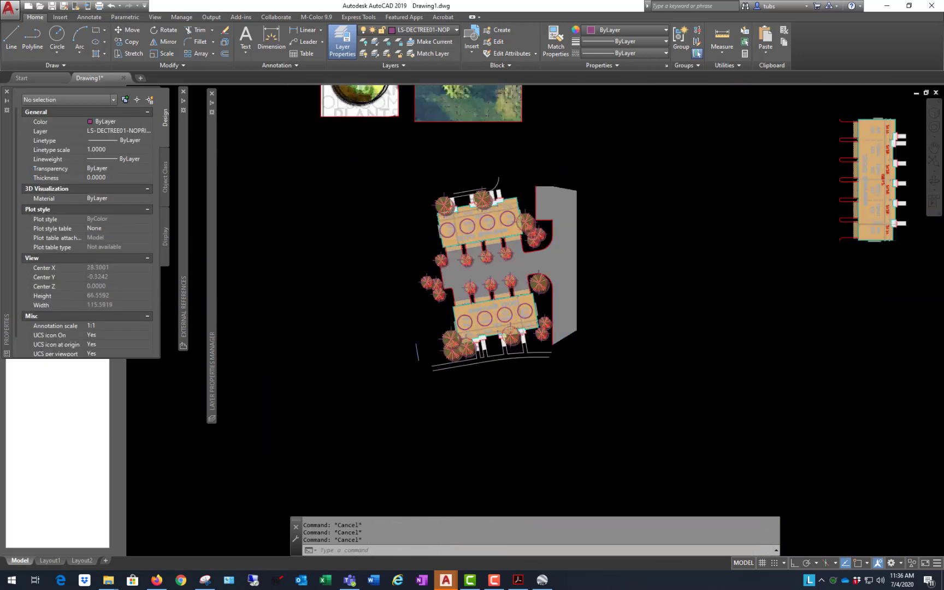
scroll(514, 185, "down", 6)
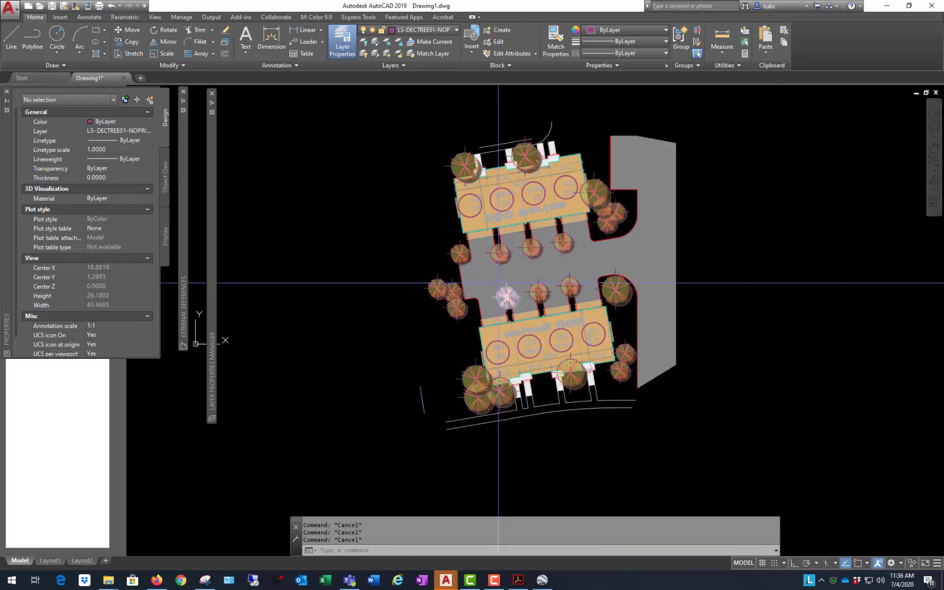
scroll(563, 241, "up", 2)
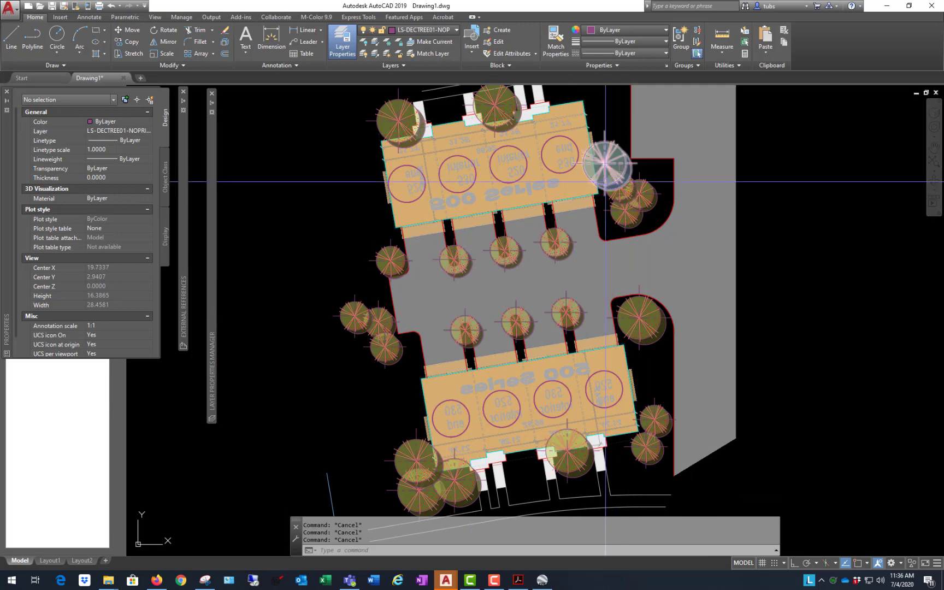
scroll(685, 171, "up", 4)
middle_click_drag(563, 228, 522, 193)
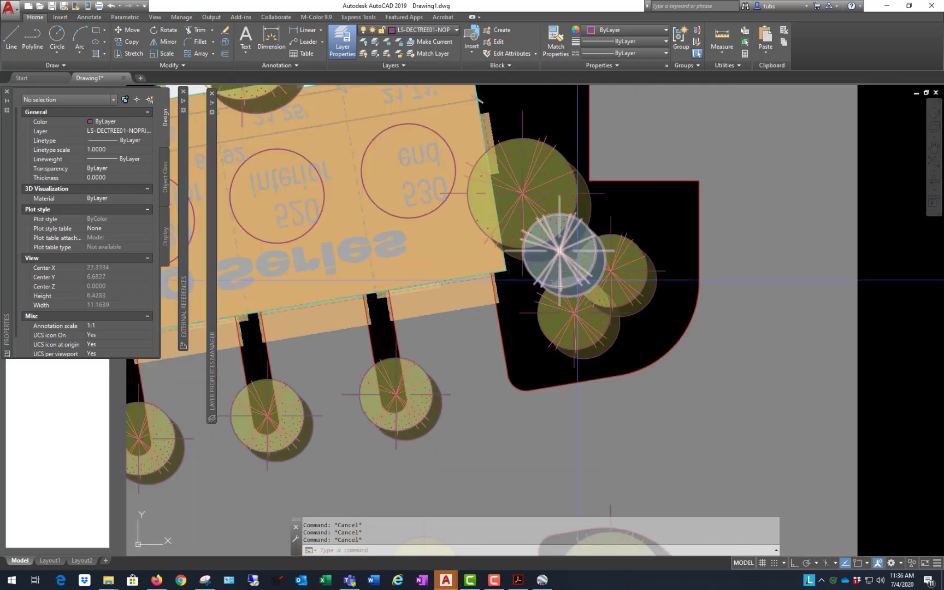
scroll(594, 329, "down", 4)
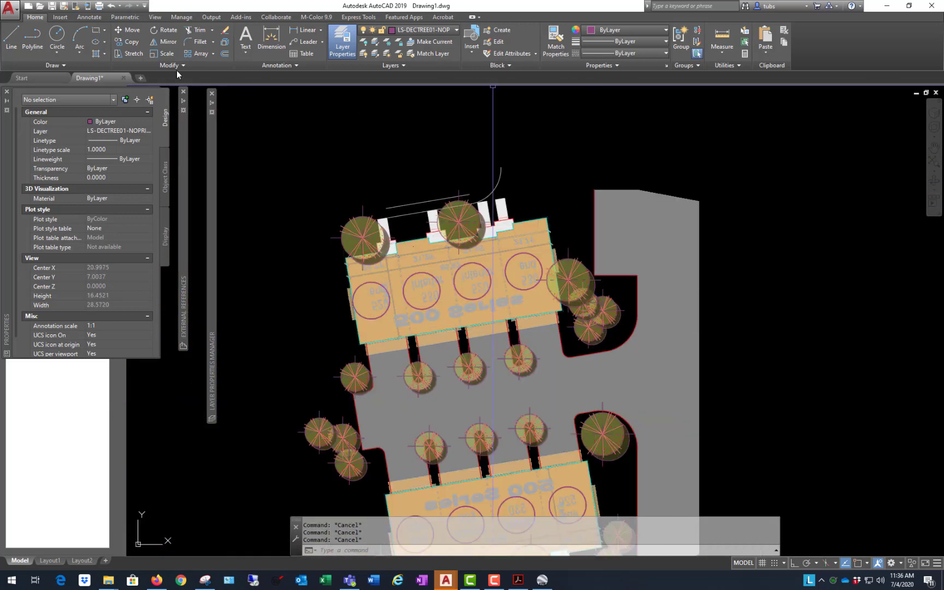
Step: Switch to Google Earth and examine the shadows of the trees and buildings around the lagoon parkland
left_click(541, 581)
scroll(563, 273, "down", 3)
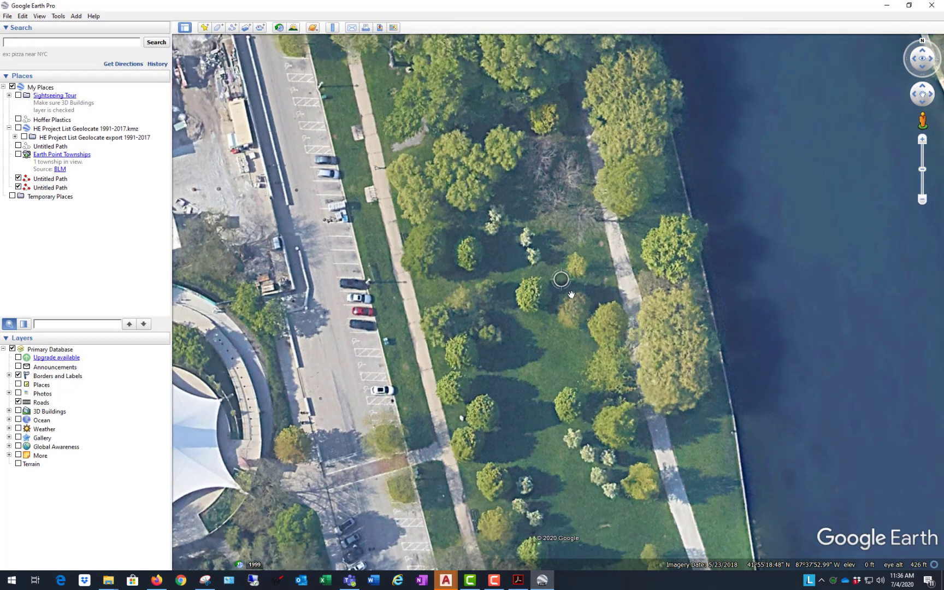
scroll(529, 397, "up", 2)
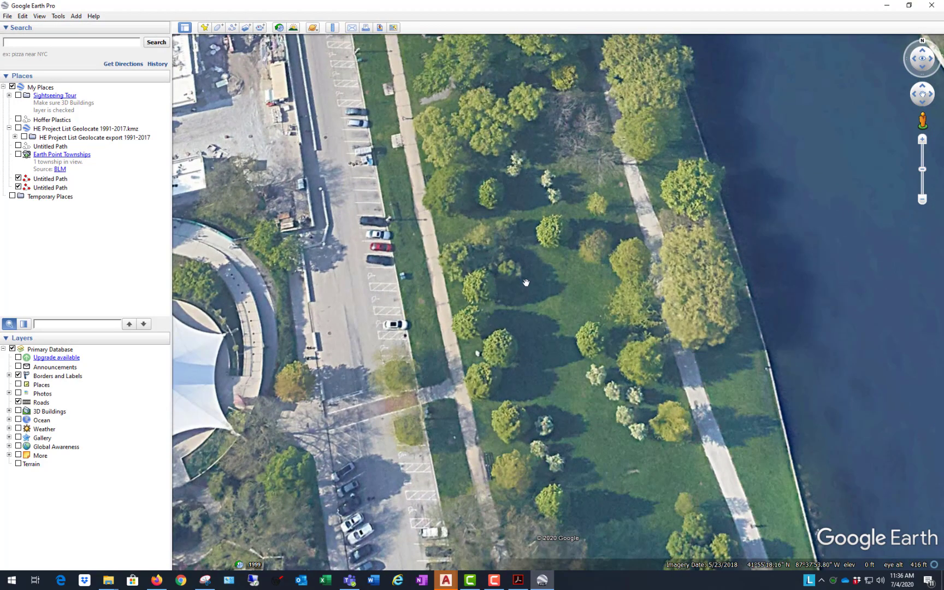
scroll(582, 264, "down", 2)
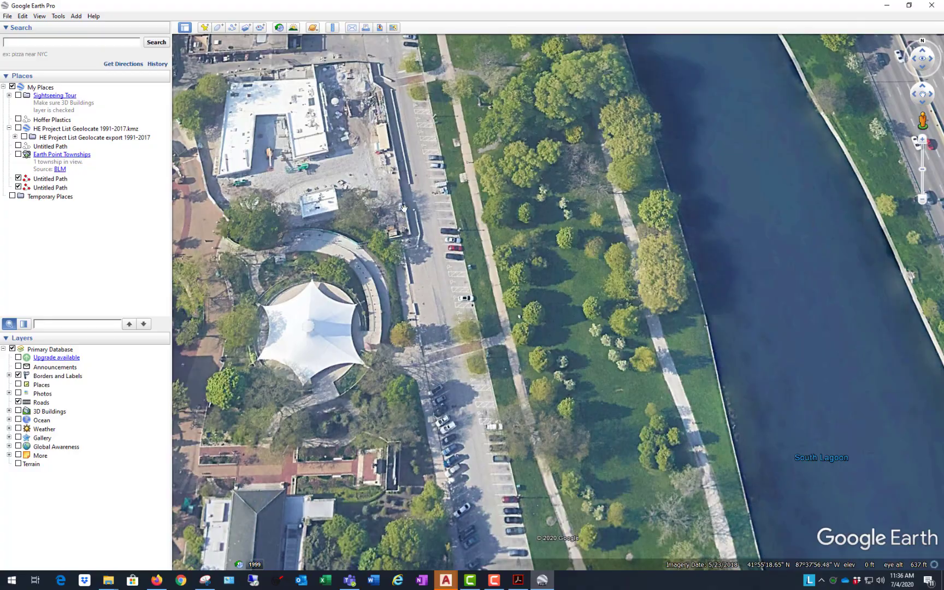
scroll(627, 303, "down", 2)
scroll(731, 302, "down", 5)
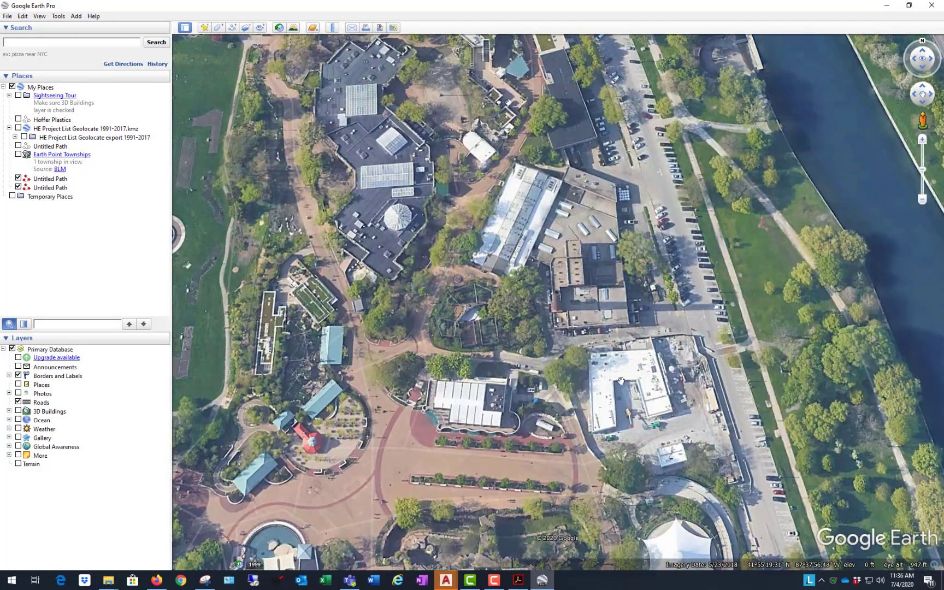
Step: Examine the aerial imagery of the North Center residential blocks for the shadow direction of houses and street trees
scroll(731, 302, "down", 6)
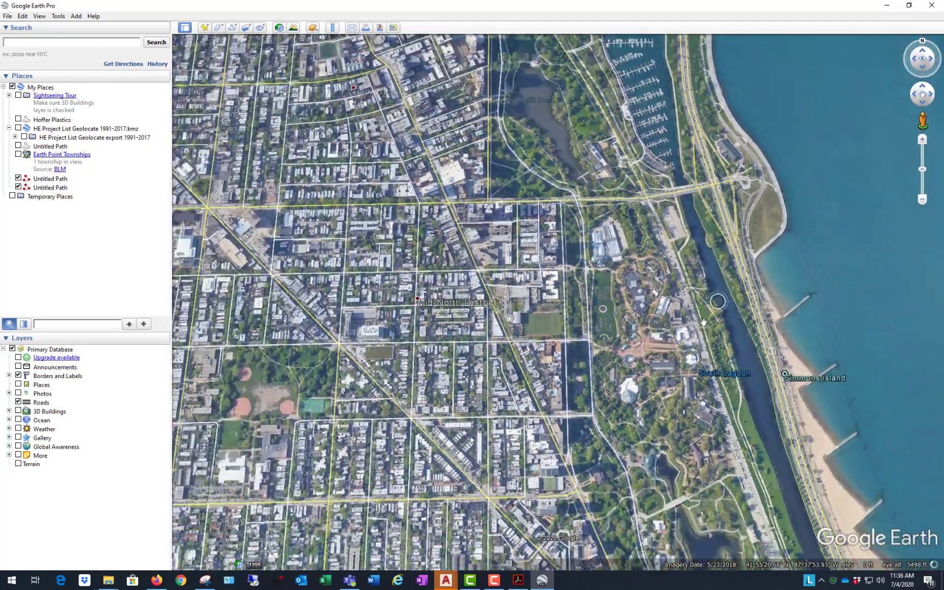
scroll(490, 202, "up", 4)
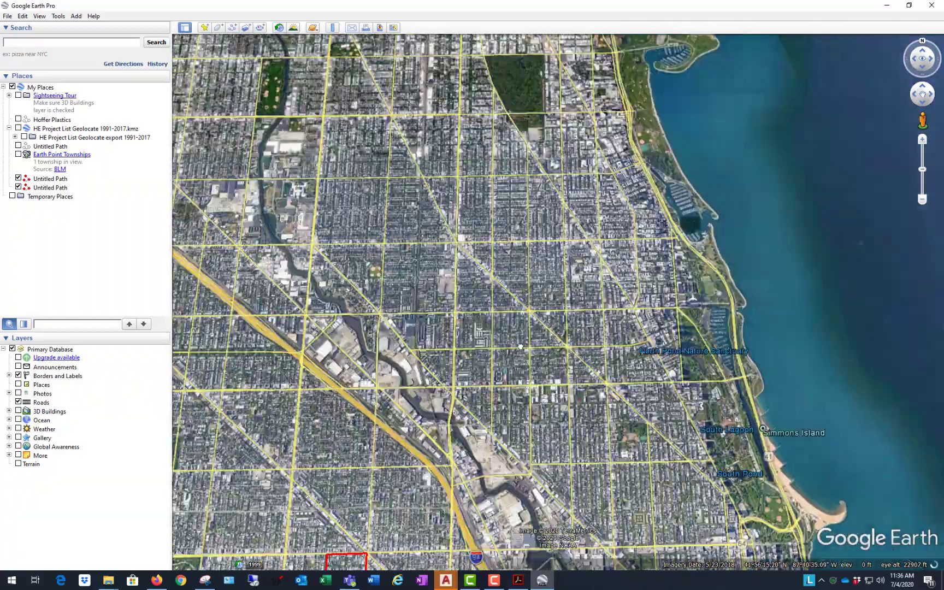
scroll(489, 202, "up", 5)
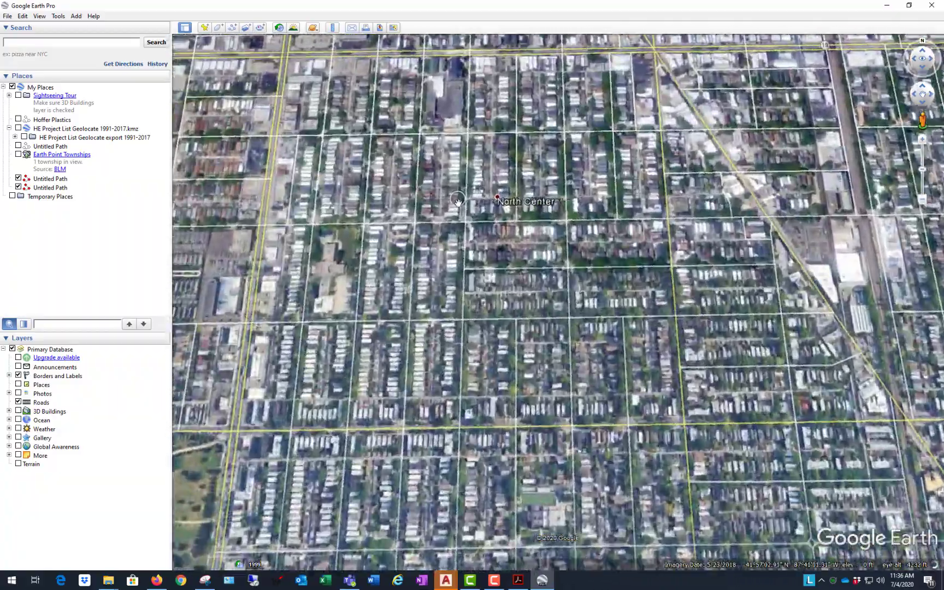
scroll(452, 181, "up", 3)
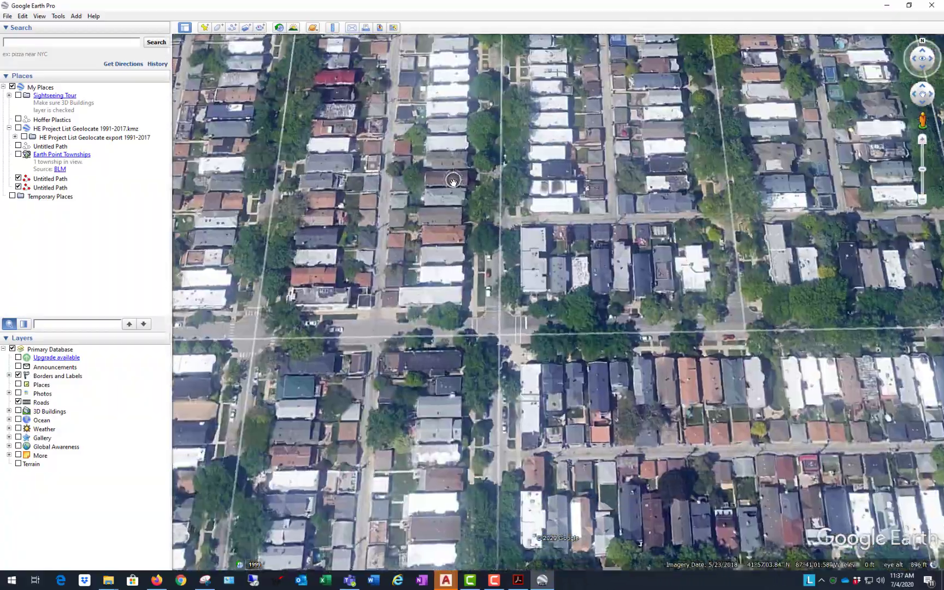
scroll(705, 213, "up", 2)
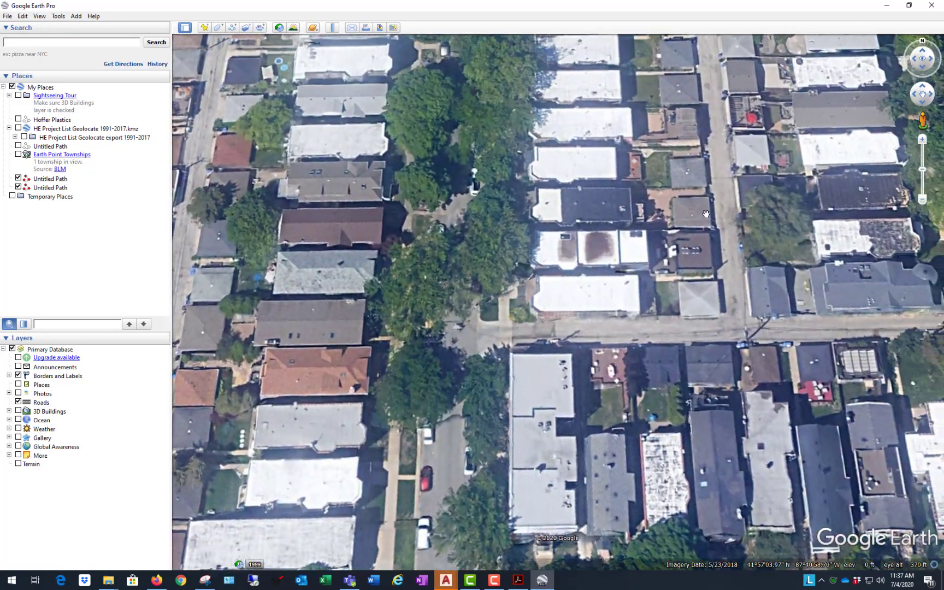
left_click_drag(706, 213, 545, 372)
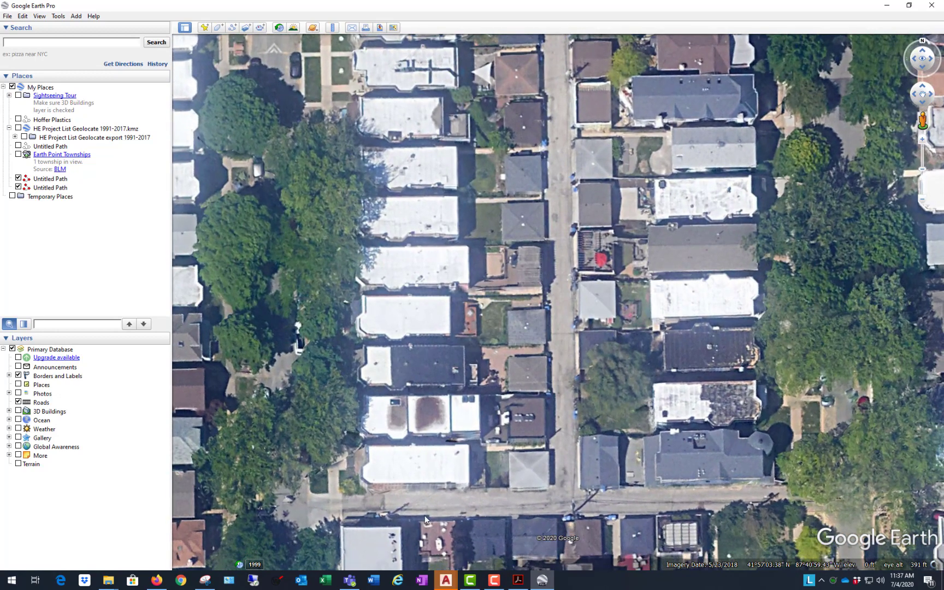
scroll(450, 492, "up", 2)
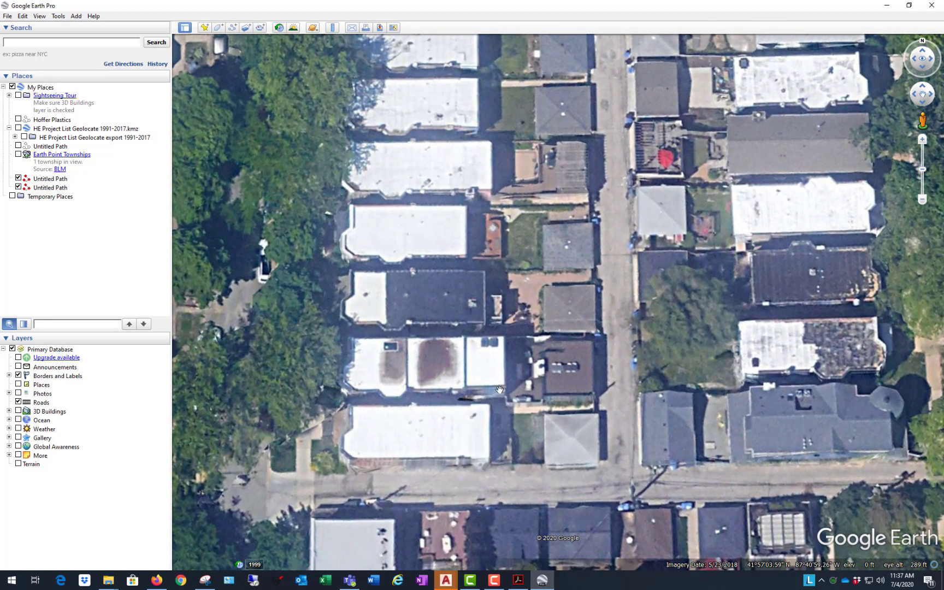
scroll(499, 387, "down", 2)
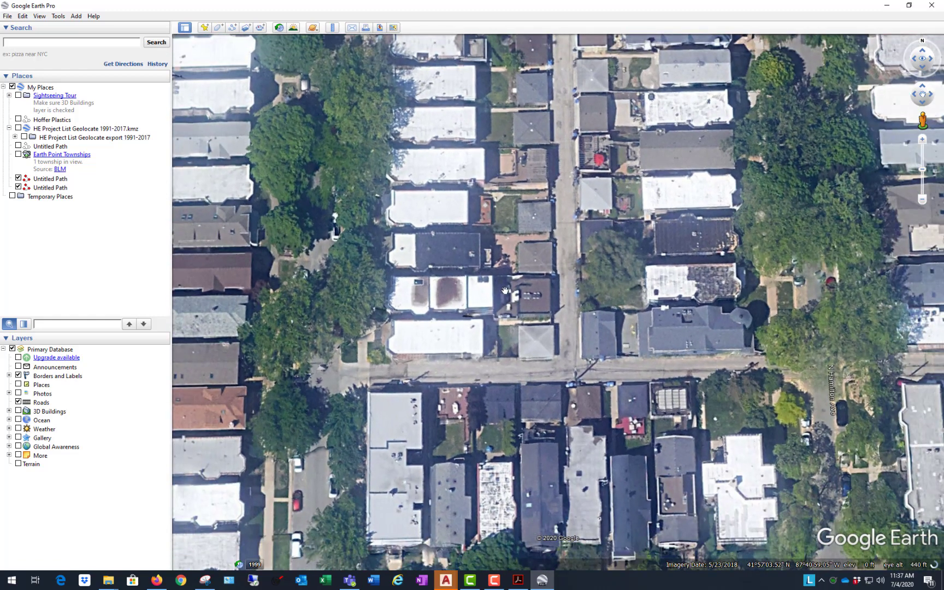
scroll(487, 361, "up", 1)
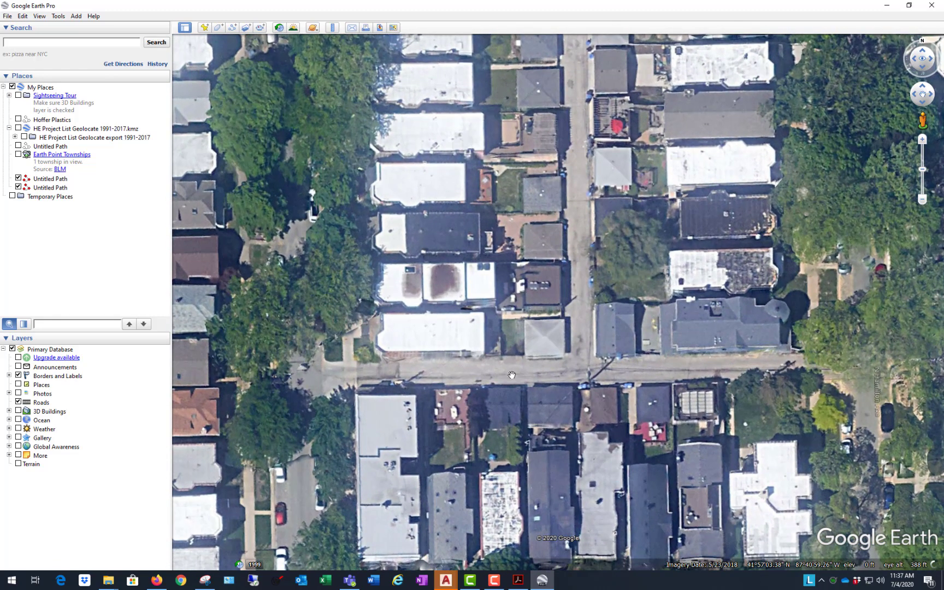
Step: Return to AutoCAD, select all the LS-DECTREE01 tree blocks with Select Similar, and set their rotation to 90
left_click(886, 5)
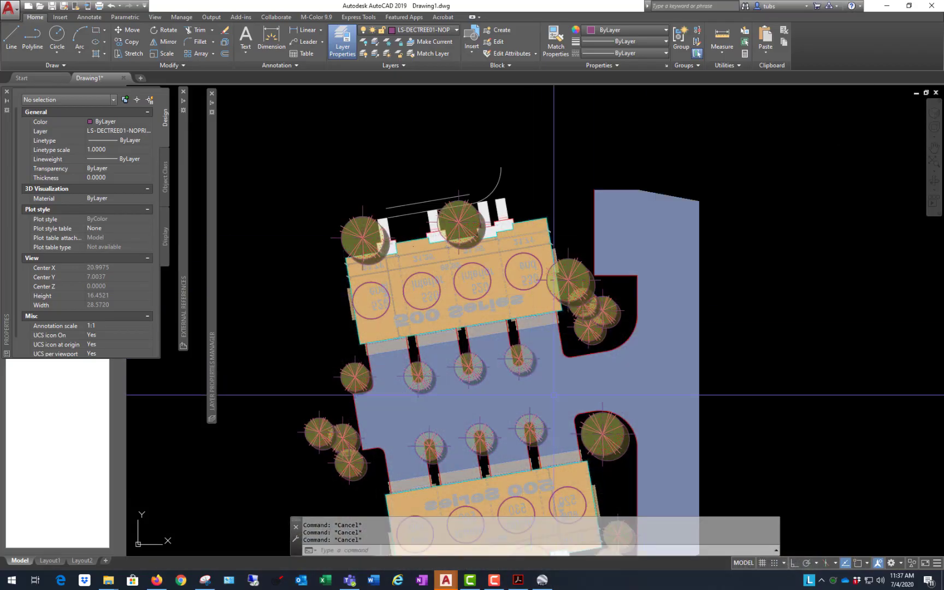
scroll(612, 246, "up", 3)
scroll(613, 181, "down", 1)
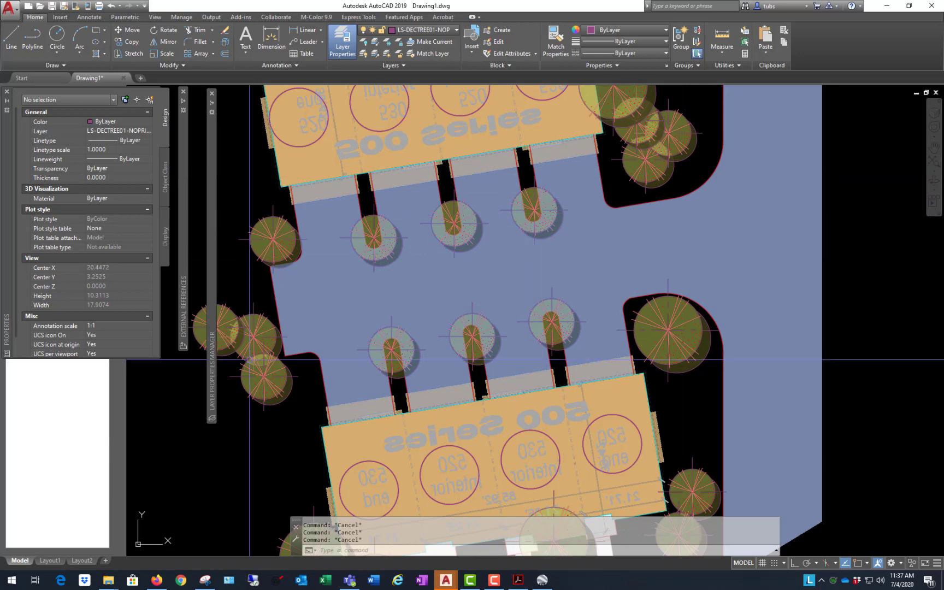
left_click(263, 376)
right_click(266, 245)
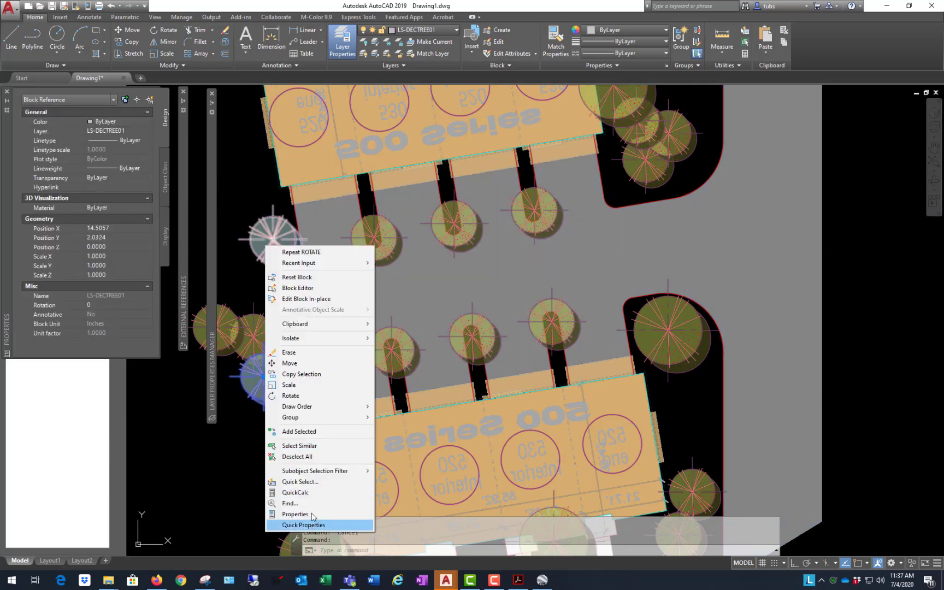
left_click(327, 448)
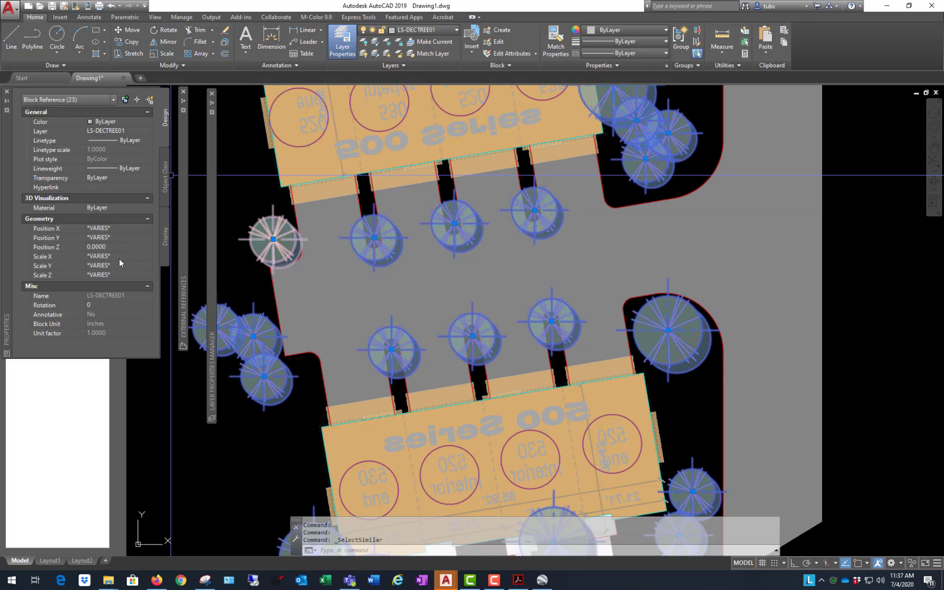
left_click(117, 306)
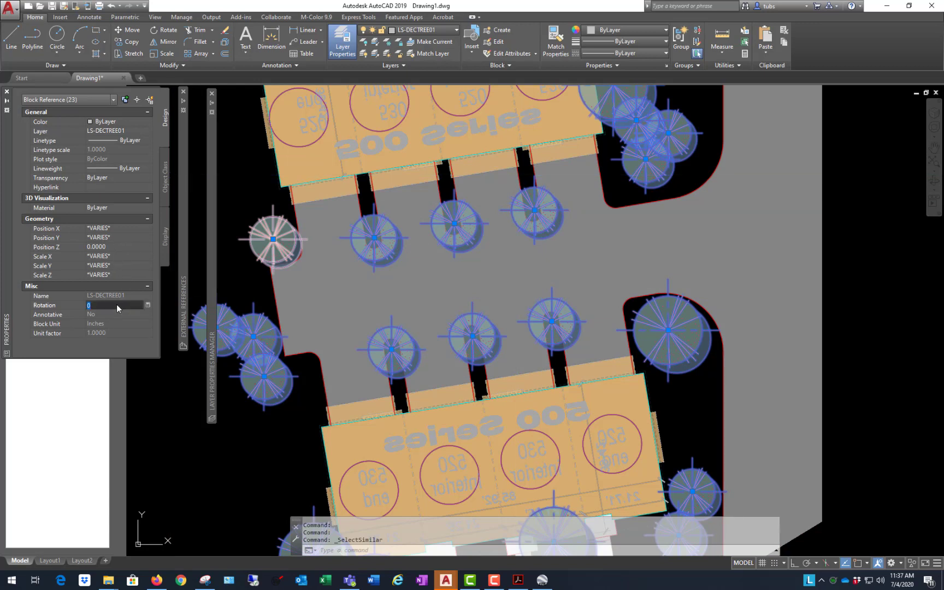
type("90")
key("Return")
scroll(490, 221, "down", 5)
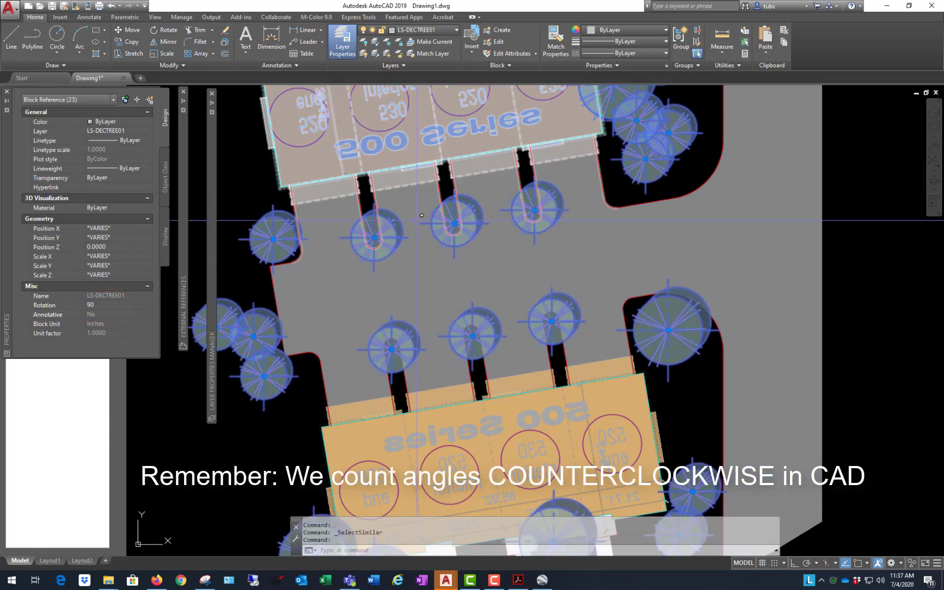
key("Escape")
key("Escape")
Step: Check the drop-shadow direction of the rotated LS-DECTREE01 trees around both buildings, selecting individual trees to inspect their properties
scroll(489, 220, "up", 4)
left_click(548, 241)
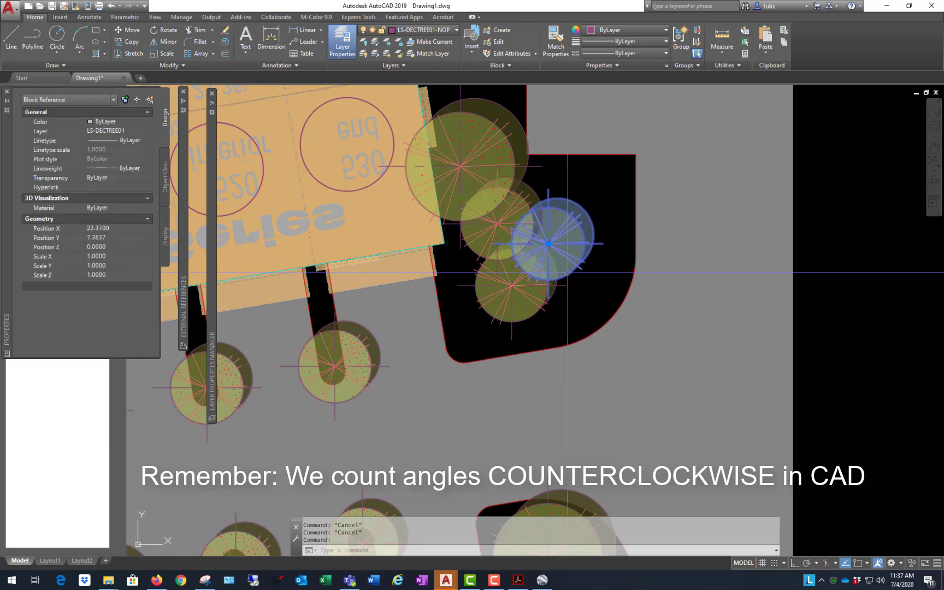
left_click(342, 387)
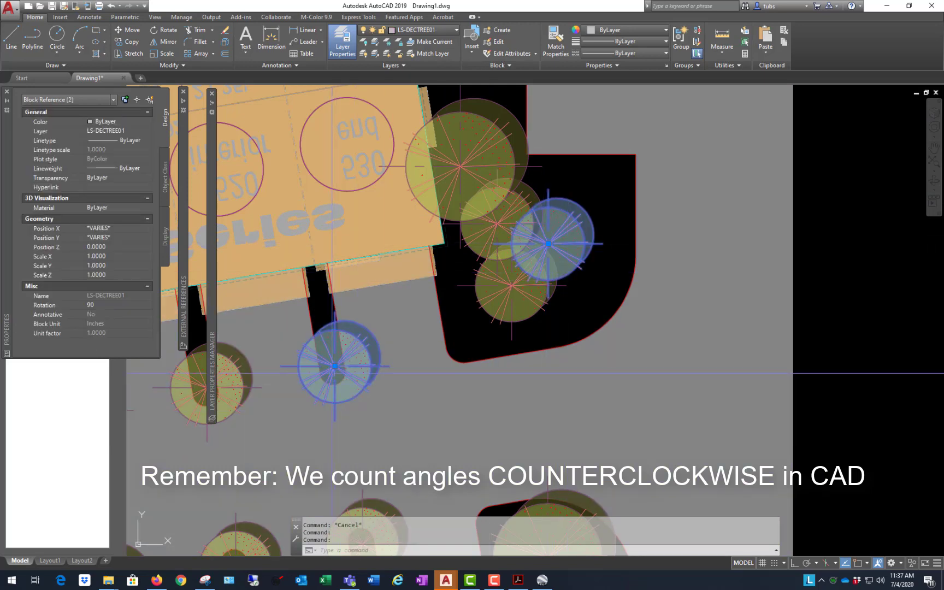
scroll(344, 377, "up", 8)
scroll(355, 335, "down", 4)
key("Escape")
key("Escape")
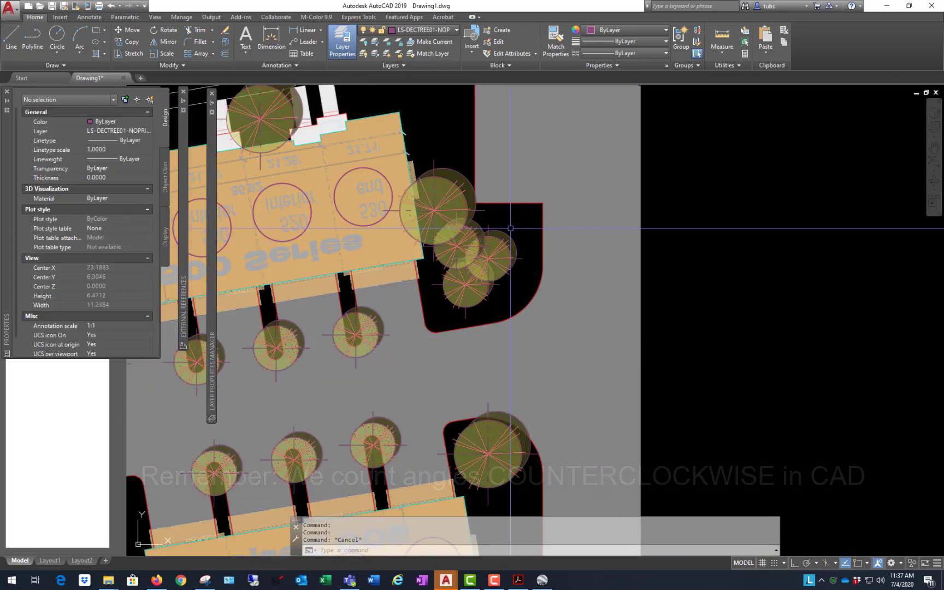
scroll(546, 243, "down", 5)
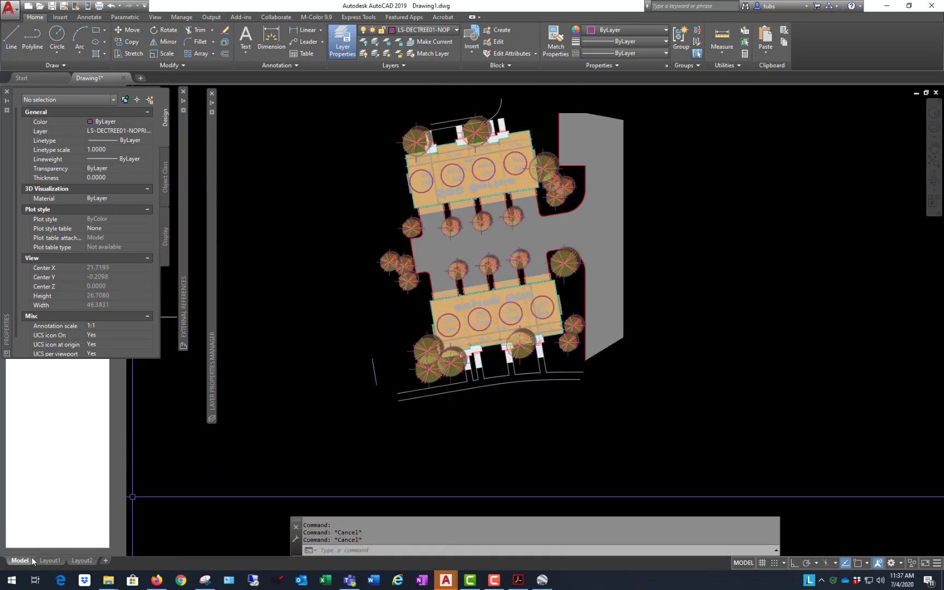
Step: Preview the plot of Layout1 using the previous plot page setup with the monochrome.ctb plot style table
left_click(49, 561)
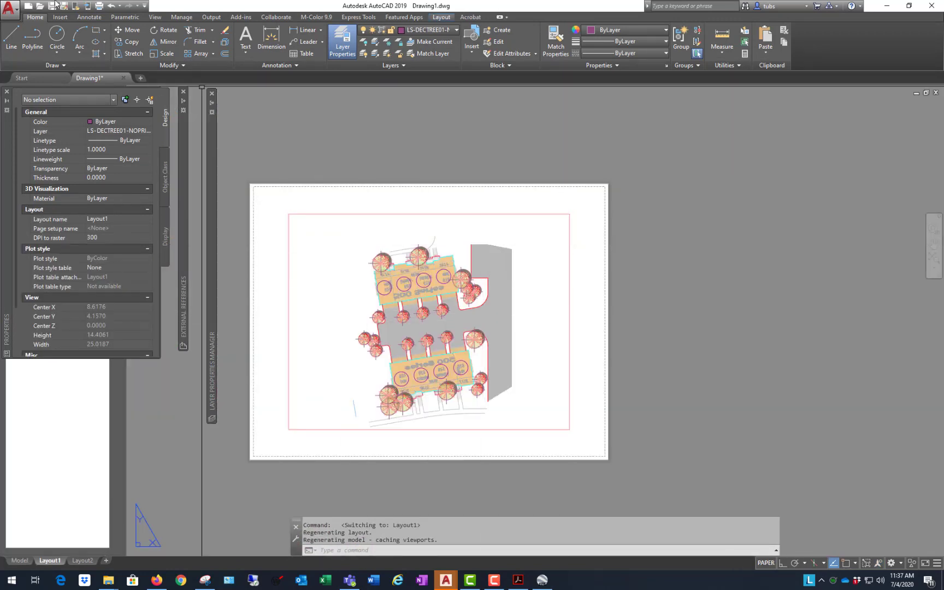
left_click(99, 6)
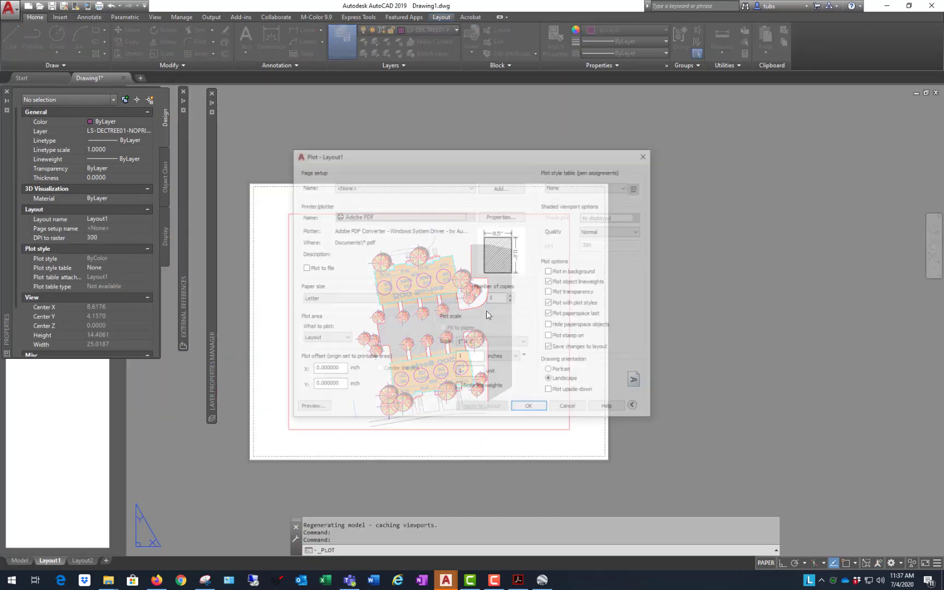
left_click(426, 187)
left_click(386, 202)
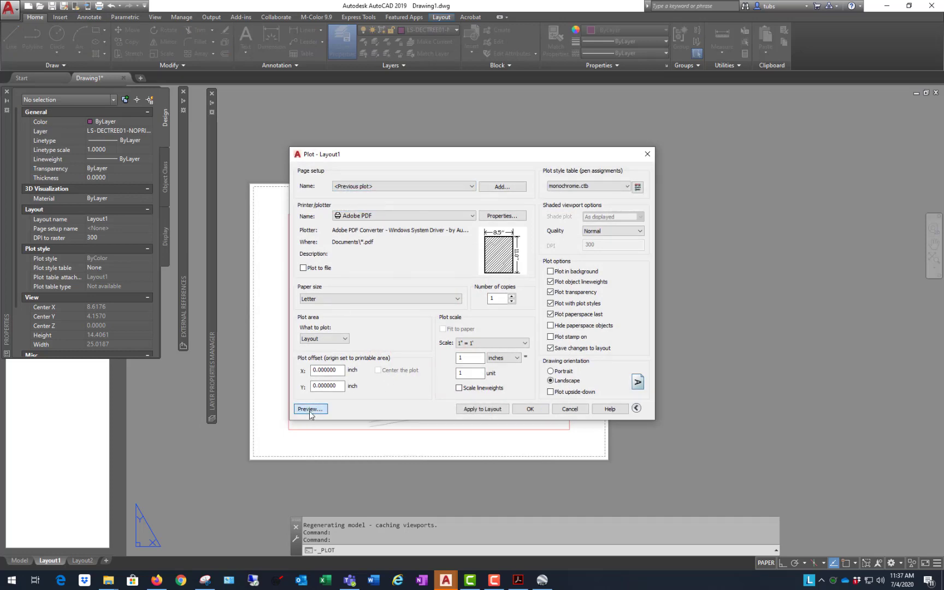
left_click(309, 412)
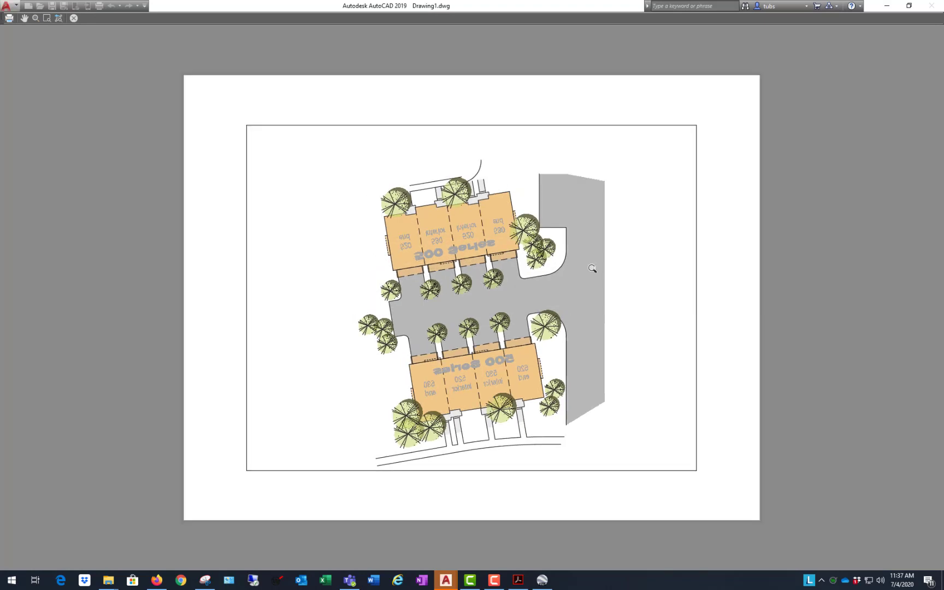
Step: Examine the tree symbols and their shadows in the plot preview, and close it without plotting
scroll(592, 269, "up", 2)
scroll(592, 149, "down", 1)
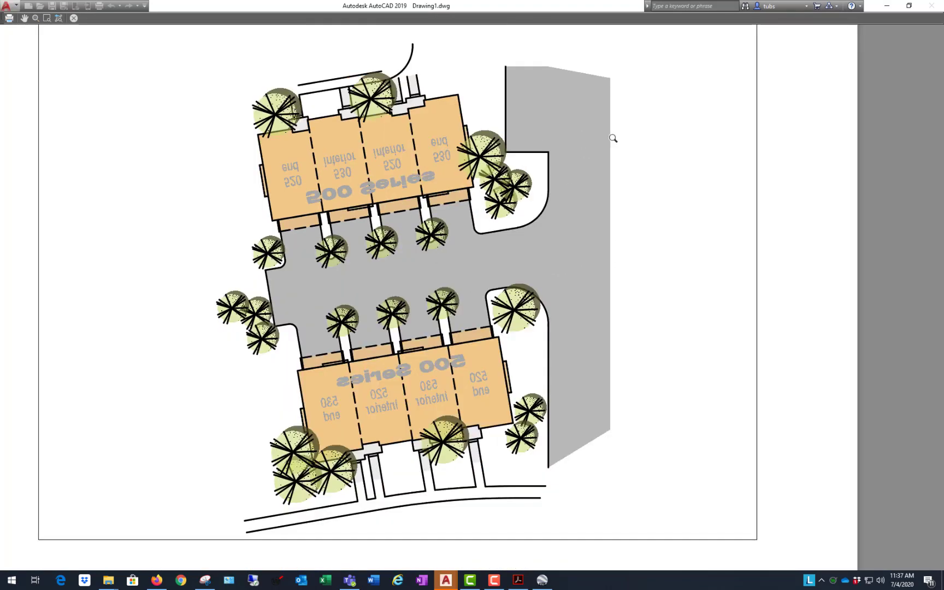
right_click(369, 273)
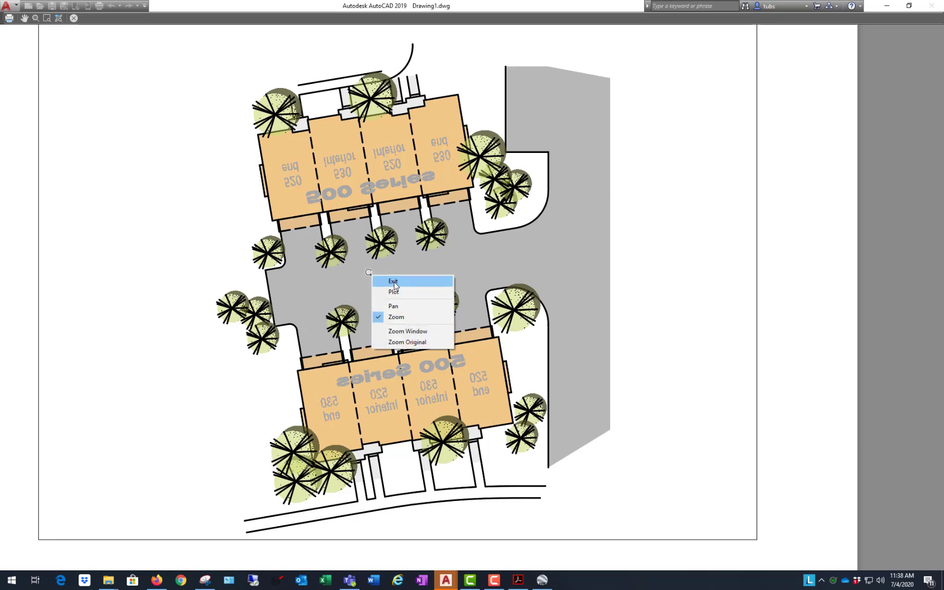
left_click(674, 265)
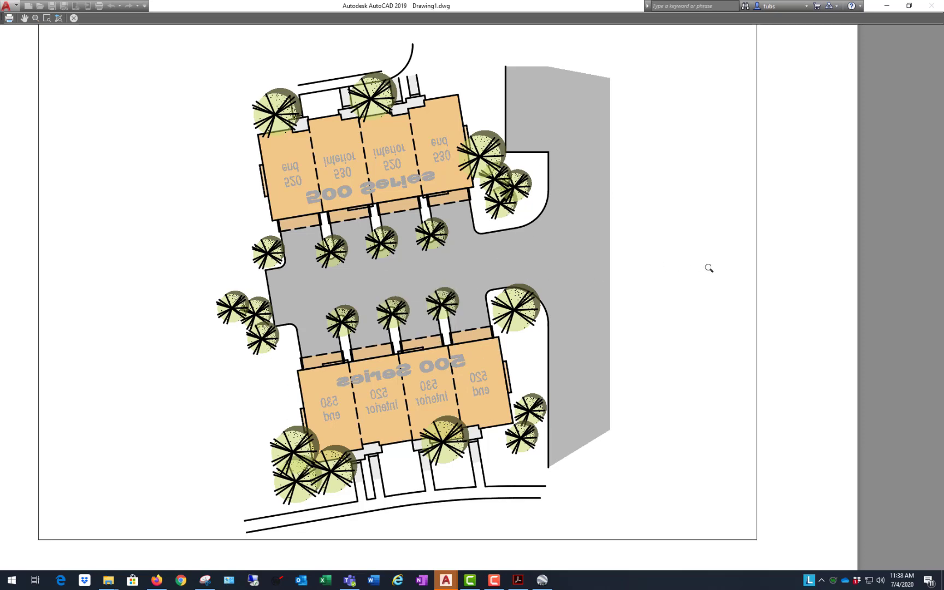
scroll(640, 288, "down", 2)
scroll(578, 280, "up", 2)
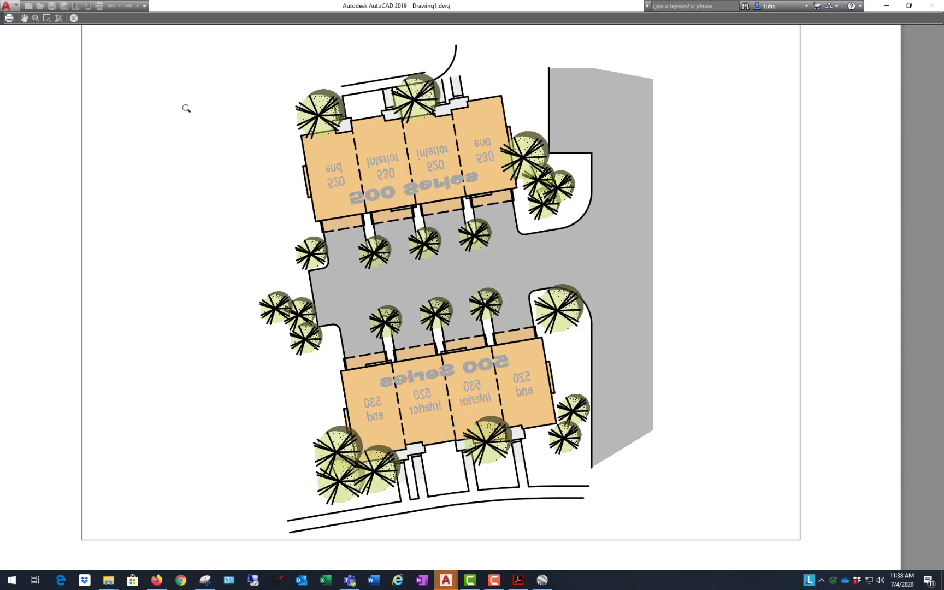
scroll(507, 279, "down", 2)
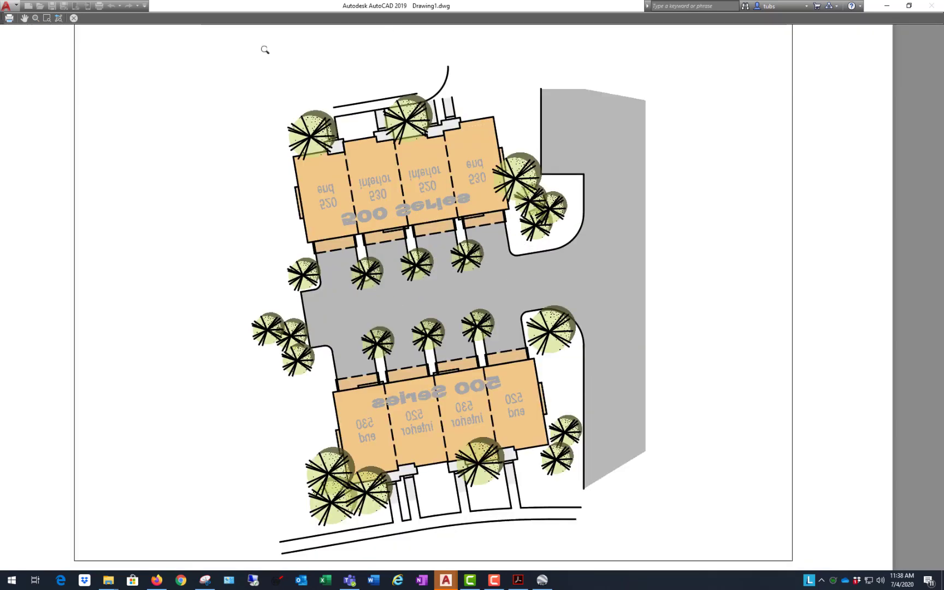
key("Escape")
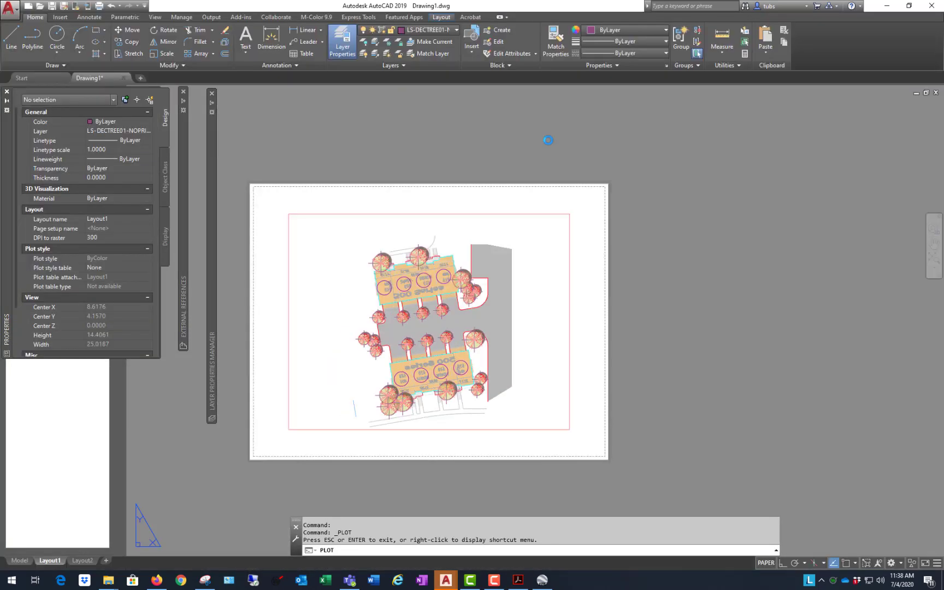
left_click(575, 410)
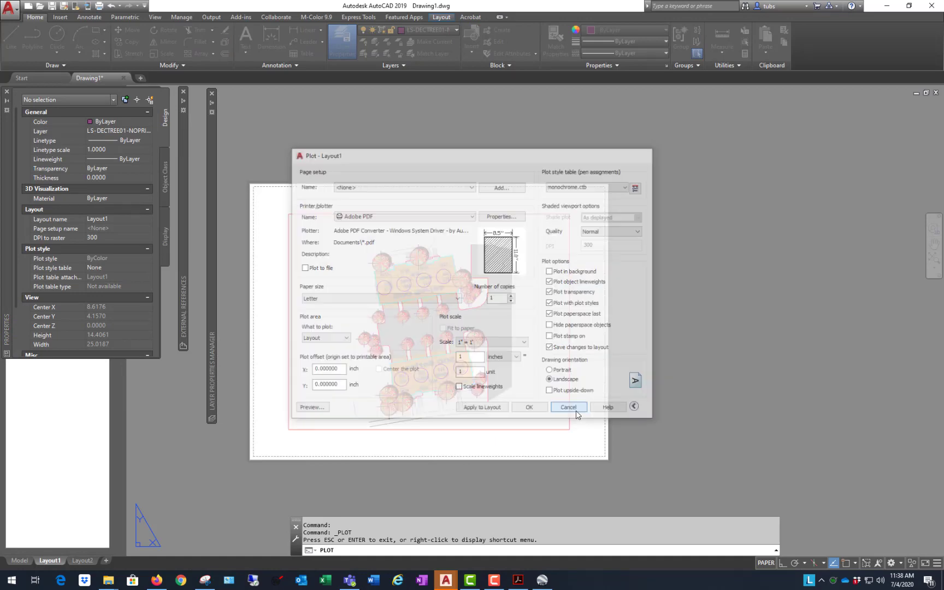
Step: Return to model space and draw a circle about 2.49 in radius around the plus mark of the drawn tree reference image
left_click(19, 561)
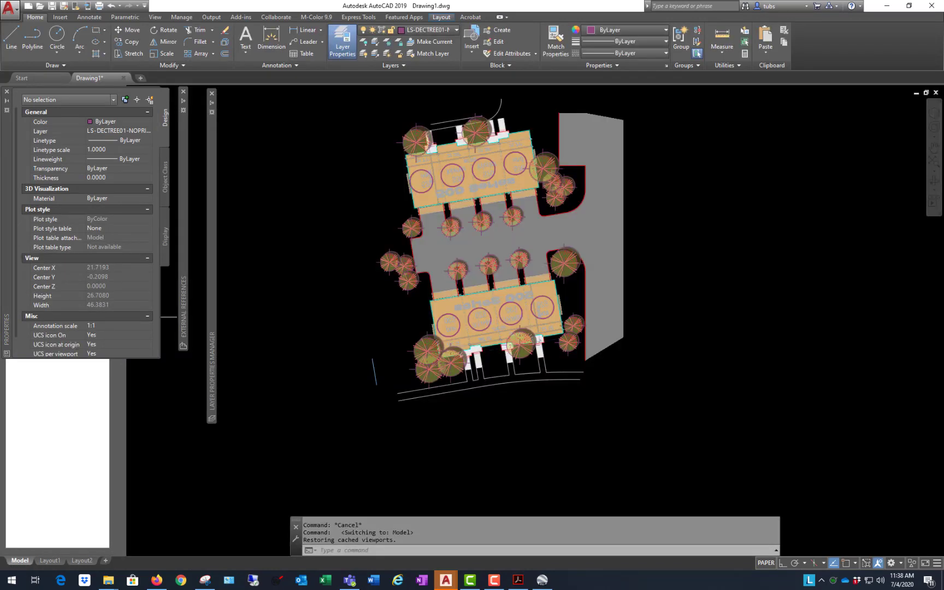
scroll(399, 274, "down", 3)
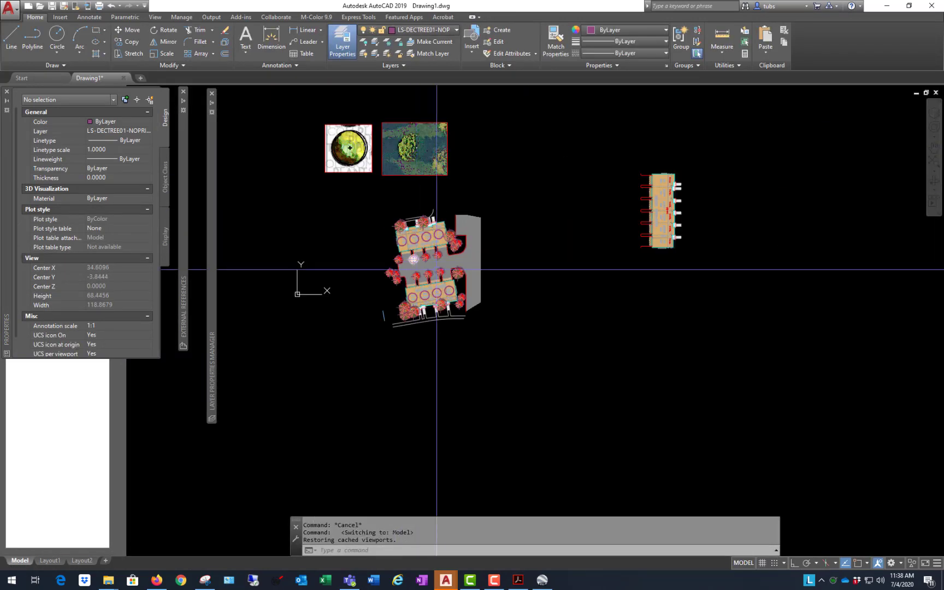
scroll(305, 114, "up", 6)
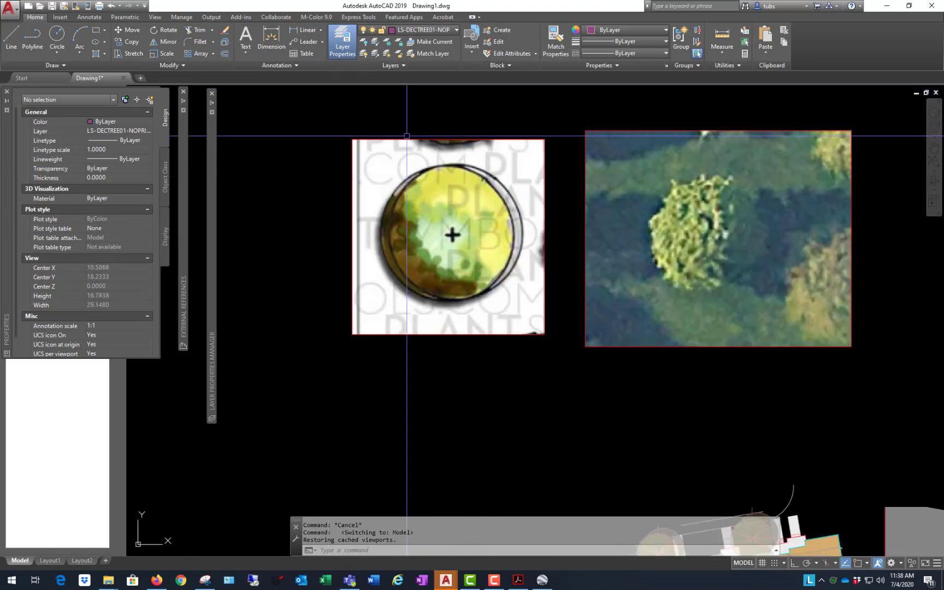
type("c")
key("Return")
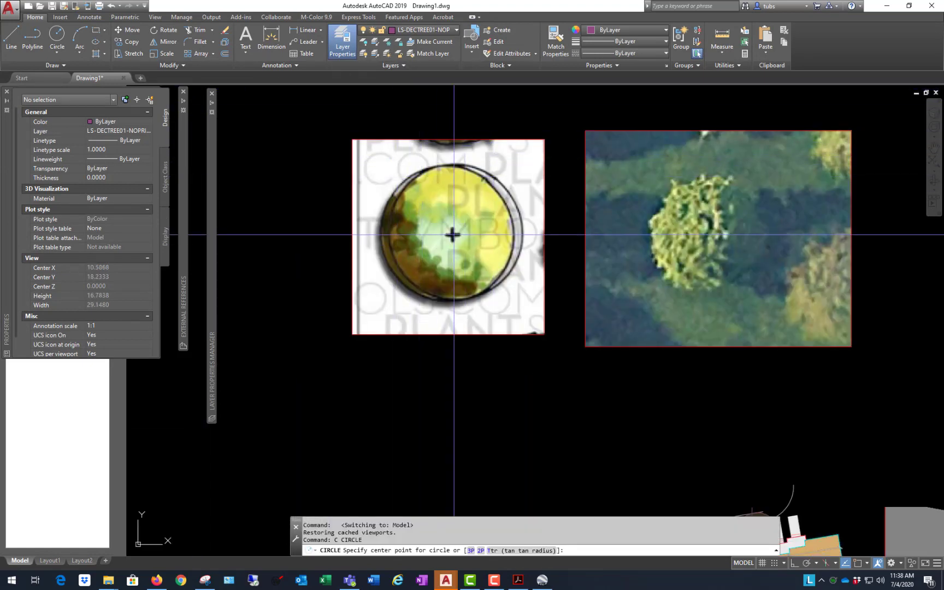
left_click(453, 235)
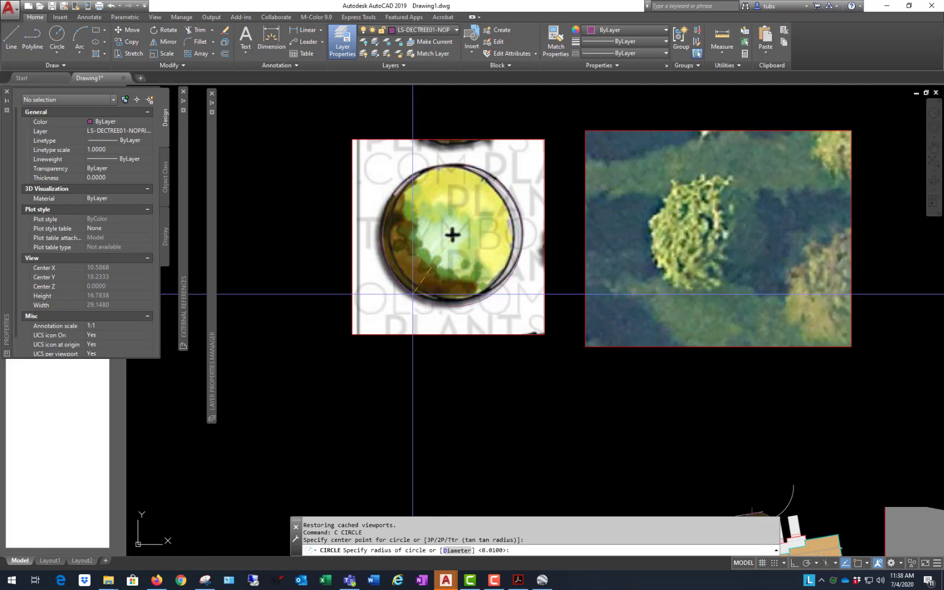
key("Return")
Step: Reduce the circle's radius to about 2.34 and reposition it over the left of the two overlapping canopy outlines
scroll(446, 214, "up", 2)
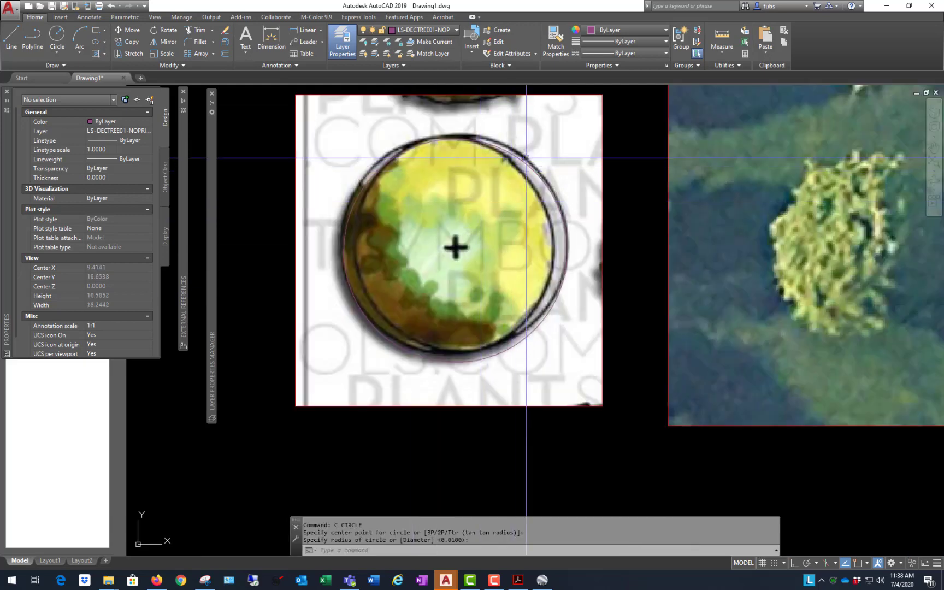
left_click(502, 189)
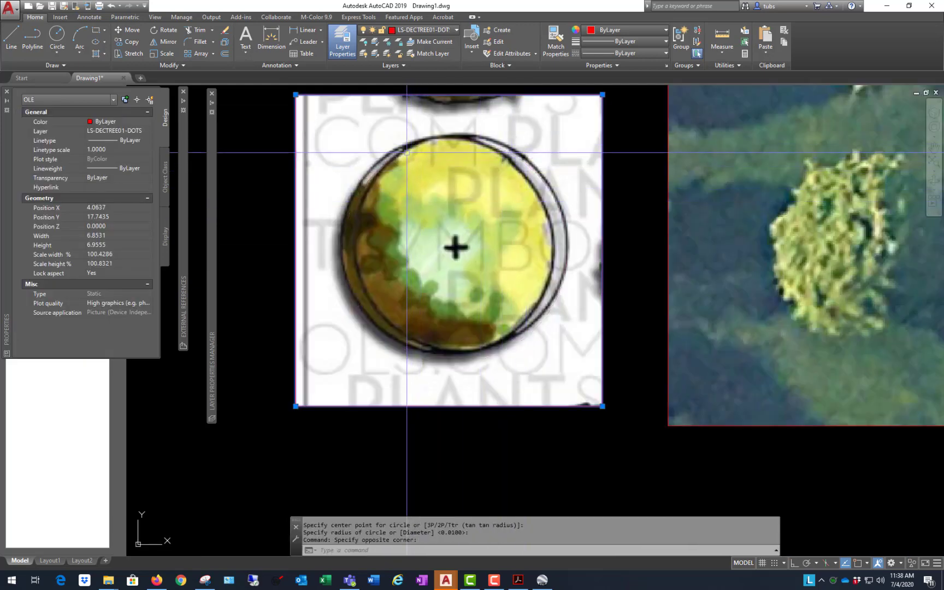
key("Escape")
left_click(410, 150)
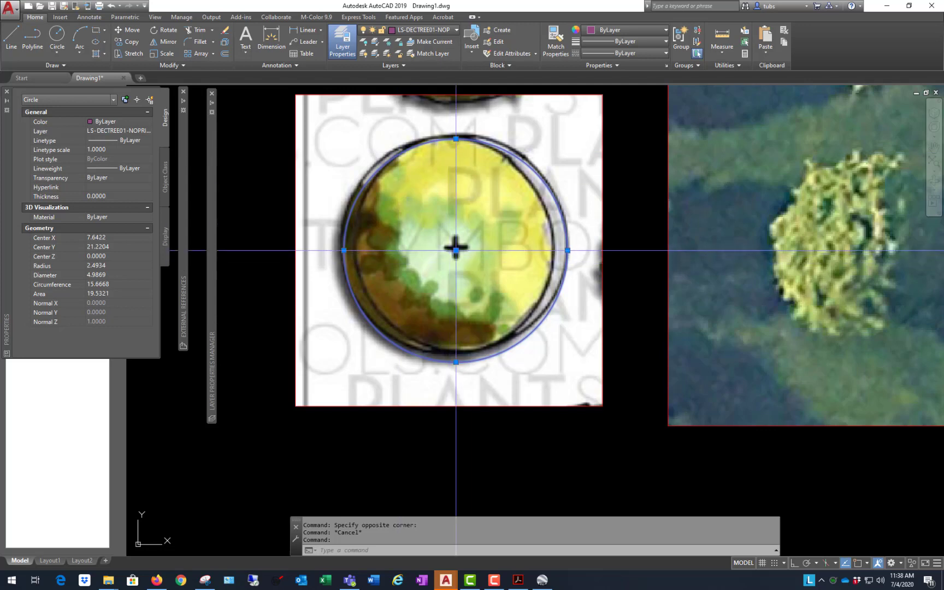
left_click(456, 247)
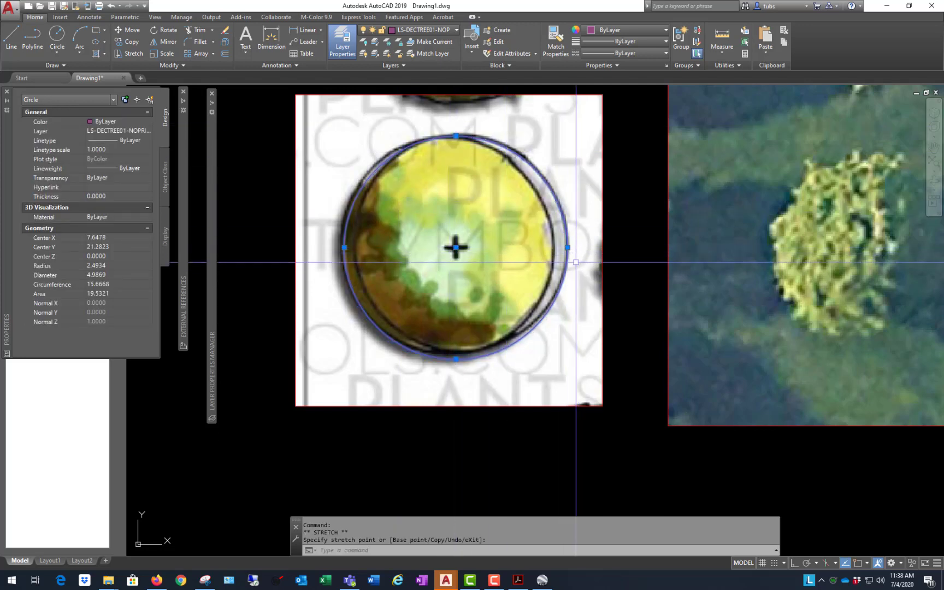
left_click(567, 247)
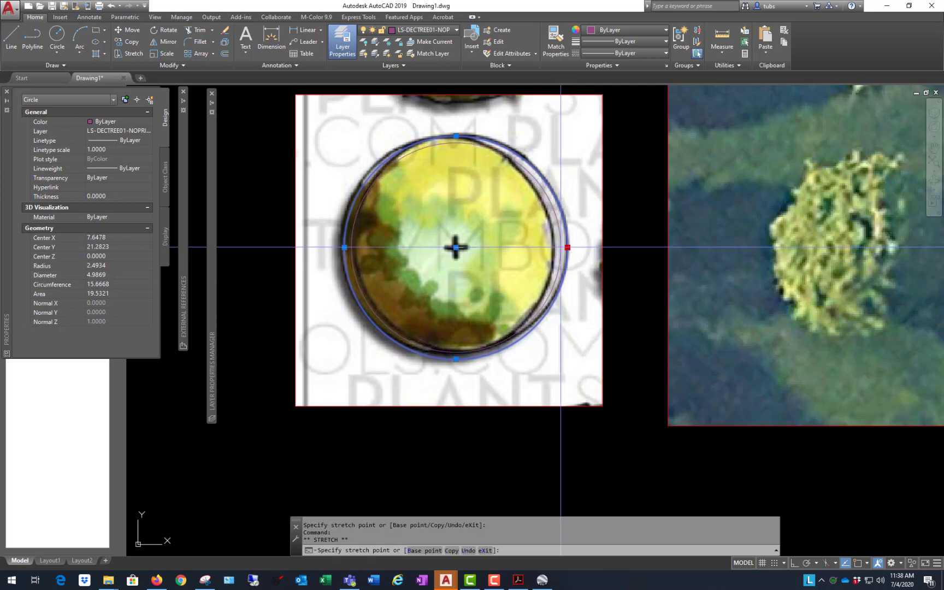
left_click(560, 247)
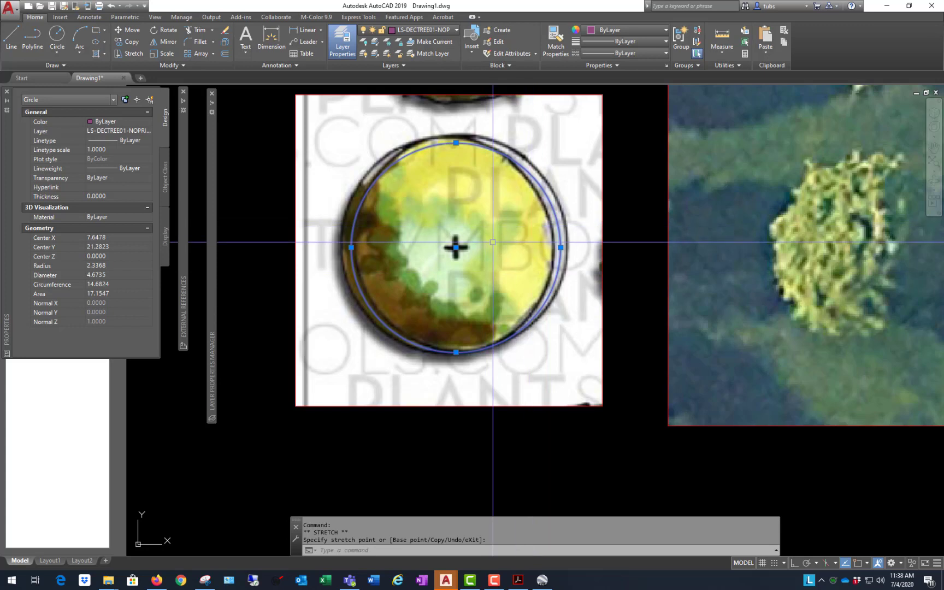
left_click(455, 247)
left_click(448, 246)
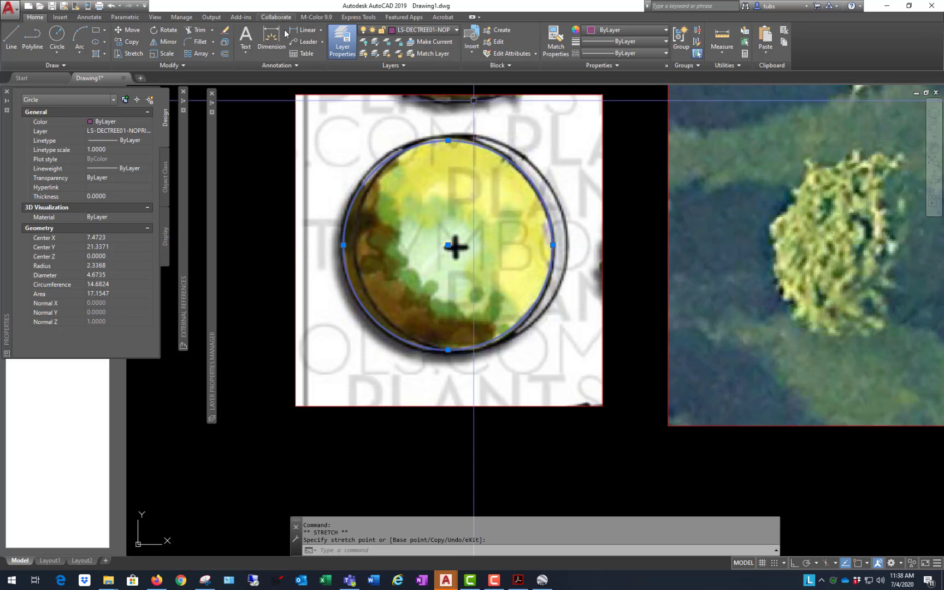
Step: Copy the circle horizontally about 0.35 to the right with Ortho on, over the second canopy outline
left_click(131, 44)
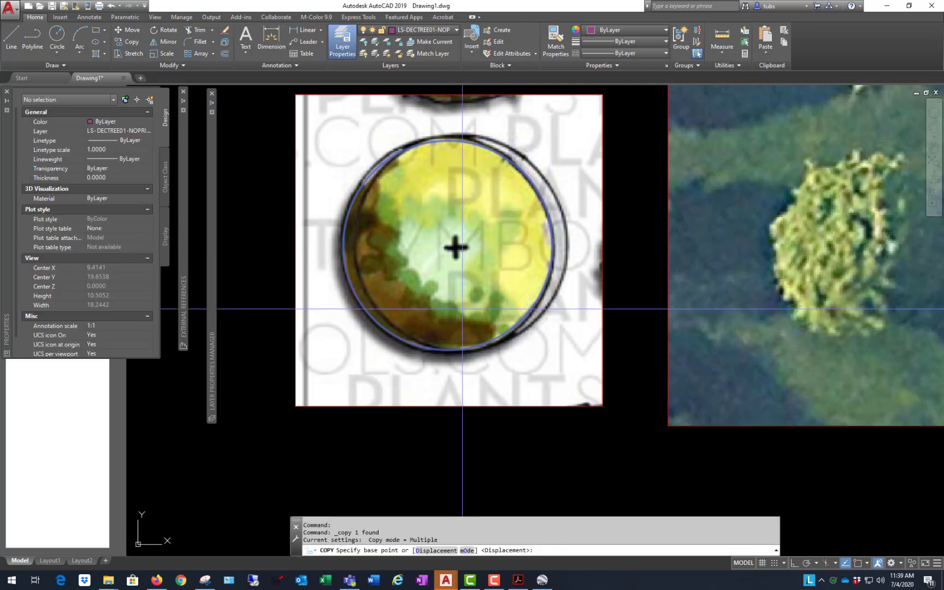
left_click(458, 468)
key("F8")
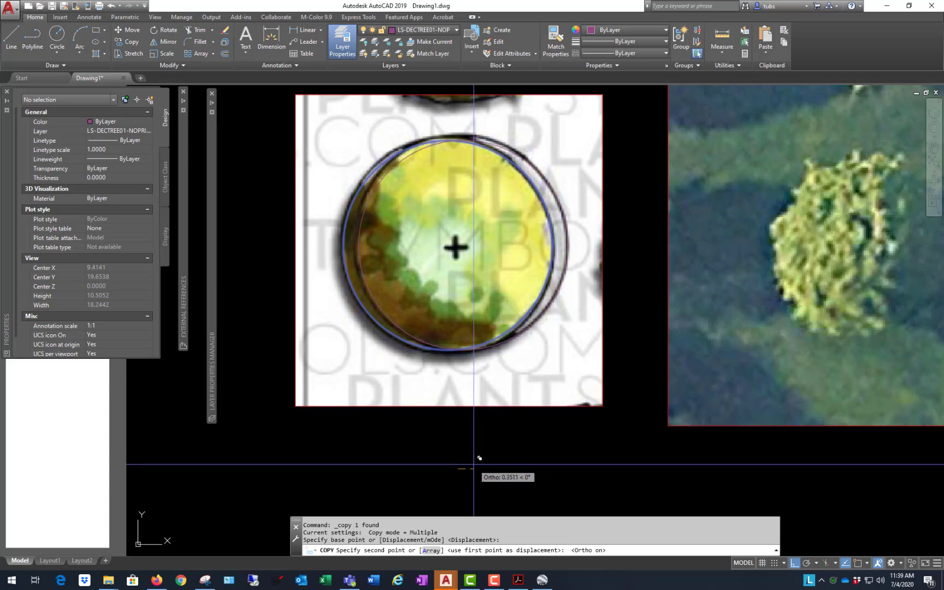
left_click(475, 462)
key("Return")
Step: Inspect how the two overlapping circles match the canopy and shadow outlines of the drawn tree reference image
scroll(426, 328, "down", 2)
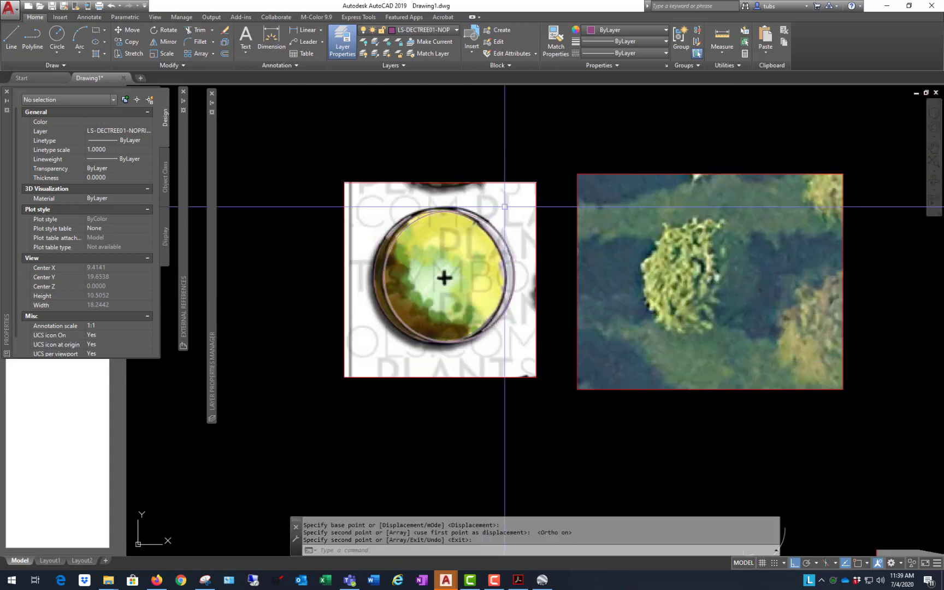
scroll(504, 207, "up", 1)
scroll(508, 295, "up", 1)
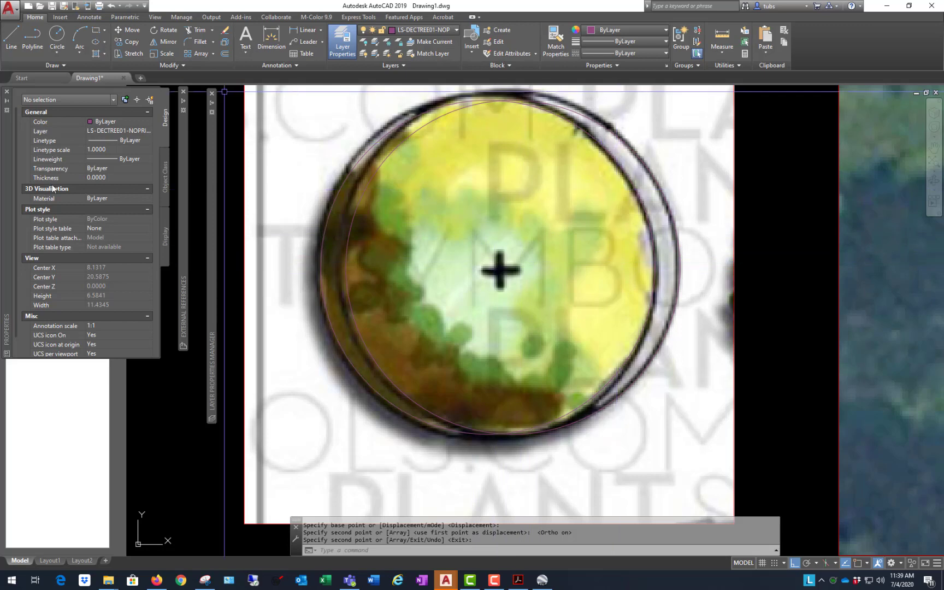
scroll(424, 237, "down", 1)
left_click(298, 125)
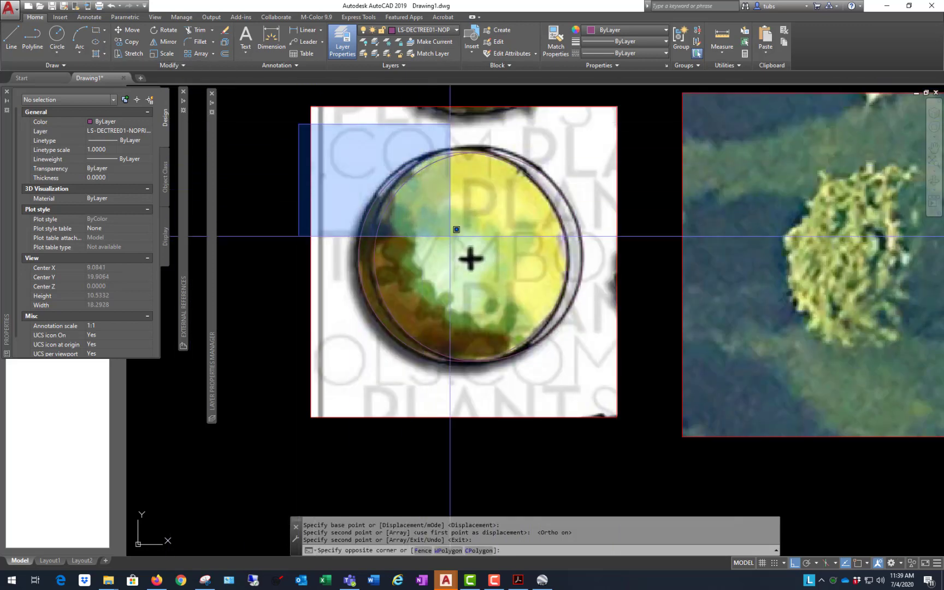
left_click(606, 394)
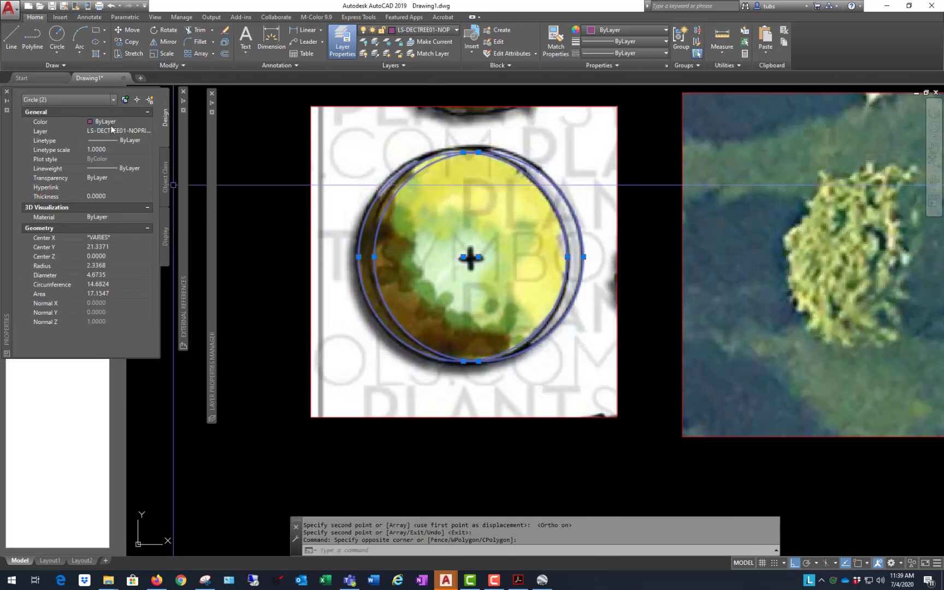
scroll(437, 212, "up", 2)
key("Escape")
key("Escape")
key("Escape")
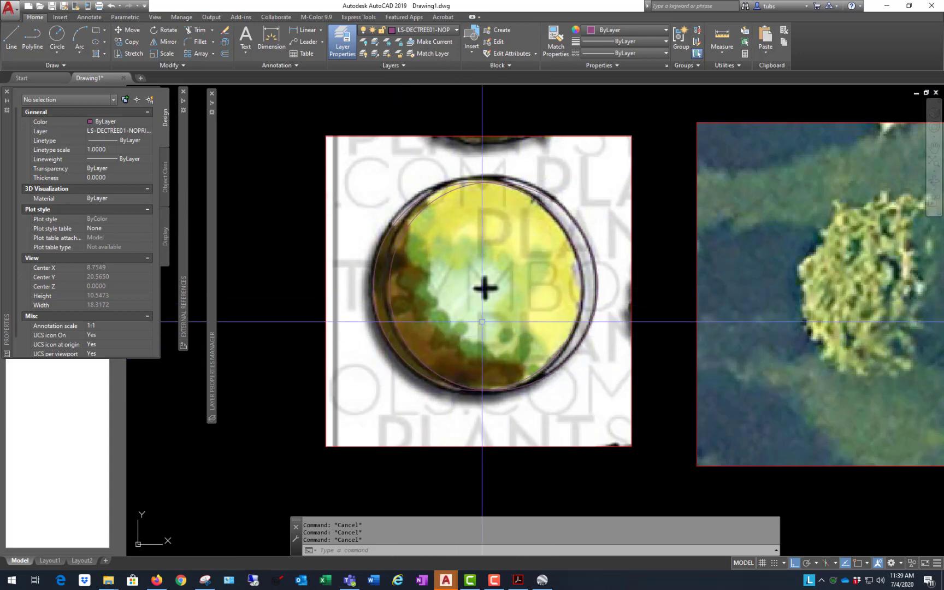
scroll(446, 319, "up", 2)
scroll(446, 319, "up", 2)
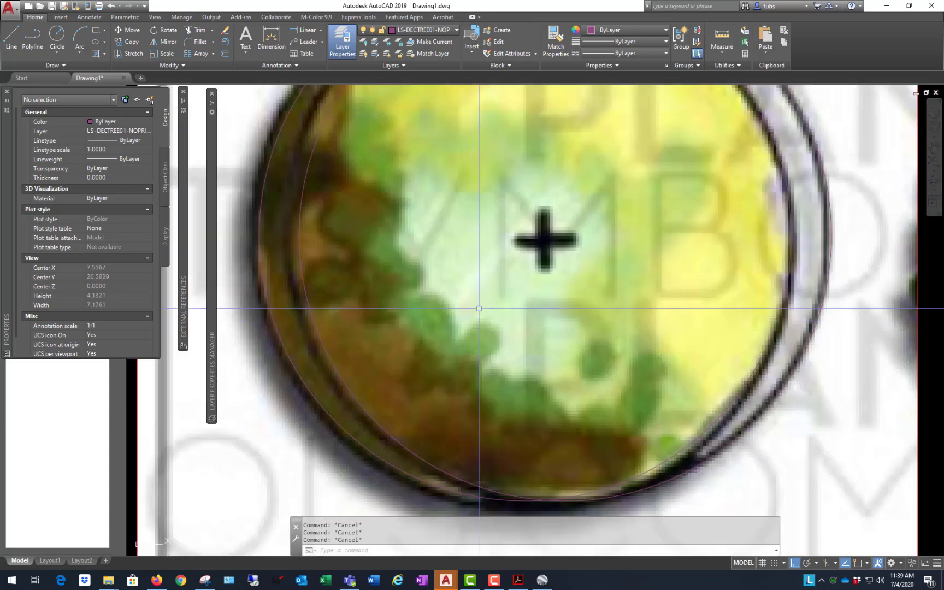
Step: Trace the jagged inner edge of the brown shading with a polyline, starting snapped to the nearest point on the left circle, Ortho off
scroll(343, 320, "down", 2)
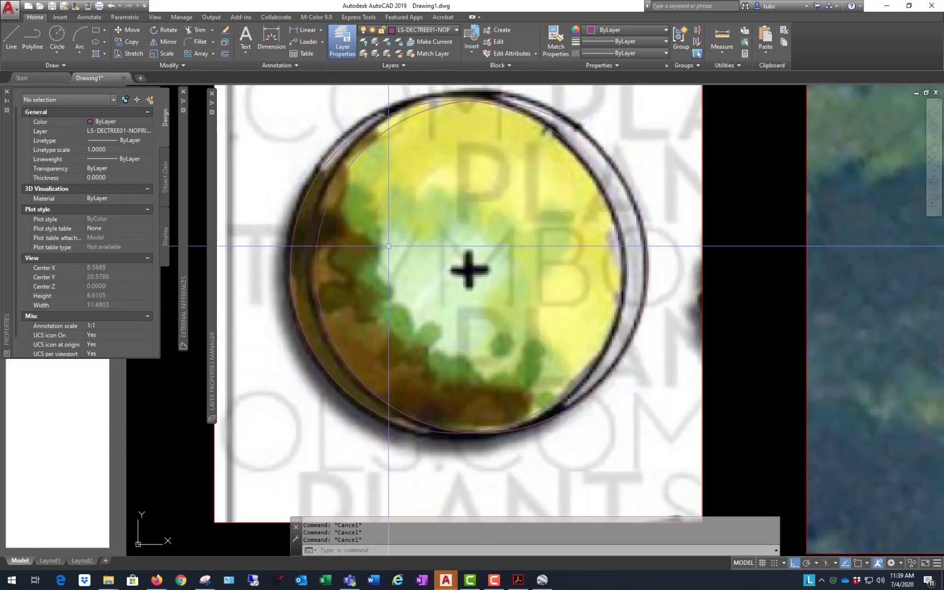
type("PLINE Specify start point:")
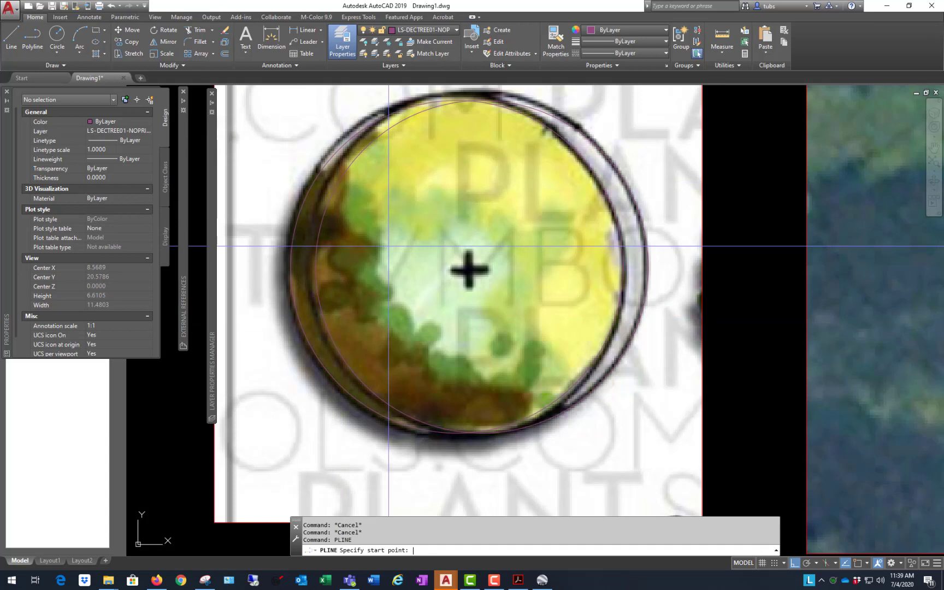
right_click(367, 192, "shift")
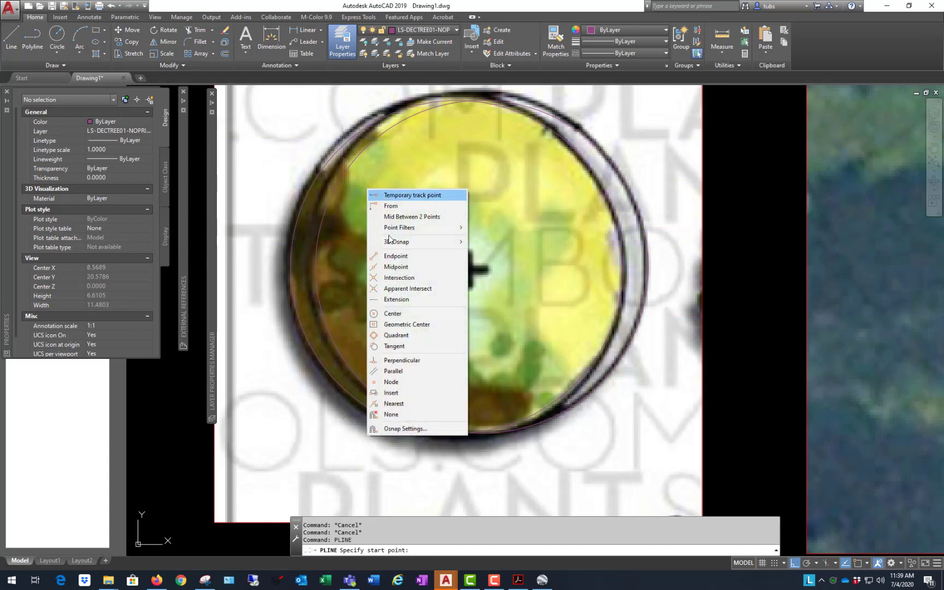
left_click(405, 404)
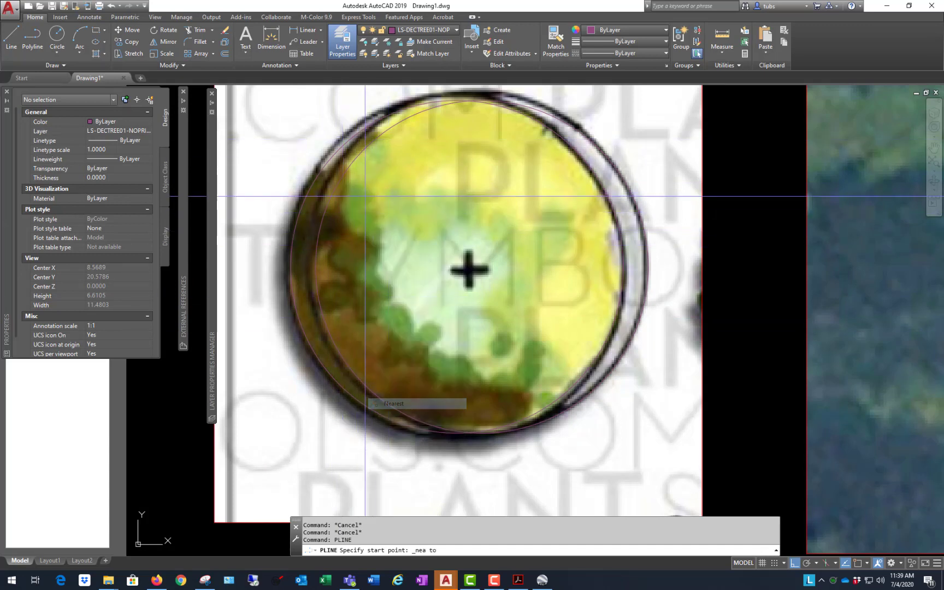
left_click(328, 170)
key("F8")
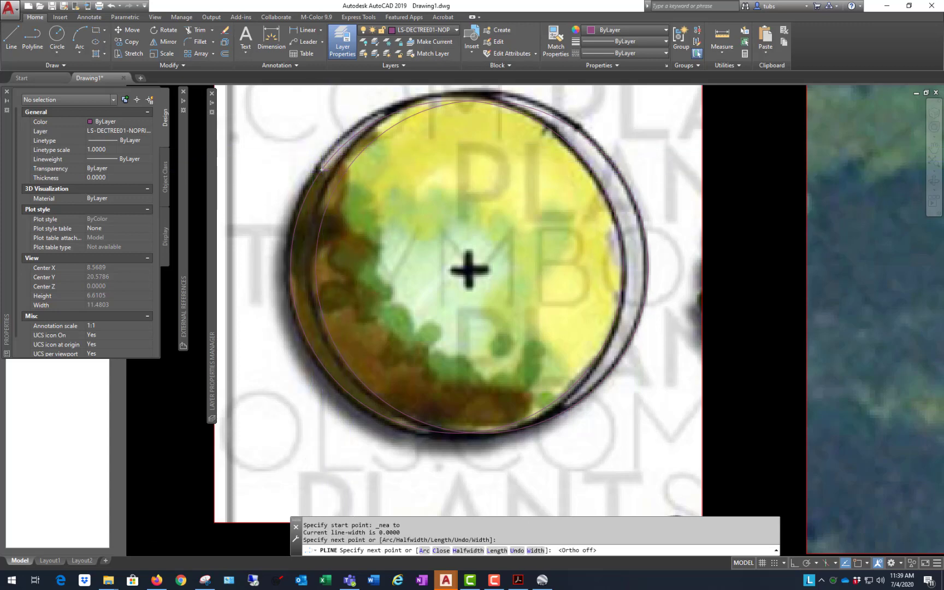
scroll(321, 170, "up", 4)
key("F3")
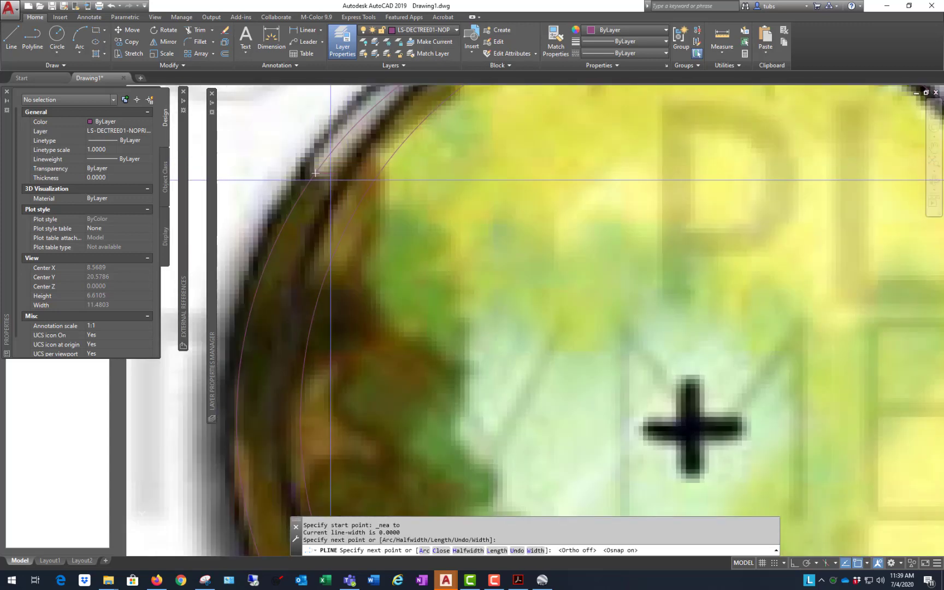
key("F3")
left_click(377, 162)
left_click(384, 186)
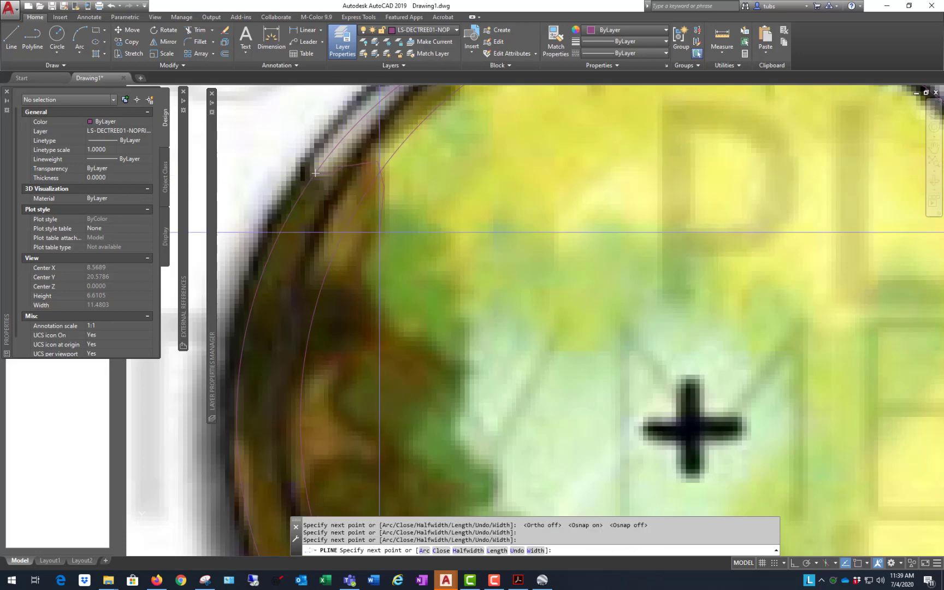
left_click(366, 277)
scroll(315, 173, "down", 6)
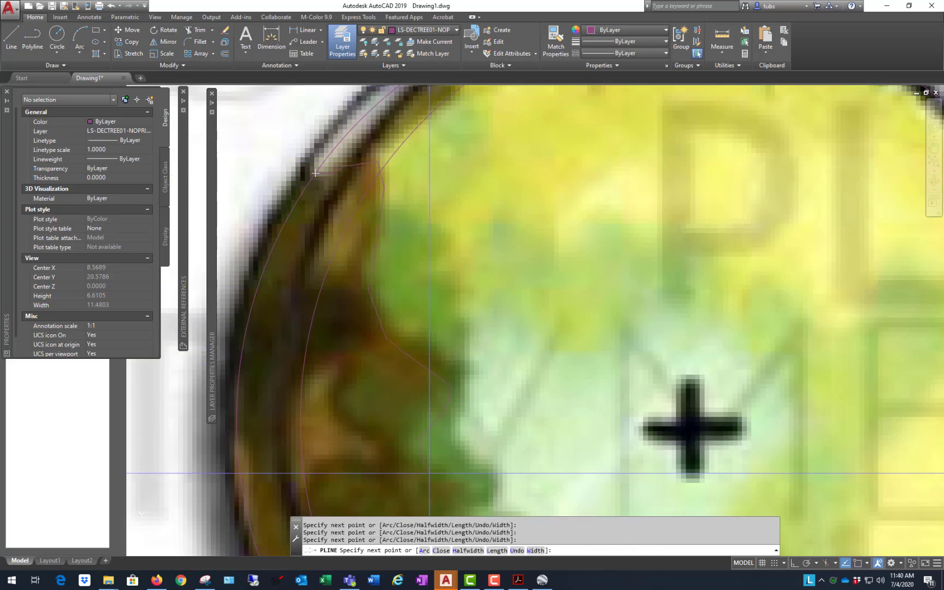
scroll(343, 127, "up", 2)
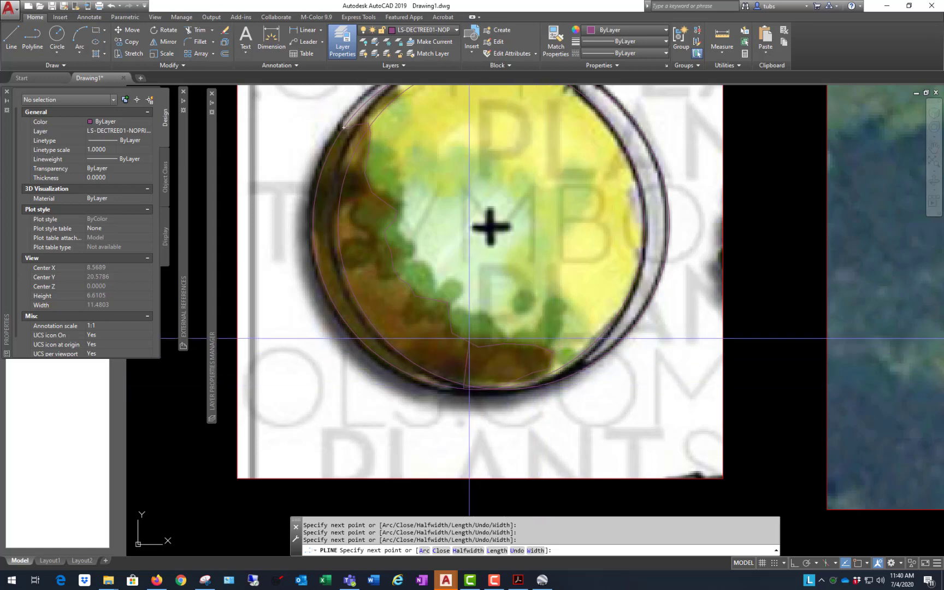
Step: Snap the brown shading polyline to the nearest point at the circle's lower edge and close it with an arc segment
right_click(474, 304, "shift")
left_click(503, 520)
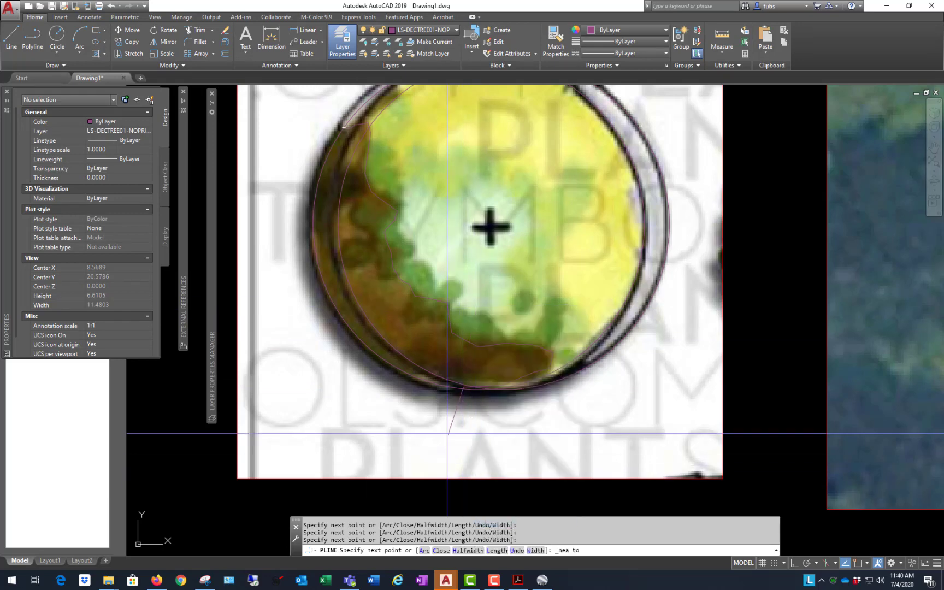
scroll(445, 393, "down", 2)
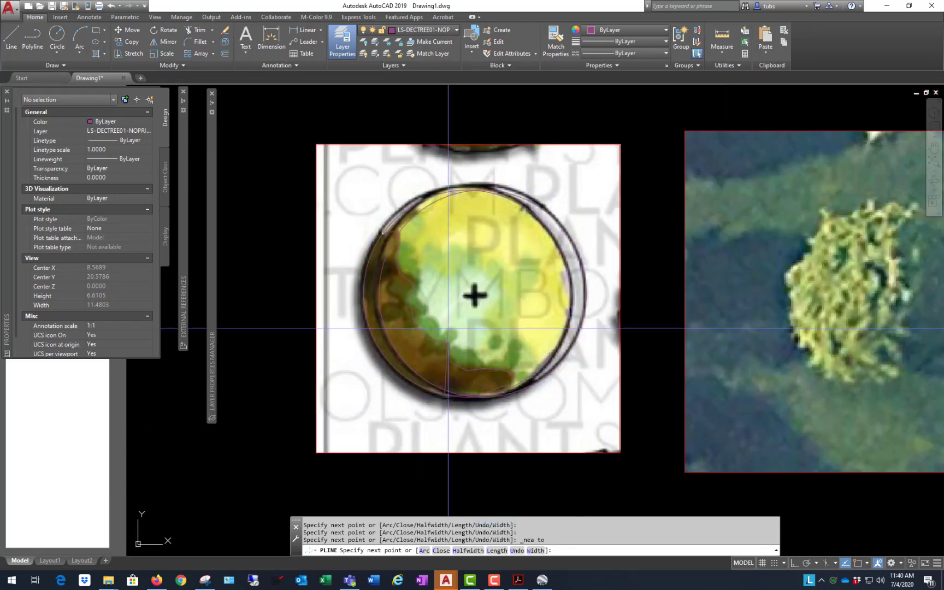
key("Return")
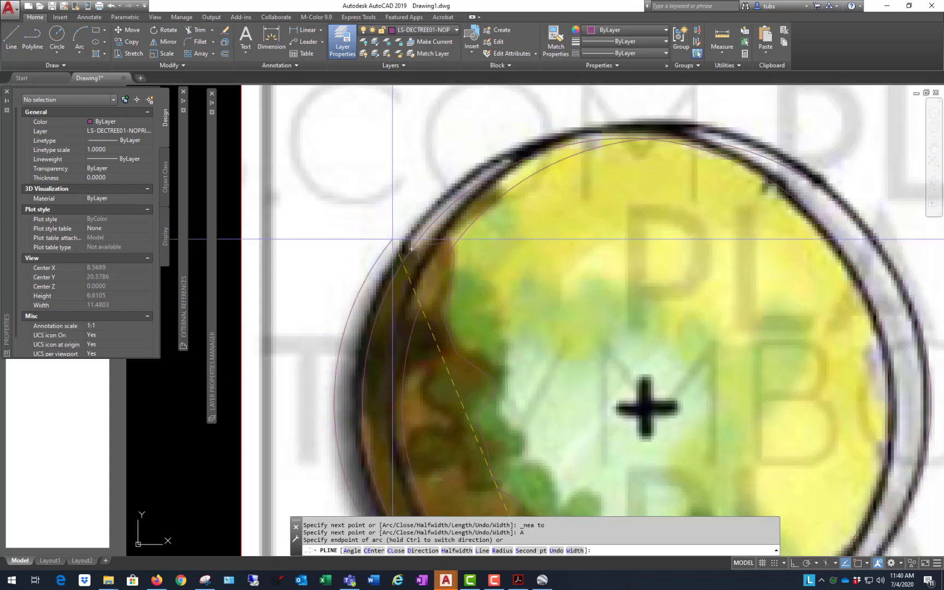
scroll(372, 257, "up", 4)
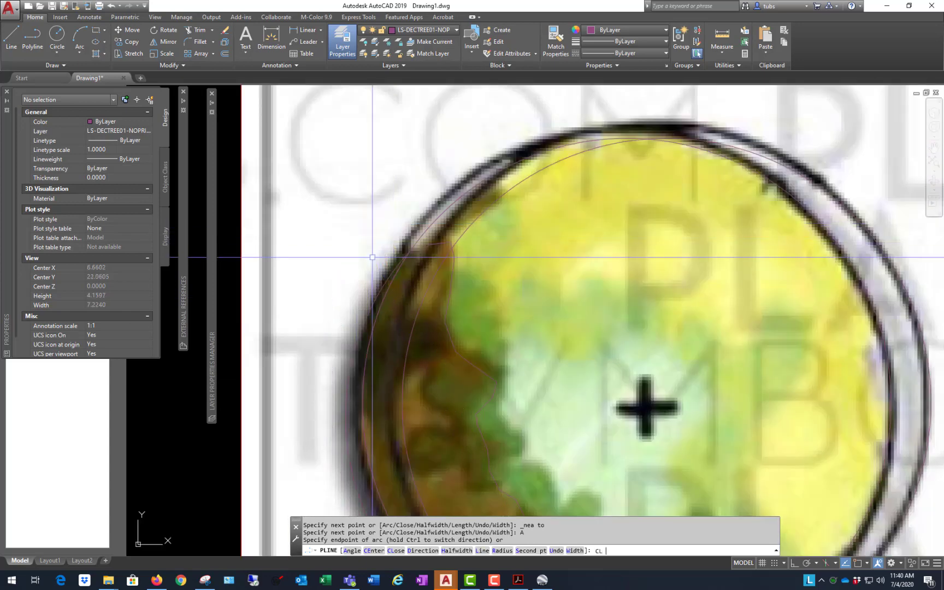
key("Return")
Step: Stretch the midpoint of the polyline's closing arc onto the left circle using the Nearest snap
scroll(393, 320, "down", 3)
left_click(394, 319)
scroll(394, 320, "up", 3)
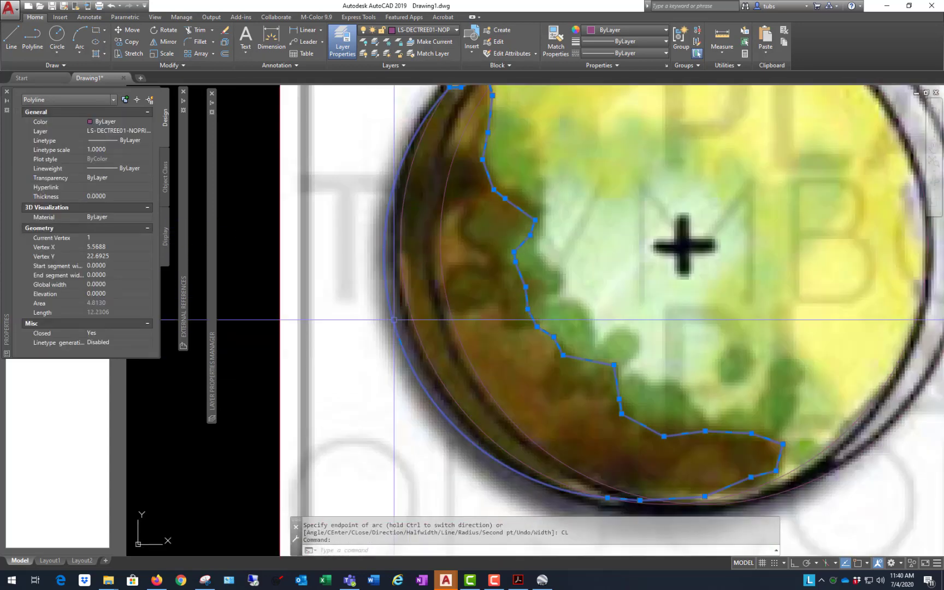
left_click(400, 341)
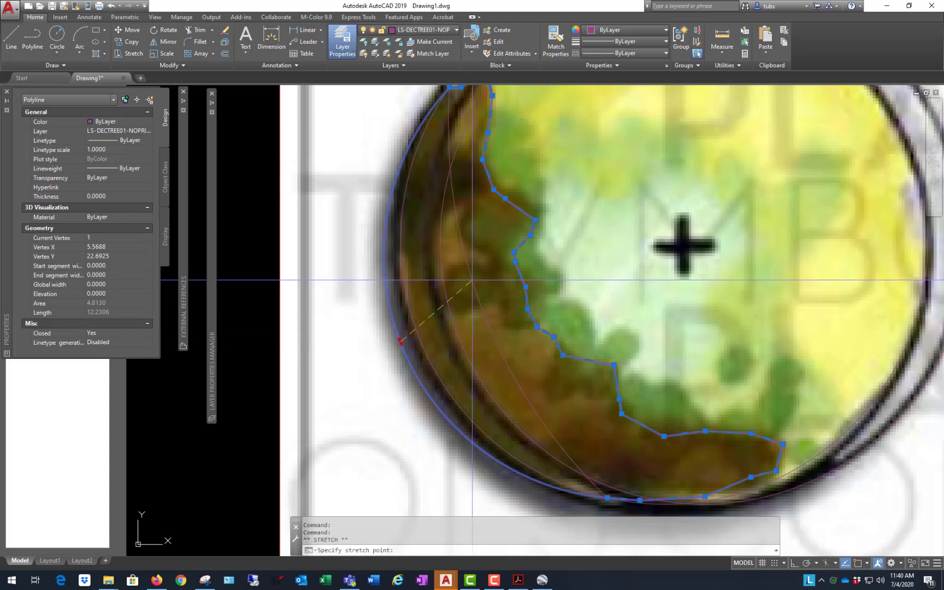
right_click(472, 281, "shift")
left_click(498, 495)
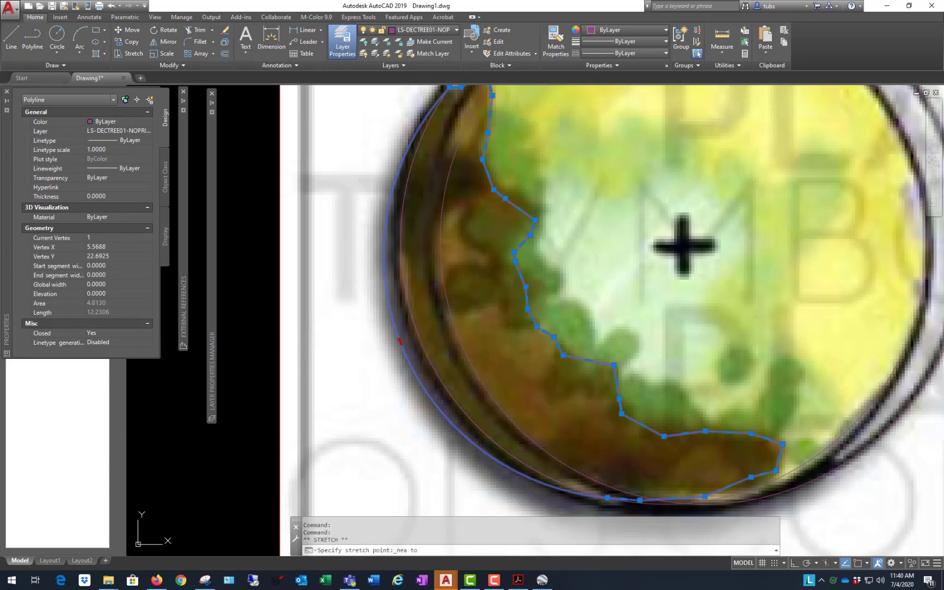
scroll(468, 313, "down", 4)
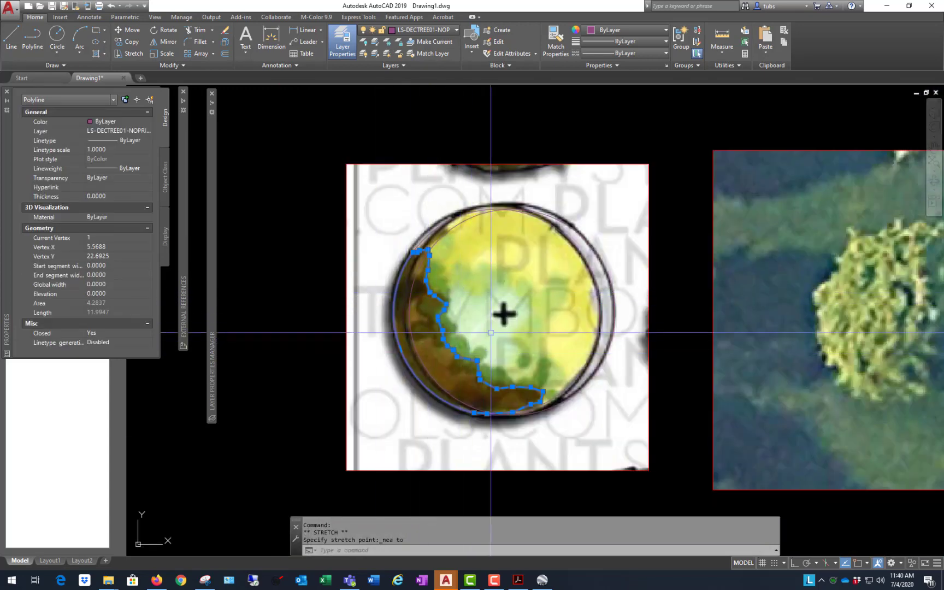
scroll(517, 332, "up", 2)
key("Escape")
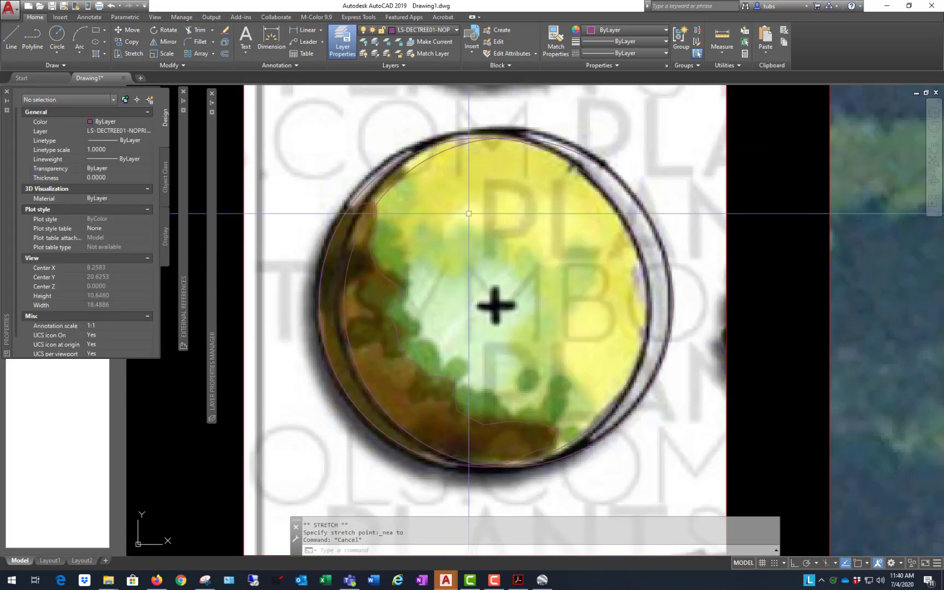
Step: Start a polyline at the upper end of the green foliage band and trace its inner edge around to the lower-right clump
type("pl")
key("Return")
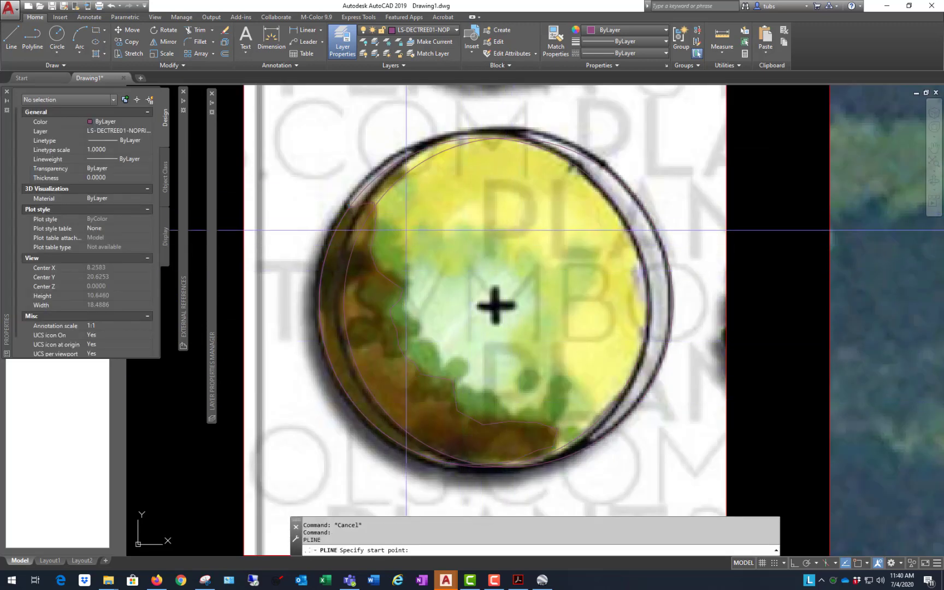
left_click(387, 220)
left_click(402, 235)
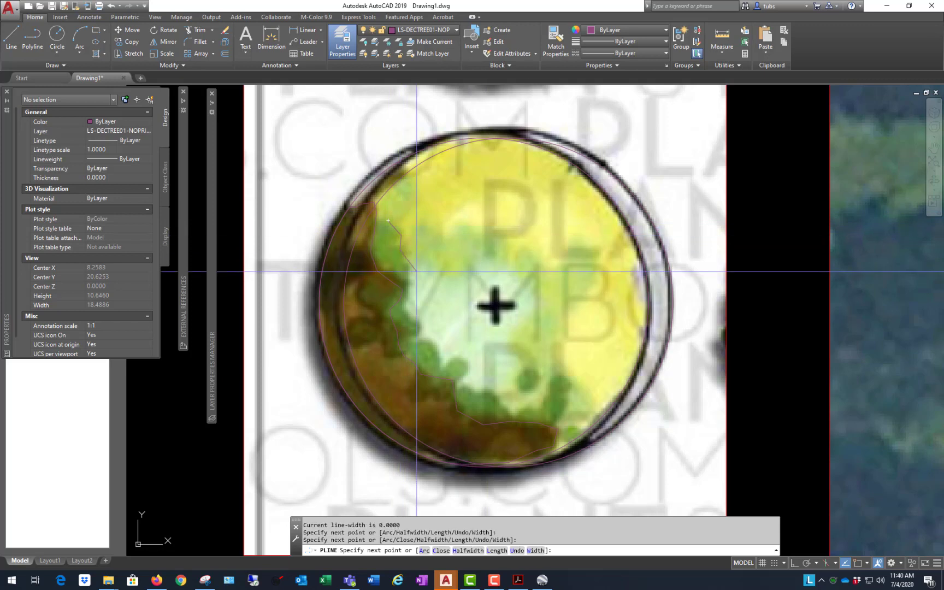
left_click(415, 271)
left_click(408, 306)
left_click(418, 325)
left_click(419, 337)
left_click(435, 346)
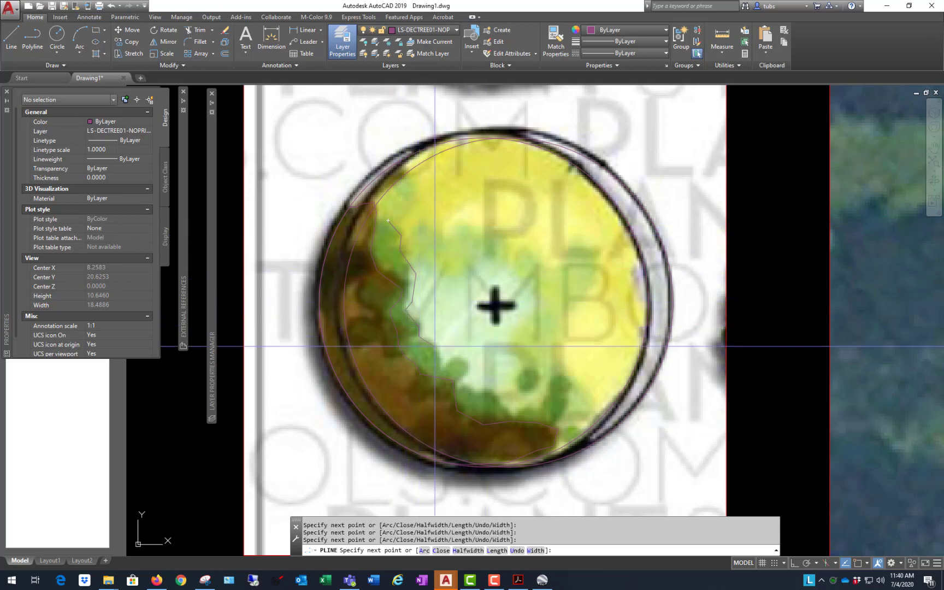
left_click(444, 367)
left_click(453, 360)
left_click(461, 360)
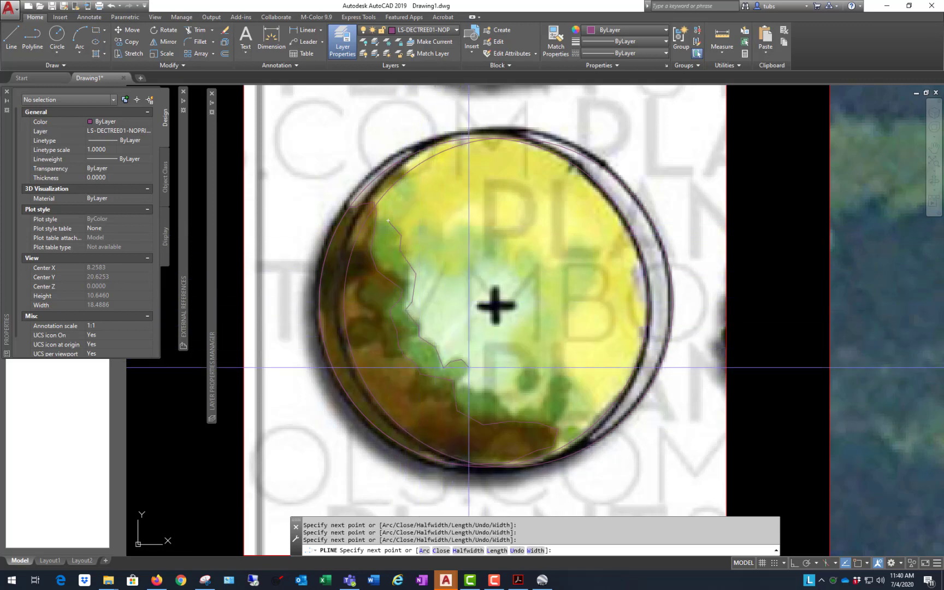
left_click(463, 384)
left_click(497, 397)
left_click(502, 405)
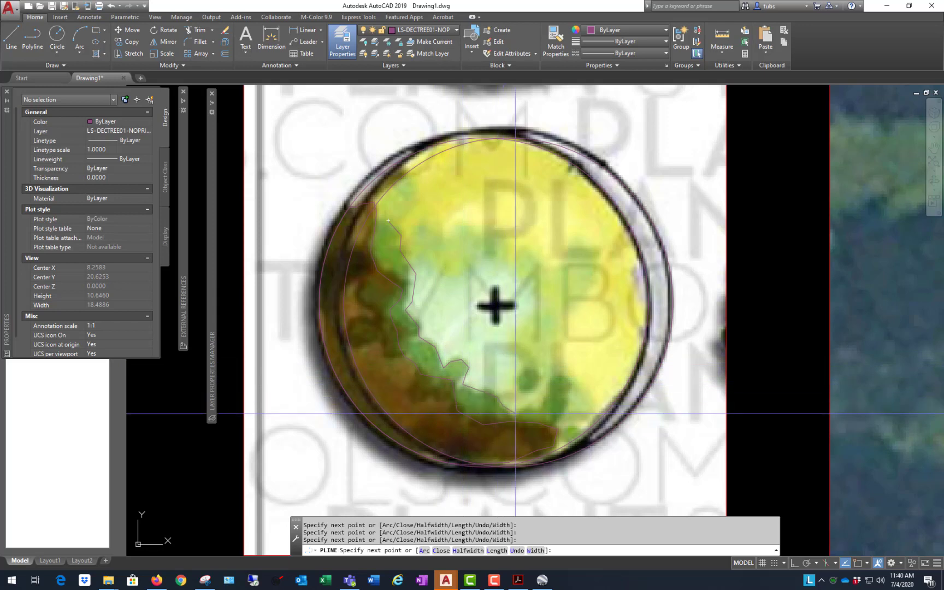
left_click(543, 409)
left_click(568, 395)
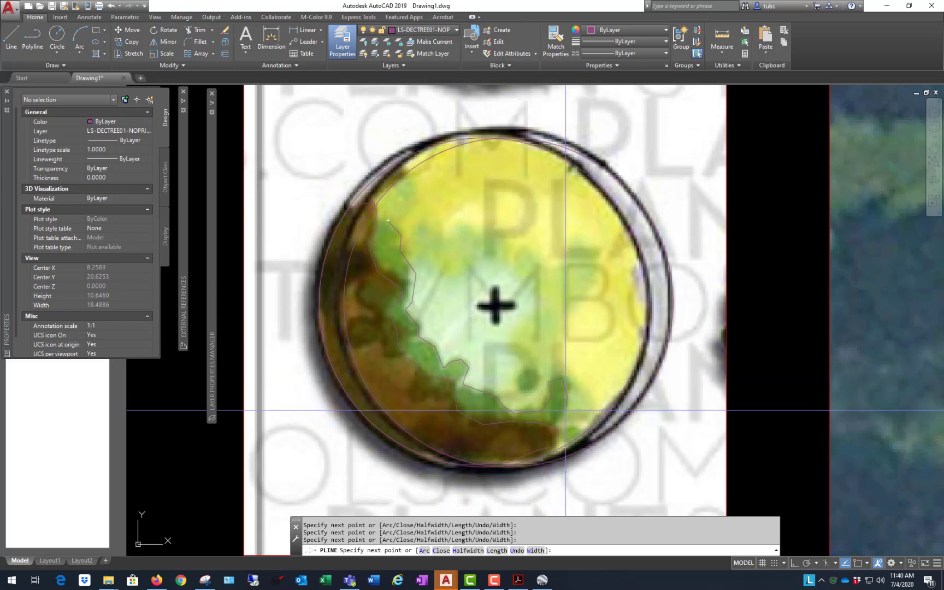
Step: Trace the foliage polyline back along the band's outer edge, taking in the dark clumps, and close it
left_click(558, 429)
left_click(540, 438)
left_click(513, 429)
left_click(480, 432)
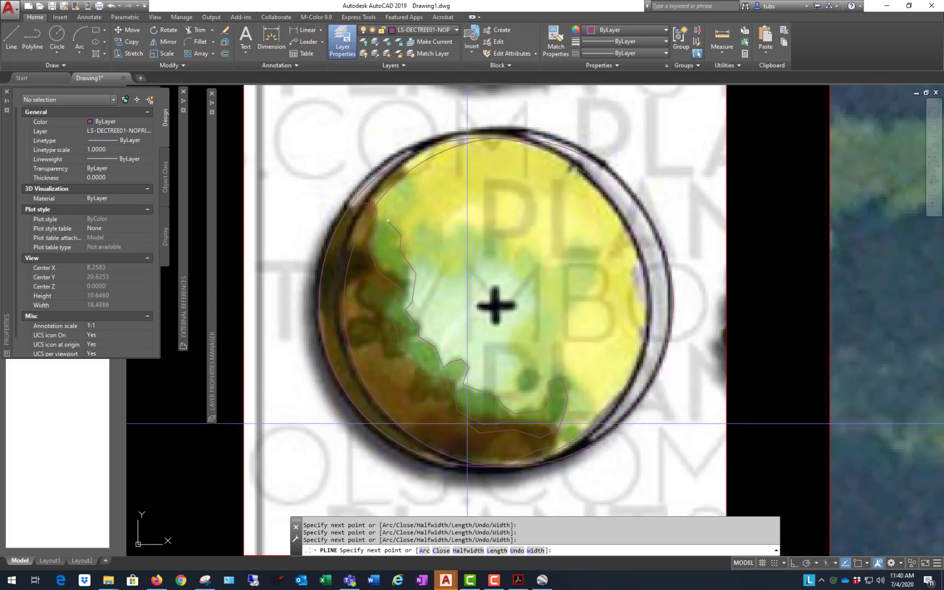
left_click(463, 419)
left_click(446, 418)
left_click(446, 400)
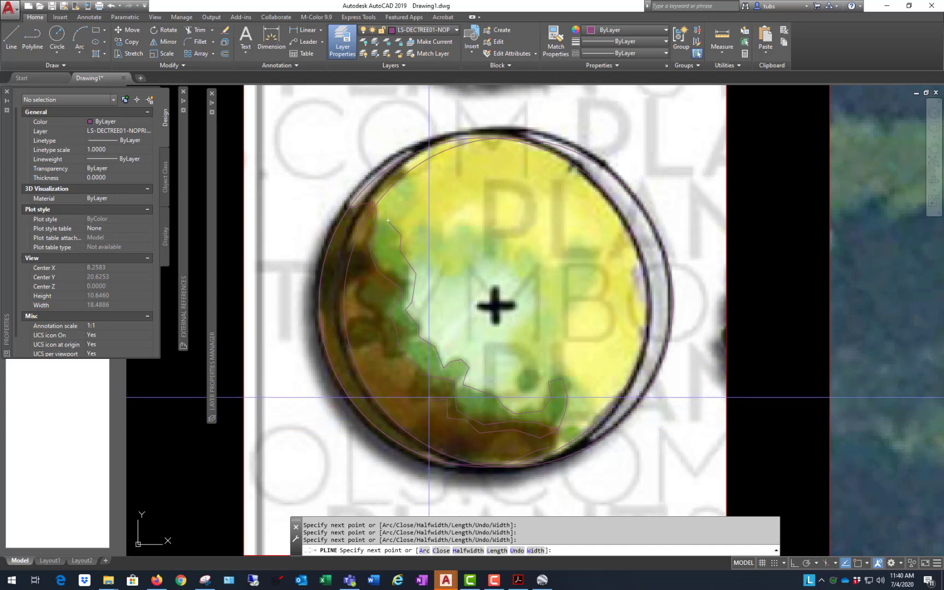
left_click(429, 399)
left_click(417, 405)
left_click(409, 398)
left_click(416, 378)
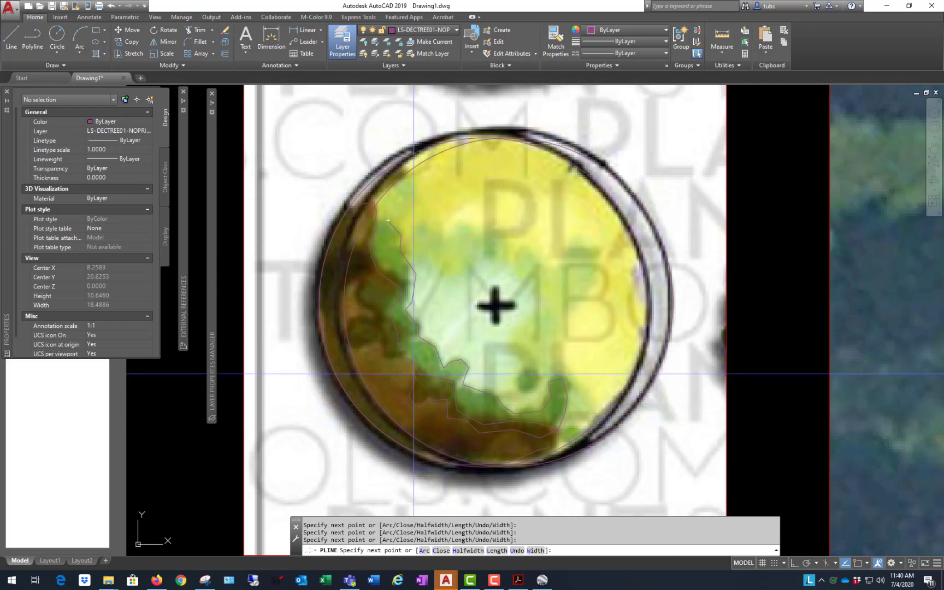
left_click(400, 355)
left_click(377, 340)
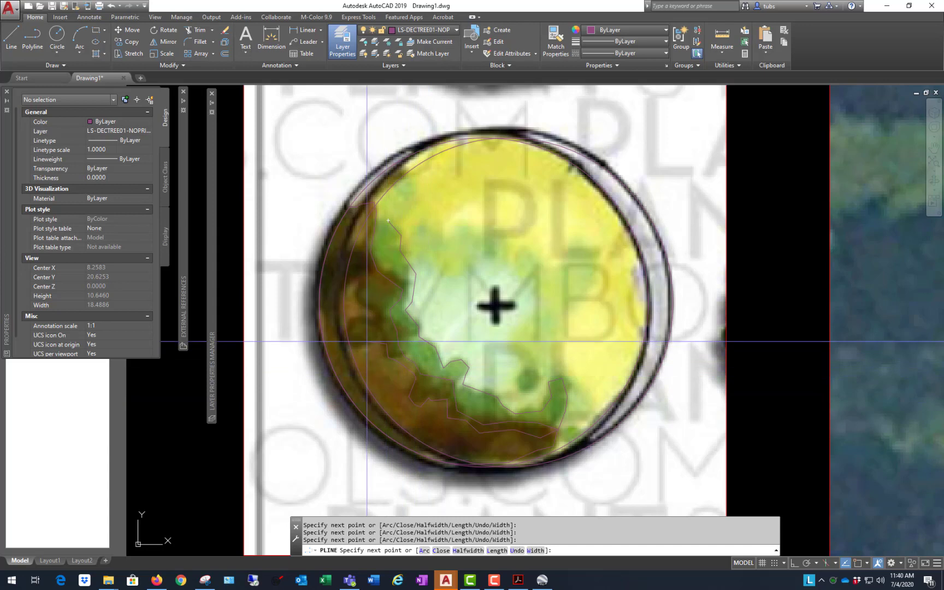
left_click(354, 345)
left_click(349, 334)
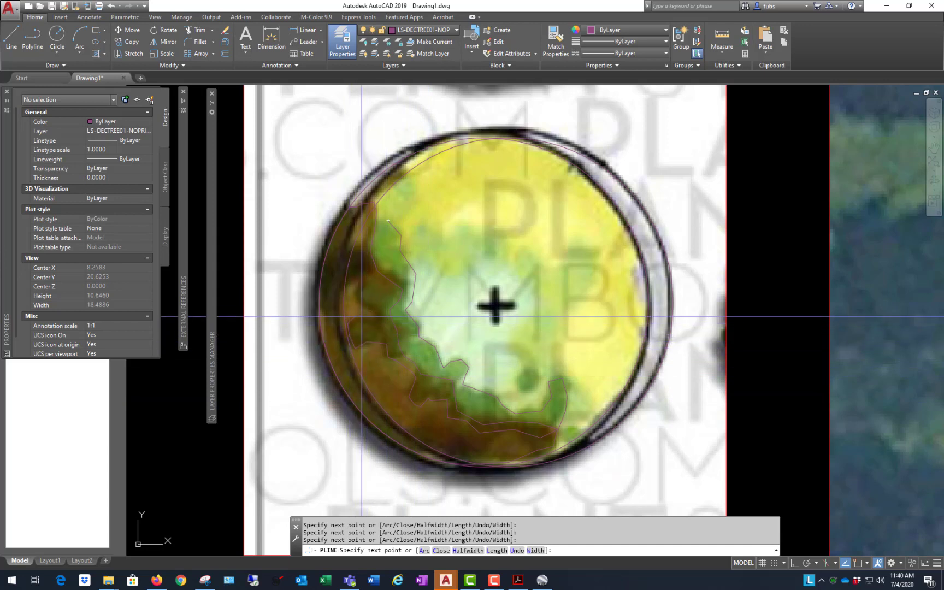
left_click(376, 314)
left_click(361, 305)
left_click(358, 296)
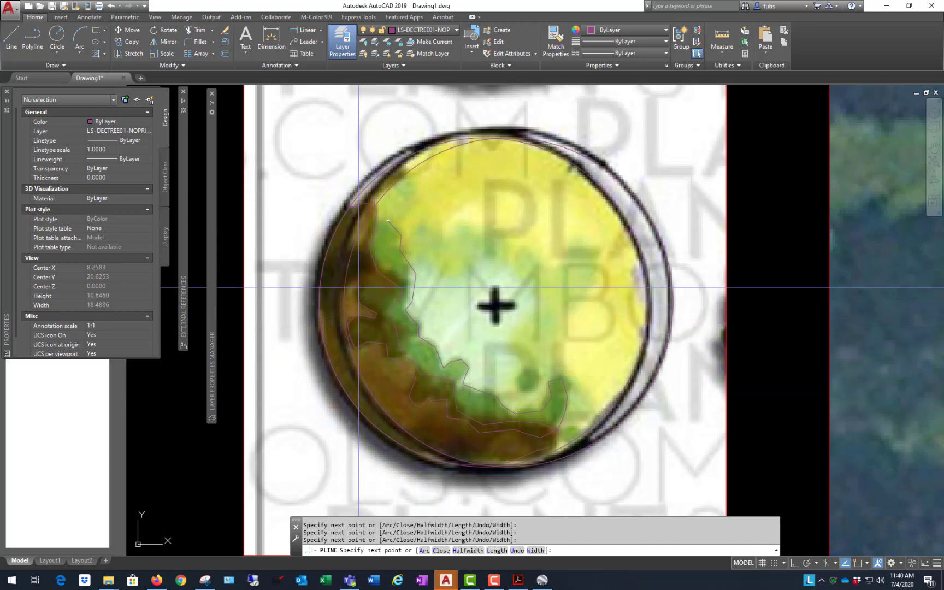
left_click(362, 283)
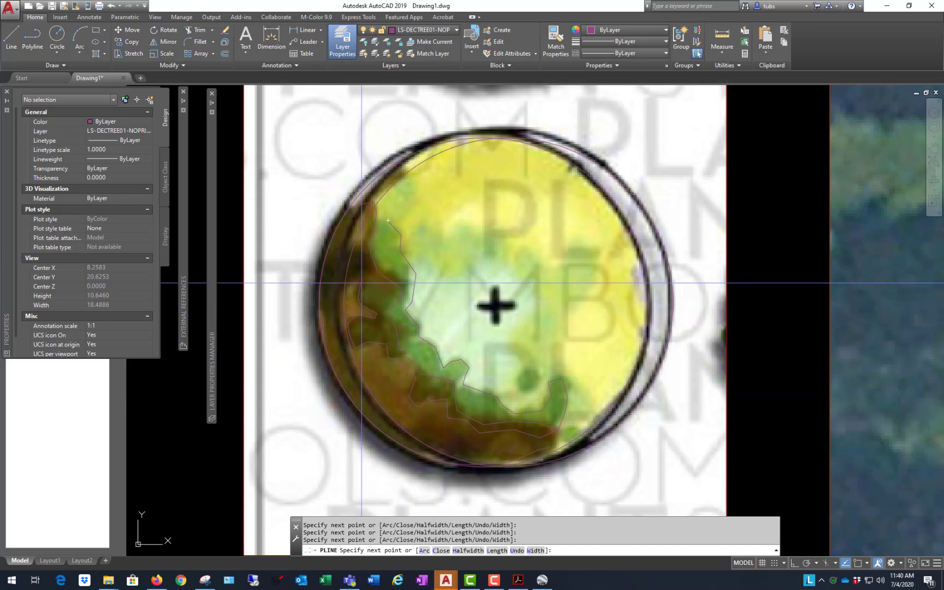
left_click(392, 285)
left_click(376, 270)
left_click(362, 263)
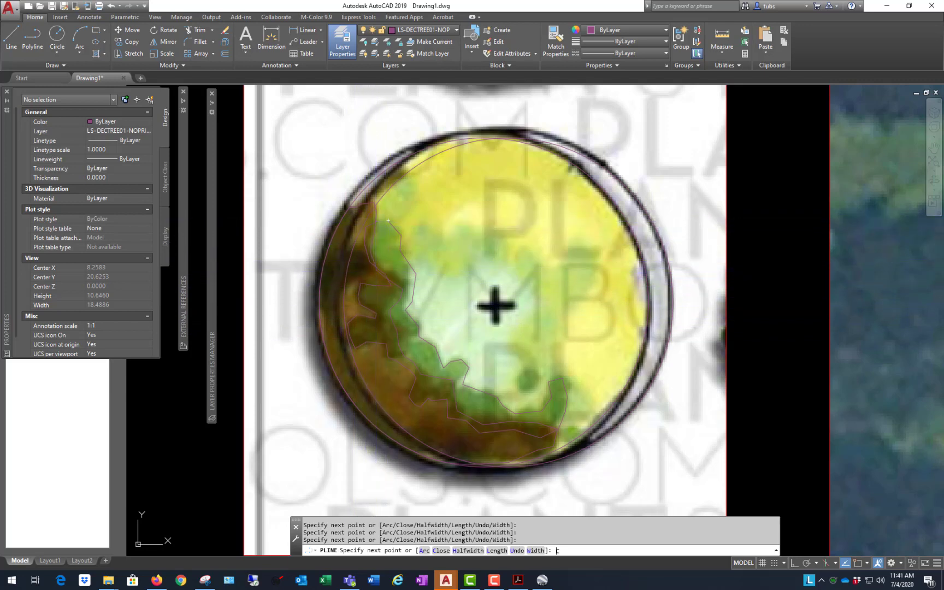
key("Return")
Step: Trace the small isolated green clump below the canopy's centre cross with a closed polyline
key("Return")
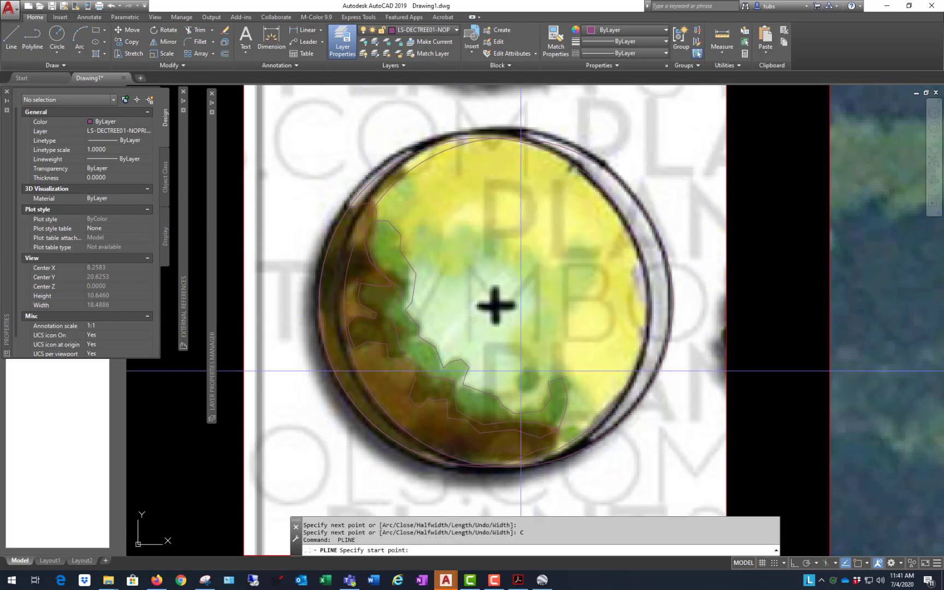
left_click(520, 373)
left_click(518, 385)
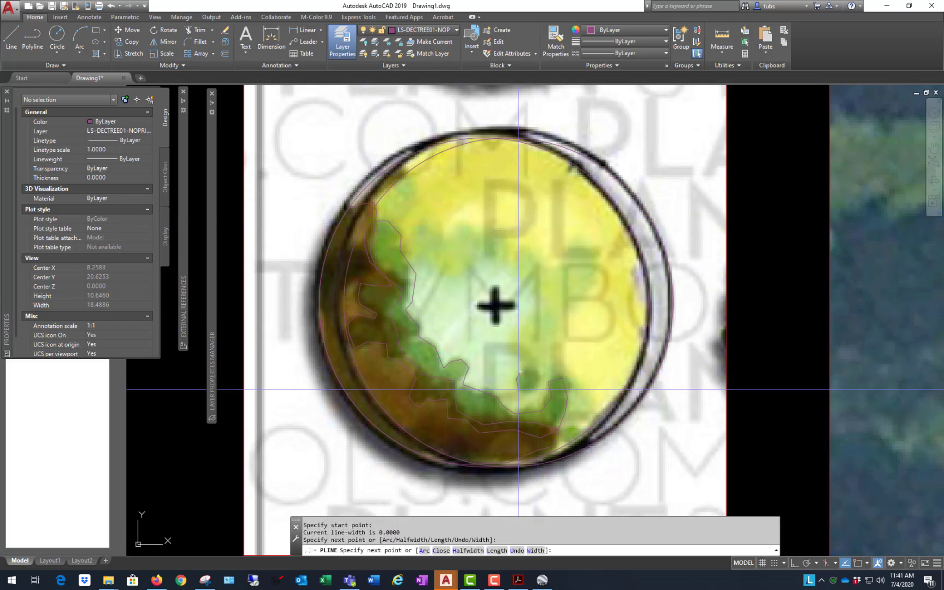
left_click(517, 391)
left_click(529, 395)
left_click(539, 390)
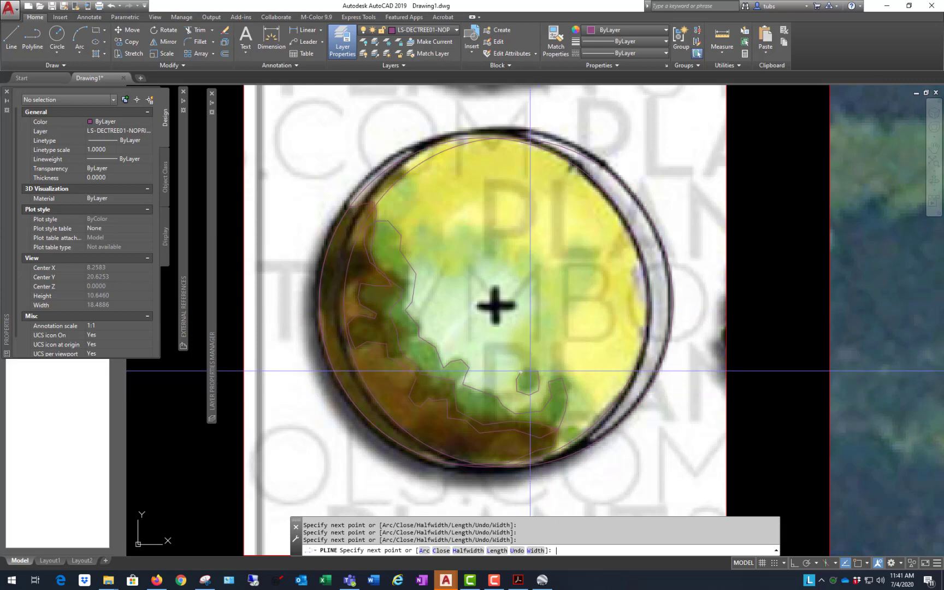
scroll(529, 371, "down", 2)
scroll(514, 369, "up", 5)
type("C")
key("Return")
Step: Trace the small green clump at the canopy's lower-right edge, beside the circle, with a closed polyline
key("Return")
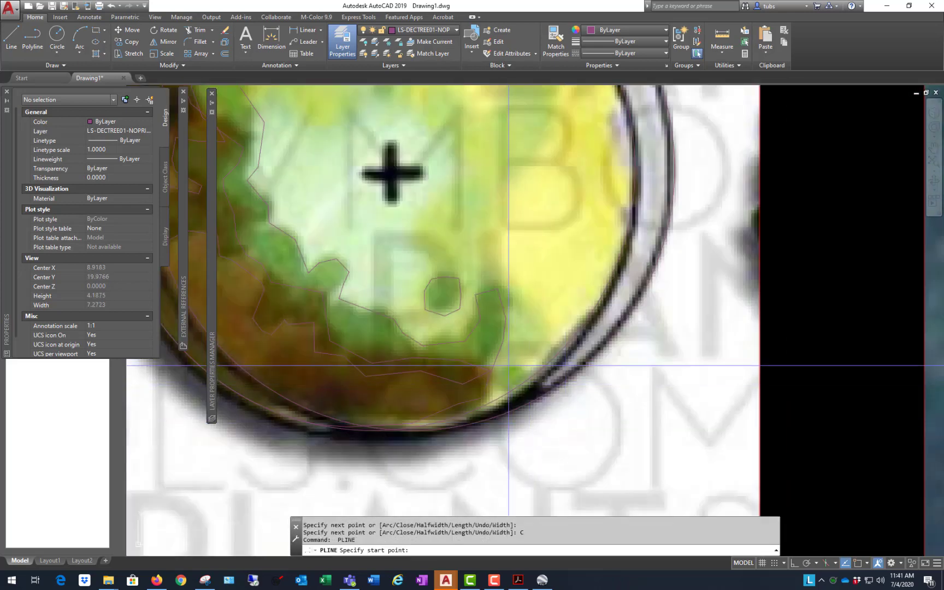
left_click(508, 364)
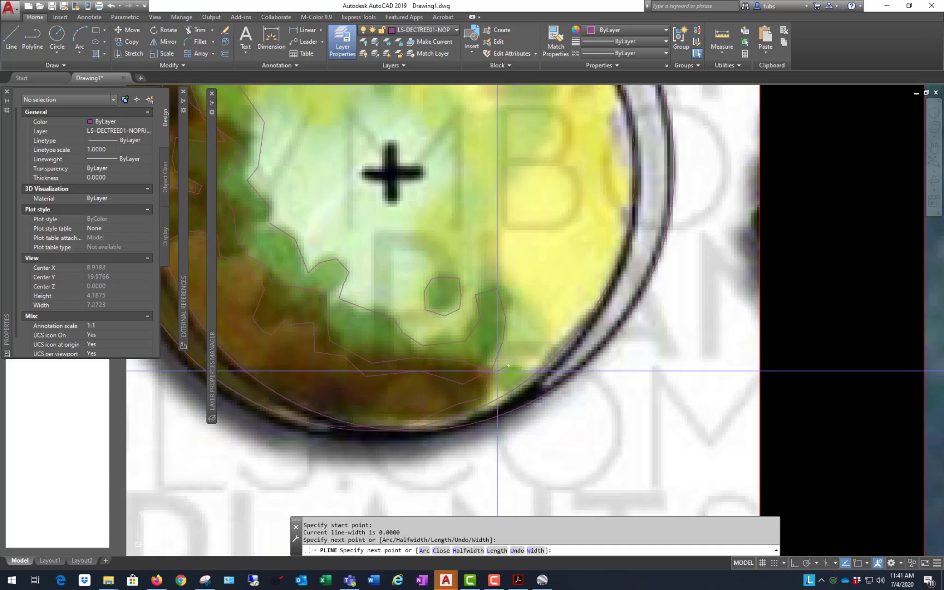
left_click(495, 381)
left_click(497, 386)
left_click(505, 393)
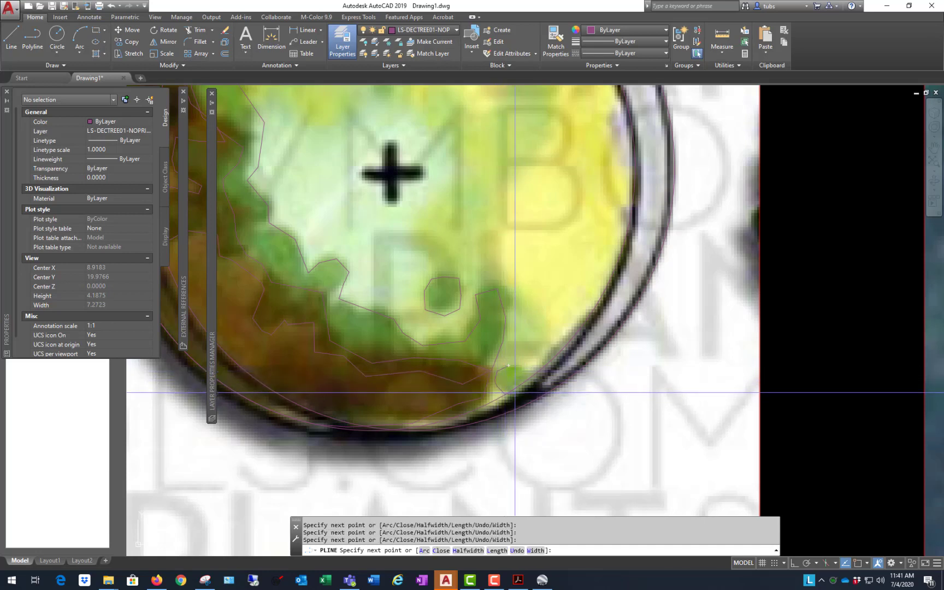
left_click(523, 389)
left_click(529, 378)
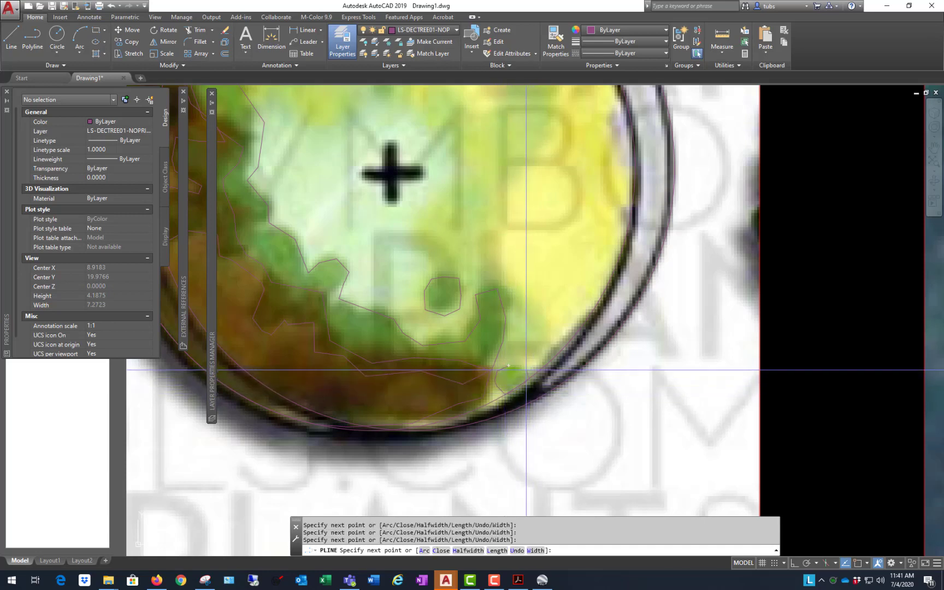
type("C")
key("Return")
scroll(521, 366, "down", 5)
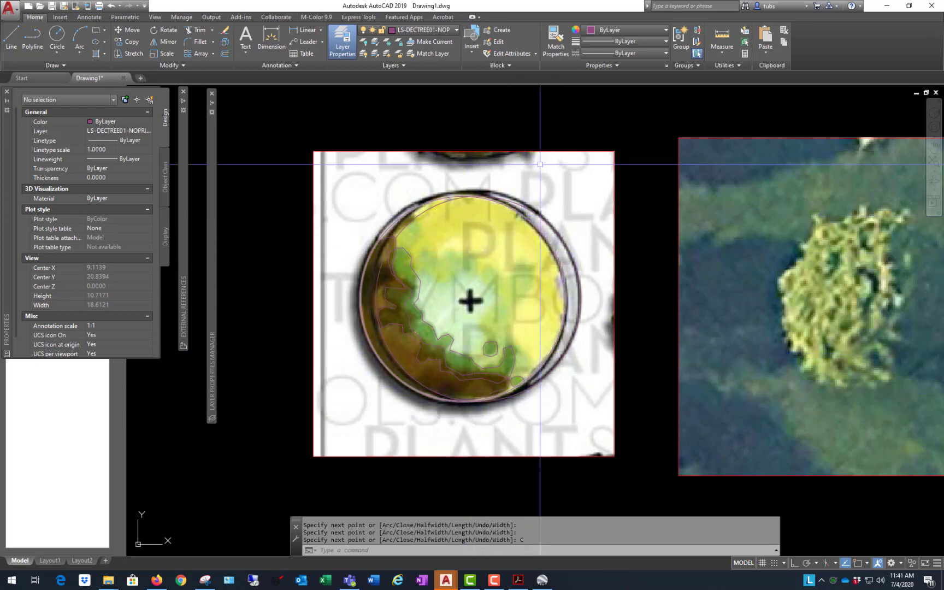
left_click(724, 109)
left_click(582, 183)
key("Escape")
key("Escape")
key("Escape")
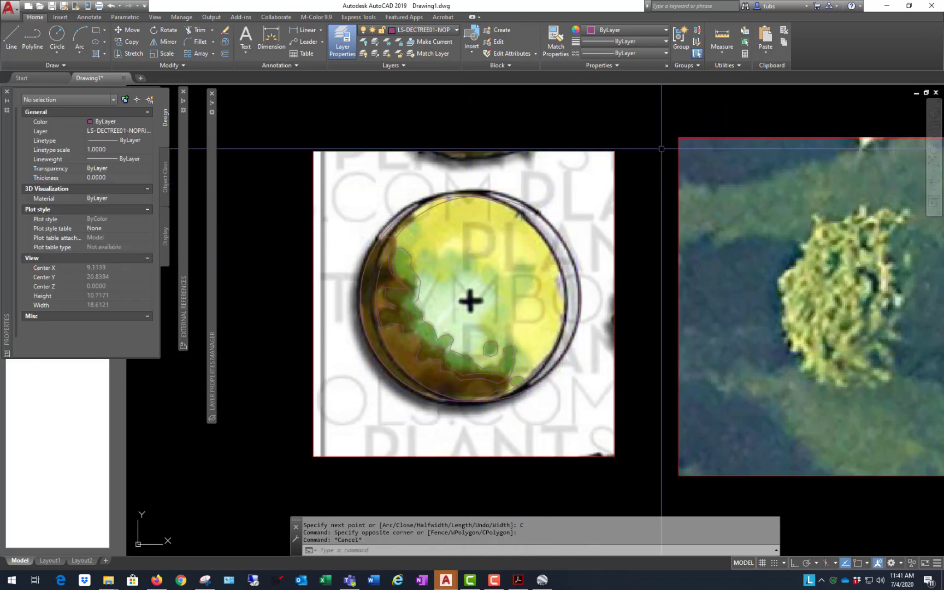
Step: Create a layer named IMAGES-REF IMAGES LS and turn it off
mouse_move(209, 223)
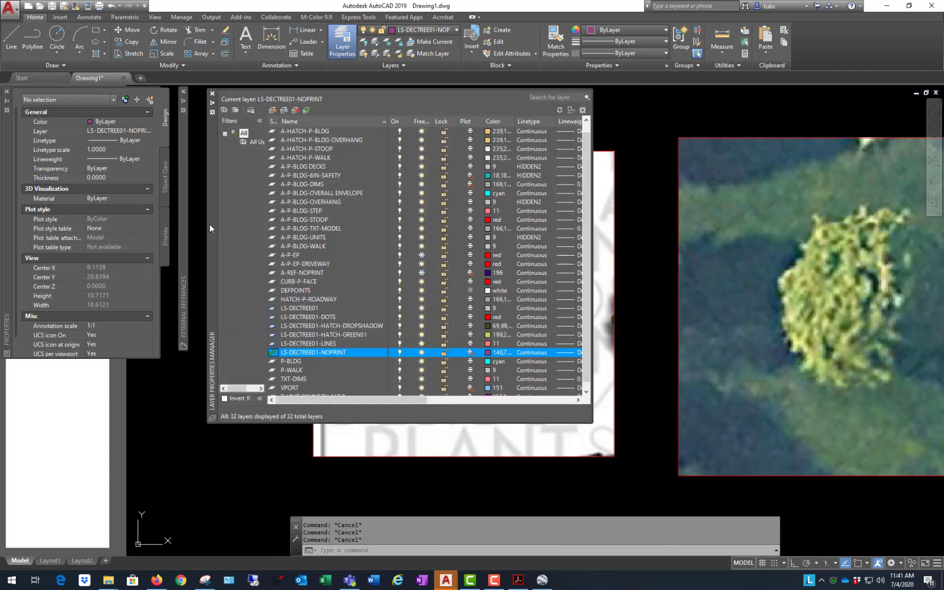
left_click(272, 110)
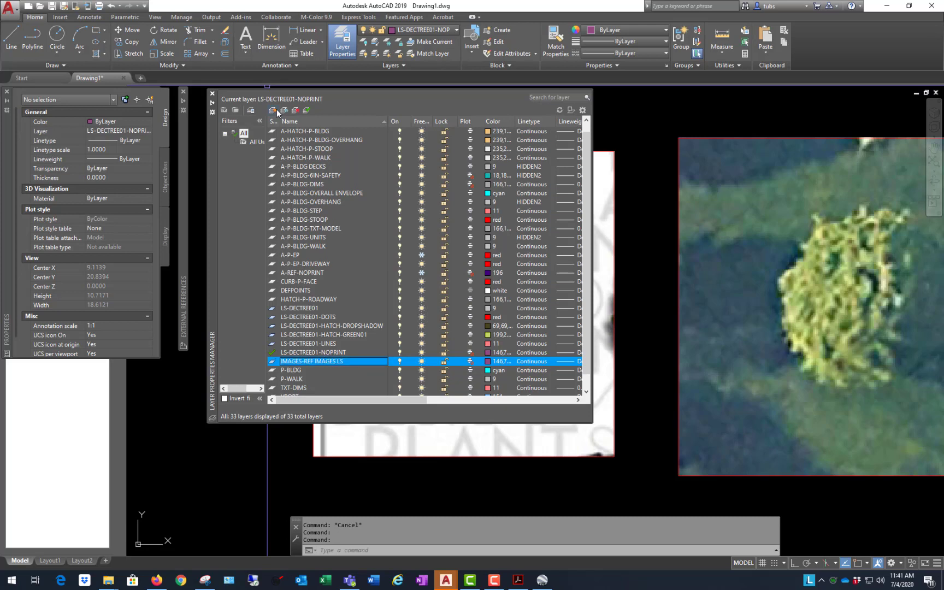
left_click(449, 363)
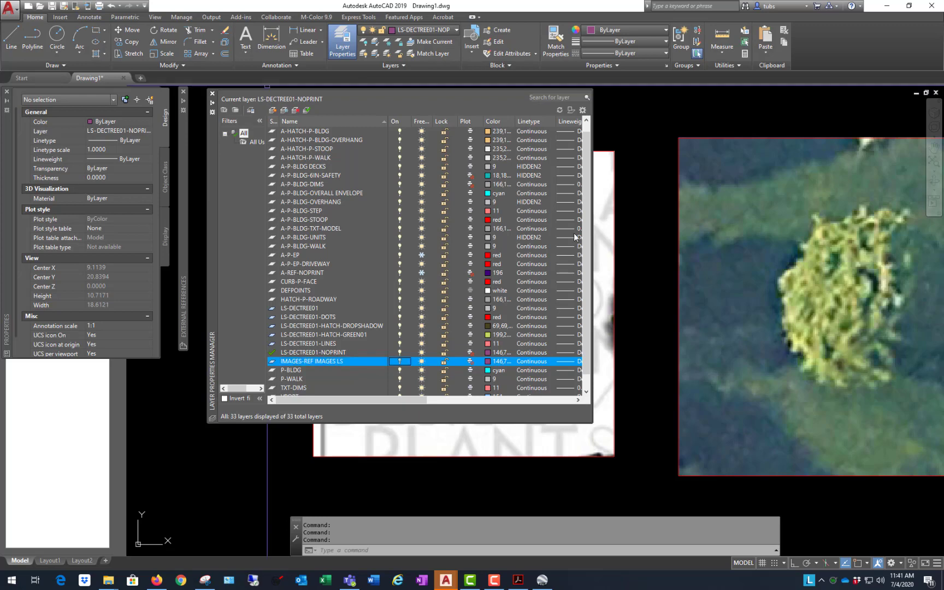
Step: Move both reference images onto the IMAGES-REF IMAGES LS layer
left_click(658, 121)
left_click(655, 121)
left_click(711, 131)
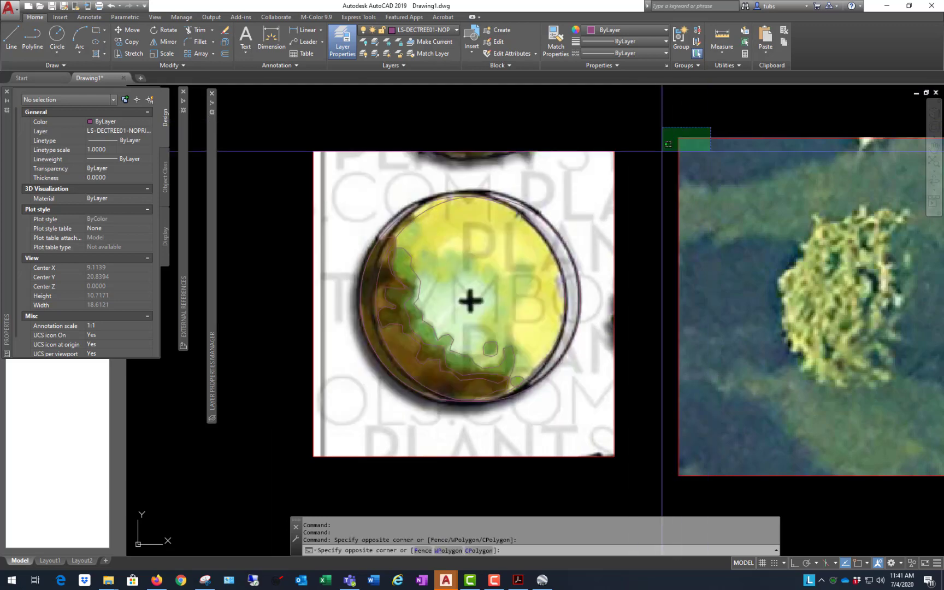
left_click(580, 167)
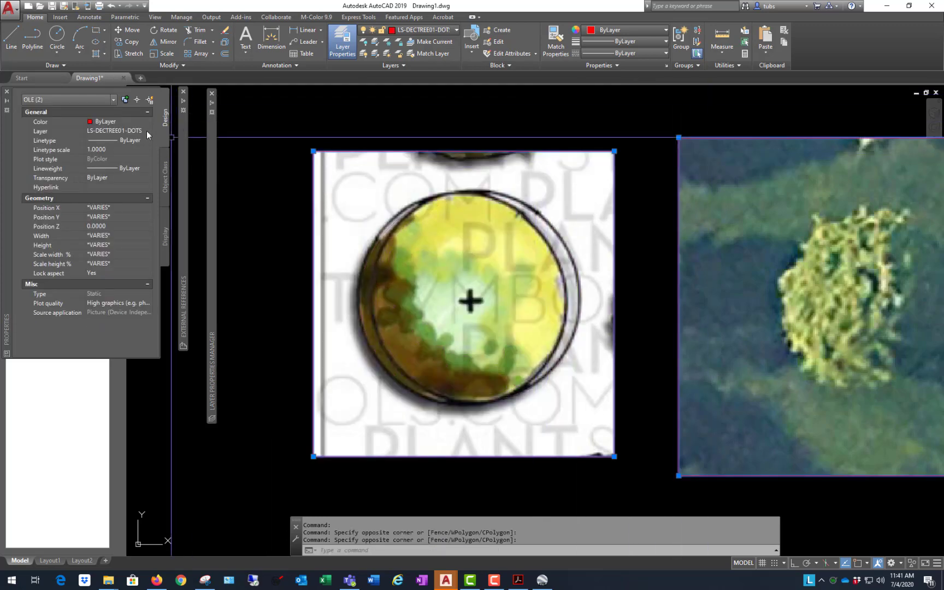
left_click(148, 131)
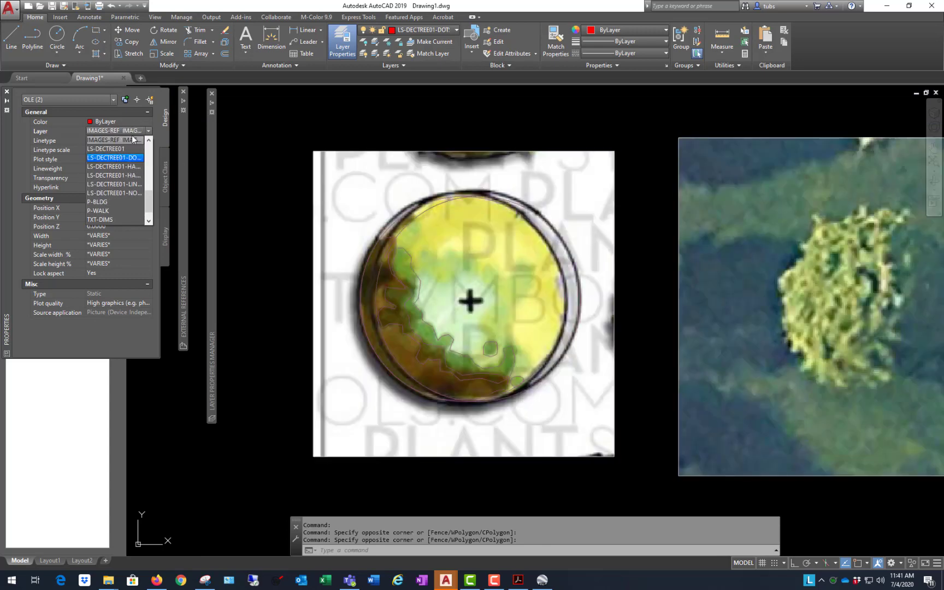
left_click(129, 140)
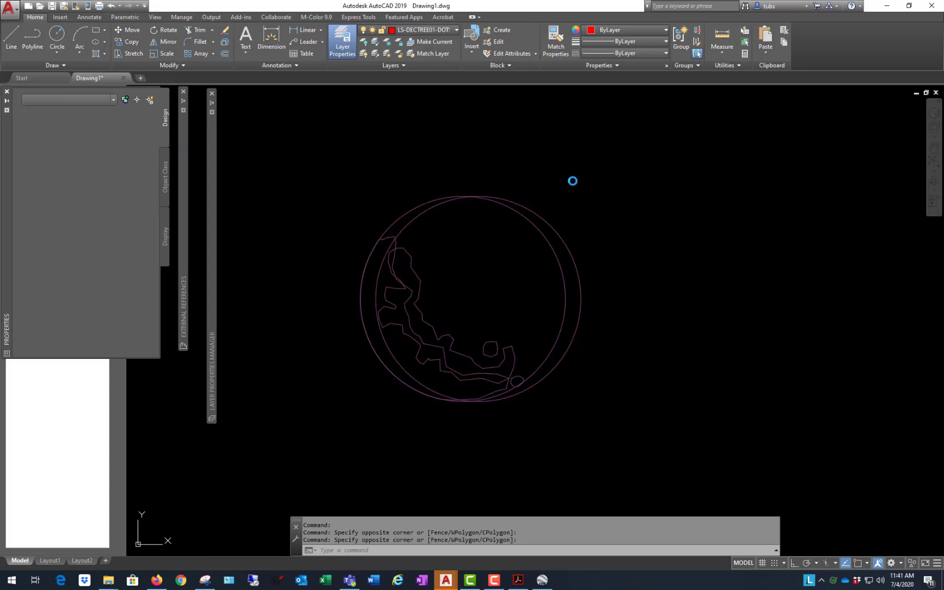
left_click(531, 298)
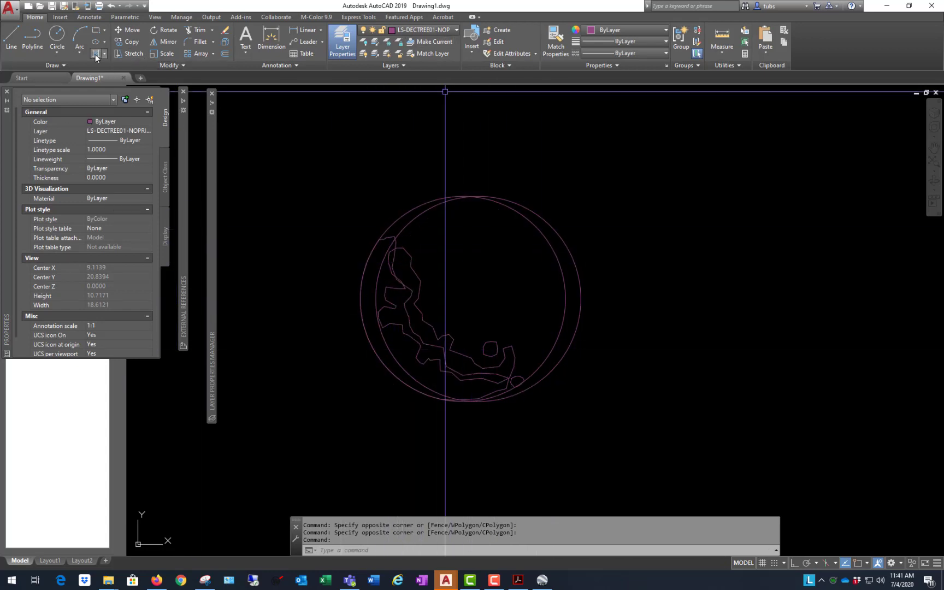
Step: Make LS-DECTREE01-HATCH-GREEN01 the current layer
mouse_move(187, 204)
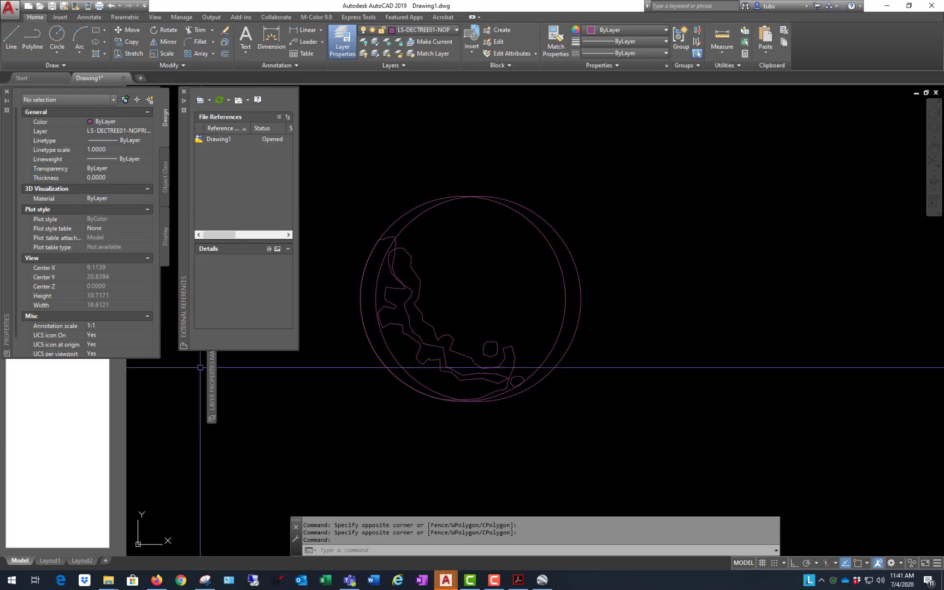
mouse_move(212, 364)
scroll(333, 202, "down", 2)
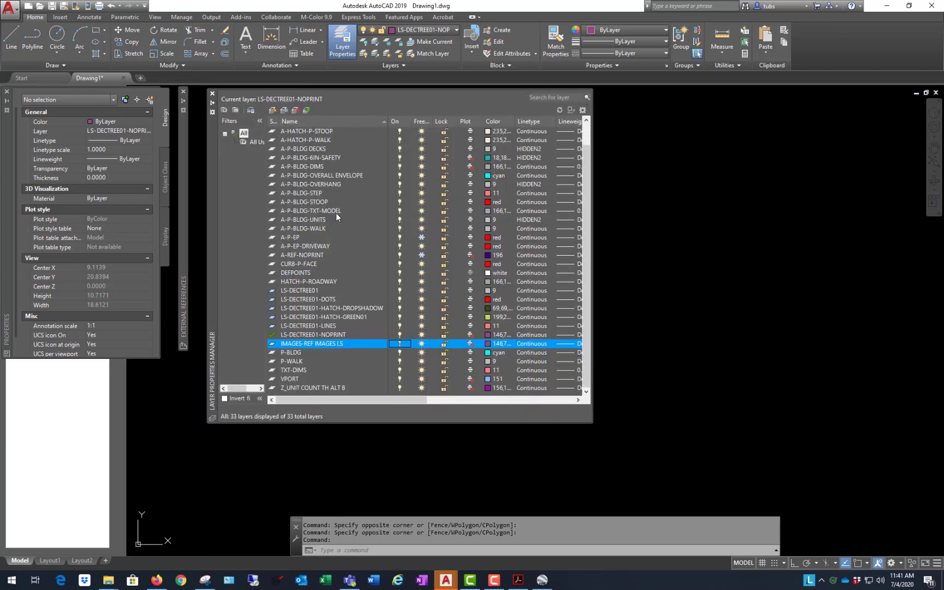
left_click(273, 317)
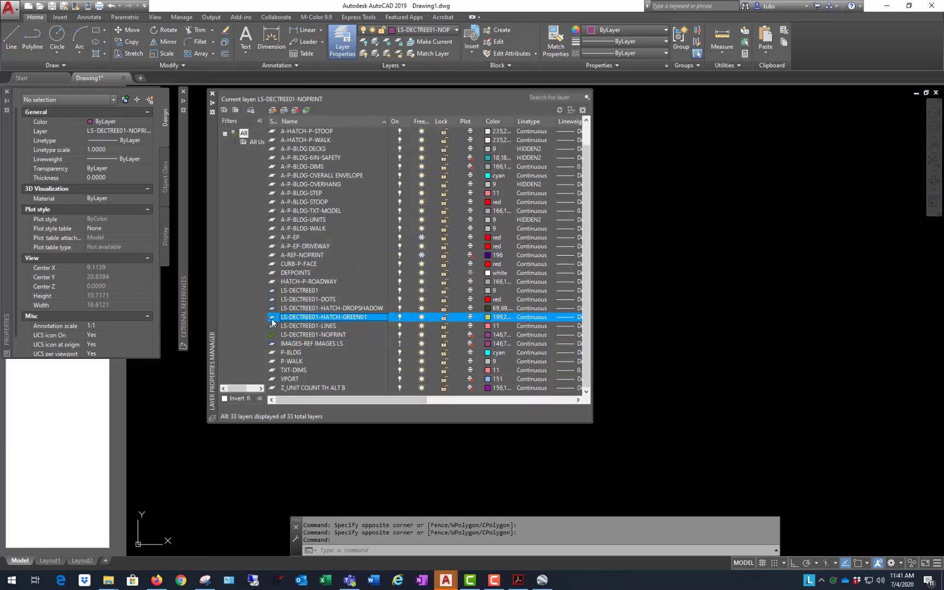
left_click(652, 228)
left_click(710, 255)
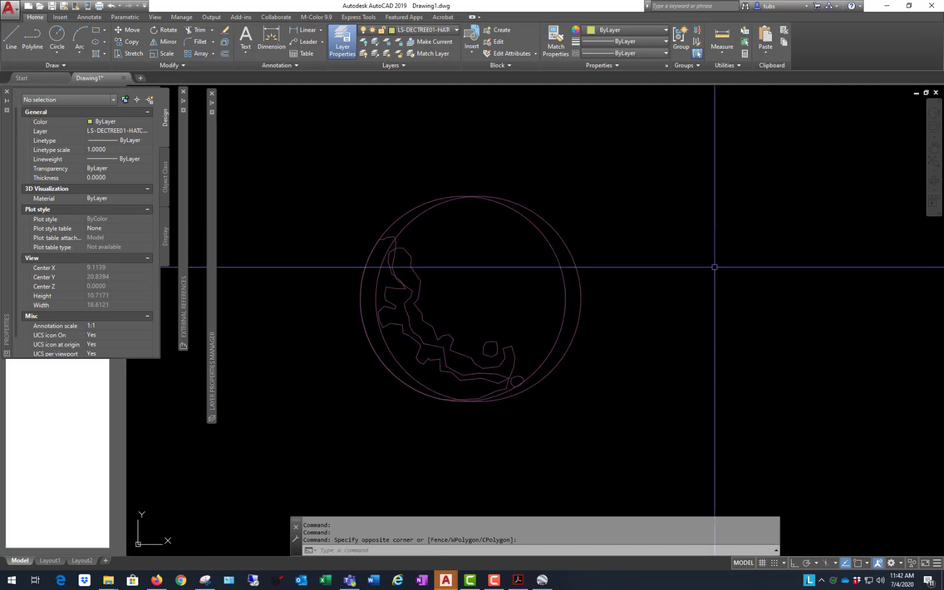
Step: Hatch the outer crescent shading polyline with a solid fill, using object selection for the boundary
left_click(96, 54)
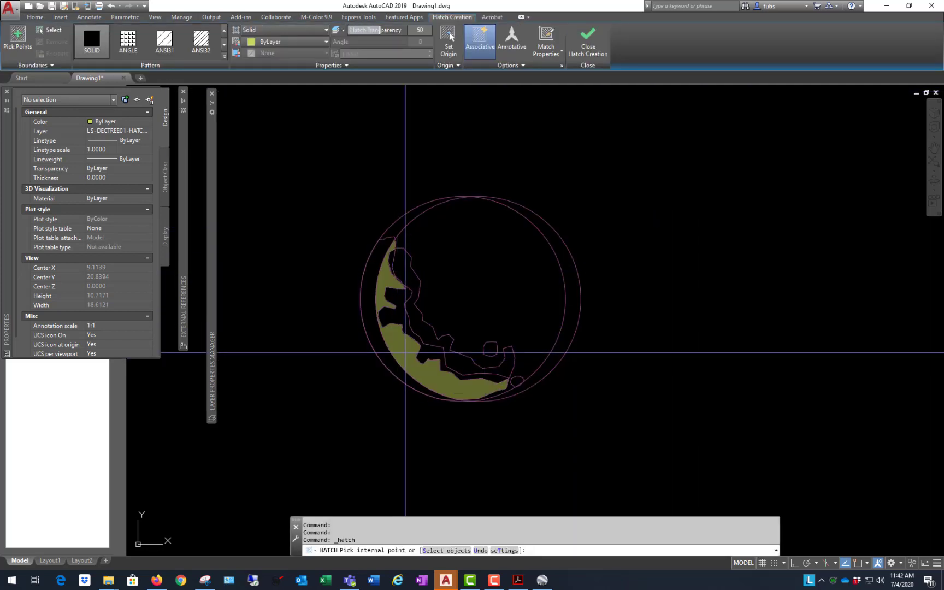
type("S")
key("Return")
left_click(405, 264)
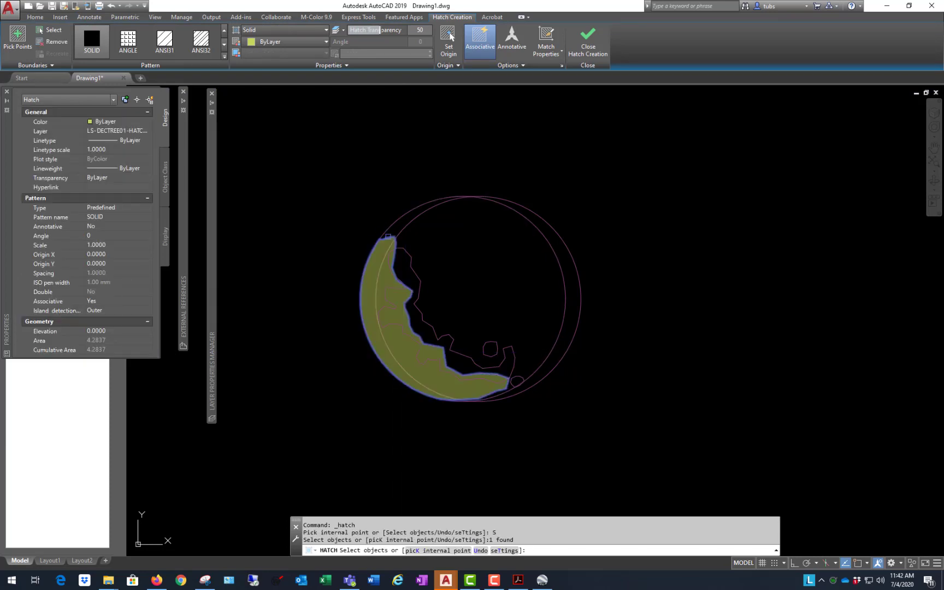
Step: Apply one solid hatch to the foliage band polyline and the two small clump polylines
left_click(415, 269)
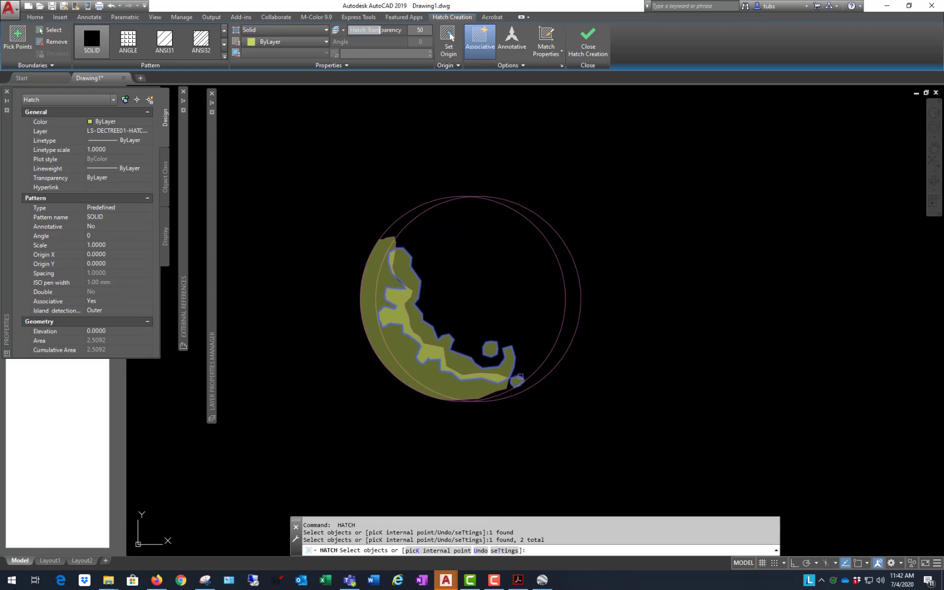
left_click(520, 377)
key("Return")
Step: Set the outer crescent hatch's colour to the brown true colour 133,114,81
scroll(442, 347, "up", 4)
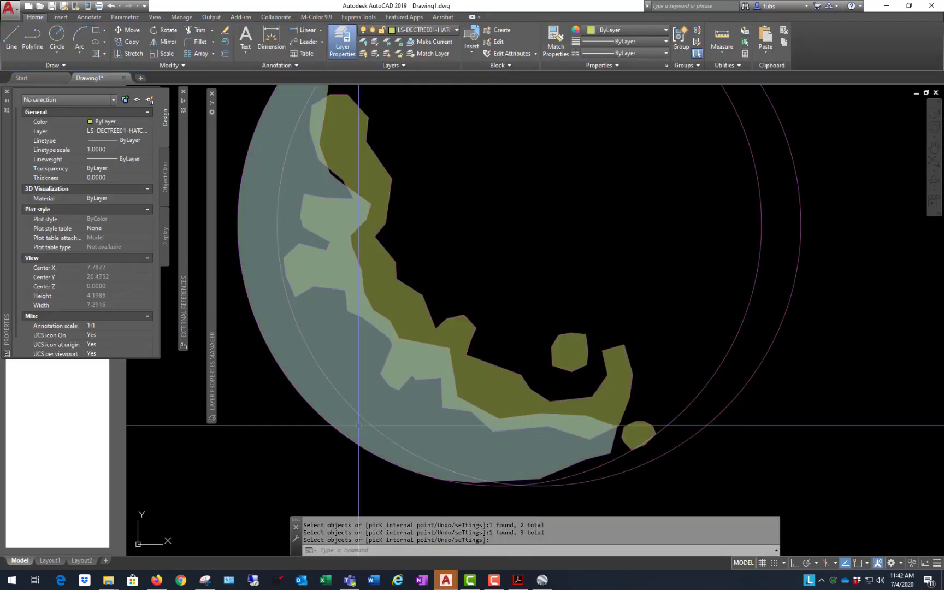
left_click(432, 427)
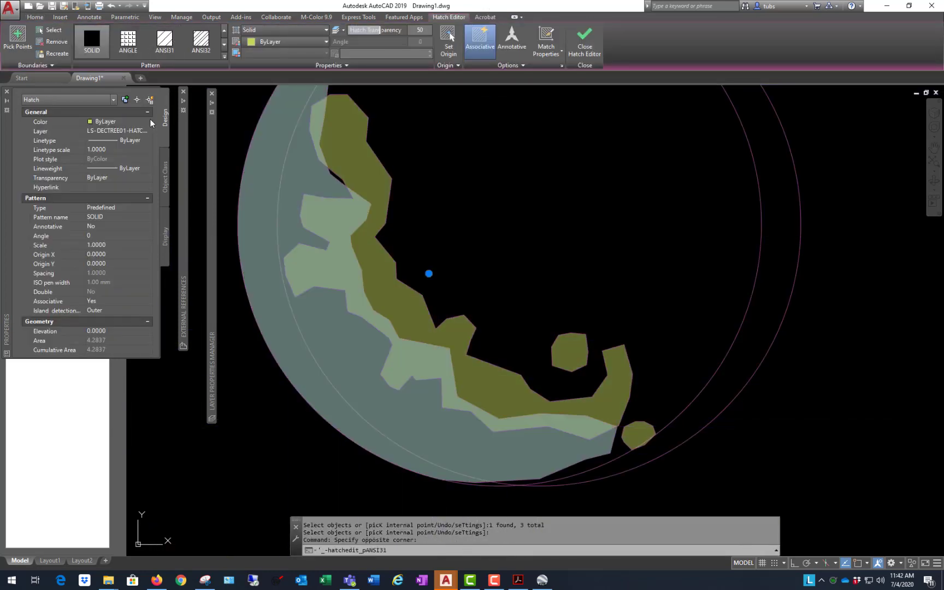
left_click(148, 121)
left_click(125, 213)
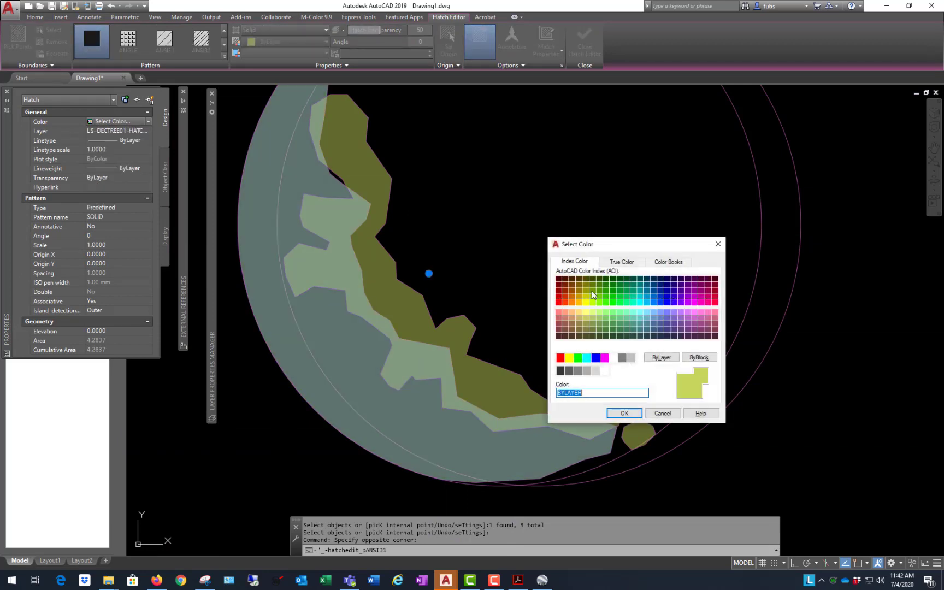
left_click(637, 265)
left_click(595, 348)
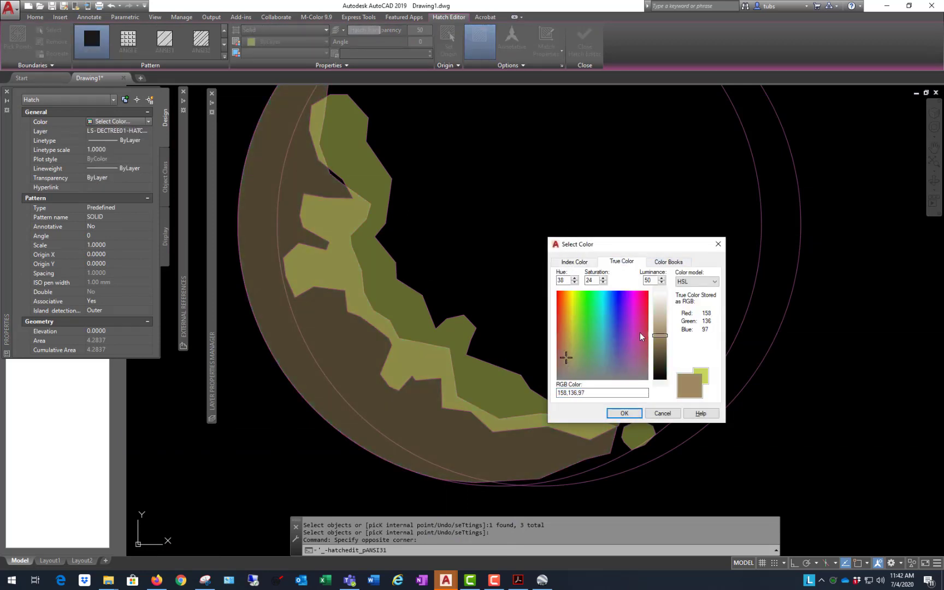
left_click(624, 414)
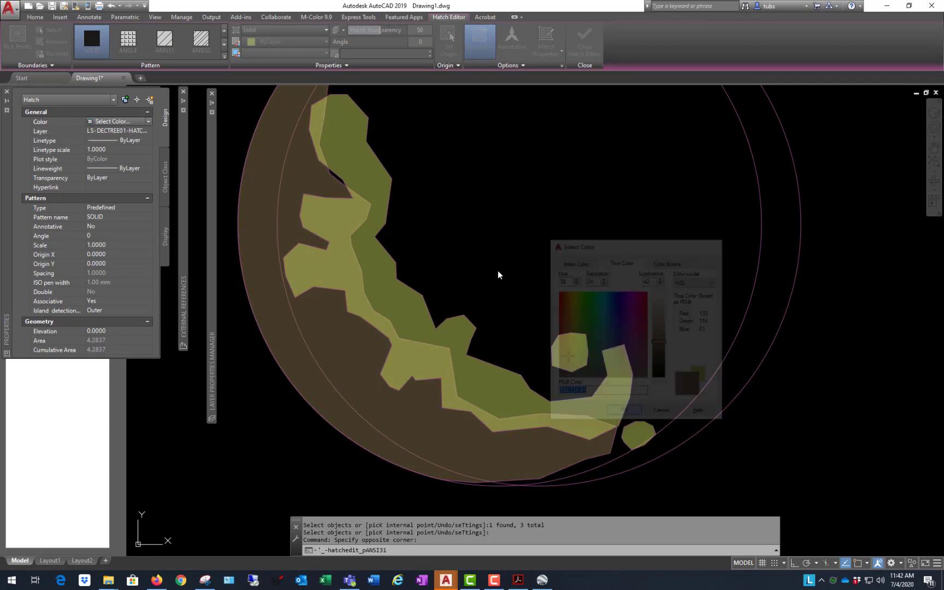
scroll(403, 292, "down", 3)
key("Escape")
Step: Set the true colour of the hatch on the foliage band and two small clumps to 204,235,112
left_click(403, 292)
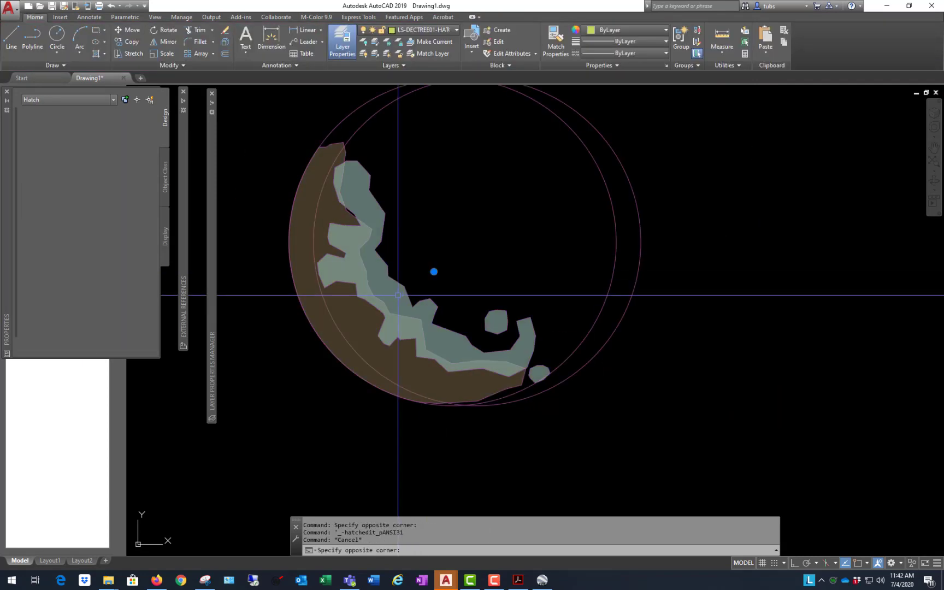
left_click(537, 373)
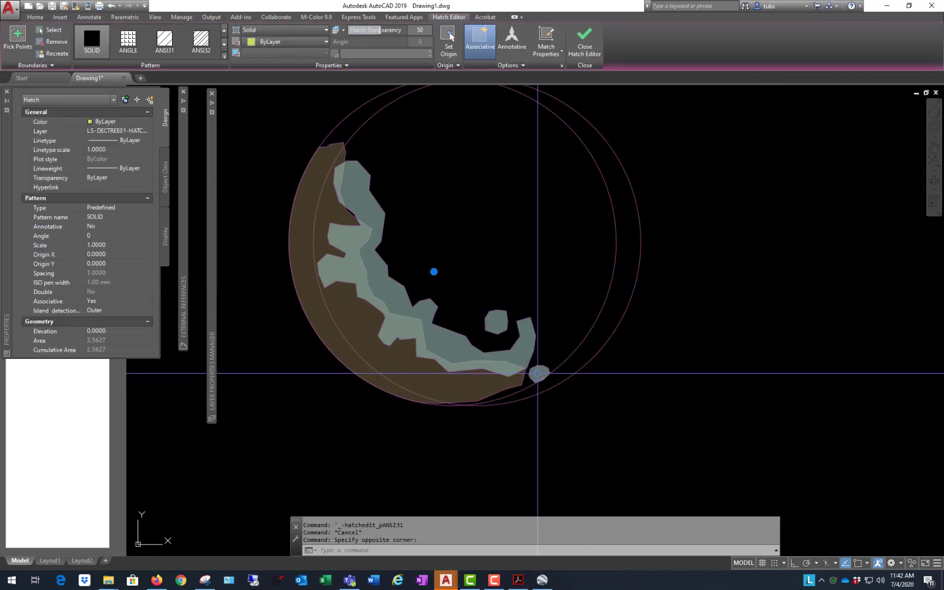
left_click(150, 122)
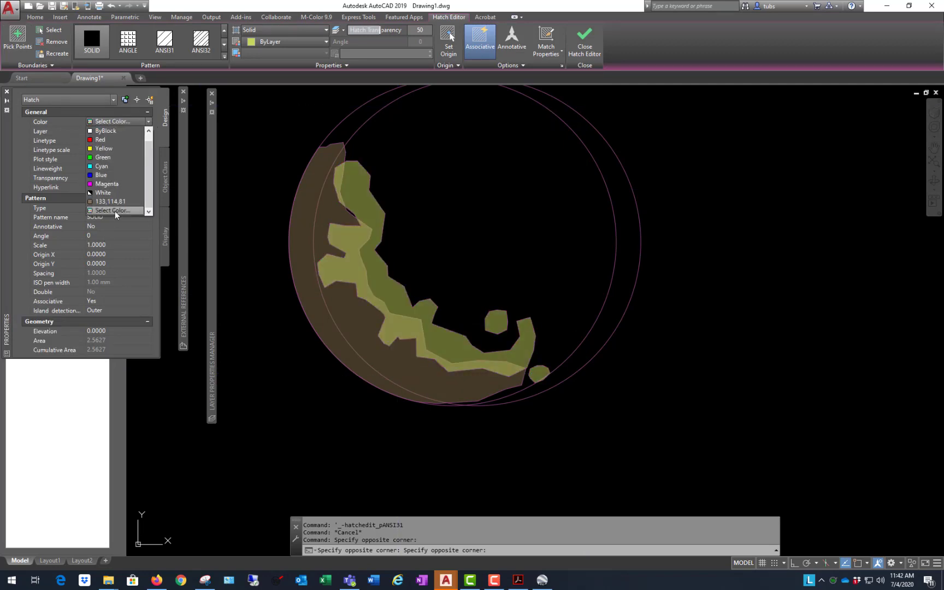
left_click(115, 210)
left_click(620, 263)
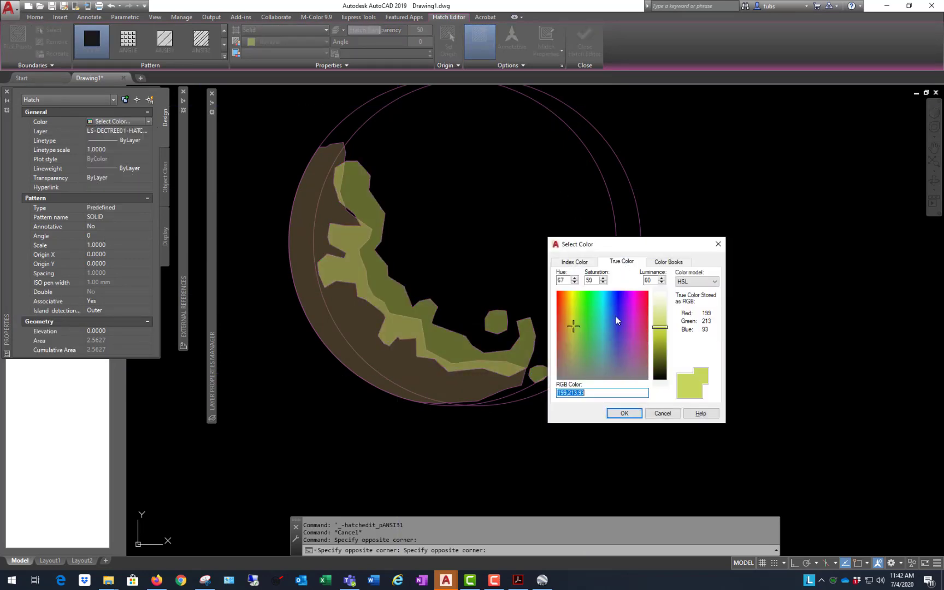
left_click(579, 317)
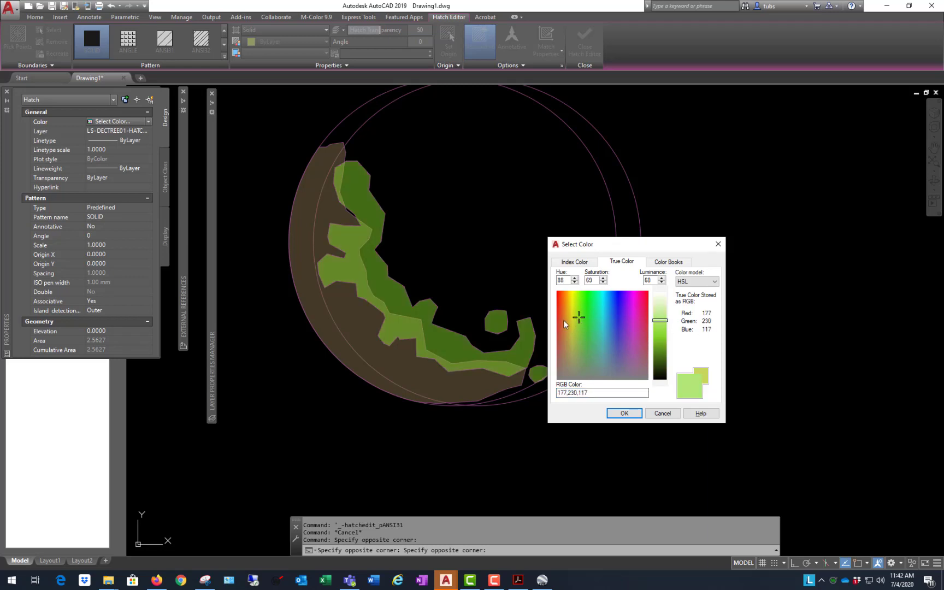
left_click(575, 311)
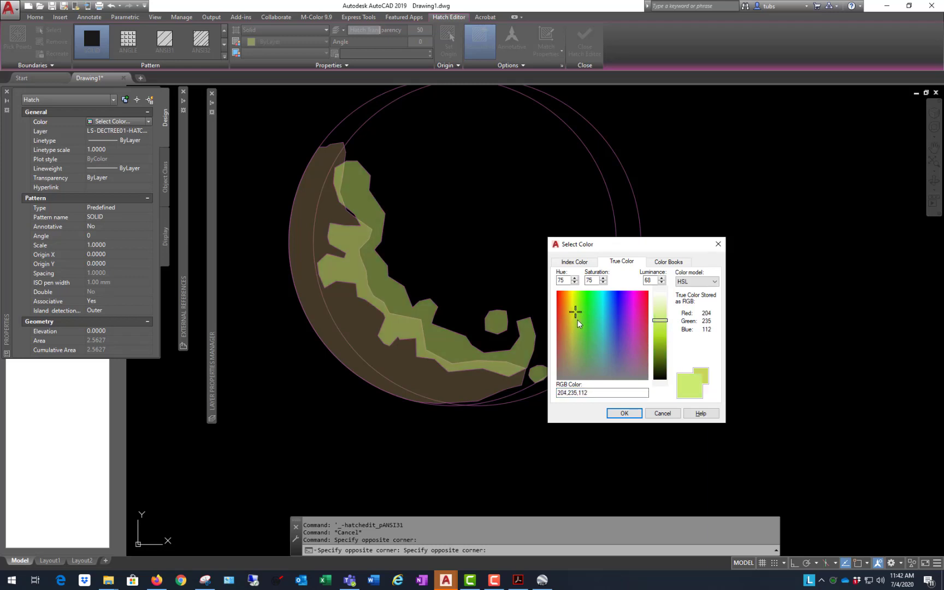
left_click(624, 414)
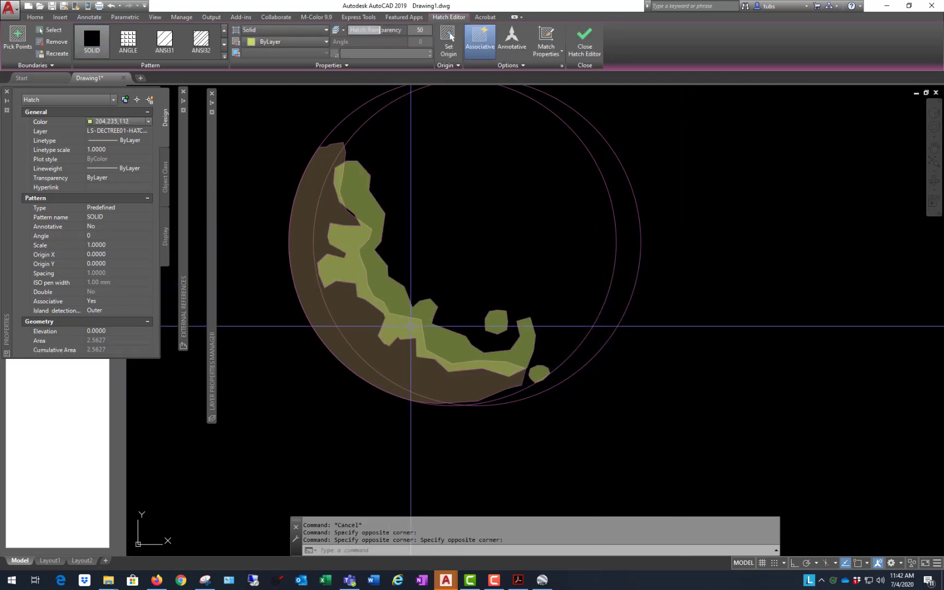
scroll(506, 277, "down", 2)
key("Escape")
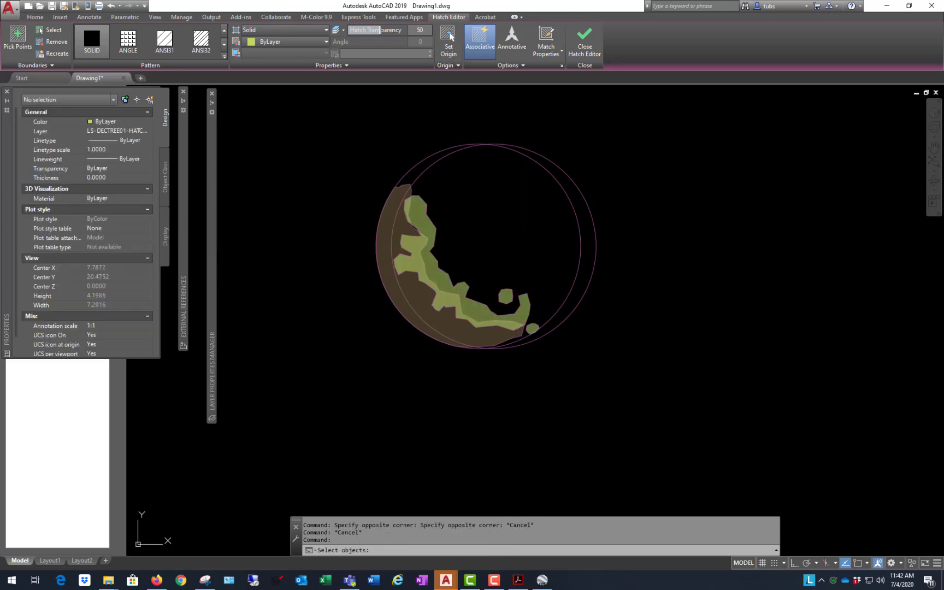
Step: Turn on the IMAGES-REF IMAGES LS layer to show the reference tree images
scroll(504, 257, "down", 4)
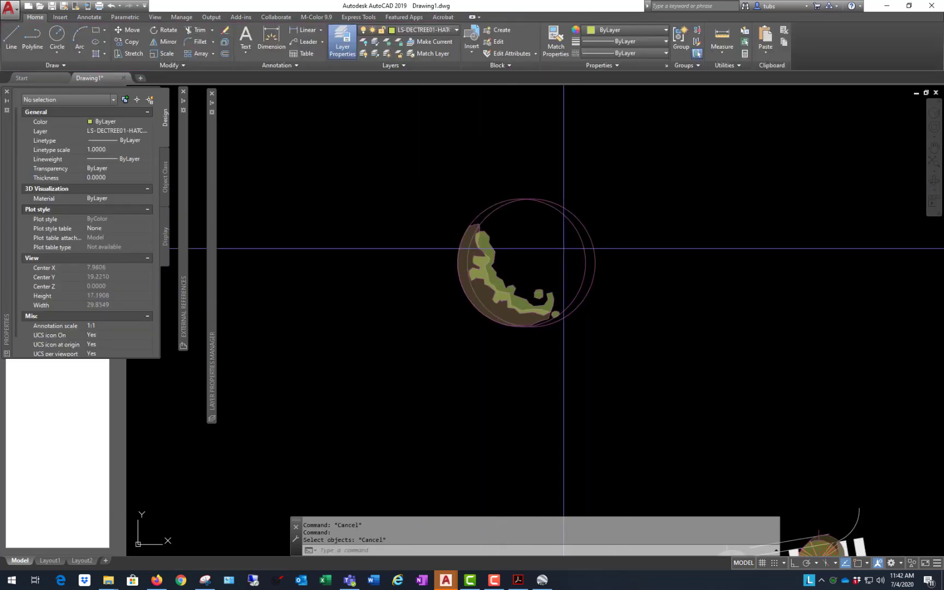
scroll(511, 240, "up", 4)
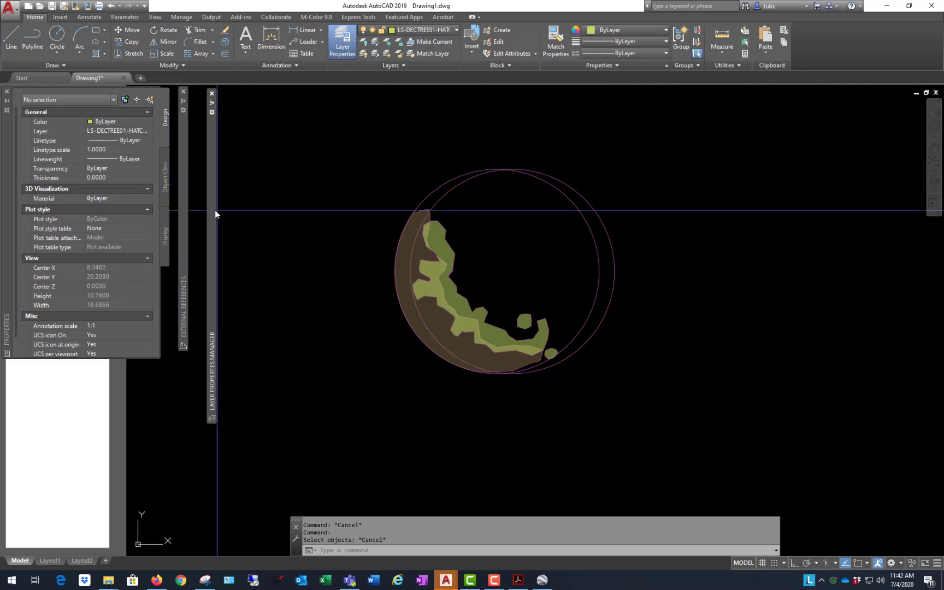
mouse_move(214, 209)
left_click(689, 181)
key("Escape")
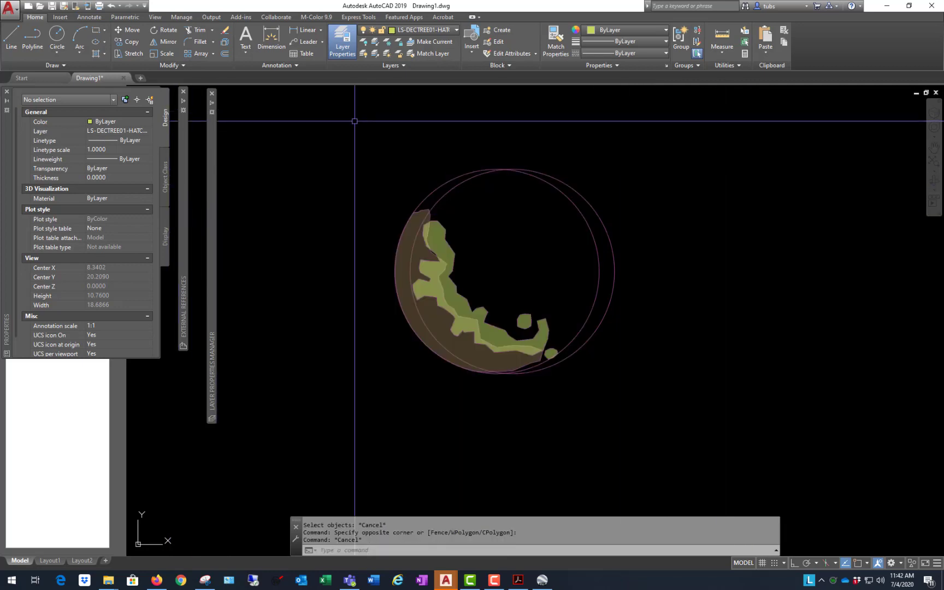
mouse_move(211, 191)
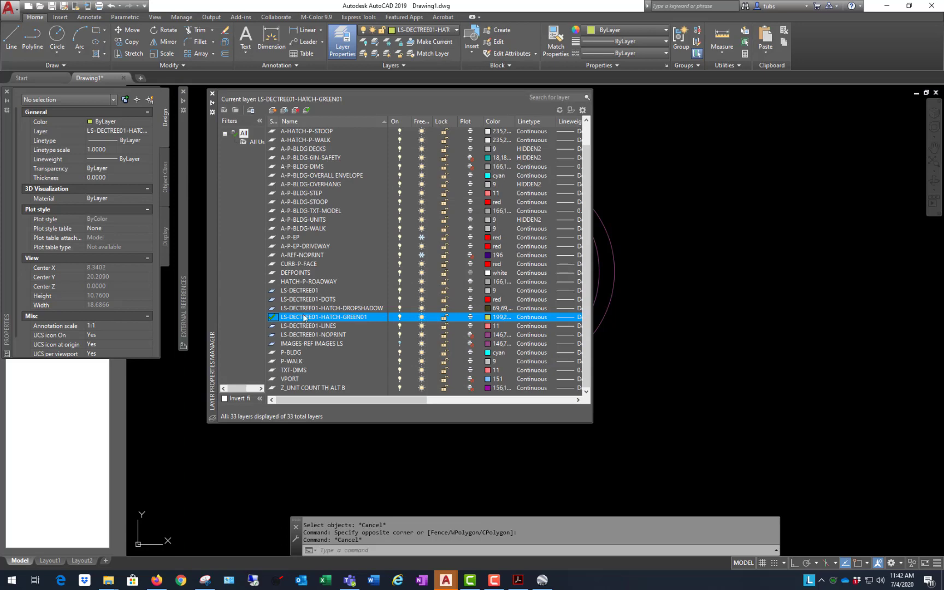
left_click(315, 344)
left_click(400, 345)
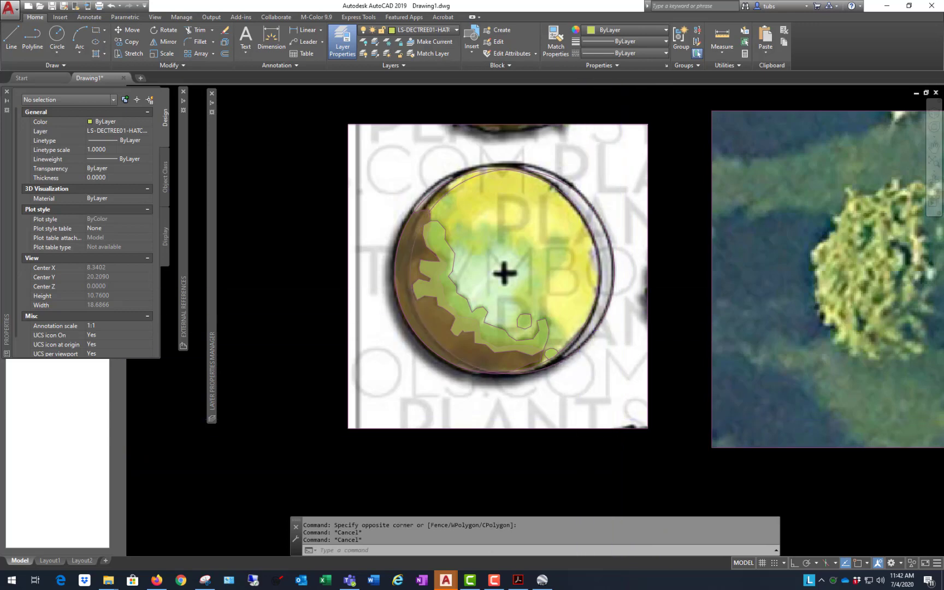
Step: With ortho on, draw a horizontal line 0.35 long to the right from the left canopy circle's centre
scroll(580, 283, "up", 2)
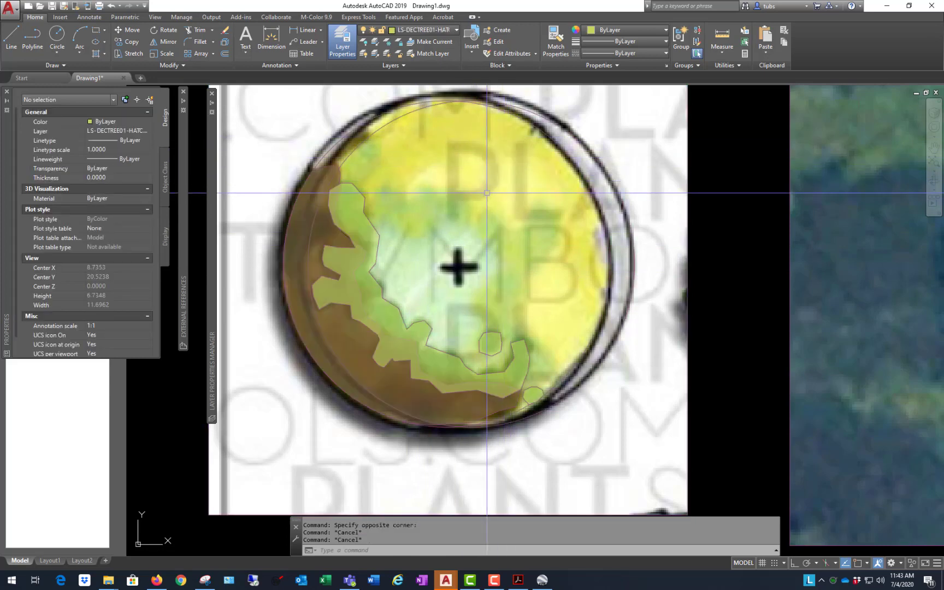
type("l")
key("Return")
right_click(488, 174, "shift")
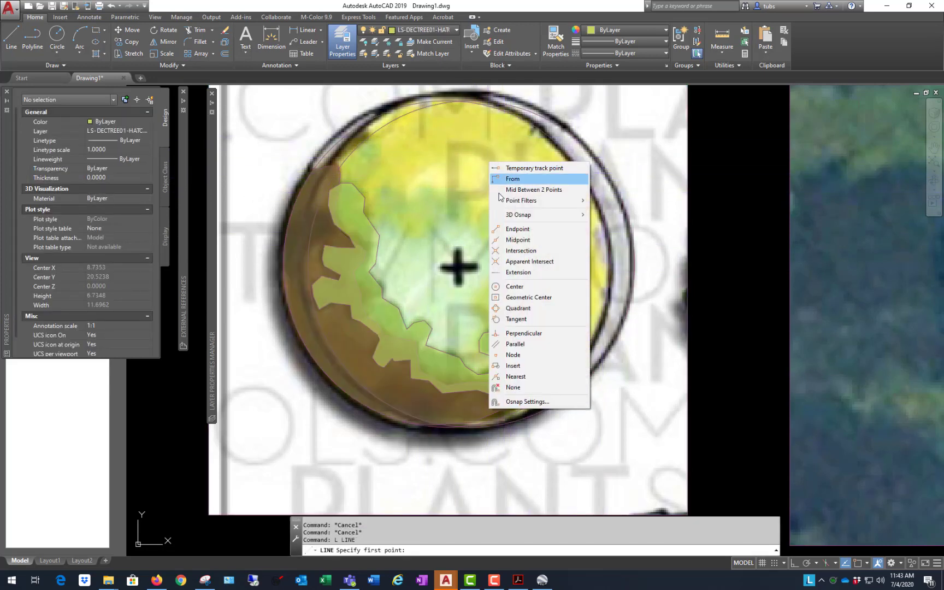
left_click(508, 290)
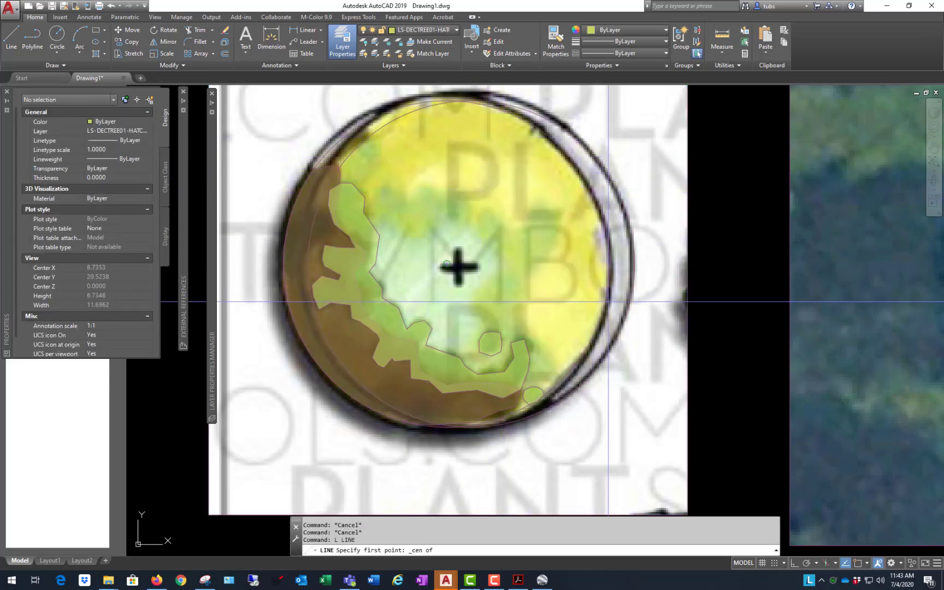
left_click(608, 301)
key("F8")
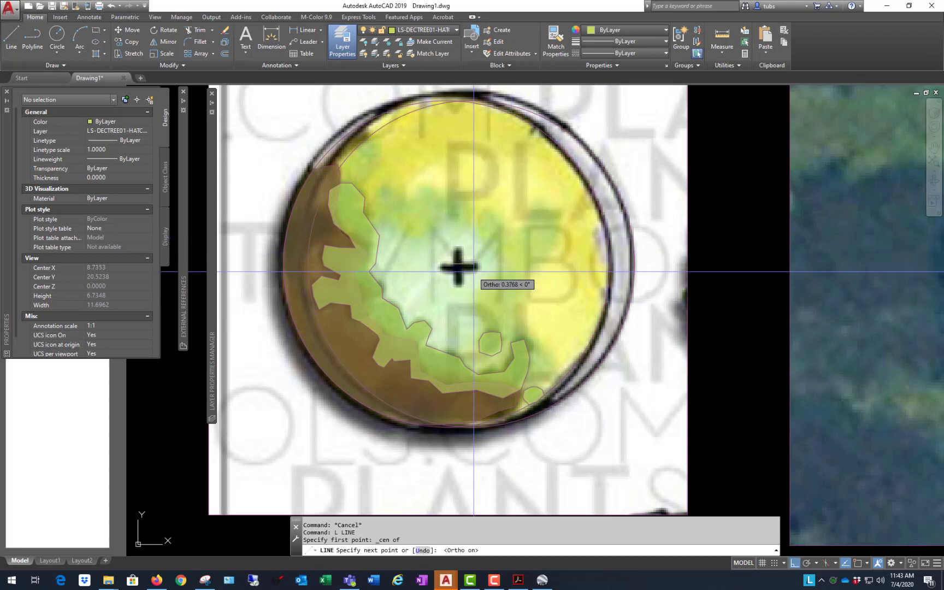
type(".")
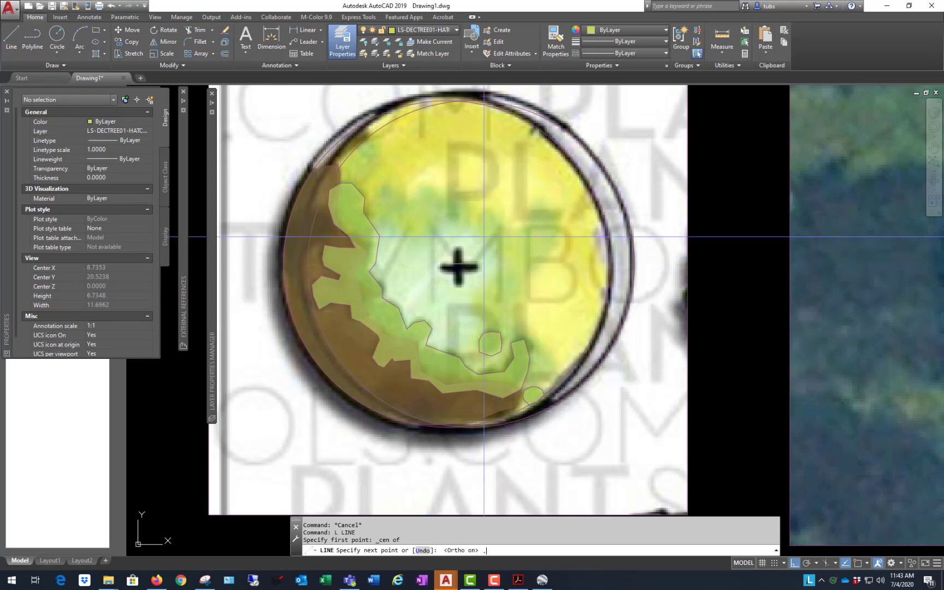
type("35")
key("Return")
key("Return")
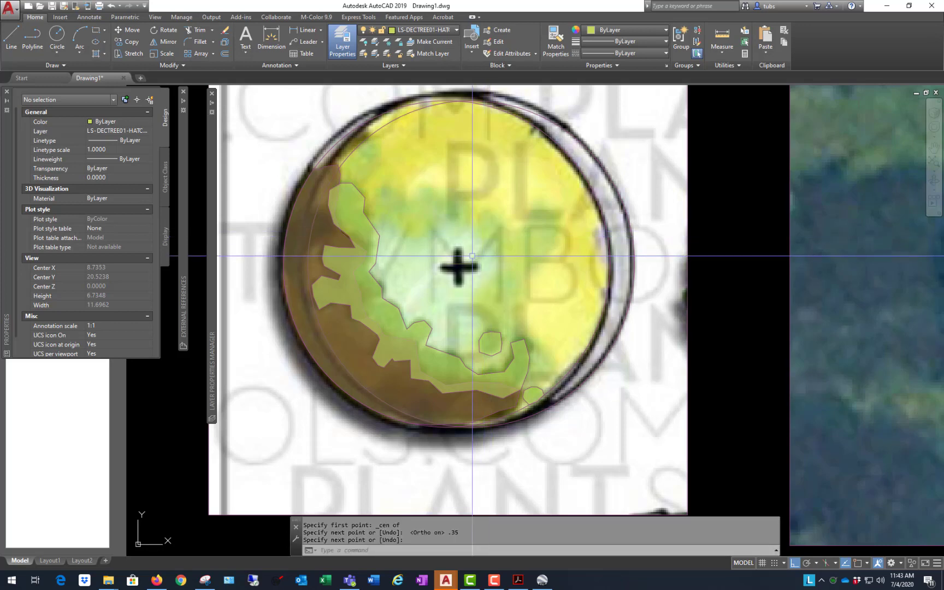
Step: Put the short horizontal centre line on the LS-DECTREE01-LINES layer
left_click(461, 264)
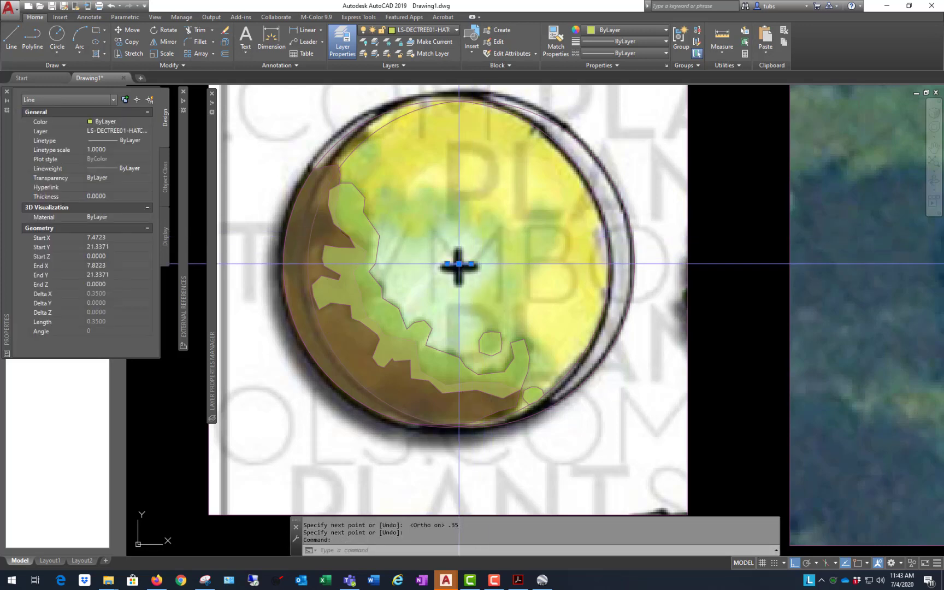
left_click(140, 131)
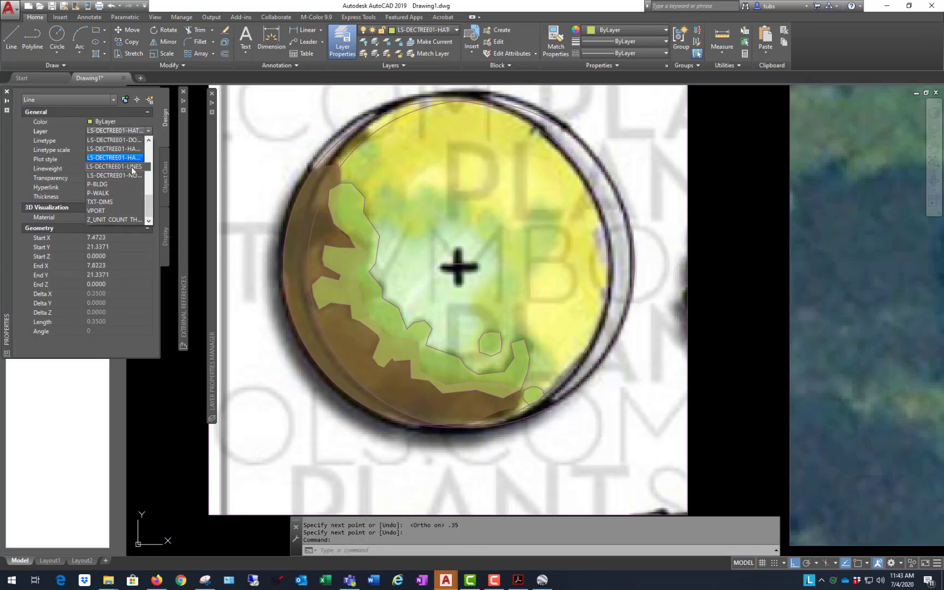
left_click(132, 167)
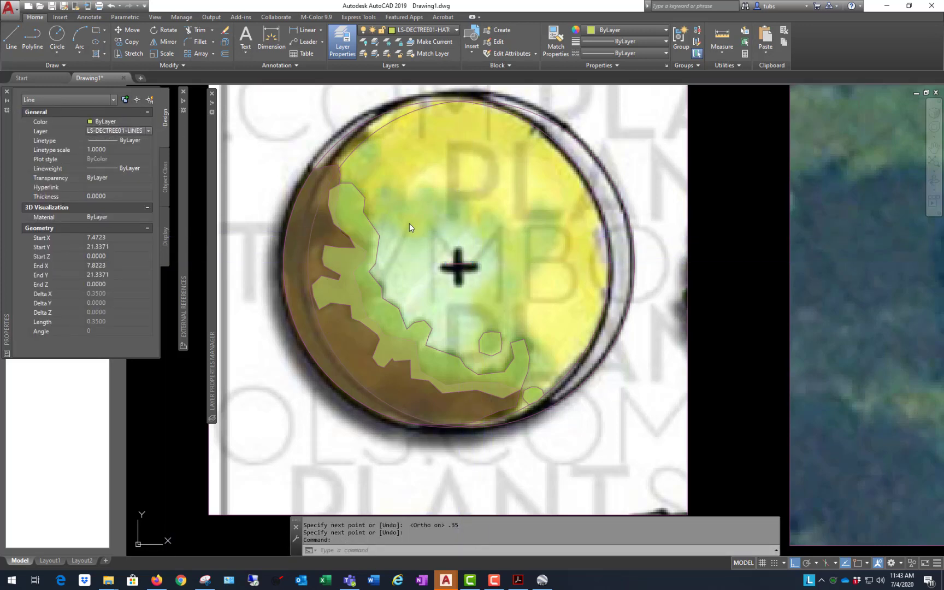
Step: Move the short horizontal line by its midpoint onto the left canopy circle's centre
left_click(459, 264)
right_click(526, 176, "shift")
left_click(565, 311)
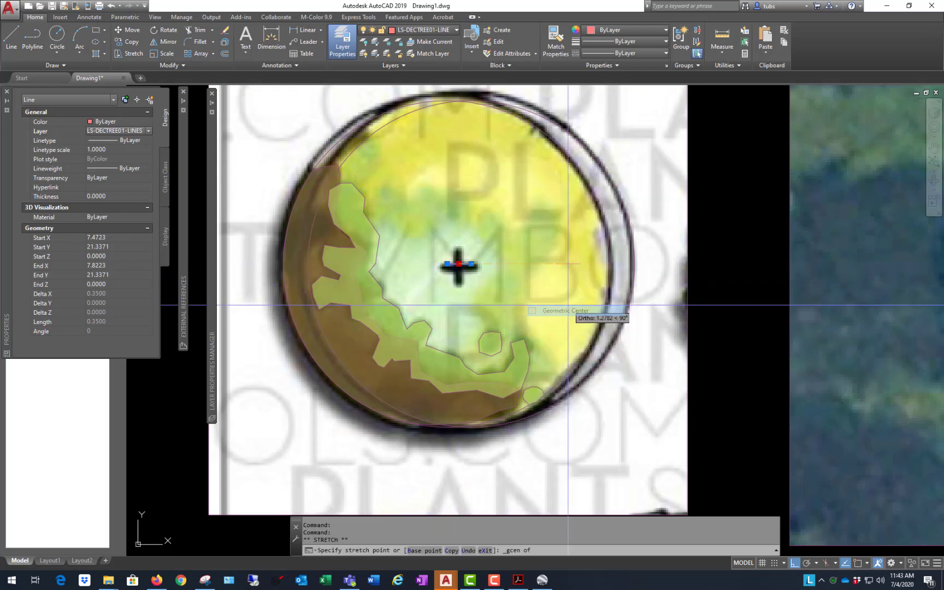
right_click(570, 236, "shift")
left_click(590, 358)
right_click(601, 283, "shift")
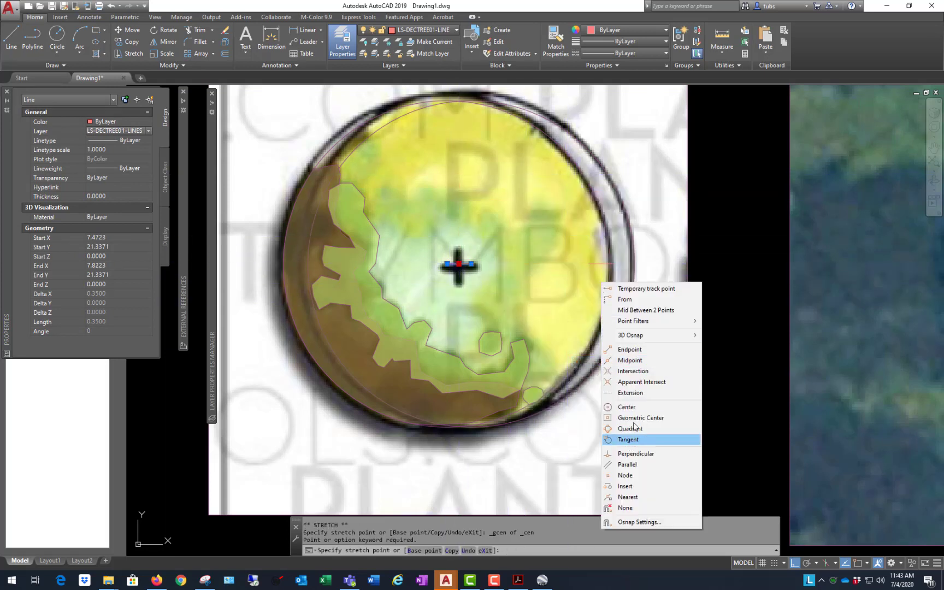
left_click(626, 407)
left_click(592, 328)
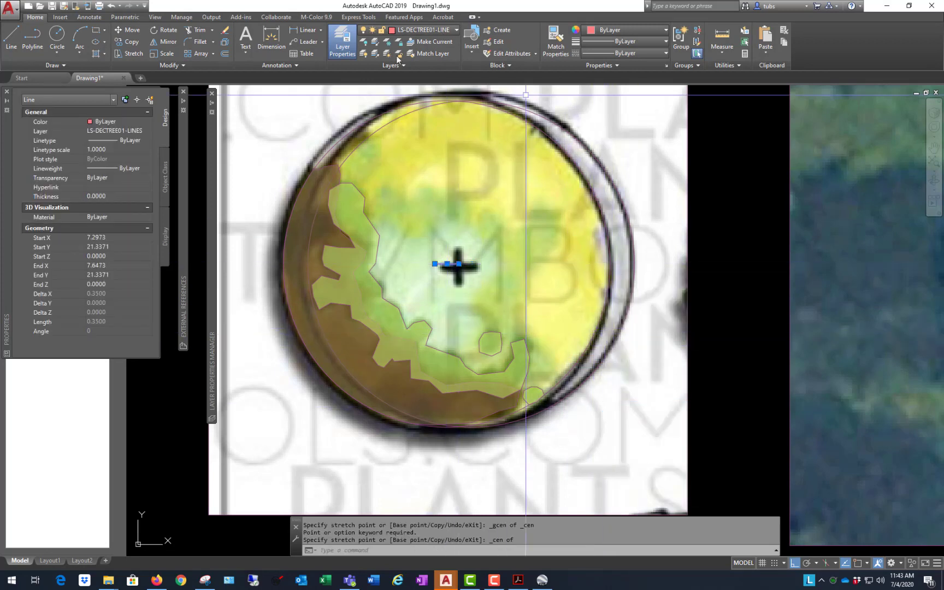
Step: Copy the short centre line onto itself from 0,0 to 0,0
left_click(127, 41)
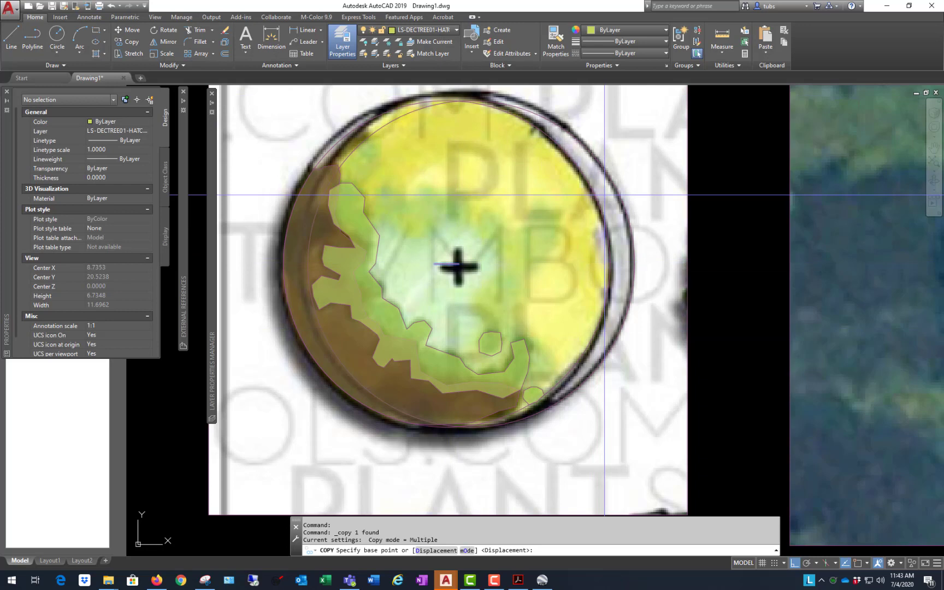
type("0,0")
key("Return")
type("0,0")
key("Return")
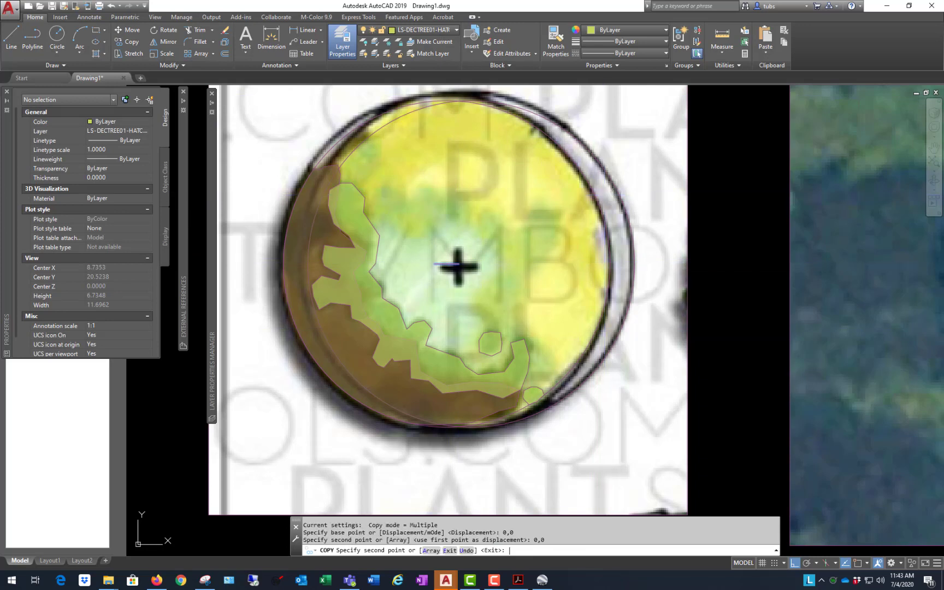
key("Return")
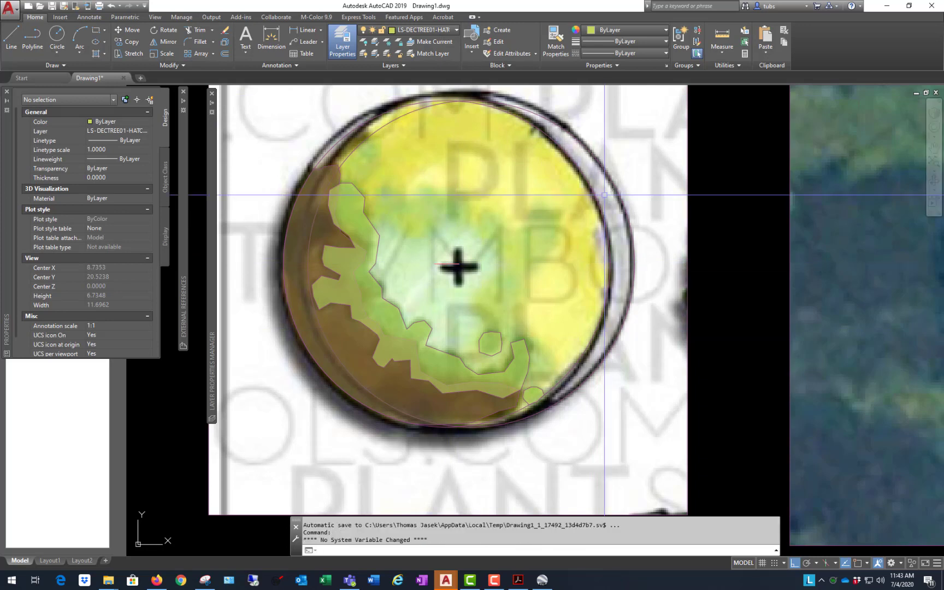
Step: Rotate one of the two coincident centre lines 90 degrees about its midpoint to form a cross
left_click(448, 264)
left_click(448, 264)
right_click(453, 263)
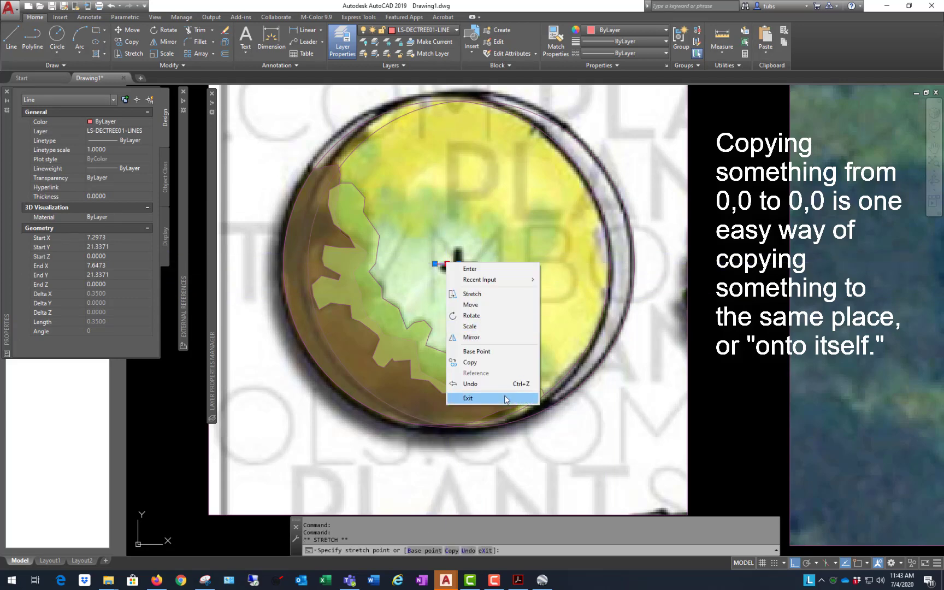
left_click(518, 317)
type("90")
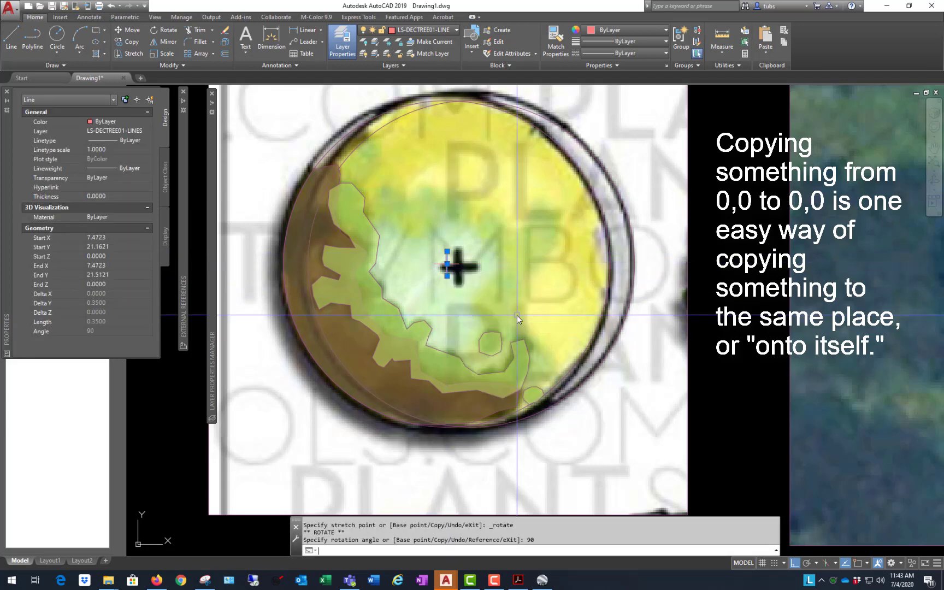
key("Return")
key("Escape")
Step: Put both canopy circles on the LS-DECTREE01-LINES layer and clear the selection
scroll(459, 328, "down", 2)
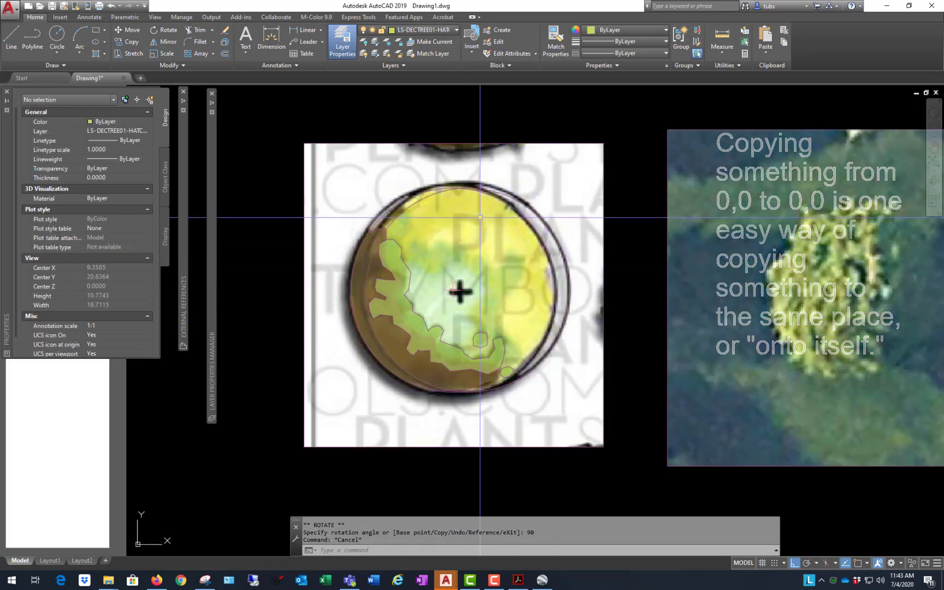
left_click(412, 194)
left_click(517, 200)
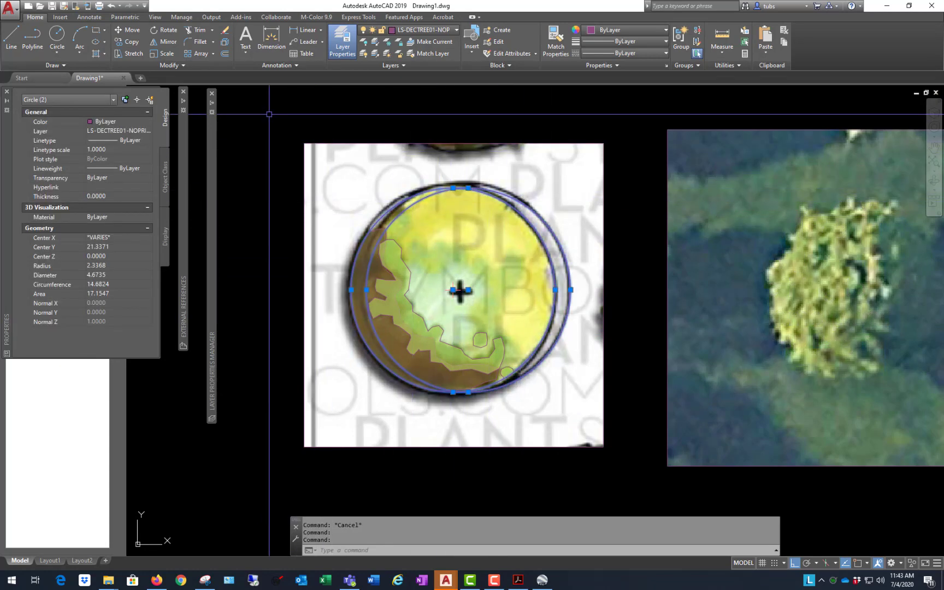
left_click(144, 130)
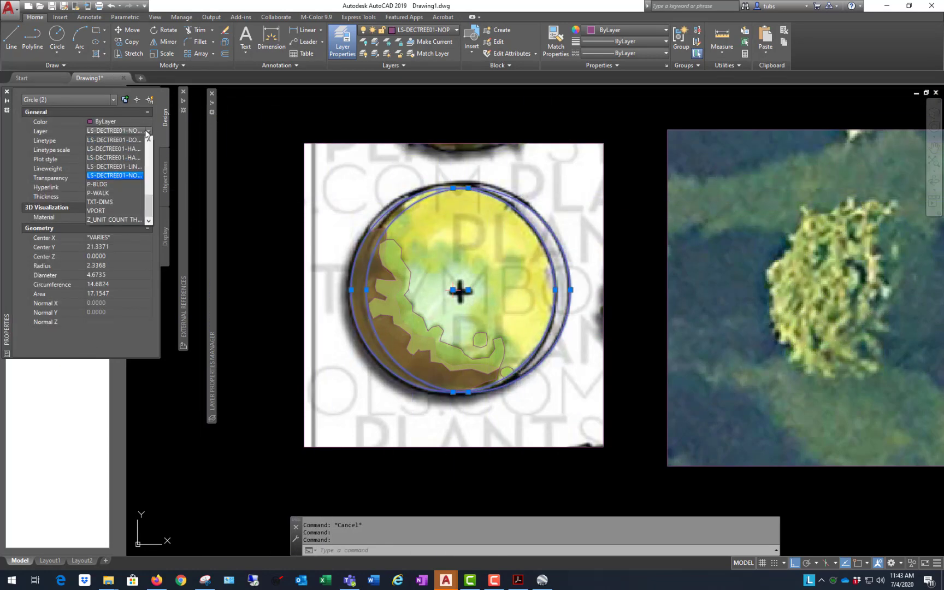
left_click(128, 165)
key("Escape")
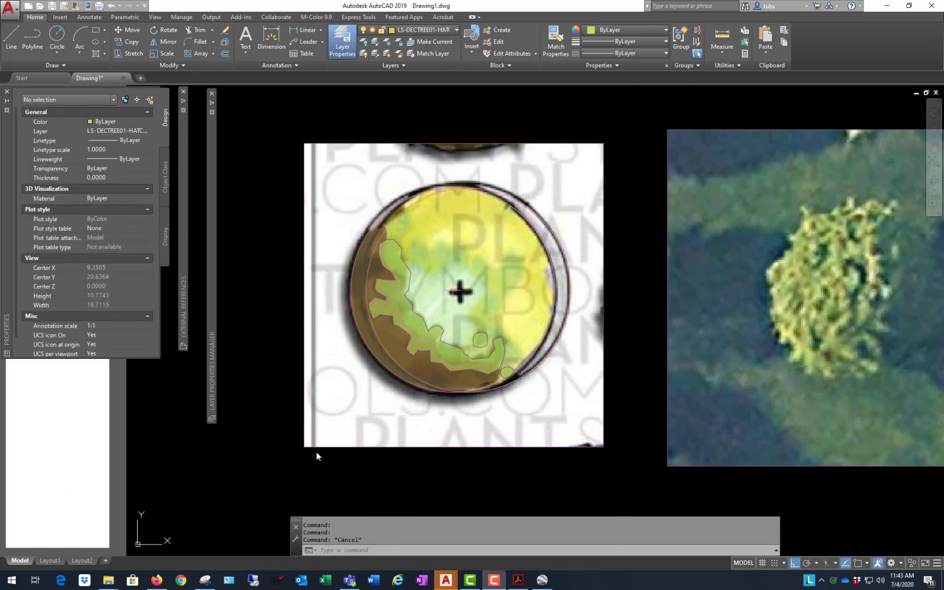
left_click(555, 110)
left_click(574, 103)
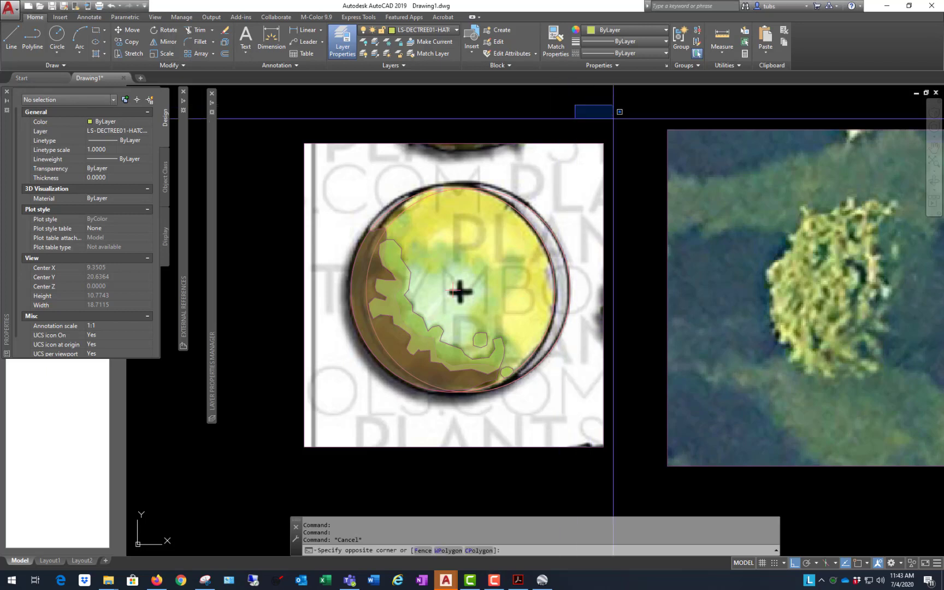
Step: Turn off the reference image layer by picking the tree image with the Layer Off command
left_click(615, 112)
left_click(363, 42)
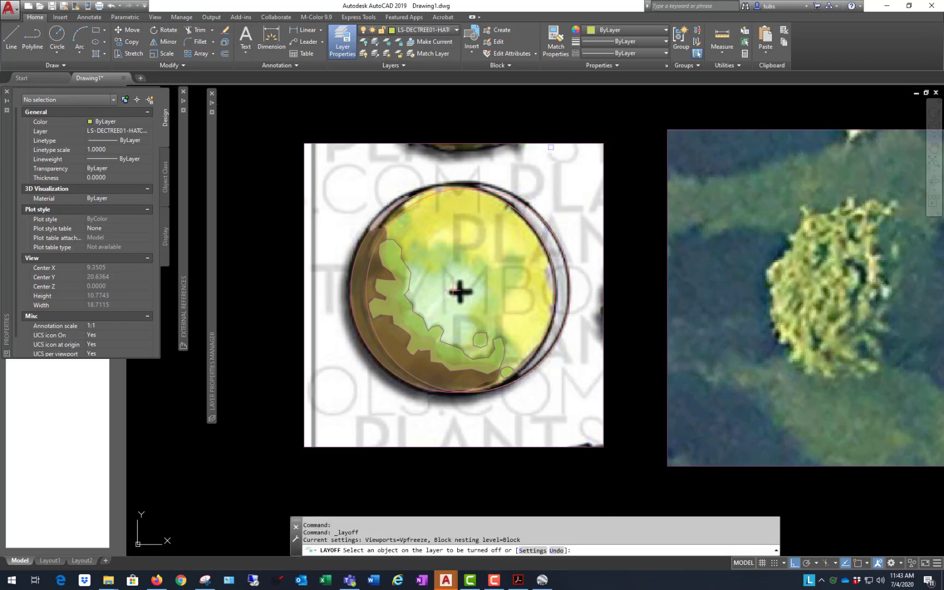
left_click(458, 292)
key("Escape")
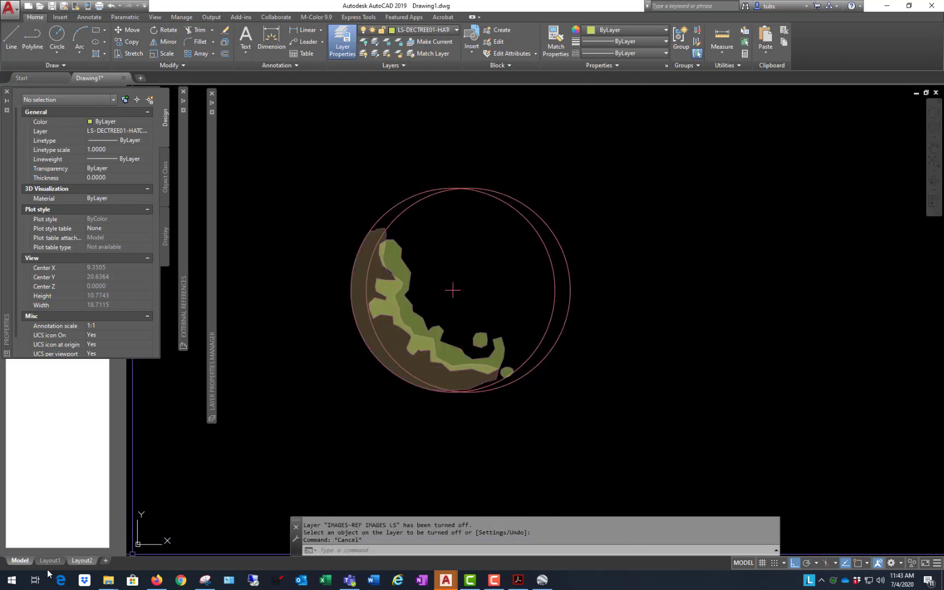
Step: Bring both canopy circles and the centre cross to the front of the draw order
left_click(470, 279)
left_click(442, 303)
left_click(668, 162)
left_click(478, 247)
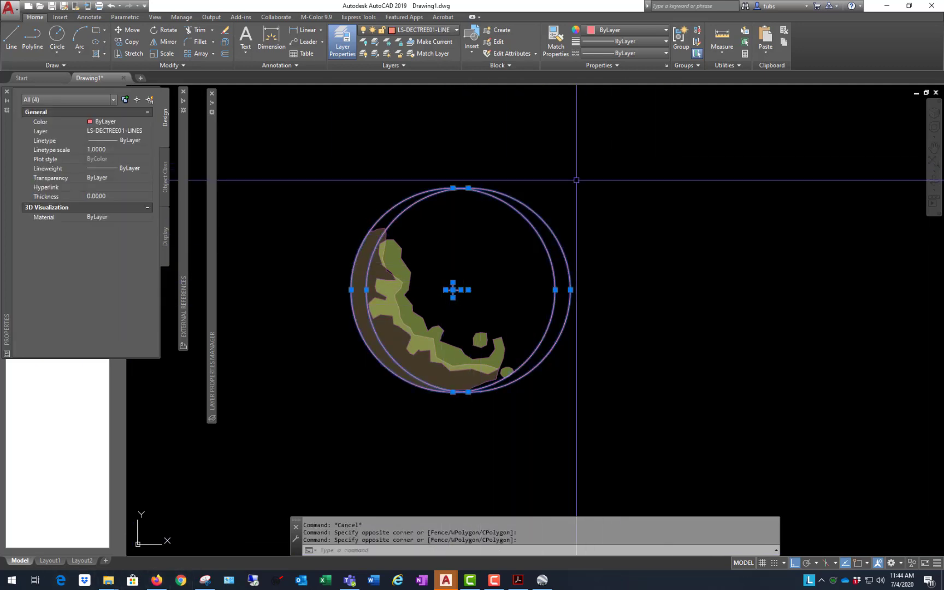
type("dr")
key("Return")
type("f")
key("Return")
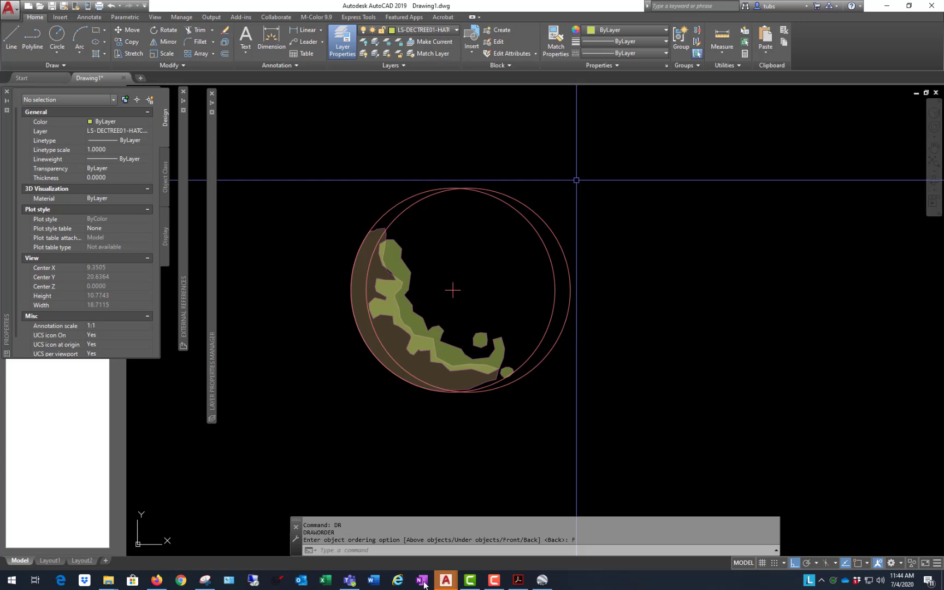
Step: Switch to Layout1 and frame the traced tree symbol inside its viewport, returning to paper space
left_click(50, 560)
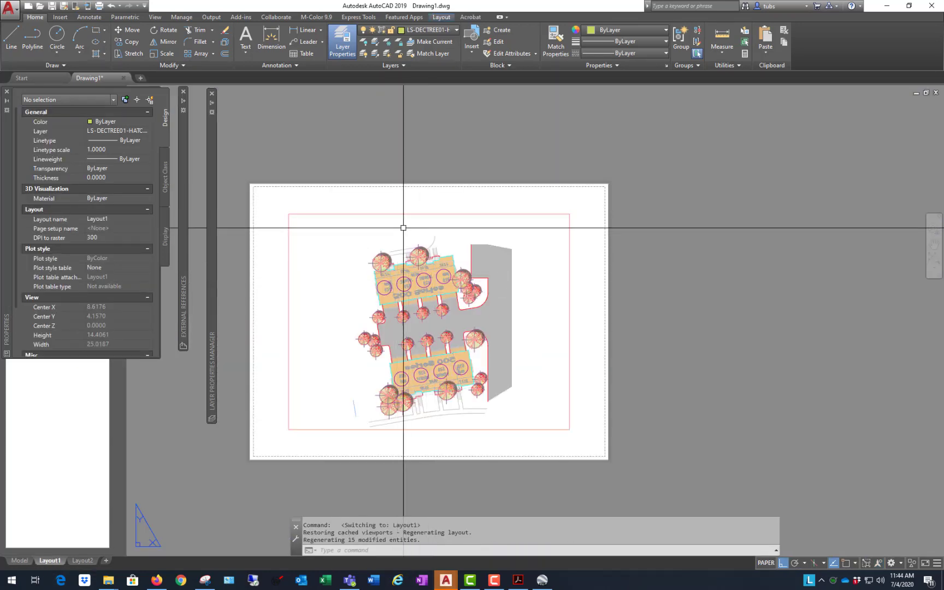
double_click(386, 251)
scroll(385, 373, "down", 5)
scroll(328, 276, "up", 6)
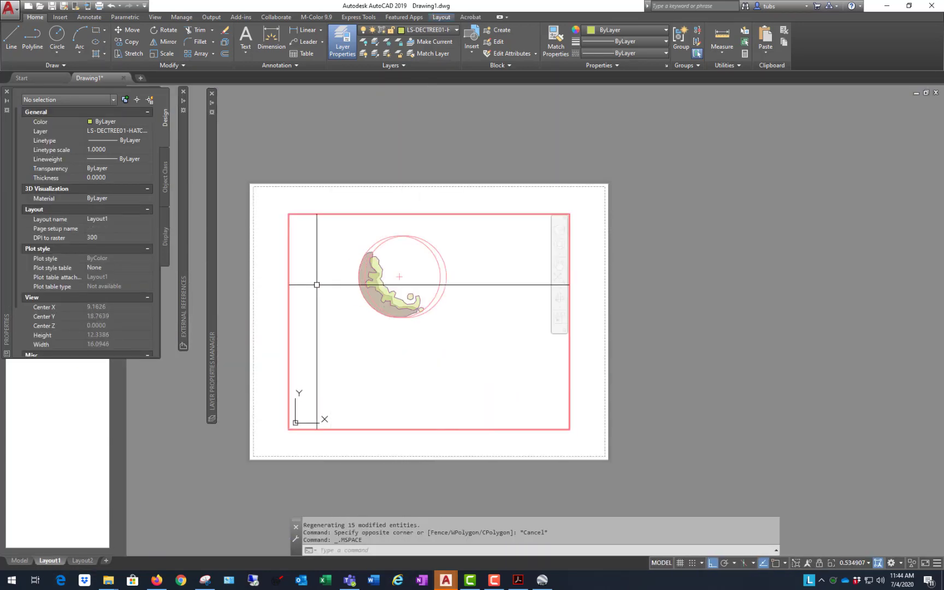
scroll(357, 257, "up", 4)
scroll(366, 291, "down", 4)
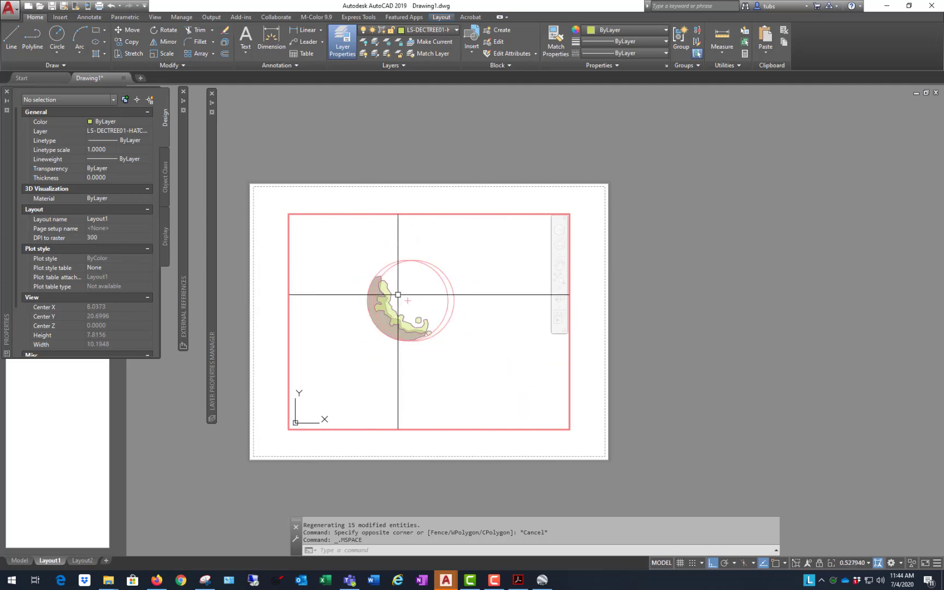
double_click(437, 126)
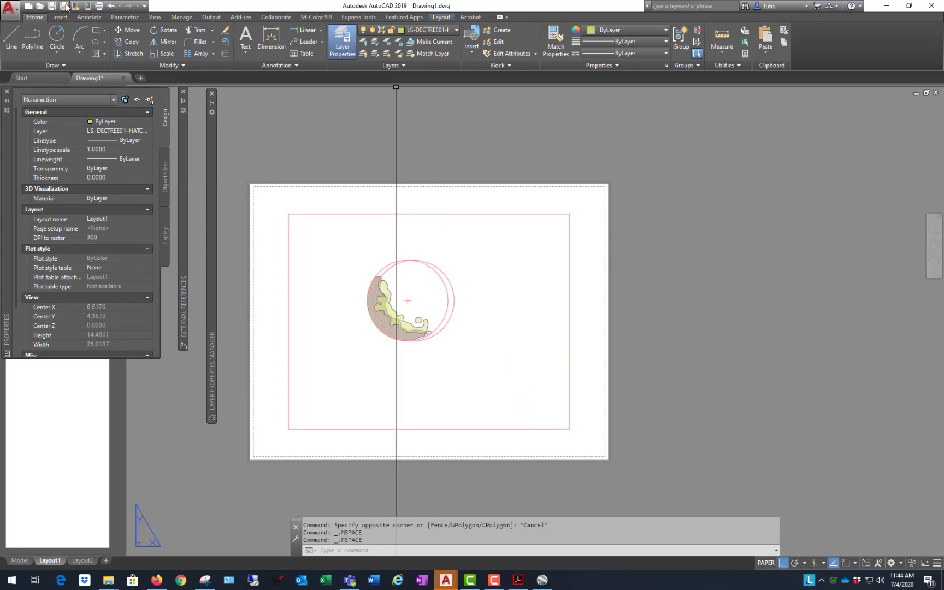
Step: Preview the Layout1 plot with the previous settings, using monochrome.ctb and plot transparency, and leave without plotting
left_click(99, 6)
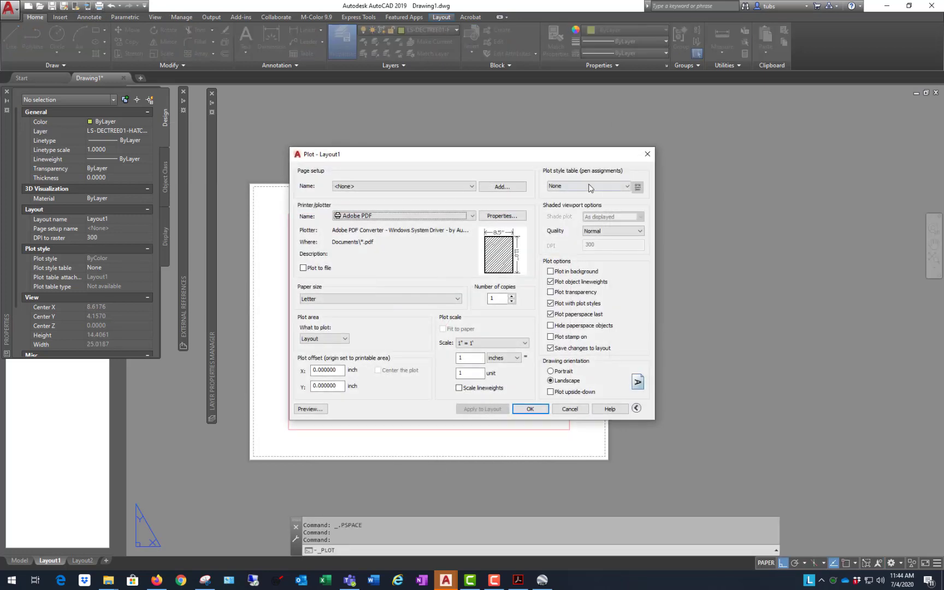
left_click(471, 186)
left_click(400, 204)
left_click(310, 409)
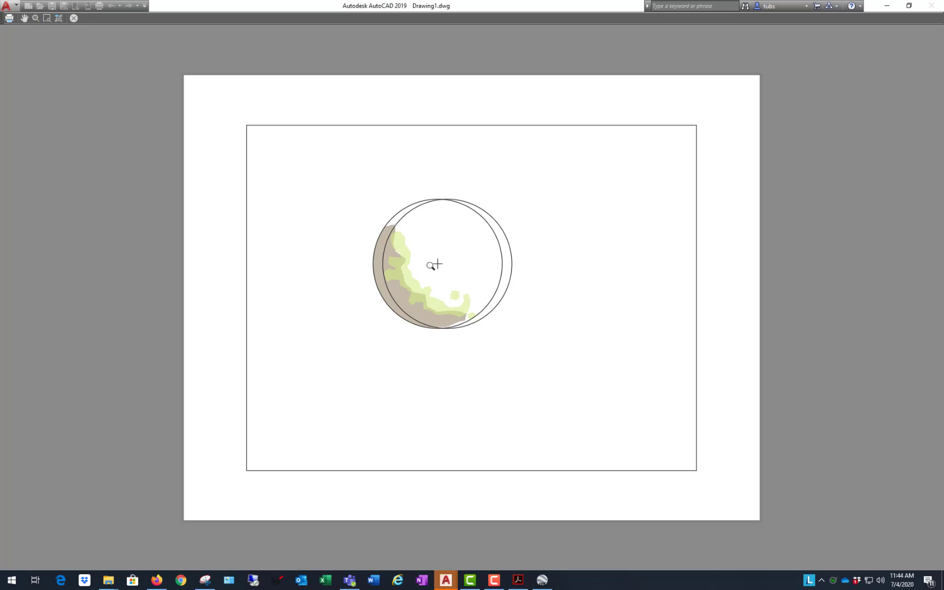
scroll(430, 266, "up", 2)
scroll(415, 244, "down", 2)
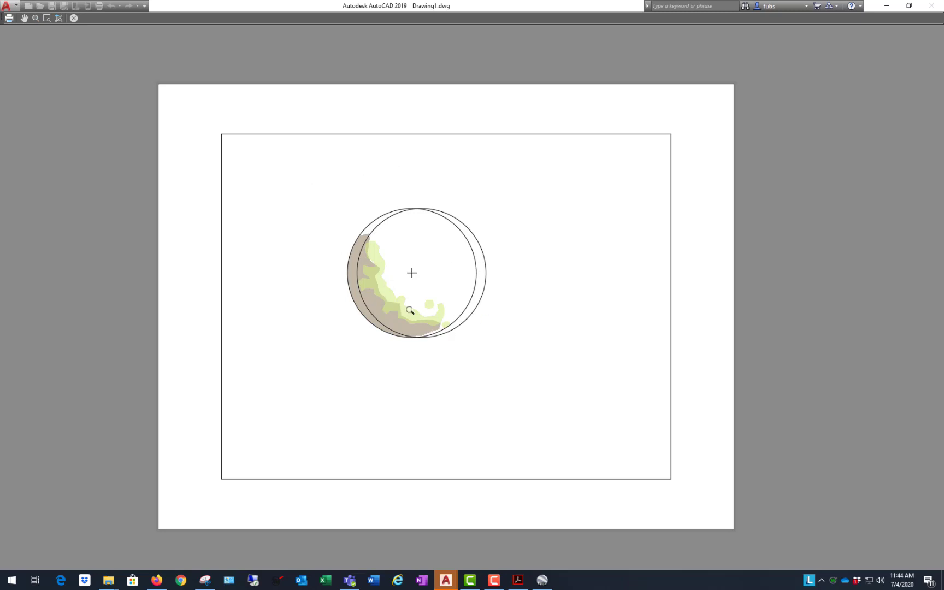
right_click(436, 264)
left_click(442, 270)
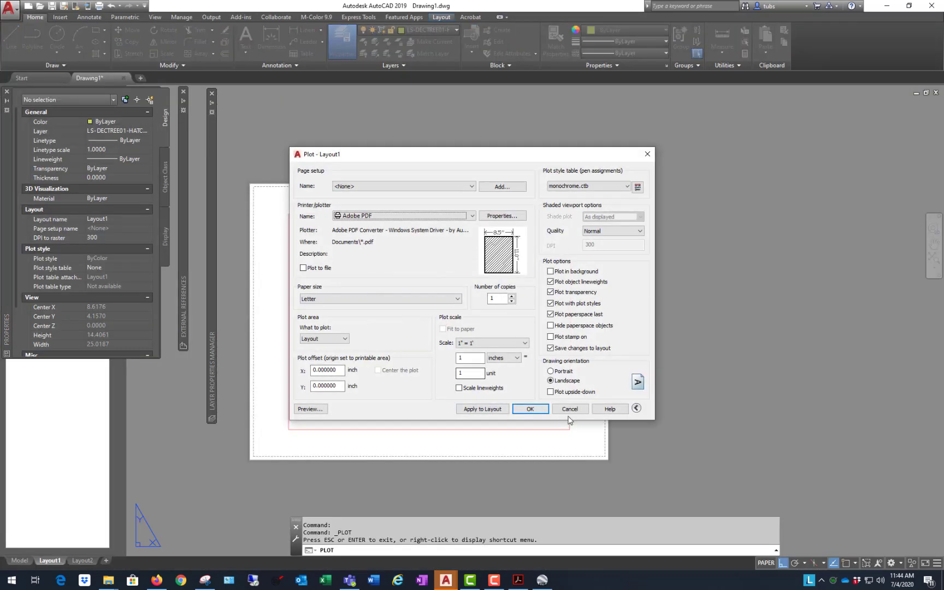
left_click(575, 414)
left_click(609, 297)
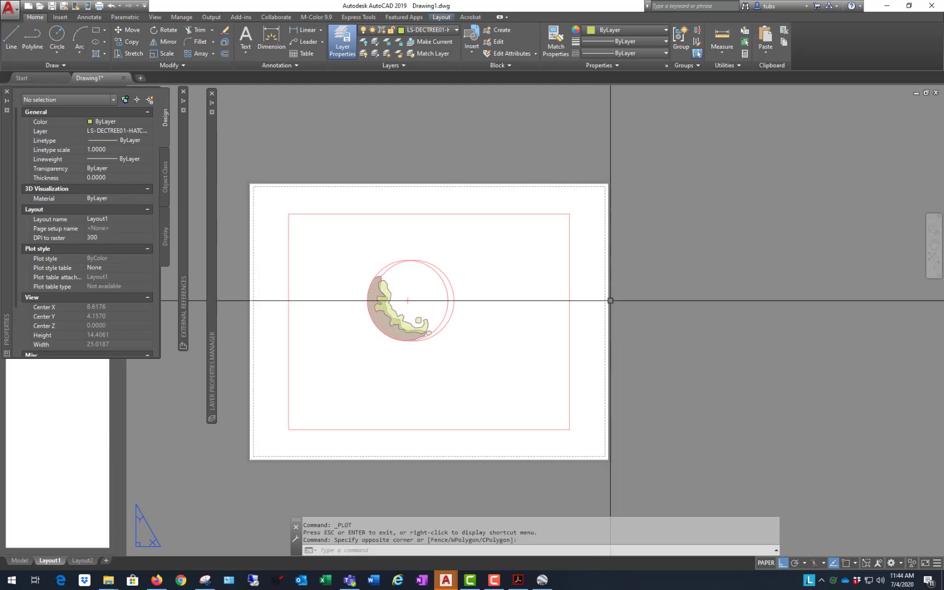
Step: Switch to Acrobat and examine the rendered trees and shadows on the site plan pages of My Portfolio(1).pdf, then return to AutoCAD
left_click(517, 579)
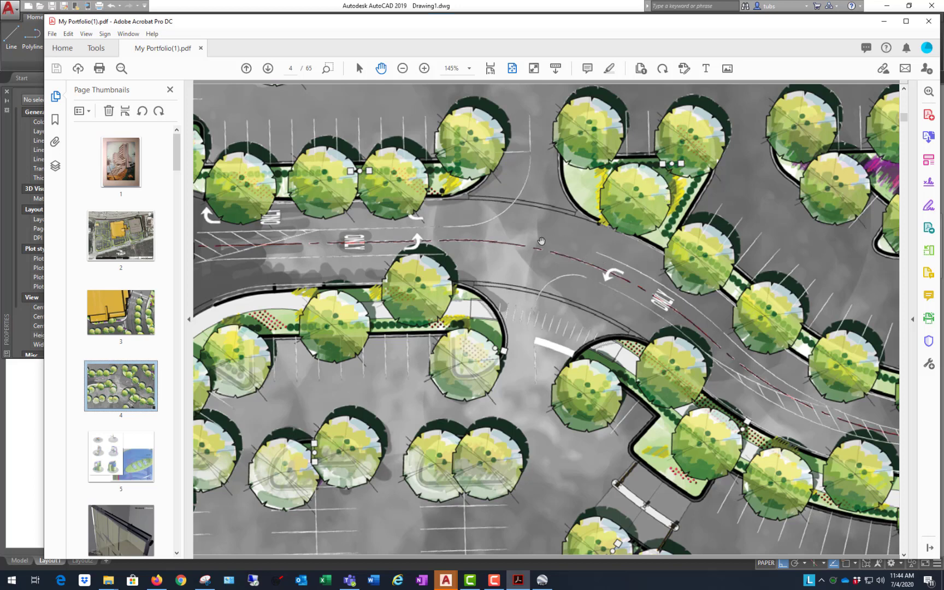
left_click(883, 21)
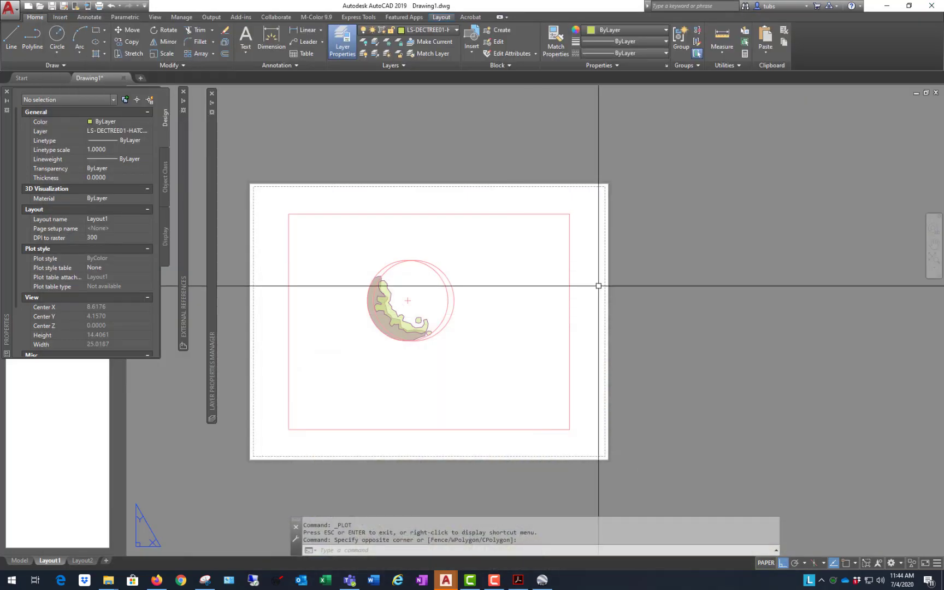
scroll(680, 232, "down", 2)
scroll(541, 262, "up", 2)
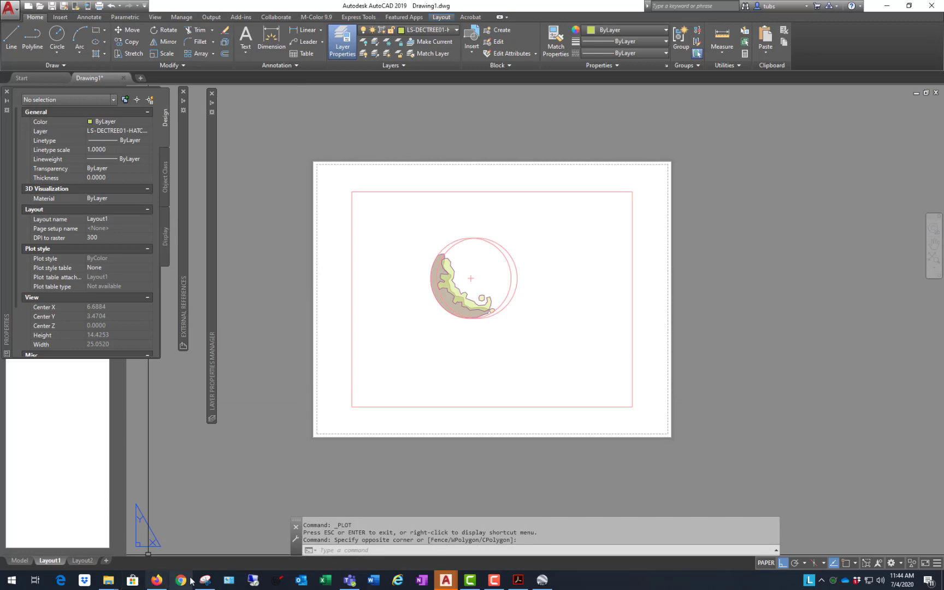
left_click(518, 580)
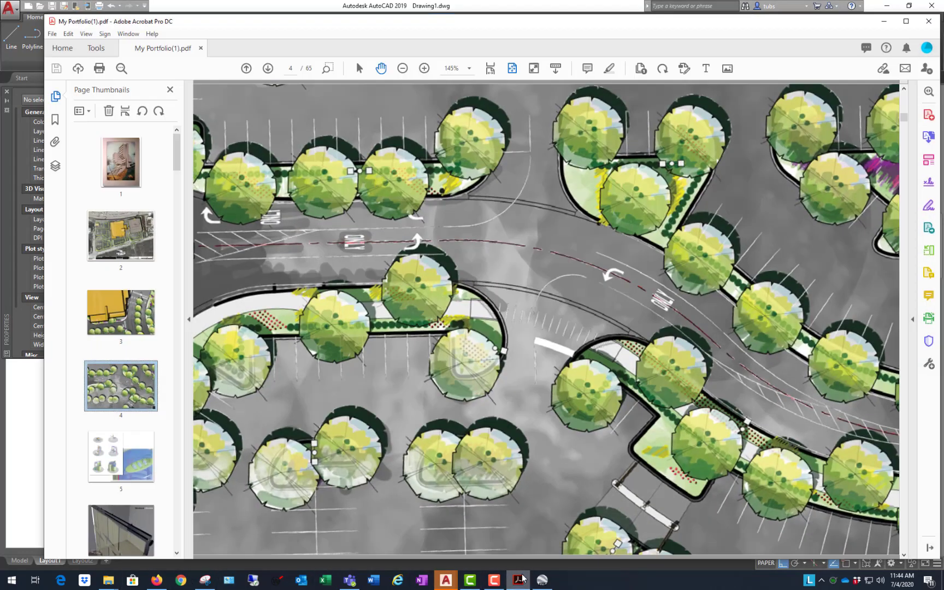
scroll(541, 287, "down", 1)
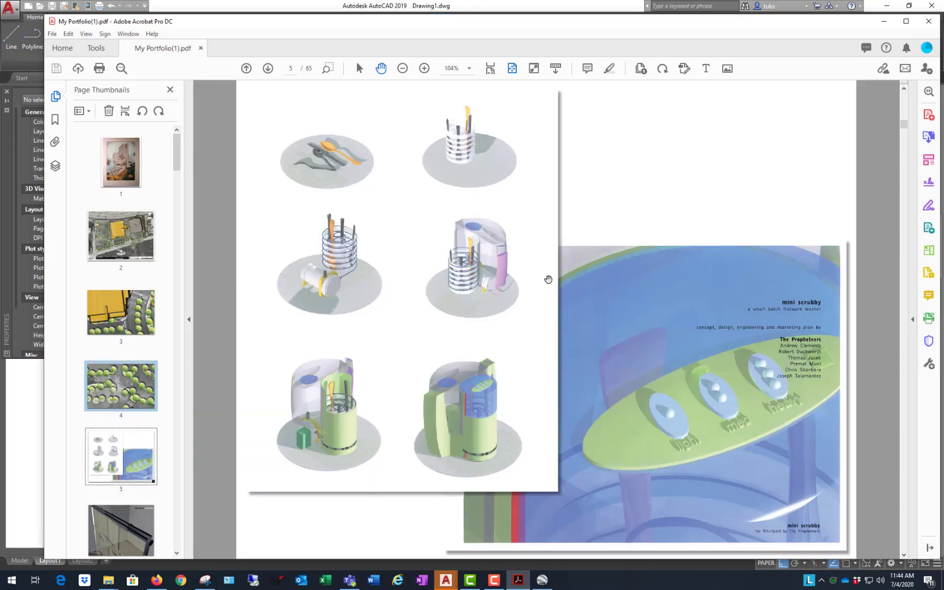
scroll(548, 278, "up", 1)
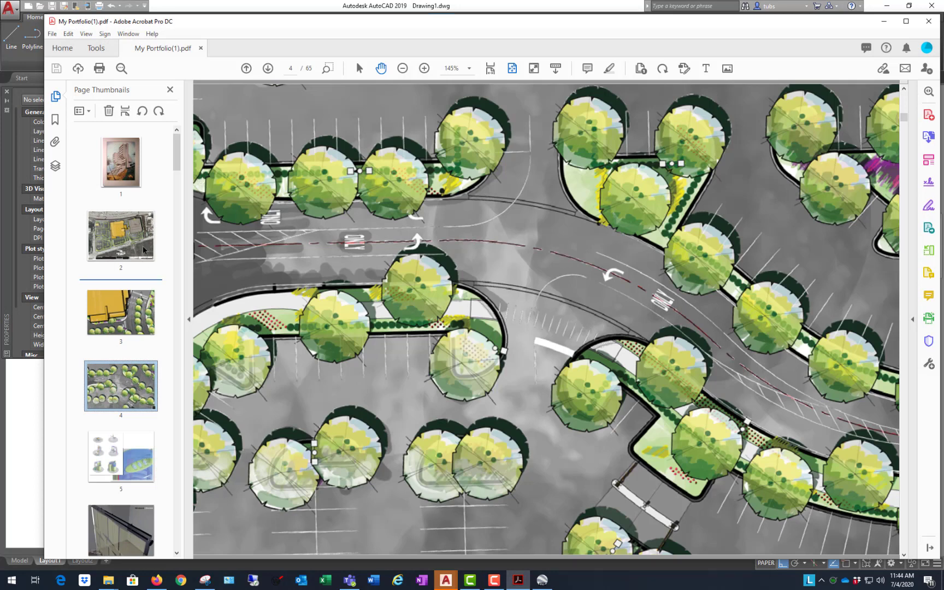
left_click(129, 238)
left_click(124, 321)
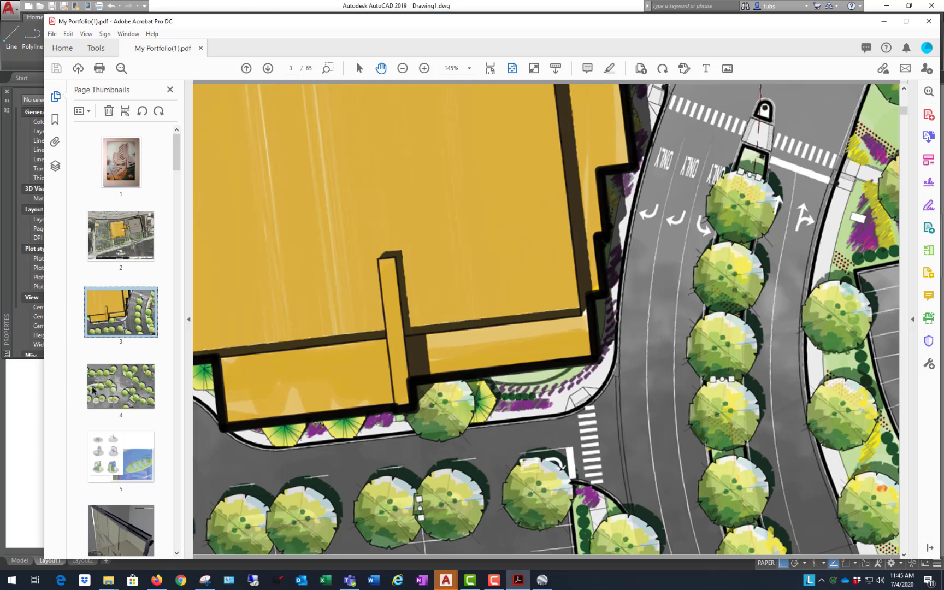
left_click(115, 390)
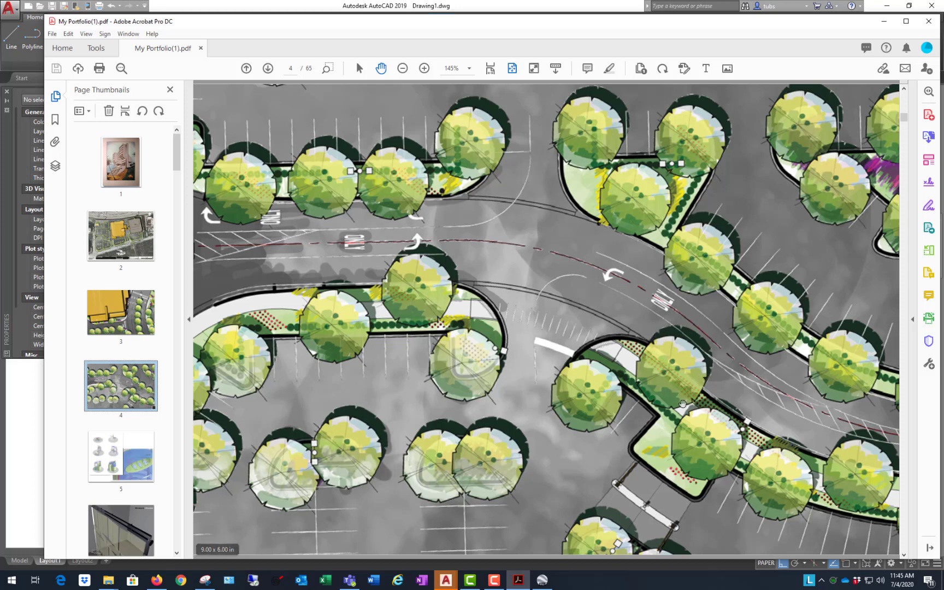
left_click(883, 21)
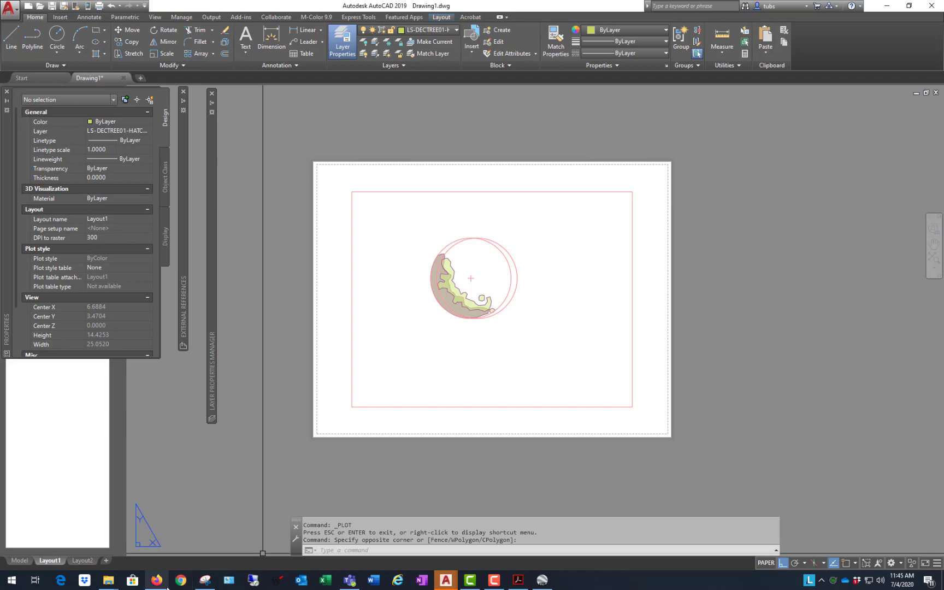
Step: Switch to Firefox and examine the tree and shrub styles on the plant symbols library page, returning to AutoCAD
left_click(157, 579)
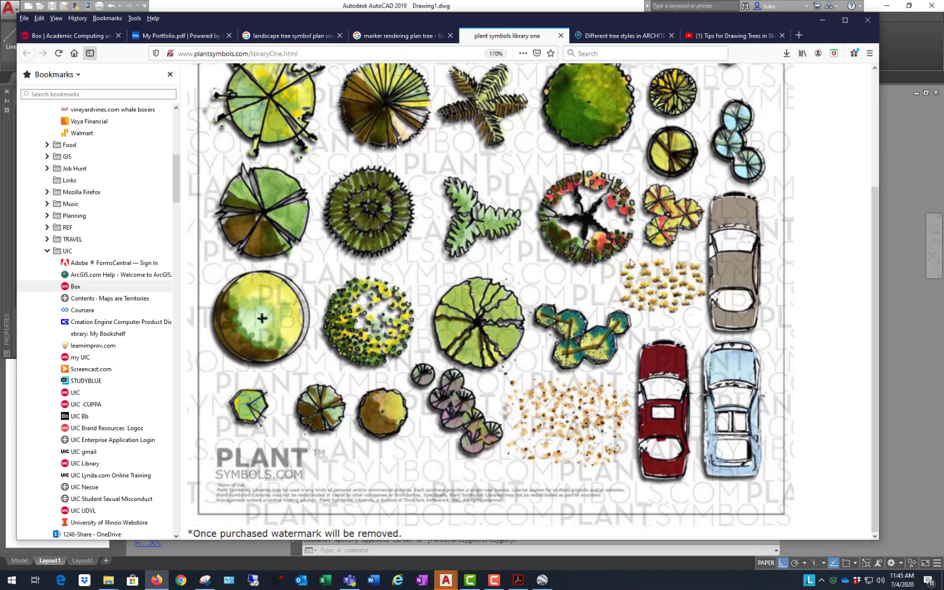
scroll(631, 262, "up", 3)
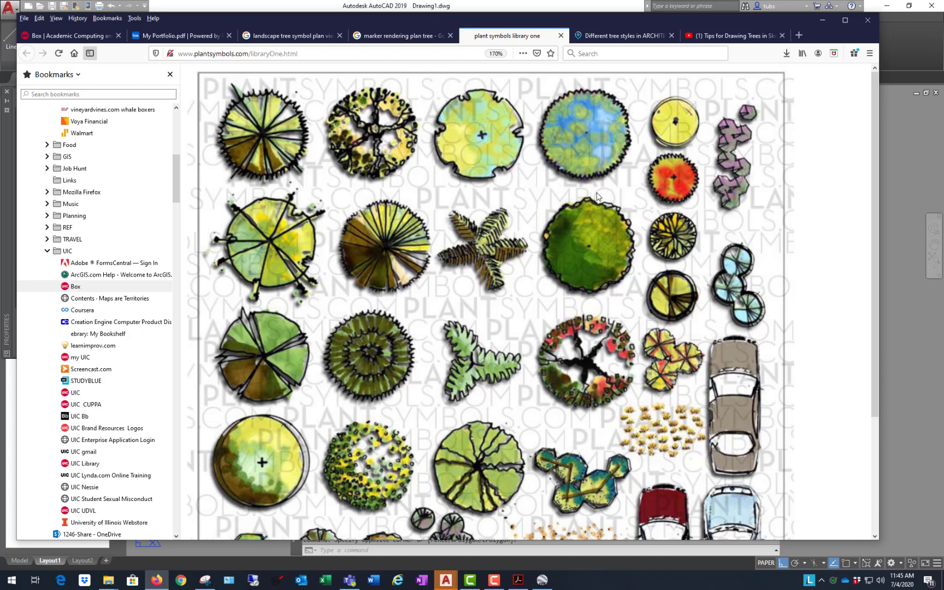
scroll(641, 181, "down", 5)
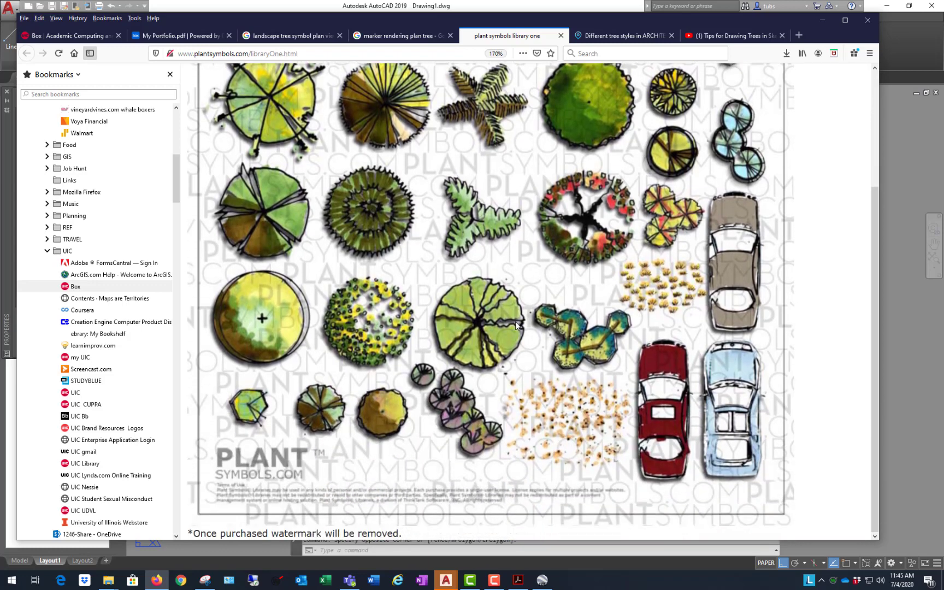
scroll(450, 298, "up", 3)
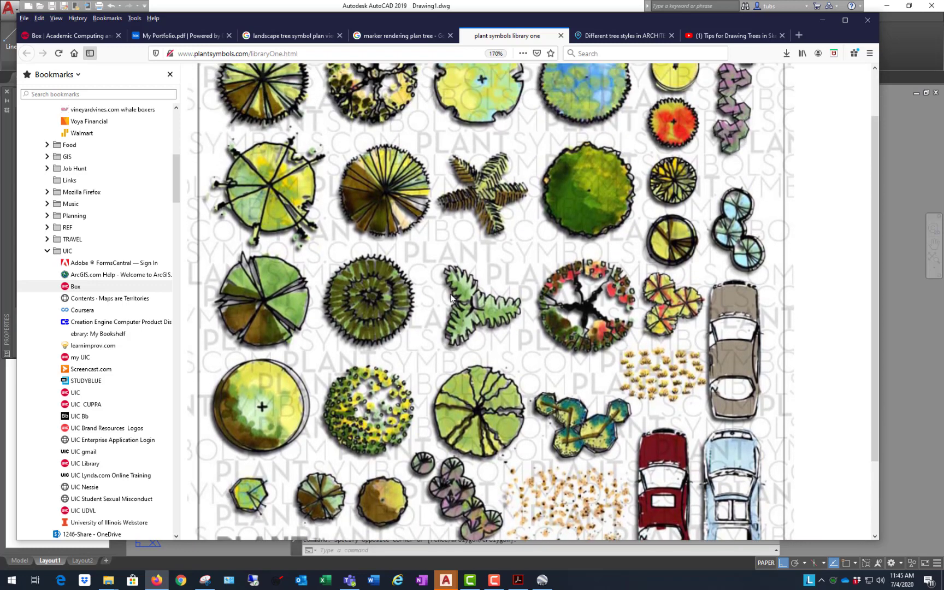
scroll(492, 293, "down", 3)
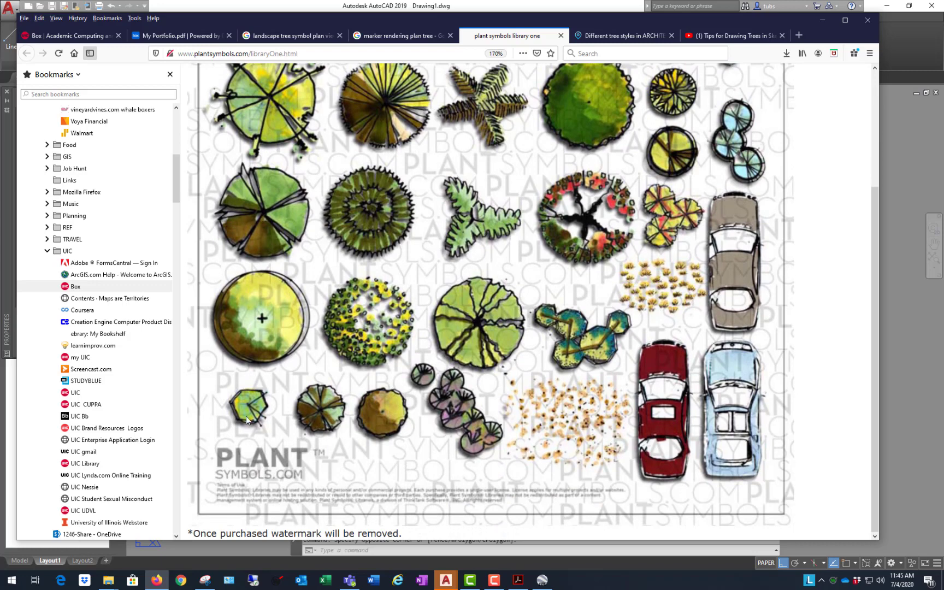
scroll(449, 288, "up", 5)
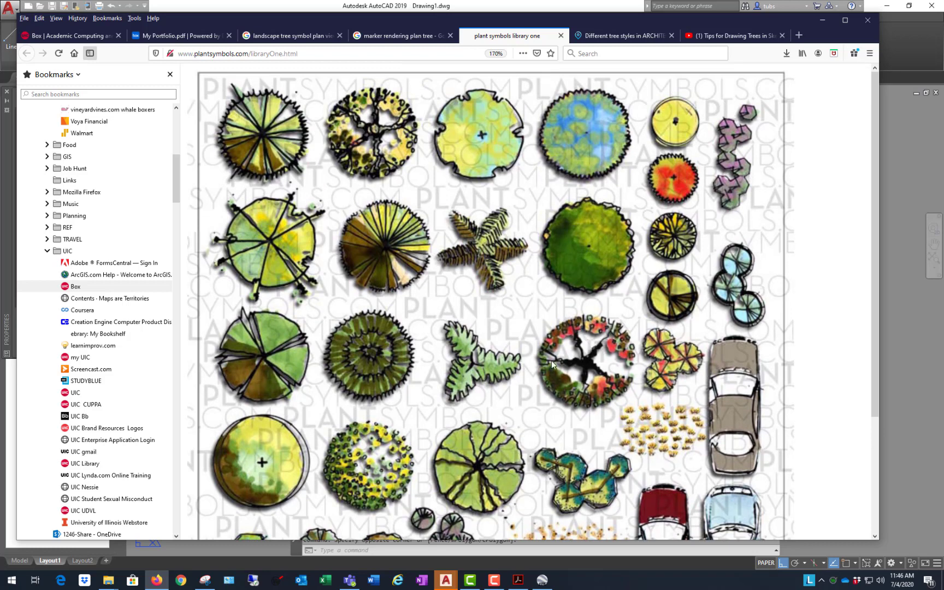
scroll(621, 324, "down", 3)
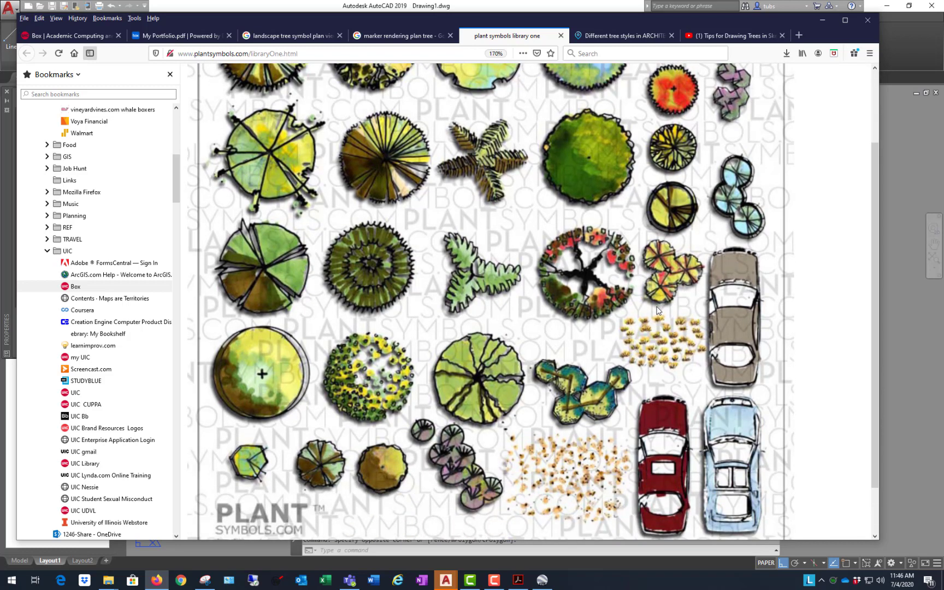
scroll(632, 314, "up", 3)
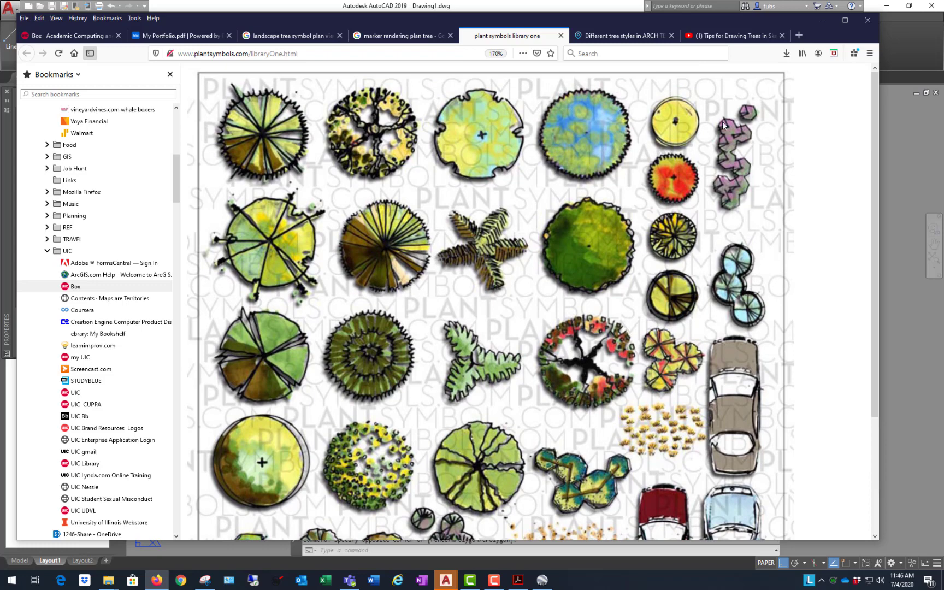
left_click(822, 22)
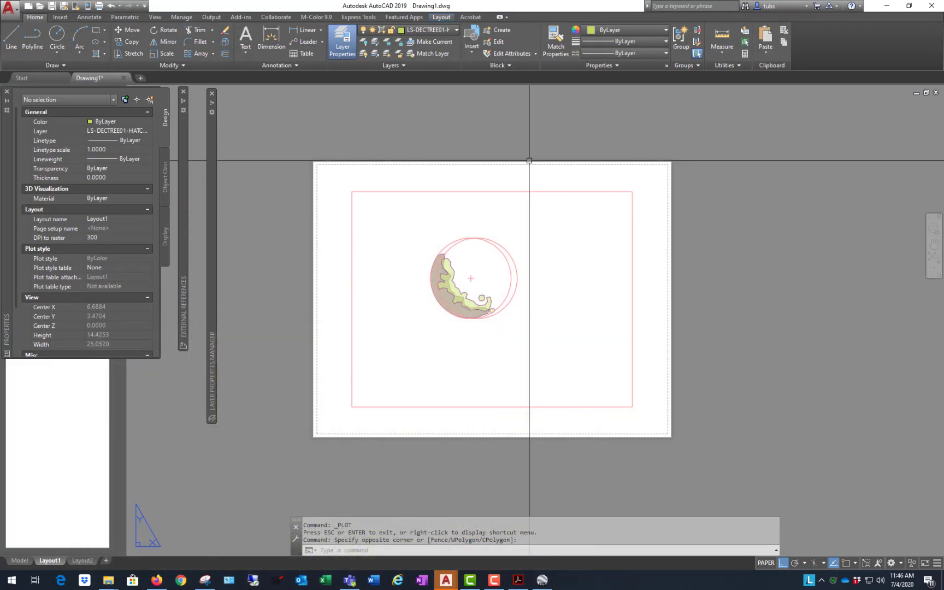
Step: Preview the Layout1 plot again with the previous plot's page setup and examine the tree symbol's outlines, centre cross, hatches and shadow up close
scroll(454, 244, "up", 2)
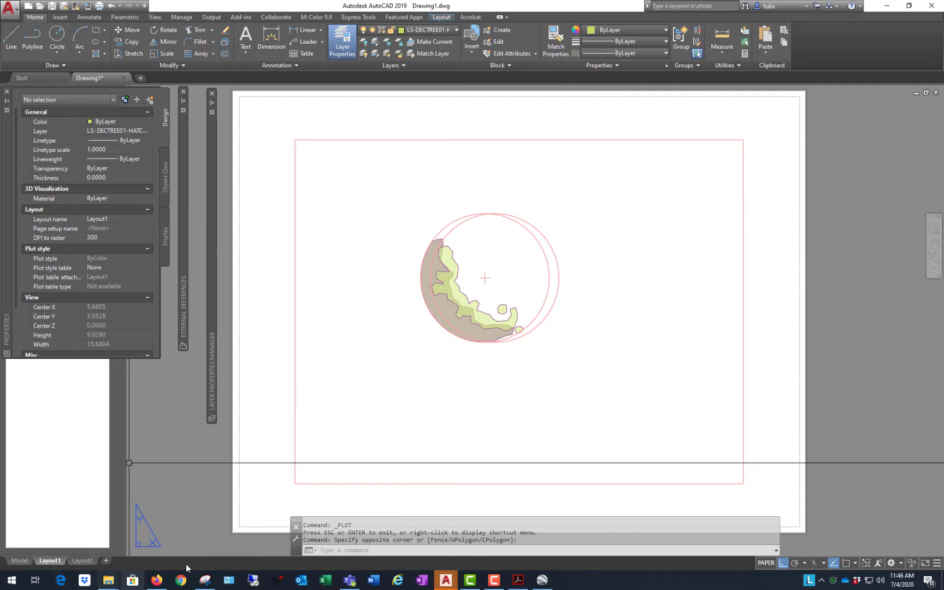
mouse_move(445, 582)
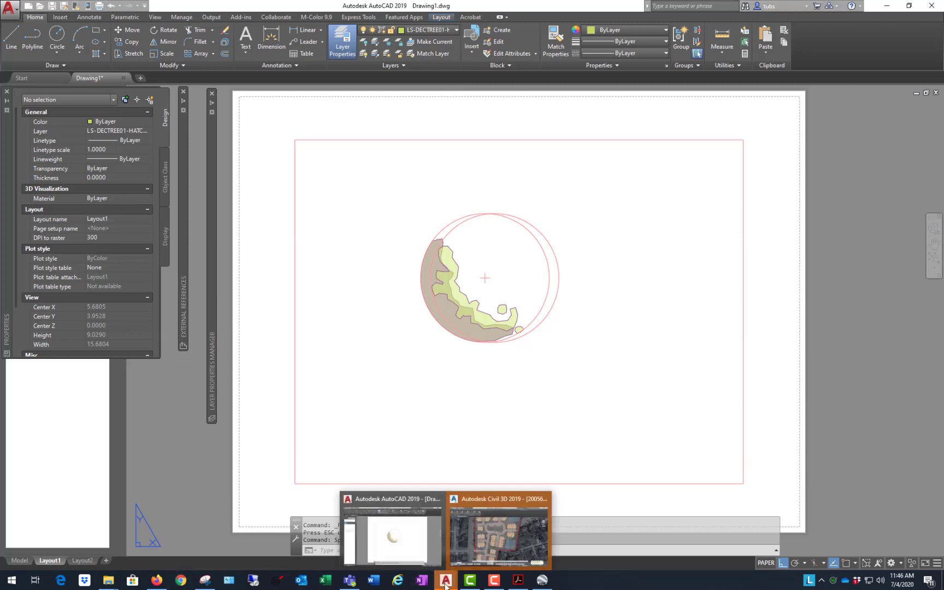
left_click(411, 544)
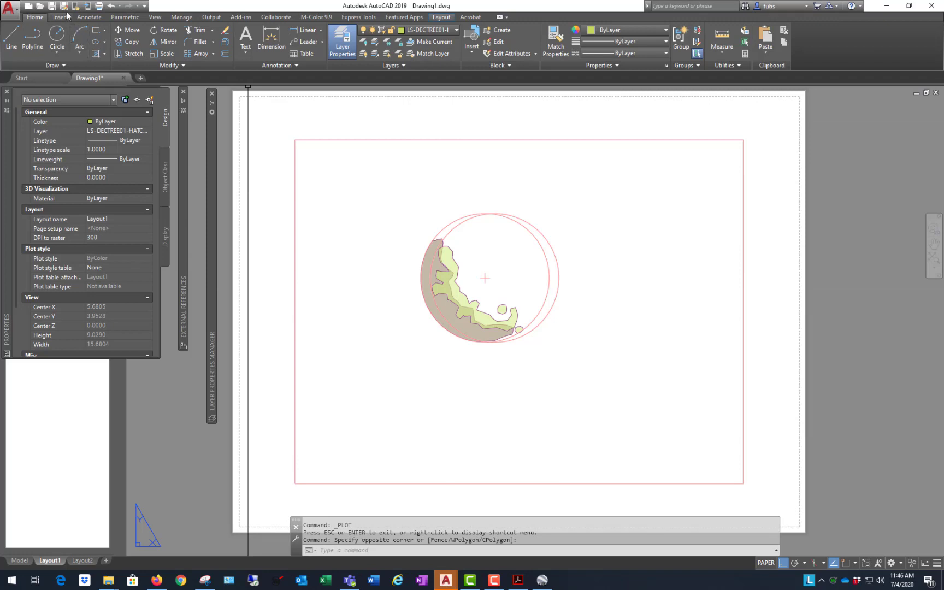
left_click(99, 5)
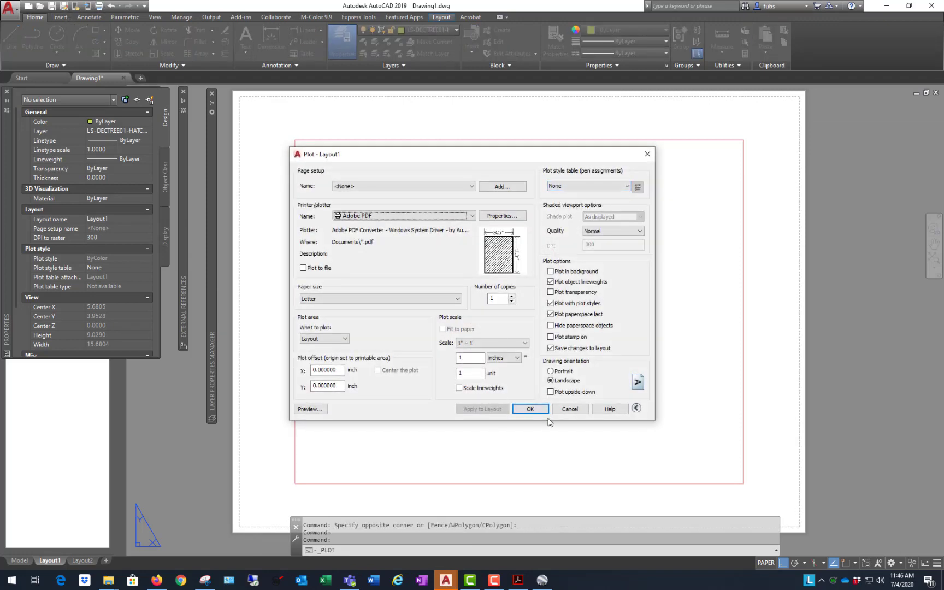
left_click(429, 186)
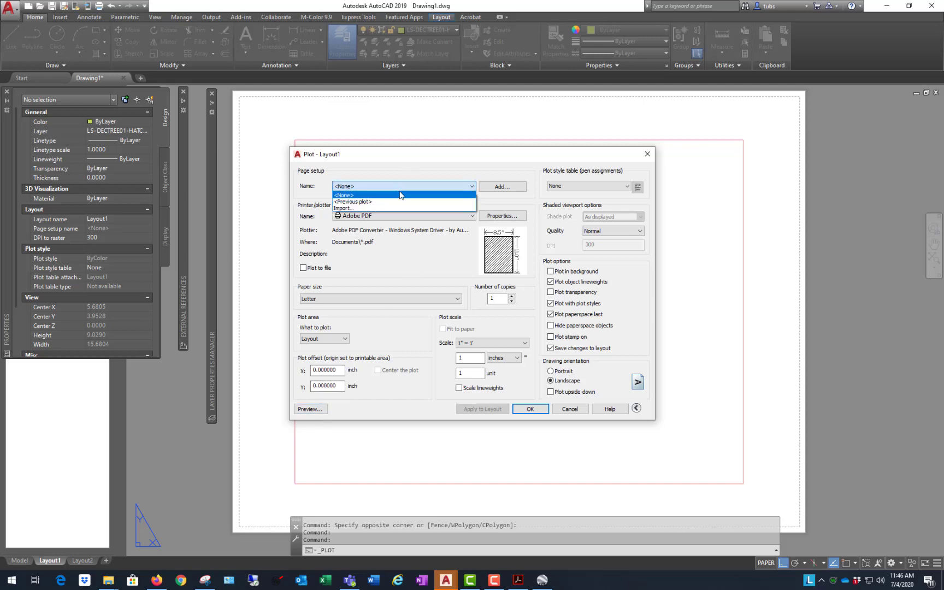
left_click(391, 202)
left_click(306, 409)
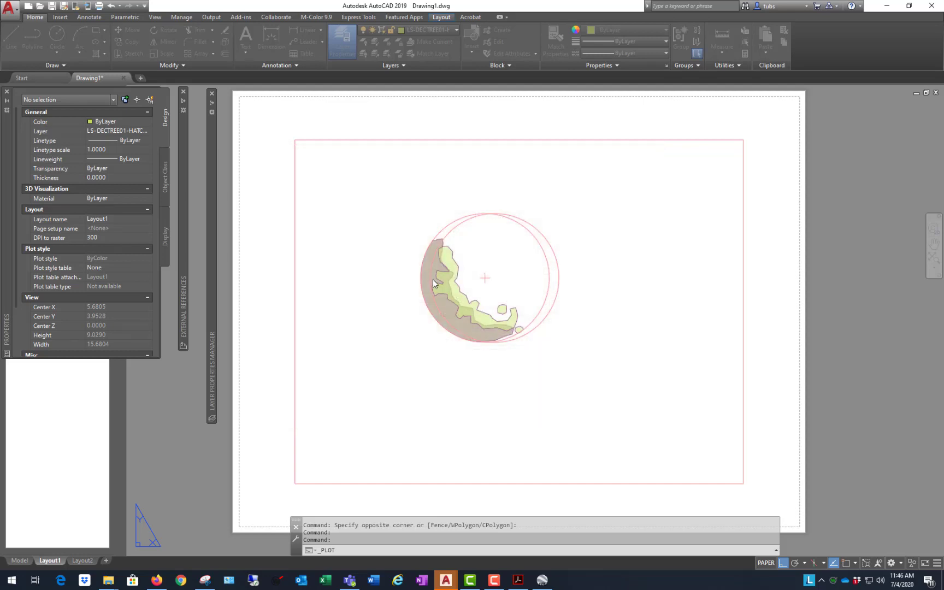
scroll(417, 285, "up", 4)
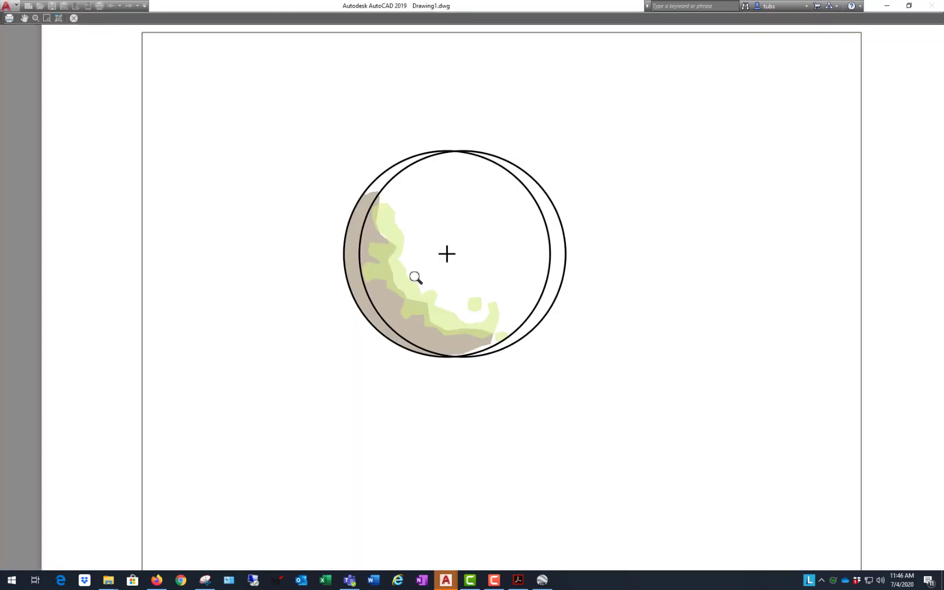
scroll(428, 272, "down", 4)
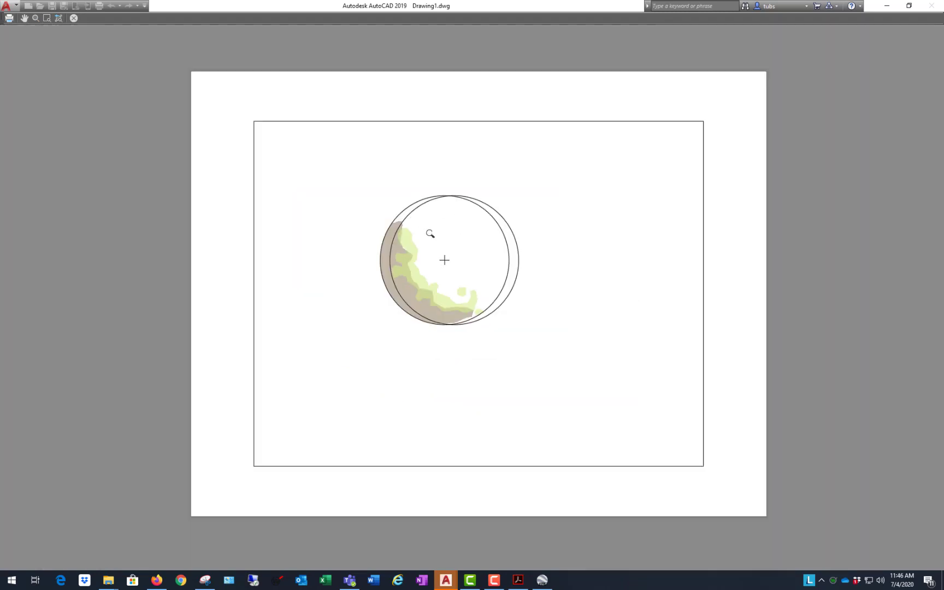
scroll(430, 234, "up", 2)
scroll(454, 272, "down", 2)
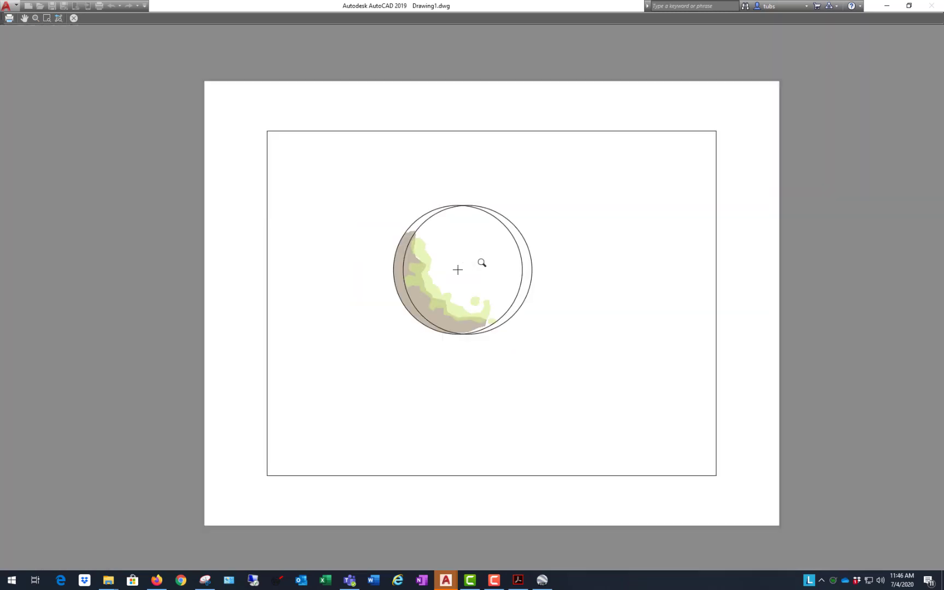
scroll(480, 260, "up", 2)
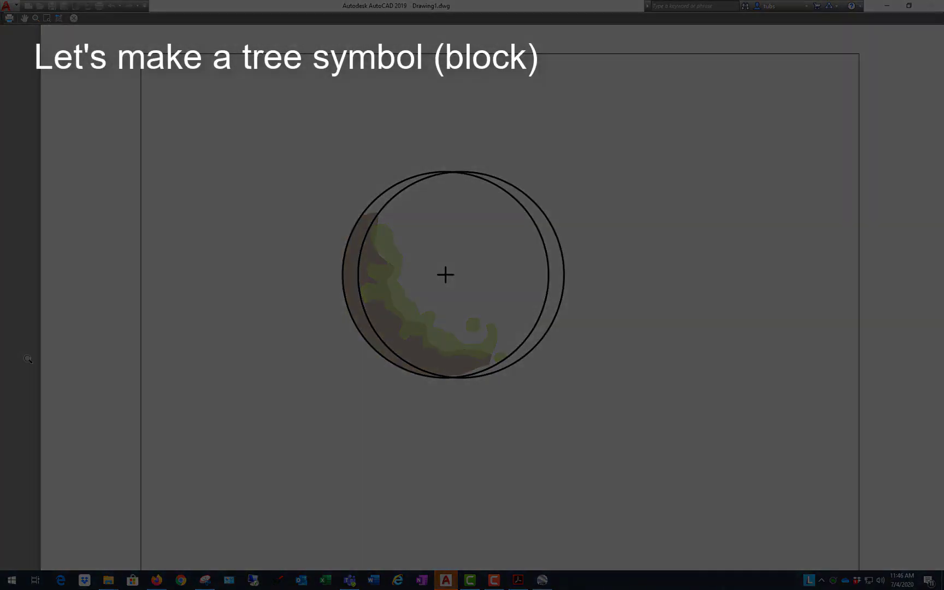